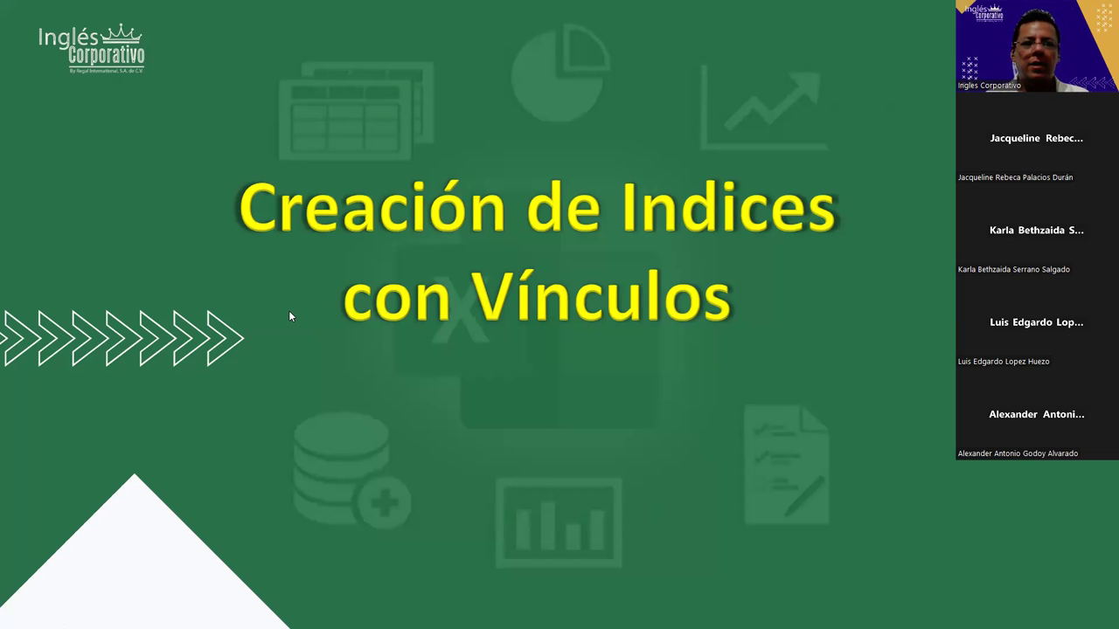
# Advance to the Objetivo slide, then switch from the slideshow to the Excel workbook.
pyautogui.press('Right')
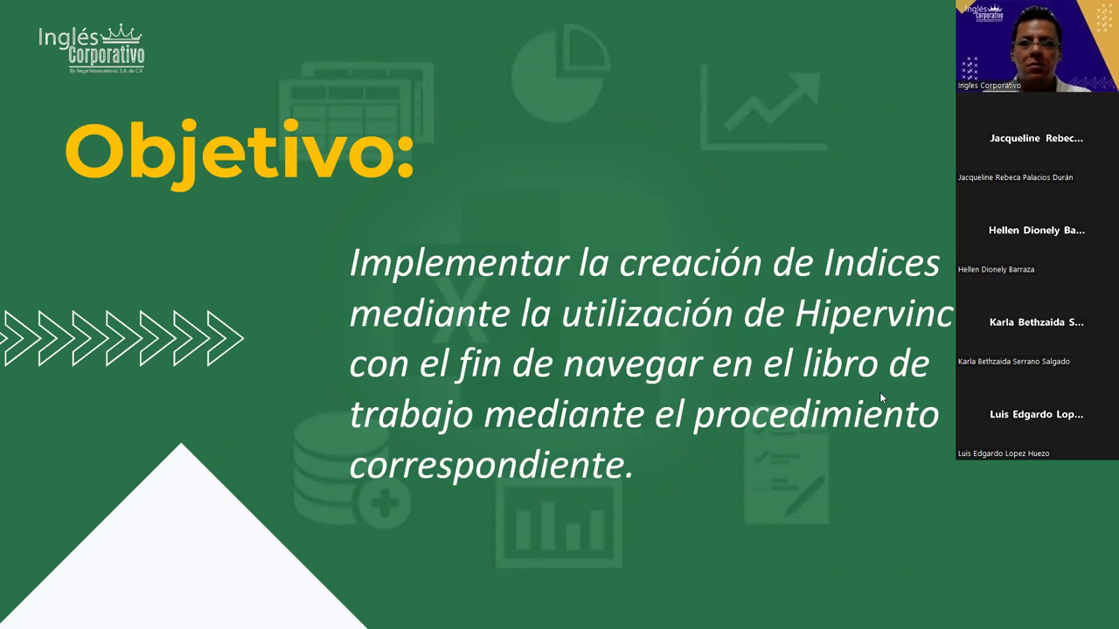
pyautogui.hotkey('alt', 'Tab')
# Switch to the Validaciones sheet and select an empty cell below the validation table.
pyautogui.click(216, 603)
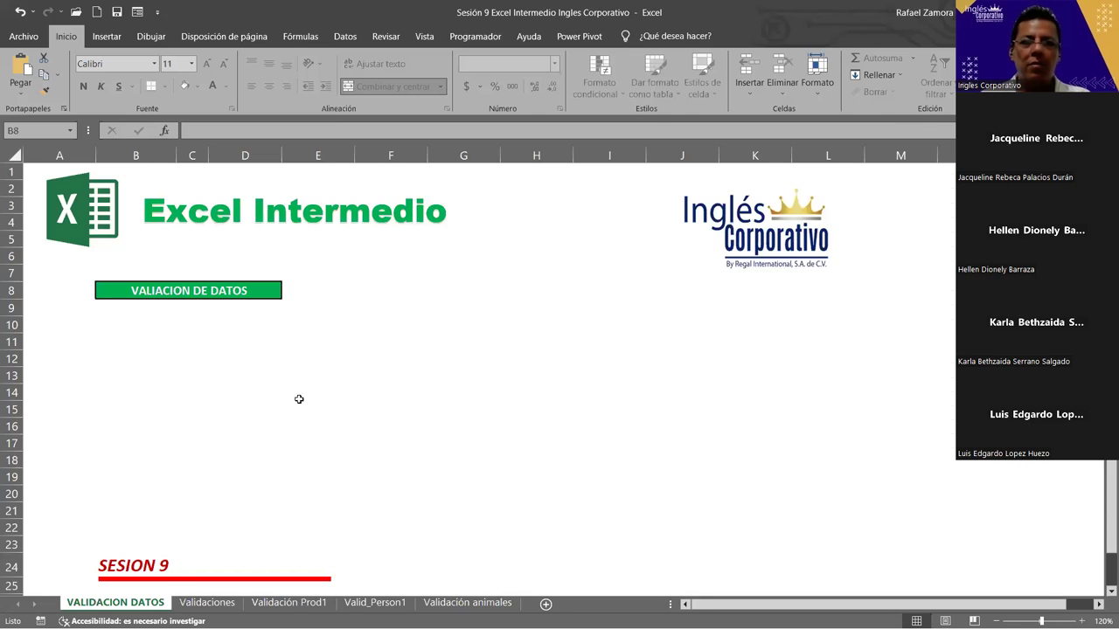
pyautogui.click(358, 467)
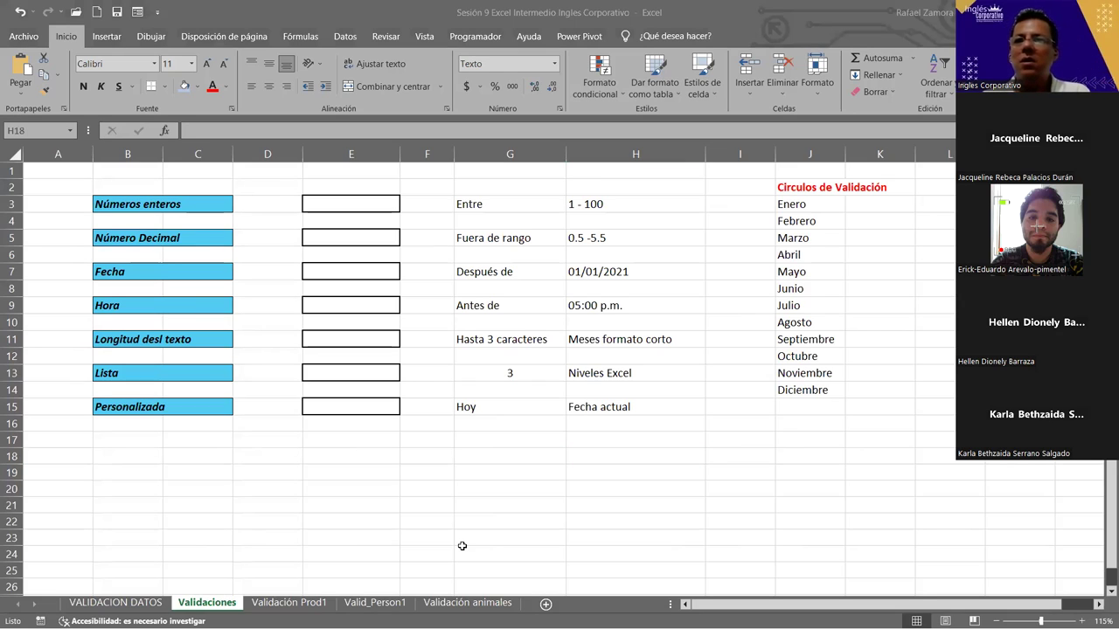
pyautogui.click(694, 390)
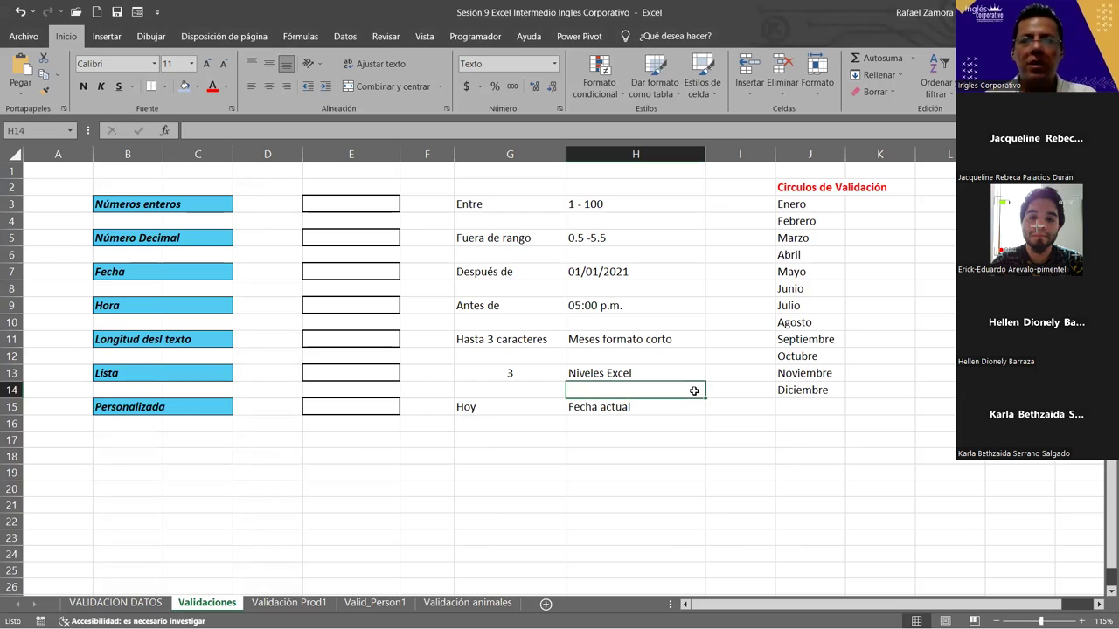
pyautogui.click(451, 489)
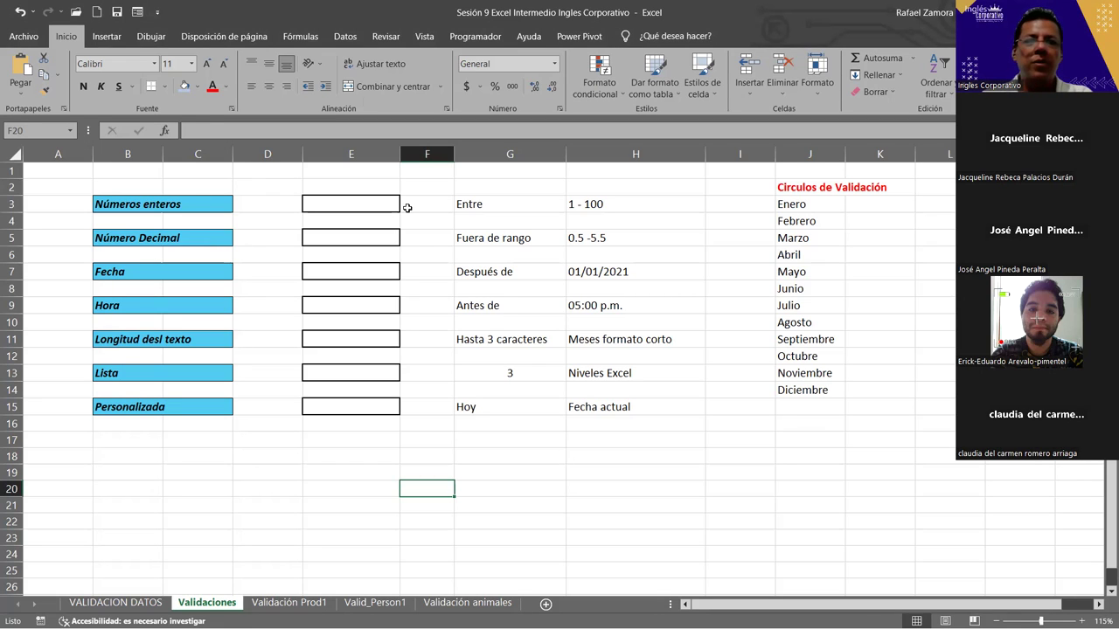
# Select whole-numbers entry cell E3 and display the Datos ribbon's data tools.
pyautogui.click(359, 199)
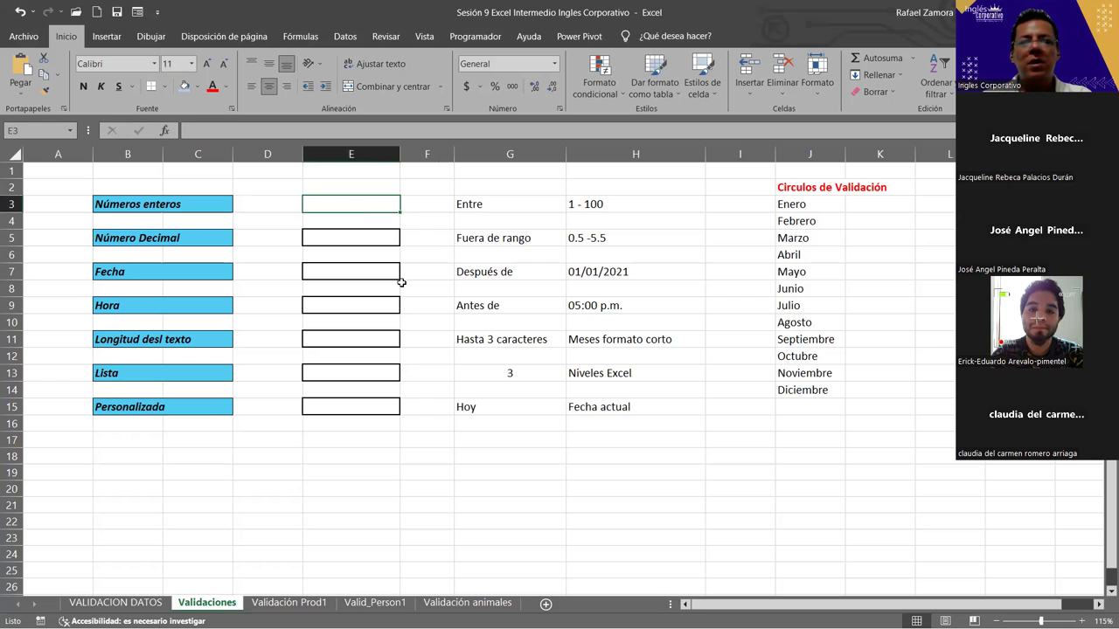
pyautogui.moveTo(168, 207); pyautogui.dragTo(161, 406)
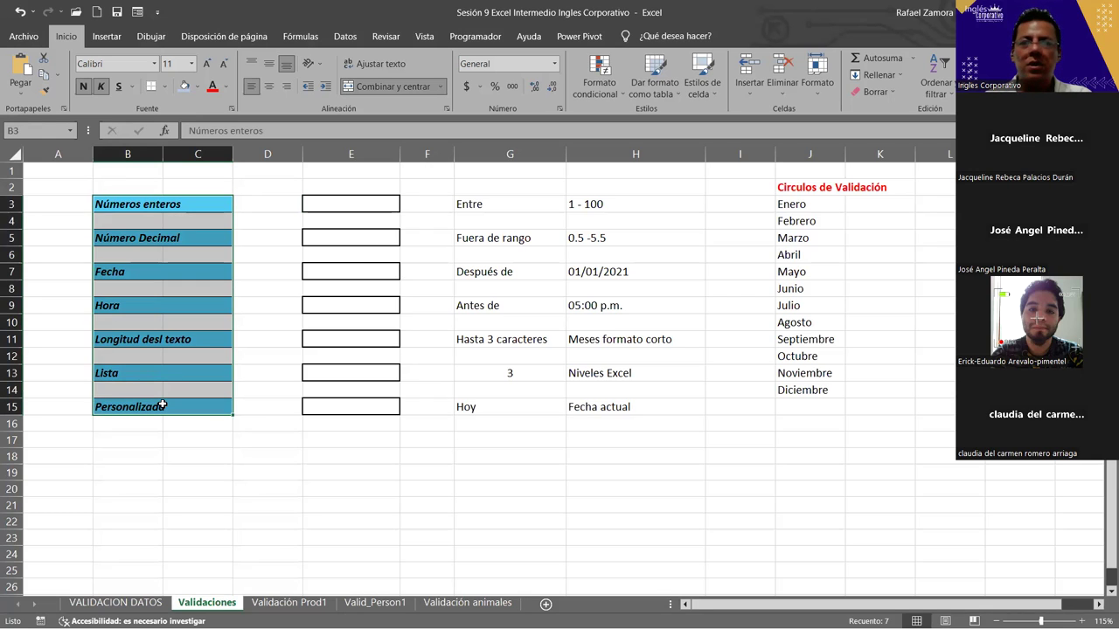
pyautogui.click(182, 201)
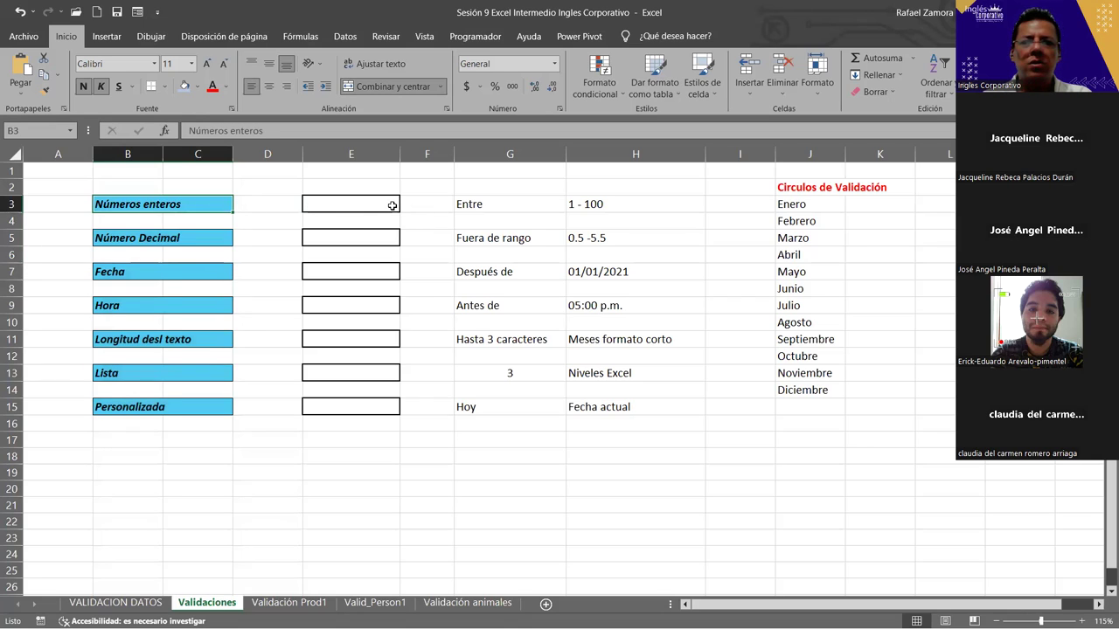
pyautogui.click(390, 208)
pyautogui.click(373, 235)
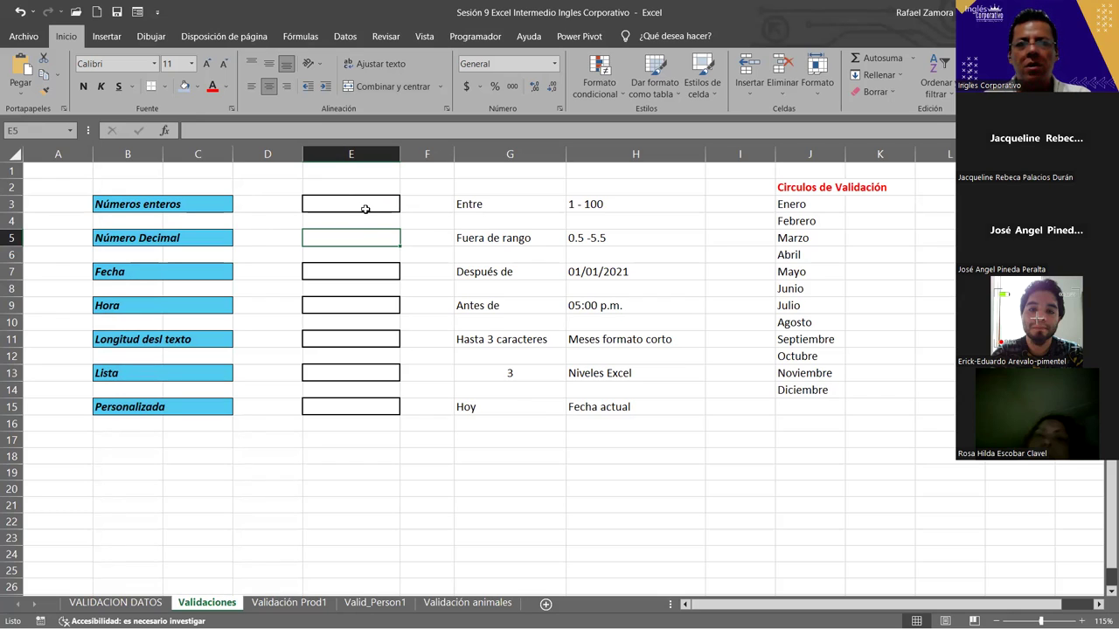
pyautogui.click(378, 202)
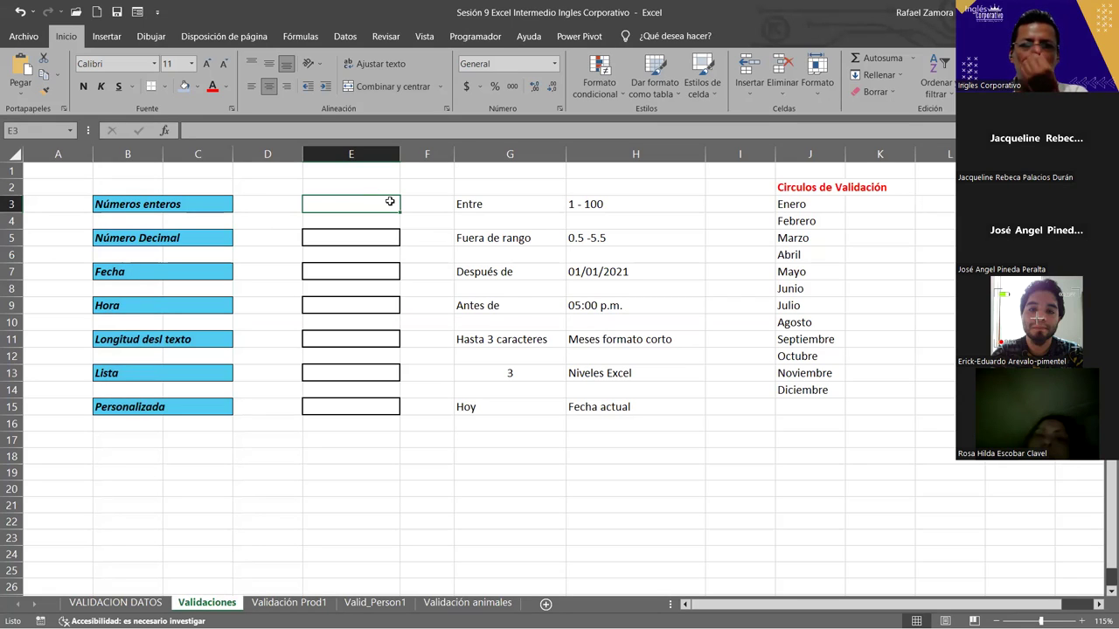
pyautogui.click(347, 40)
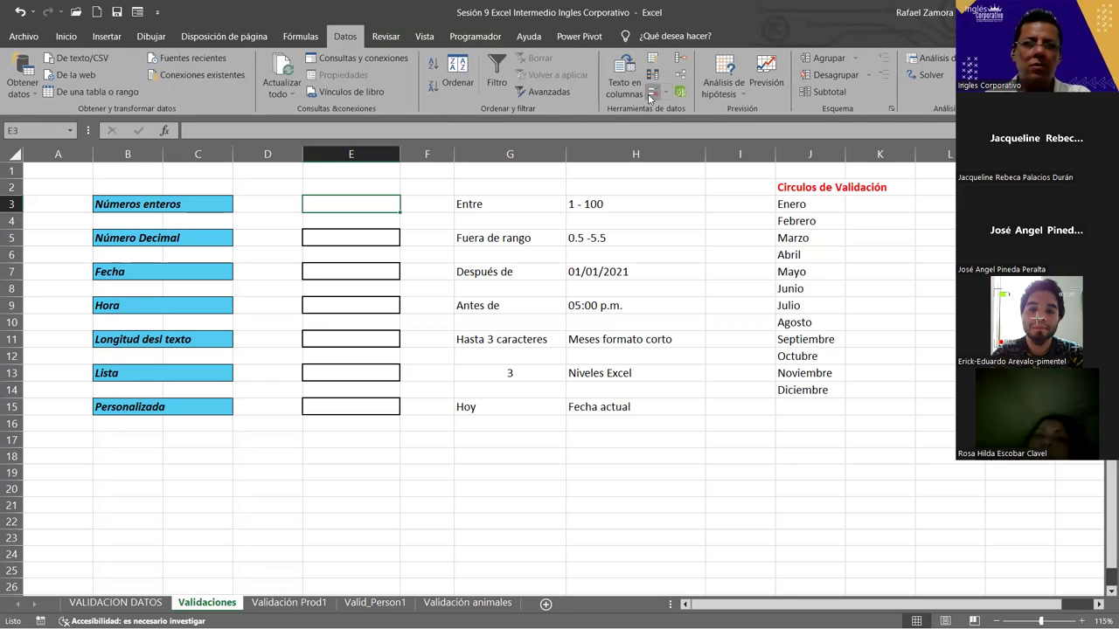
# Open Data Validation for E3 and set Permitir to Número entero.
pyautogui.click(651, 93)
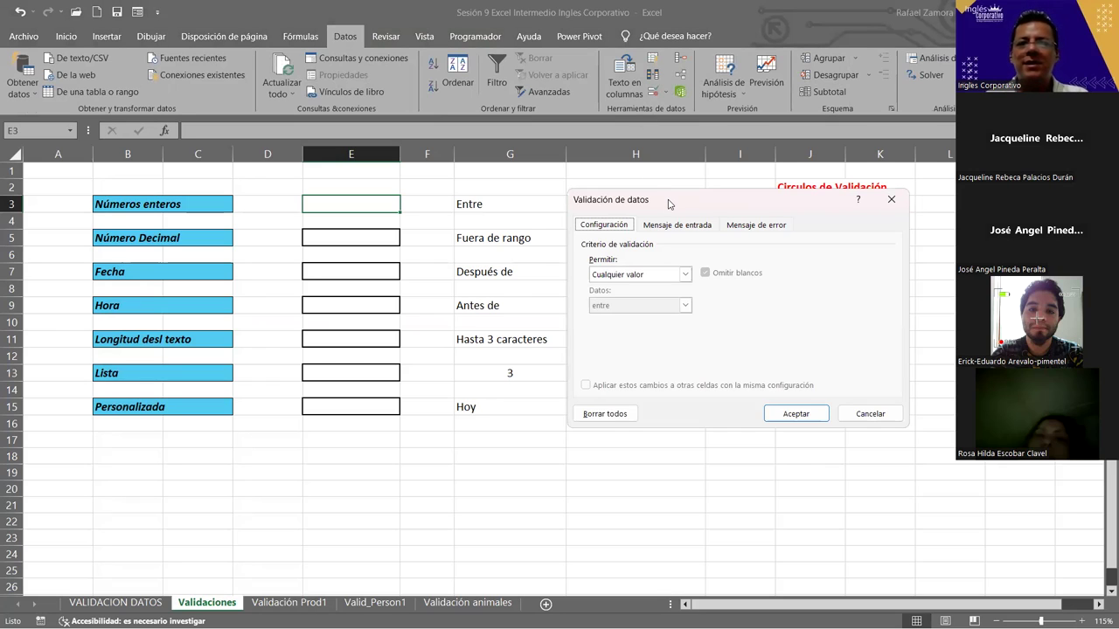
pyautogui.moveTo(667, 203); pyautogui.dragTo(555, 197)
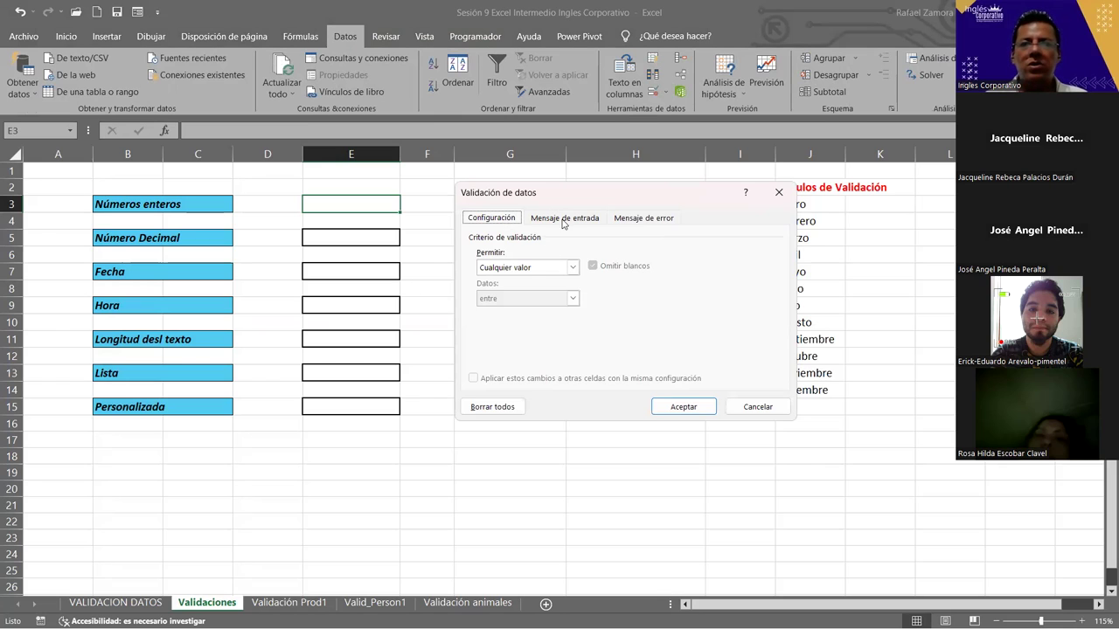
pyautogui.click(568, 219)
pyautogui.click(645, 223)
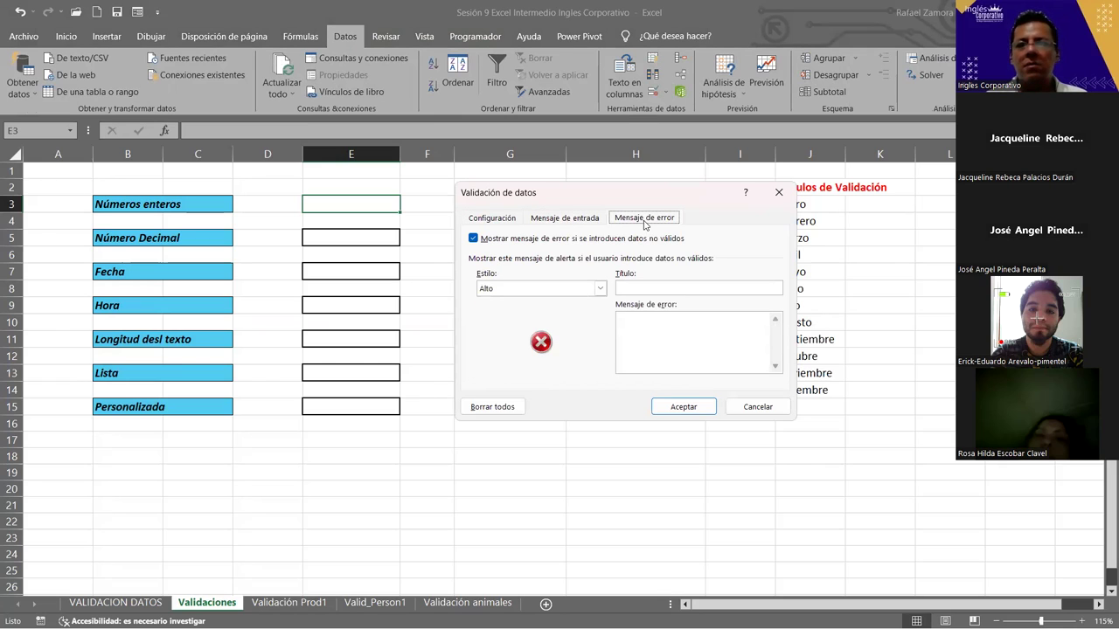
pyautogui.click(494, 219)
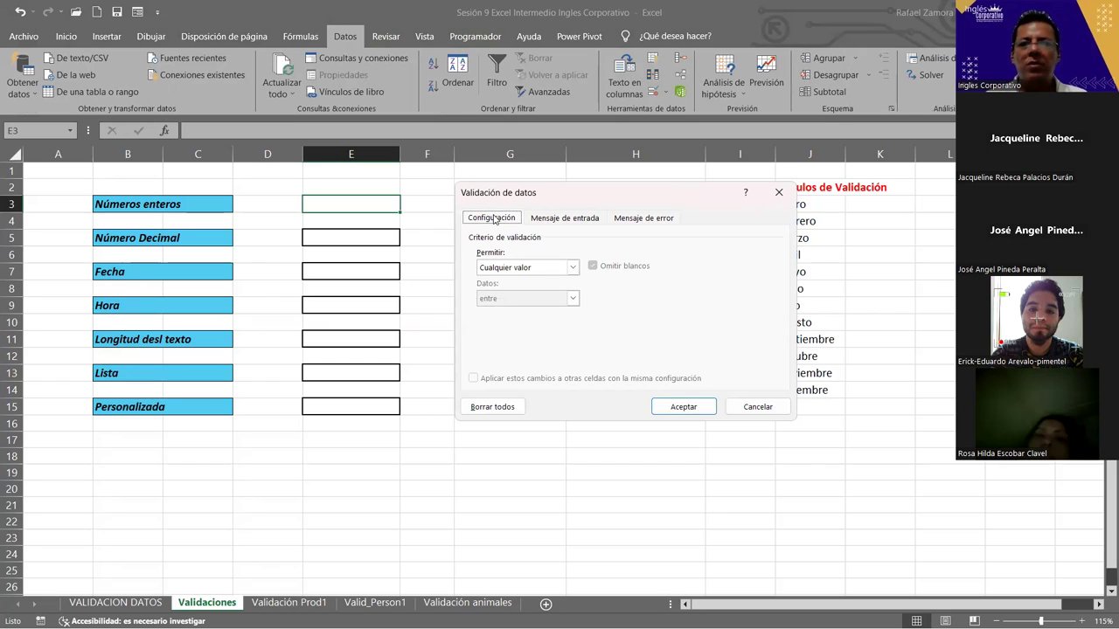
pyautogui.click(572, 266)
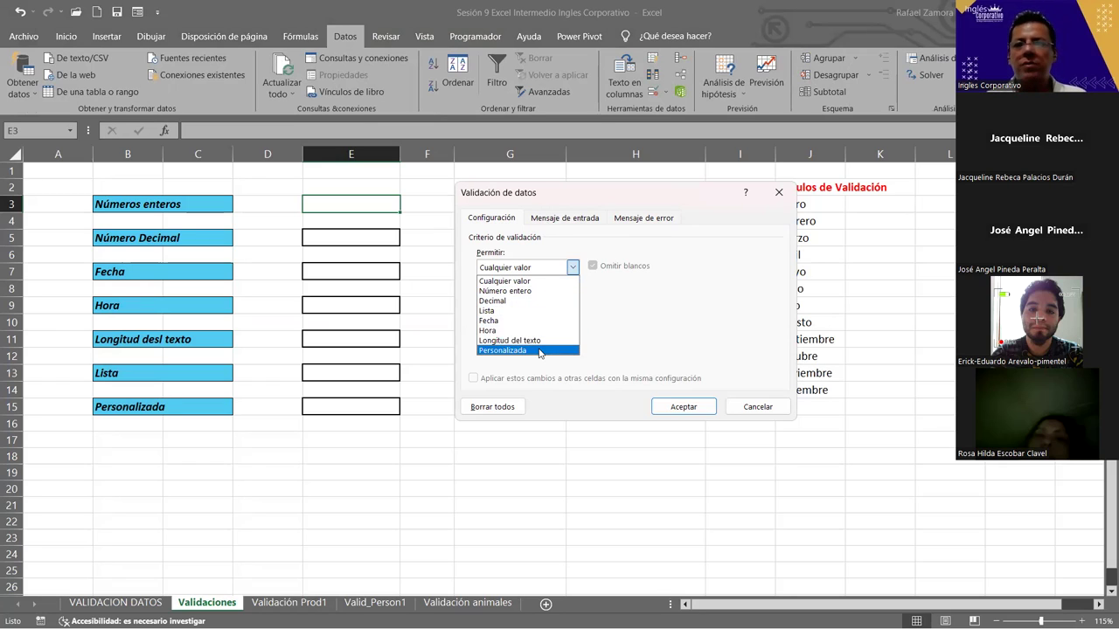
pyautogui.click(663, 348)
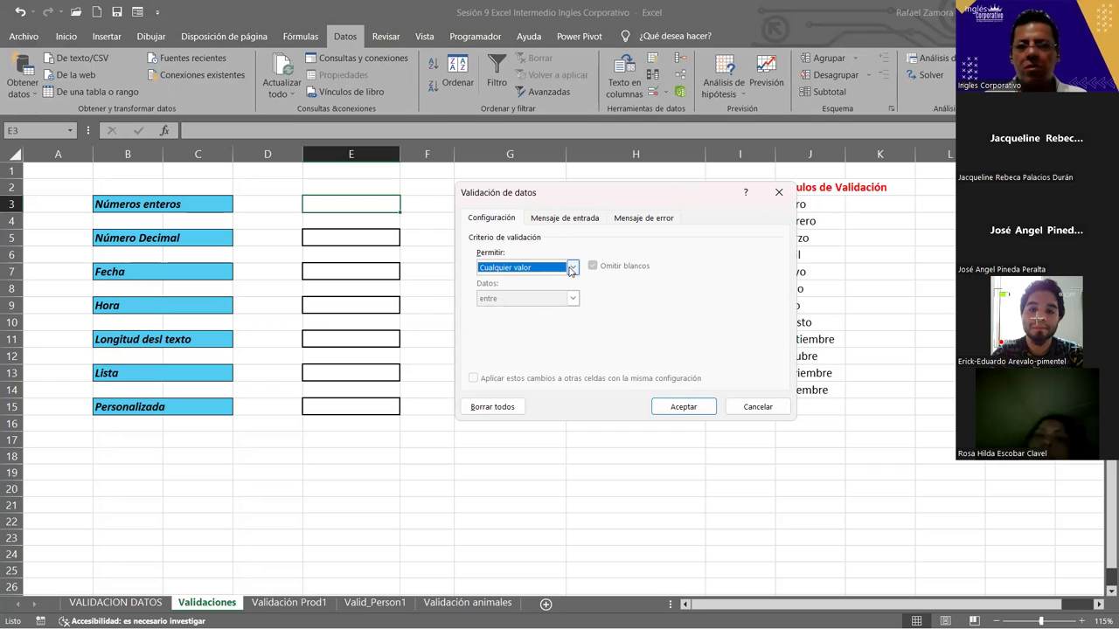
pyautogui.click(572, 269)
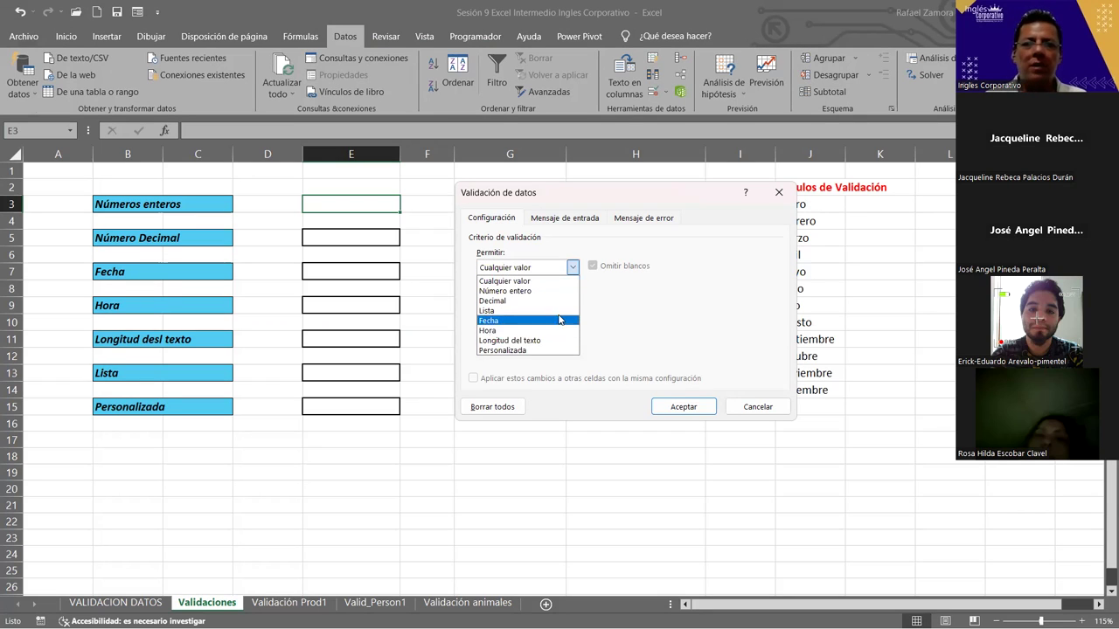
pyautogui.click(639, 334)
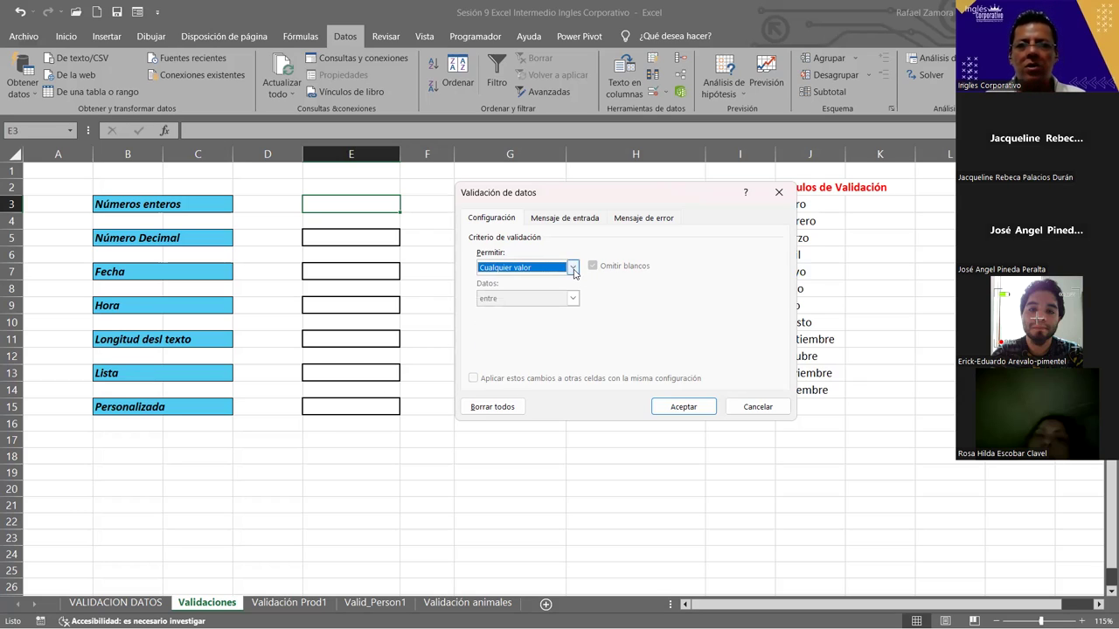
pyautogui.click(574, 269)
pyautogui.click(525, 292)
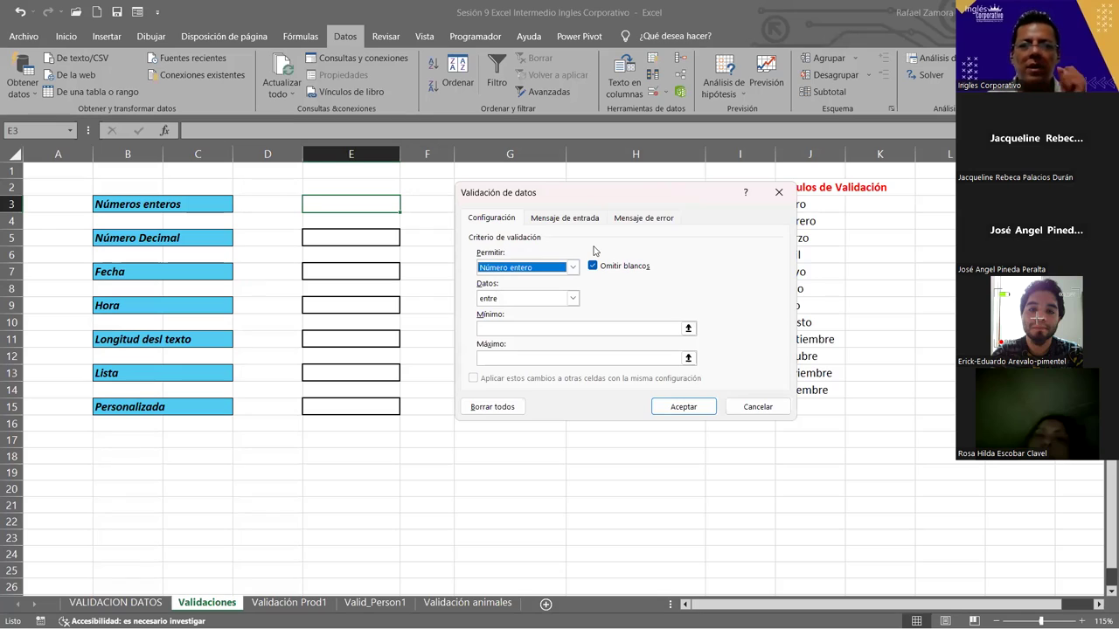
# Limit E3's whole numbers to a minimum of 1 and a maximum of 100.
pyautogui.moveTo(577, 192); pyautogui.dragTo(578, 229)
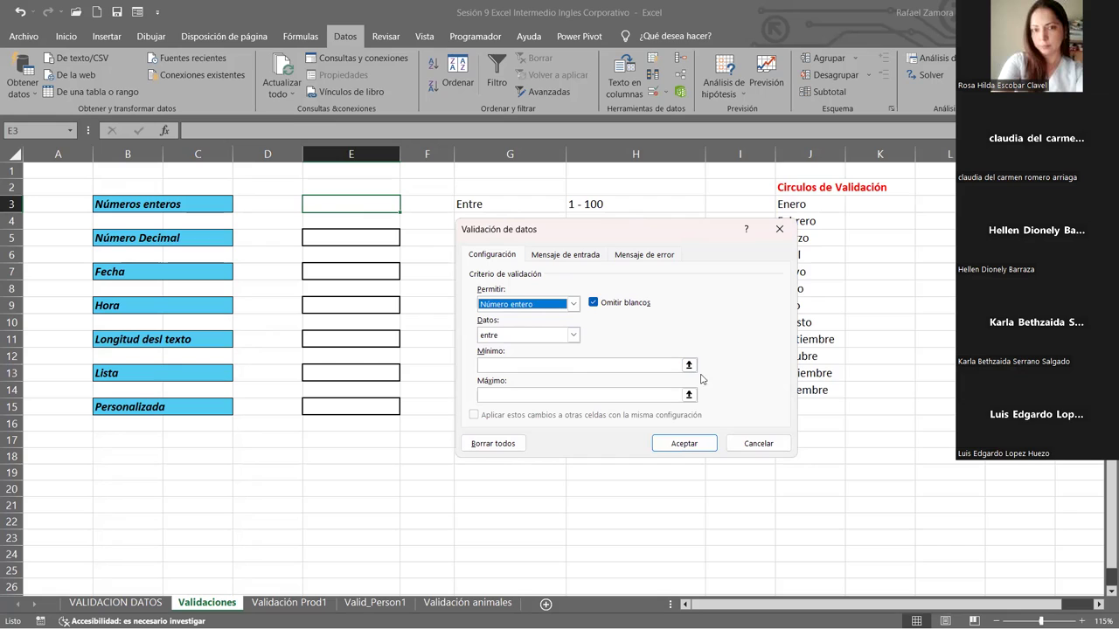
pyautogui.click(503, 367)
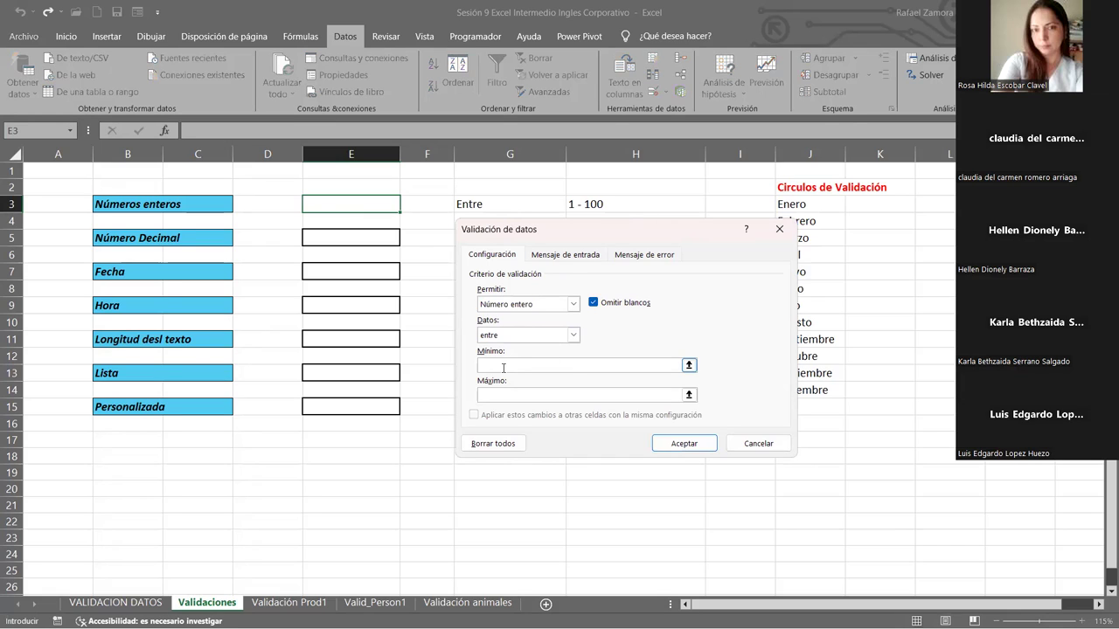
pyautogui.write('1')
pyautogui.click(536, 396)
pyautogui.write('100')
pyautogui.click(563, 255)
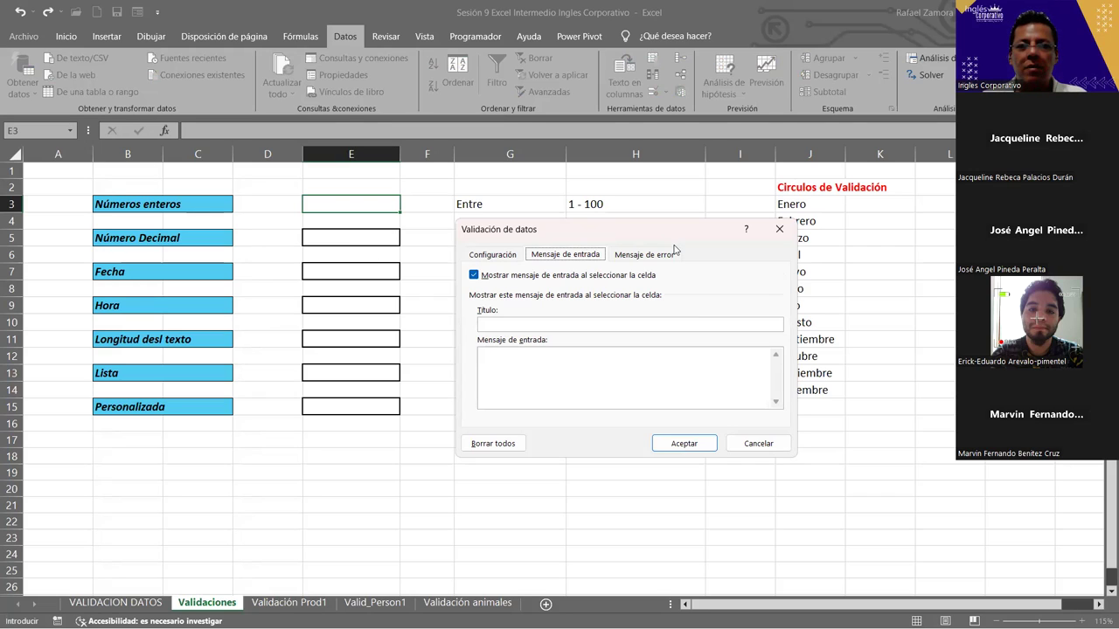
# Enter input message title 'Número Entero' and message 'Ingrese un valo en tre 1 y 100'.
pyautogui.click(519, 325)
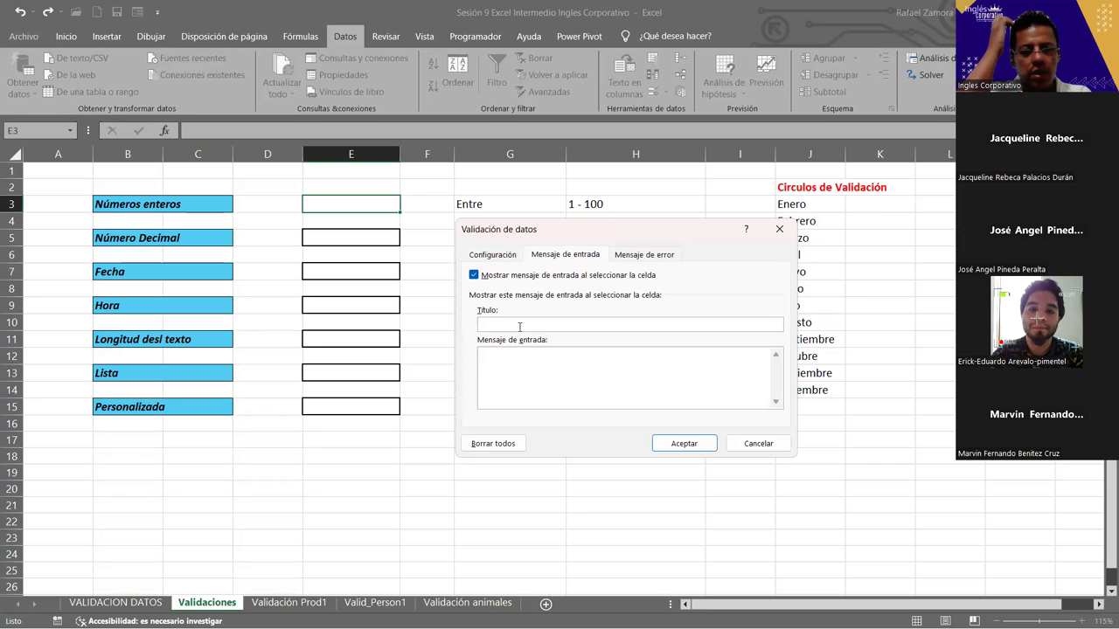
pyautogui.write('NU')
pyautogui.press('BackSpace')
pyautogui.write('úmero Entero')
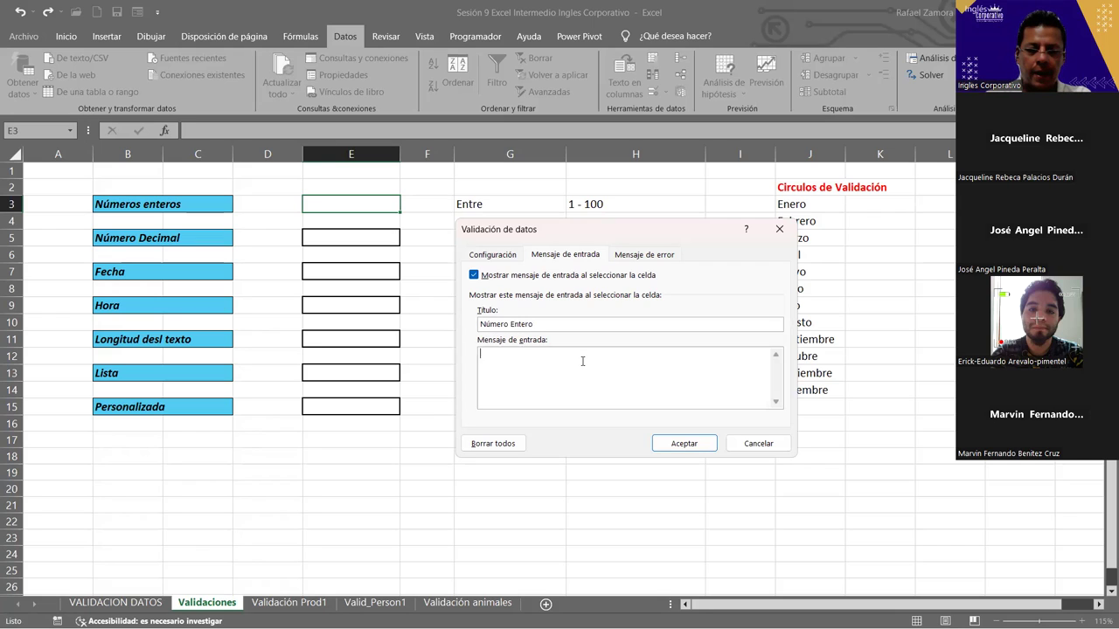
pyautogui.click(582, 361)
pyautogui.write('Ingrese un valo')
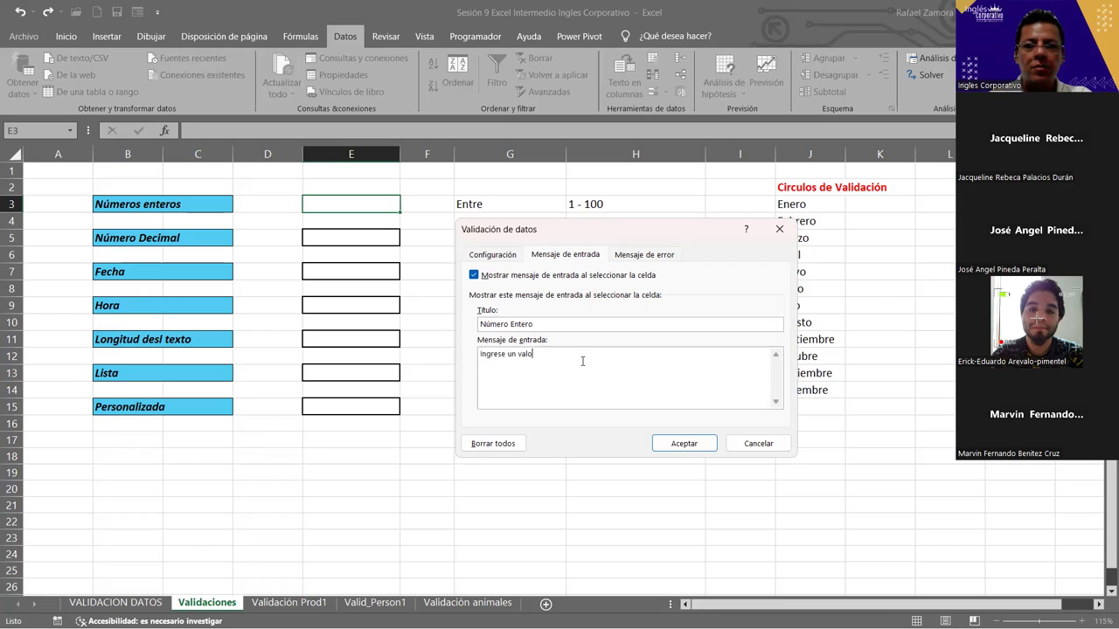
pyautogui.write(' en tre 1 y 100')
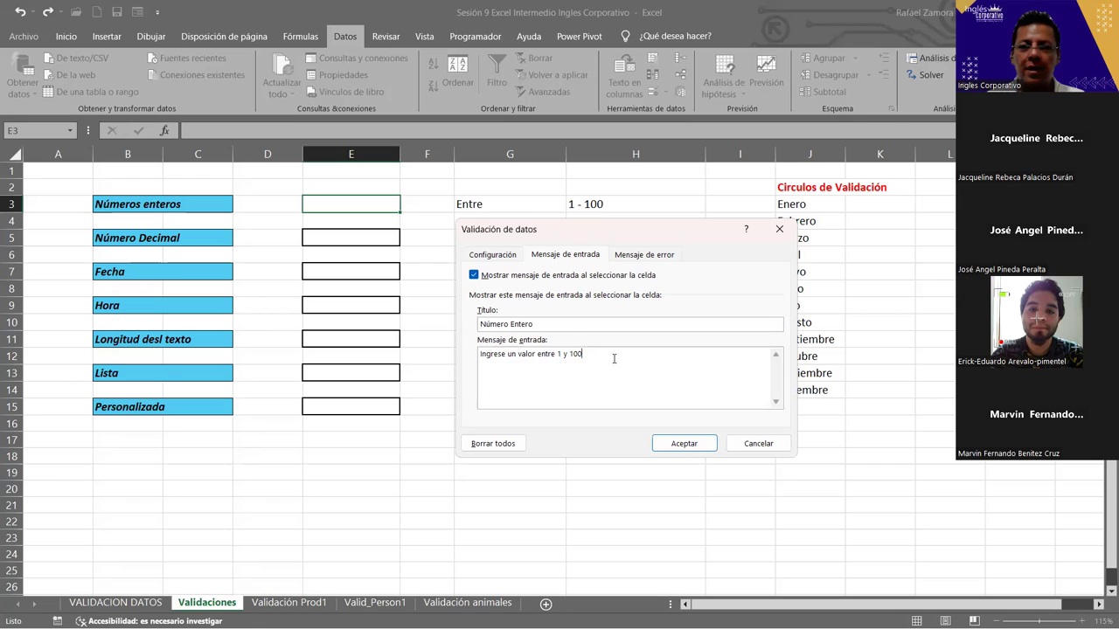
# Compare the Alto, Información and Advertencia error alert styles, settling on Advertencia.
pyautogui.click(630, 259)
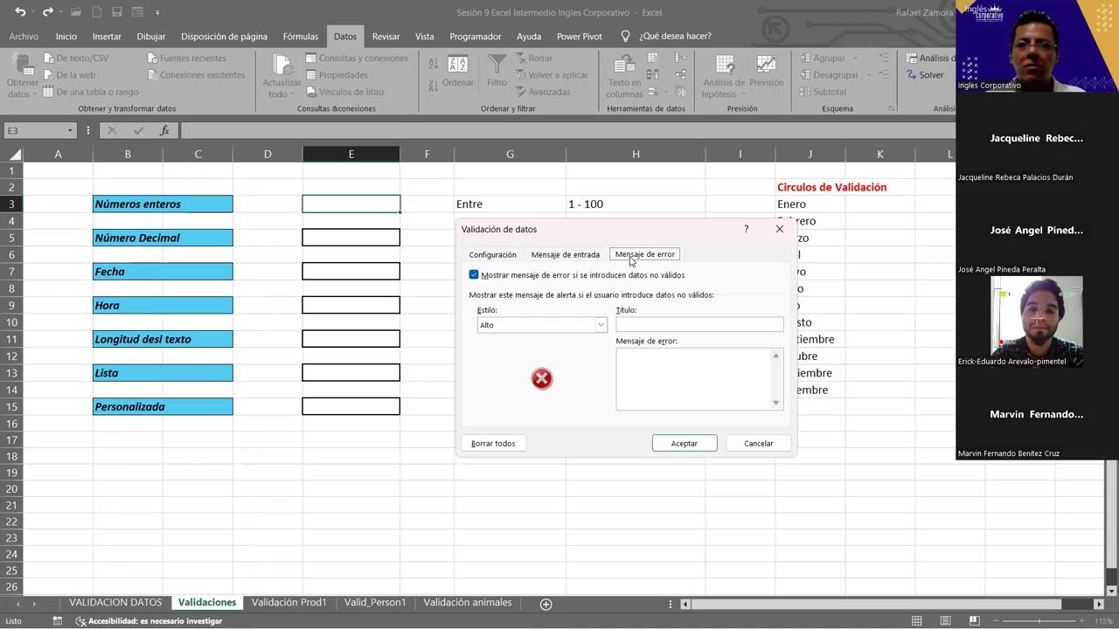
pyautogui.click(594, 328)
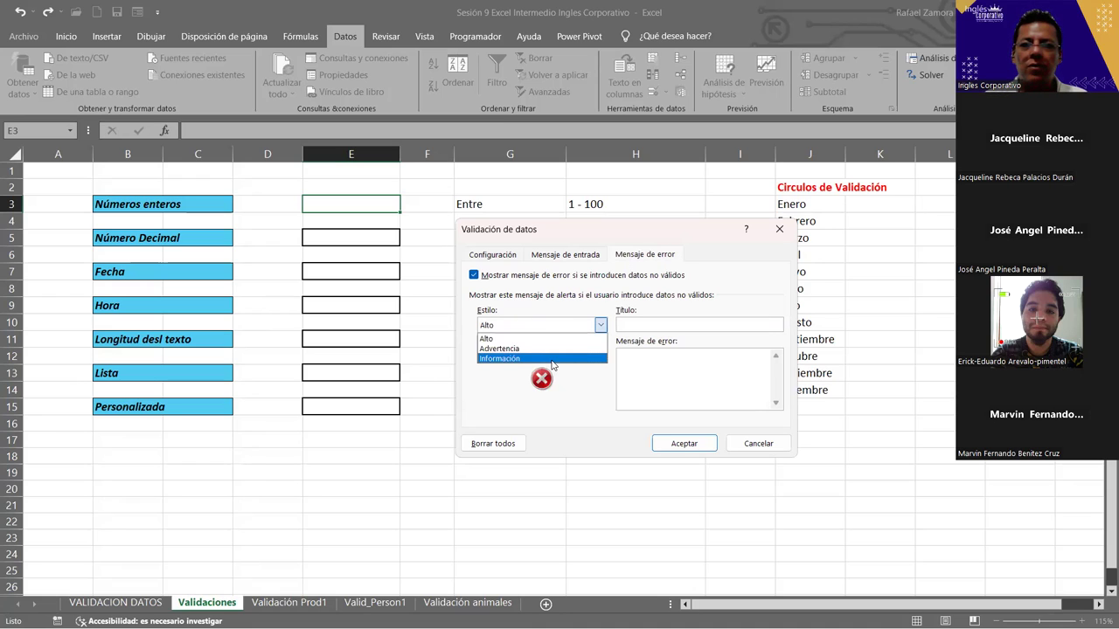
pyautogui.click(552, 359)
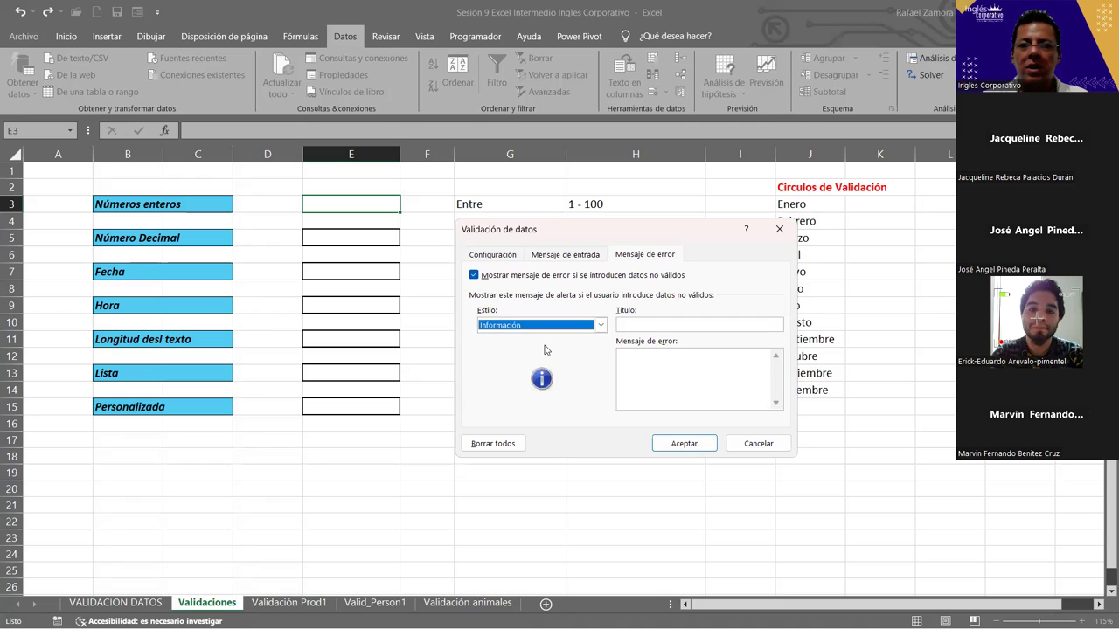
pyautogui.click(554, 326)
pyautogui.click(556, 344)
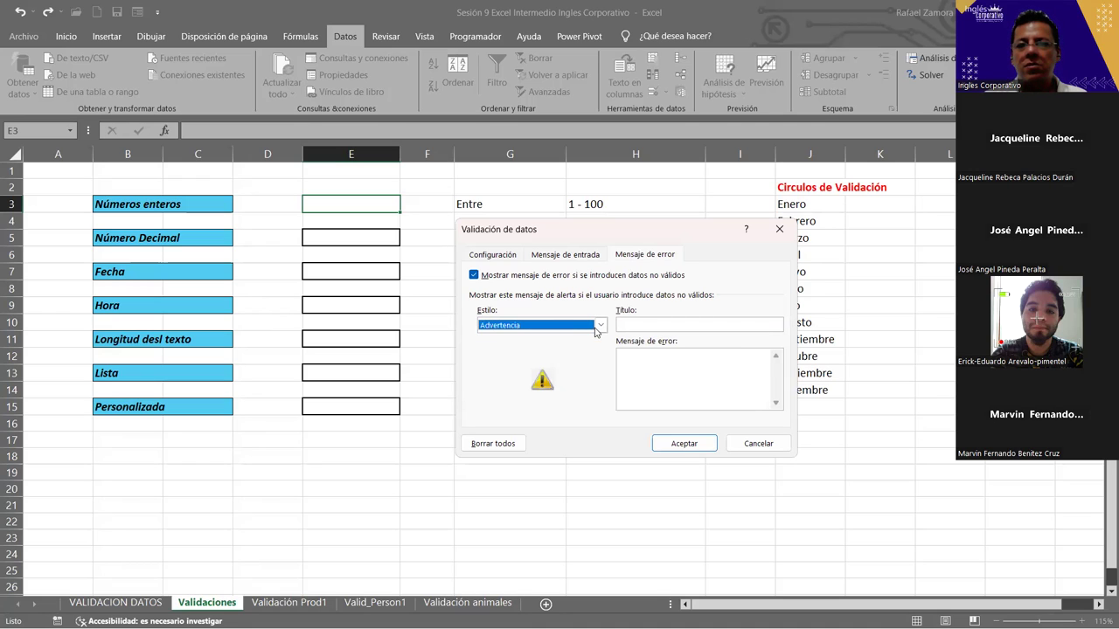
pyautogui.click(552, 332)
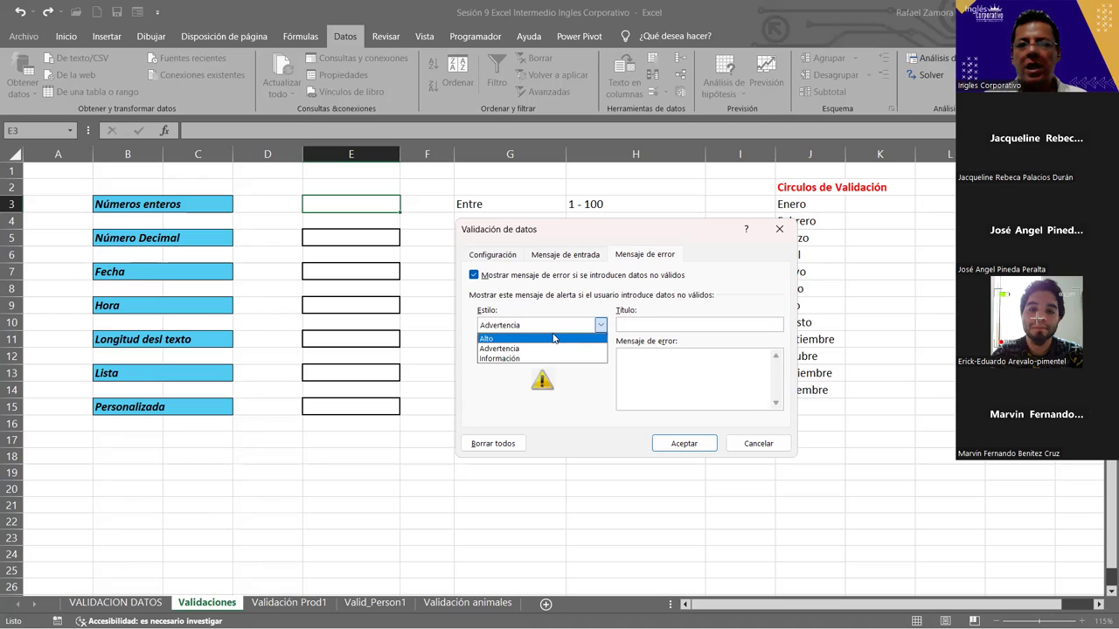
pyautogui.click(601, 327)
pyautogui.click(601, 326)
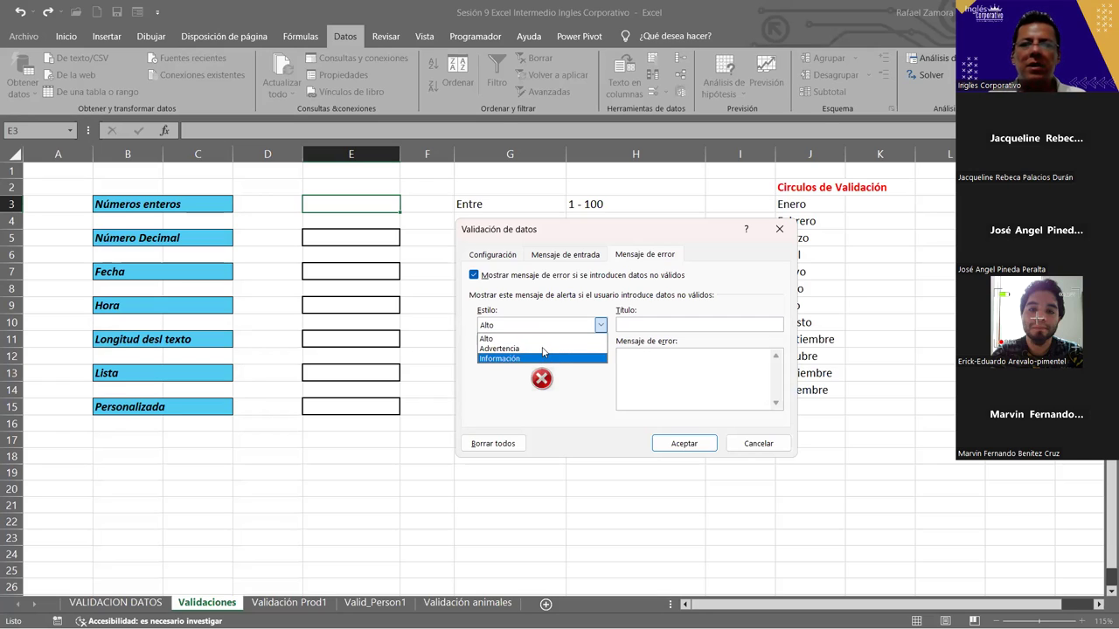
pyautogui.click(544, 352)
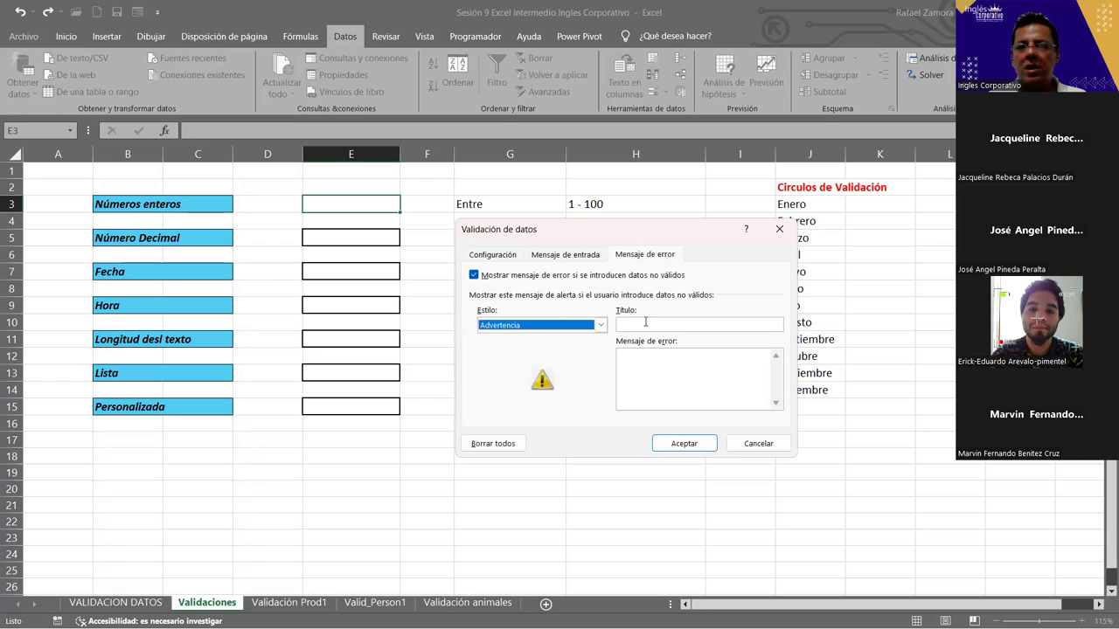
# Title the warning ERROR with message 'Revise dato ingresado', review the 1–100 criteria, and save.
pyautogui.click(645, 321)
pyautogui.write('ERROR')
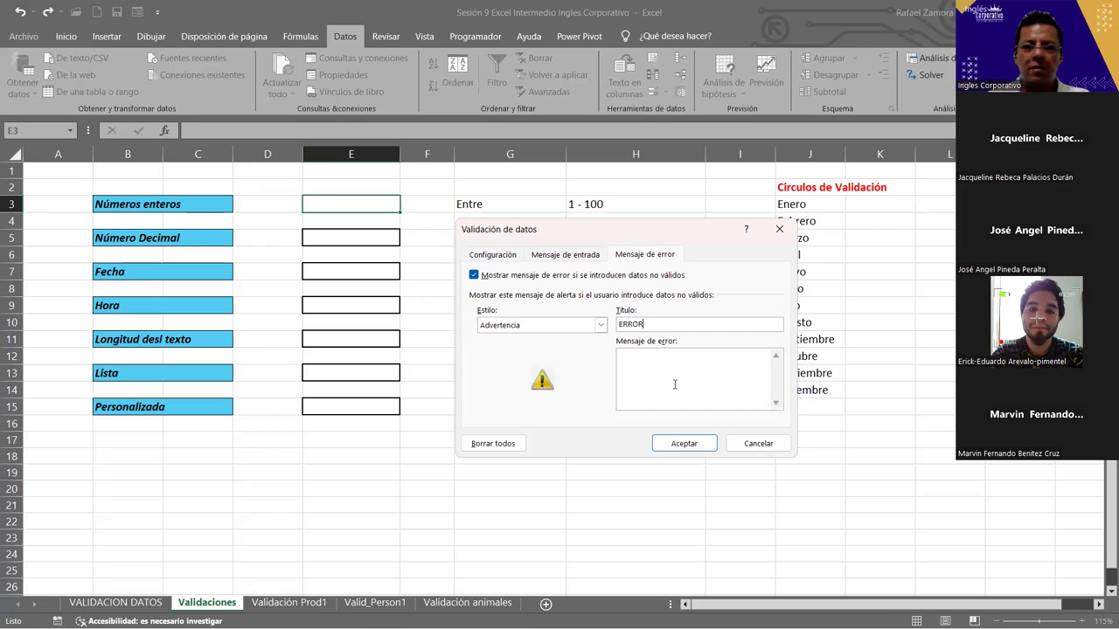
pyautogui.write('Revise dato ingresado')
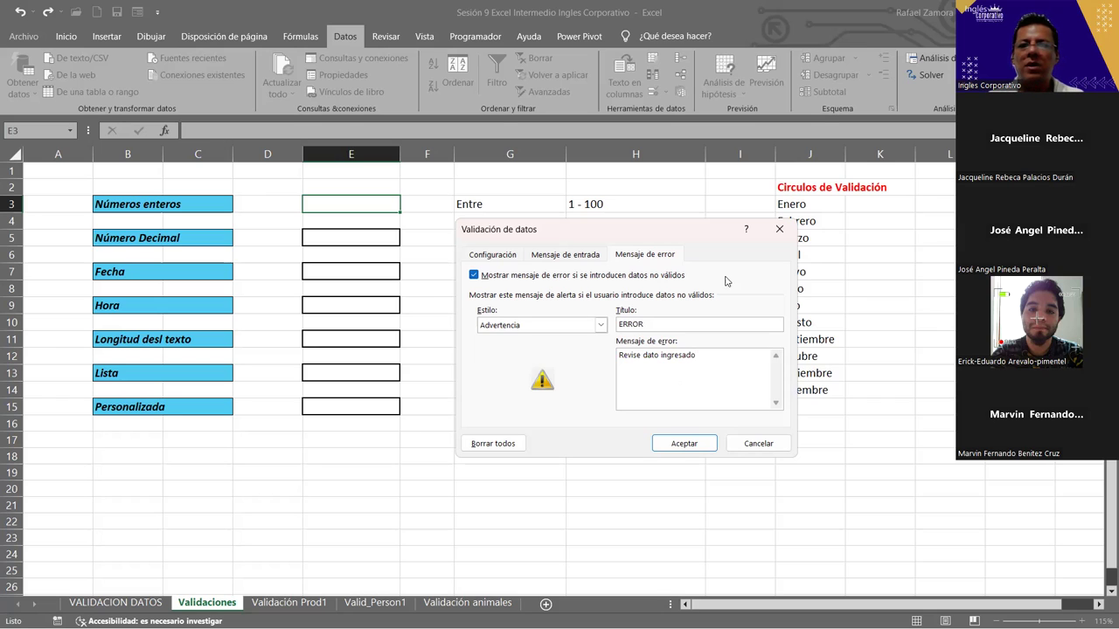
pyautogui.click(577, 255)
pyautogui.click(652, 257)
pyautogui.click(715, 368)
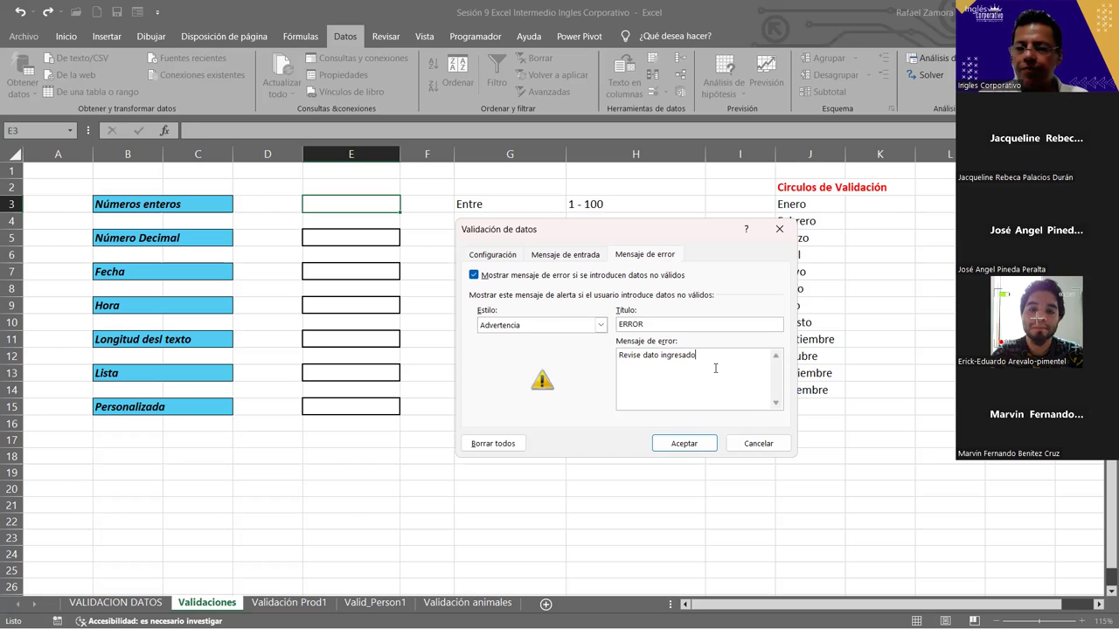
pyautogui.moveTo(681, 355); pyautogui.dragTo(696, 355)
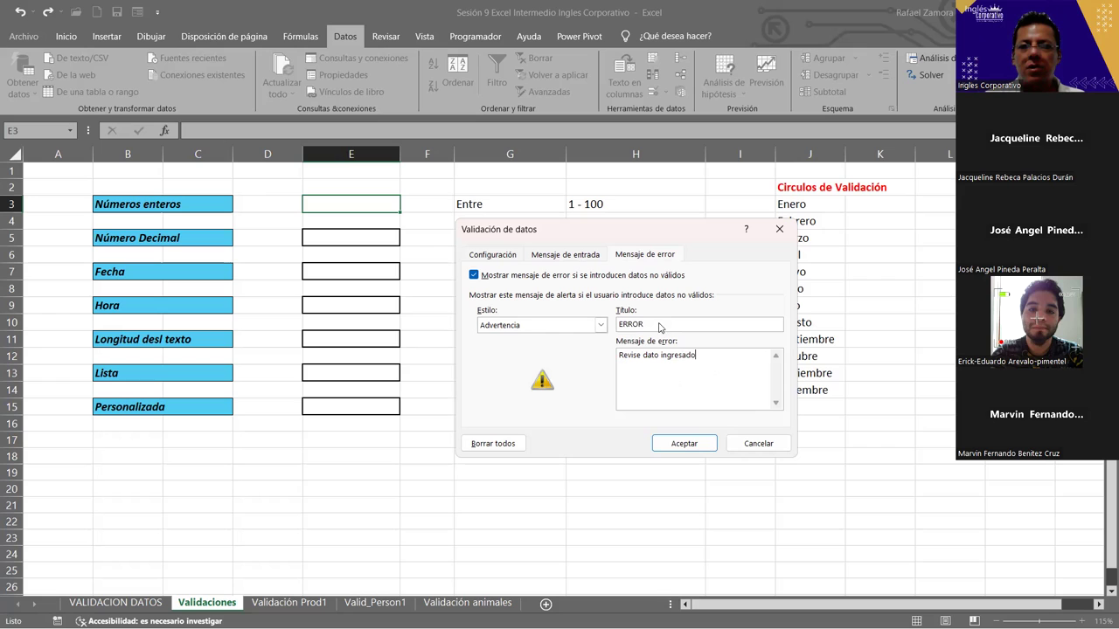
pyautogui.hotkey('shift', 'Tab')
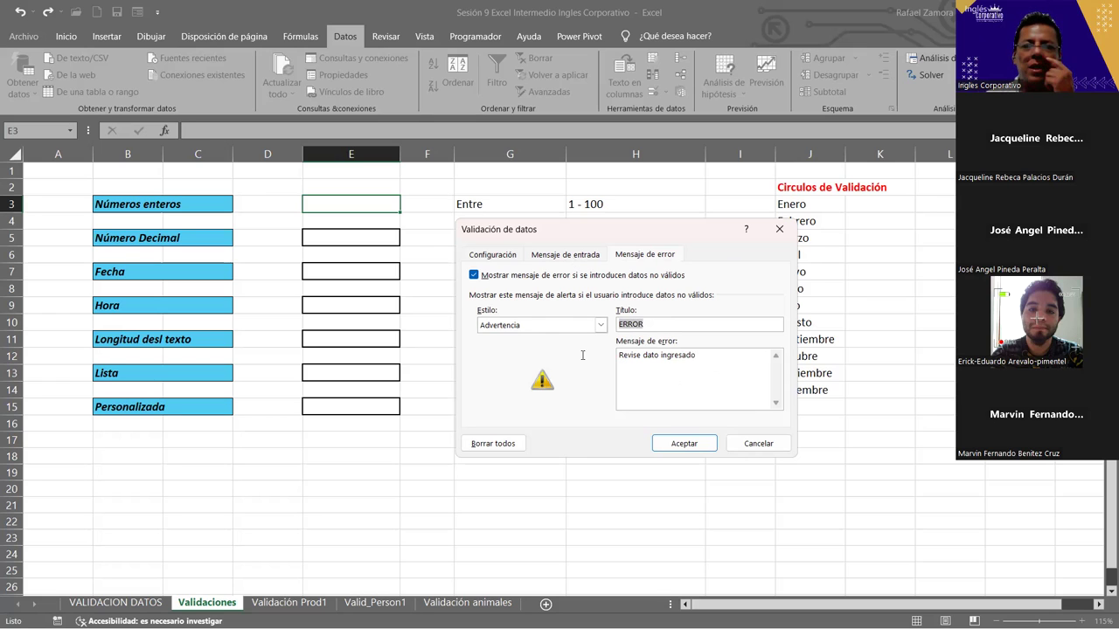
pyautogui.click(572, 255)
pyautogui.click(504, 258)
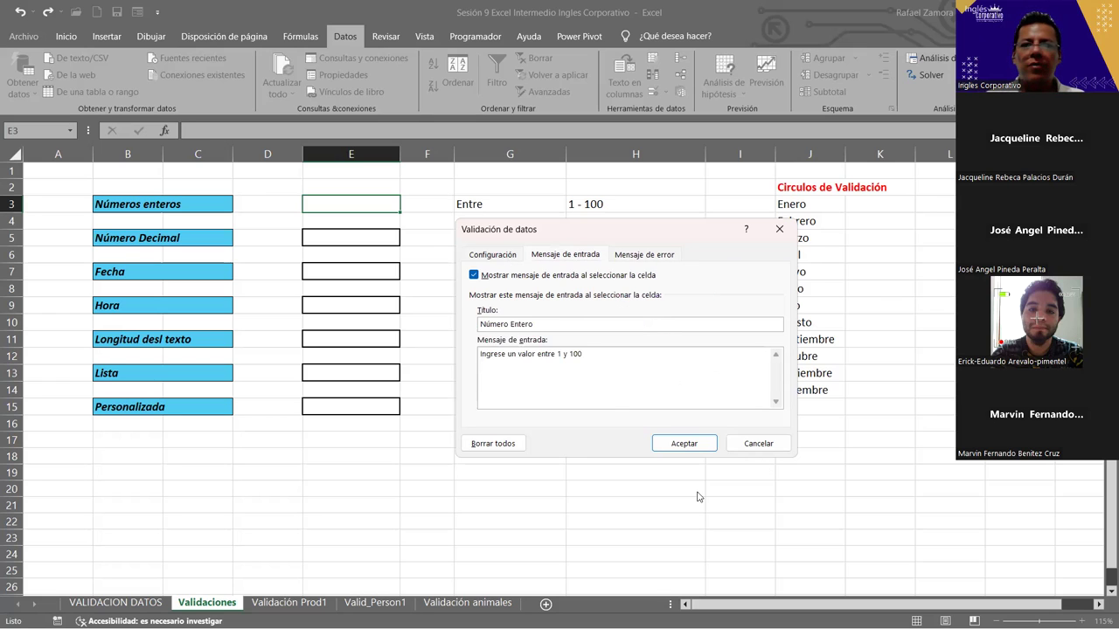
pyautogui.click(689, 445)
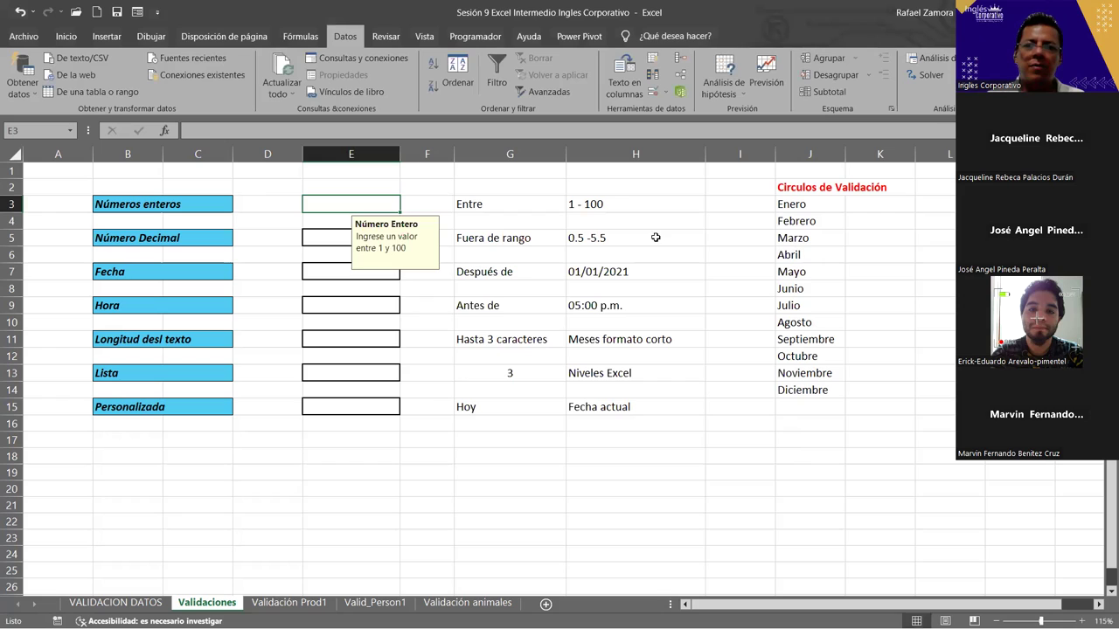
# Select E3 and enter 60, 75, 90, 99 and 100, all accepted by the rule.
pyautogui.click(656, 238)
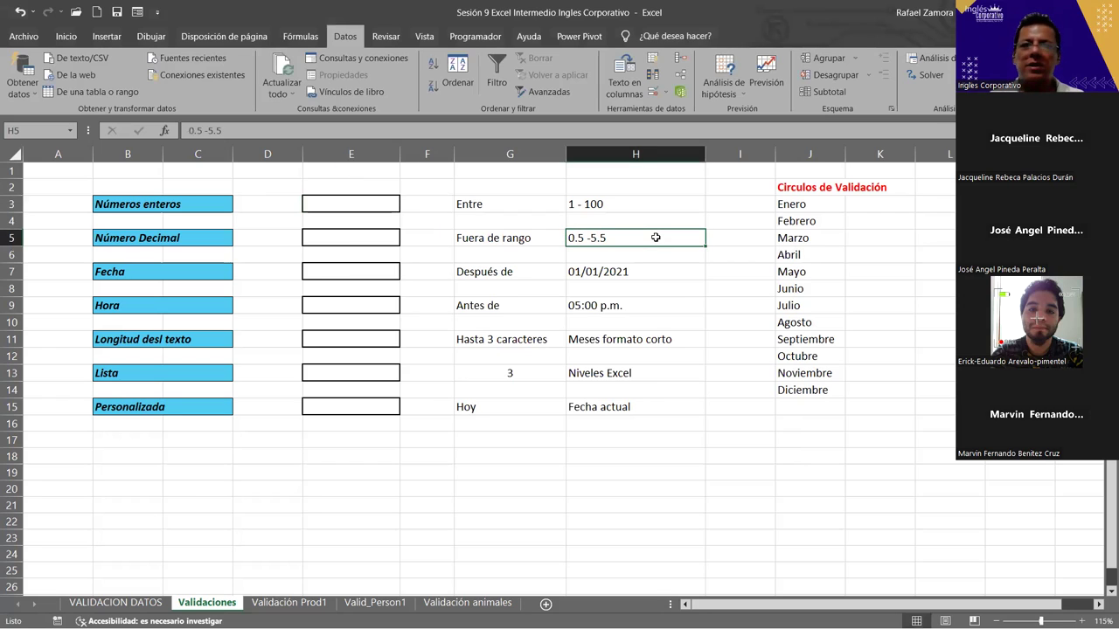
pyautogui.click(373, 204)
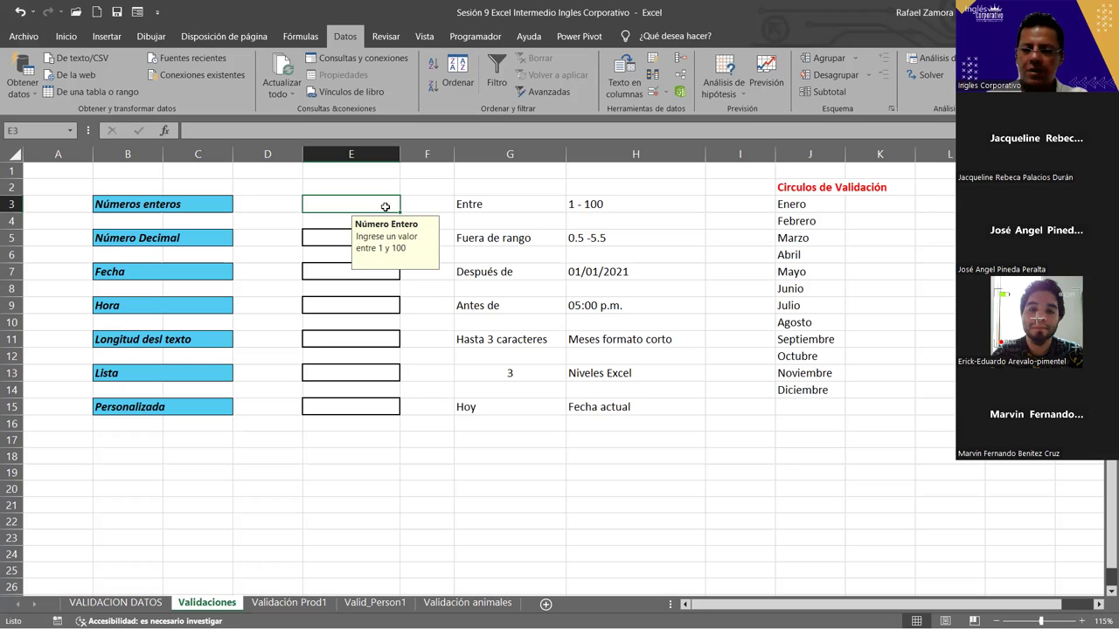
pyautogui.write('60')
pyautogui.hotkey('ctrl', 'Return')
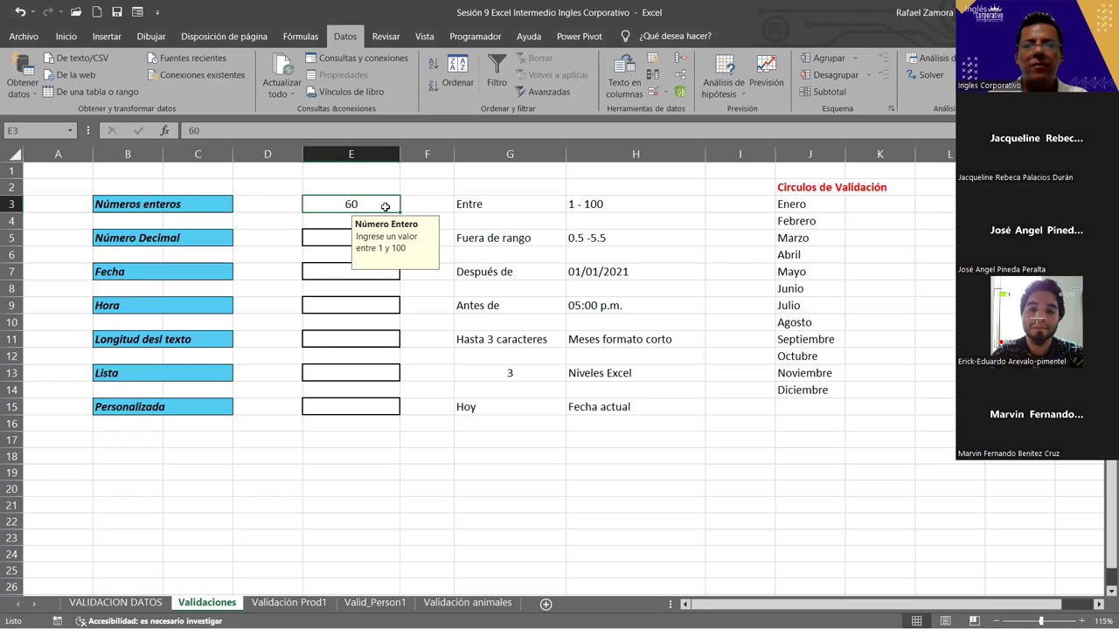
pyautogui.write('75')
pyautogui.hotkey('ctrl', 'Return')
pyautogui.write('90')
pyautogui.hotkey('ctrl', 'Return')
pyautogui.write('99')
pyautogui.hotkey('ctrl', 'Return')
pyautogui.write('10')
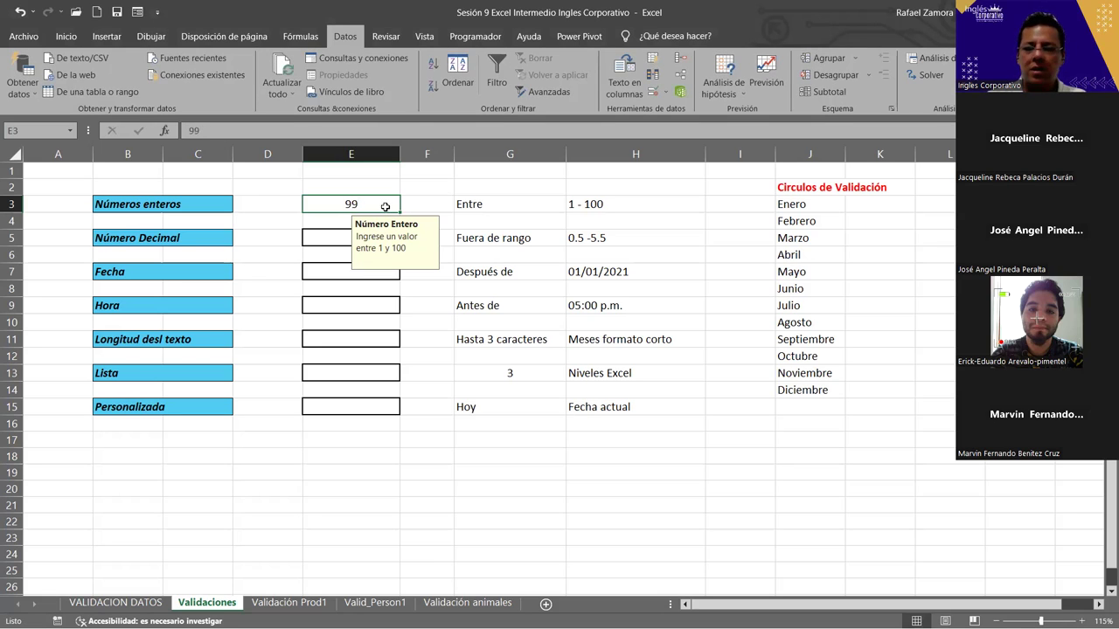
pyautogui.write('0')
pyautogui.hotkey('ctrl', 'Return')
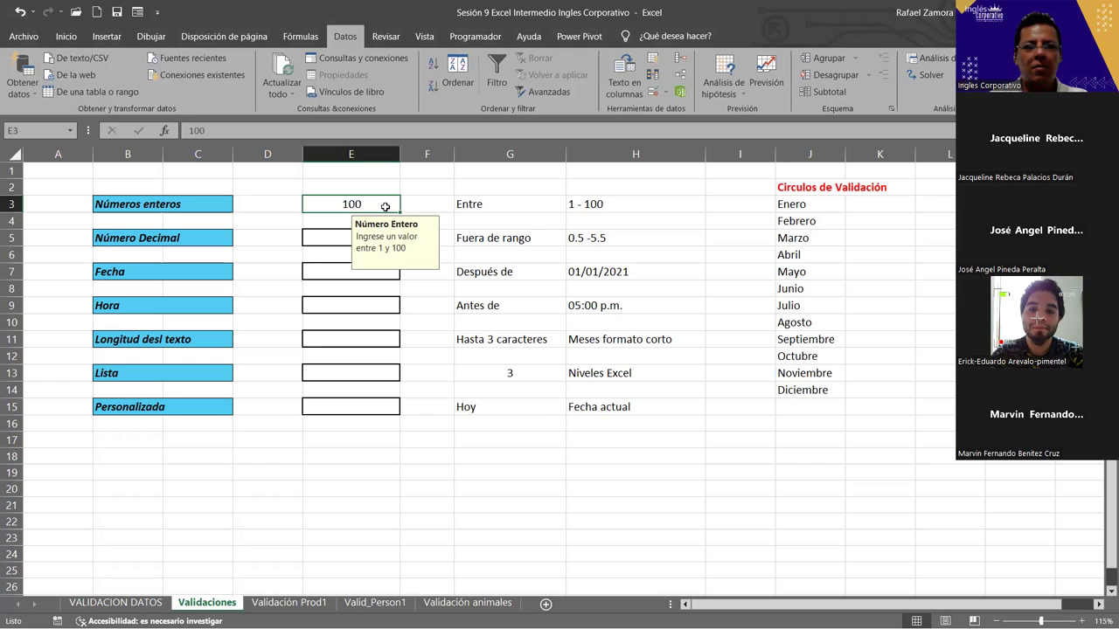
# Enter 101 in E3 to trigger the ERROR warning 'Revise dato ingresado'.
pyautogui.write('11')
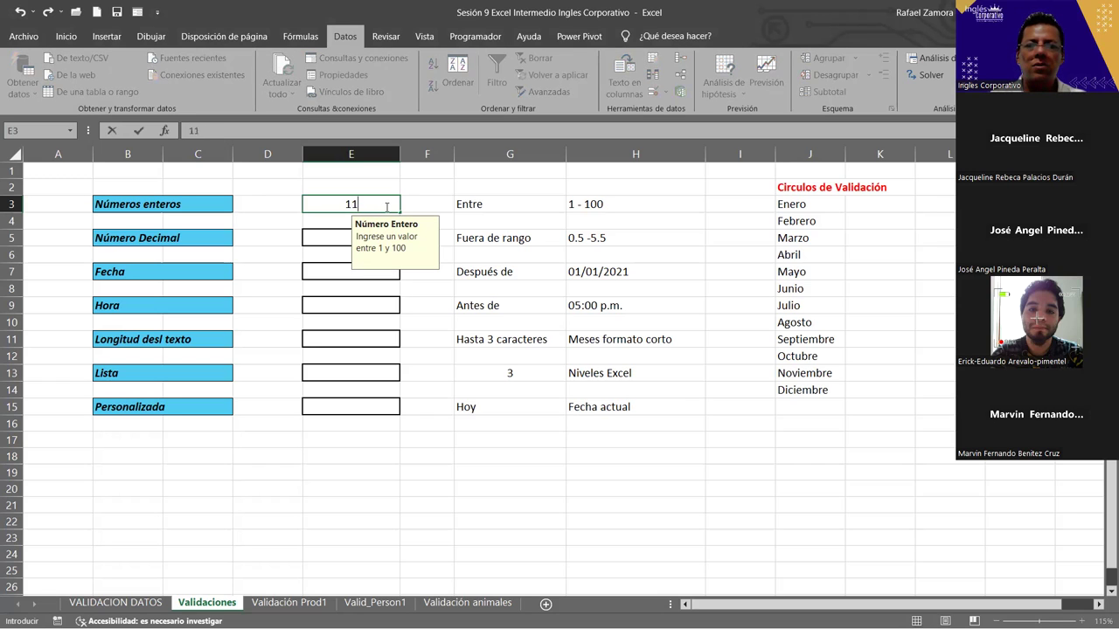
pyautogui.press('BackSpace')
pyautogui.write('01')
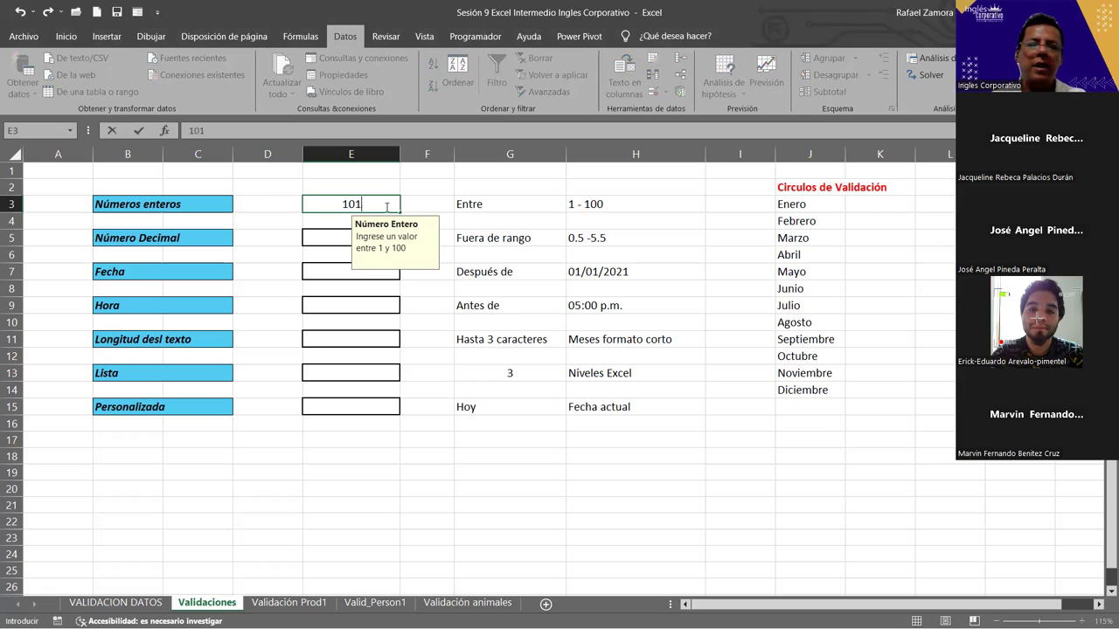
pyautogui.hotkey('ctrl', 'Return')
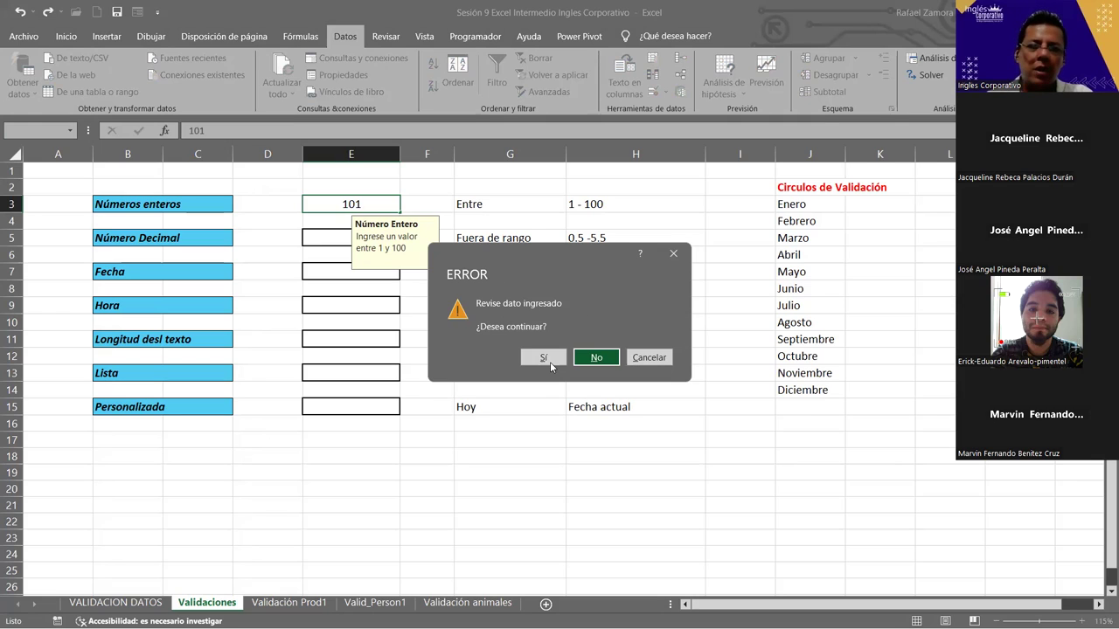
# Dismiss the ERROR warning so 101 stays in E3, then select cell H5.
pyautogui.press('Escape')
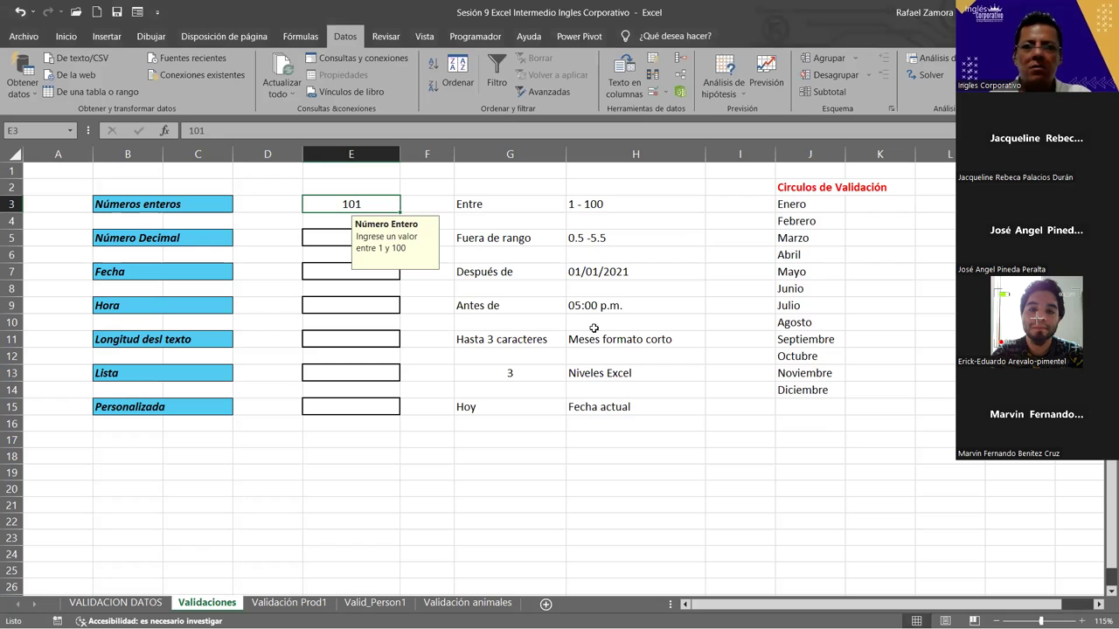
pyautogui.click(686, 234)
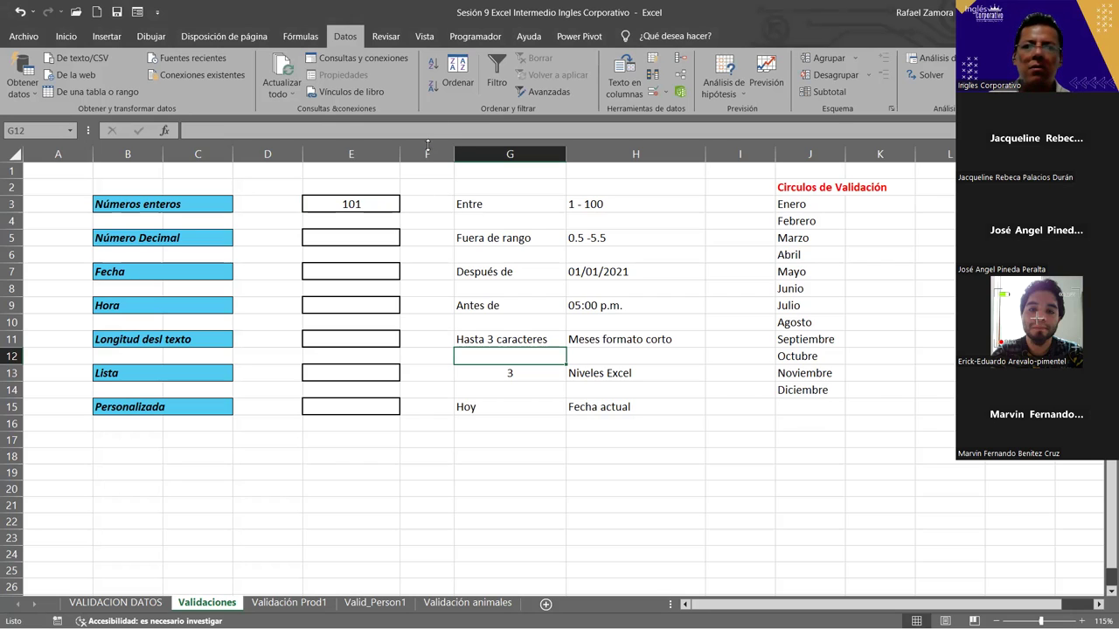
# Enter 100 in E3, then try 150 and decline the whole-number rule's error warning.
pyautogui.click(393, 210)
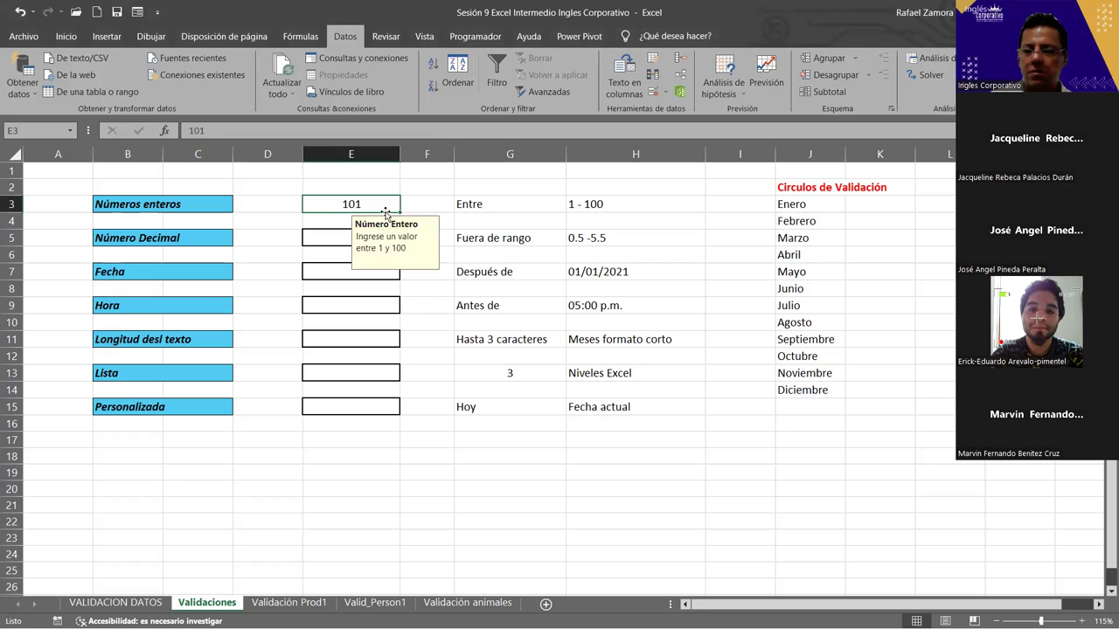
pyautogui.write('100')
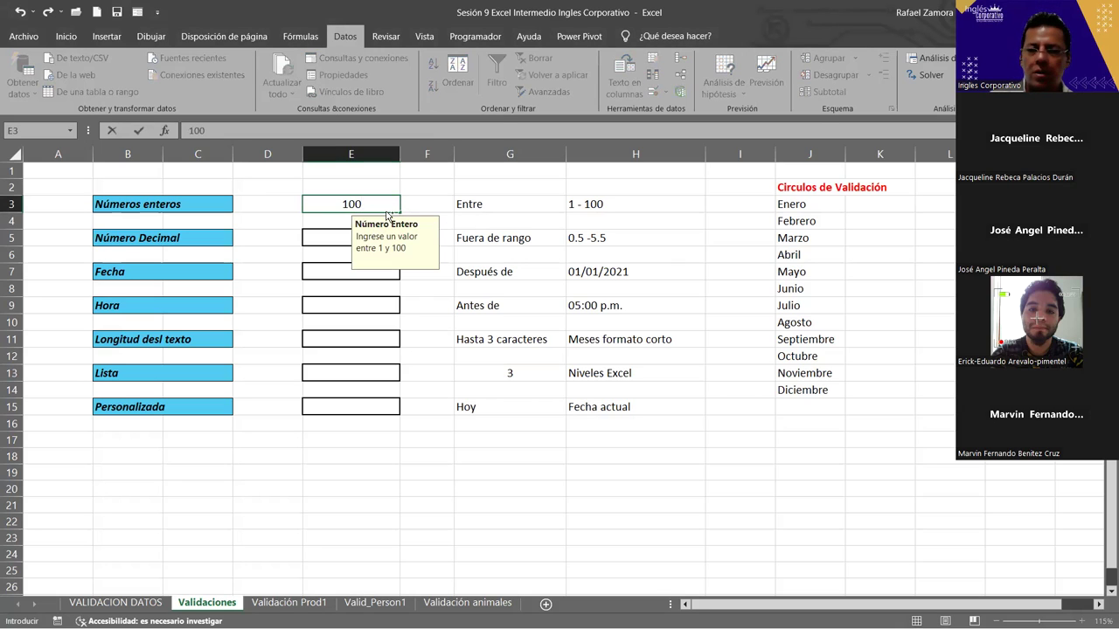
pyautogui.press('Return')
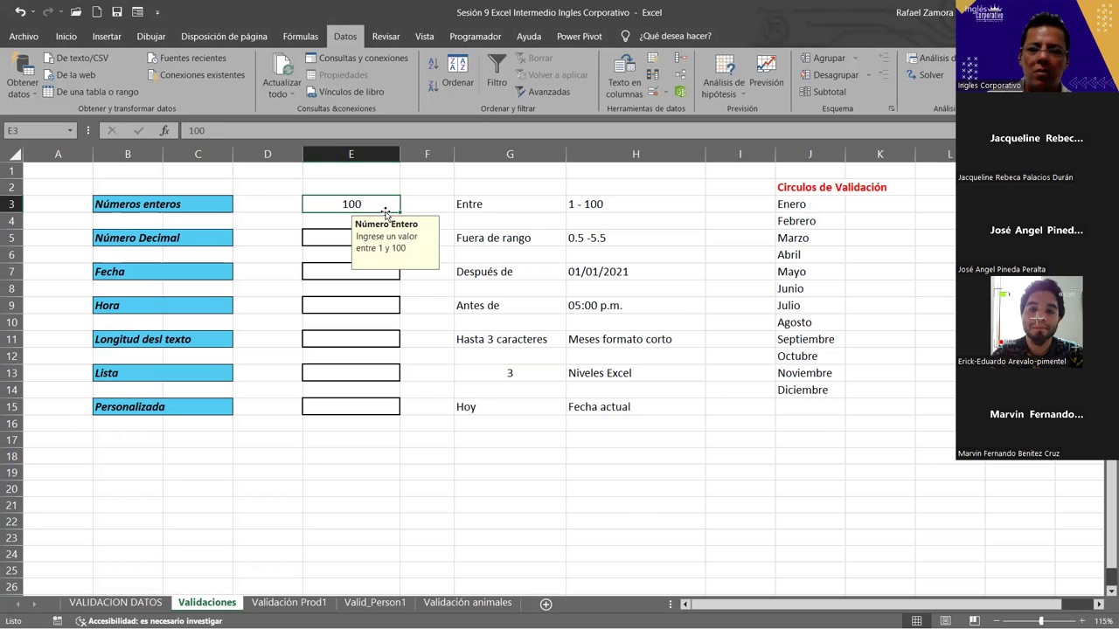
pyautogui.write('1')
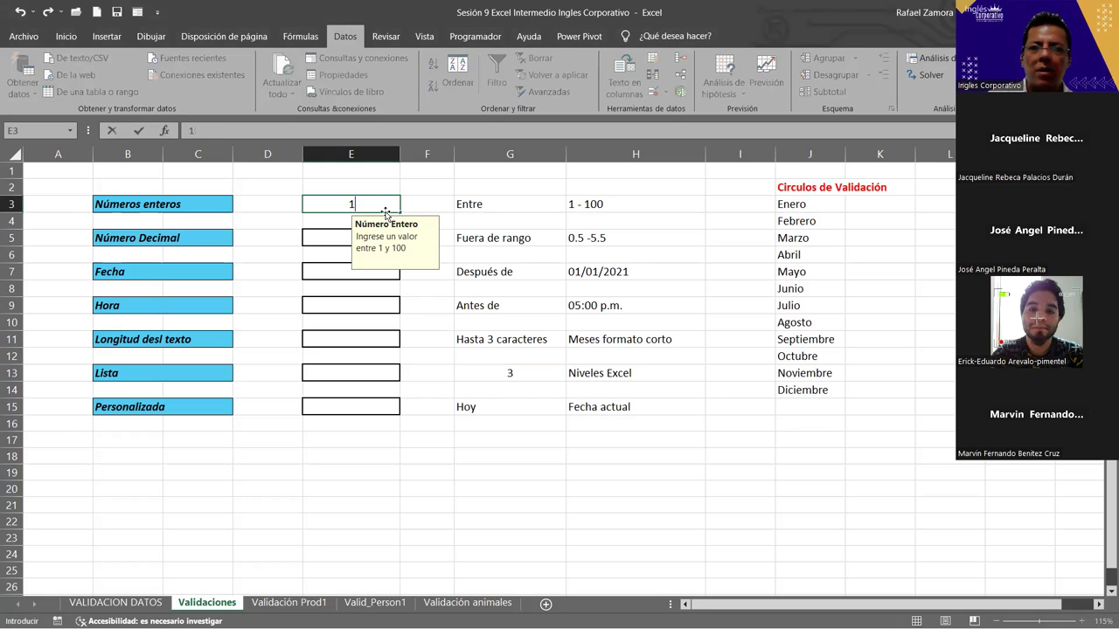
pyautogui.write('50')
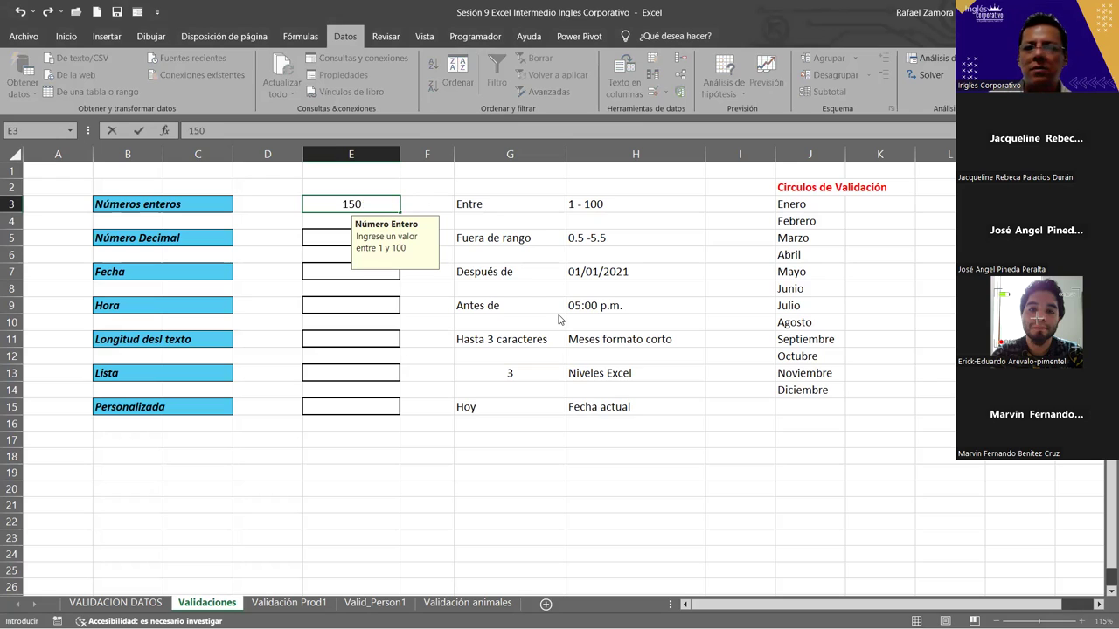
pyautogui.press('Return')
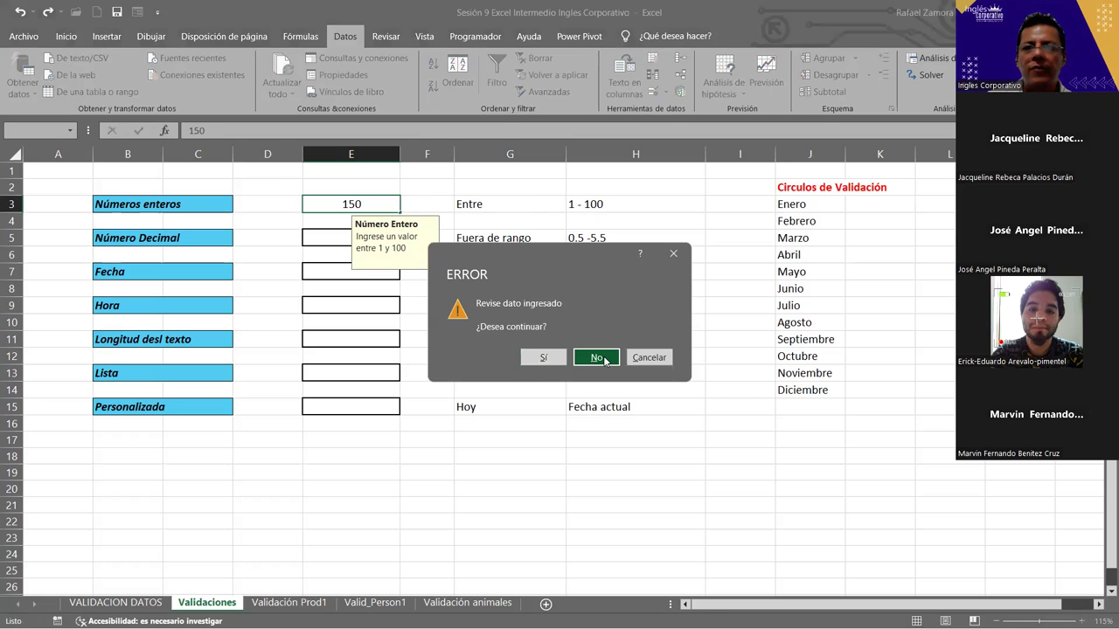
pyautogui.press('Return')
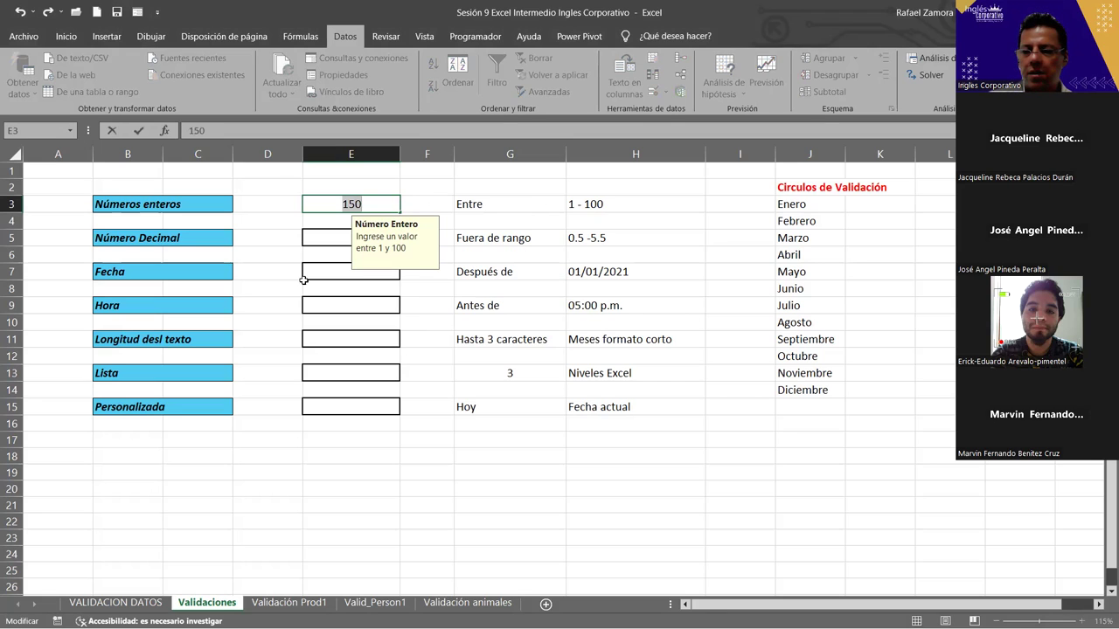
# Commit 85 in E3, then select E5 and open its Data Validation dialog.
pyautogui.write('85')
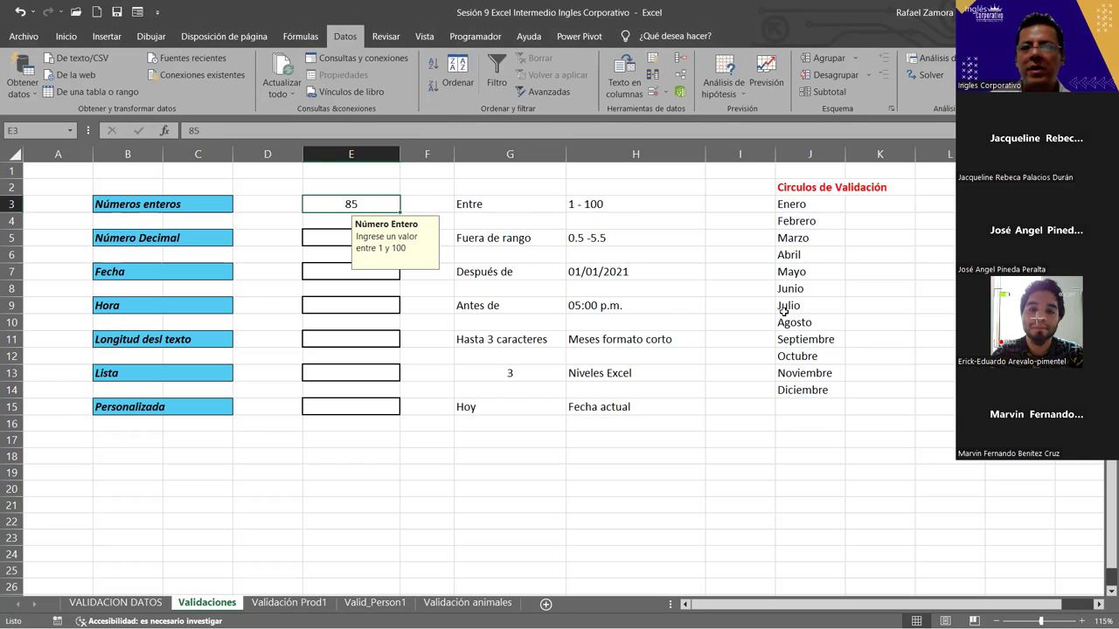
pyautogui.click(575, 307)
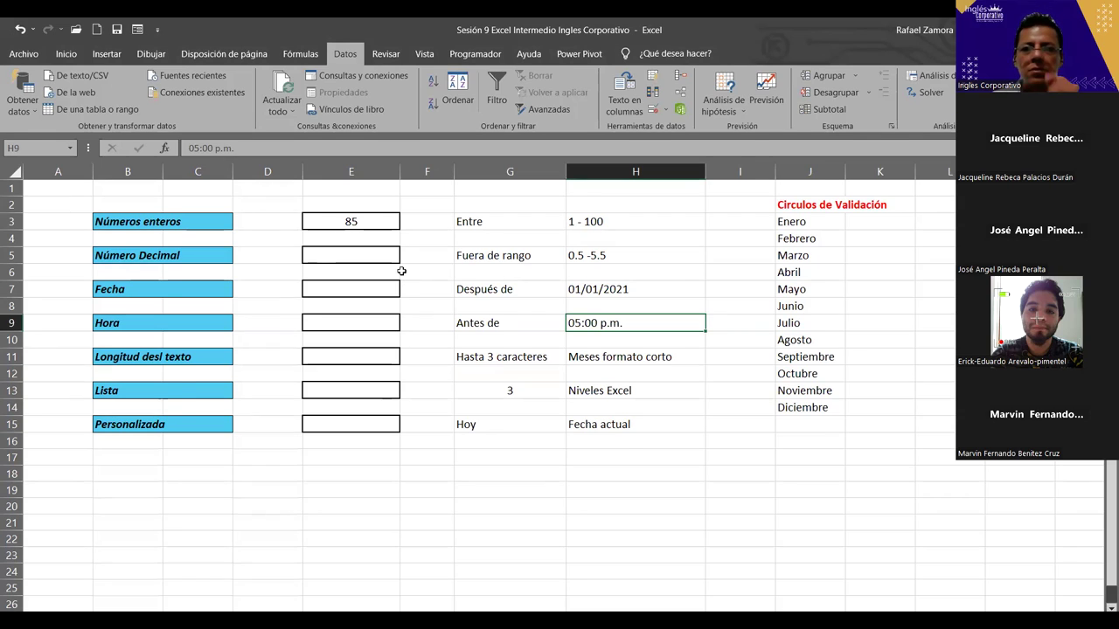
pyautogui.click(383, 262)
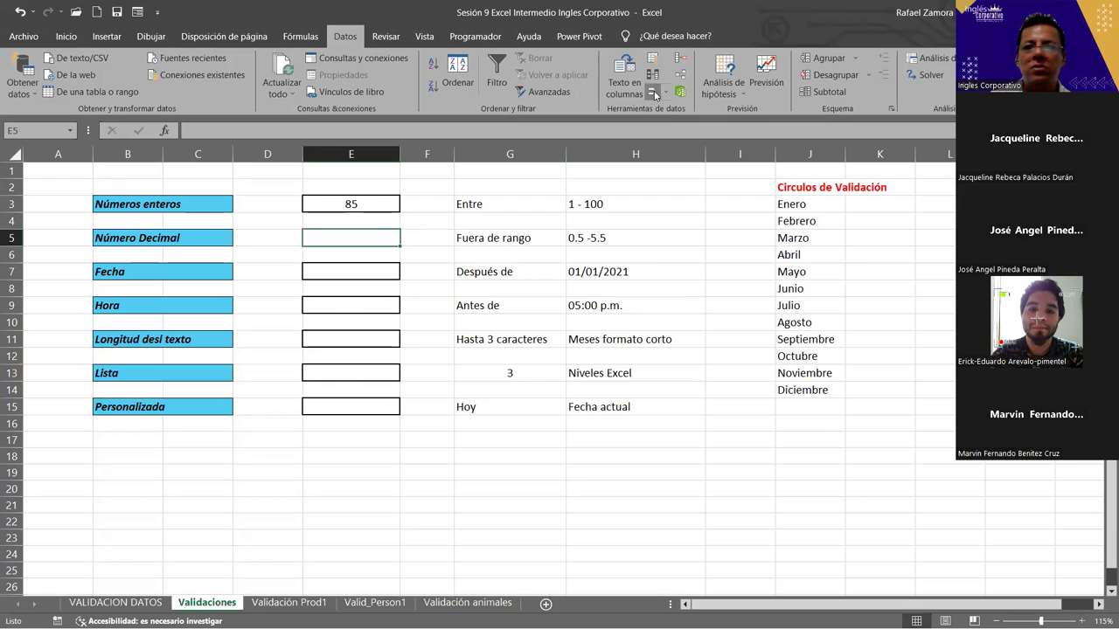
pyautogui.click(653, 94)
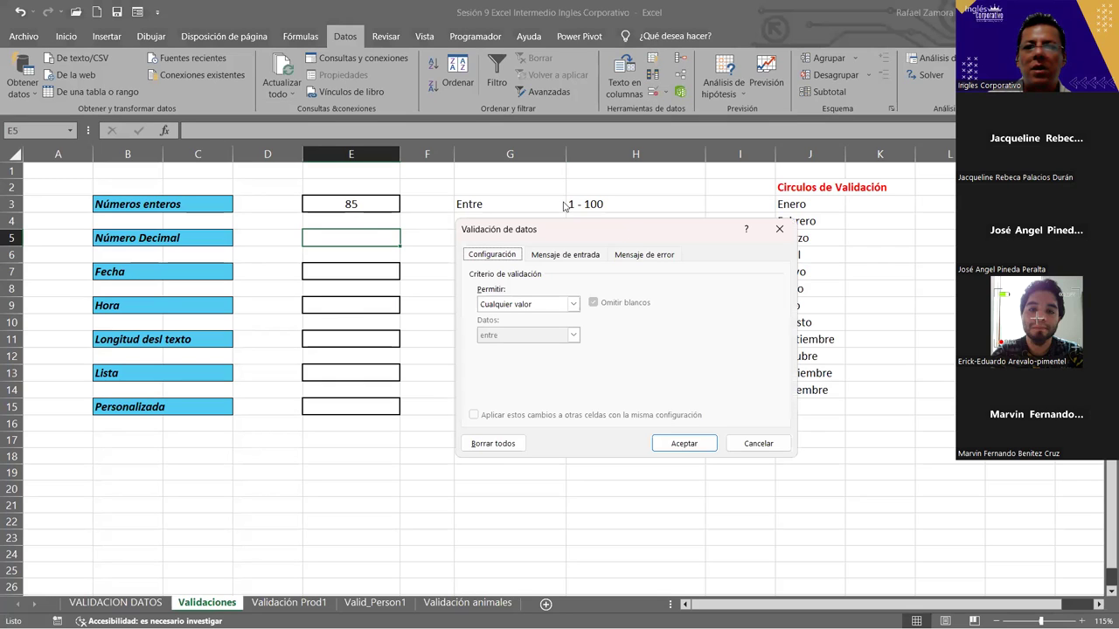
pyautogui.moveTo(550, 234); pyautogui.dragTo(566, 132)
# Allow only Decimal values not between 0.5 and 5.5.
pyautogui.hotkey('alt', 'Down')
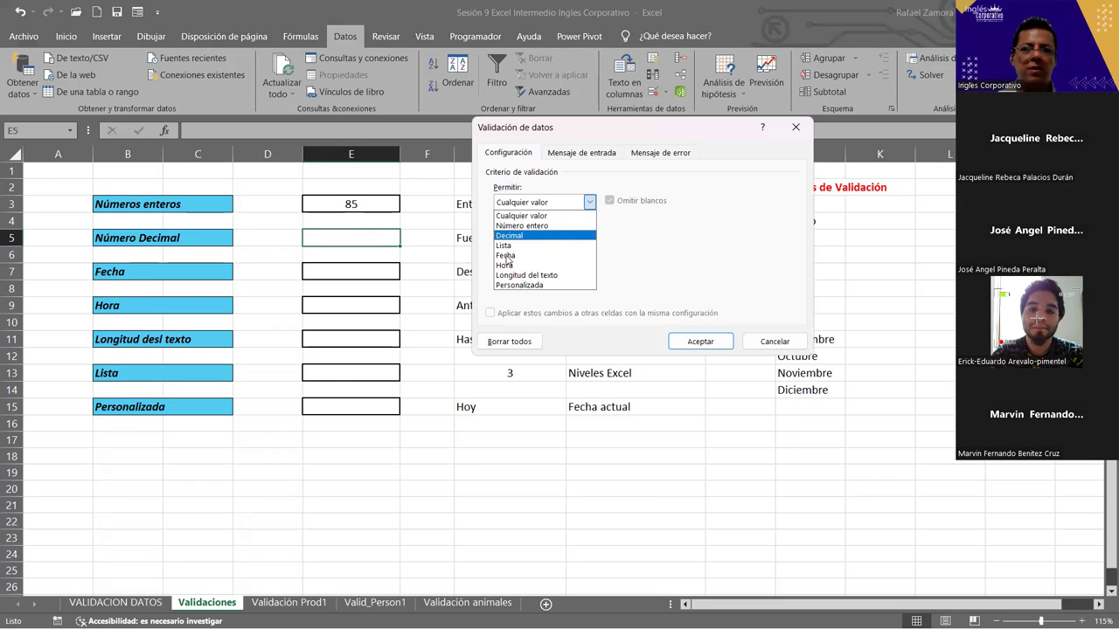
pyautogui.press('Return')
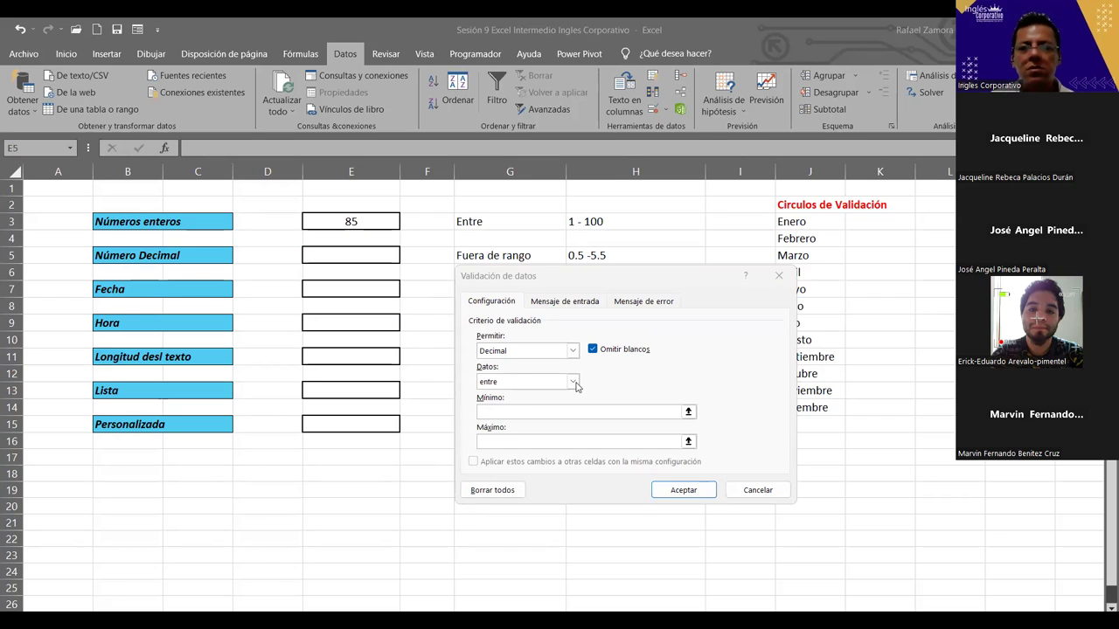
pyautogui.click(574, 382)
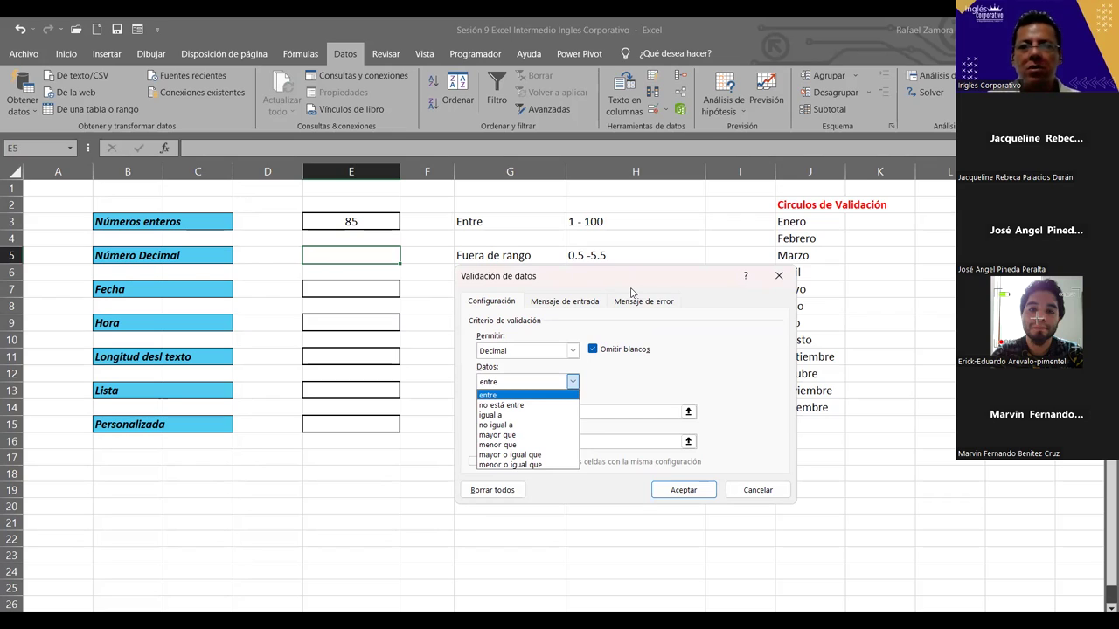
pyautogui.click(525, 406)
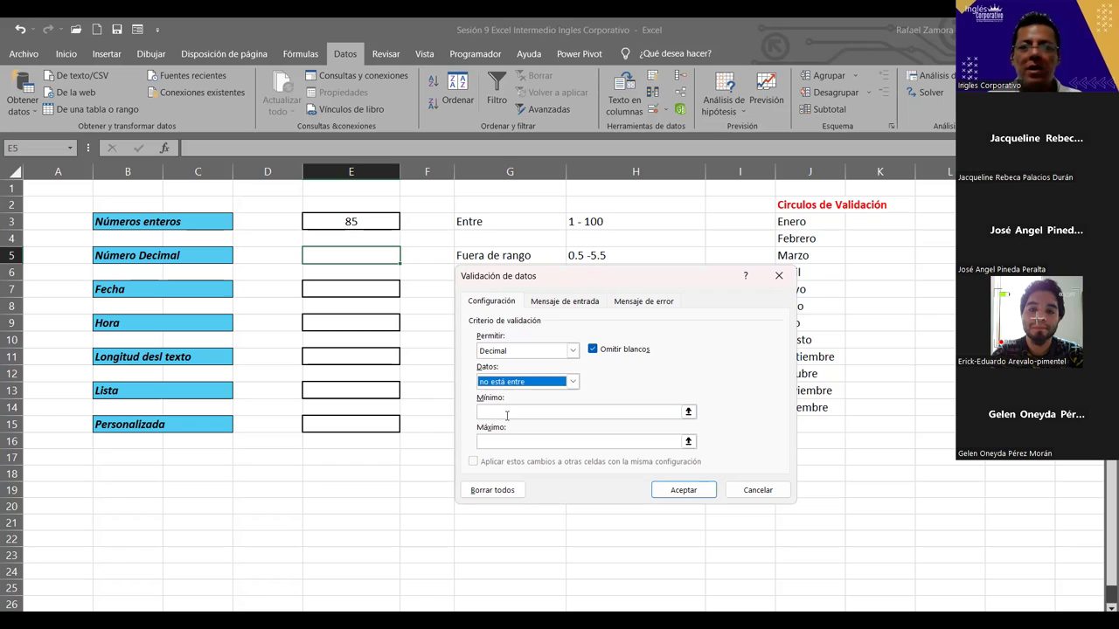
pyautogui.press('Tab')
pyautogui.write('0.5')
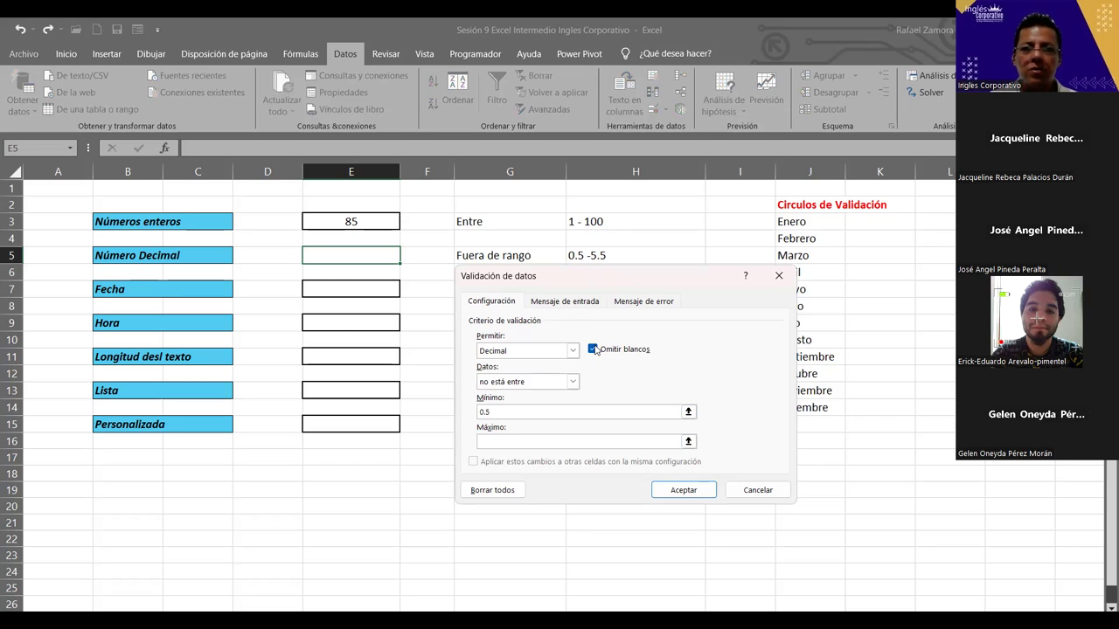
pyautogui.click(504, 440)
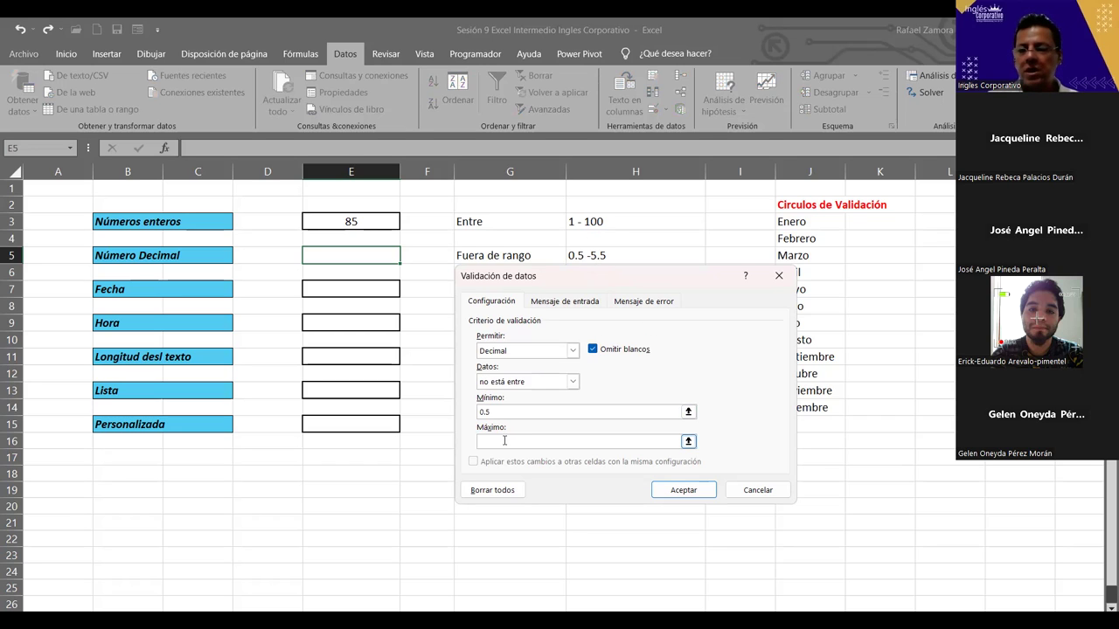
pyautogui.write('5.5')
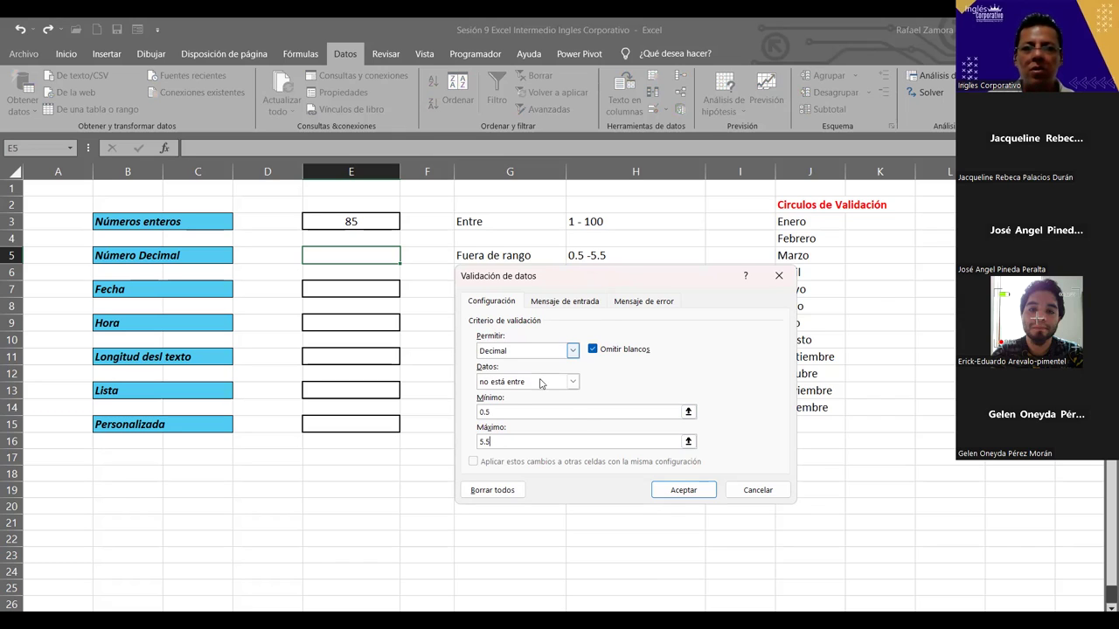
# Confirm Decimal as the allowed type and move to the Input Message settings.
pyautogui.click(546, 352)
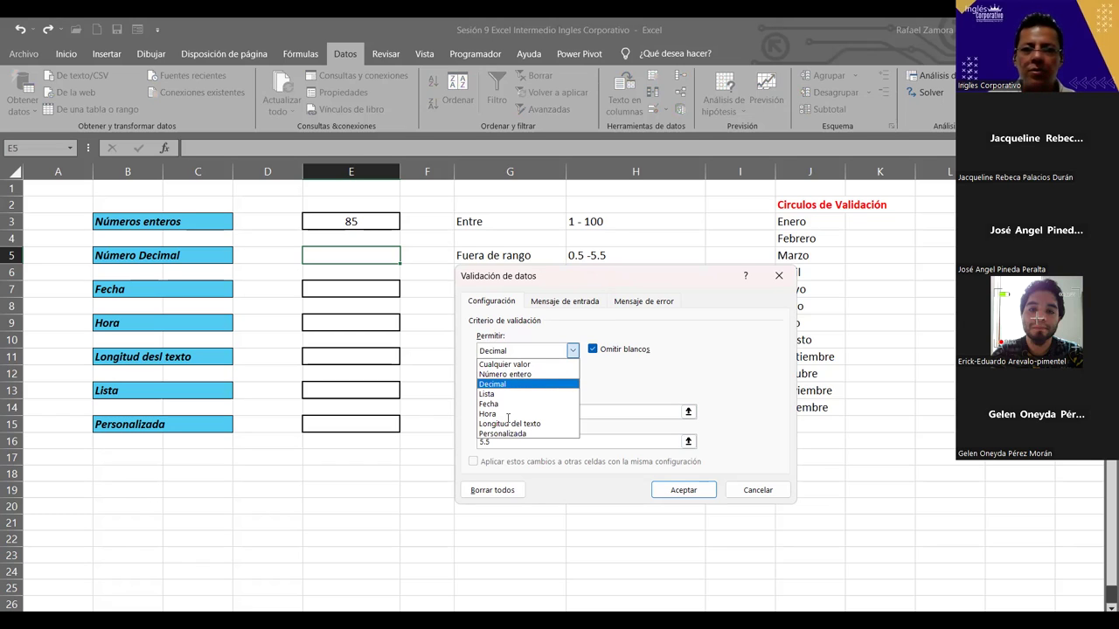
pyautogui.click(507, 356)
pyautogui.click(587, 304)
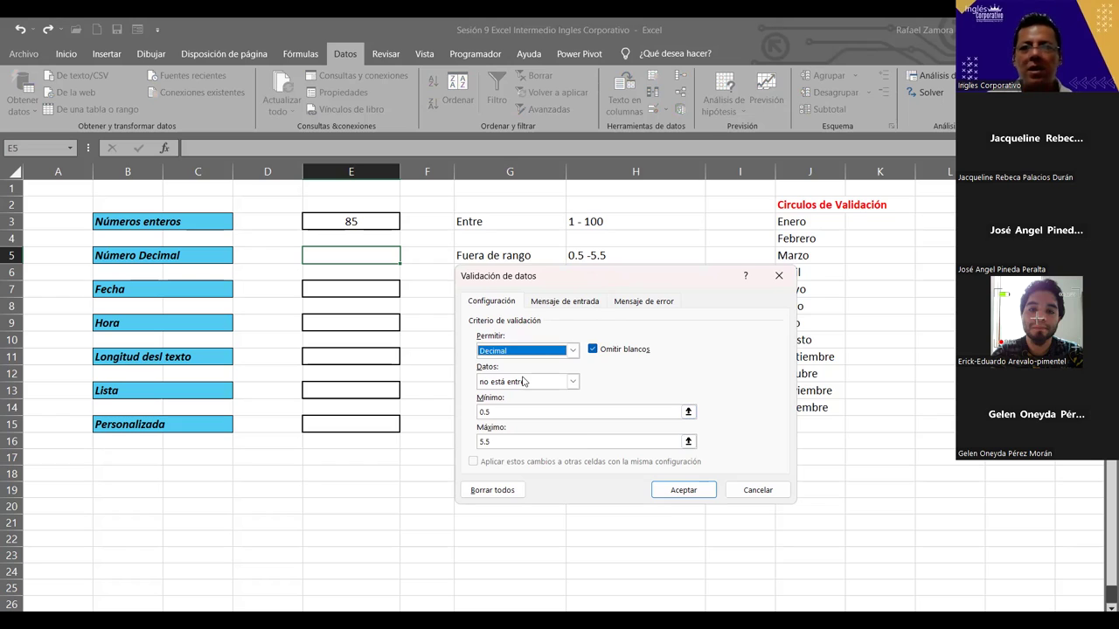
pyautogui.click(522, 373)
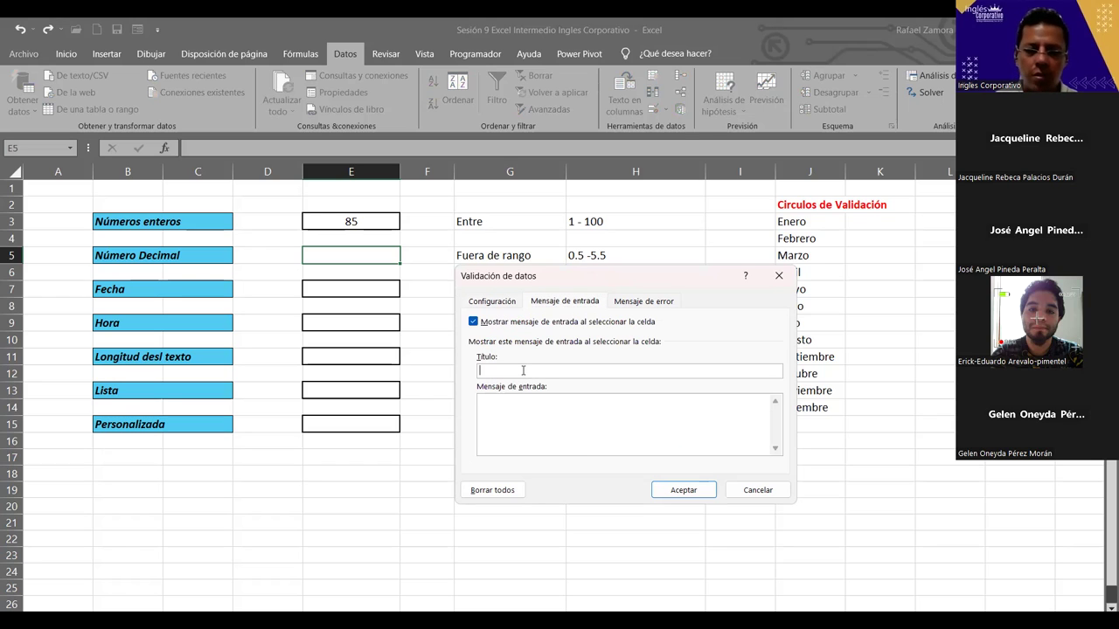
# Title E5's input message 'Decimales' with text 'Ingrese un valor fuera del rango entre 0.5 y 5.5'.
pyautogui.write('Decimales')
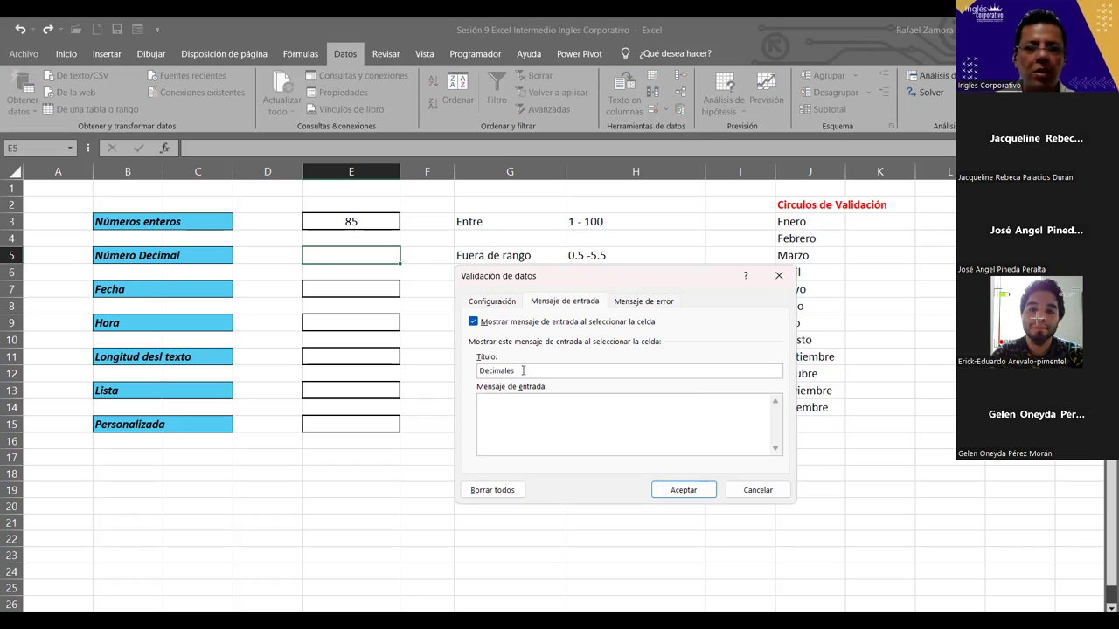
pyautogui.click(509, 413)
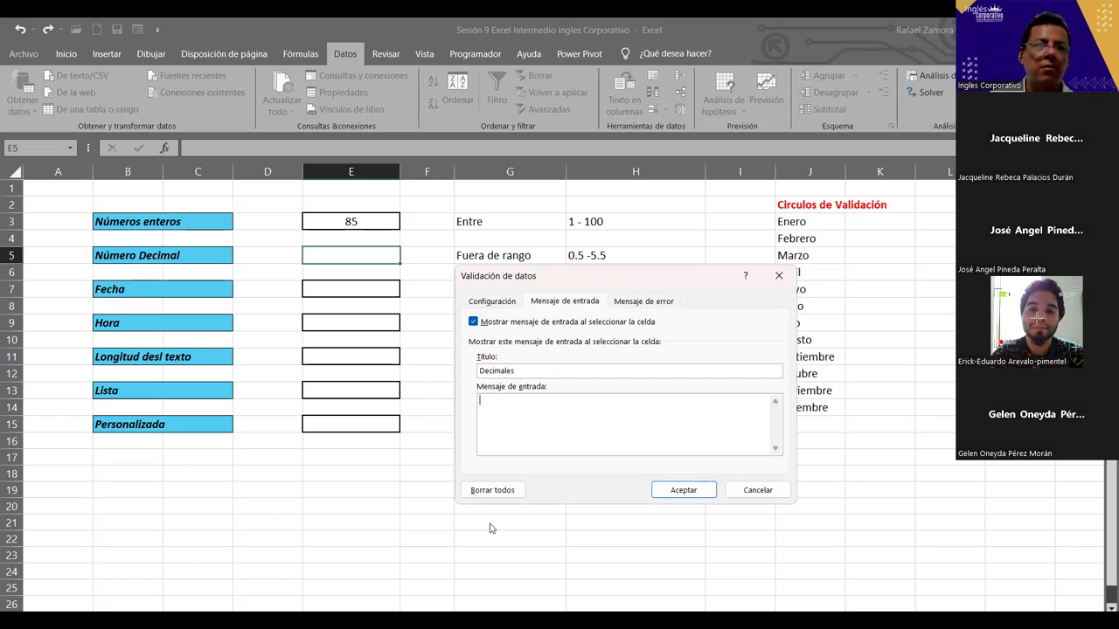
pyautogui.click(599, 398)
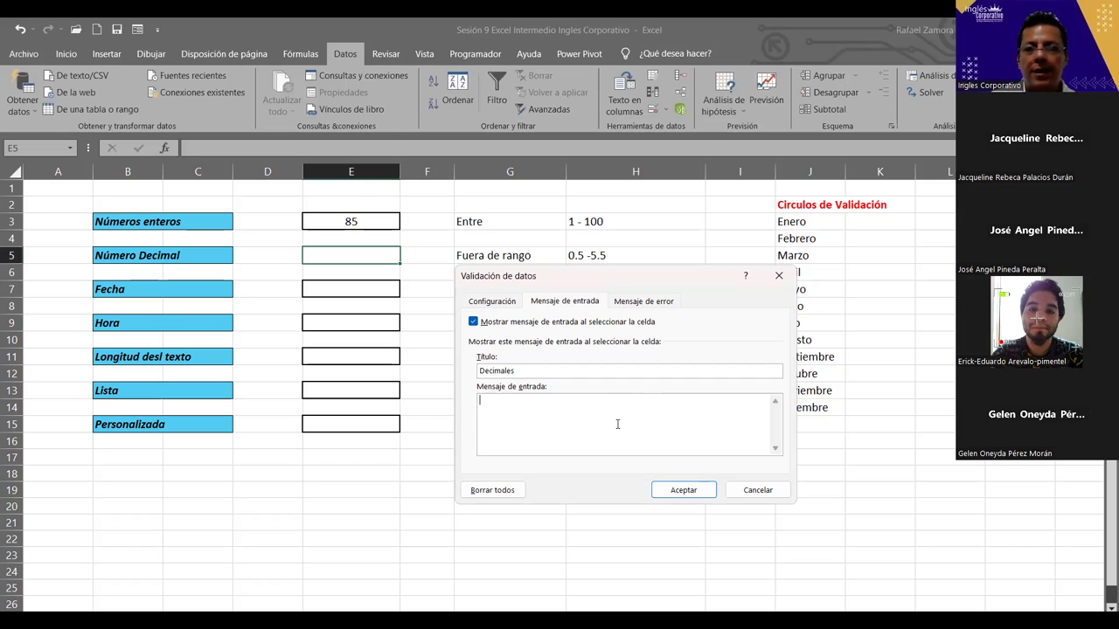
pyautogui.write('Ingrese un valor ')
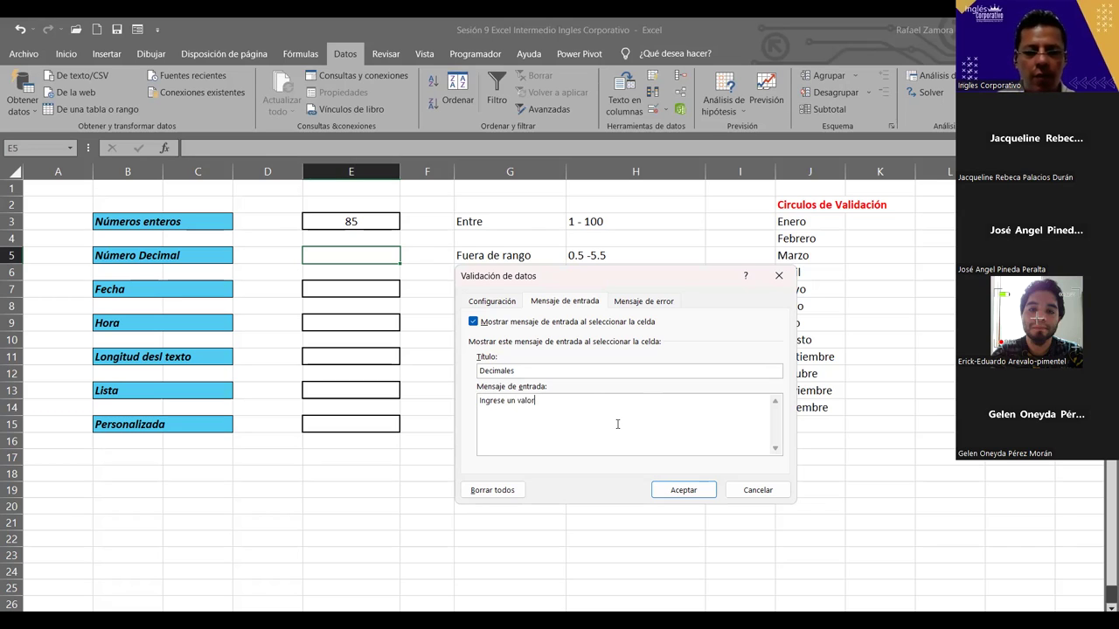
pyautogui.write('fuera del rango entre 0.5 y 5.5')
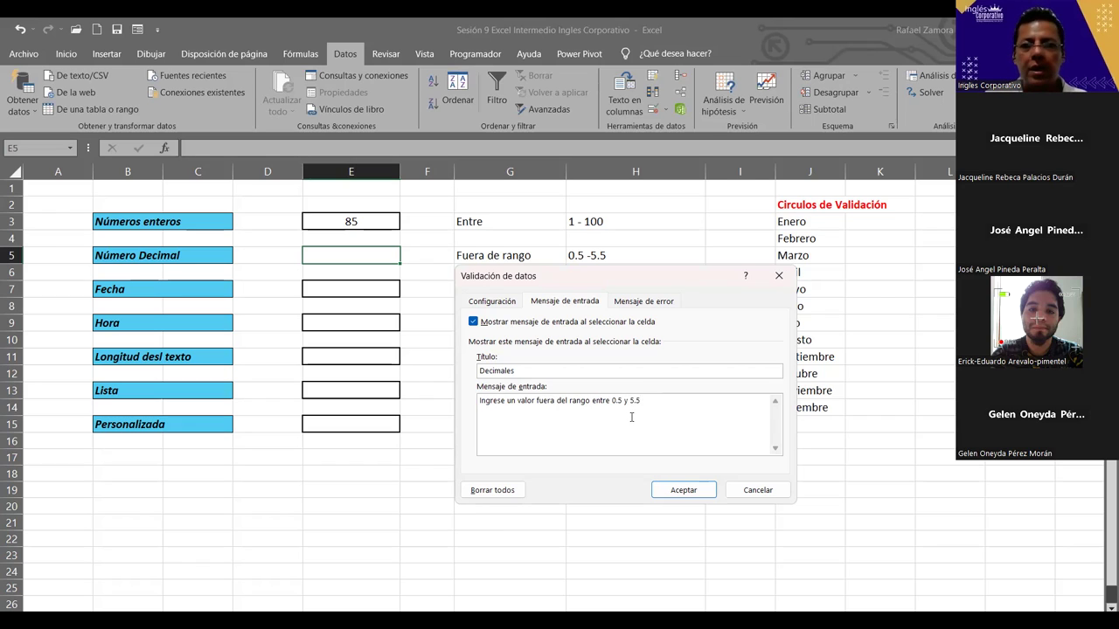
pyautogui.click(656, 302)
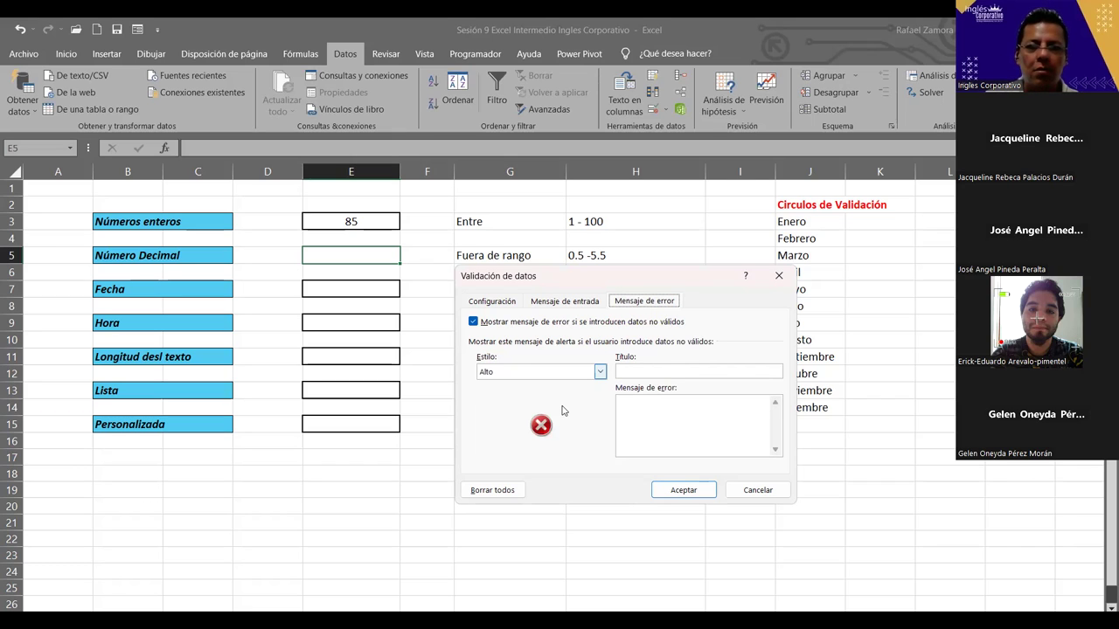
# Give E5's rule a stop-style error alert titled ERROR reading 'Revise dato ingresado', and apply it.
pyautogui.click(579, 373)
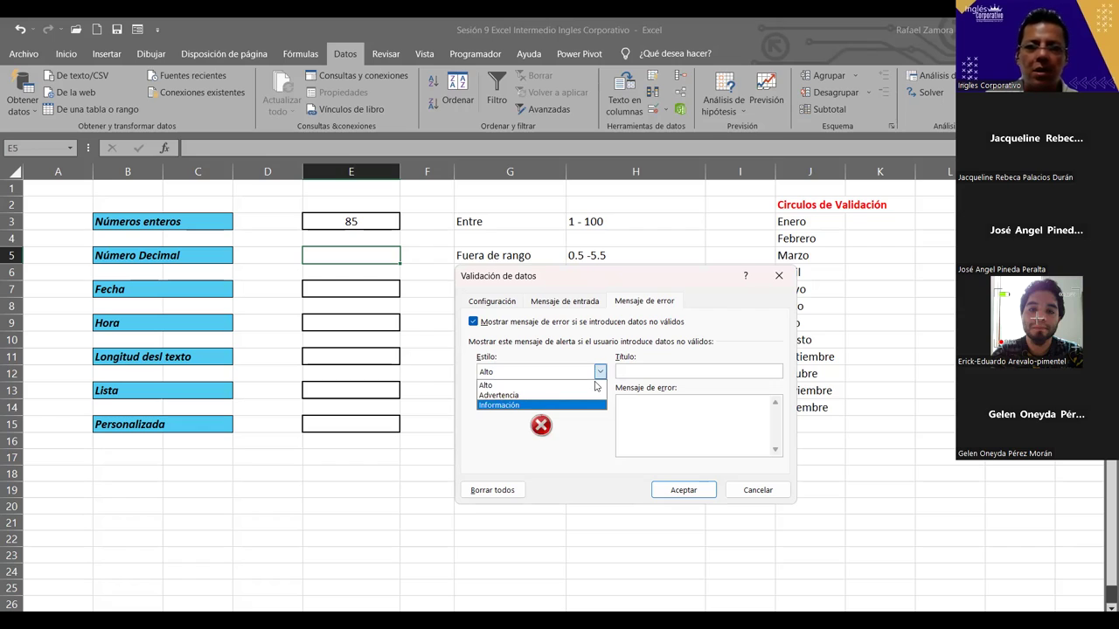
pyautogui.click(514, 393)
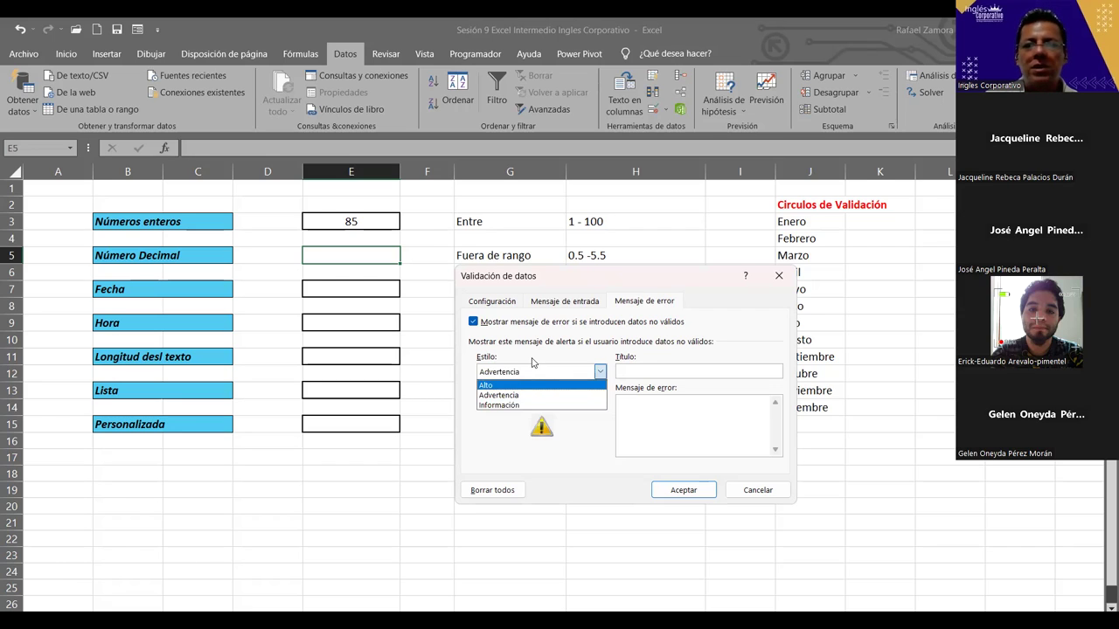
pyautogui.click(525, 384)
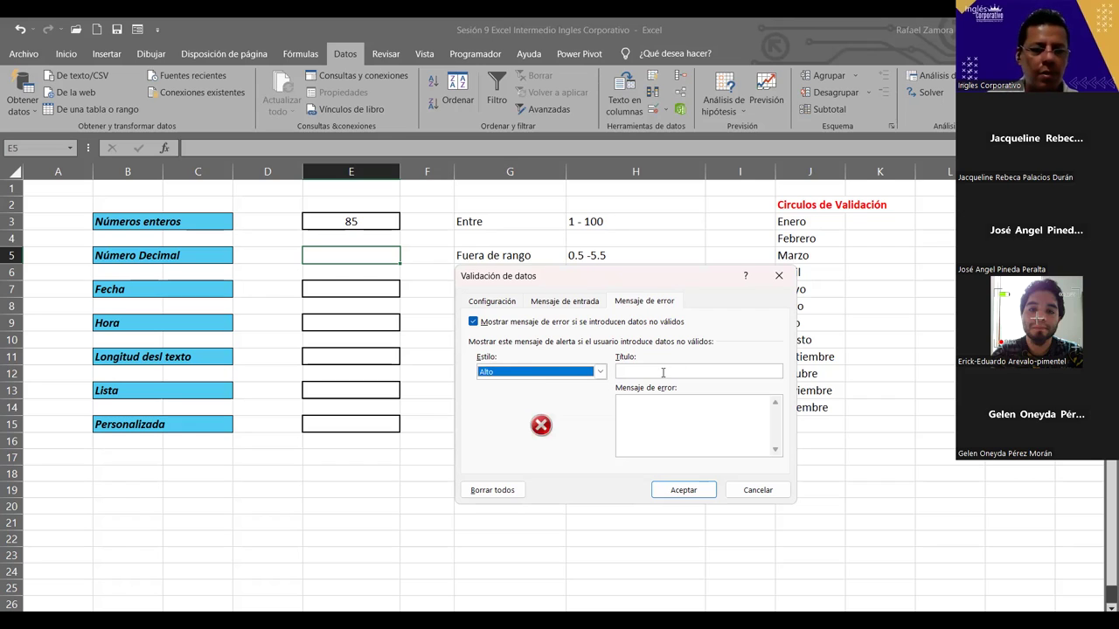
pyautogui.click(663, 373)
pyautogui.write('ERROR')
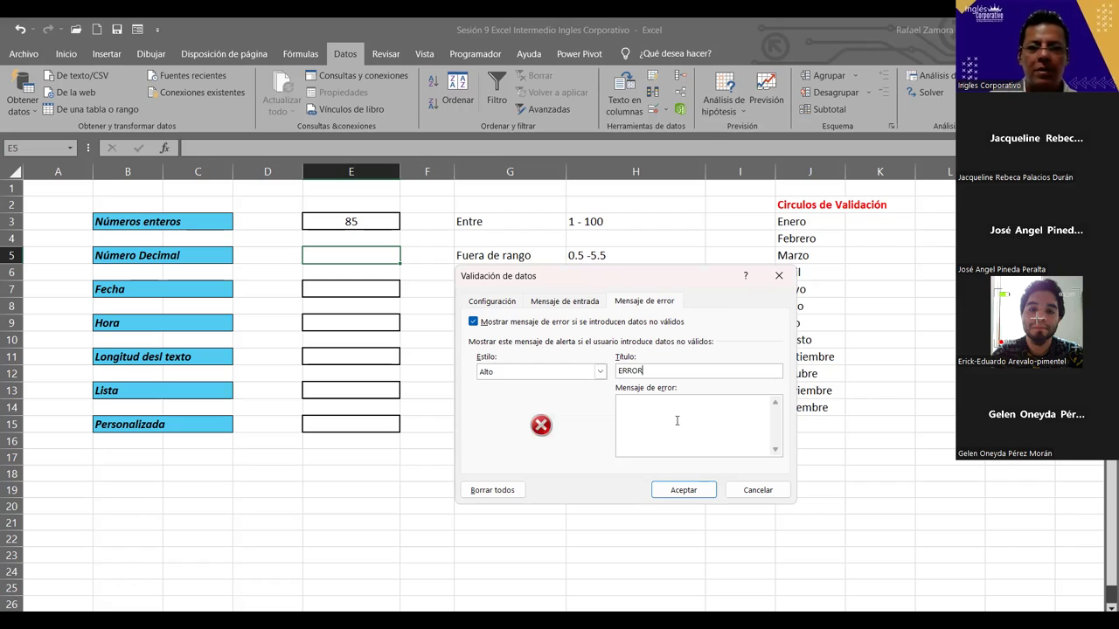
pyautogui.click(676, 420)
pyautogui.write('Revise dato ingresado')
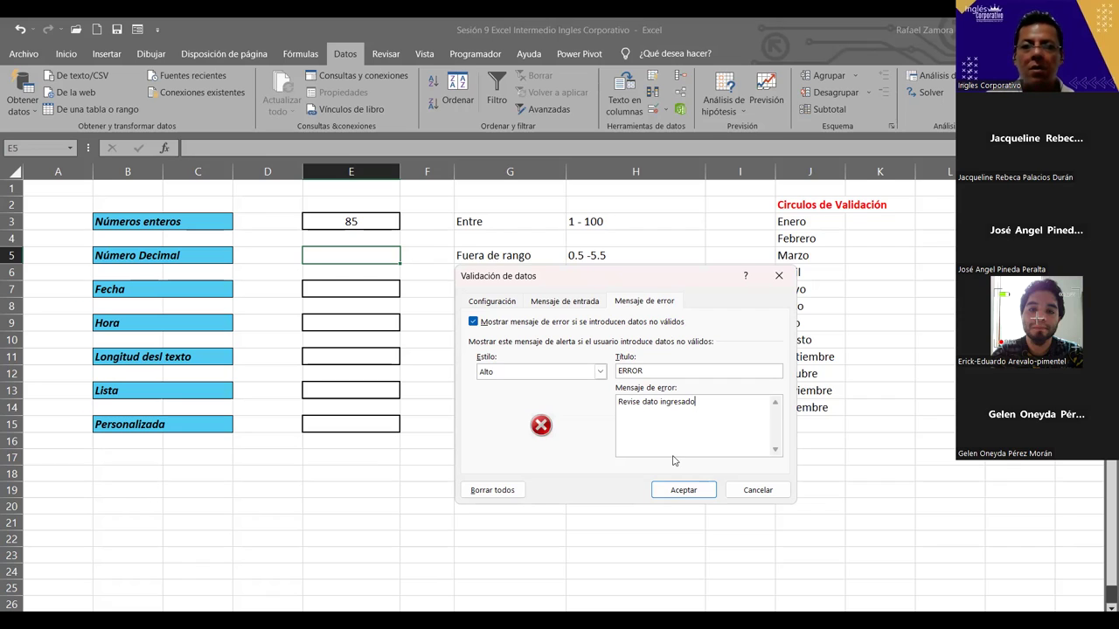
pyautogui.click(560, 301)
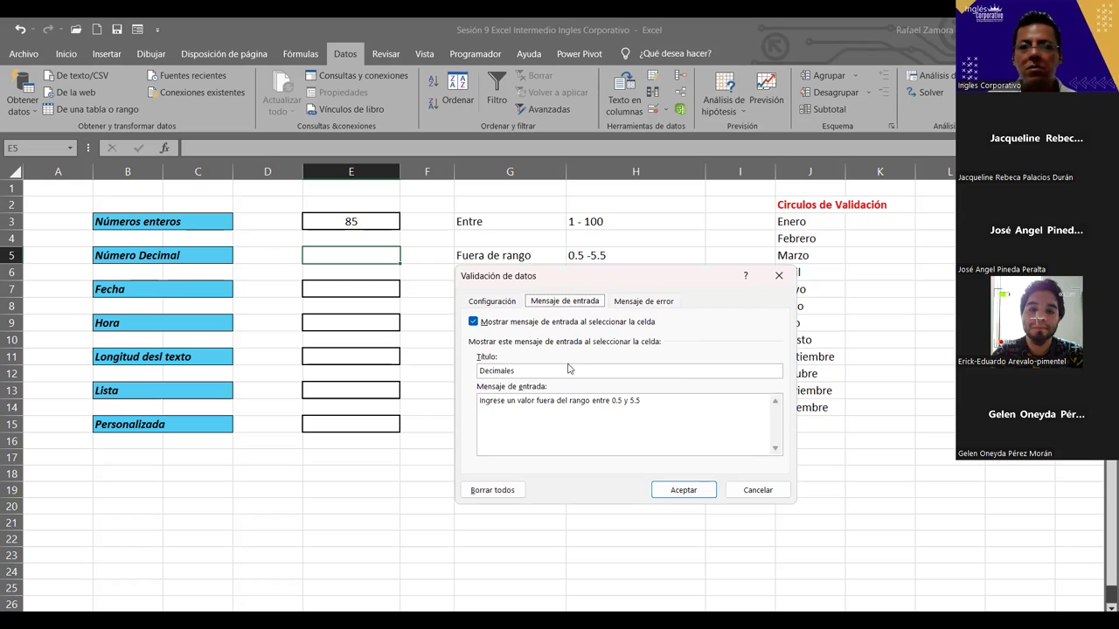
pyautogui.click(491, 301)
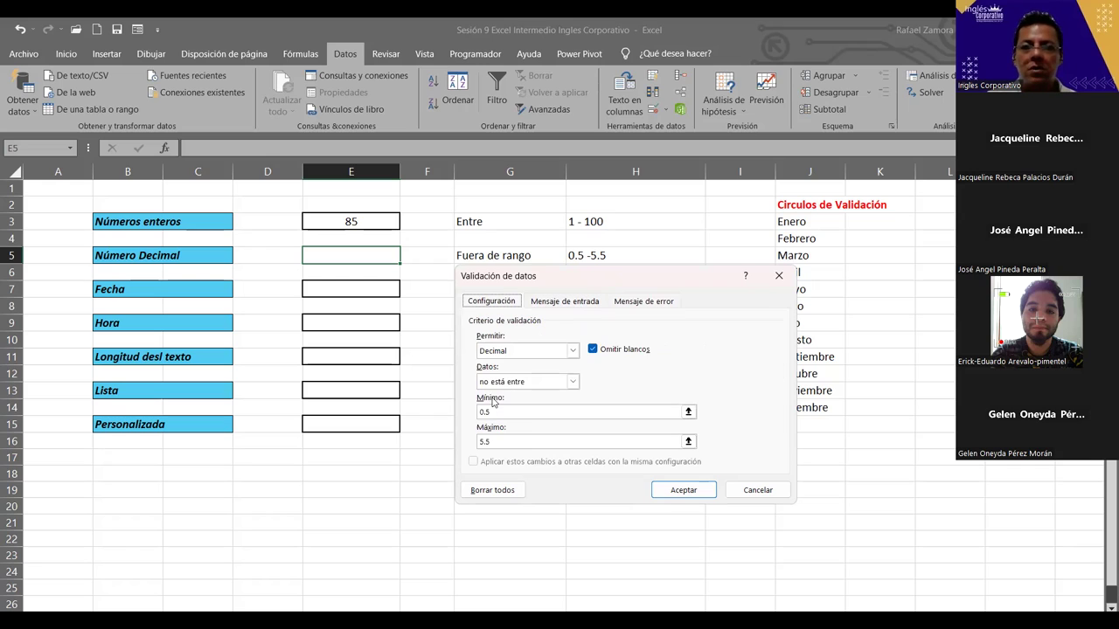
pyautogui.click(672, 492)
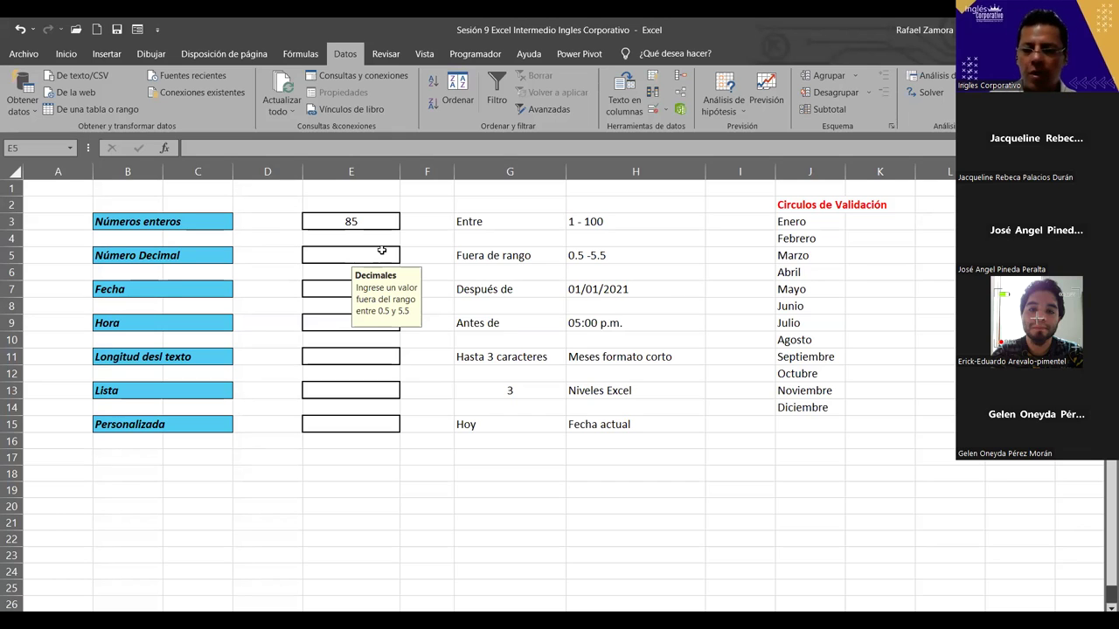
# Enter 0.5 in E5, which the decimal rule rejects.
pyautogui.click(382, 252)
pyautogui.write('0.1')
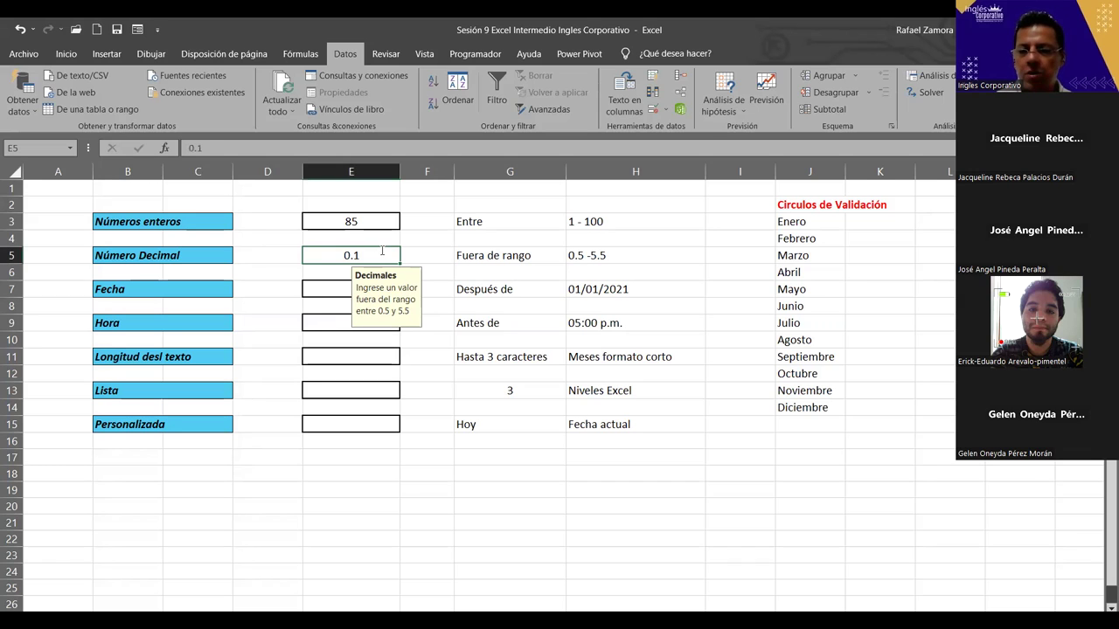
pyautogui.write('0.2')
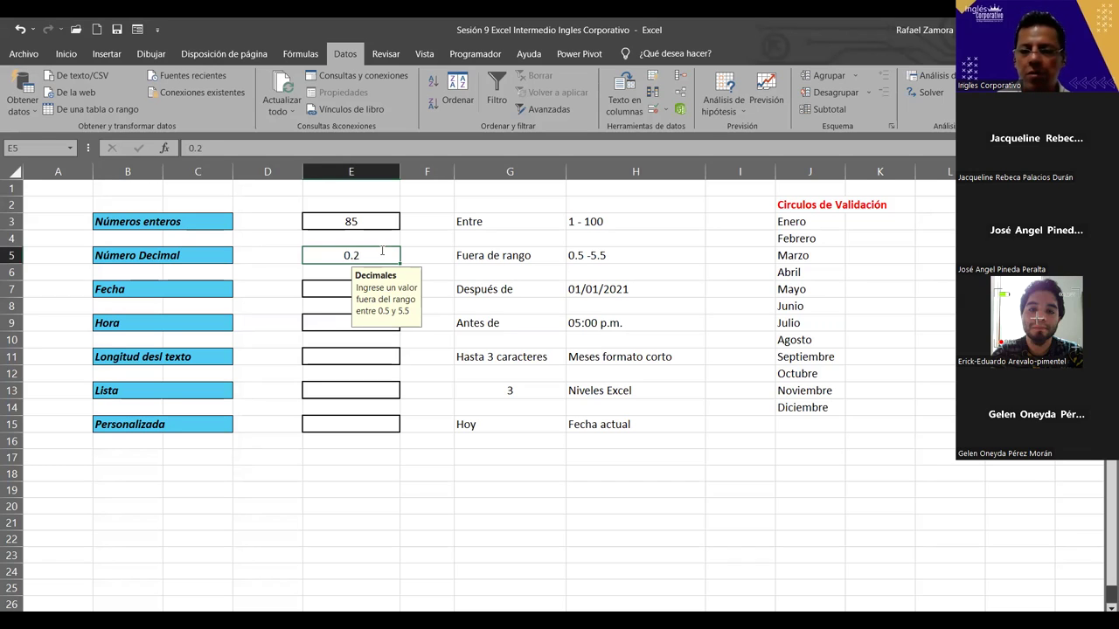
pyautogui.press('BackSpace')
pyautogui.press('BackSpace')
pyautogui.write('.8')
pyautogui.press('BackSpace')
pyautogui.press('BackSpace')
pyautogui.write('.5')
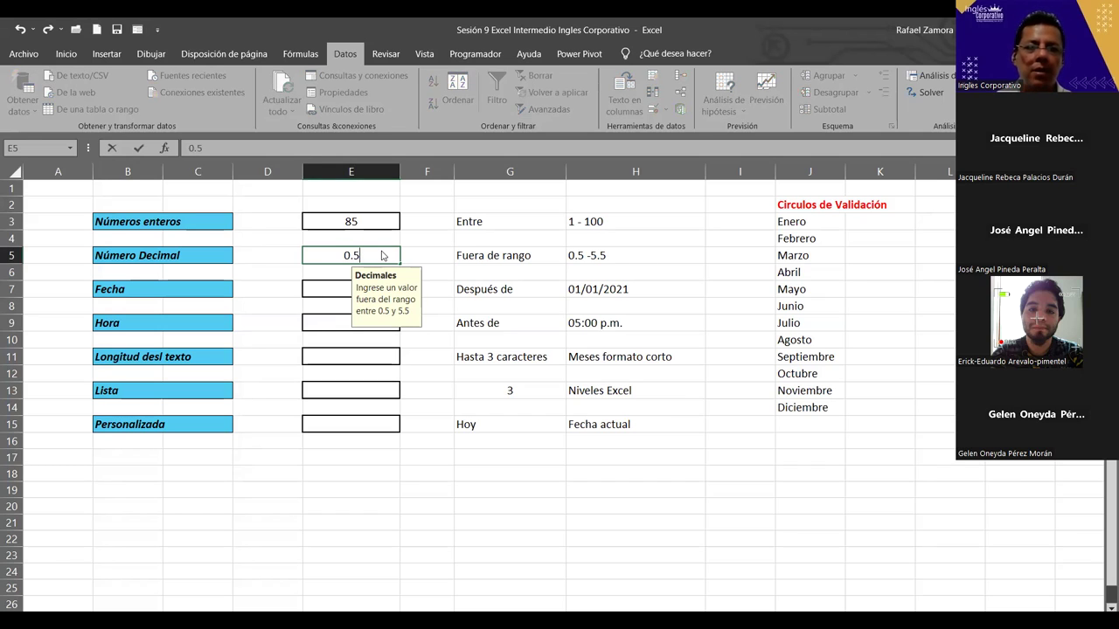
pyautogui.press('Return')
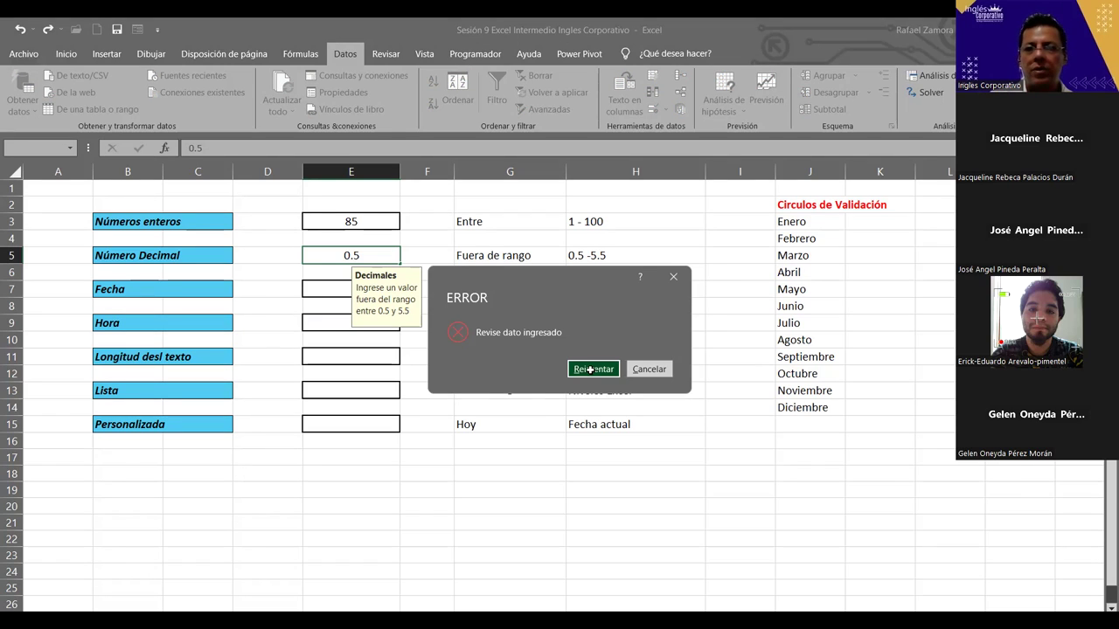
# Retry with 5.5, also rejected, then enter 5.6, which is accepted.
pyautogui.click(590, 370)
pyautogui.write('5.5')
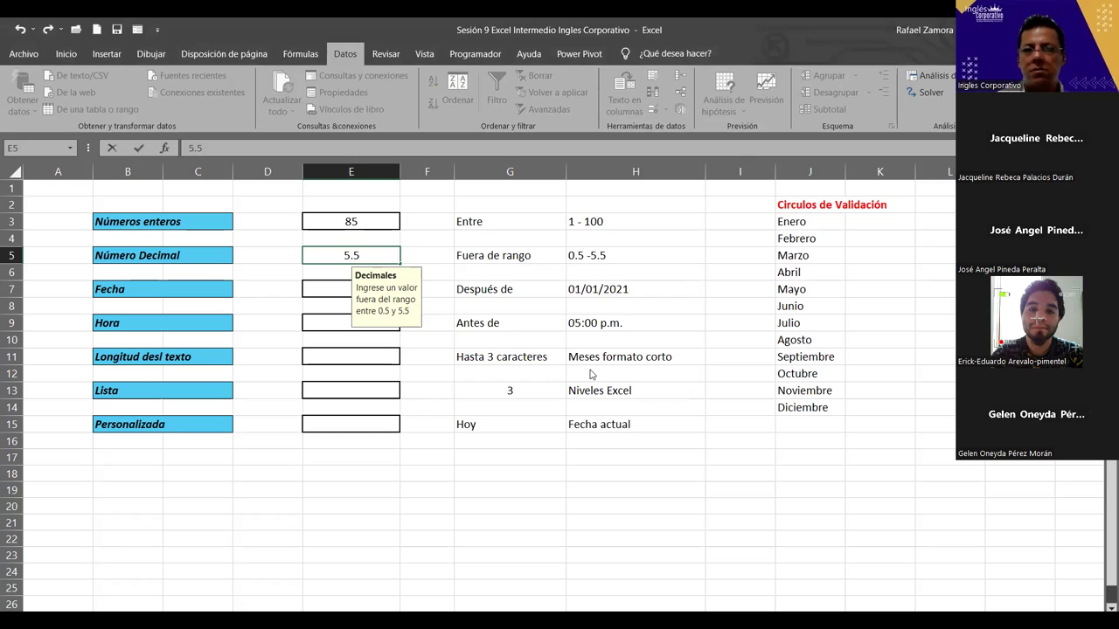
pyautogui.press('Return')
pyautogui.click(589, 370)
pyautogui.write('5.6')
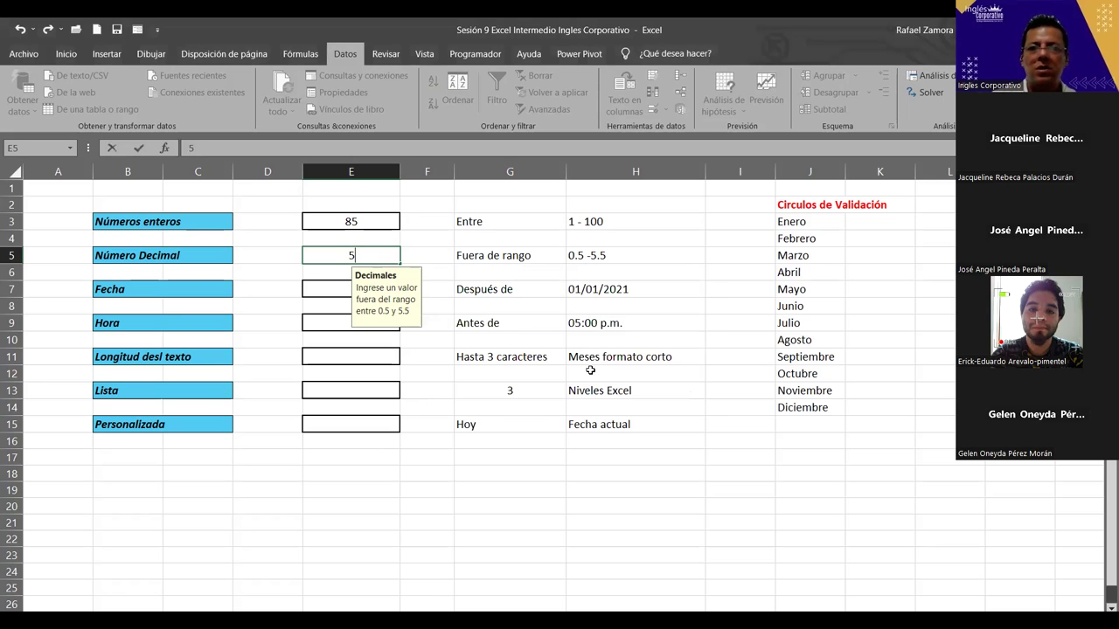
pyautogui.press('Return')
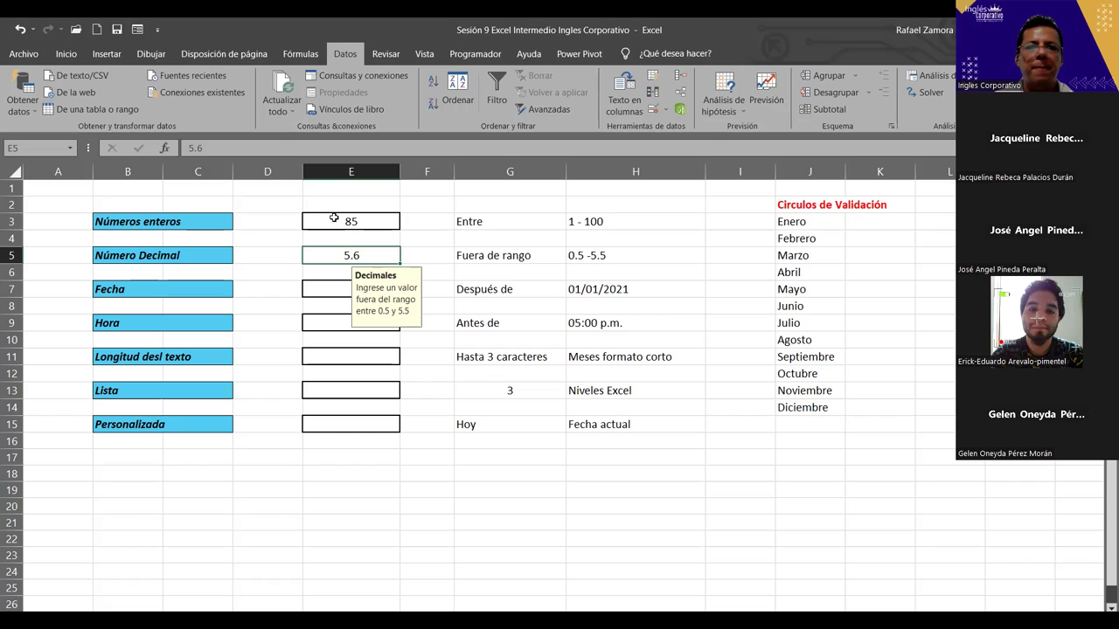
pyautogui.click(335, 291)
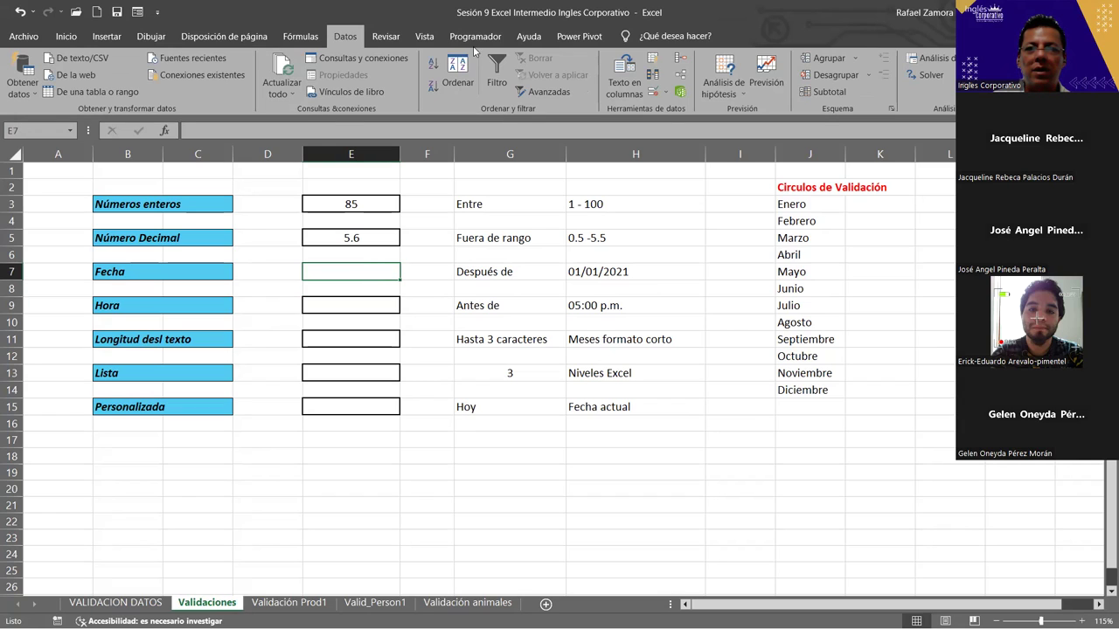
# Set E7's validation to allow Fecha values mayor o igual que 1-1-21.
pyautogui.click(654, 94)
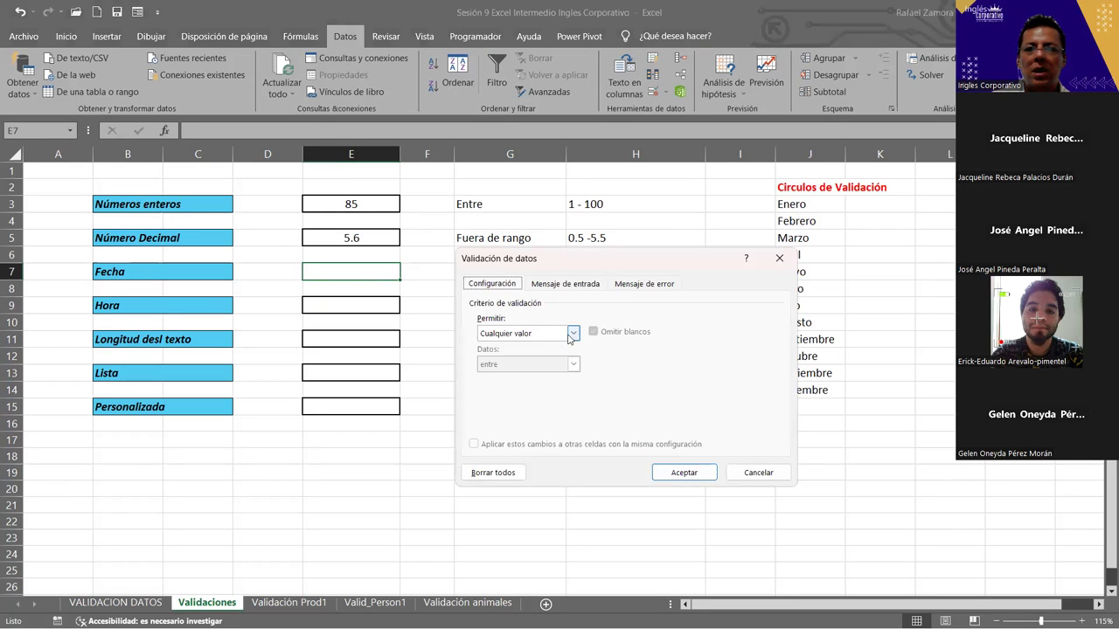
pyautogui.click(572, 334)
pyautogui.click(511, 387)
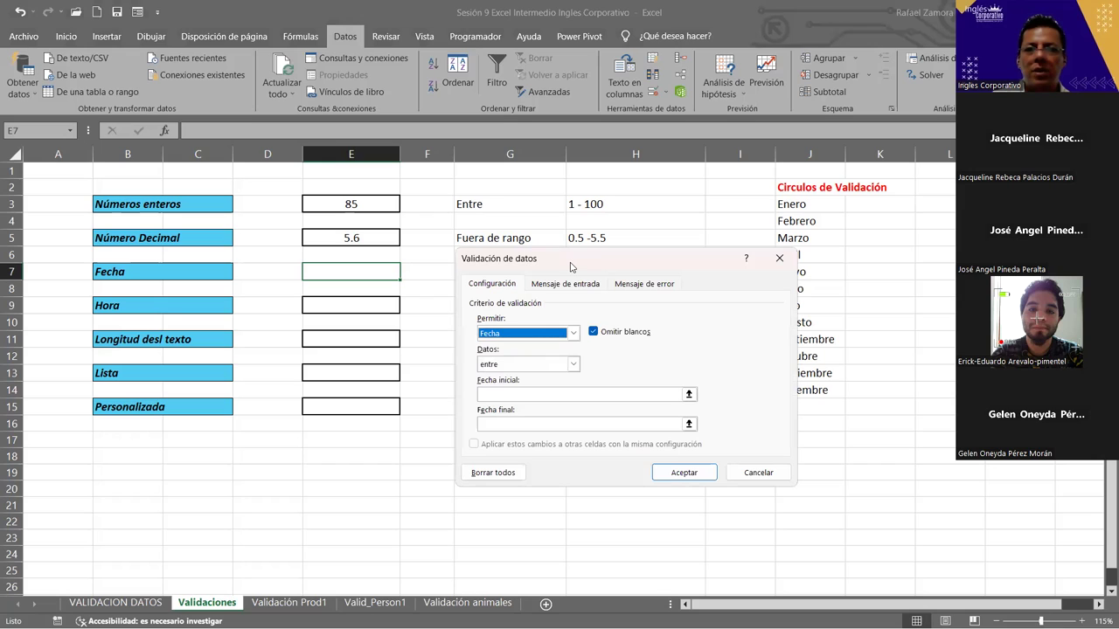
pyautogui.moveTo(636, 265); pyautogui.dragTo(622, 298)
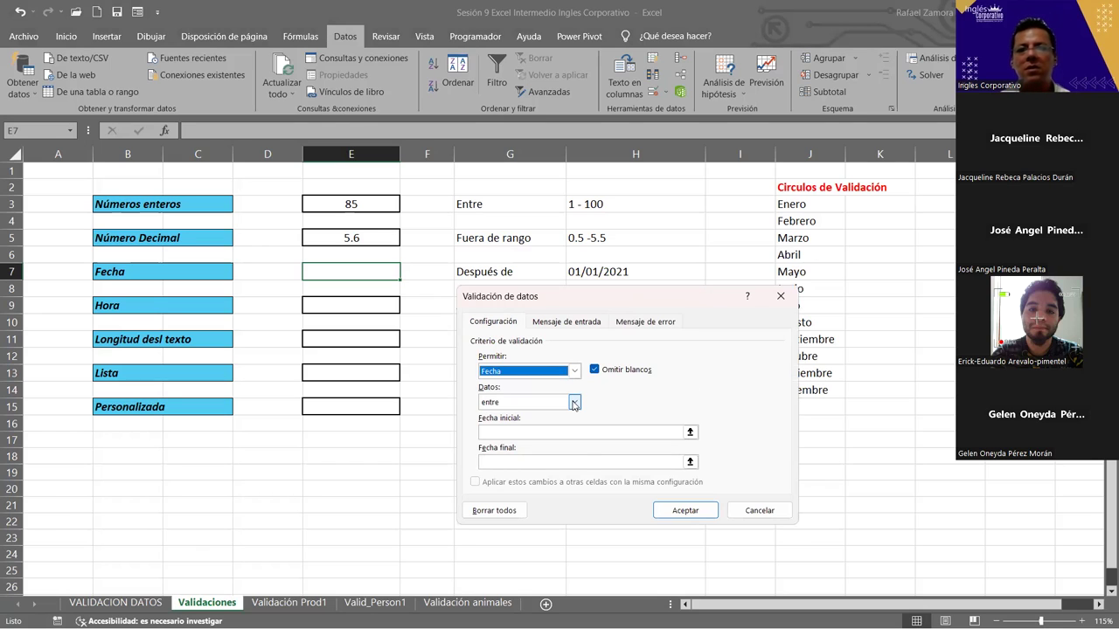
pyautogui.click(575, 403)
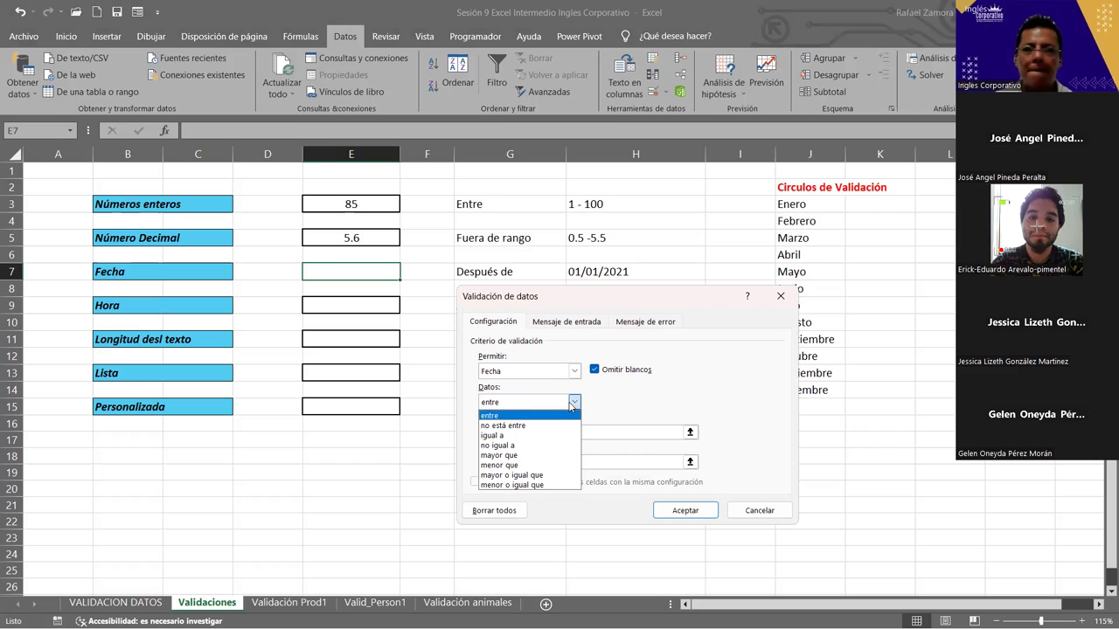
pyautogui.click(538, 456)
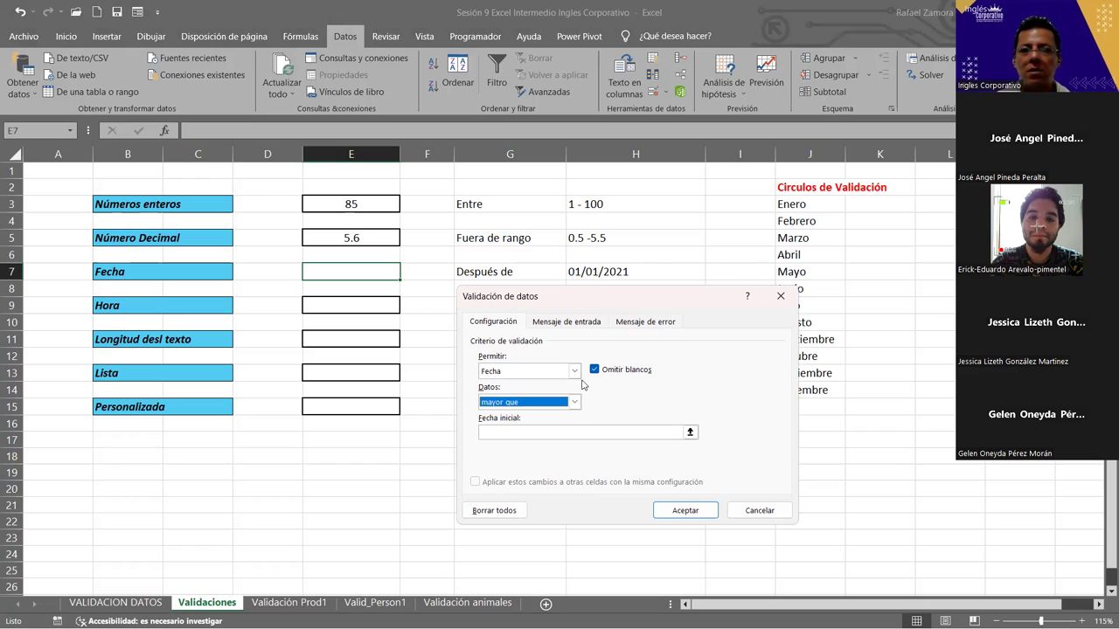
pyautogui.click(575, 403)
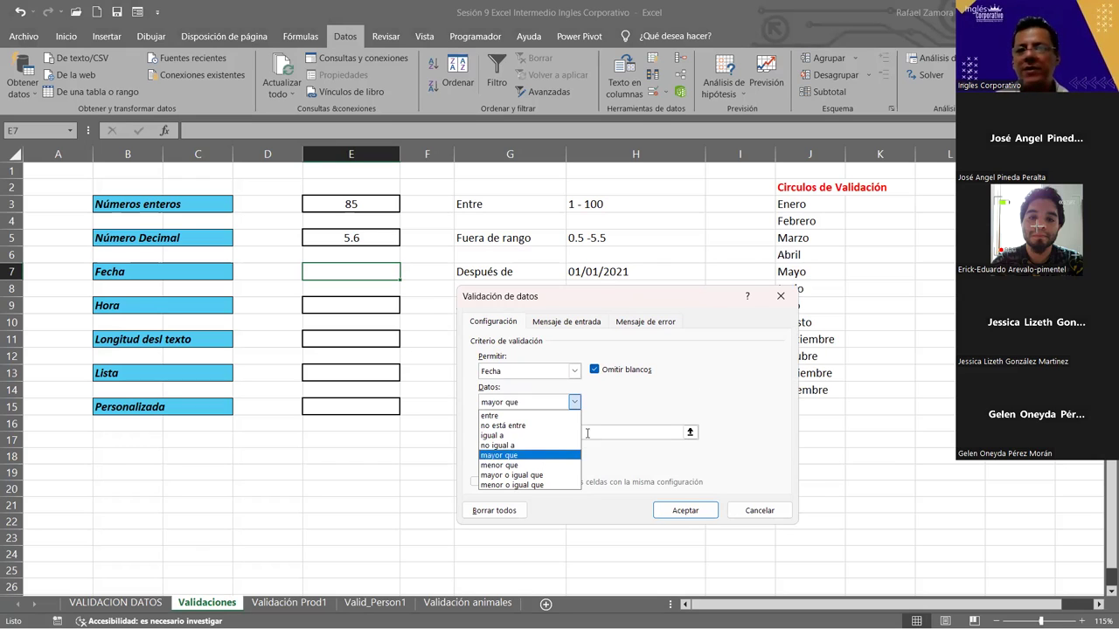
pyautogui.click(537, 456)
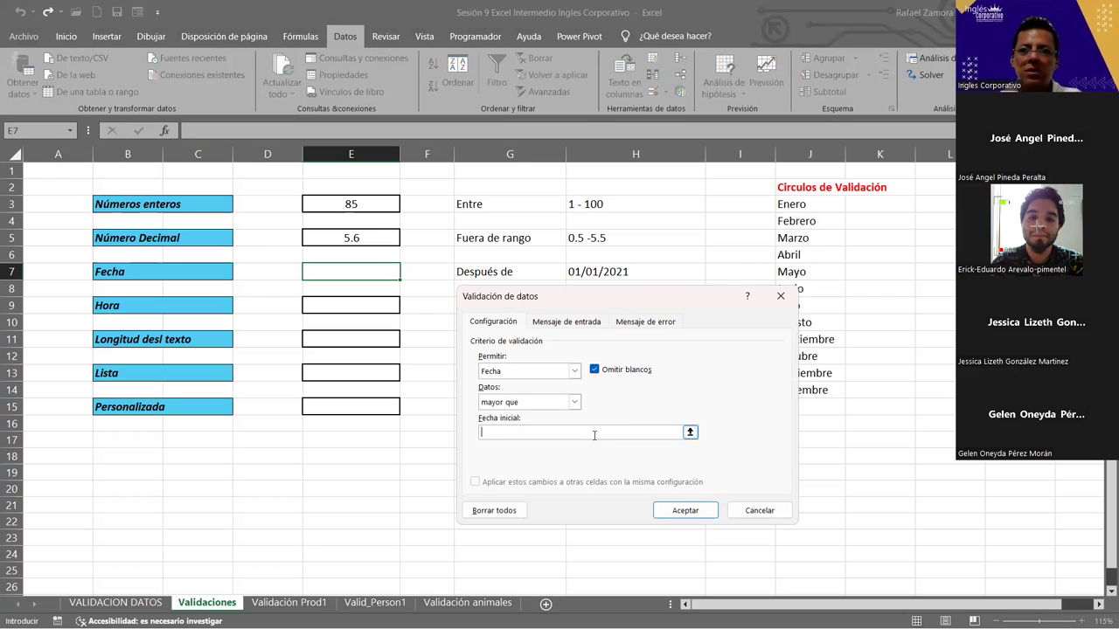
pyautogui.click(568, 404)
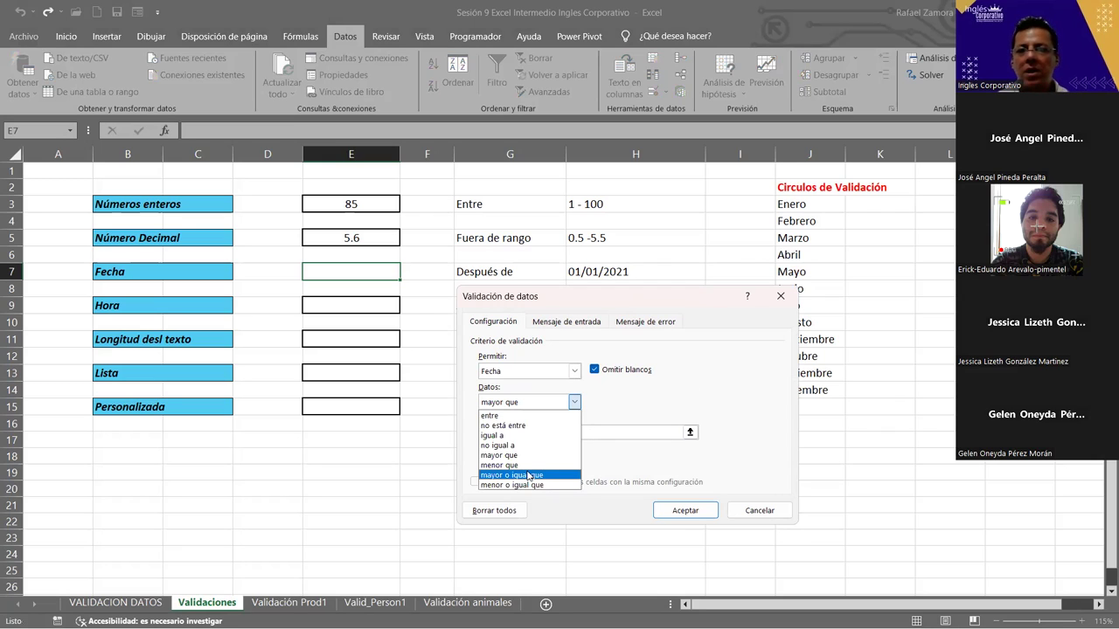
pyautogui.click(528, 475)
pyautogui.write('1-1-21')
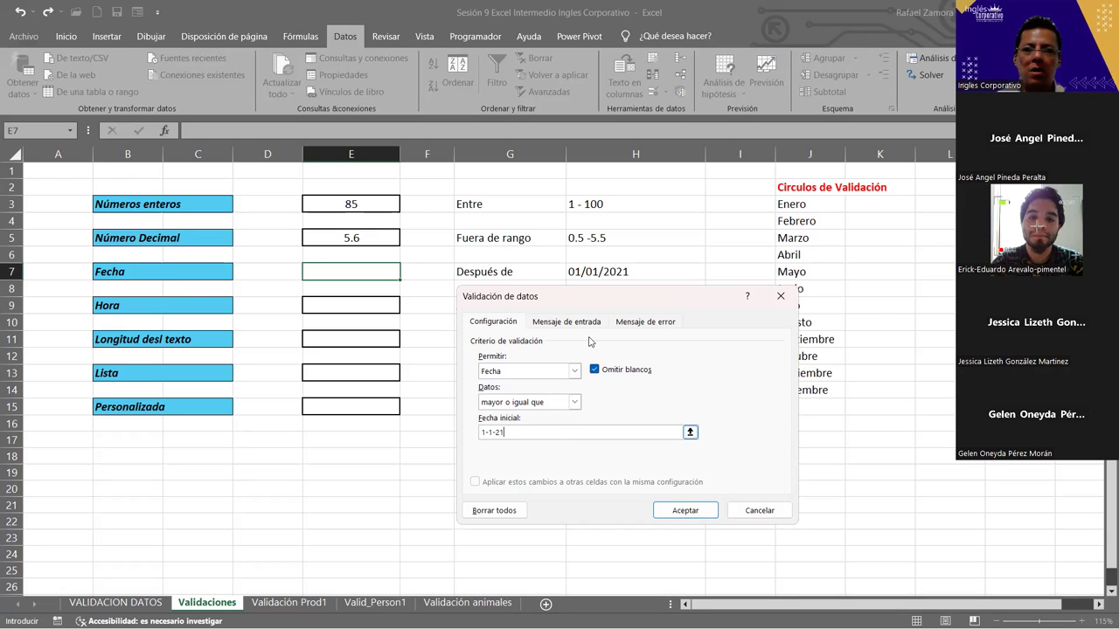
# Add an input message titled 'Fecha' reading 'Ingrese fecha a partir del 01/01/2021'.
pyautogui.hotkey('ctrl', 'Tab')
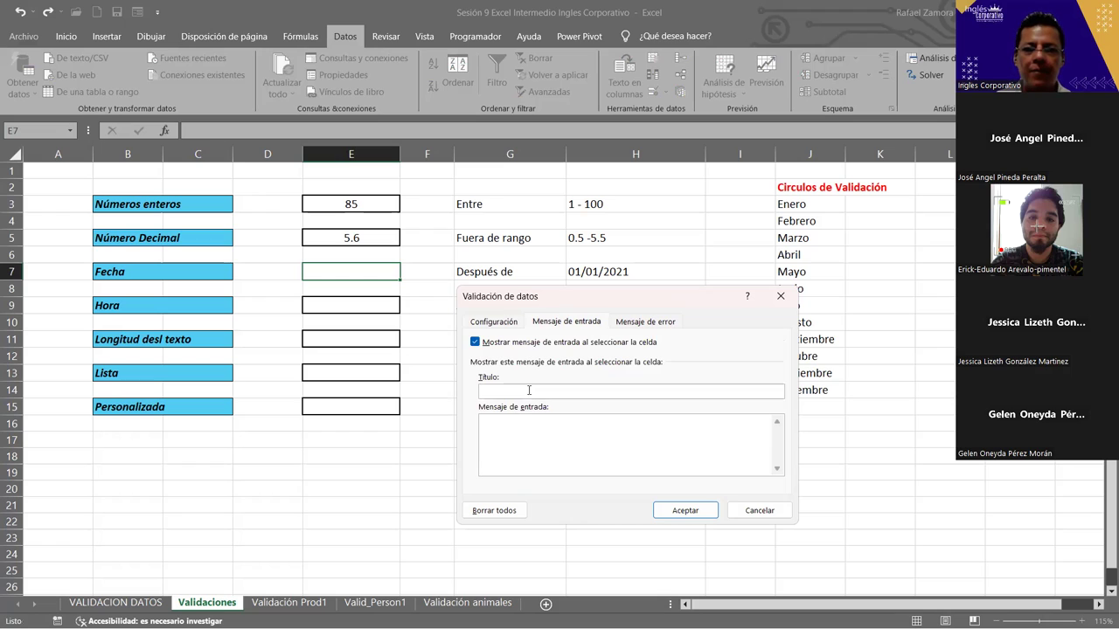
pyautogui.click(529, 390)
pyautogui.write('Fecha')
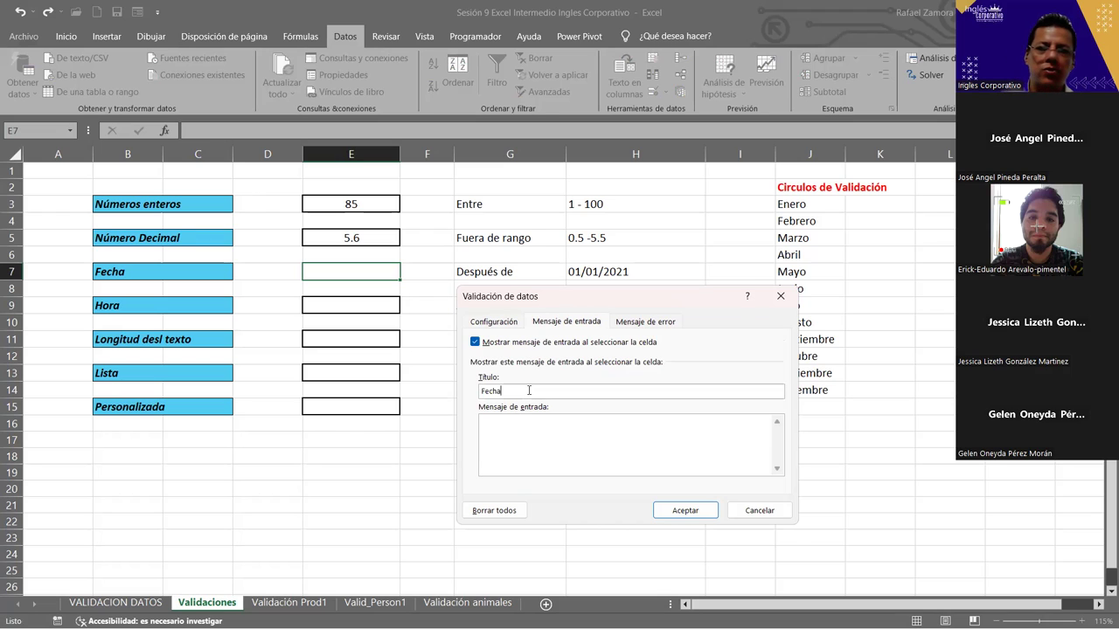
pyautogui.click(528, 428)
pyautogui.write('Ingrese fecha a partir del 01/01/2021')
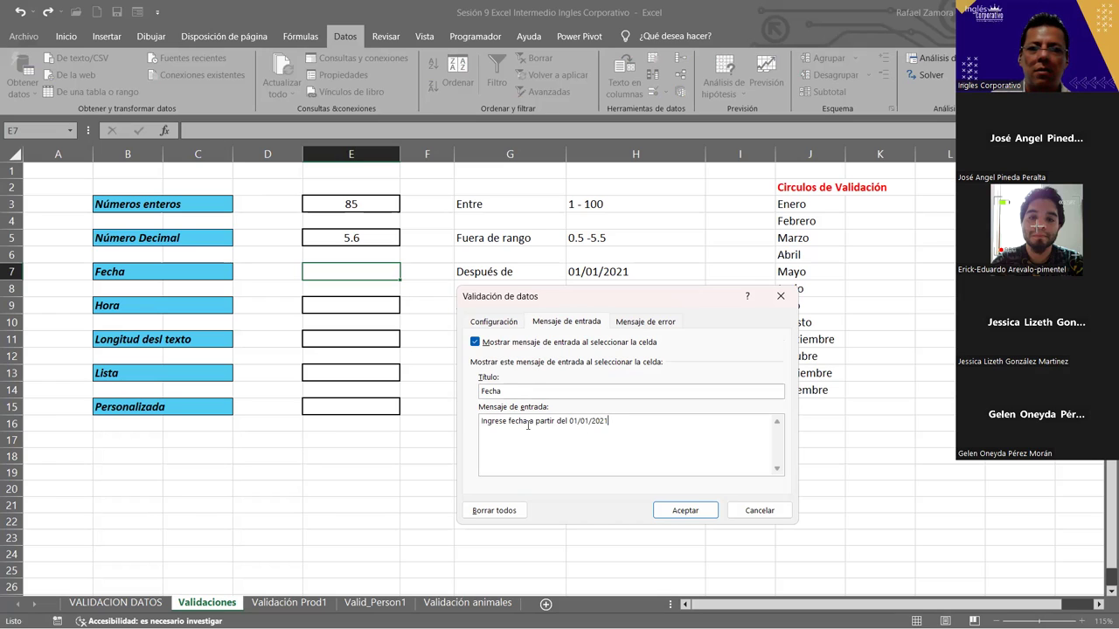
pyautogui.tripleClick(493, 426)
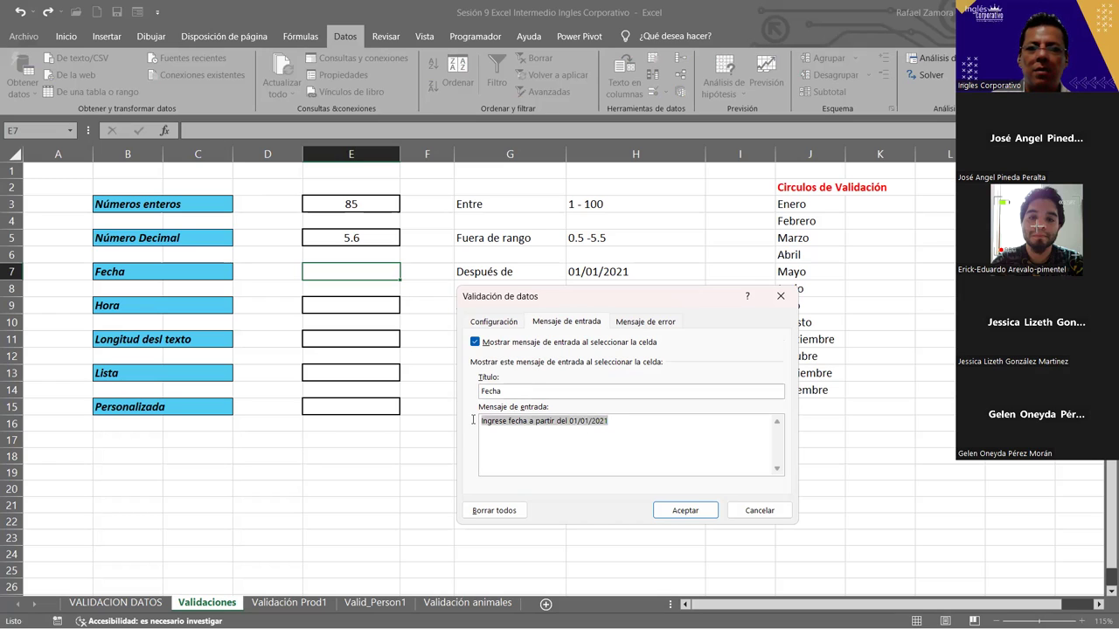
# Title the error alert ERROR with message 'Revise dato ingresado' and apply the date rule.
pyautogui.click(638, 324)
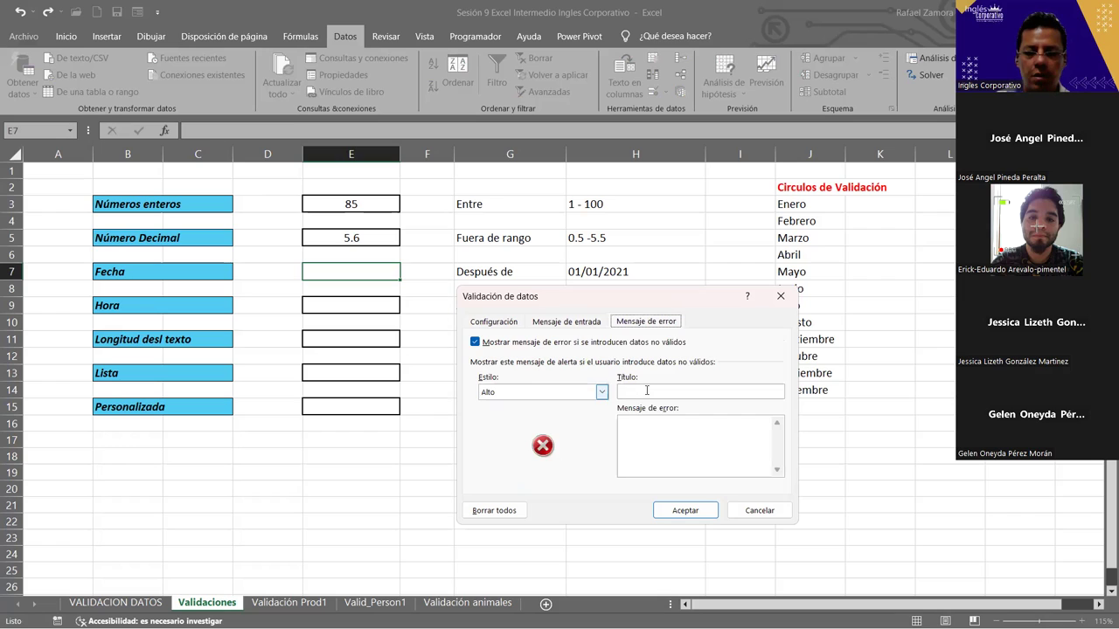
pyautogui.write('ERROR')
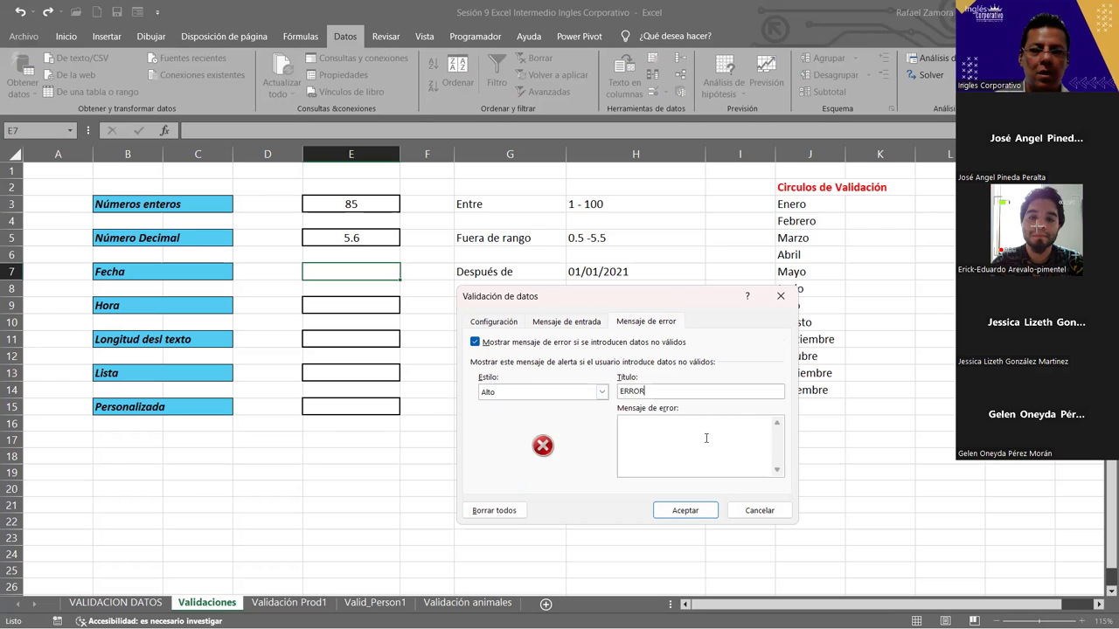
pyautogui.click(706, 438)
pyautogui.write('Revise dato ingresado')
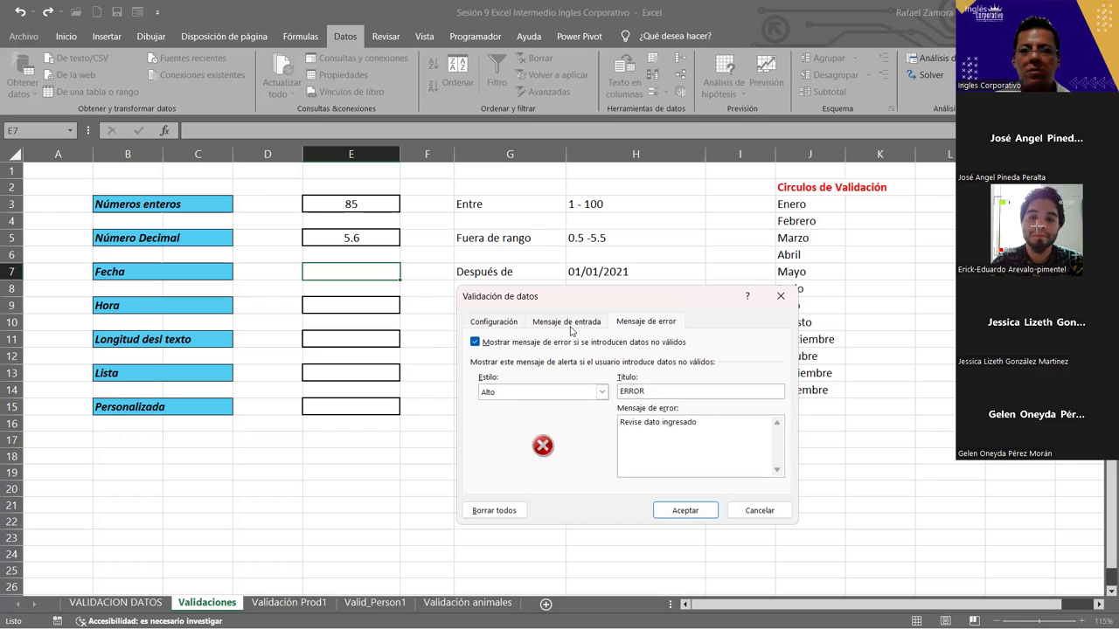
pyautogui.click(569, 324)
pyautogui.click(503, 324)
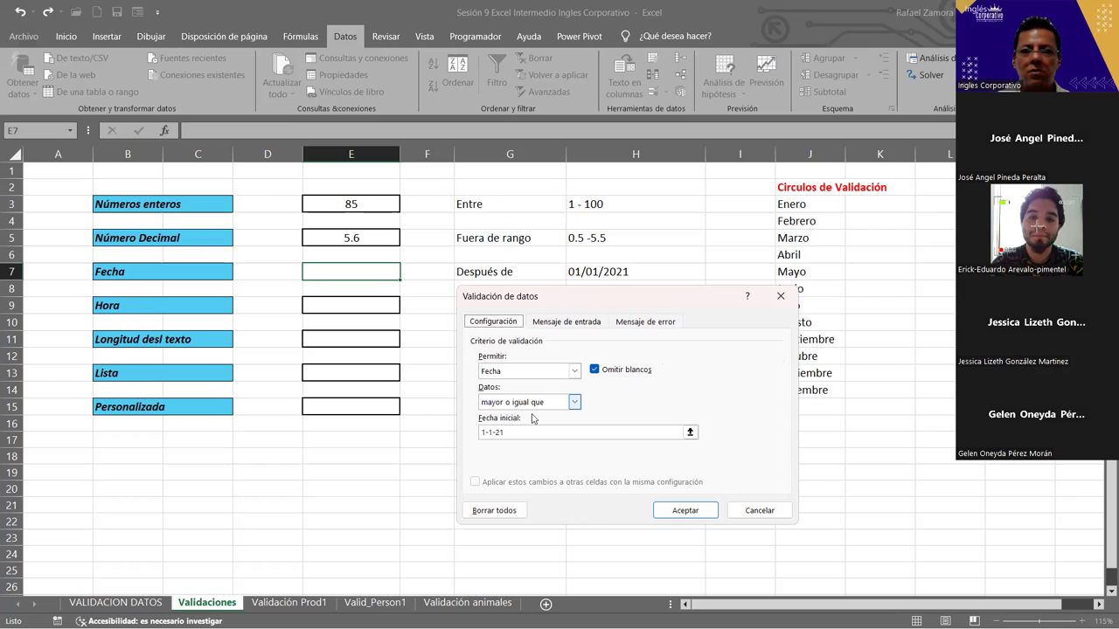
pyautogui.click(689, 514)
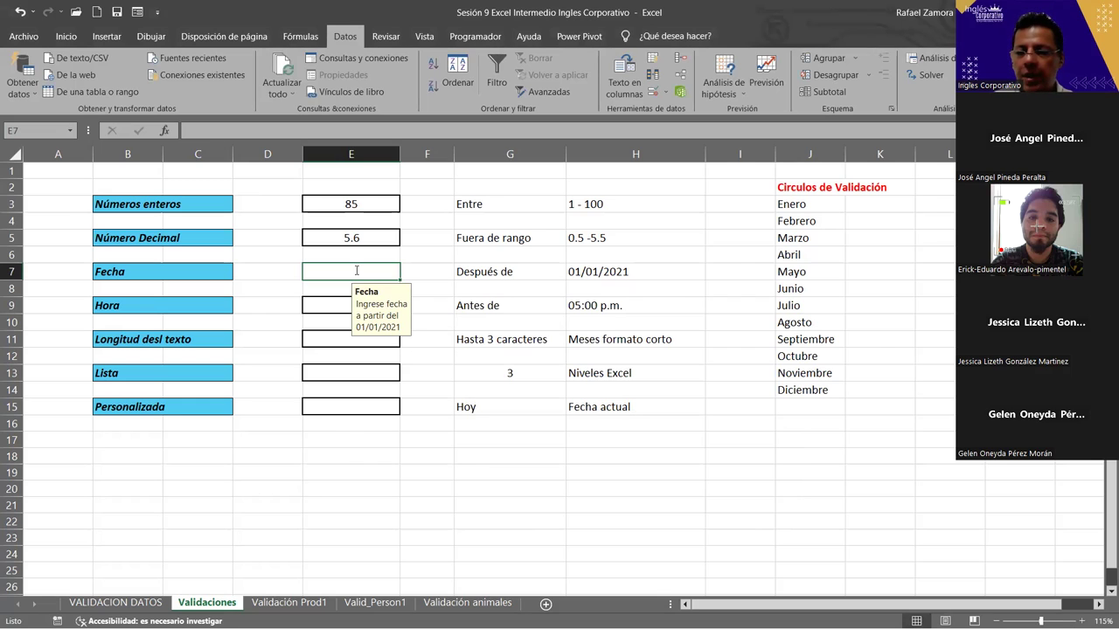
# Enter 30-12-20 and 31-12-20 in E7, retrying after each rejection.
pyautogui.write('30-12-20')
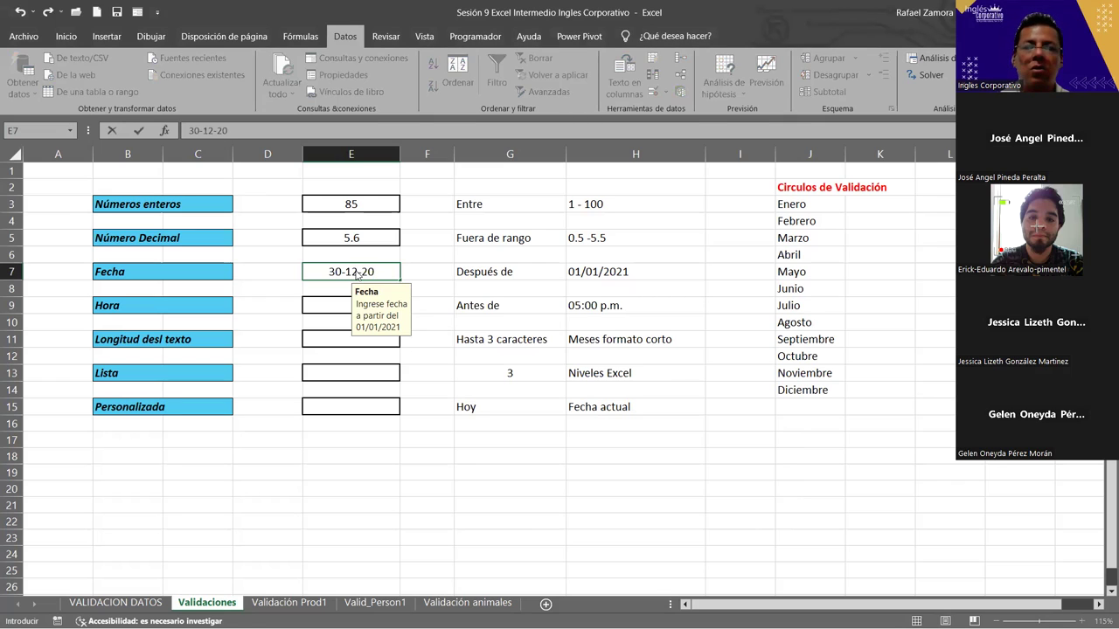
pyautogui.press('Return')
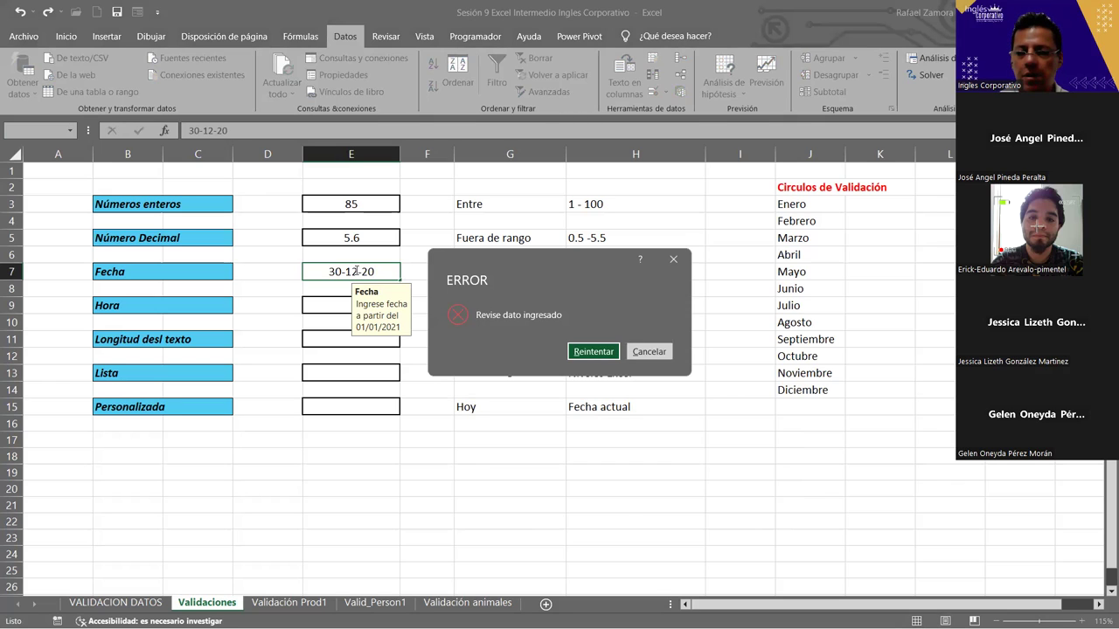
pyautogui.press('Return')
pyautogui.write('31-12-2')
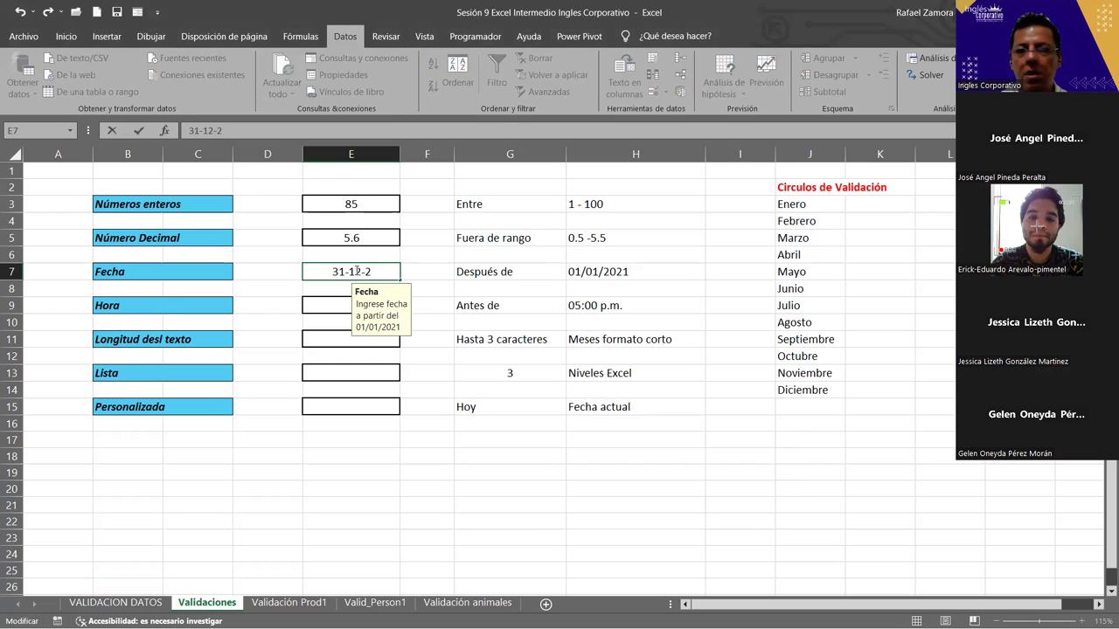
pyautogui.write('0')
pyautogui.press('Return')
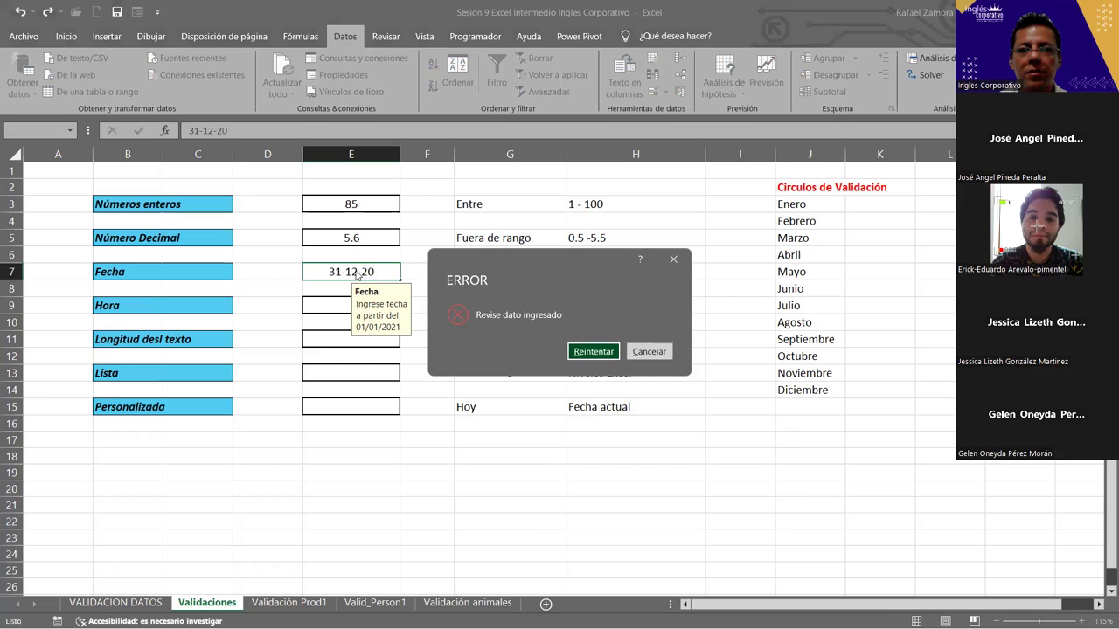
pyautogui.press('Return')
# Enter 1-1-21 and then 2-1-21, both accepted by the date rule.
pyautogui.write('1-1-21')
pyautogui.press('Return')
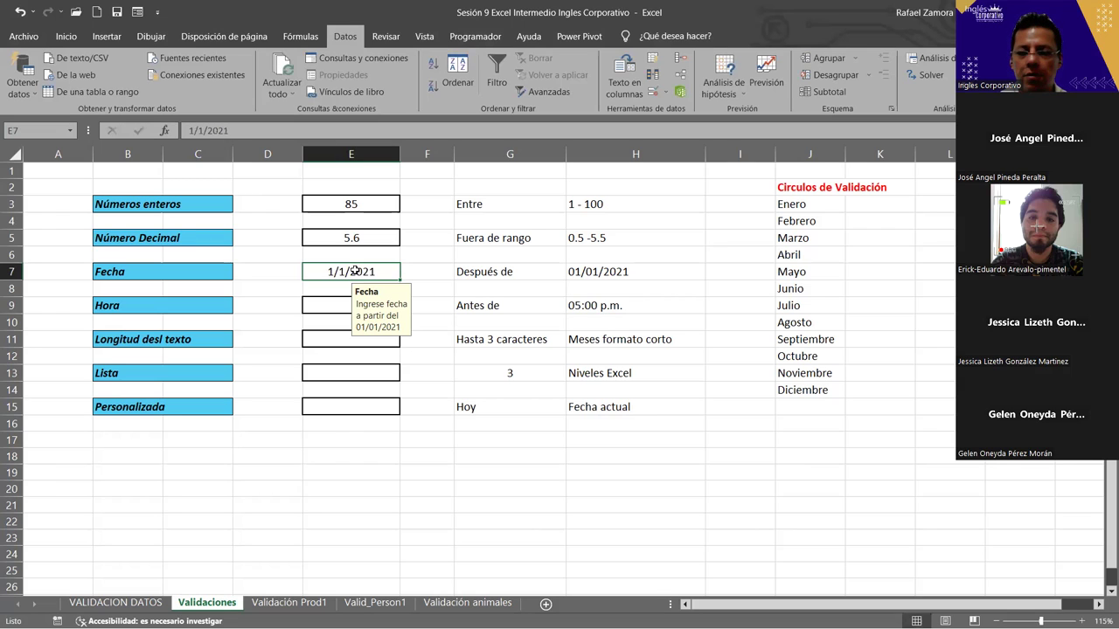
pyautogui.write('2')
pyautogui.write('1-21')
pyautogui.press('Return')
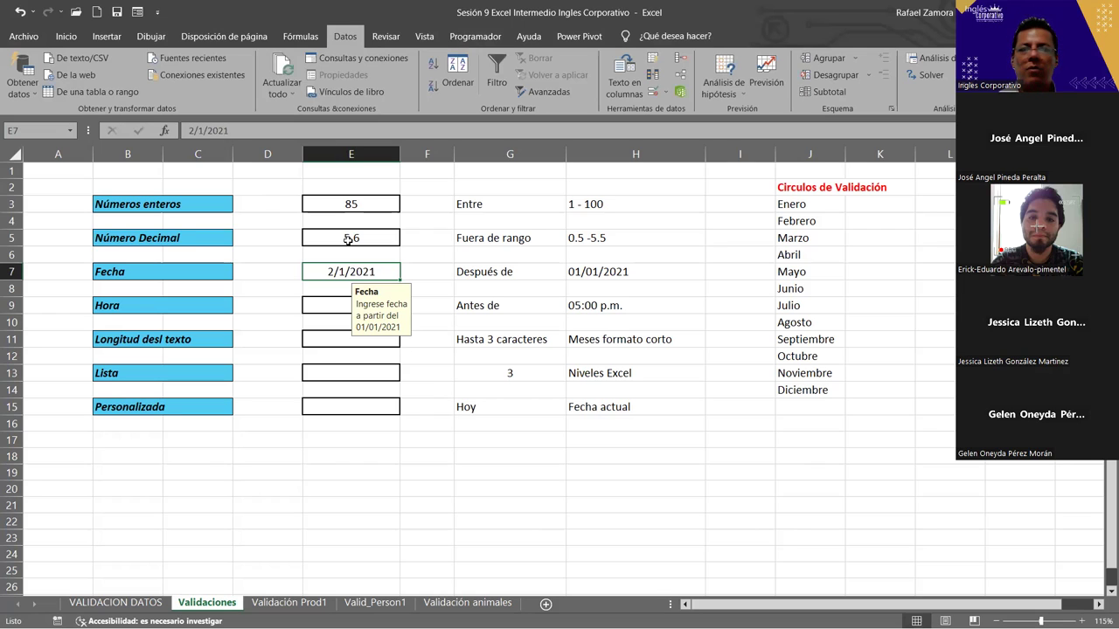
# Enter 12-5-20 in E7 and cancel the rejected entry so 2/1/2021 remains.
pyautogui.click(325, 292)
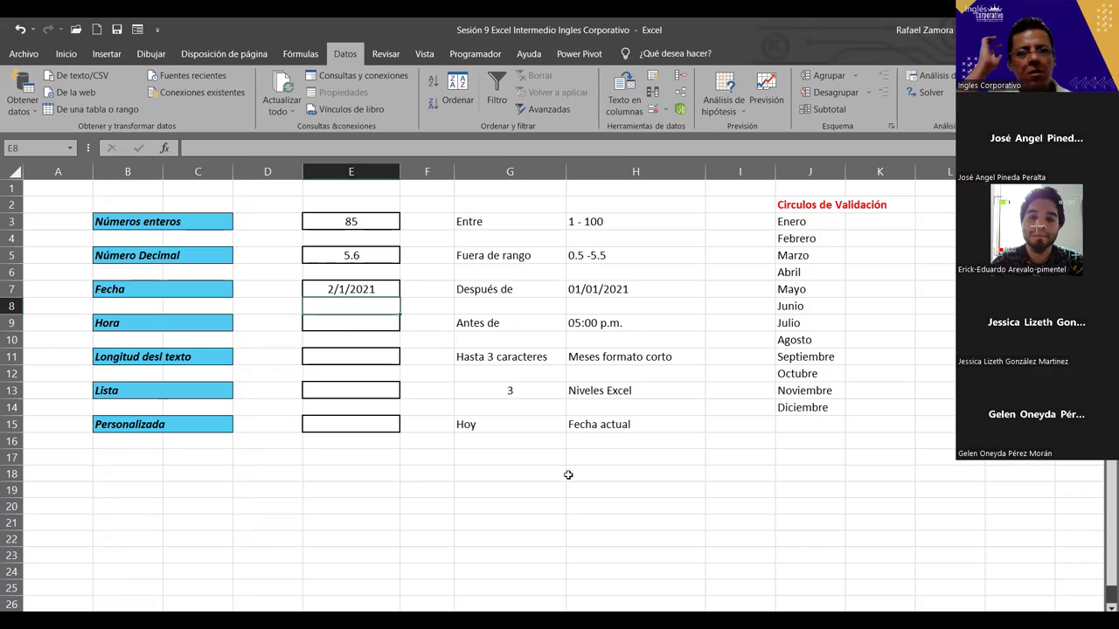
pyautogui.press('Up')
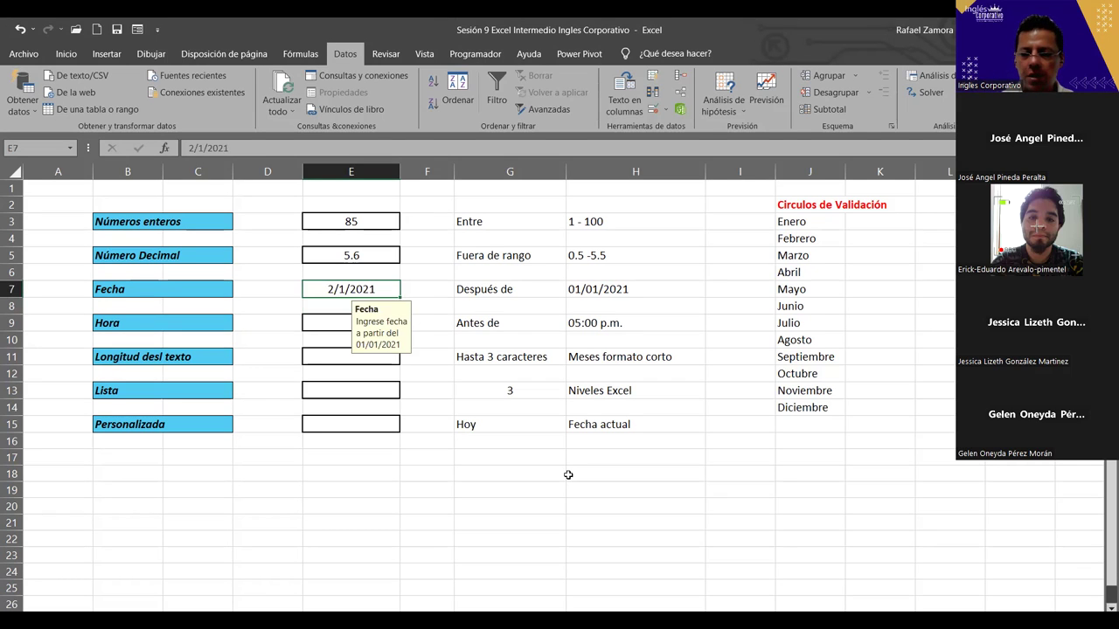
pyautogui.write('12-5-20')
pyautogui.press('Return')
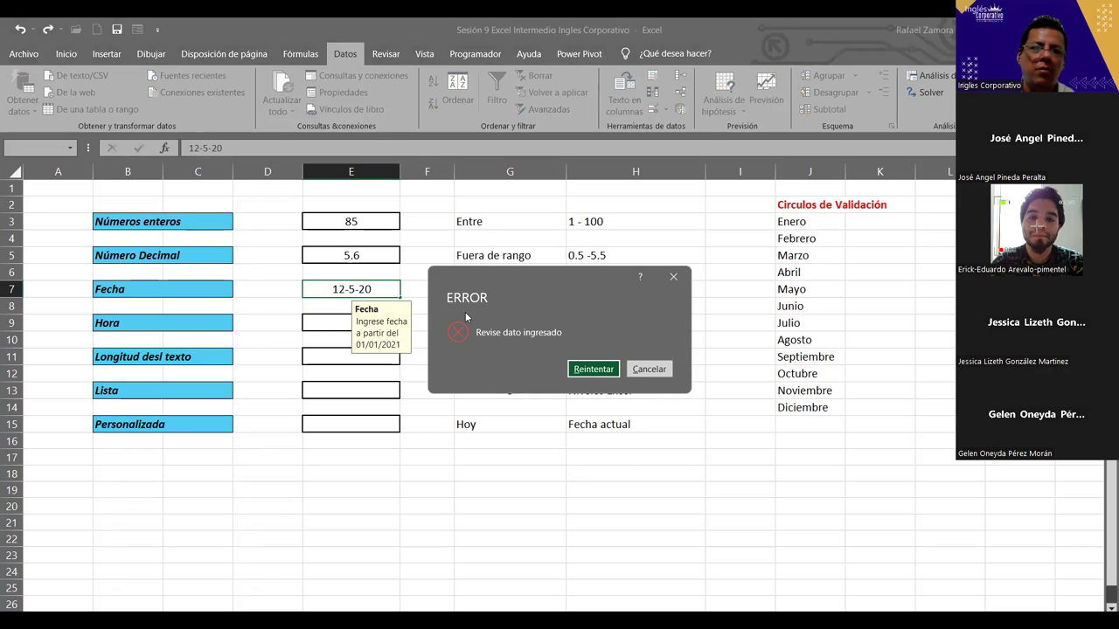
pyautogui.click(655, 371)
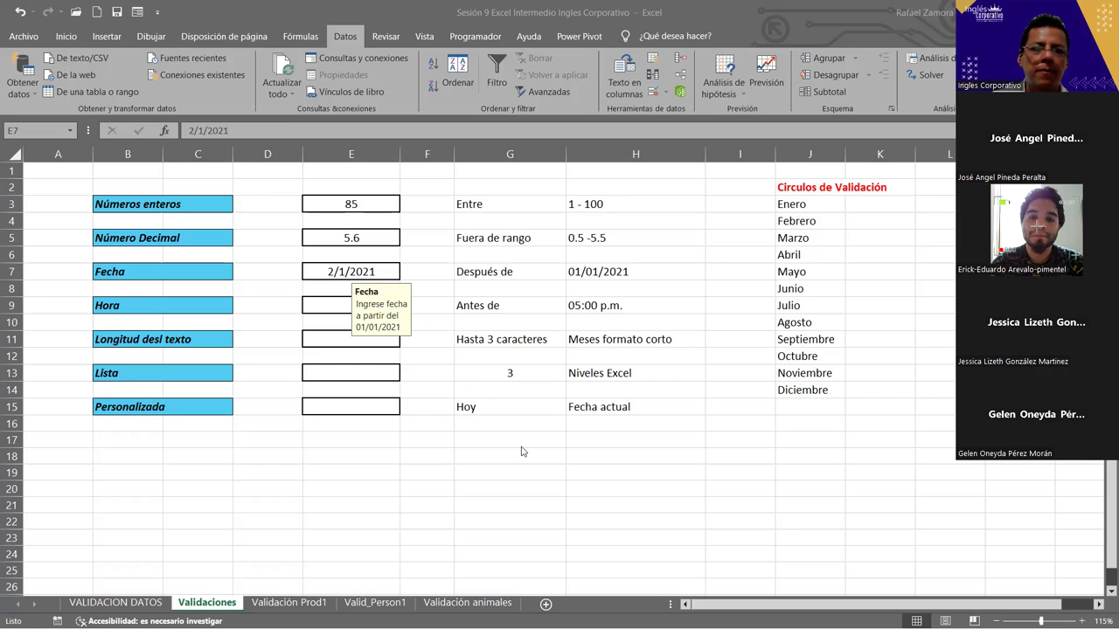
# Select the Hora cell E9 and switch to the Insertar ribbon.
pyautogui.click(347, 310)
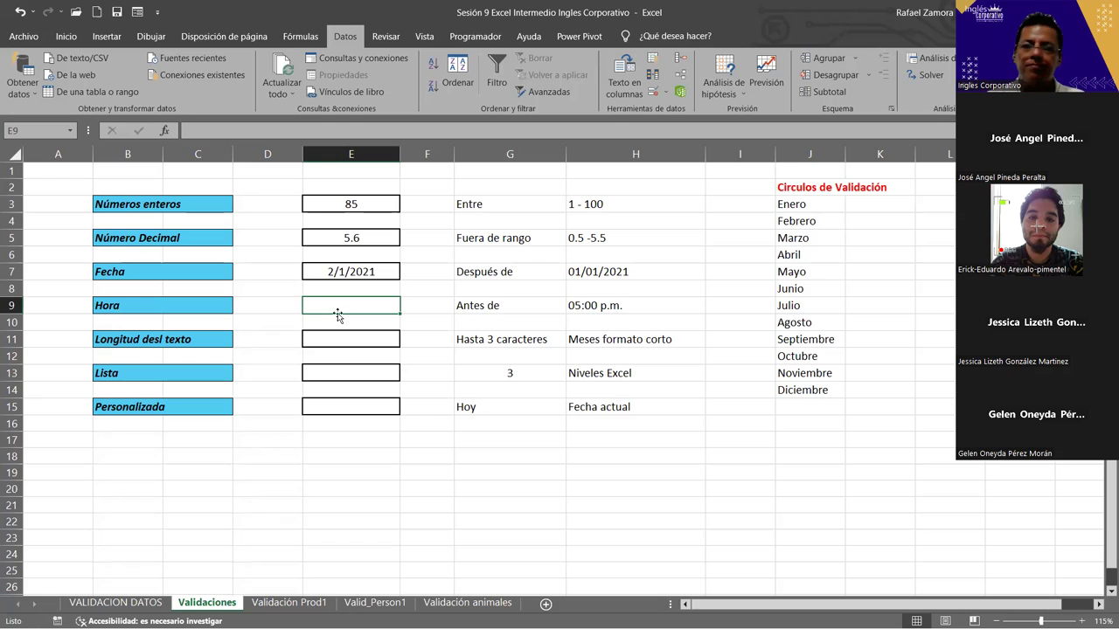
pyautogui.click(112, 39)
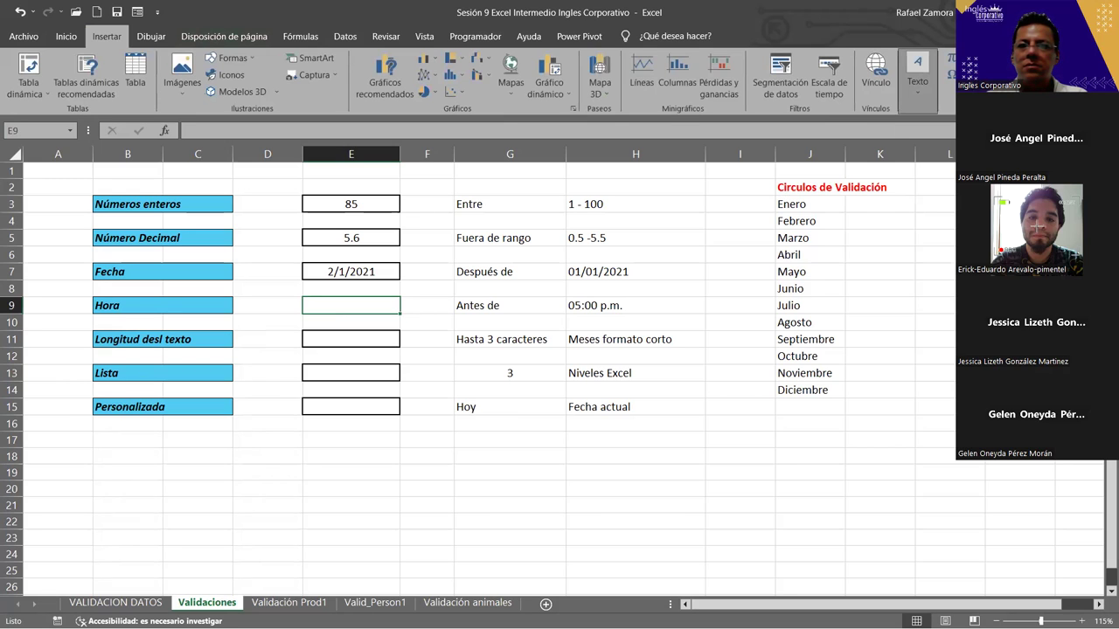
# Insert an orange WordArt reading 'Espacio para el texto' and drag it under the validation table.
pyautogui.click(920, 74)
pyautogui.click(1002, 188)
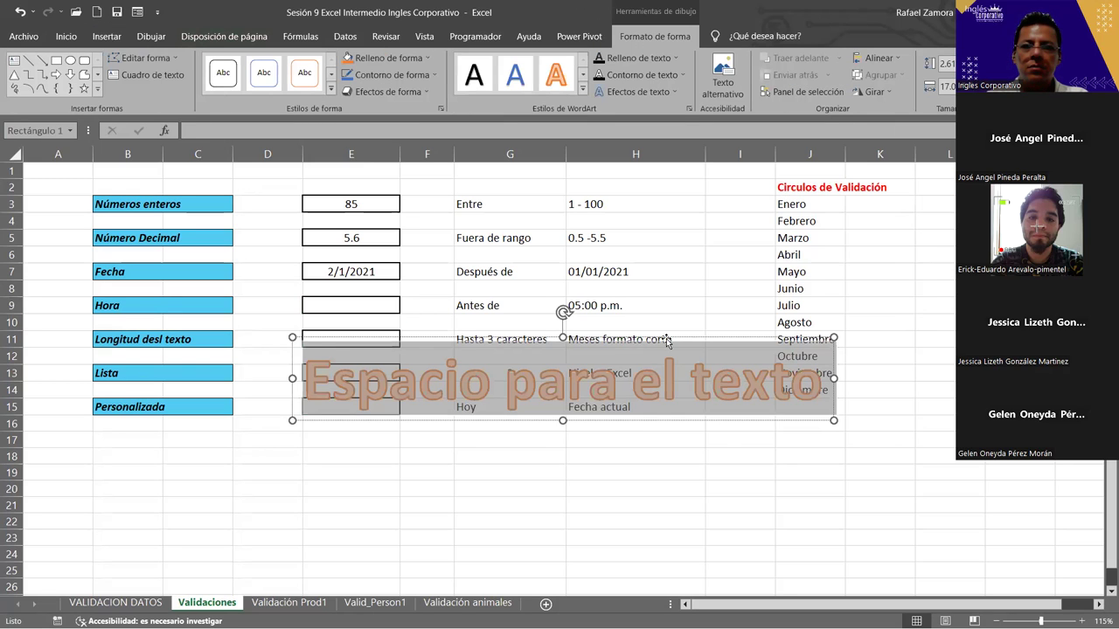
pyautogui.moveTo(676, 344)
pyautogui.mouseDown()
pyautogui.moveTo(643, 422)
pyautogui.moveTo(663, 439)
pyautogui.mouseUp()
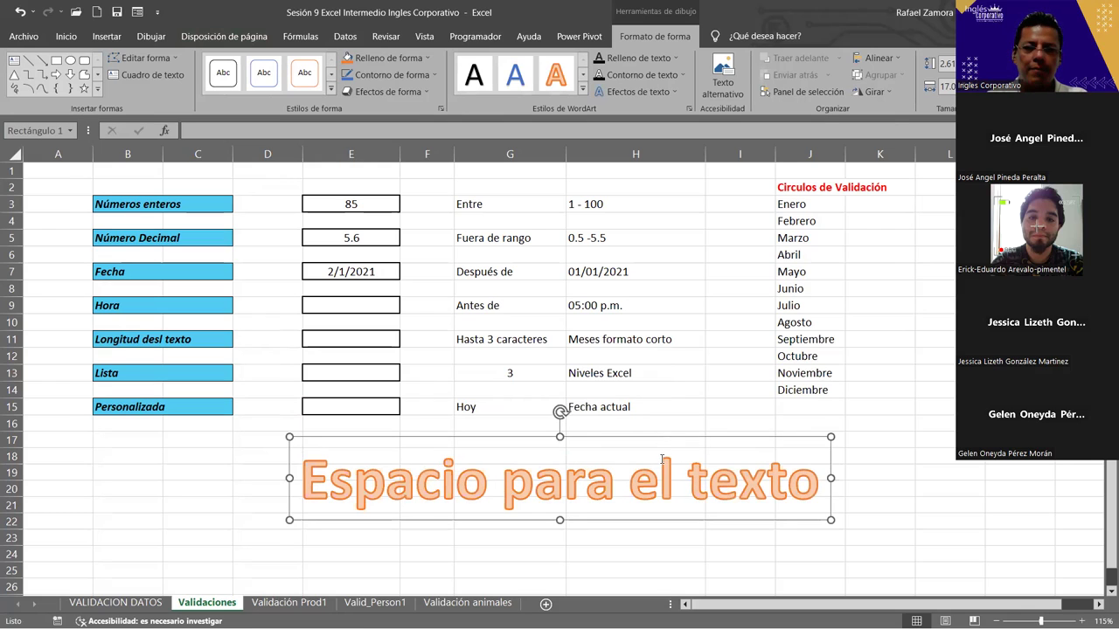
pyautogui.moveTo(499, 444); pyautogui.dragTo(664, 457)
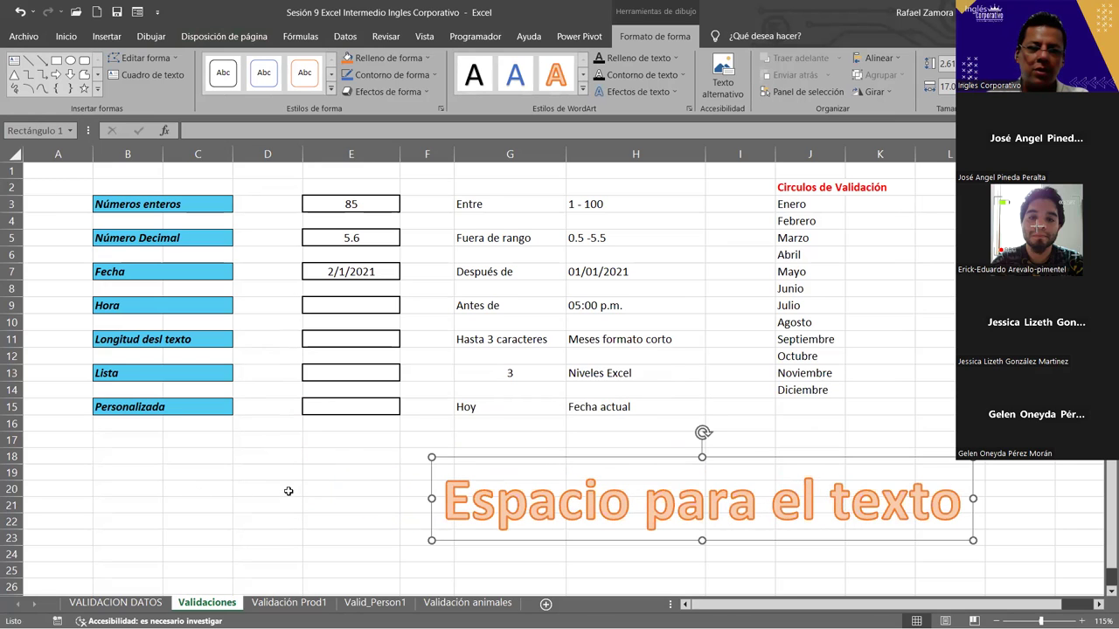
pyautogui.click(254, 461)
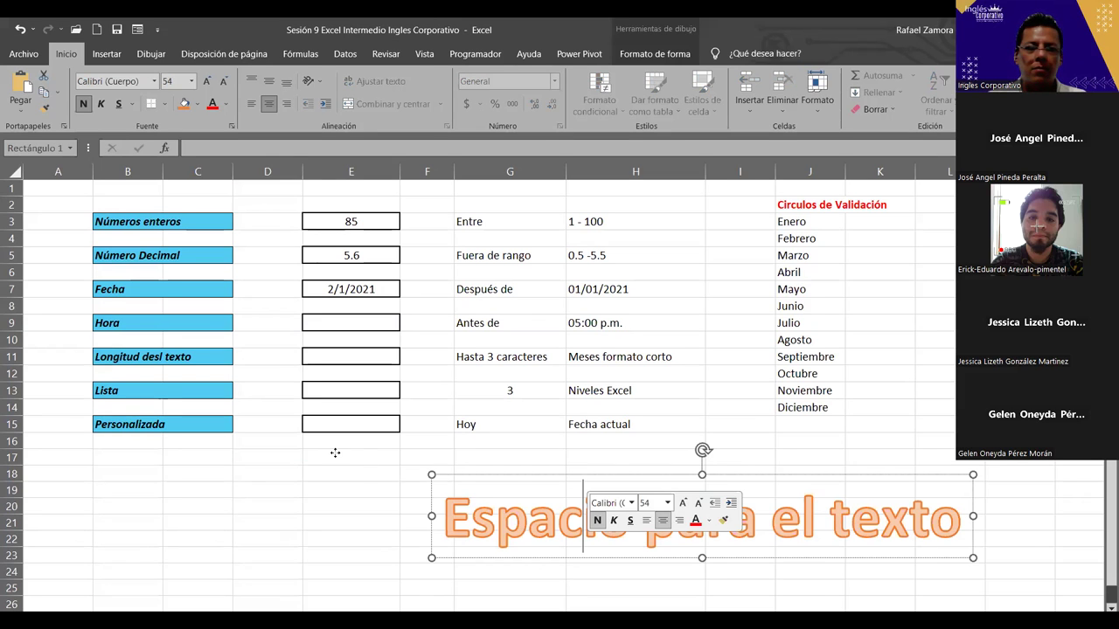
# Move the WordArt left under rows 18–21 and replace its text with 'EN PRACTICA'.
pyautogui.moveTo(565, 458); pyautogui.dragTo(354, 466)
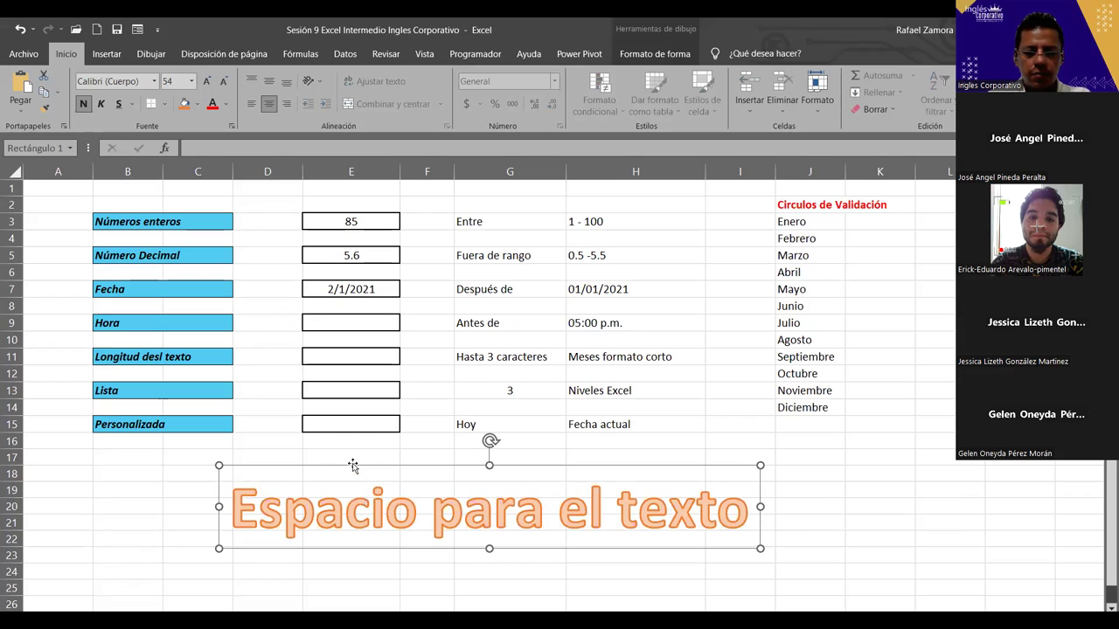
pyautogui.write('EN')
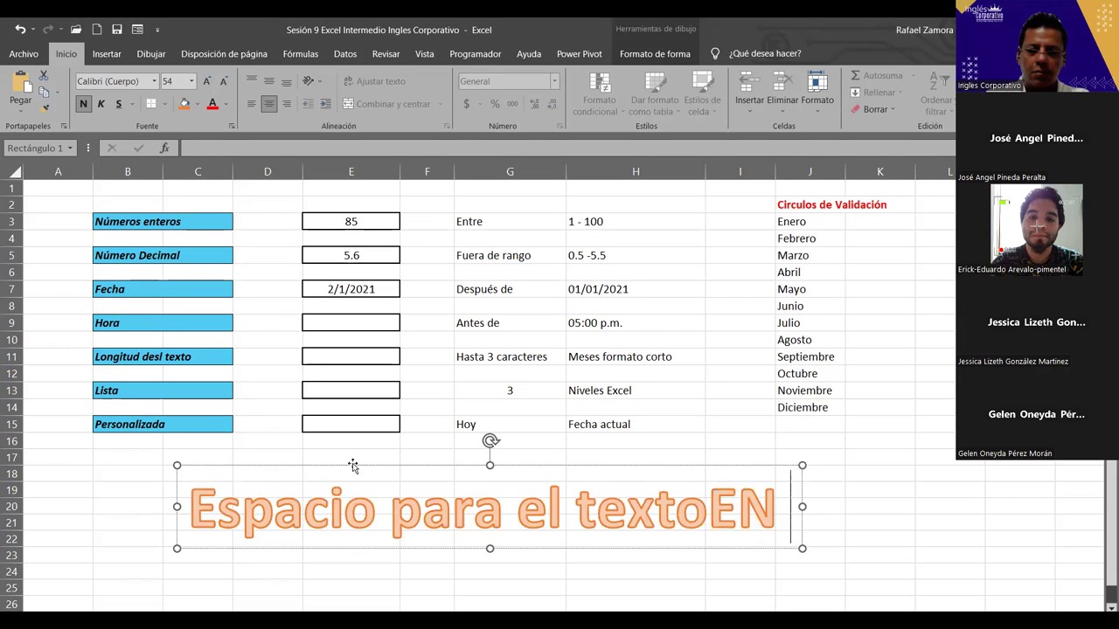
pyautogui.press('BackSpace')
pyautogui.press('BackSpace')
pyautogui.press('BackSpace')
pyautogui.press('BackSpace')
pyautogui.press('BackSpace')
pyautogui.press('BackSpace')
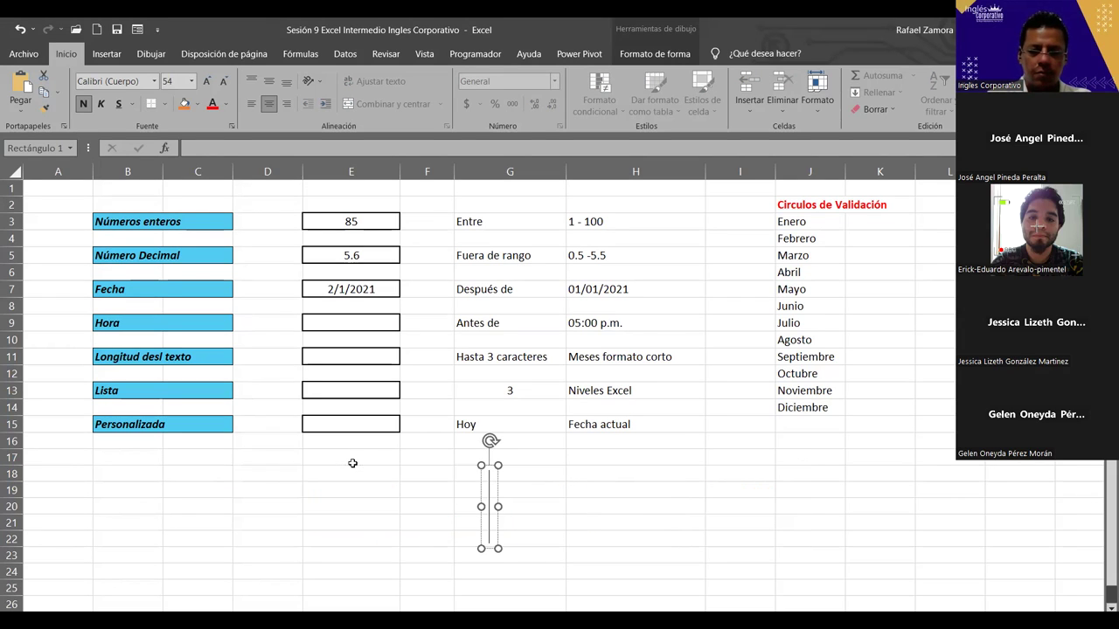
pyautogui.write('EN PRAC')
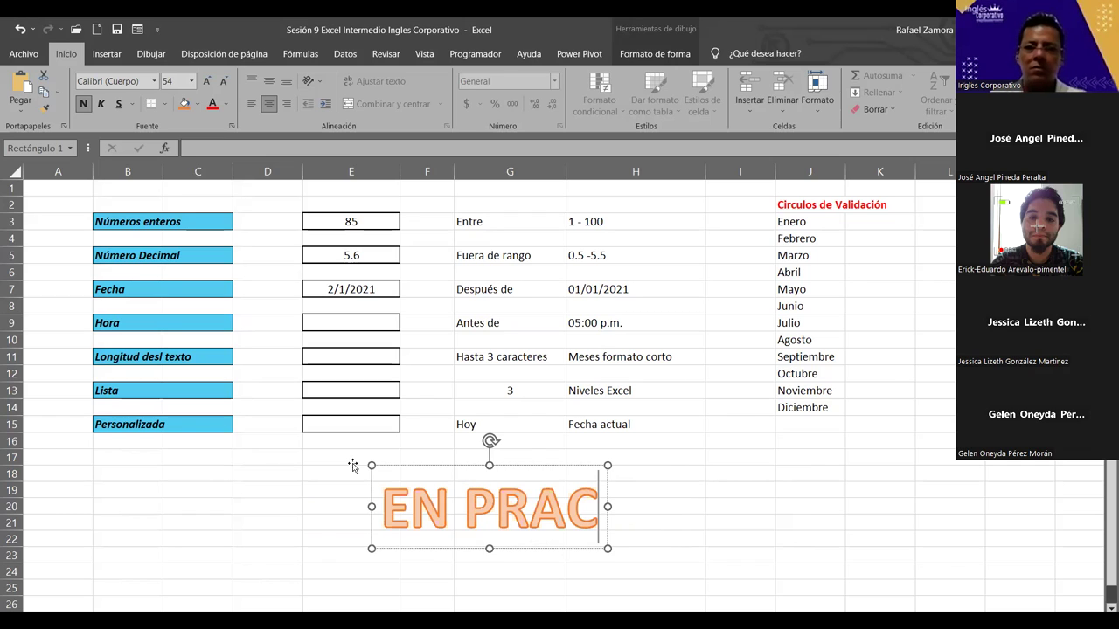
pyautogui.write('TICA')
# Set the WordArt's text fill colour to red.
pyautogui.click(611, 554)
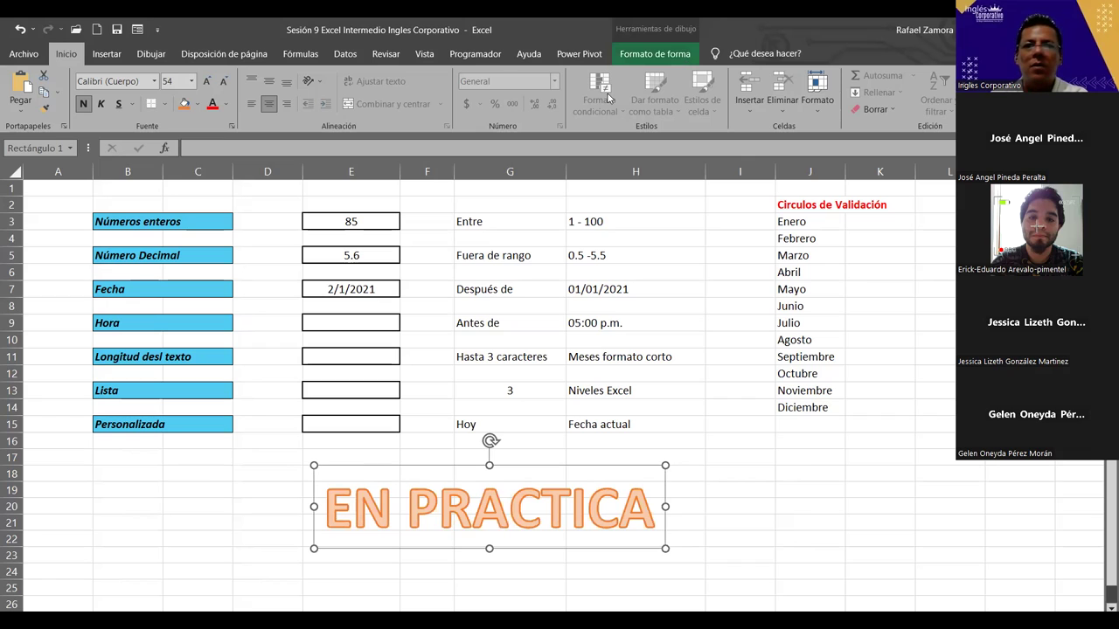
pyautogui.click(655, 53)
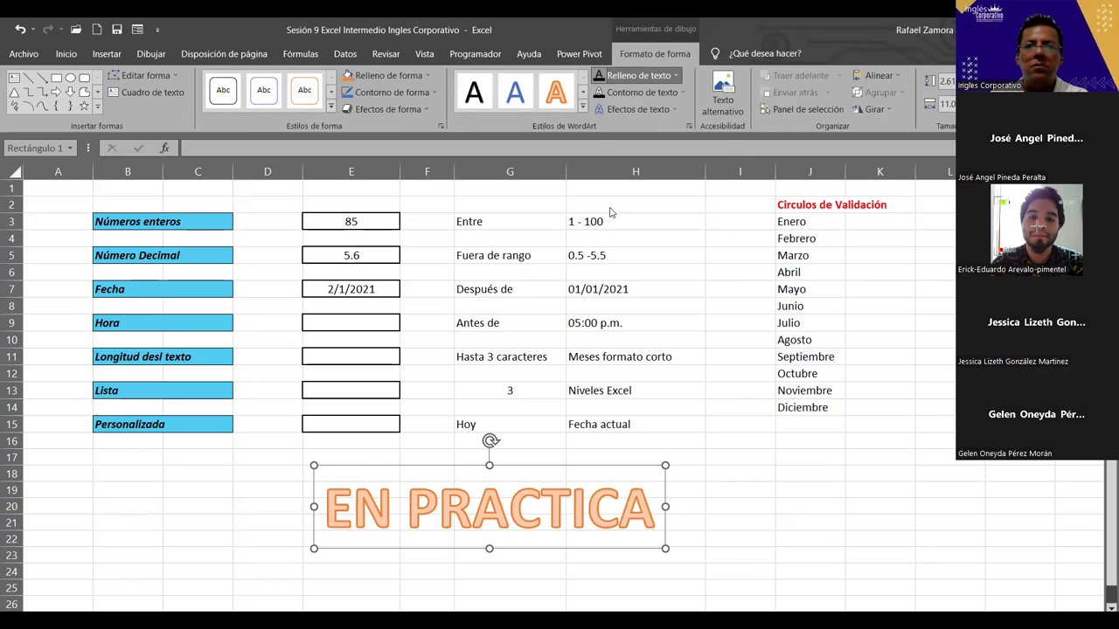
pyautogui.click(638, 75)
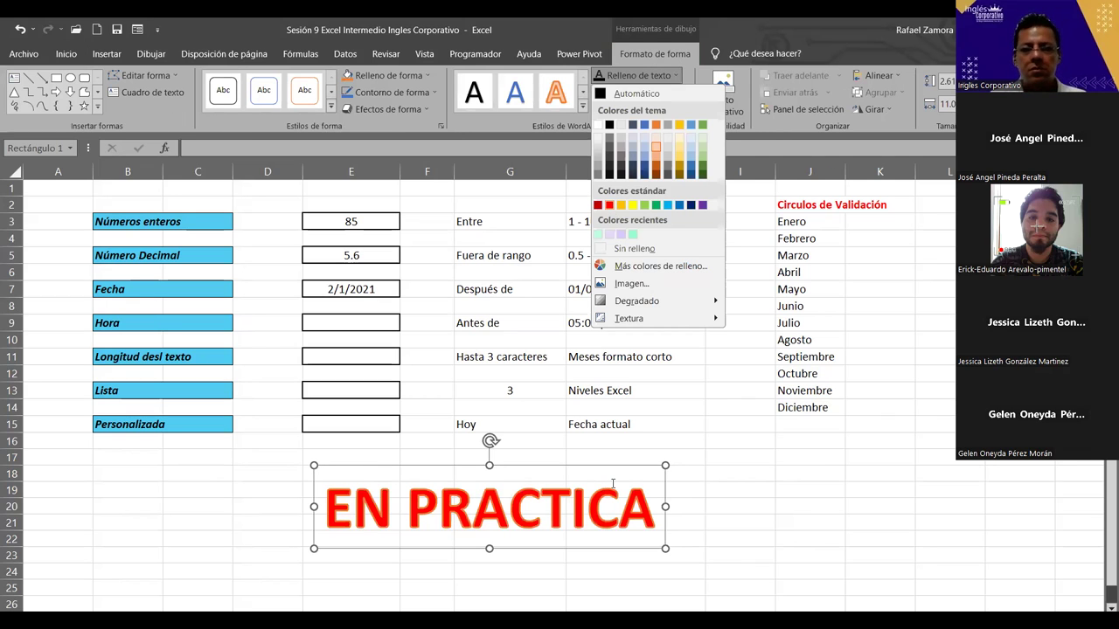
pyautogui.click(740, 457)
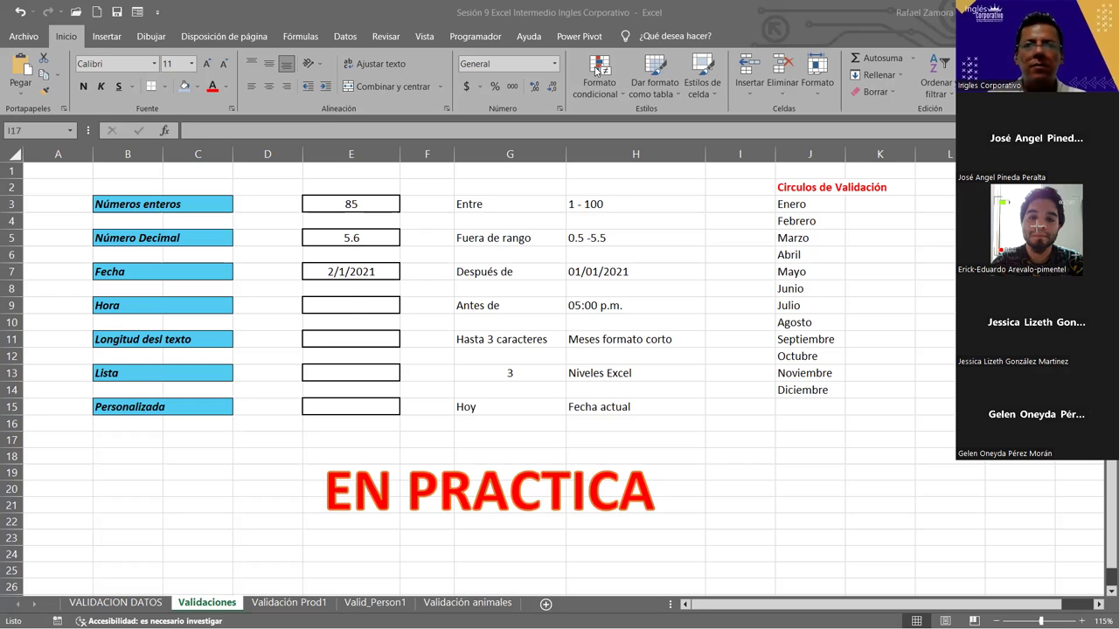
pyautogui.click(390, 278)
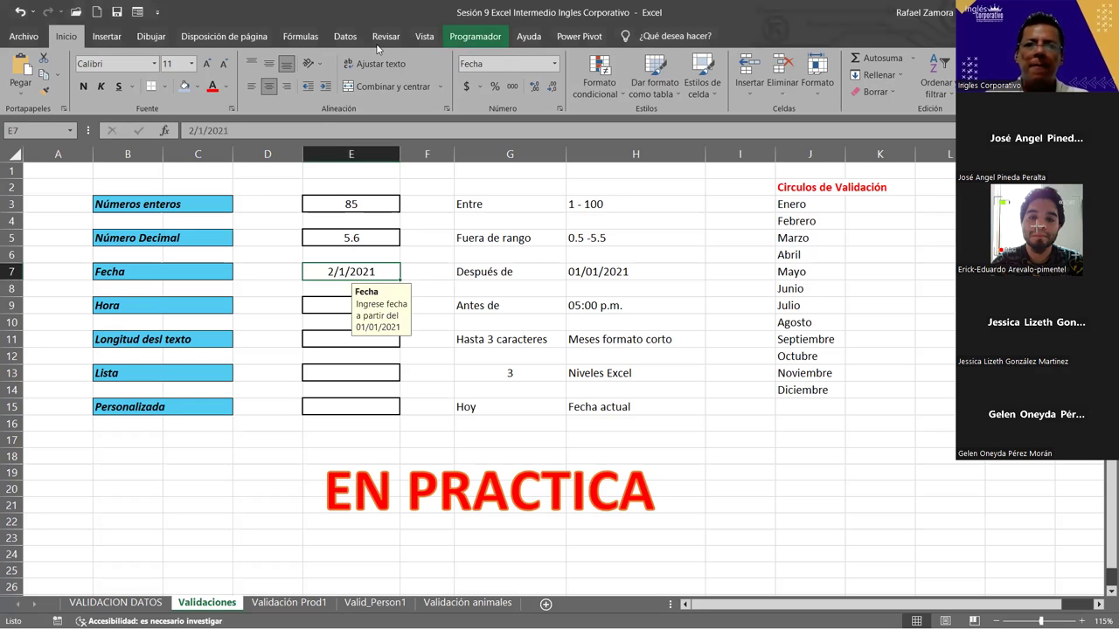
pyautogui.click(345, 36)
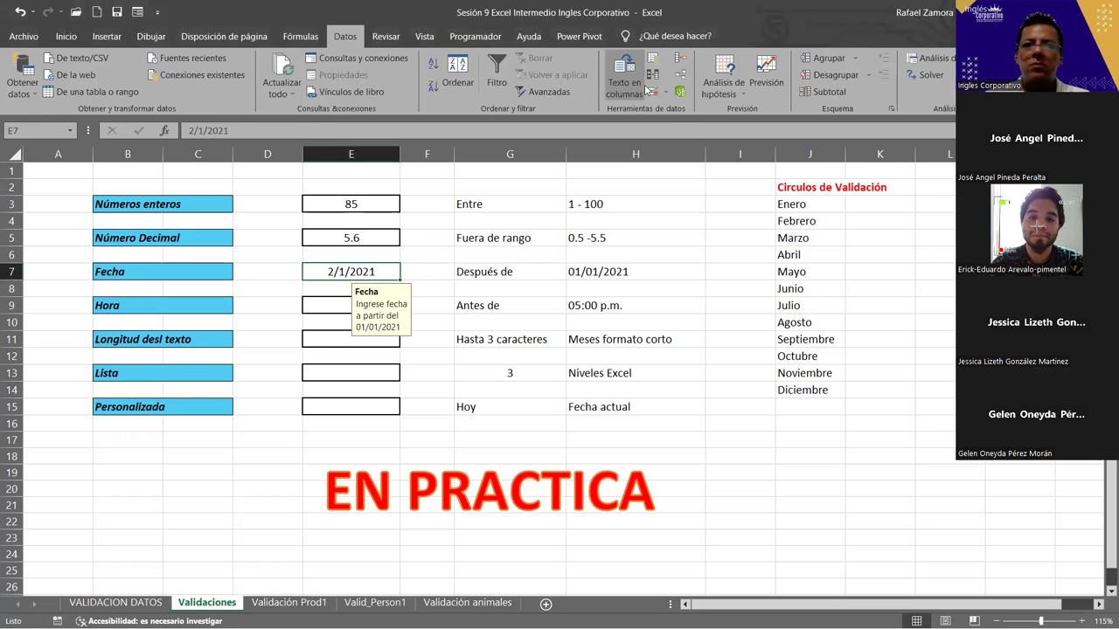
pyautogui.click(652, 90)
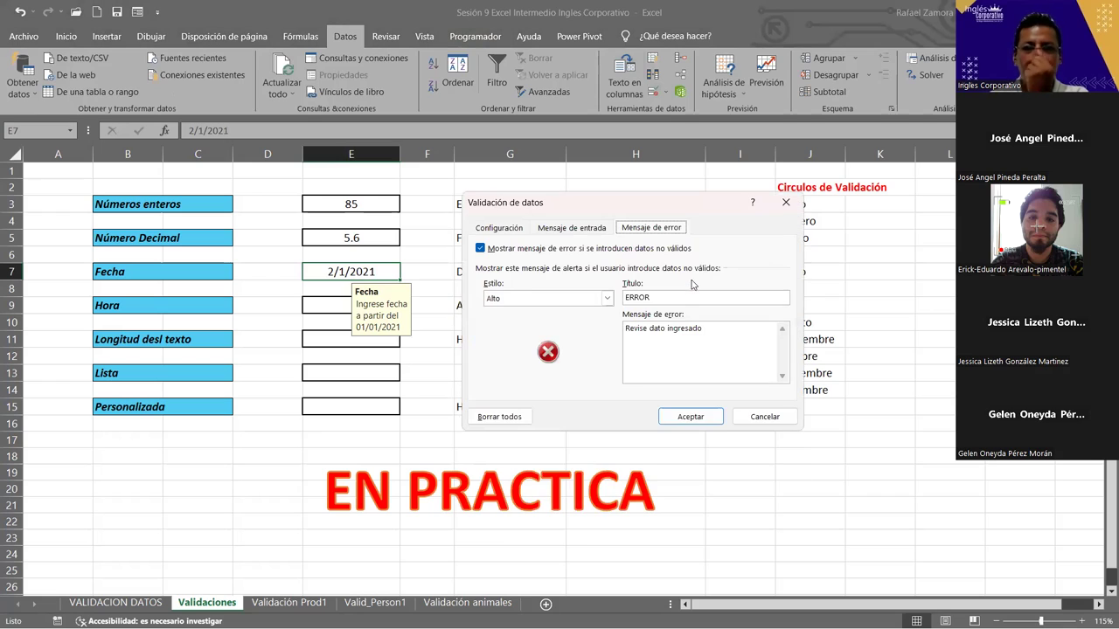
pyautogui.click(492, 229)
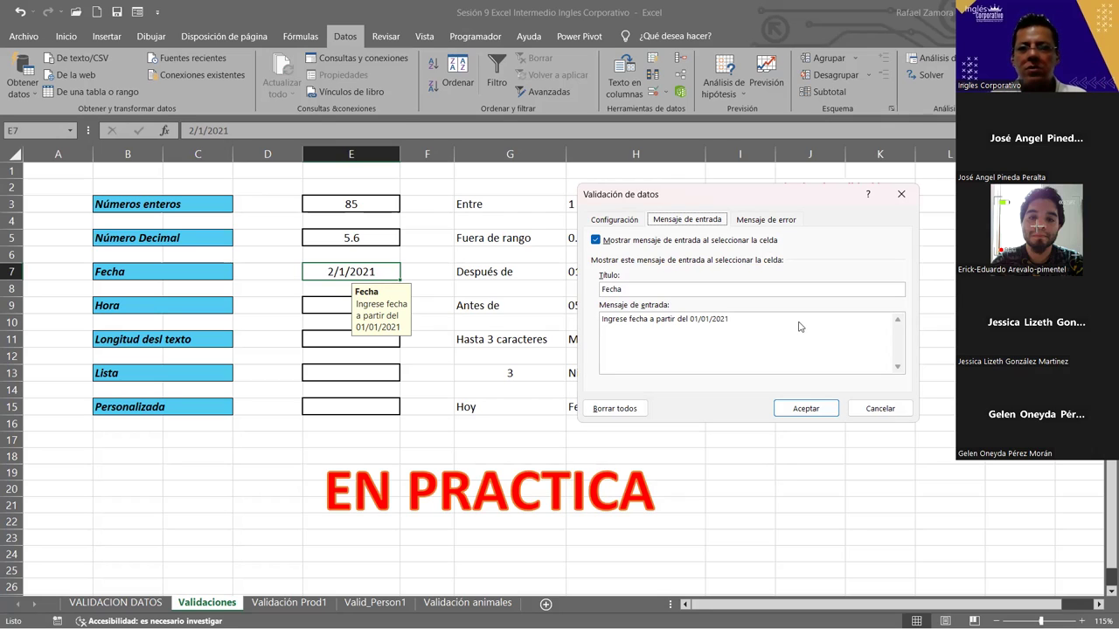
pyautogui.moveTo(601, 320); pyautogui.dragTo(800, 326)
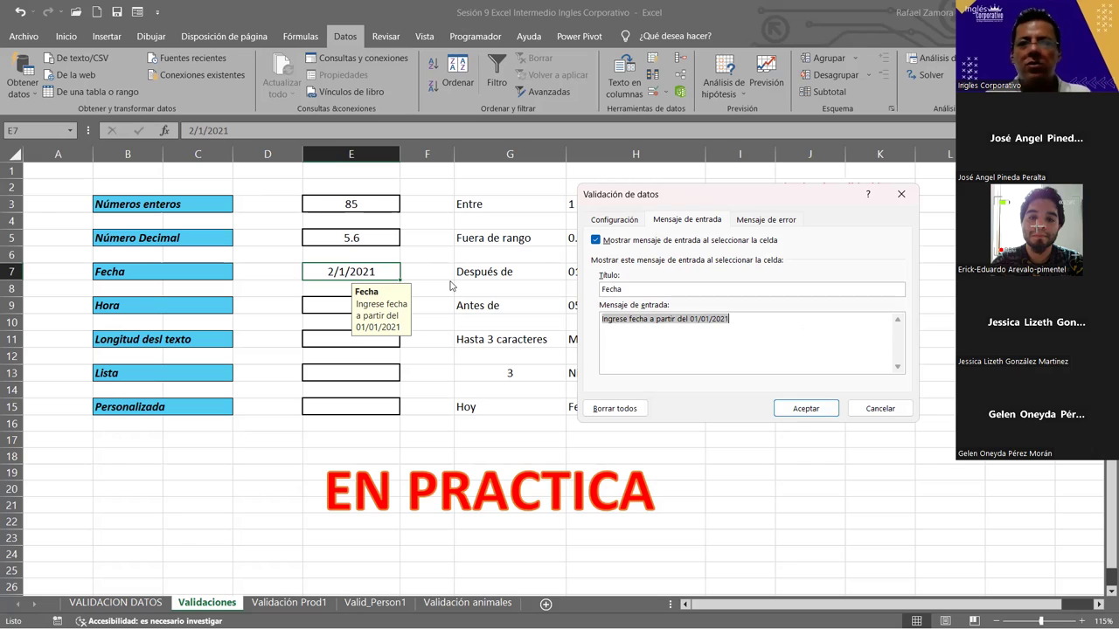
pyautogui.click(786, 221)
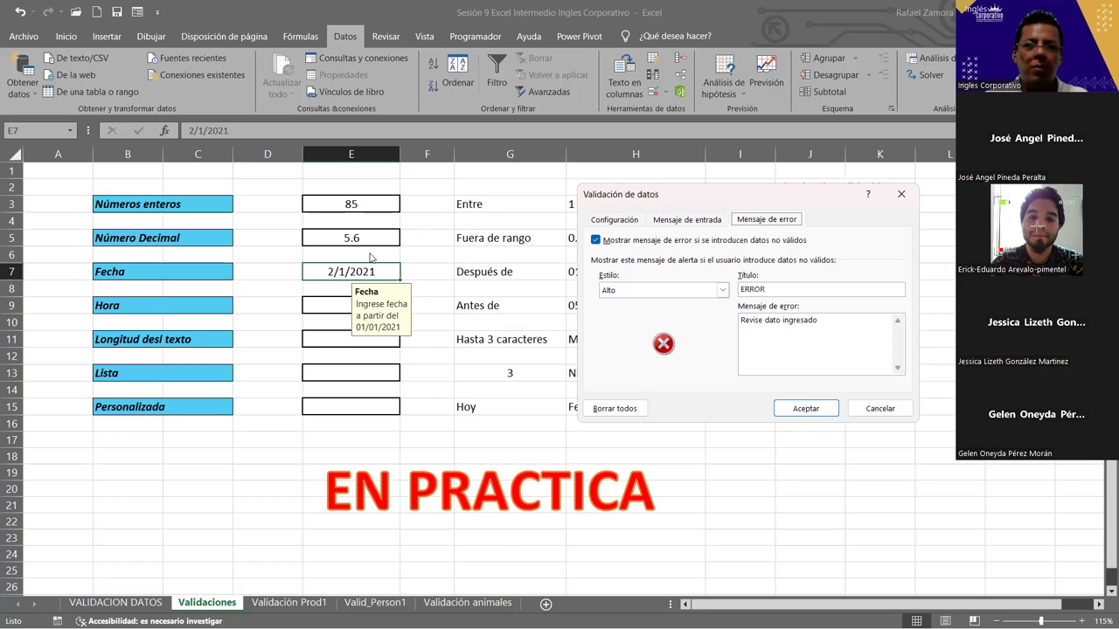
pyautogui.moveTo(758, 196); pyautogui.dragTo(631, 330)
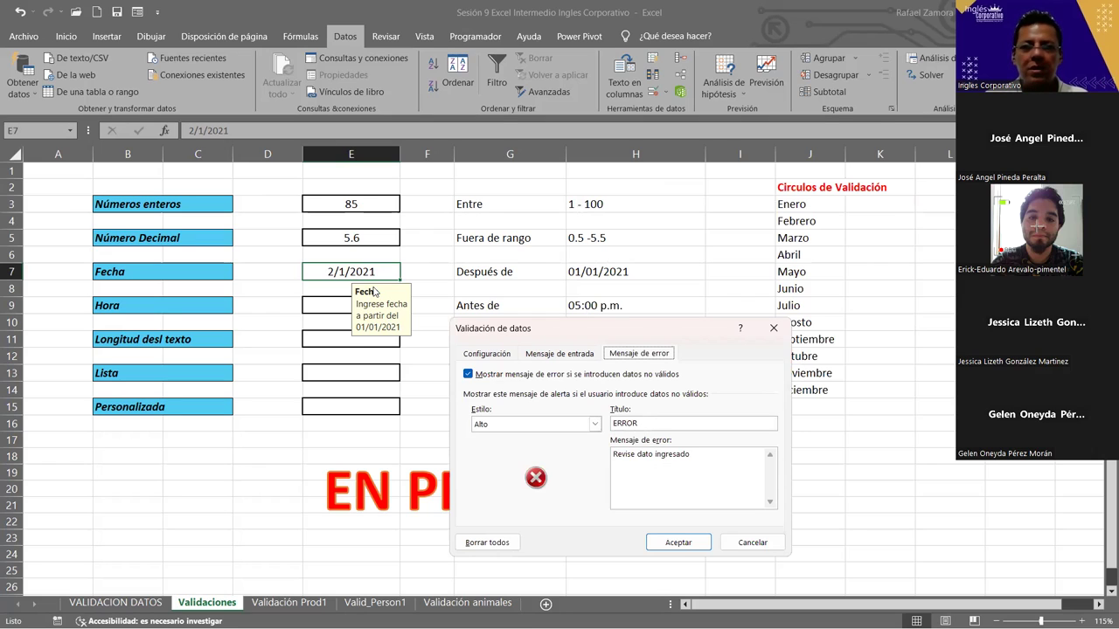
pyautogui.doubleClick(657, 426)
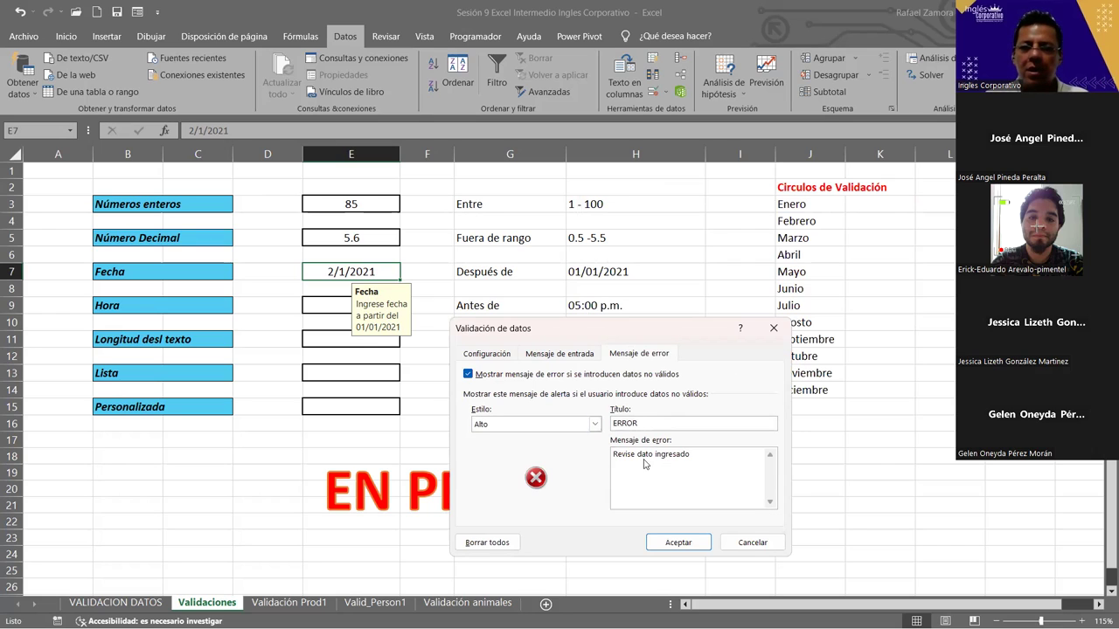
pyautogui.click(750, 544)
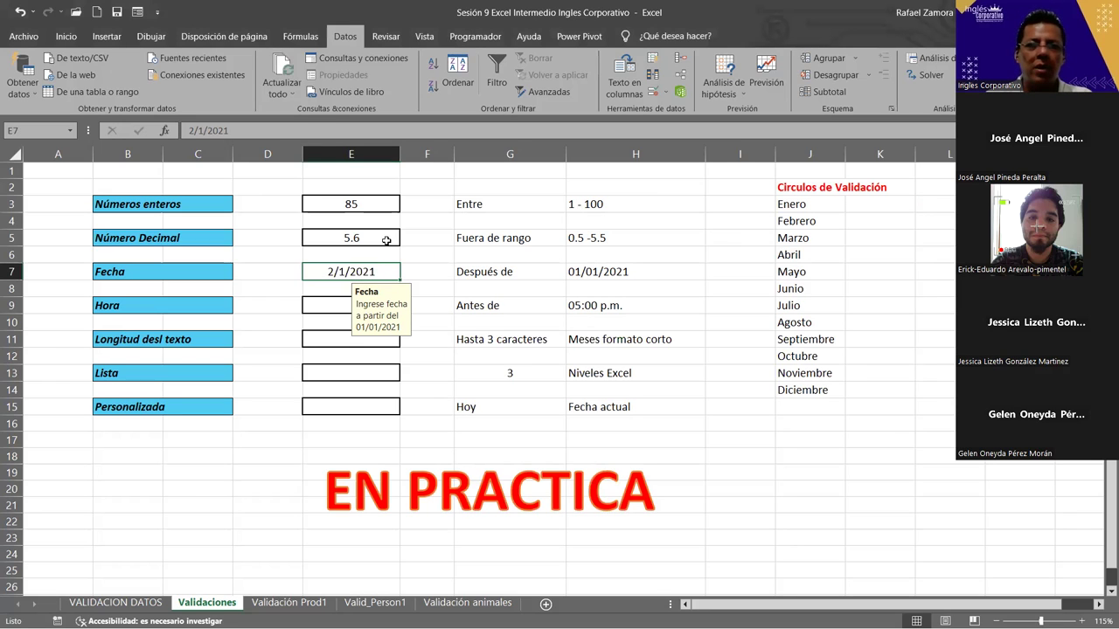
# Enter 200 in E3 and 0.6 in E5 to test that the validation rules reject them.
pyautogui.click(372, 202)
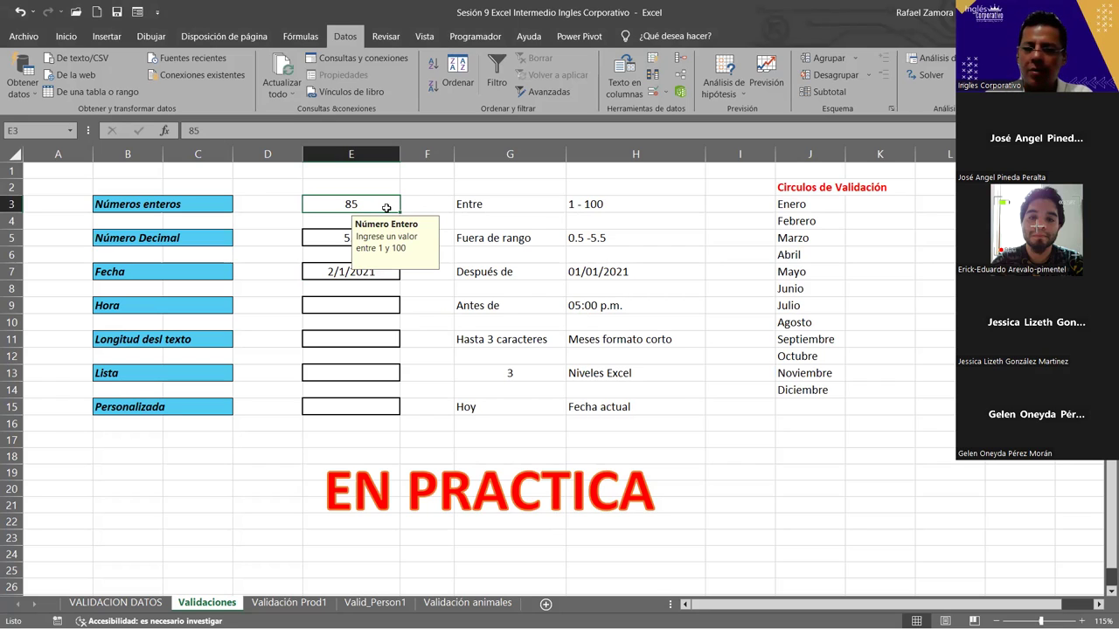
pyautogui.write('200')
pyautogui.press('Return')
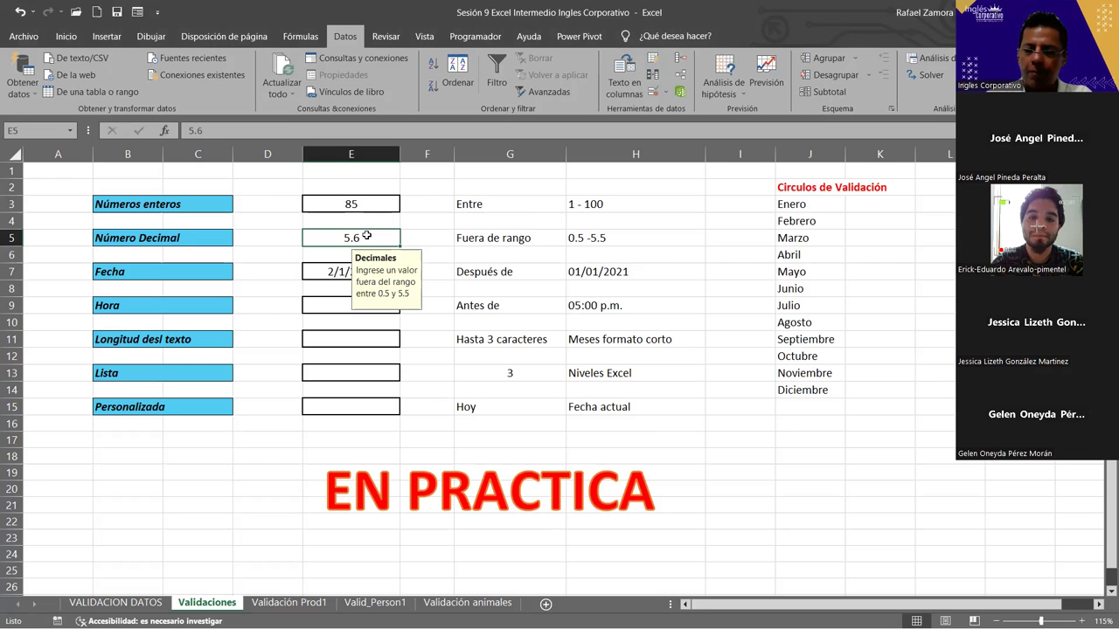
pyautogui.write('0.6')
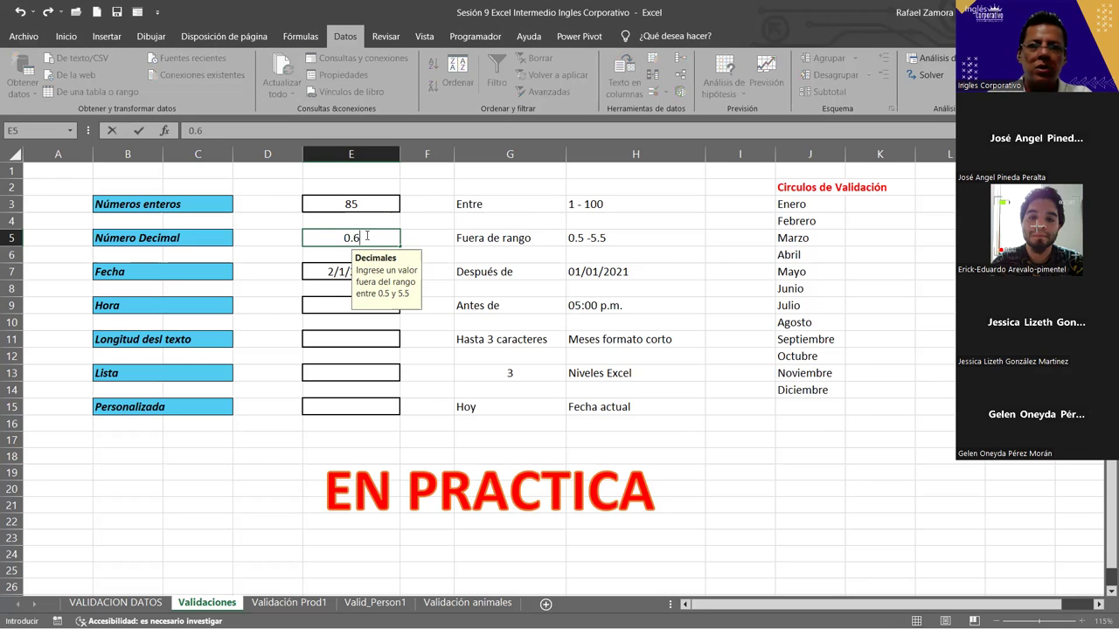
pyautogui.press('Return')
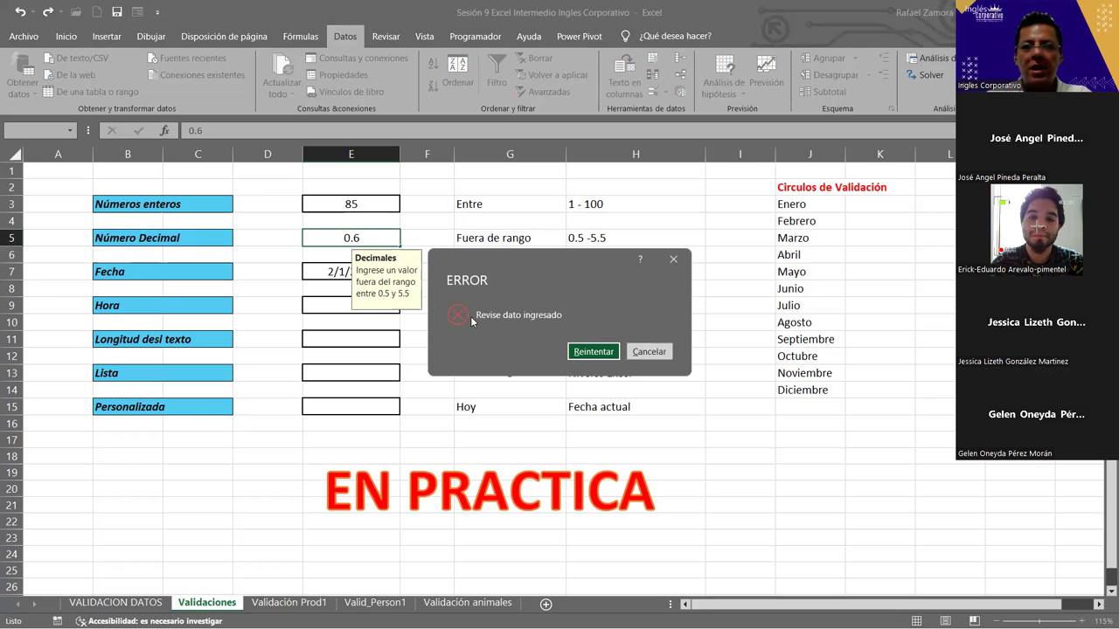
# Cancel the rejected 0.6 so E5 keeps 5.6, then select the date cell E7 and time cell E9.
pyautogui.click(687, 266)
pyautogui.click(339, 275)
pyautogui.click(343, 301)
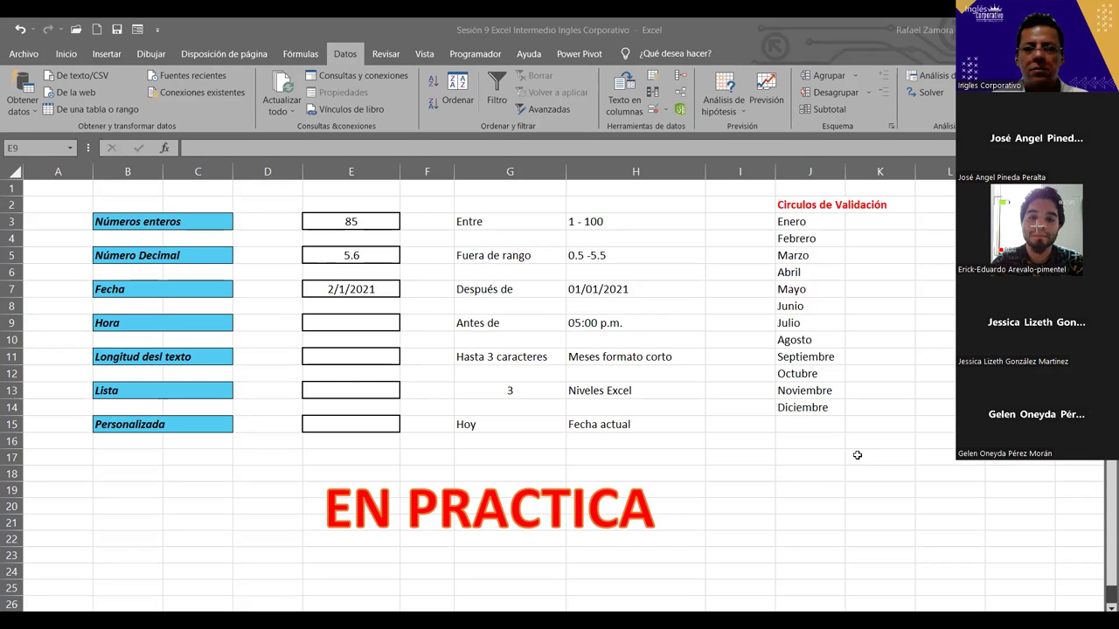
pyautogui.hotkey('alt', 'Tab')
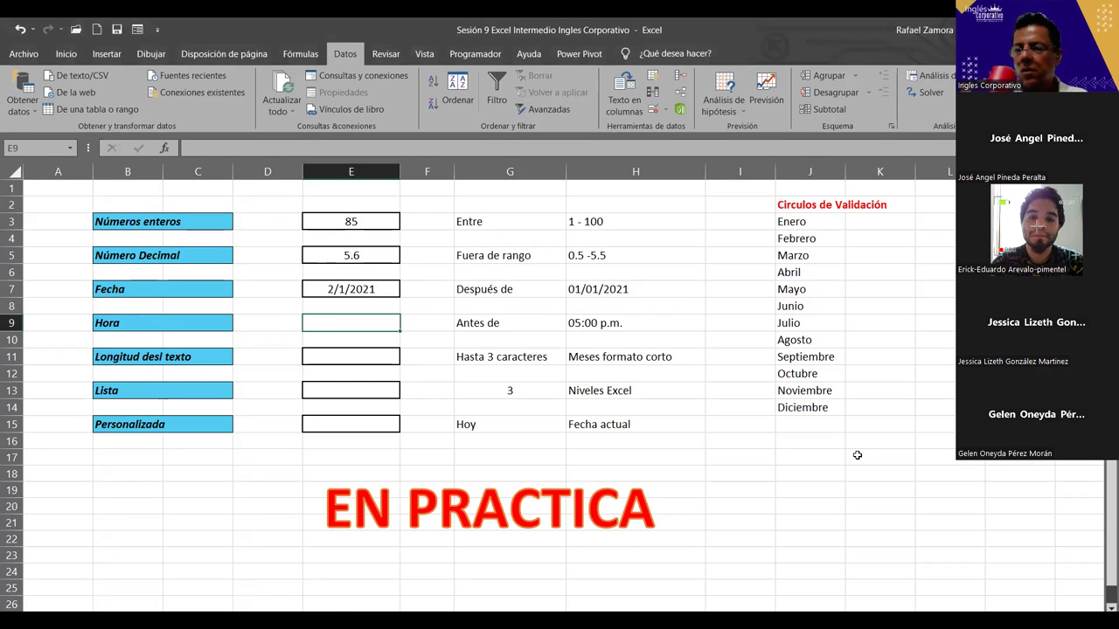
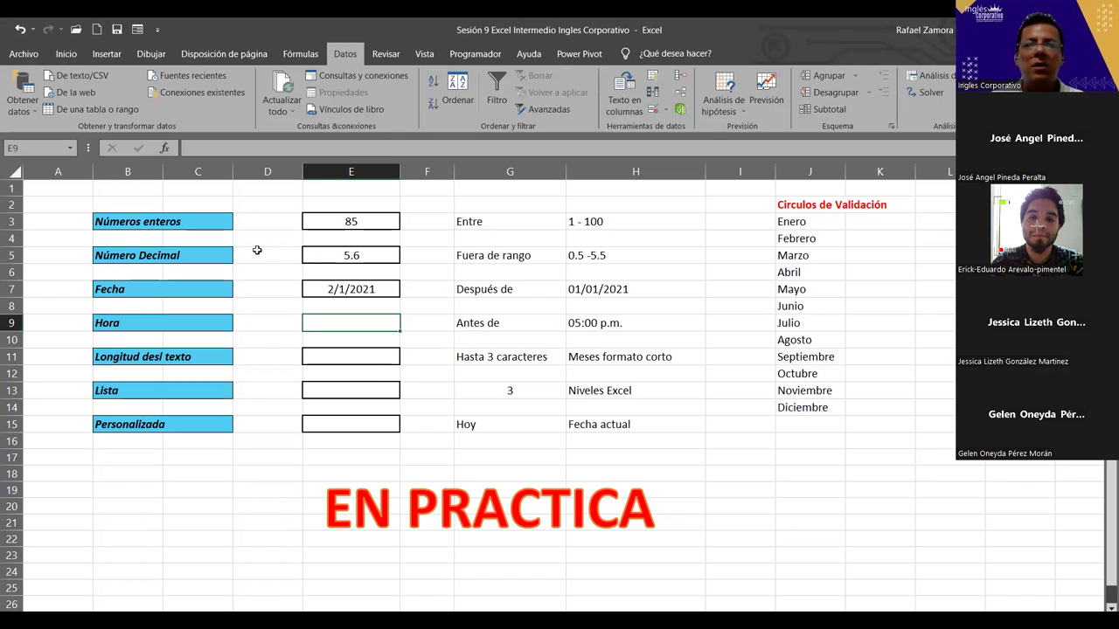
# Check the input messages of the whole-number, date and time validation cells in column E.
pyautogui.click(393, 224)
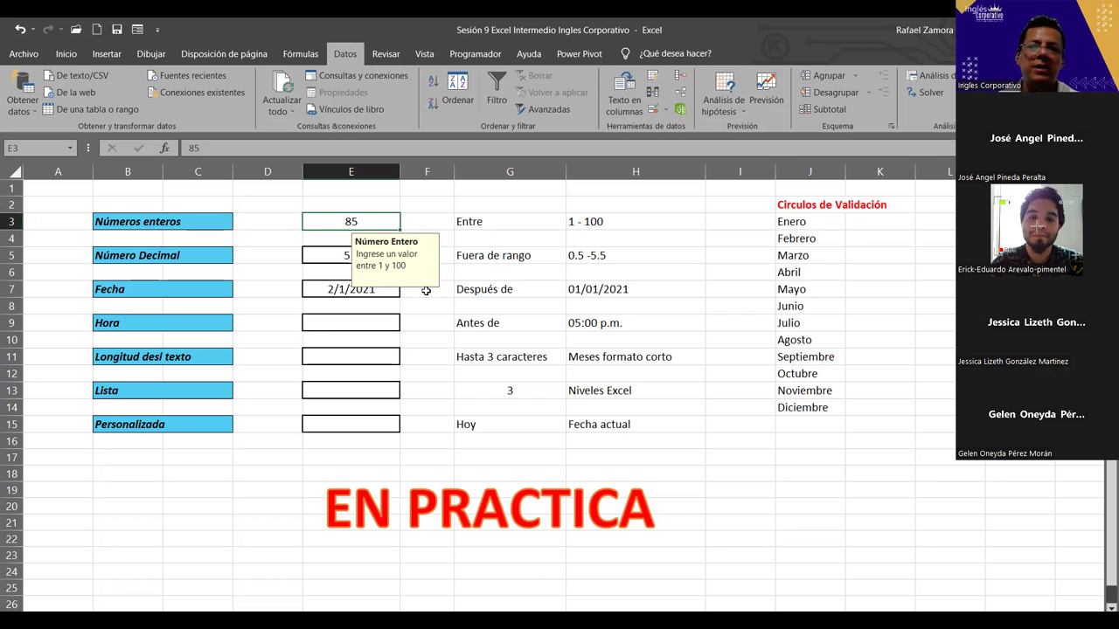
pyautogui.click(325, 288)
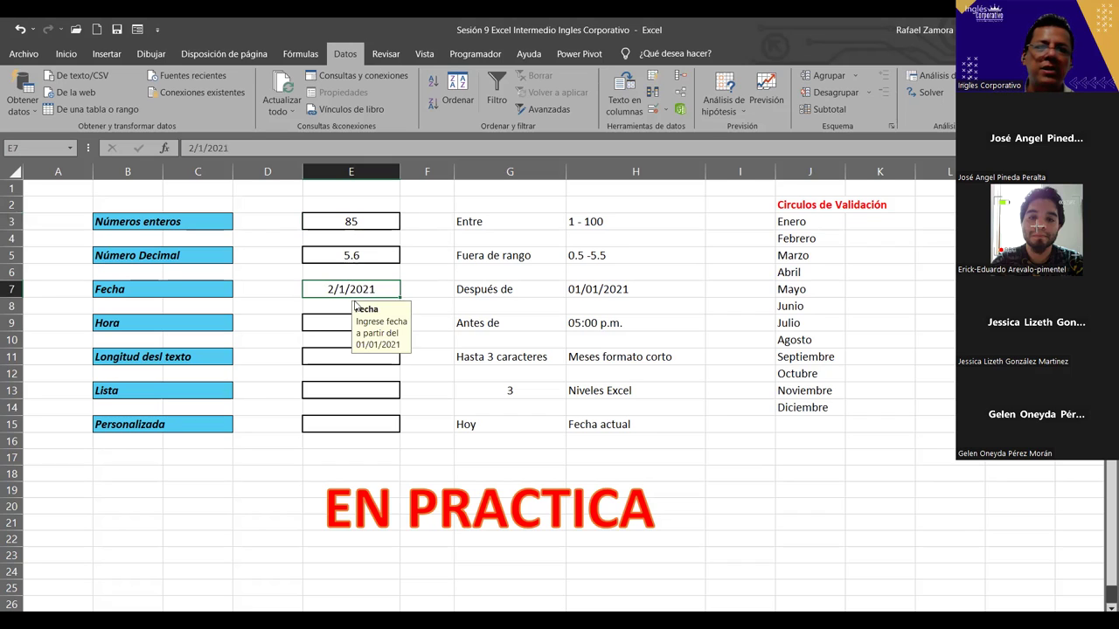
pyautogui.click(323, 324)
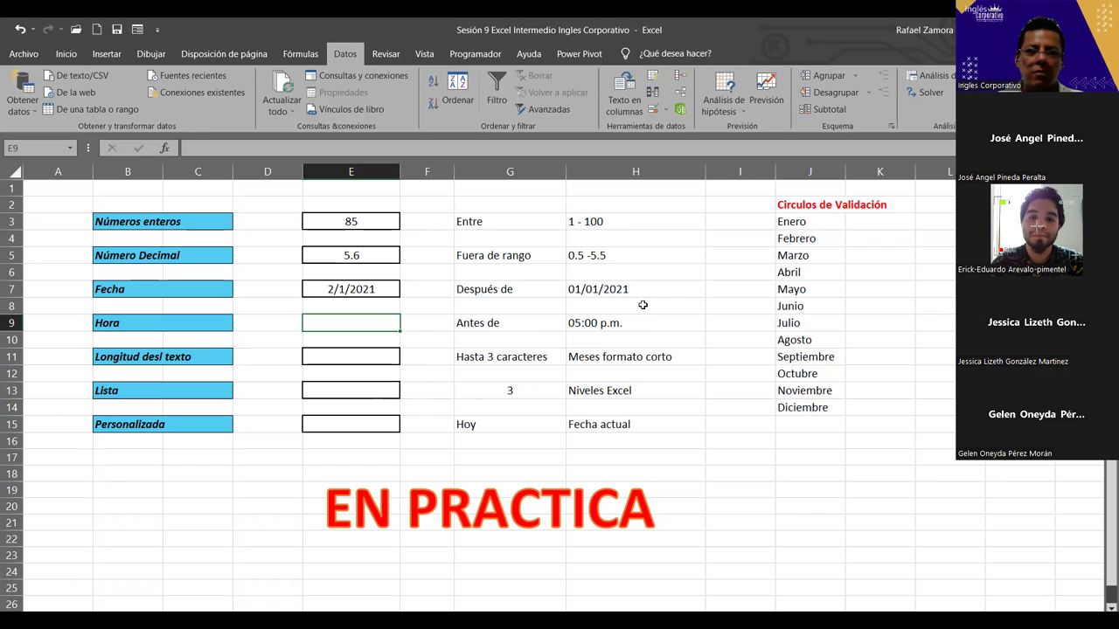
pyautogui.click(370, 334)
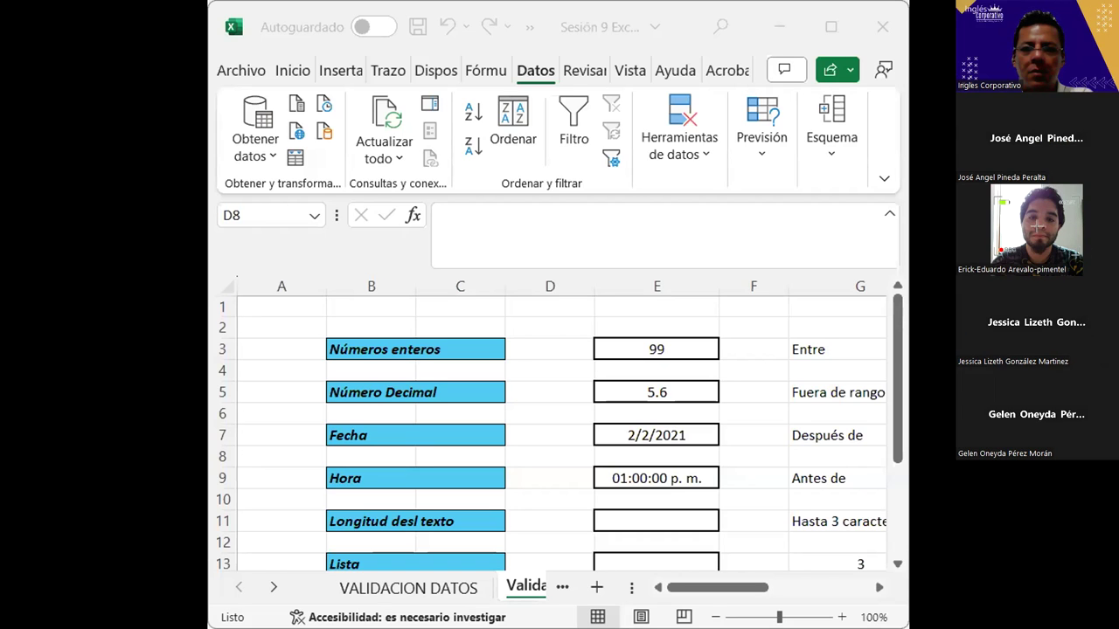
# Maximize the workbook window and inspect the time cell E9, keeping 01:00:00 p. m.
pyautogui.click(828, 26)
pyautogui.click(304, 341)
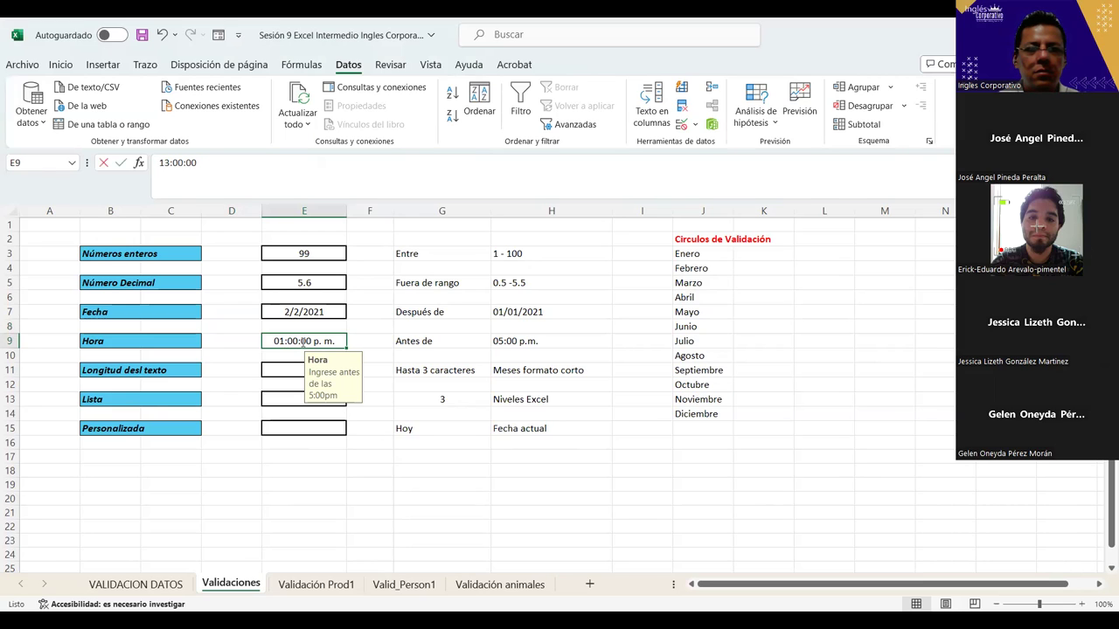
pyautogui.doubleClick(303, 342)
pyautogui.click(276, 369)
pyautogui.click(302, 342)
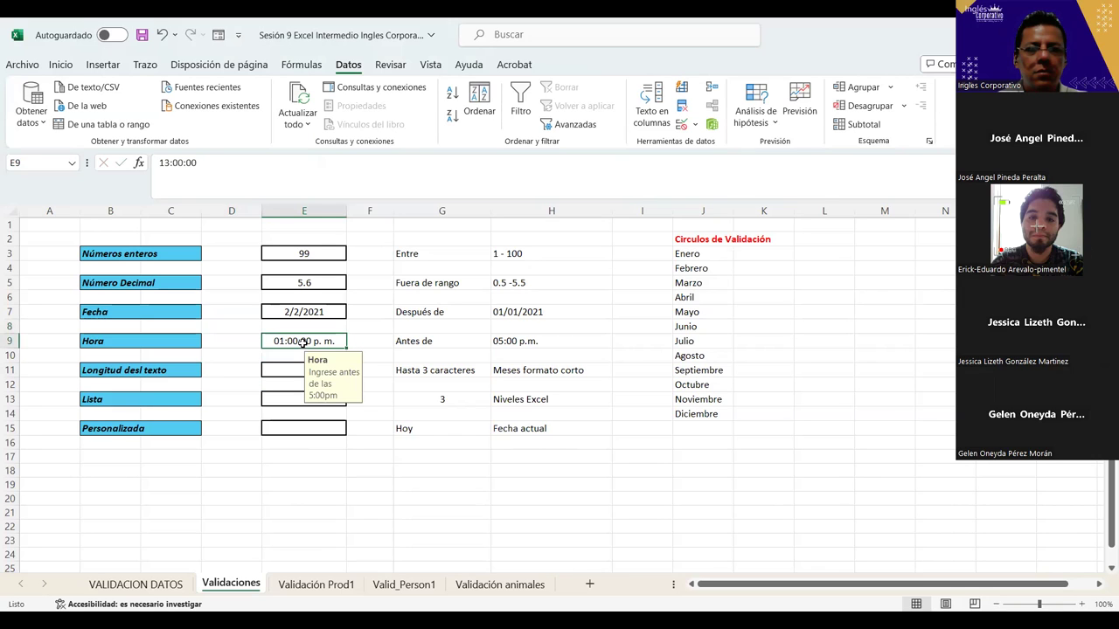
# Try '9:am' in E9, cancel the validation error, then enter 9 instead.
pyautogui.write('9')
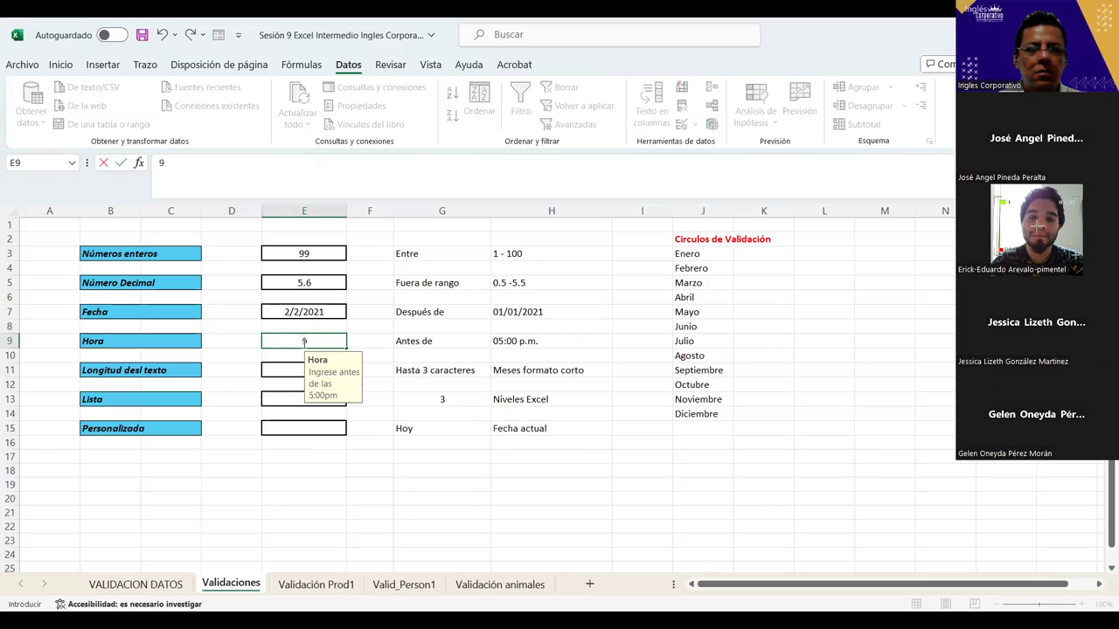
pyautogui.write(':00')
pyautogui.press('BackSpace')
pyautogui.press('BackSpace')
pyautogui.write('am')
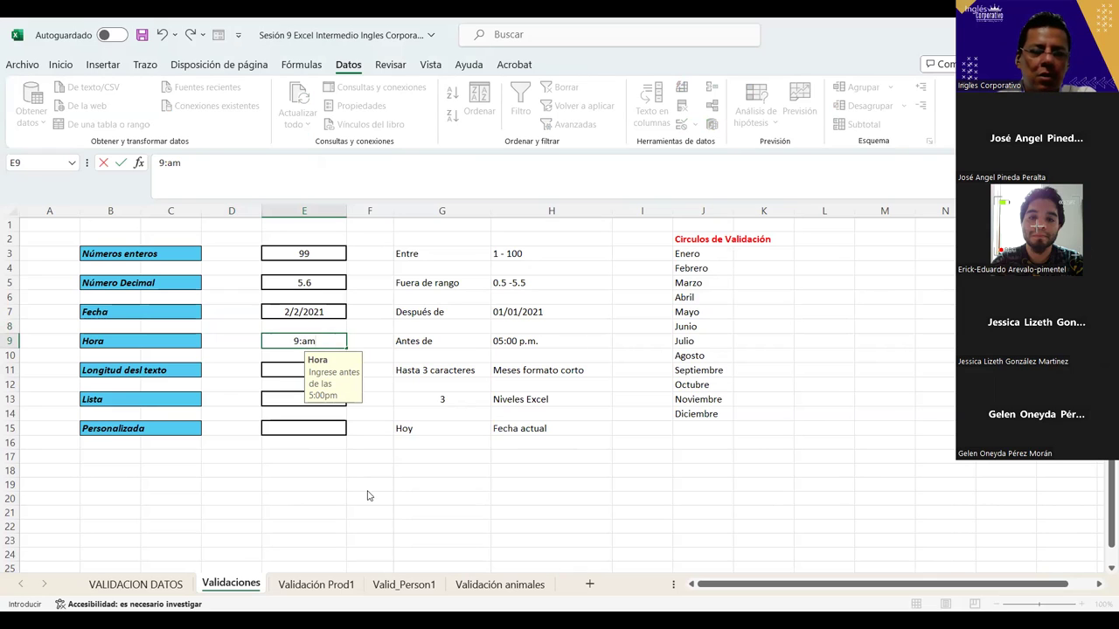
pyautogui.press('Return')
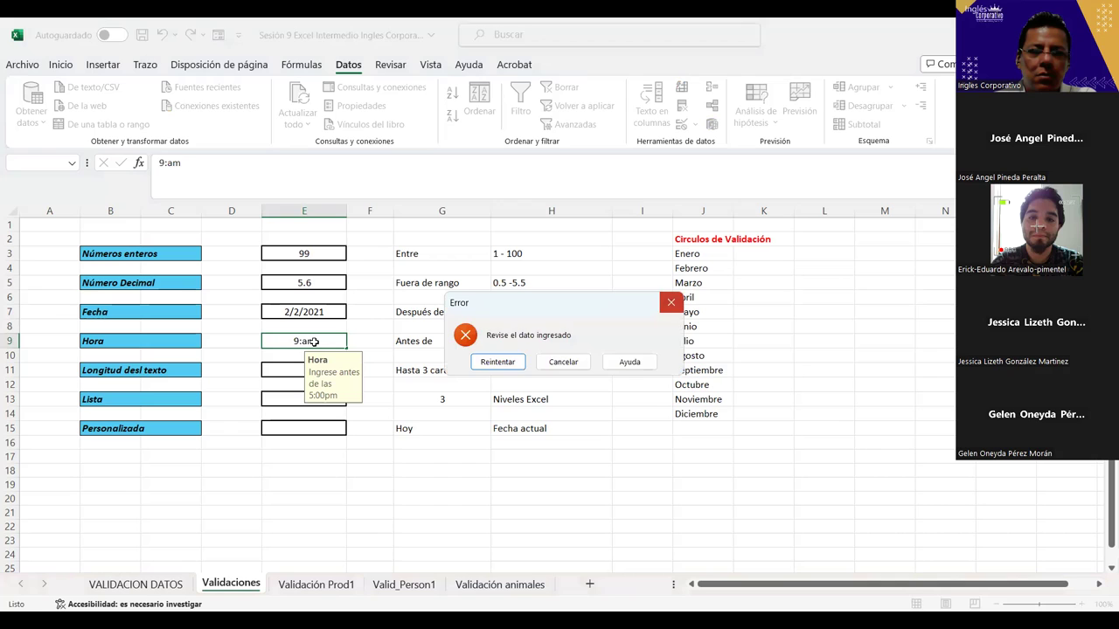
pyautogui.press('Escape')
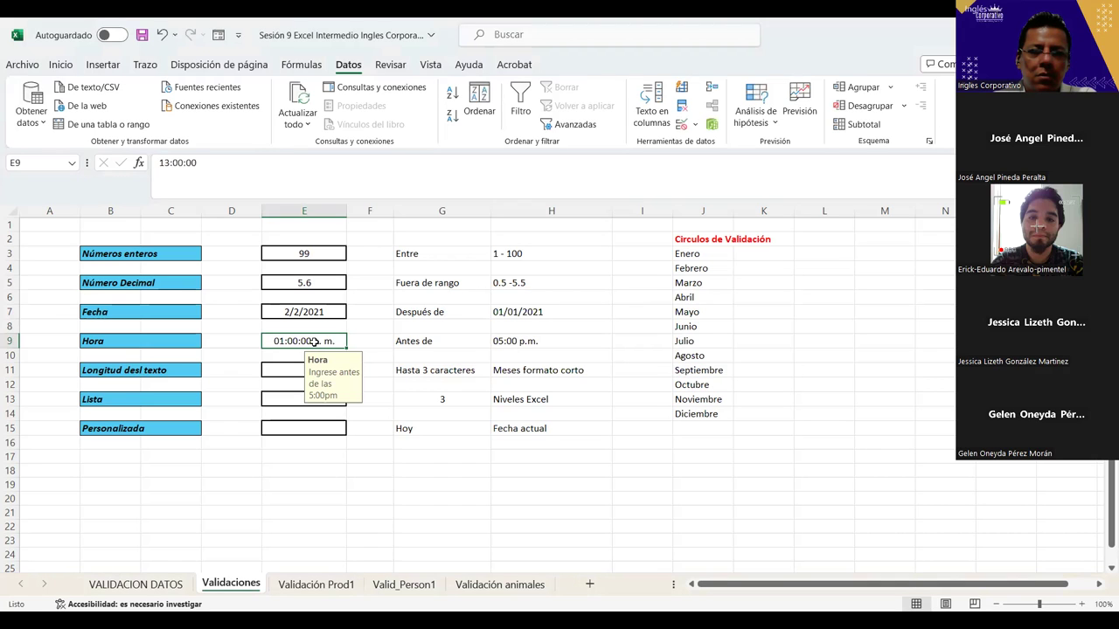
pyautogui.write('9')
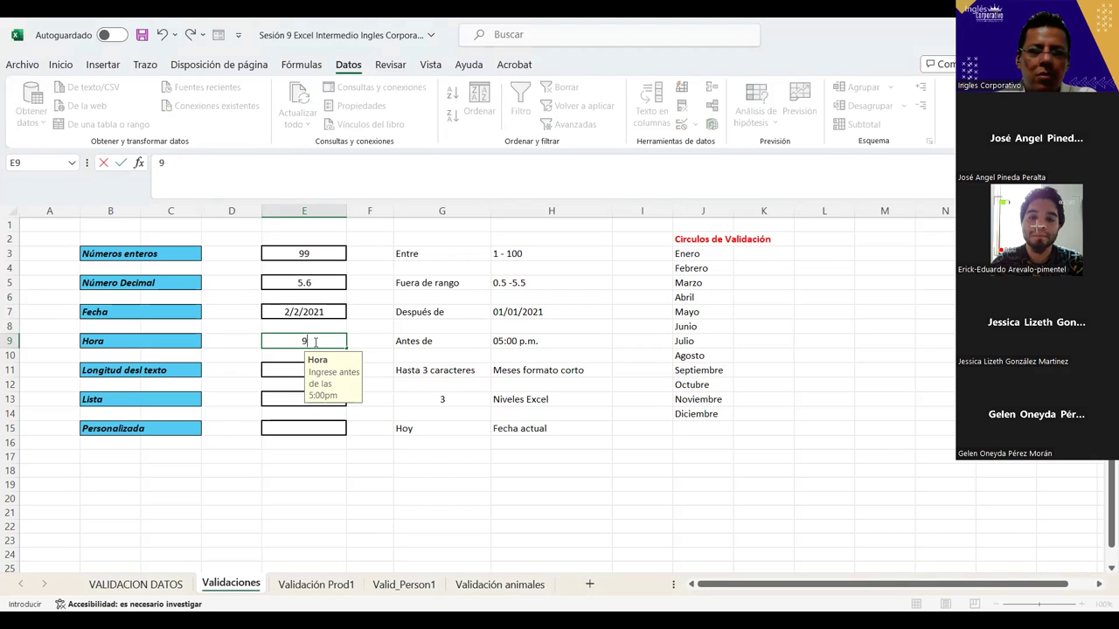
pyautogui.click(292, 401)
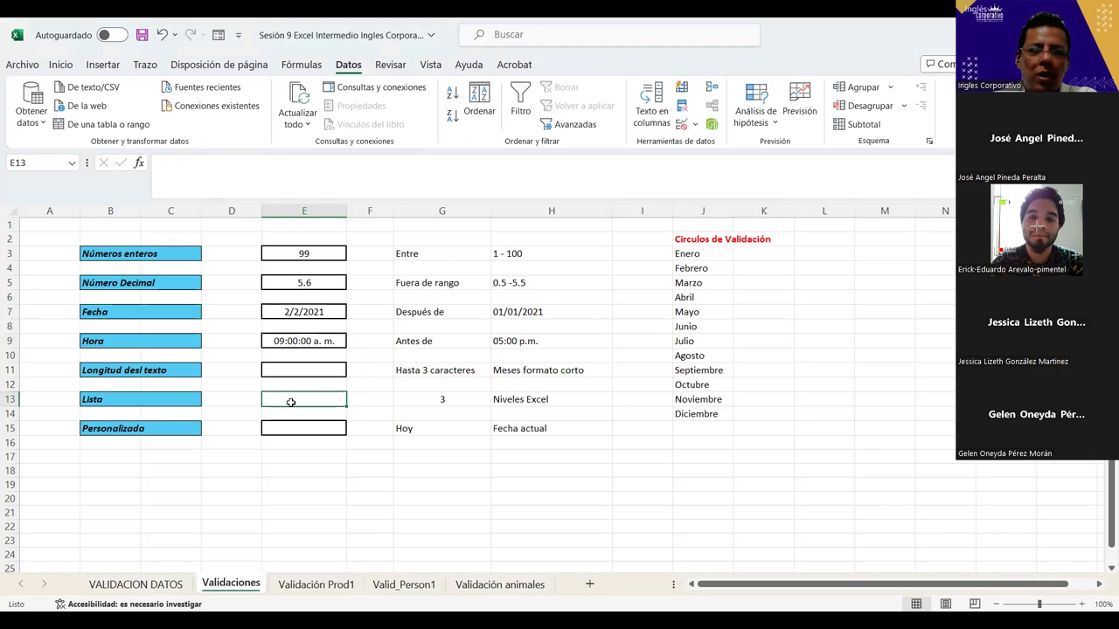
# Enter the times 11:45 and then 1 in E9, both accepted.
pyautogui.click(307, 341)
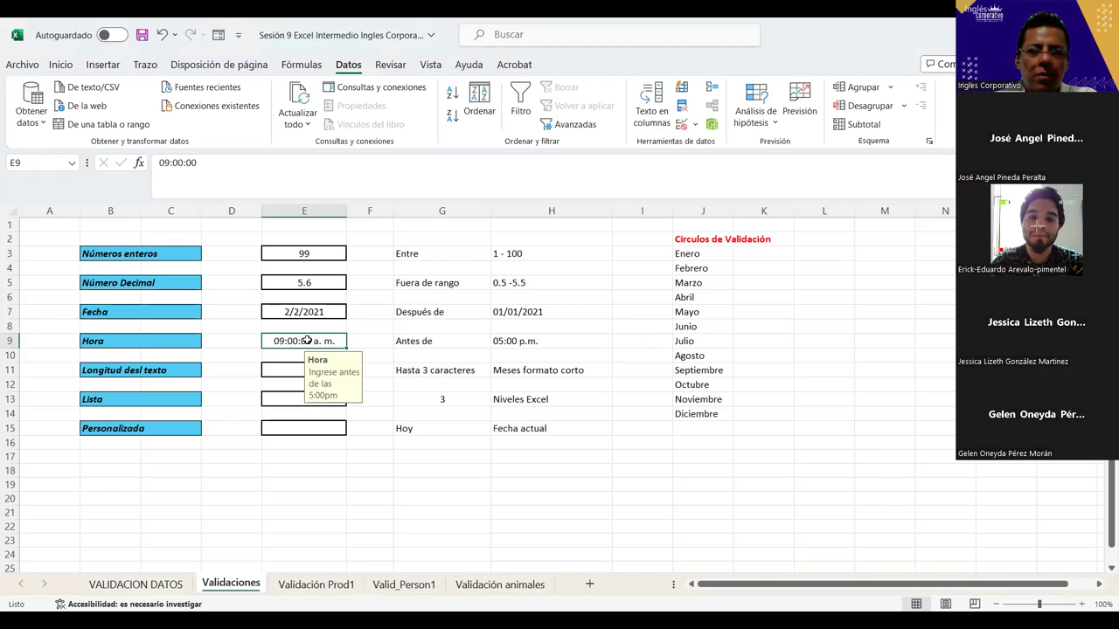
pyautogui.write('11')
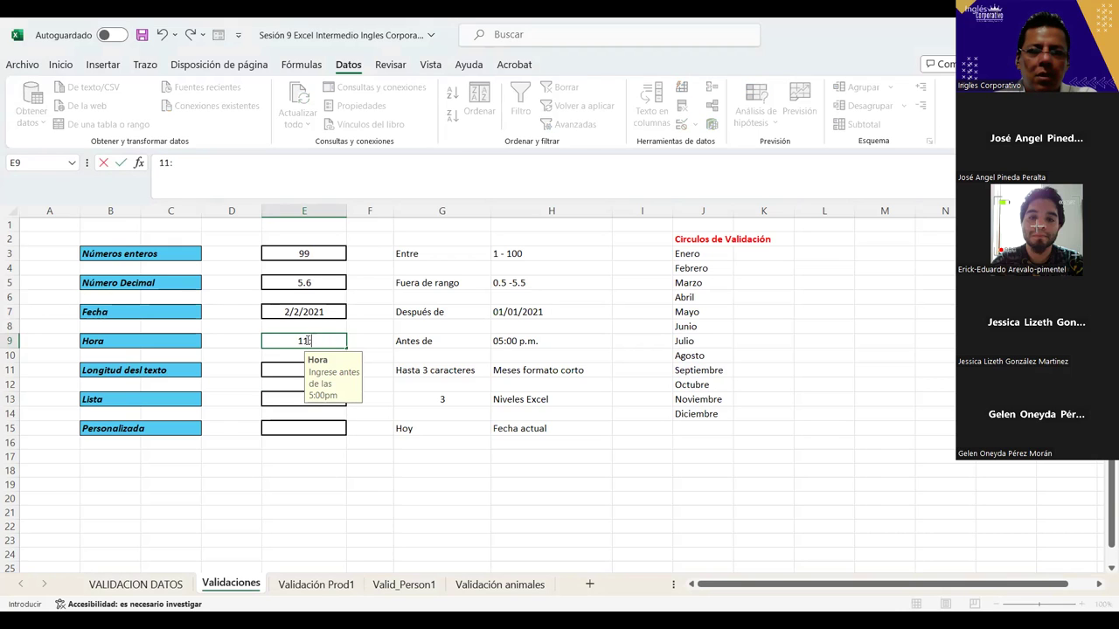
pyautogui.write(':45')
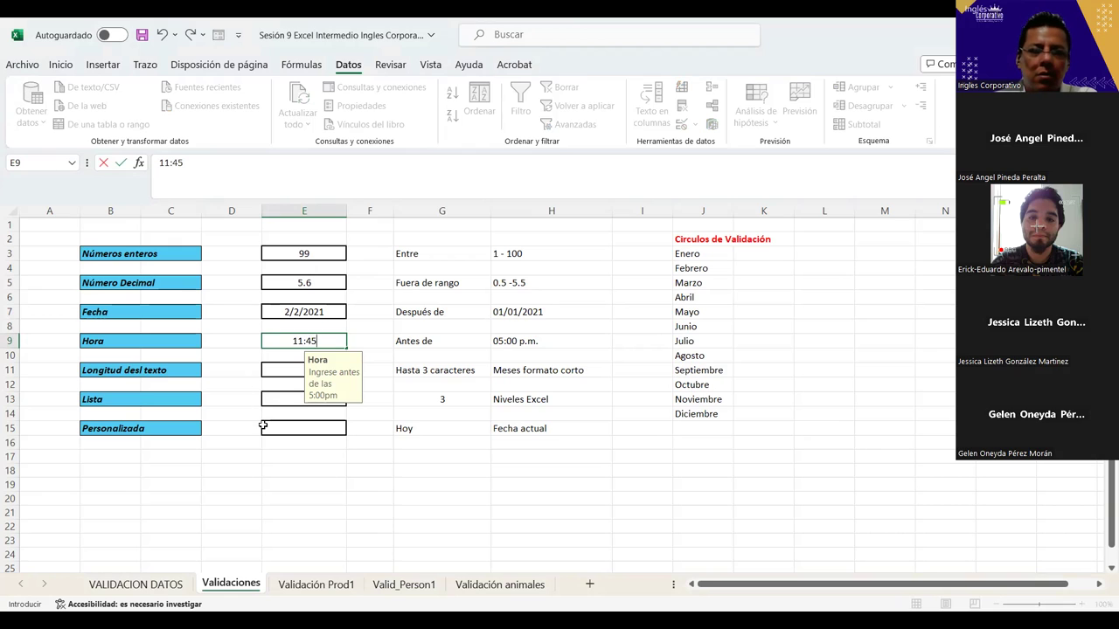
pyautogui.click(305, 445)
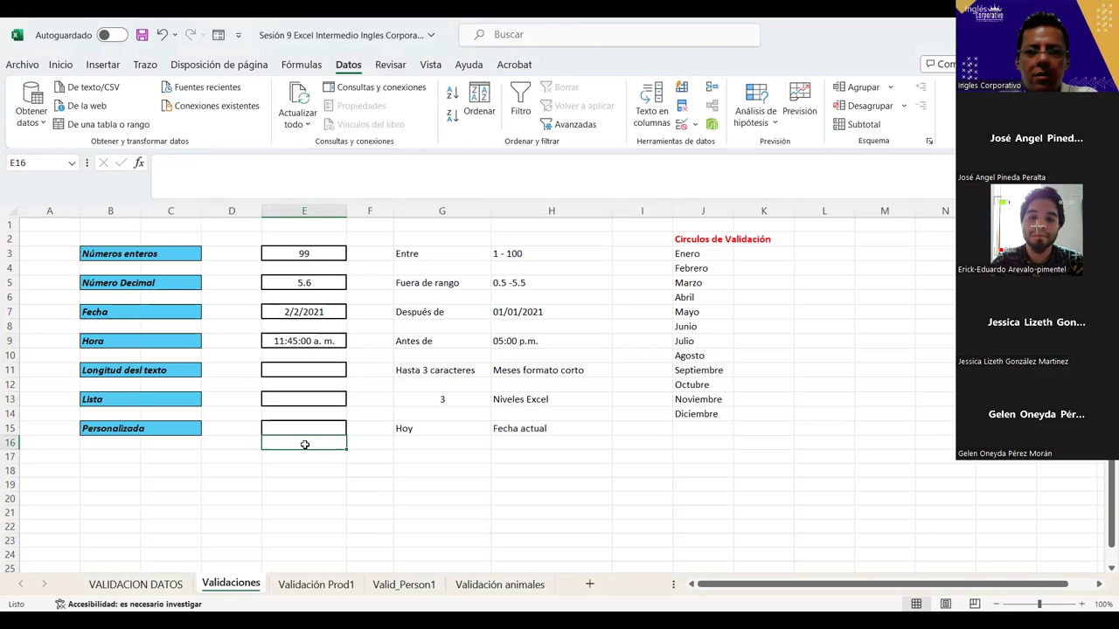
pyautogui.click(303, 341)
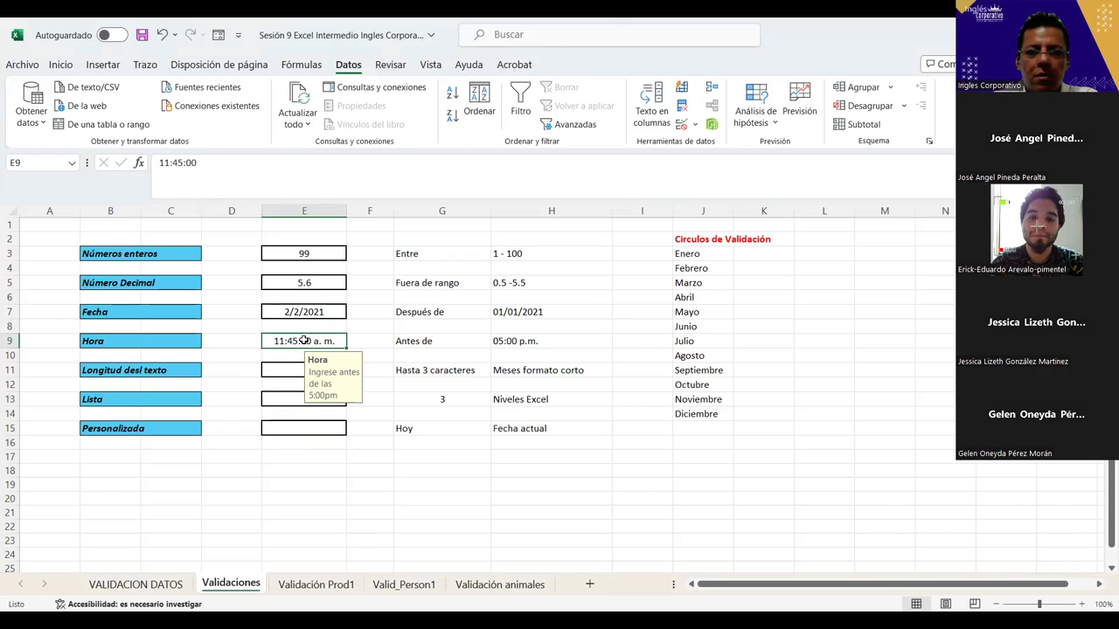
pyautogui.write('1:')
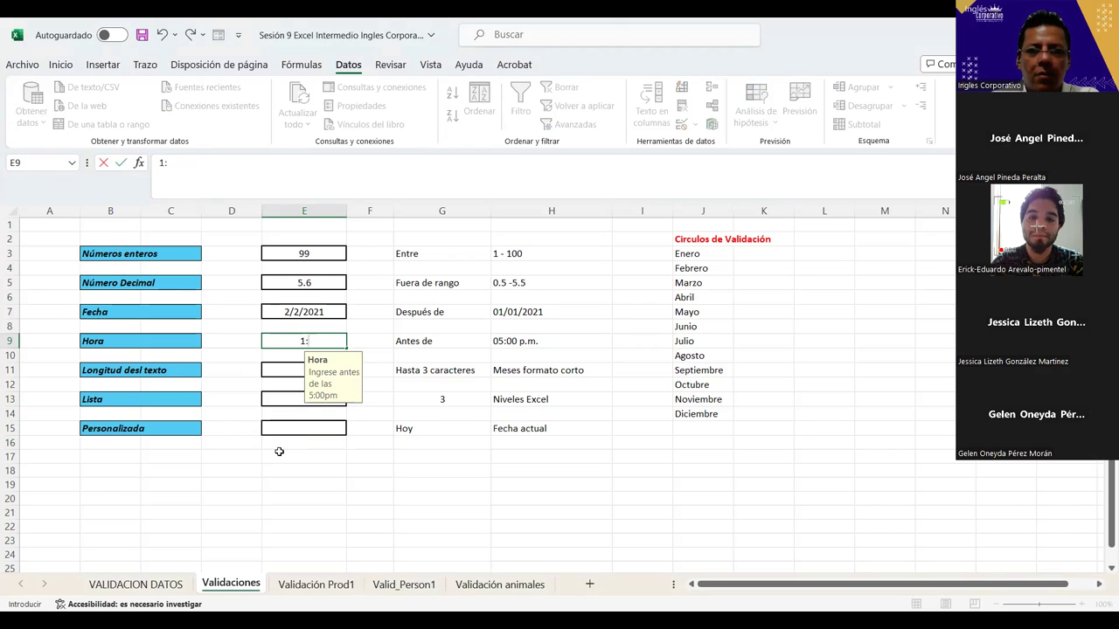
pyautogui.click(279, 452)
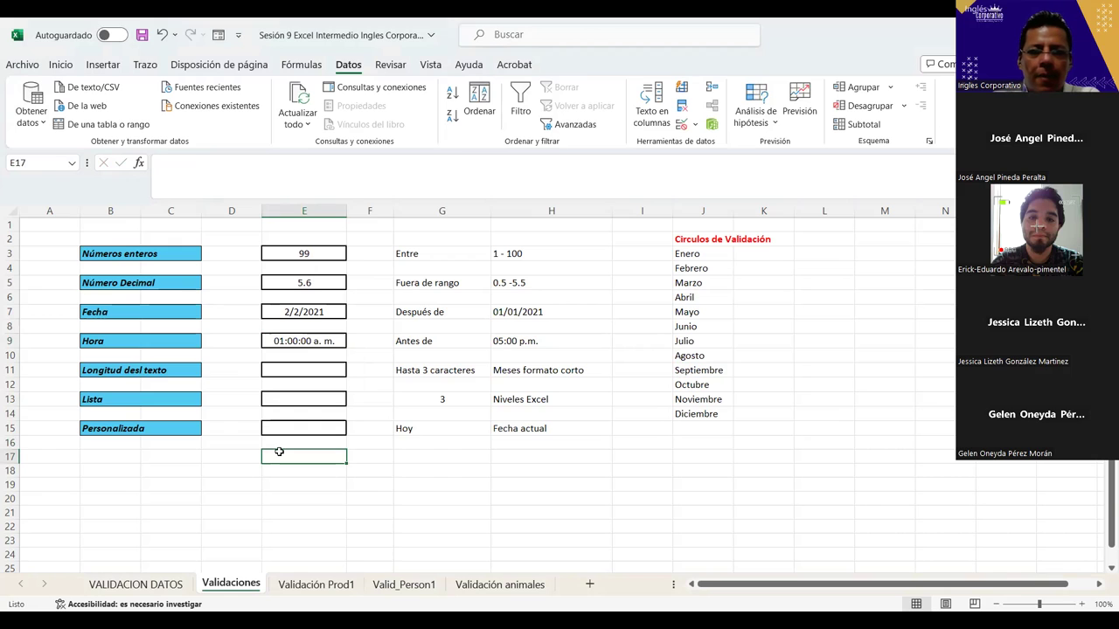
# Enter 1:00 pm and then 4:59 in E9, leaving 04:59:00 a. m.
pyautogui.click(303, 342)
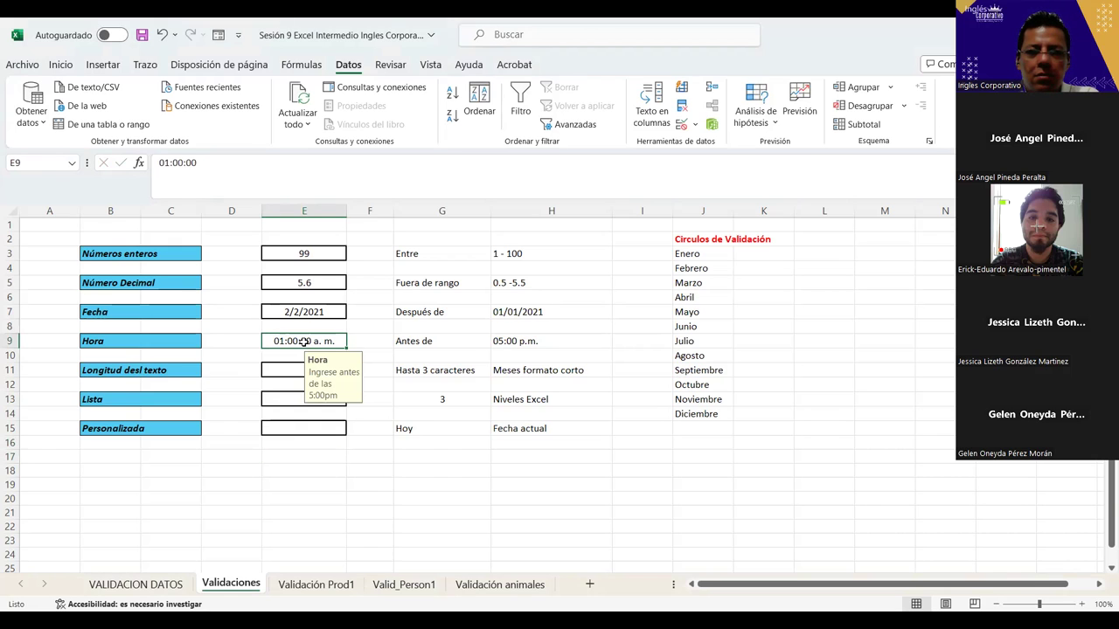
pyautogui.write('1:')
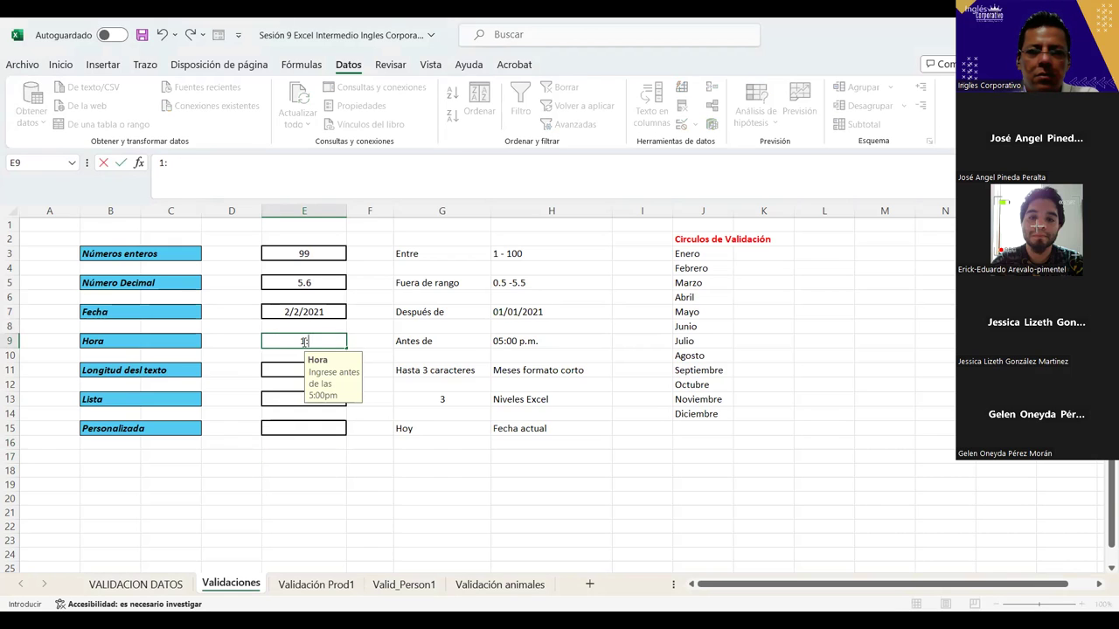
pyautogui.write('pm')
pyautogui.click(303, 343)
pyautogui.write('00')
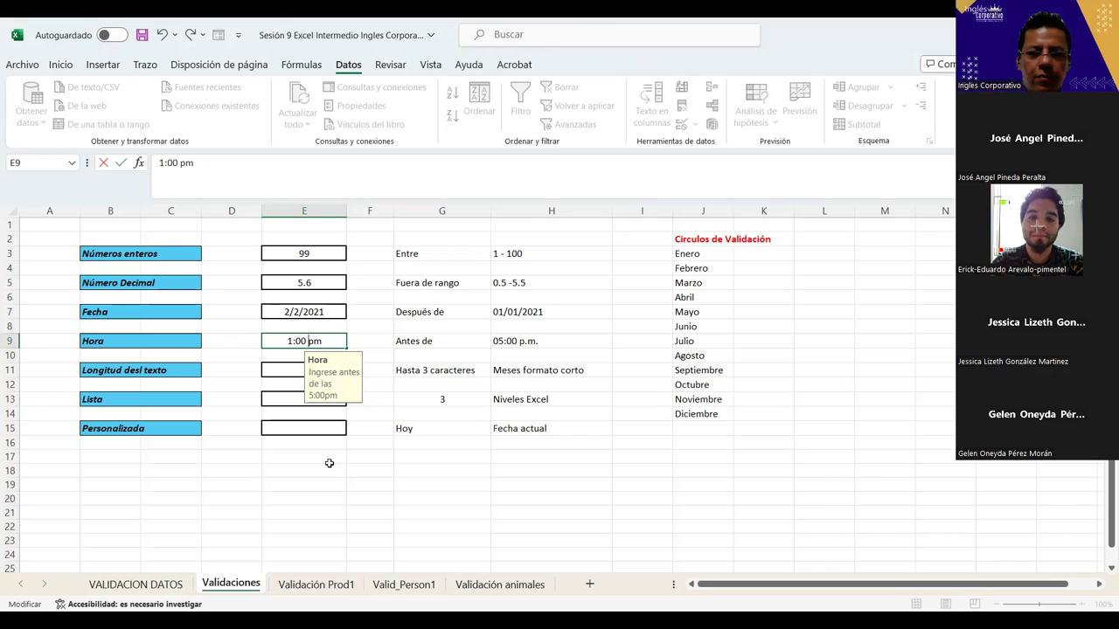
pyautogui.click(329, 464)
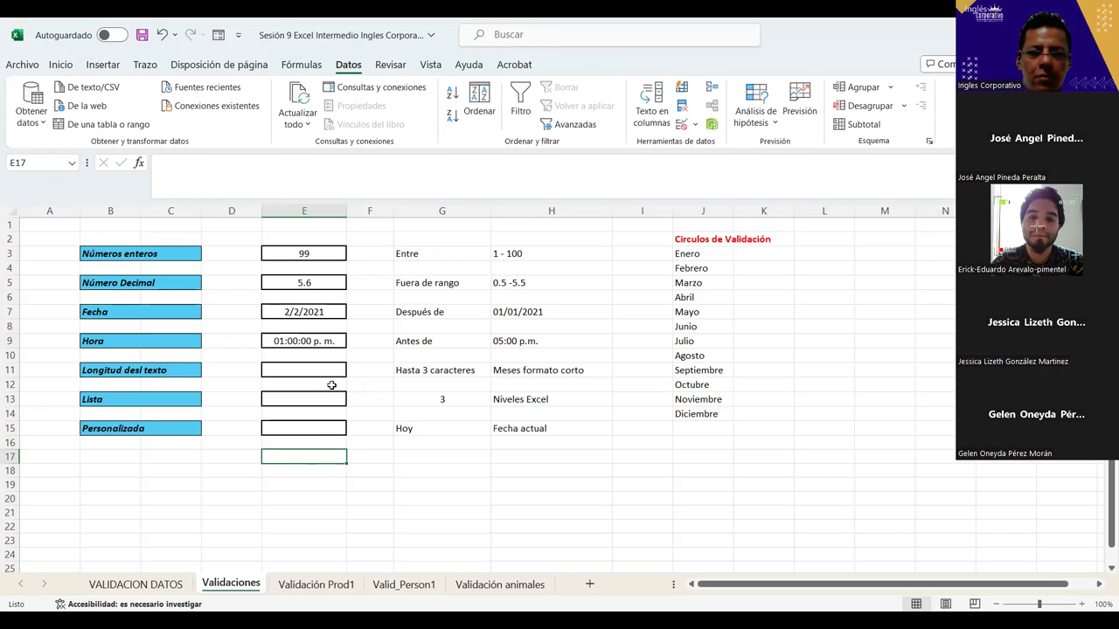
pyautogui.click(320, 341)
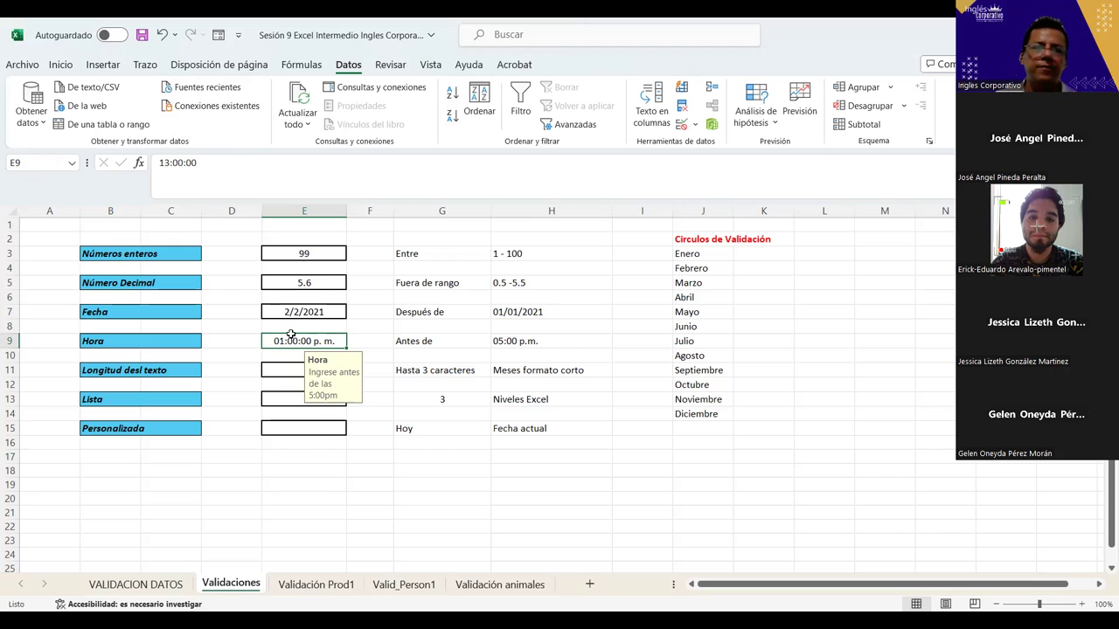
pyautogui.write('4:59')
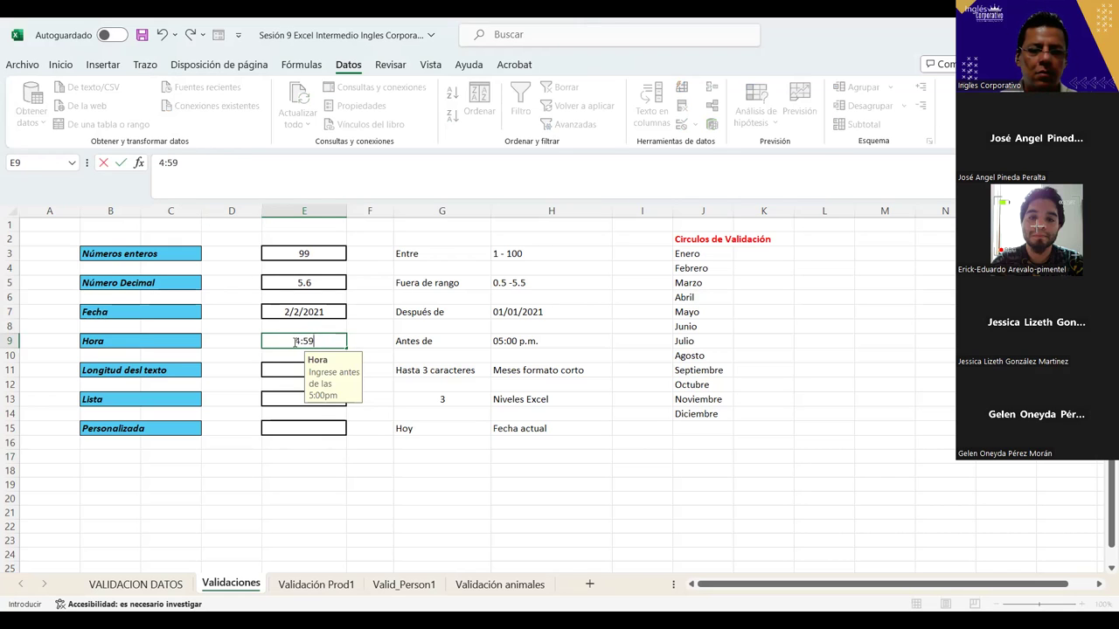
pyautogui.click(291, 452)
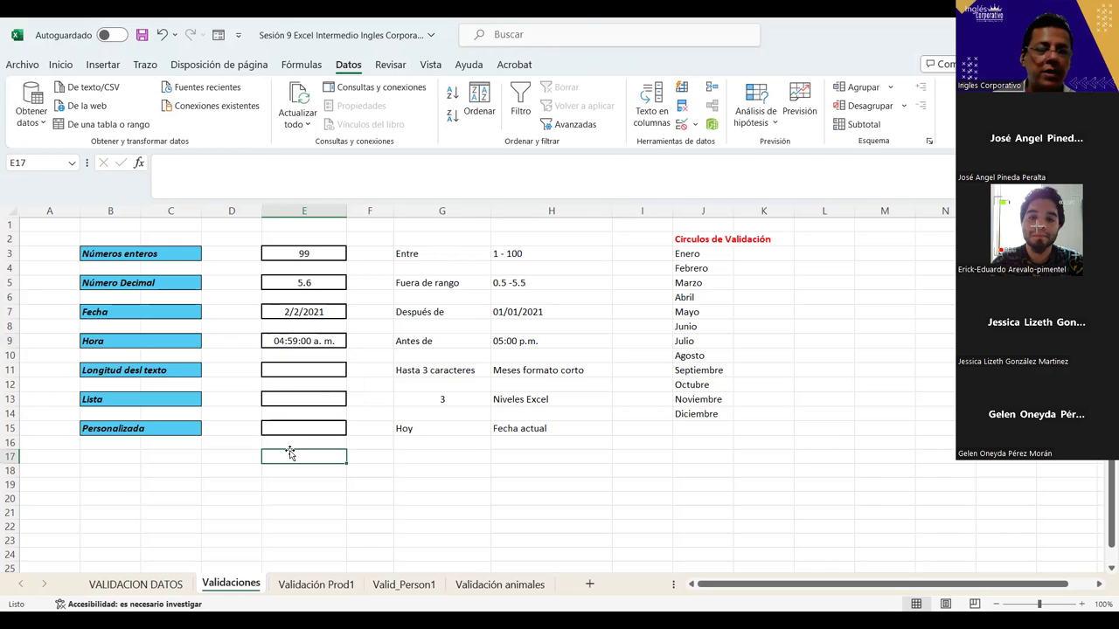
pyautogui.click(326, 343)
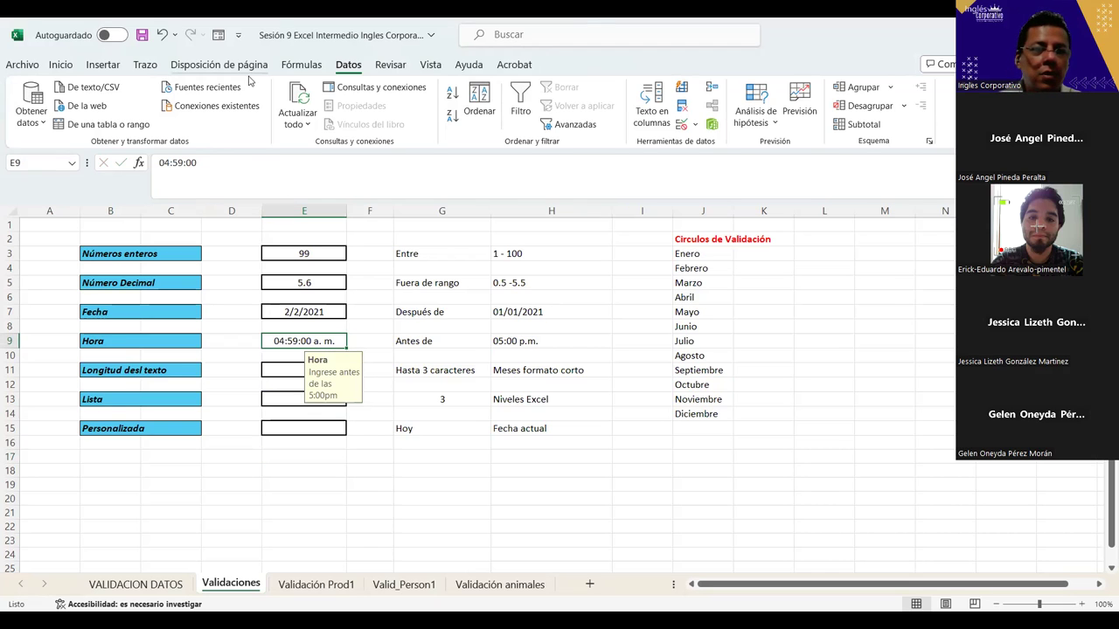
# Enter 16:59, then 17:00 (05:00:00 p. m.) in E9, and start typing 17:01.
pyautogui.click(61, 67)
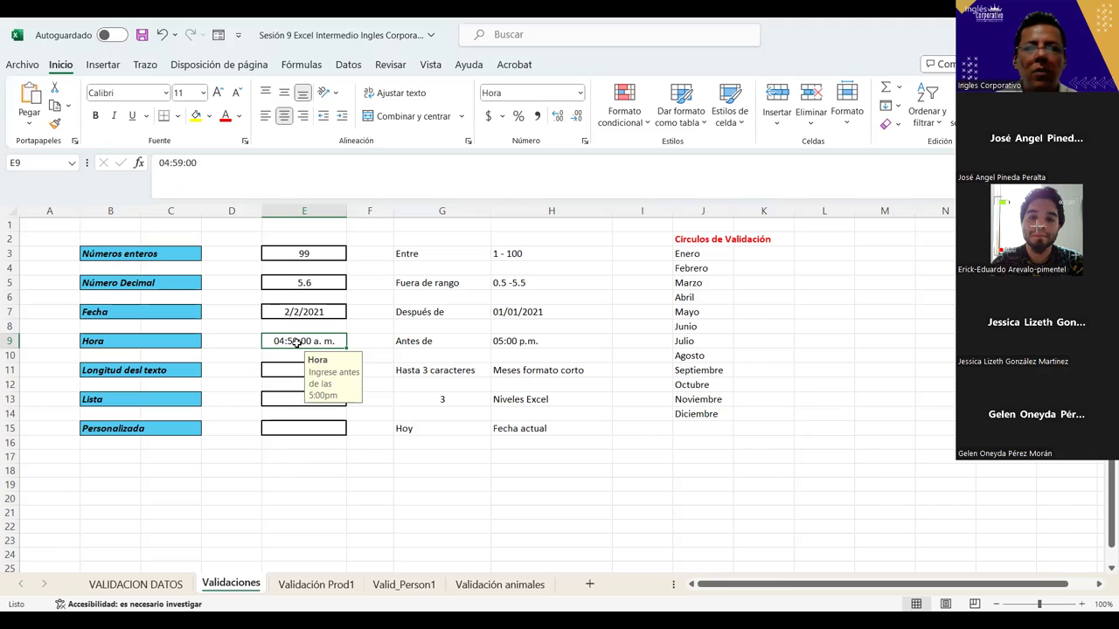
pyautogui.write('16:')
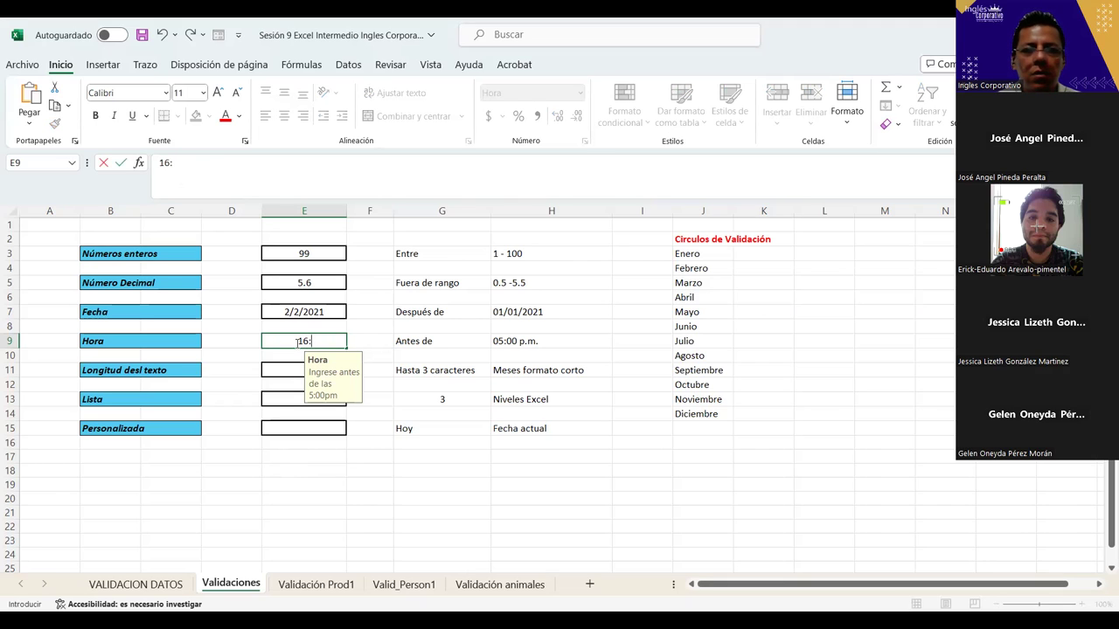
pyautogui.write('59')
pyautogui.click(314, 470)
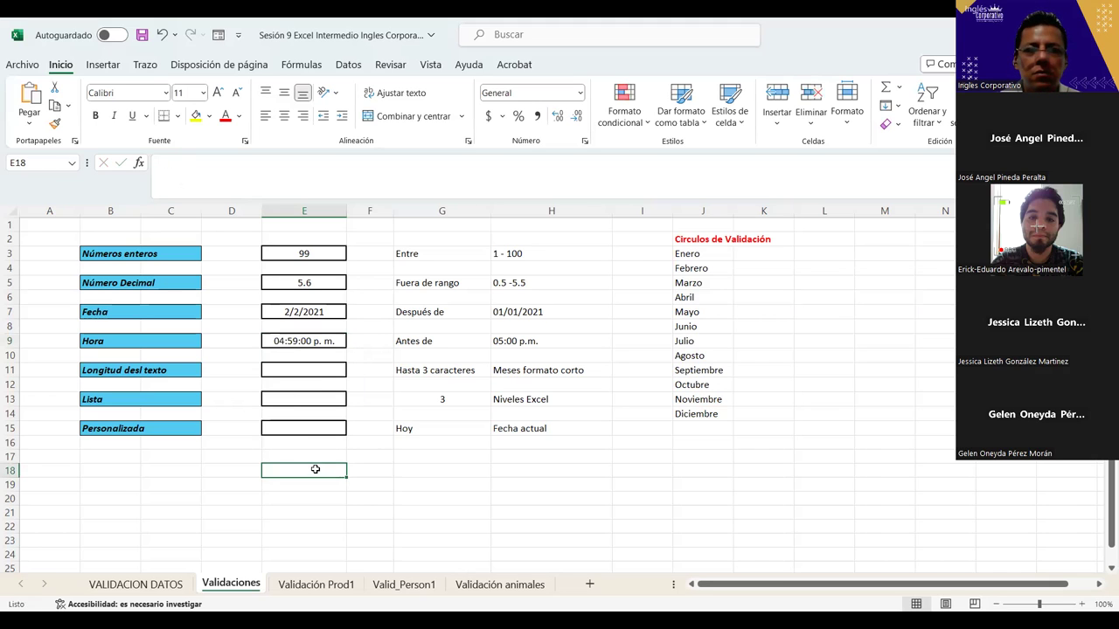
pyautogui.click(310, 340)
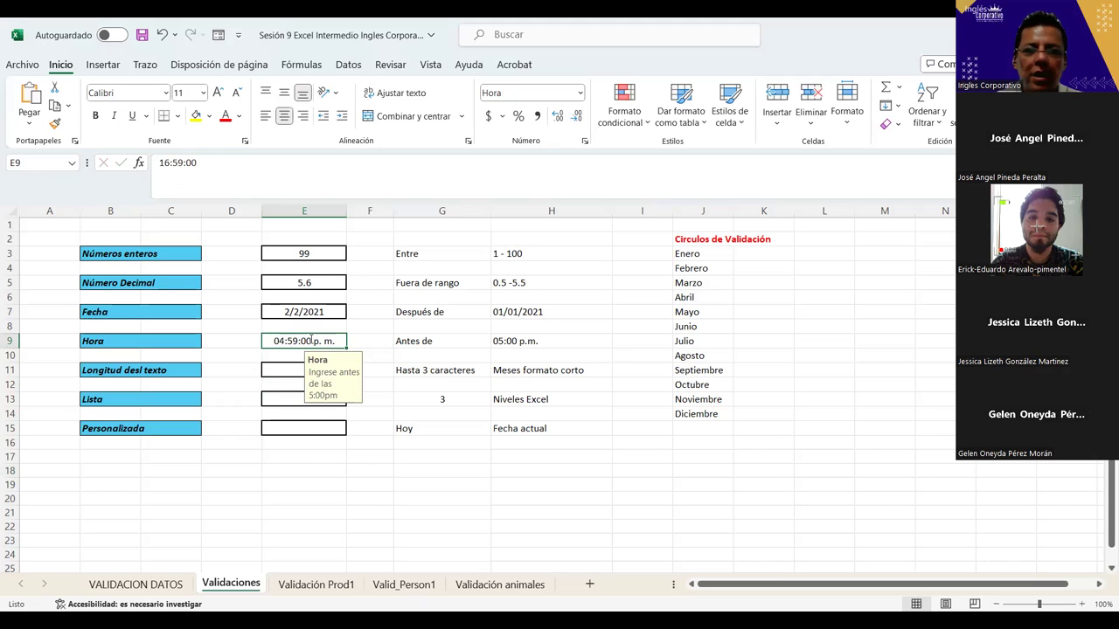
pyautogui.write('15:')
pyautogui.press('BackSpace')
pyautogui.press('BackSpace')
pyautogui.write('7:')
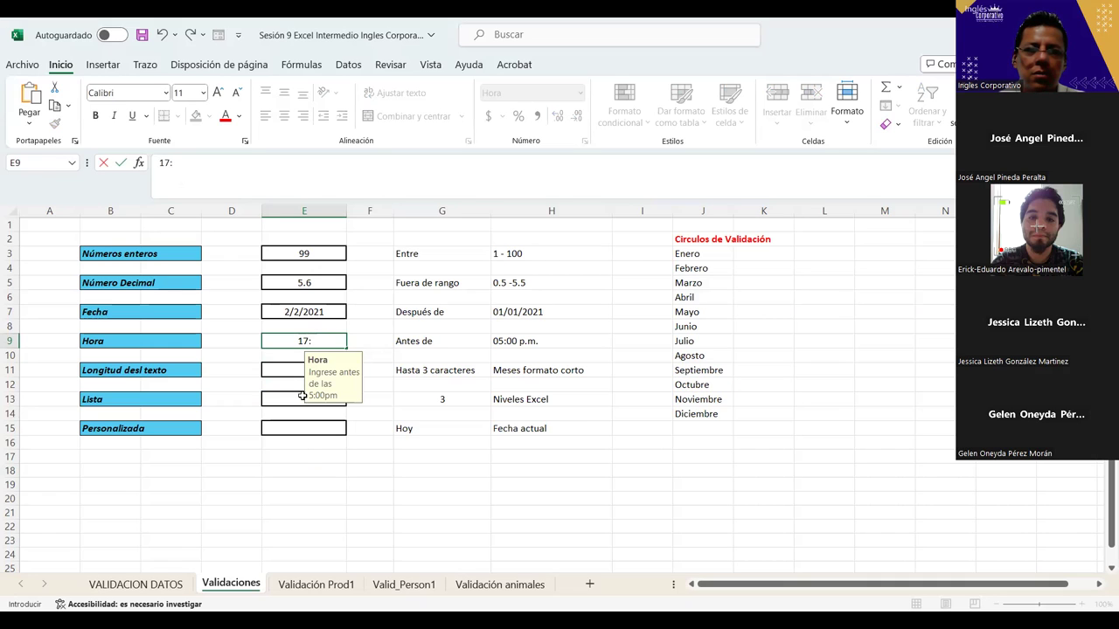
pyautogui.click(307, 457)
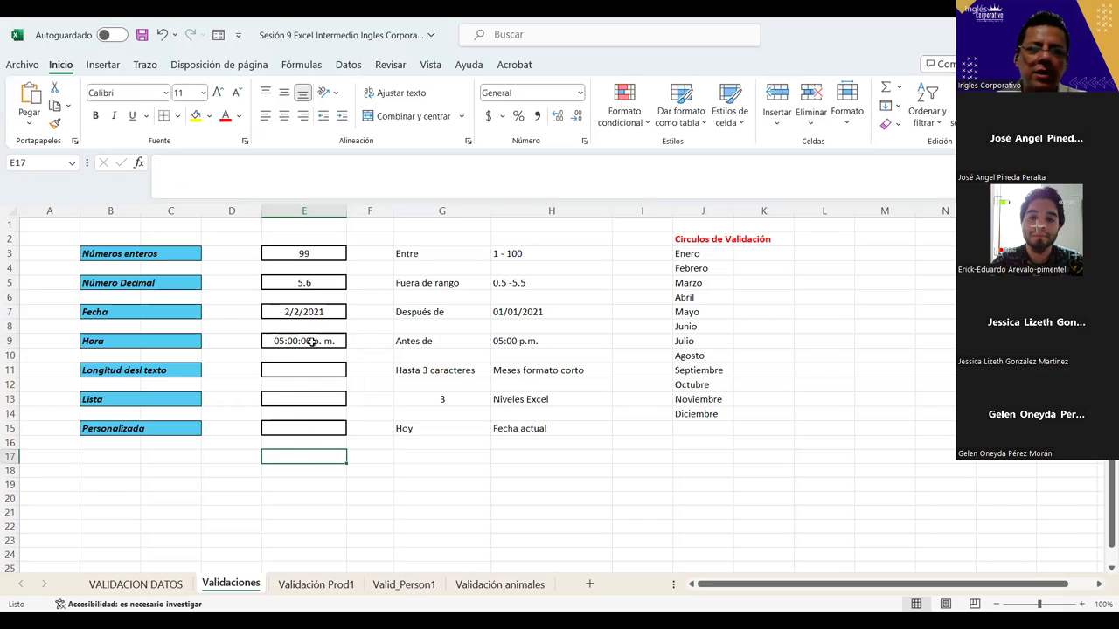
pyautogui.click(311, 342)
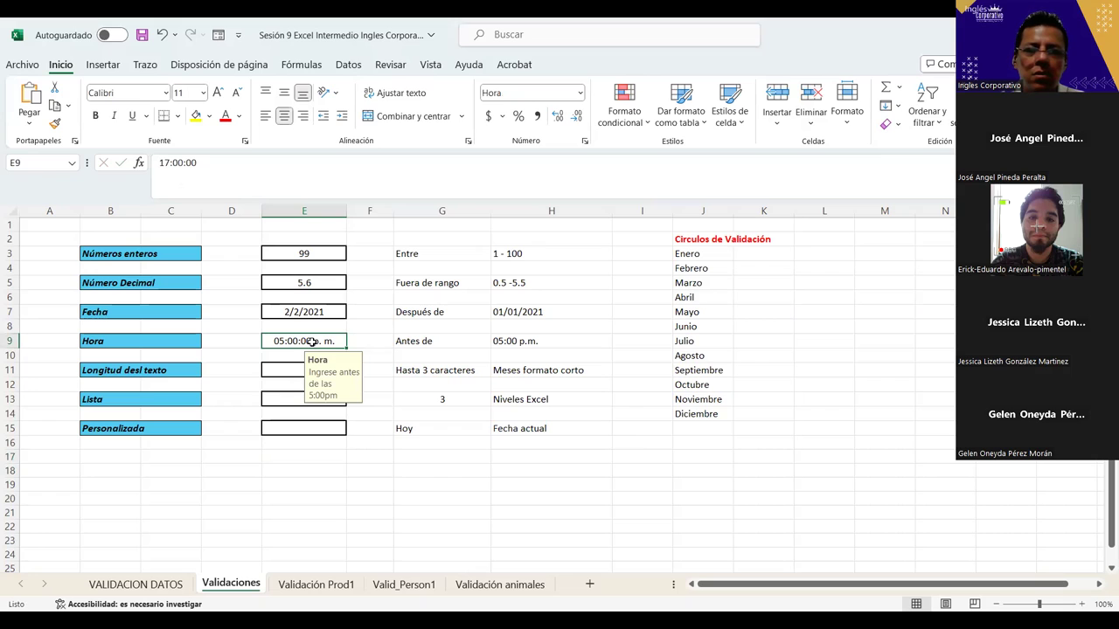
pyautogui.write('17:01')
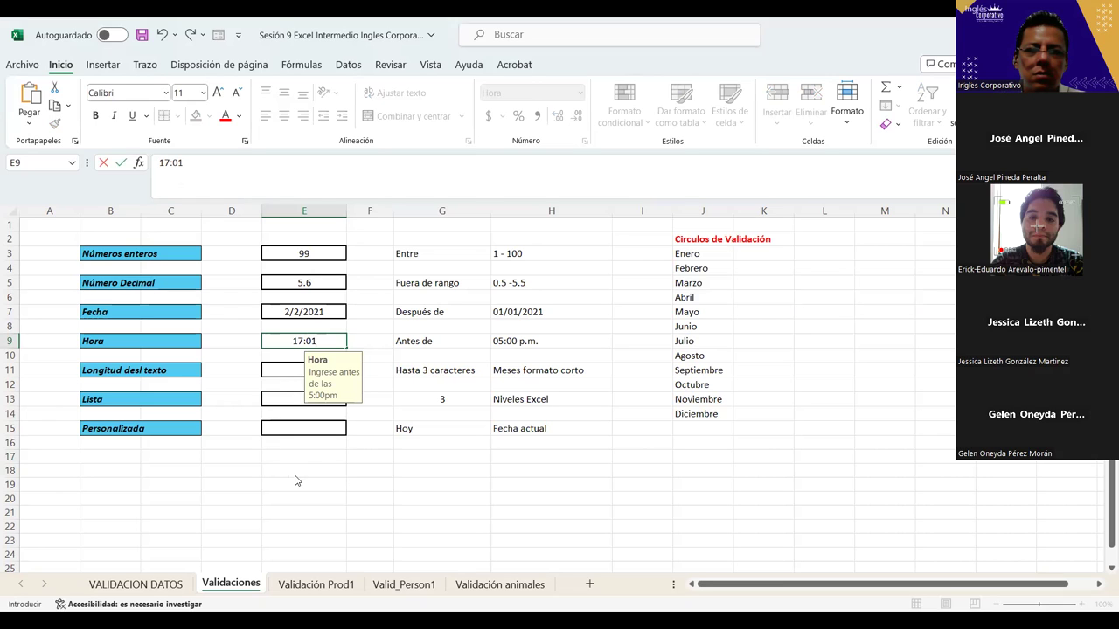
pyautogui.press('Return')
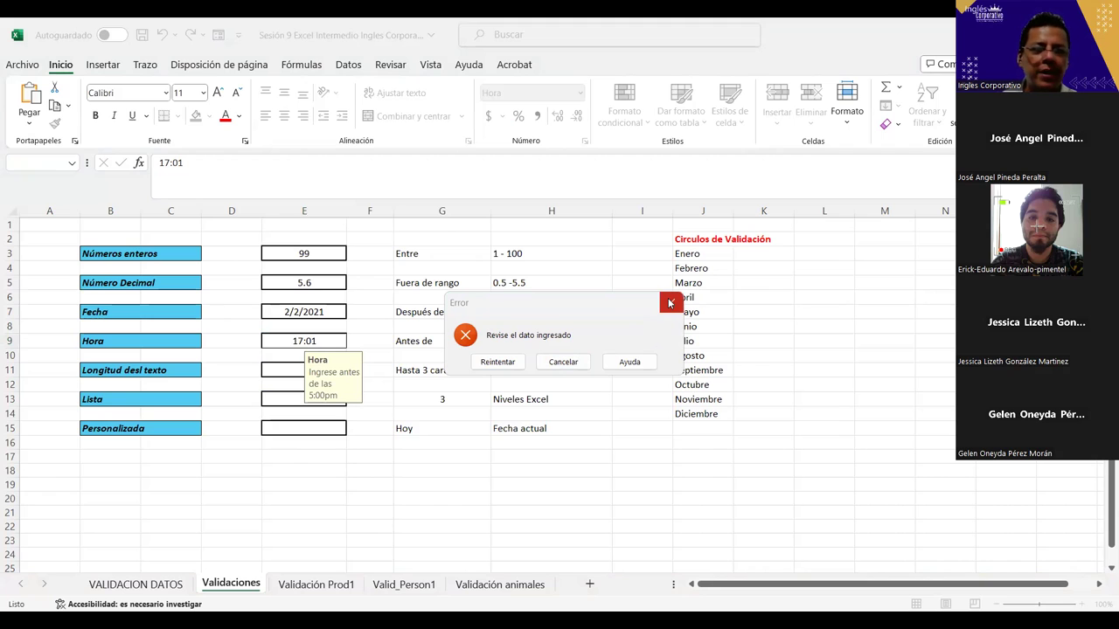
pyautogui.click(507, 358)
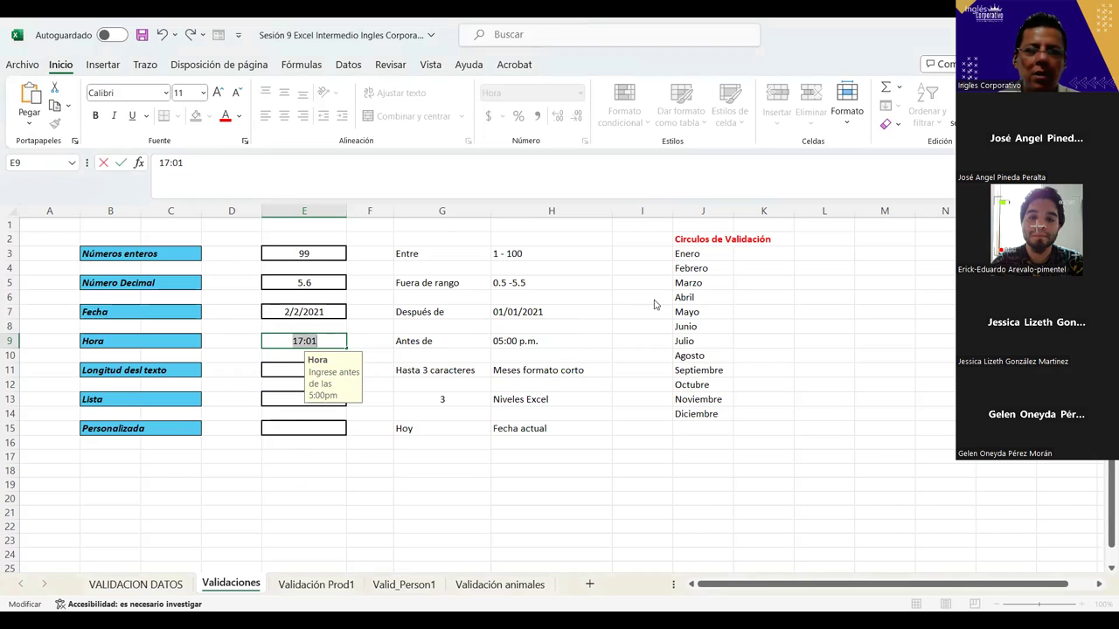
pyautogui.press('Return')
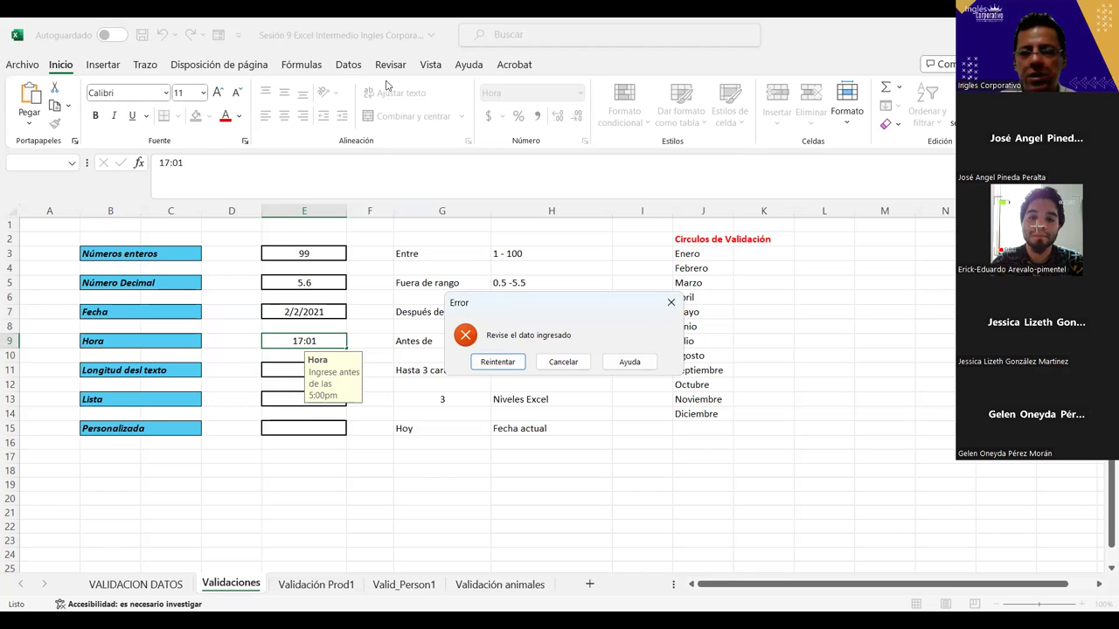
pyautogui.click(315, 310)
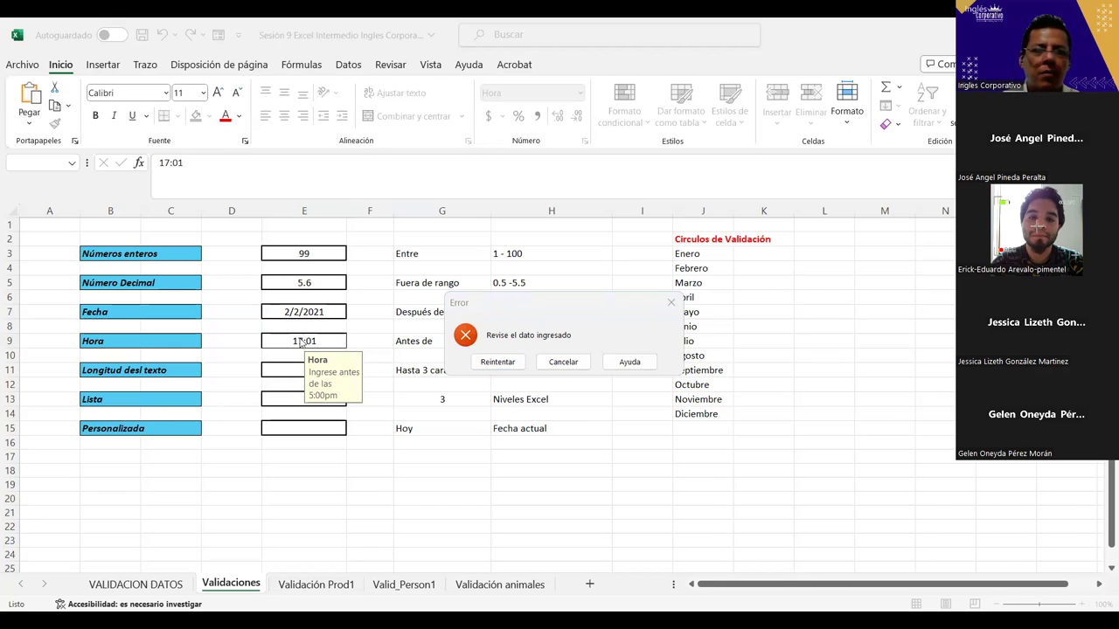
pyautogui.click(300, 342)
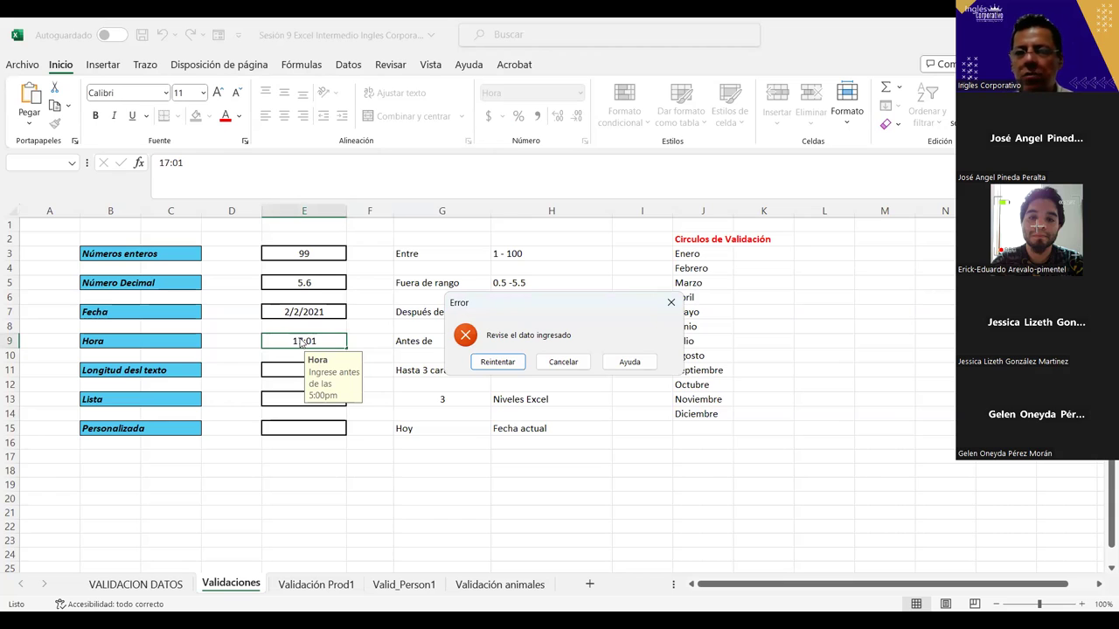
pyautogui.click(504, 363)
pyautogui.press('BackSpace')
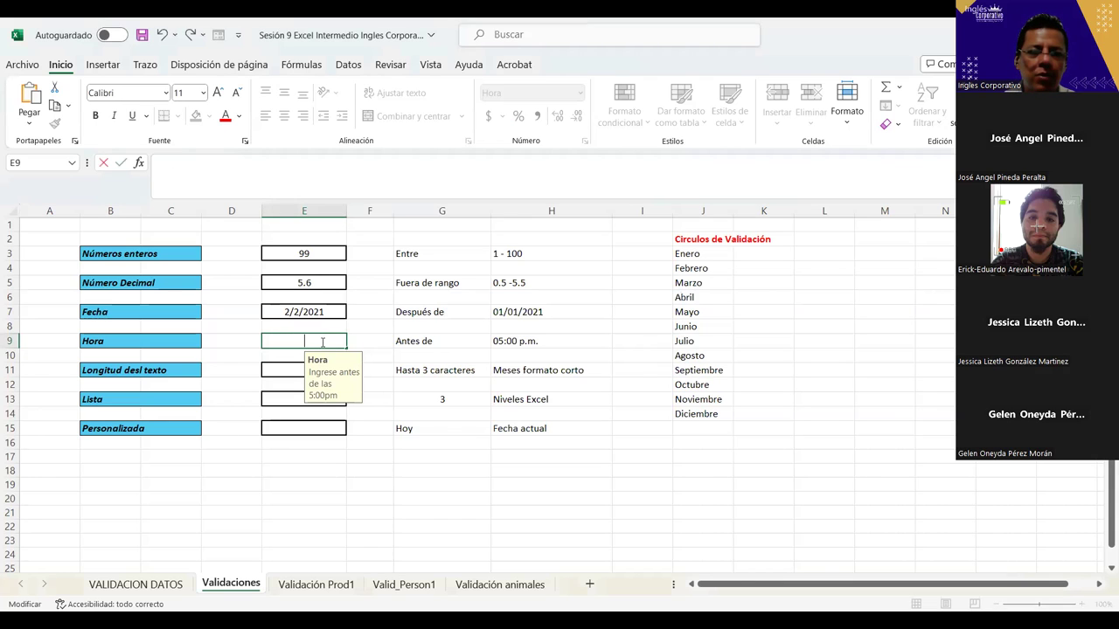
pyautogui.write('18:')
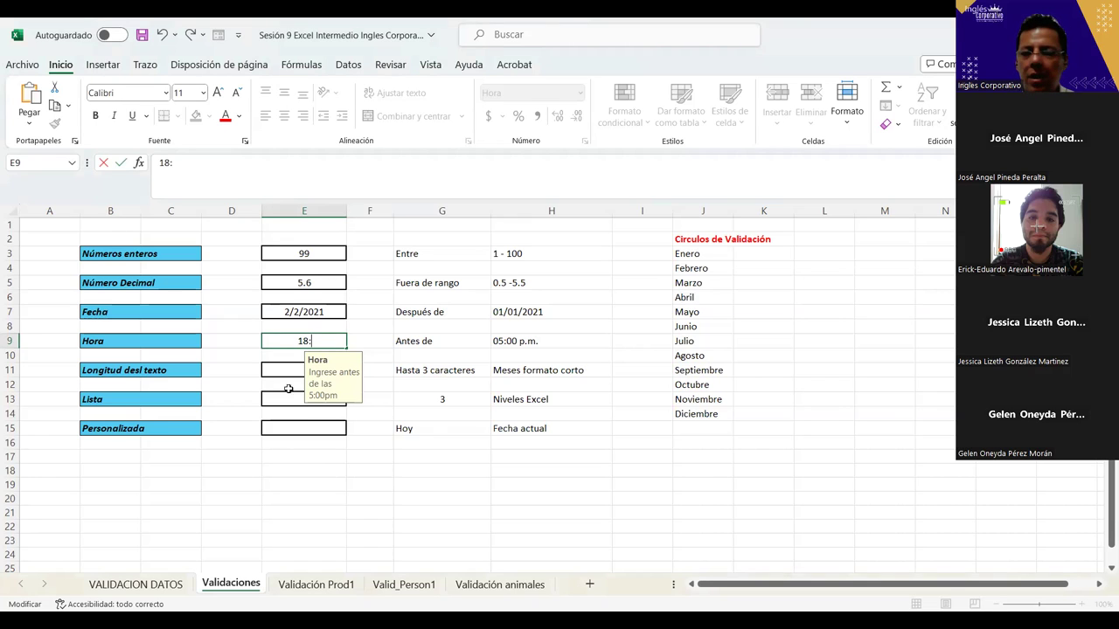
pyautogui.click(663, 303)
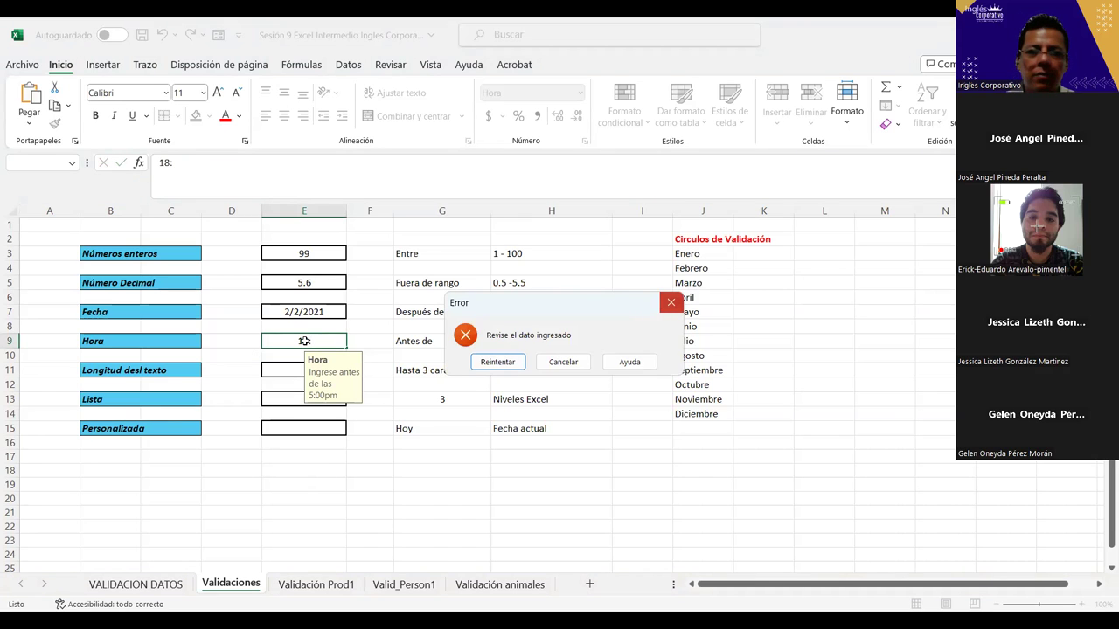
pyautogui.press('Escape')
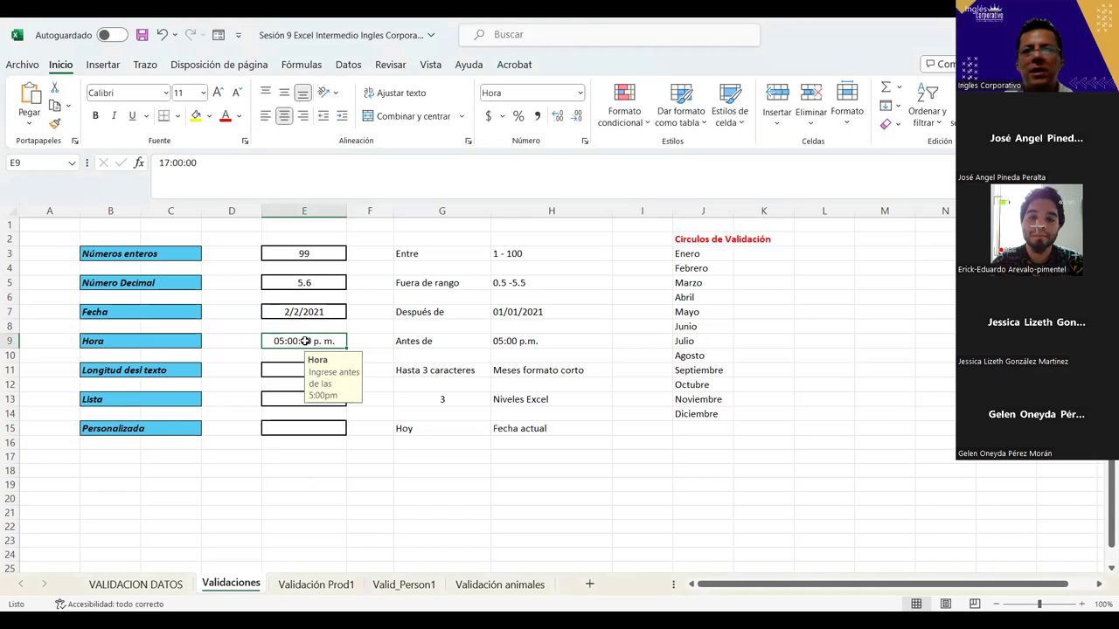
# Enter 15:00 in the Hora cell E9 so it shows 03:00:00 p. m.
pyautogui.write('1')
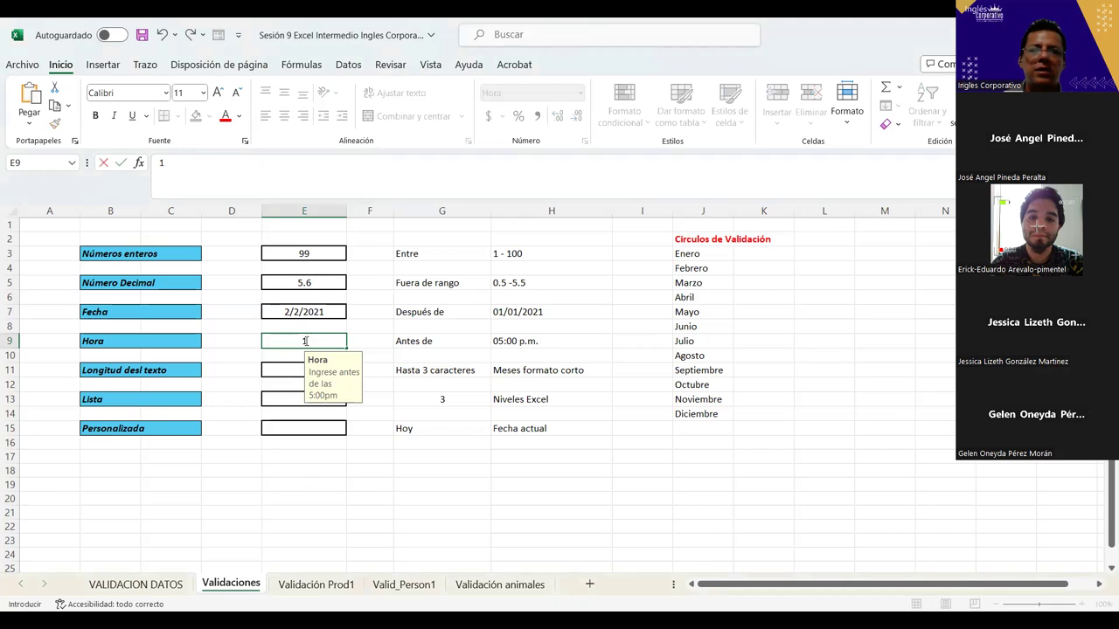
pyautogui.write('5')
pyautogui.write(':')
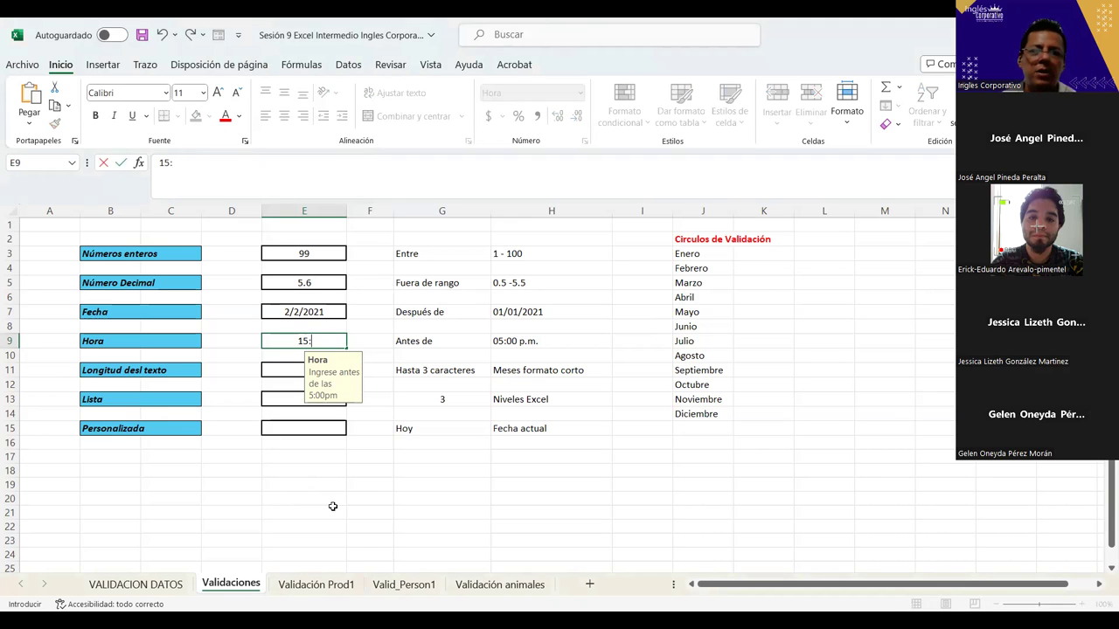
pyautogui.click(333, 509)
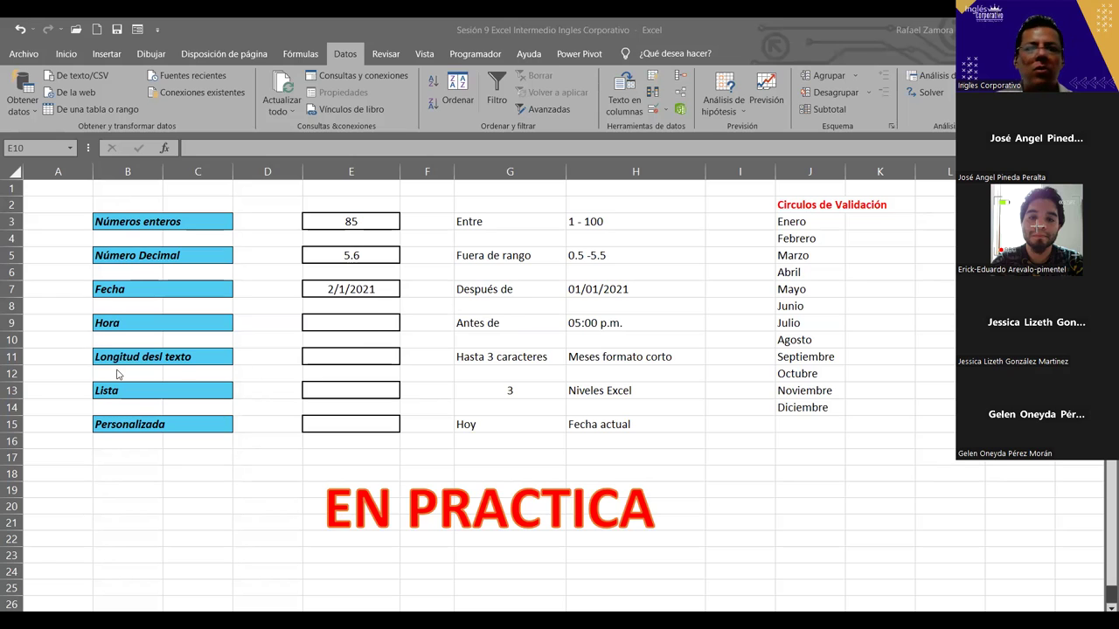
# Correct the B11 label from 'Longitud desl texto' to 'Longitud del texto'.
pyautogui.doubleClick(142, 360)
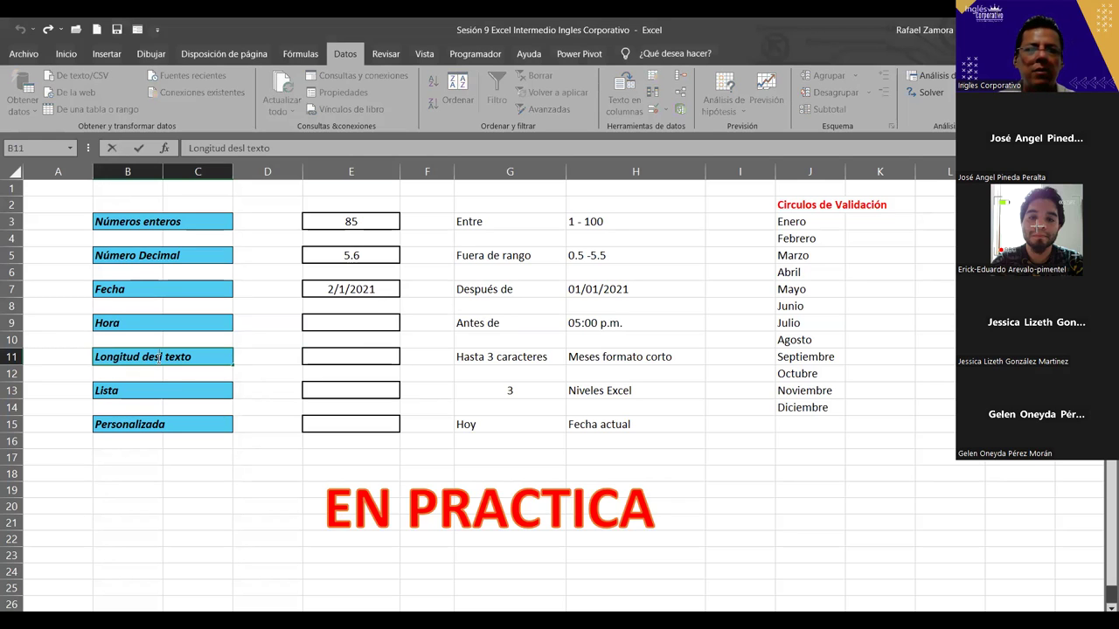
pyautogui.press('BackSpace')
pyautogui.press('Return')
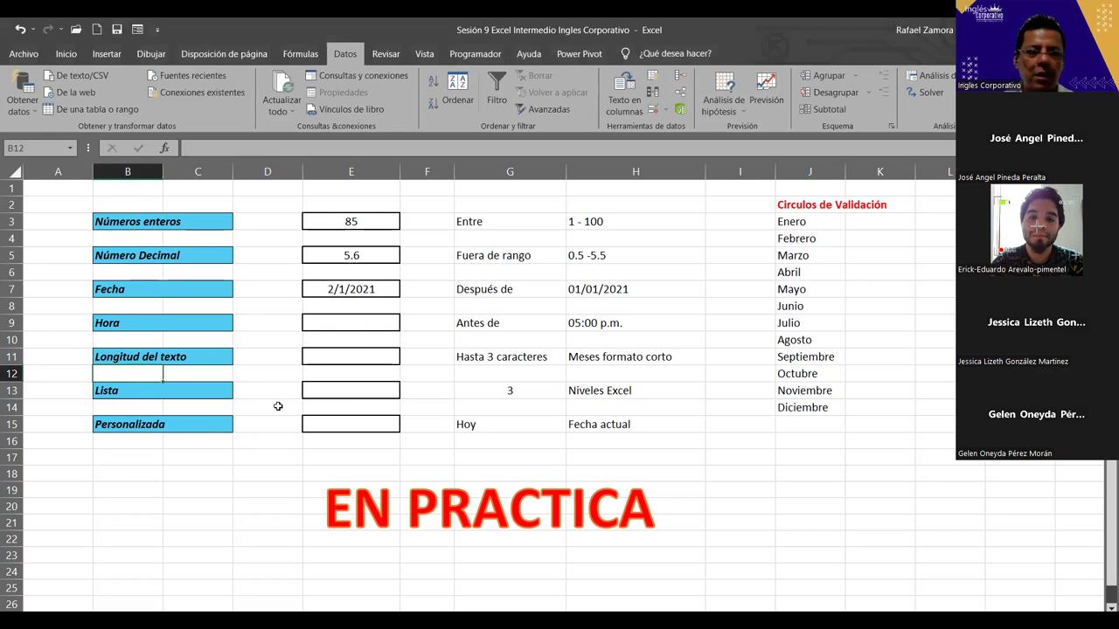
pyautogui.click(382, 355)
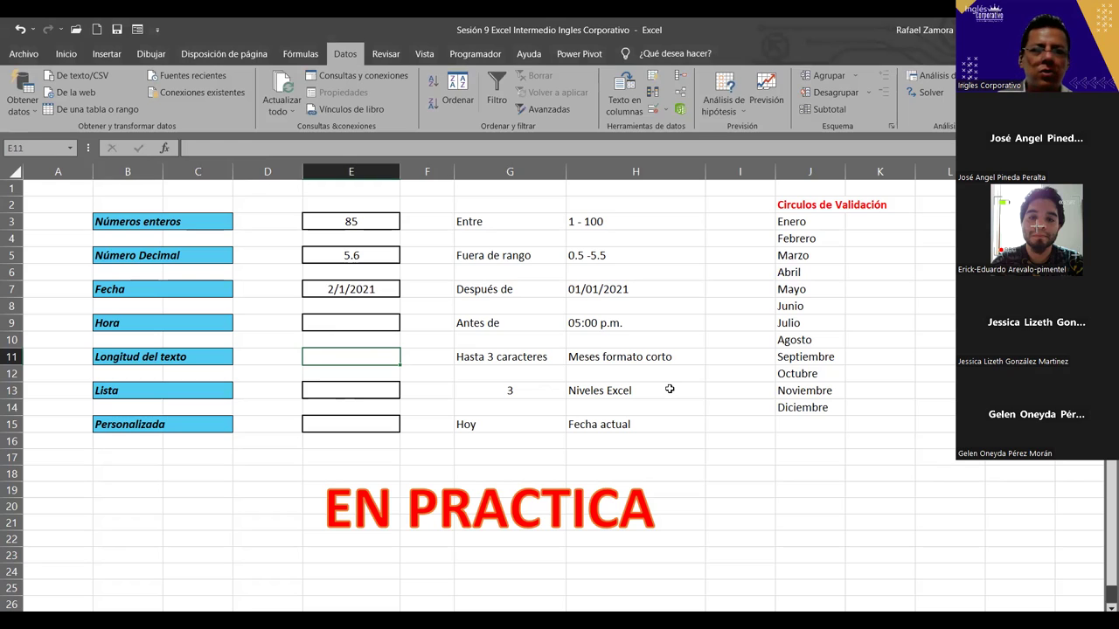
# Move the EN PRACTICA banner down-left to rows 19-22 and open Data Validation for E11.
pyautogui.click(598, 505)
pyautogui.moveTo(592, 472)
pyautogui.mouseDown()
pyautogui.moveTo(328, 487)
pyautogui.moveTo(355, 488)
pyautogui.mouseUp()
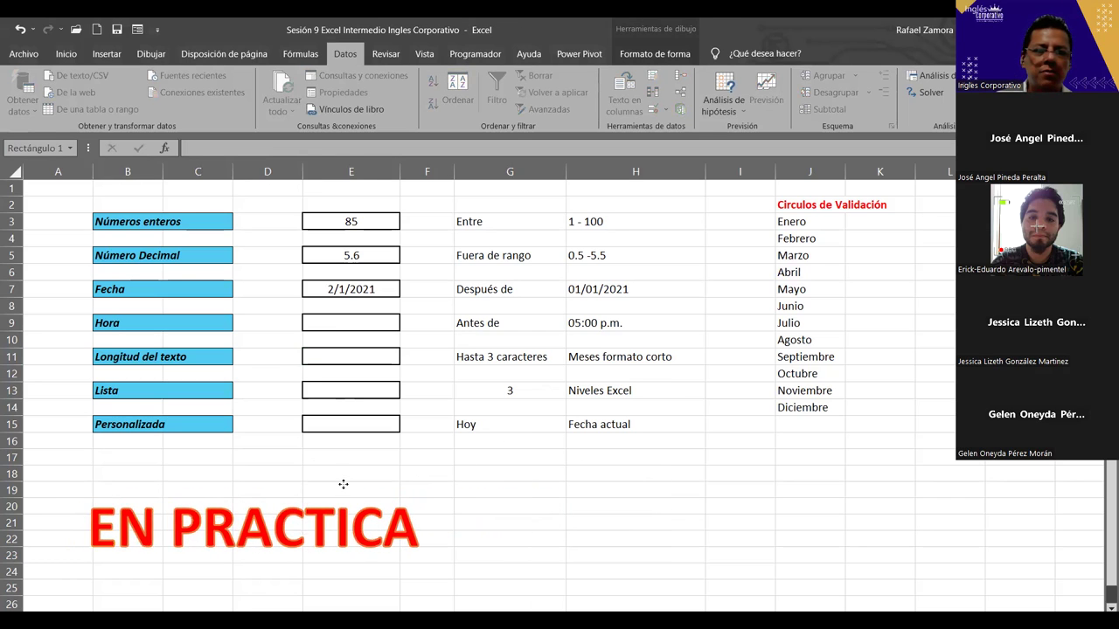
pyautogui.click(772, 456)
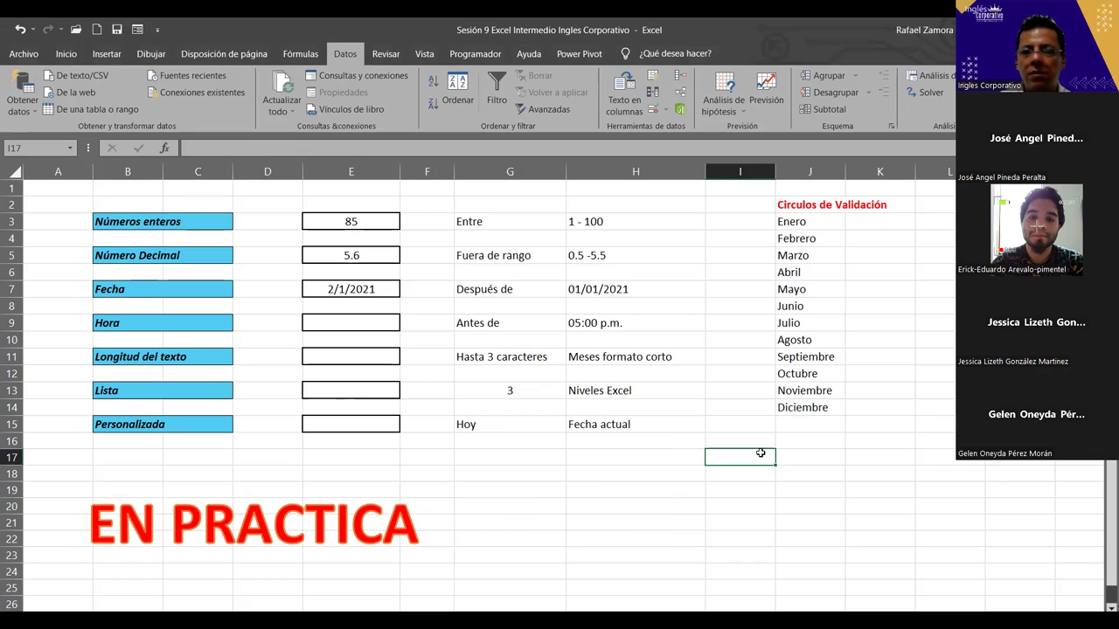
pyautogui.click(371, 360)
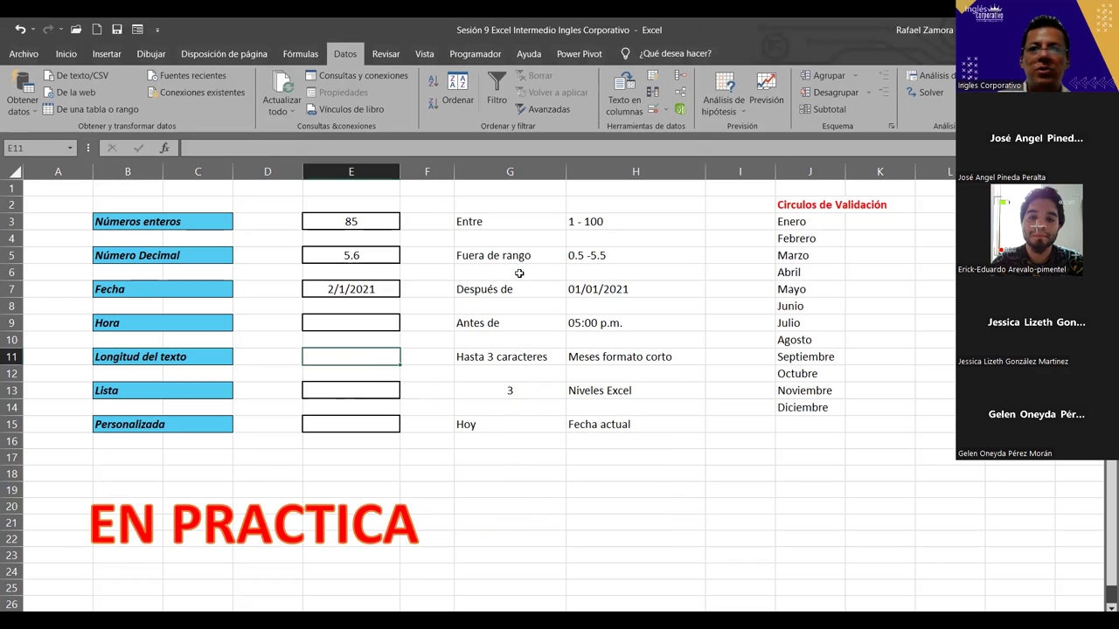
pyautogui.click(653, 108)
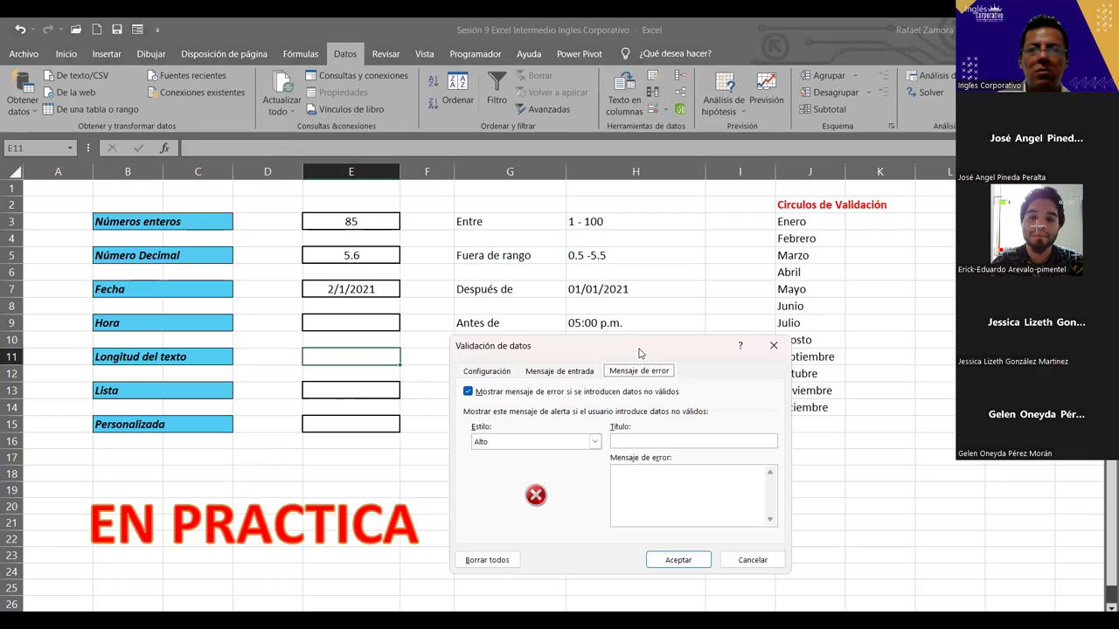
# Set E11 to allow text length greater than or equal to 3.
pyautogui.moveTo(639, 353); pyautogui.dragTo(638, 224)
pyautogui.click(489, 242)
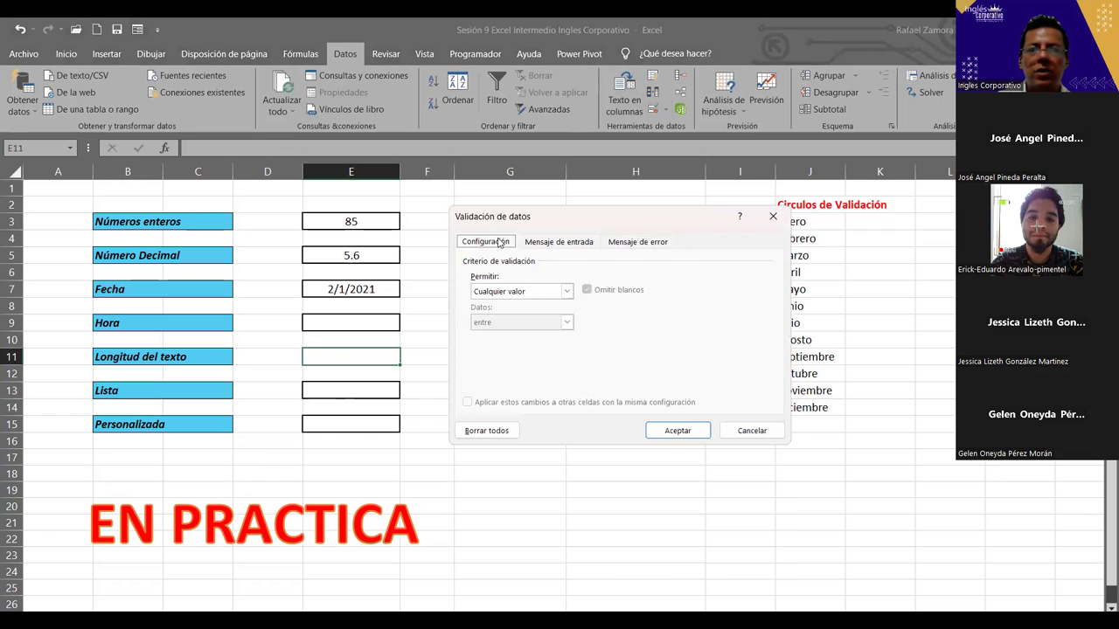
pyautogui.click(565, 292)
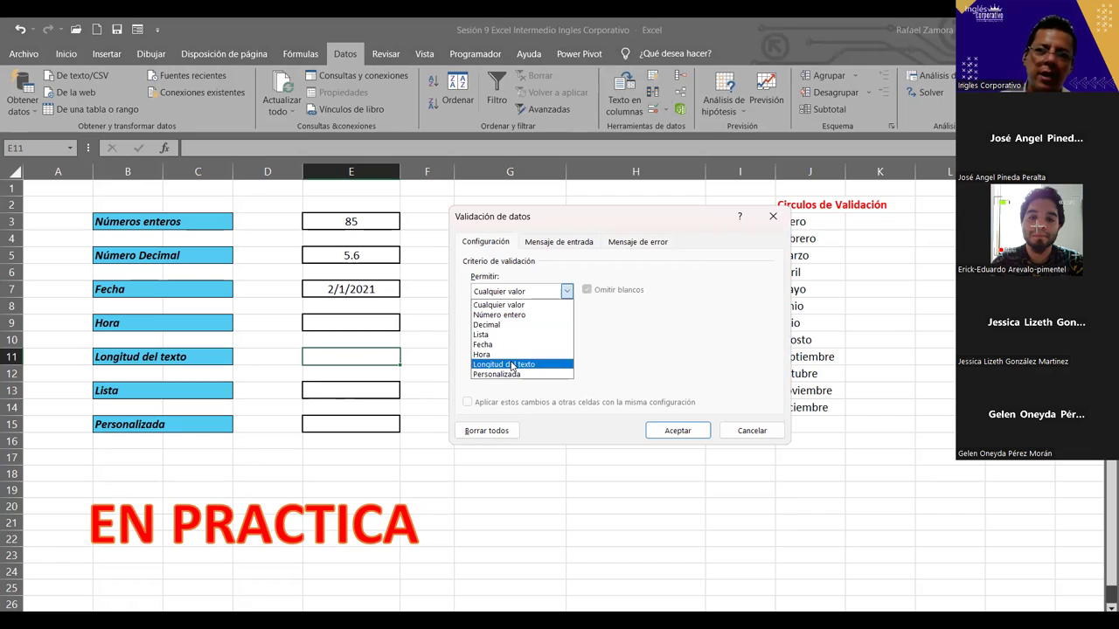
pyautogui.press('Return')
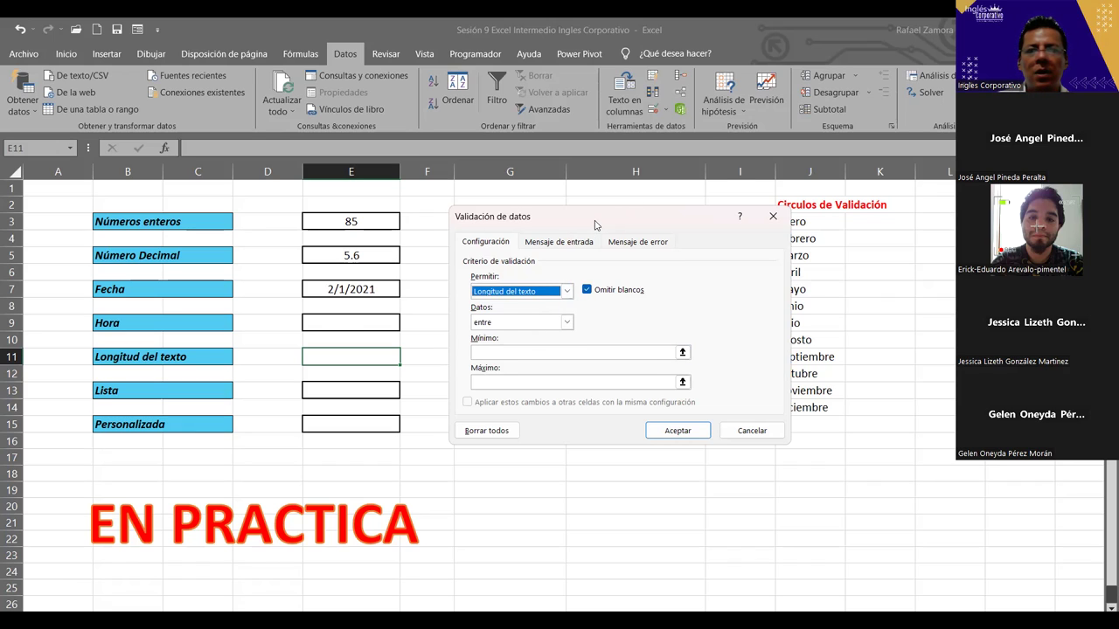
pyautogui.moveTo(595, 225); pyautogui.dragTo(601, 234)
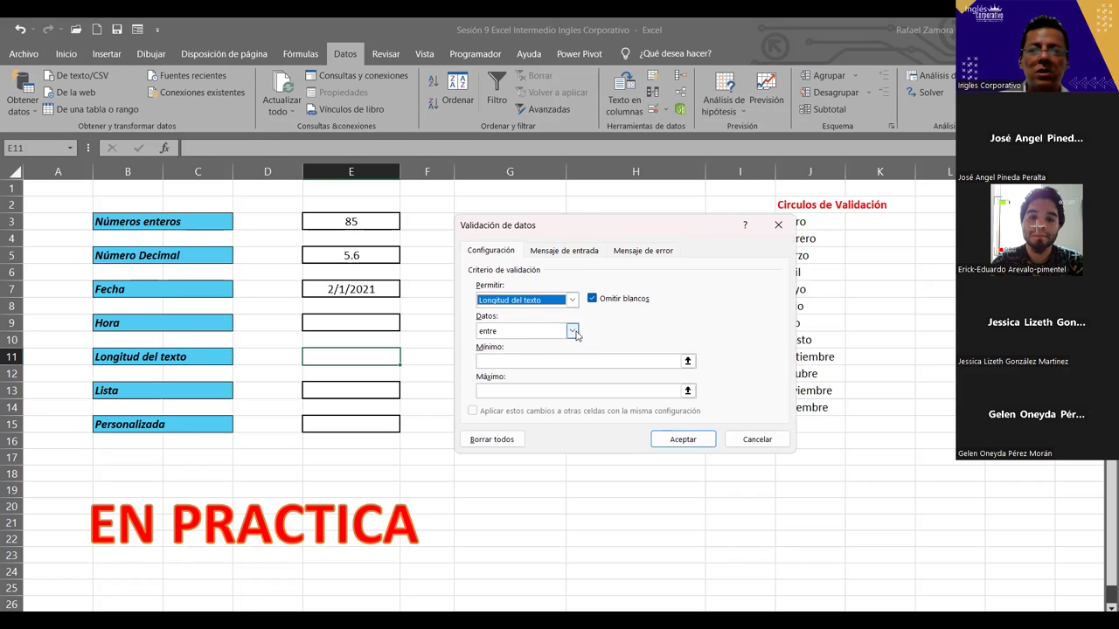
pyautogui.click(572, 331)
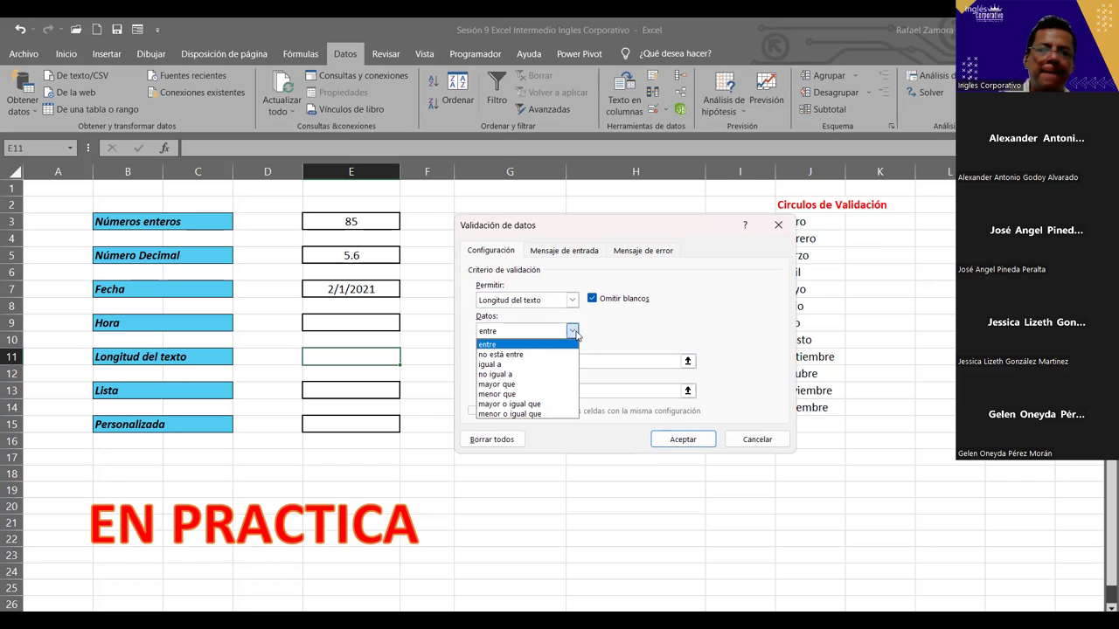
pyautogui.click(540, 405)
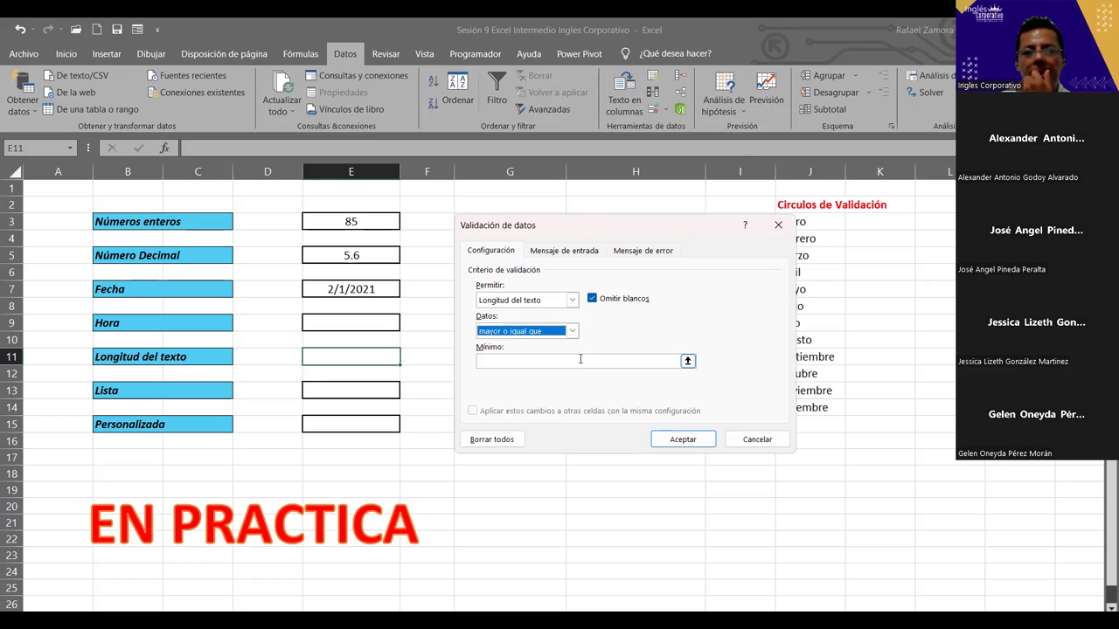
pyautogui.click(579, 359)
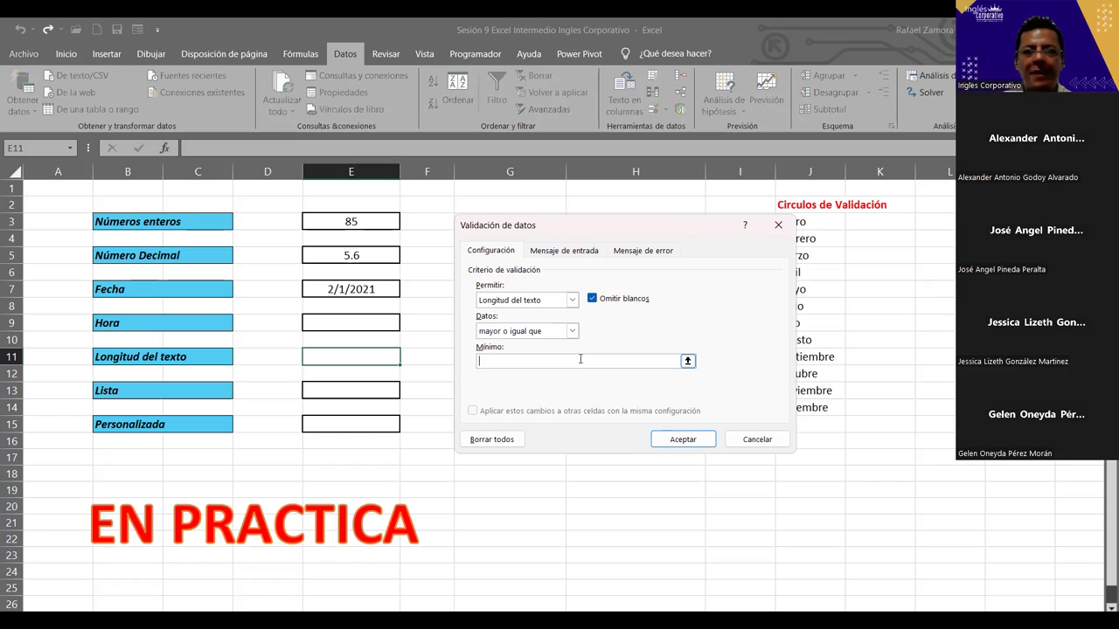
pyautogui.write('3')
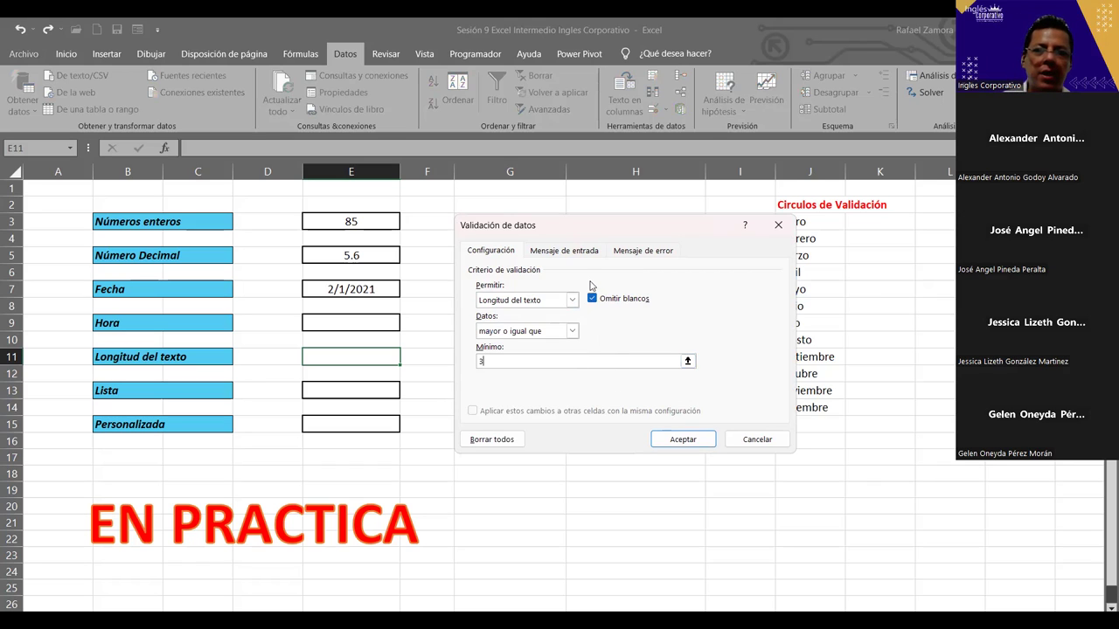
# Add the input message titled 'MES' reading 'Ingrese mes en formato corto'.
pyautogui.click(582, 252)
pyautogui.click(555, 319)
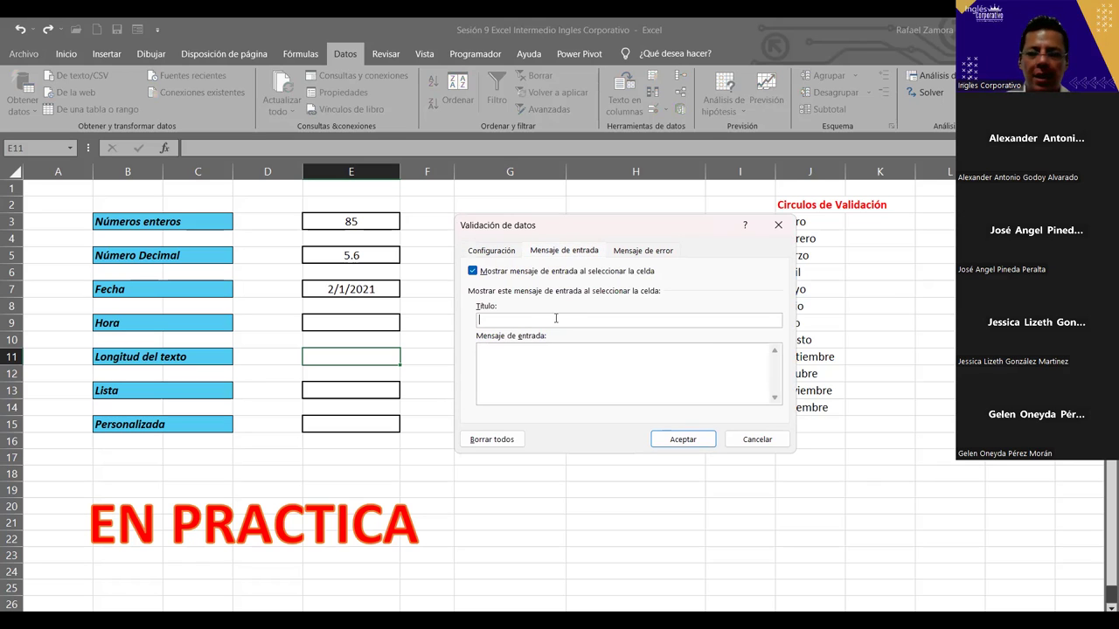
pyautogui.write('Lon')
pyautogui.press('BackSpace')
pyautogui.press('BackSpace')
pyautogui.press('BackSpace')
pyautogui.write('MES')
pyautogui.click(539, 385)
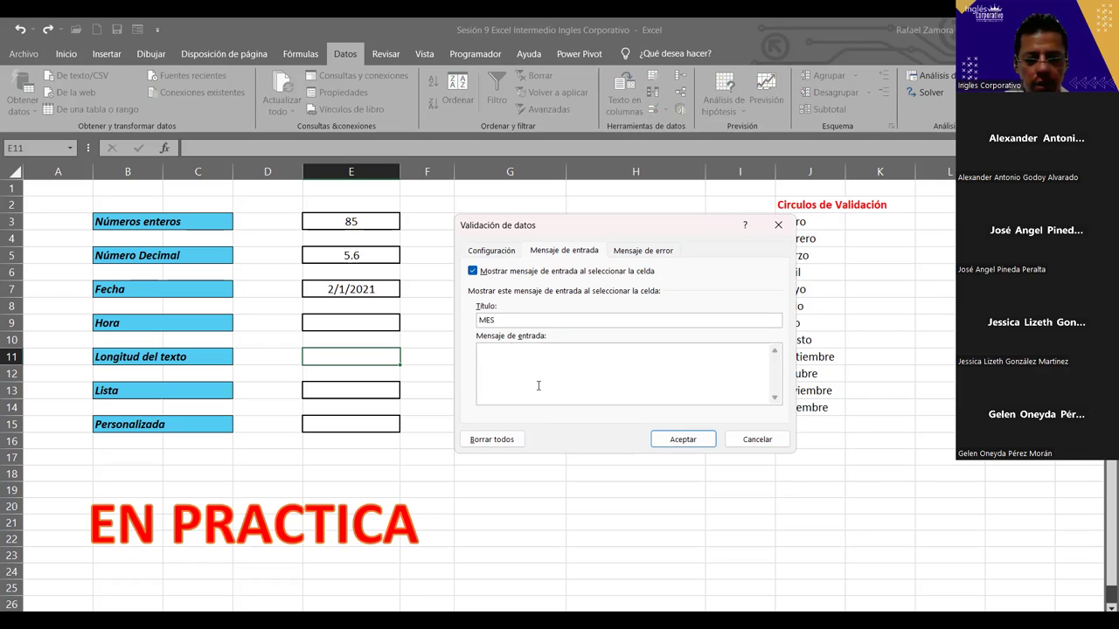
pyautogui.write('Ingrese mes en formato corto')
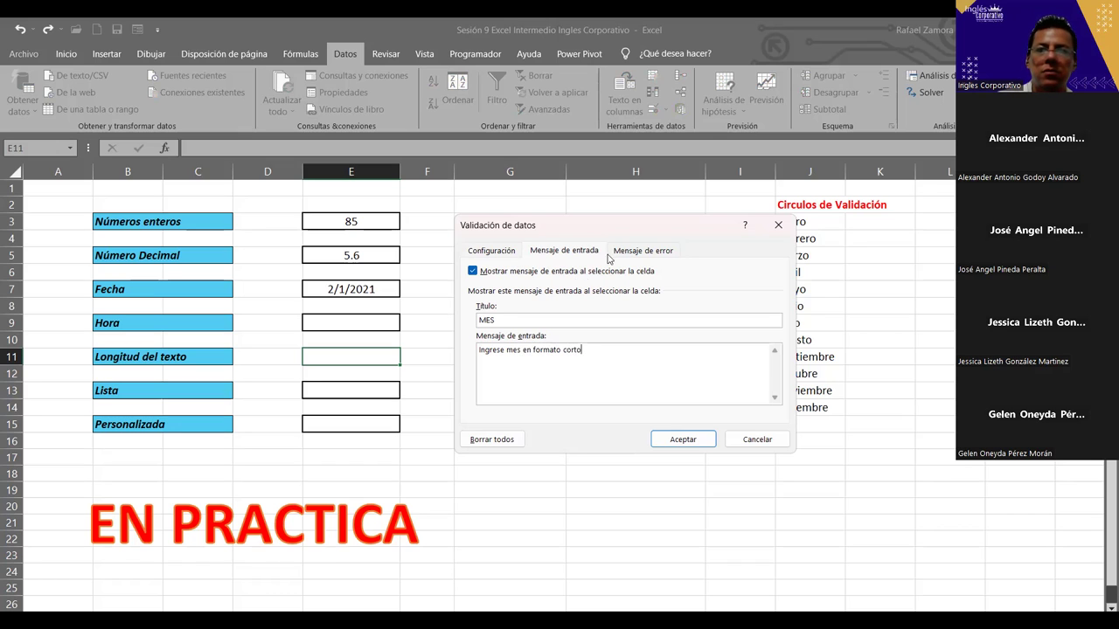
# Add an error alert titled 'ERROR' with text 'Ingrese dato ingresado' and apply the rule.
pyautogui.click(637, 252)
pyautogui.click(669, 320)
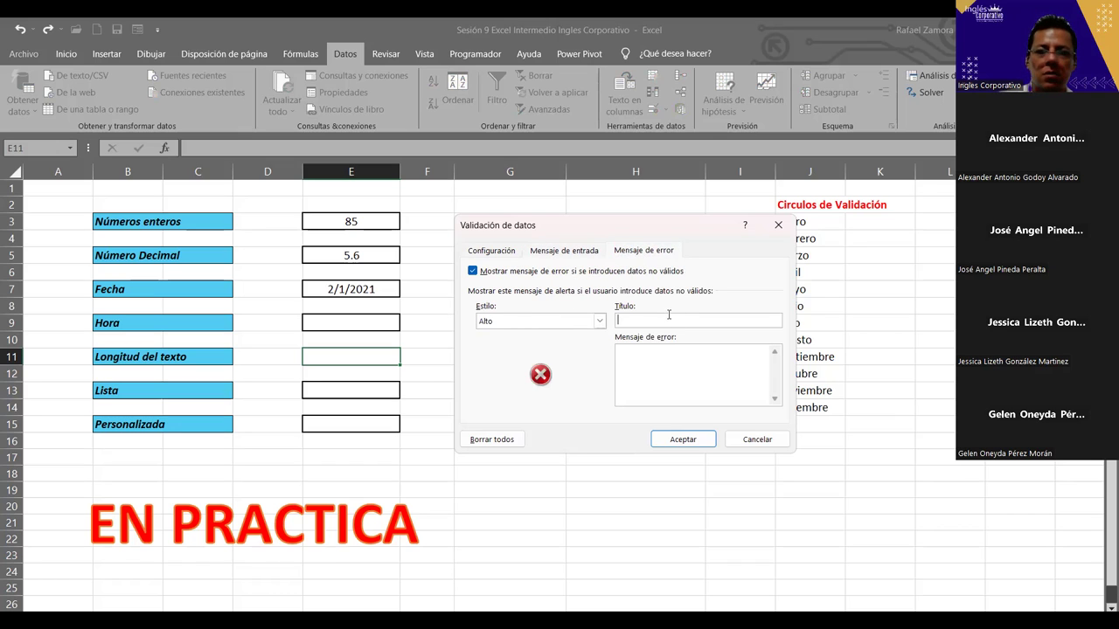
pyautogui.write('ERROR')
pyautogui.click(696, 382)
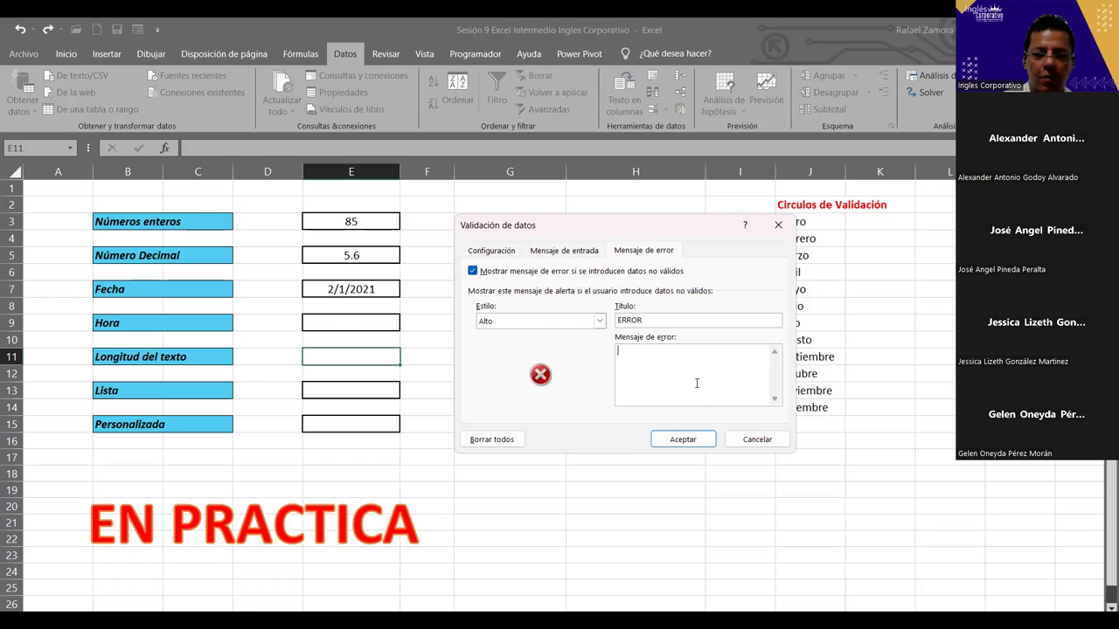
pyautogui.write('Ingrese')
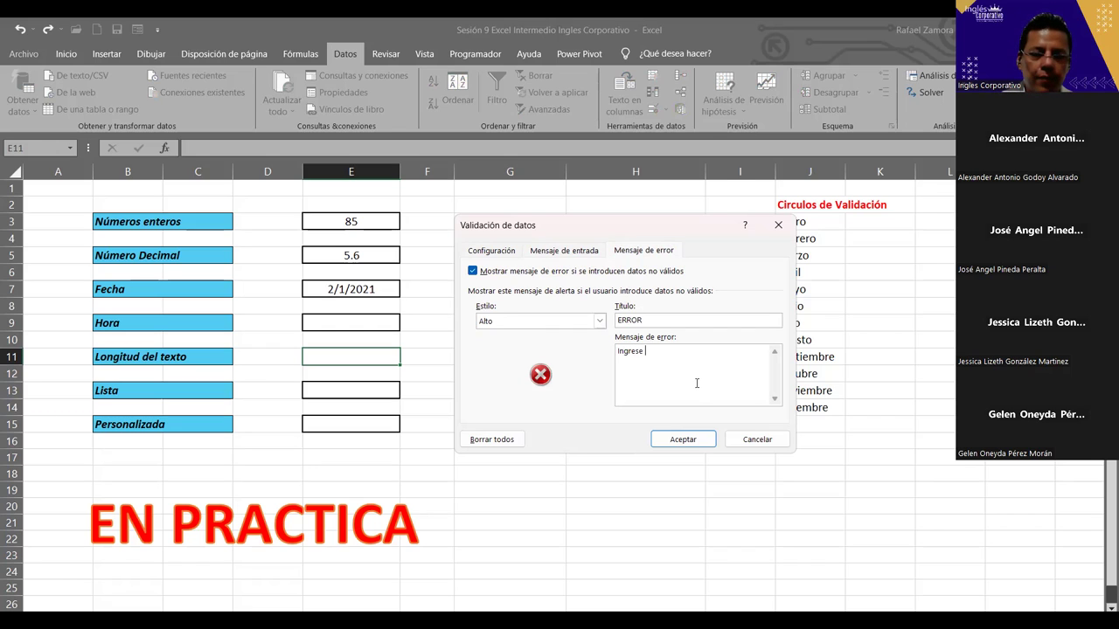
pyautogui.write(' dato ingresado')
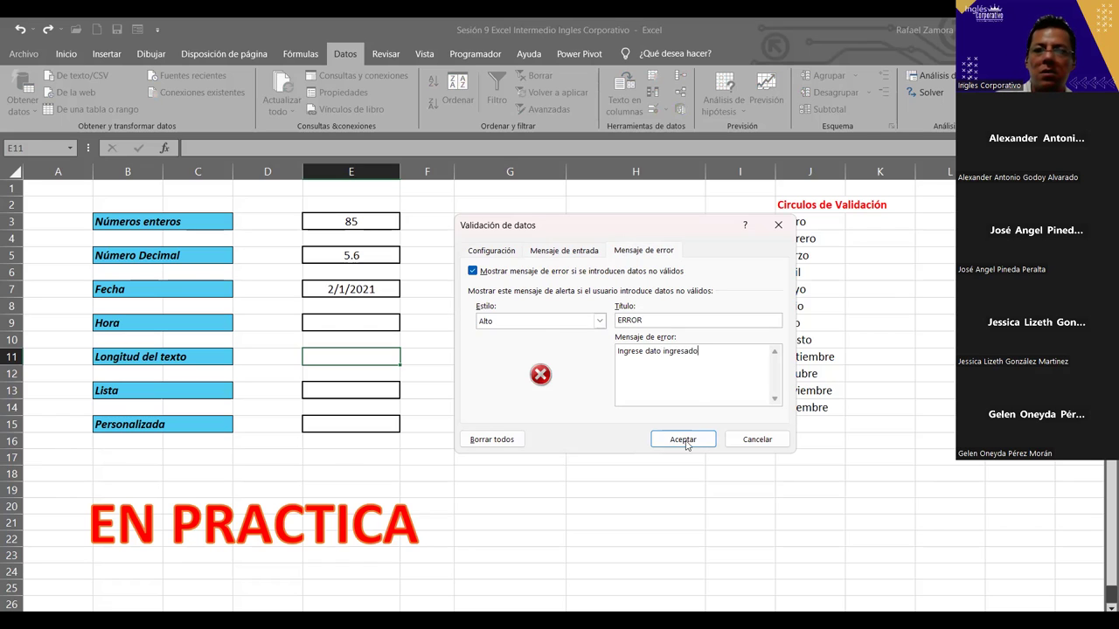
pyautogui.click(687, 439)
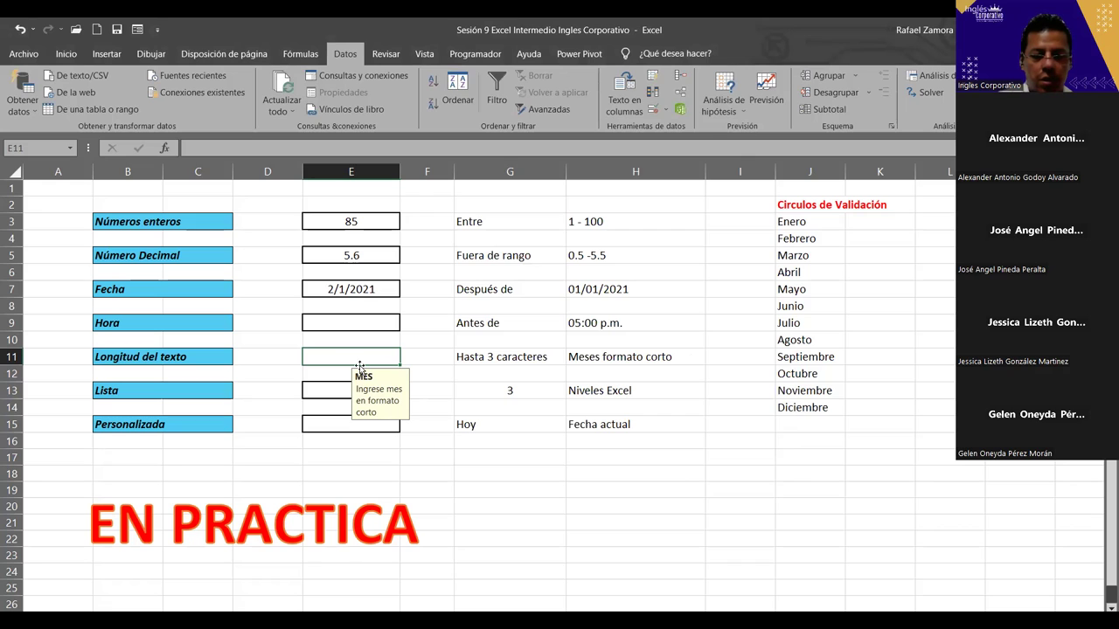
# Enter ENE, feb, Mar and abri into E11, then reselect E11 to see its input message.
pyautogui.write('ENE')
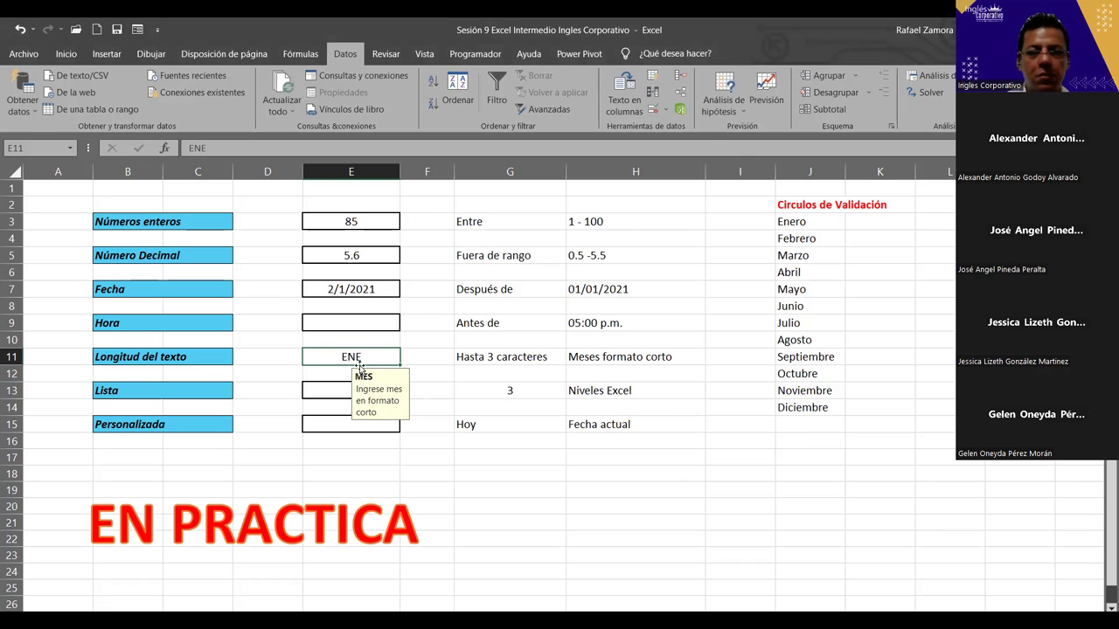
pyautogui.write('feb')
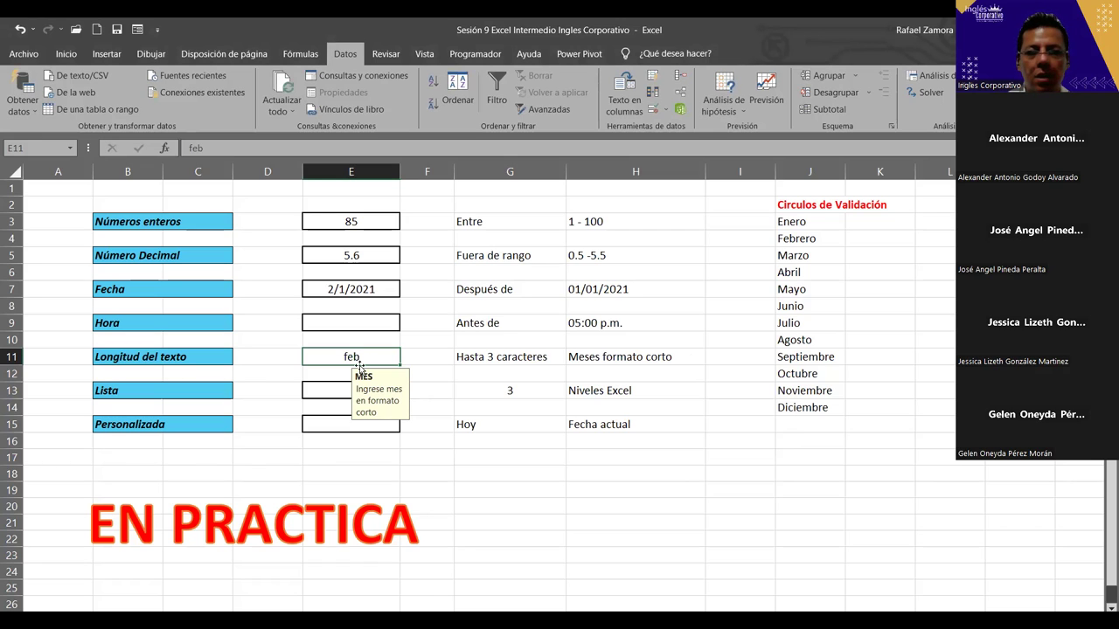
pyautogui.write('Mar')
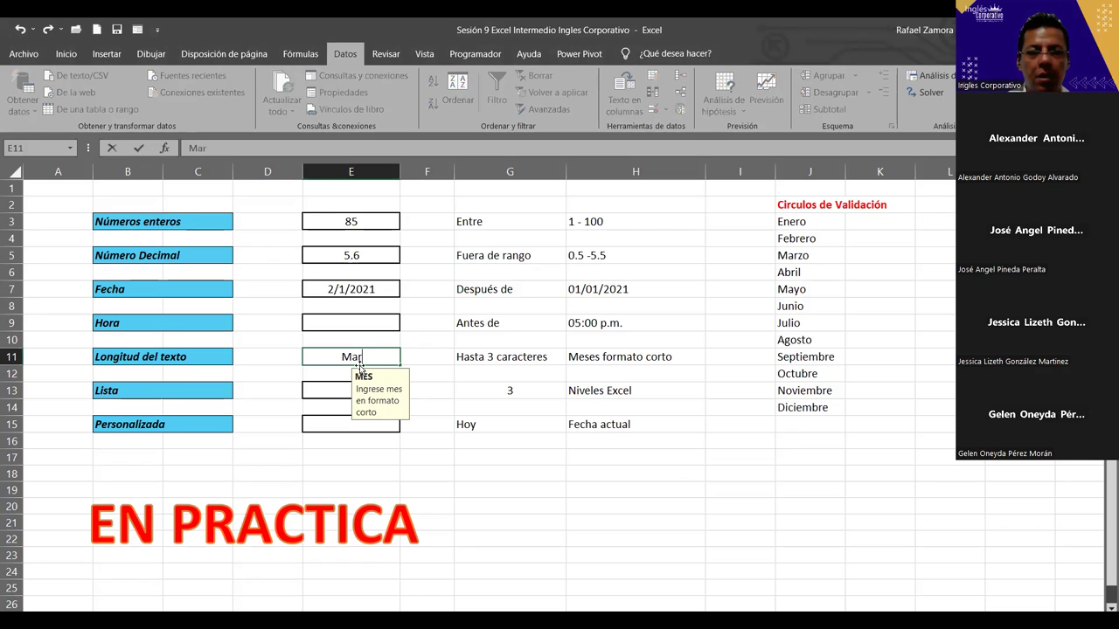
pyautogui.press('Return')
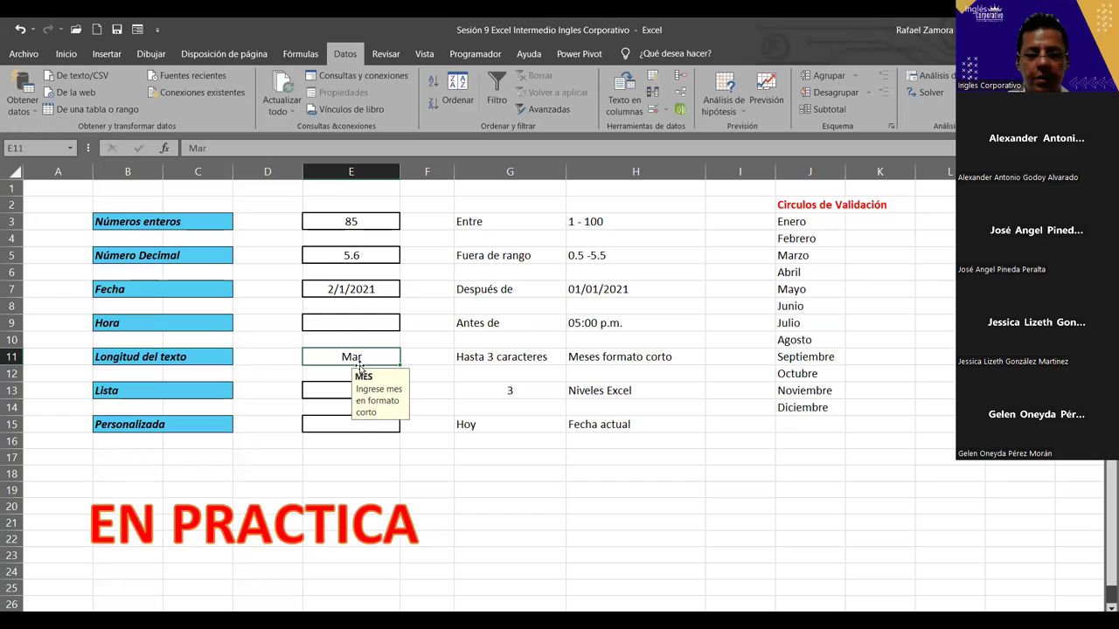
pyautogui.write('abri')
pyautogui.press('Return')
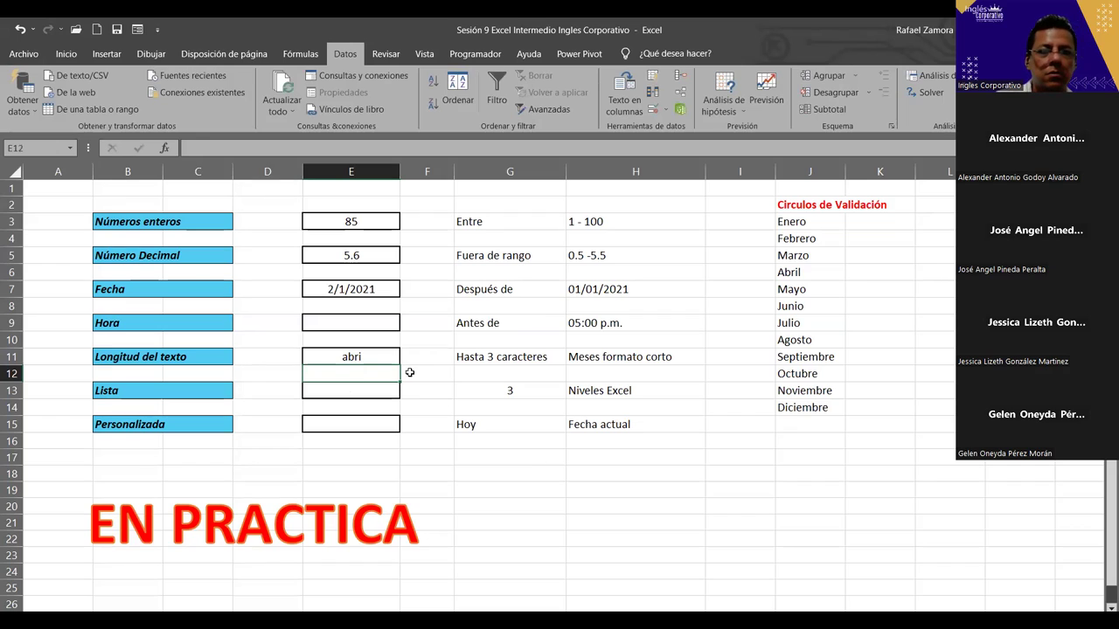
pyautogui.click(379, 357)
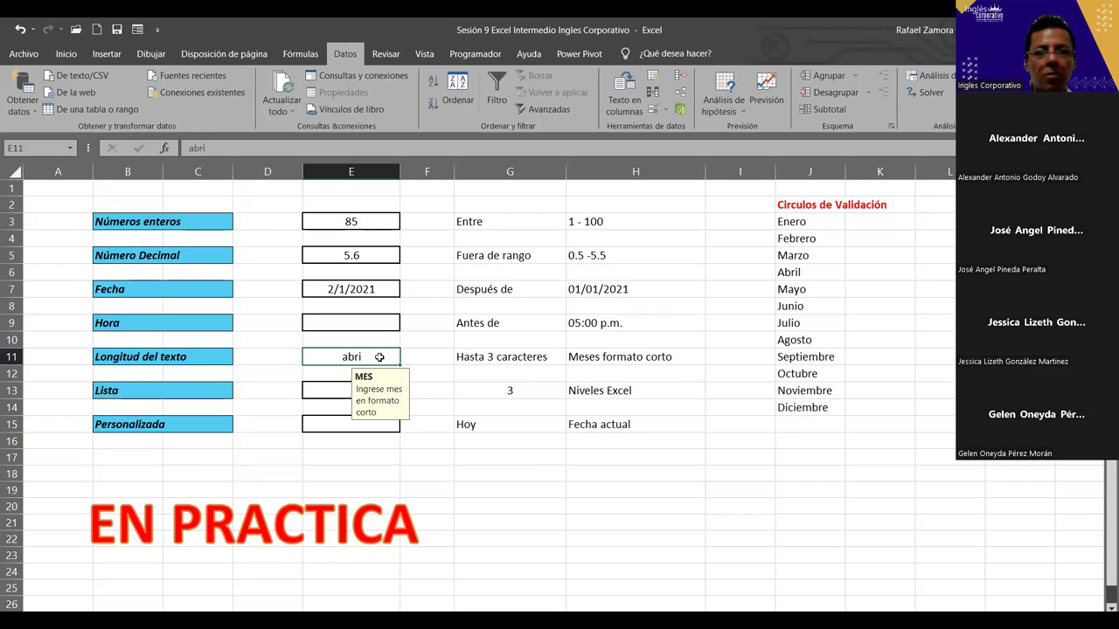
pyautogui.click(343, 392)
pyautogui.click(374, 359)
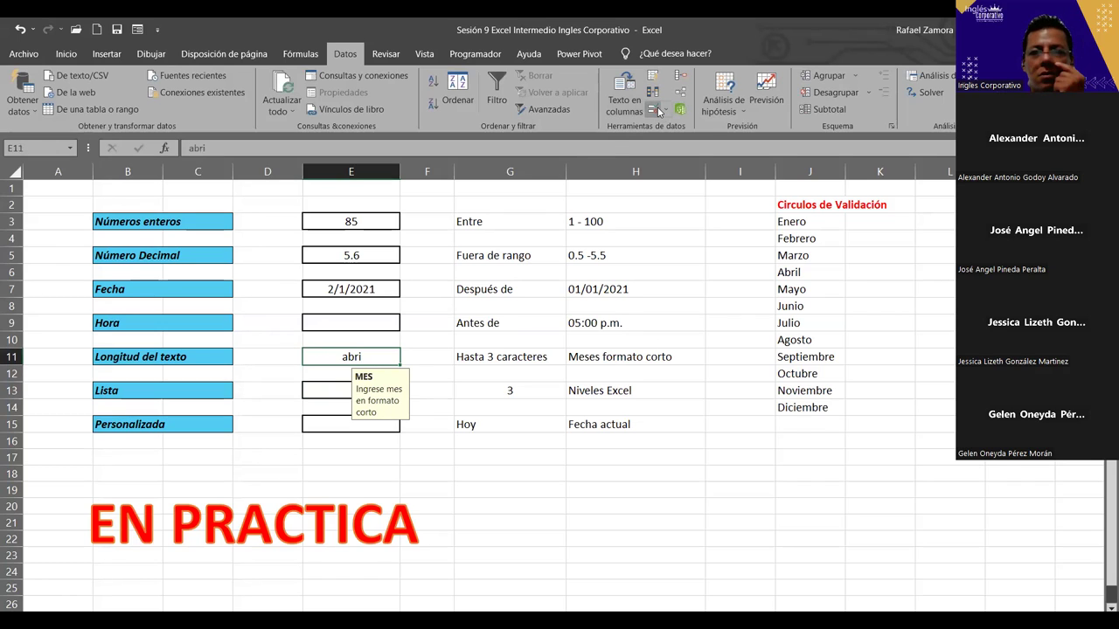
# Change E11's text-length rule to less than or equal to a maximum of 3.
pyautogui.click(659, 110)
pyautogui.click(500, 252)
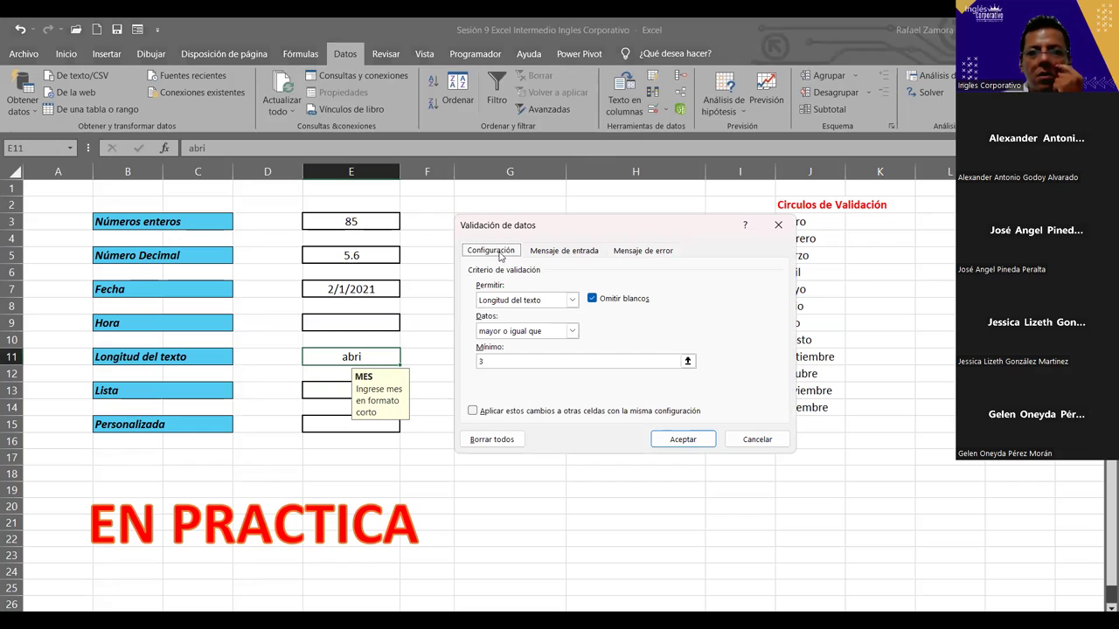
pyautogui.click(573, 331)
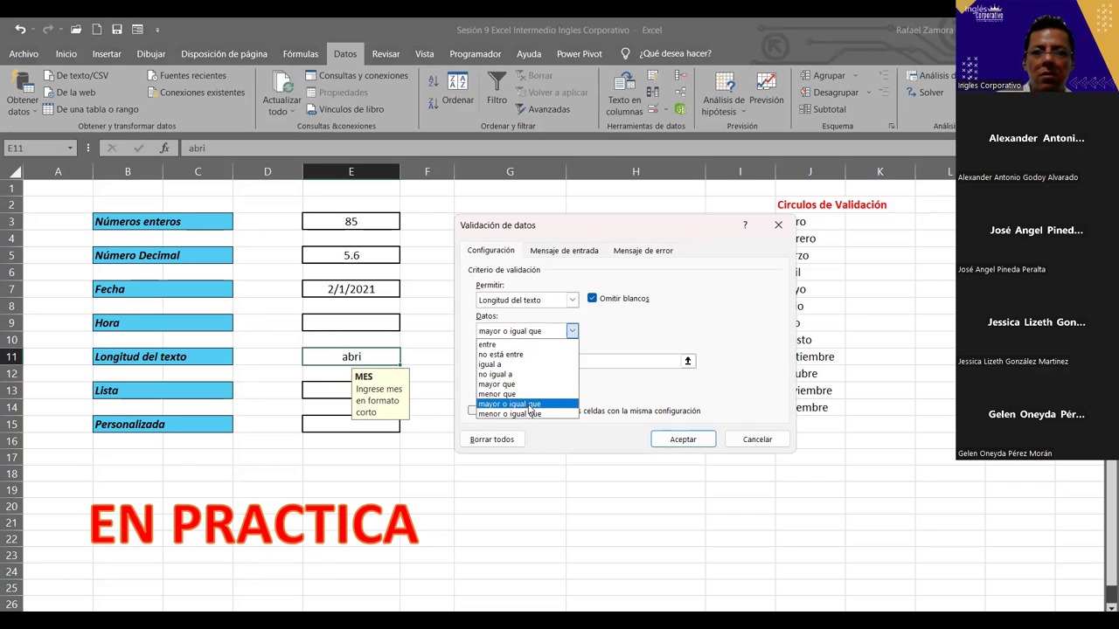
pyautogui.click(530, 408)
pyautogui.click(535, 332)
pyautogui.click(516, 414)
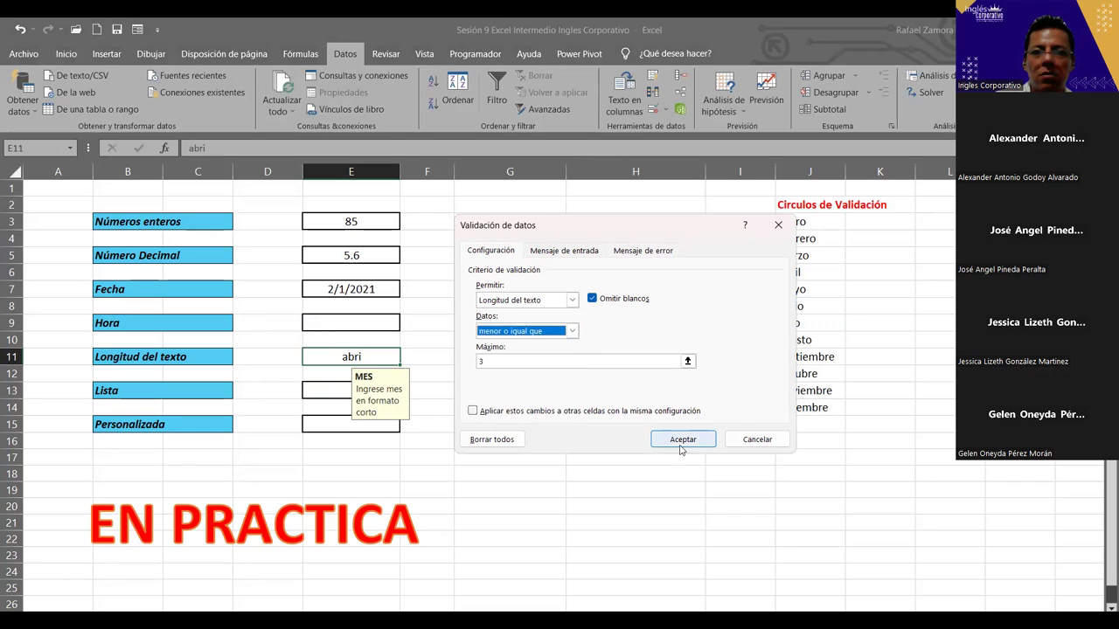
pyautogui.click(681, 448)
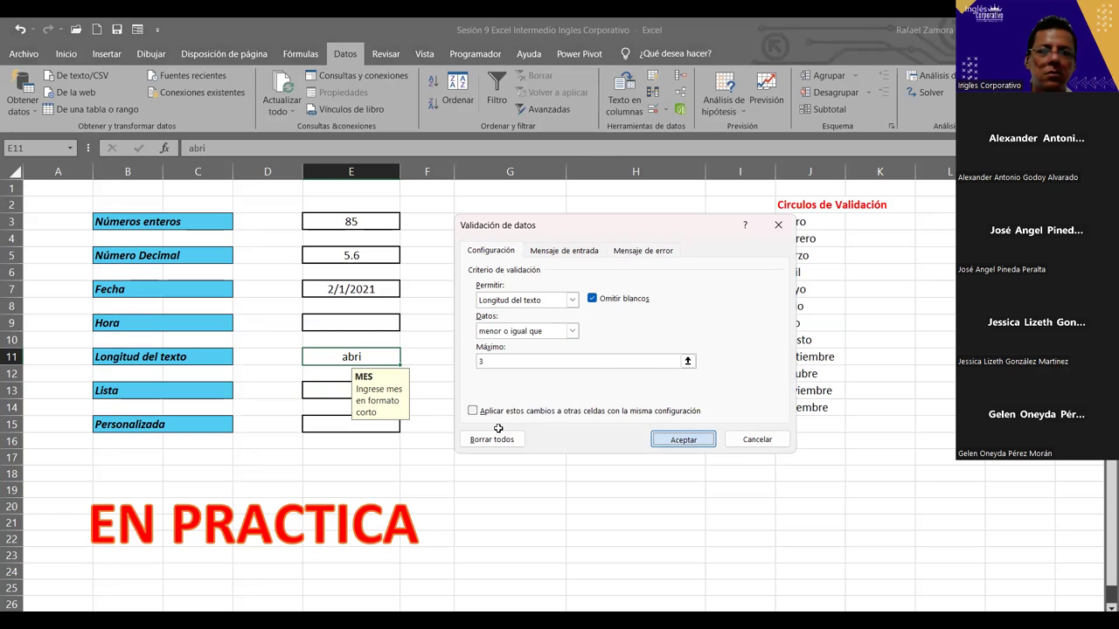
pyautogui.press('Return')
# Enter mar and abr in E11, then cancel the rejected entry mayo.
pyautogui.write('mar')
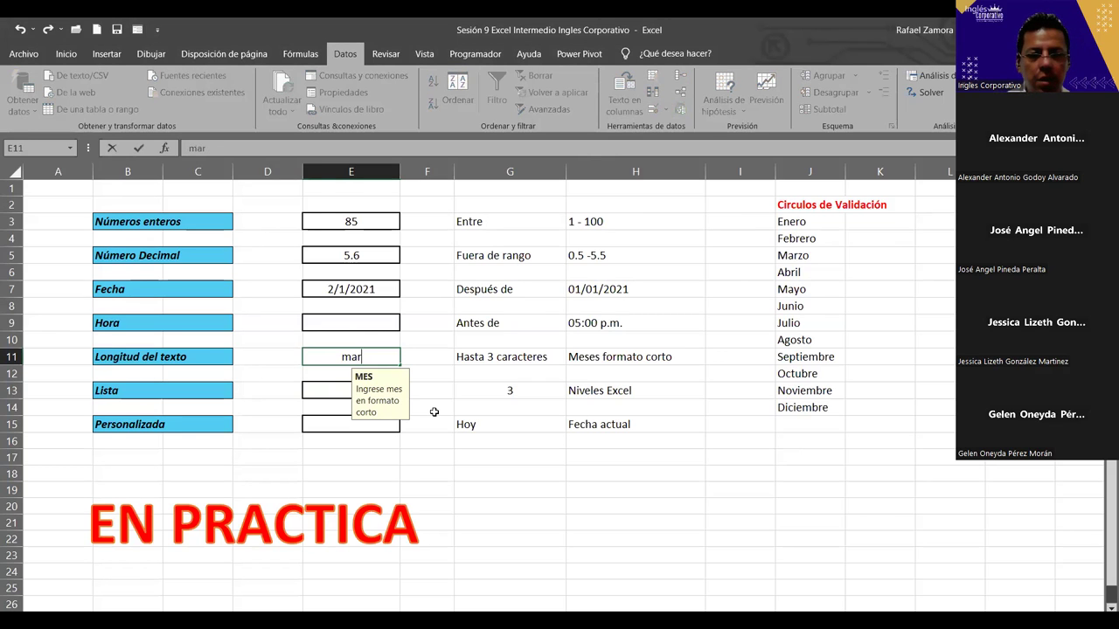
pyautogui.hotkey('ctrl', 'Return')
pyautogui.write('abr')
pyautogui.hotkey('ctrl', 'Return')
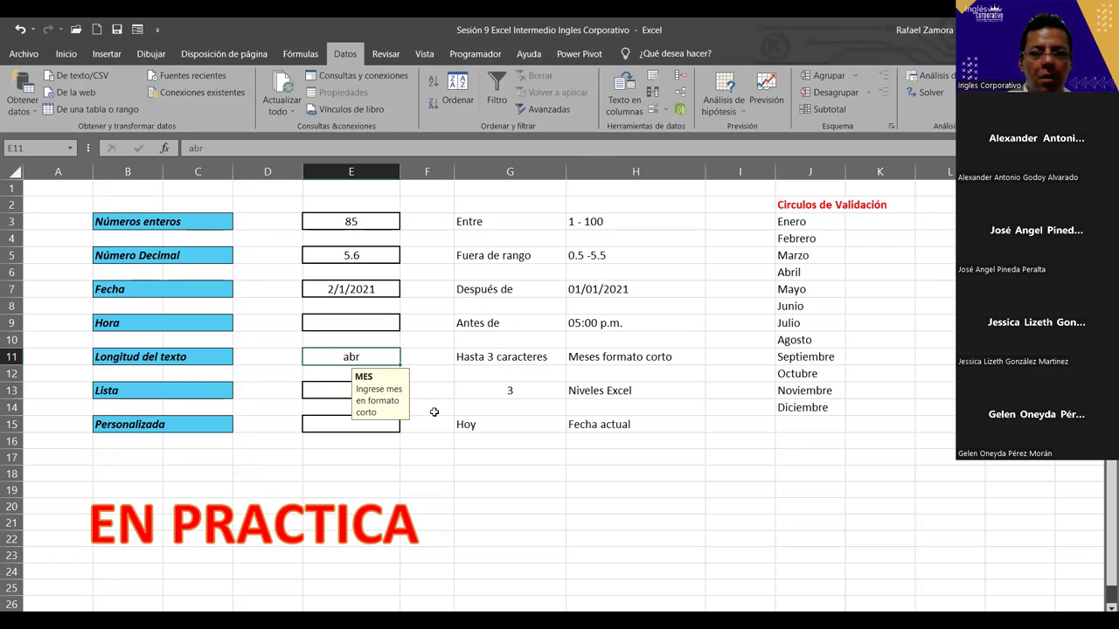
pyautogui.write('mayo')
pyautogui.hotkey('ctrl', 'Return')
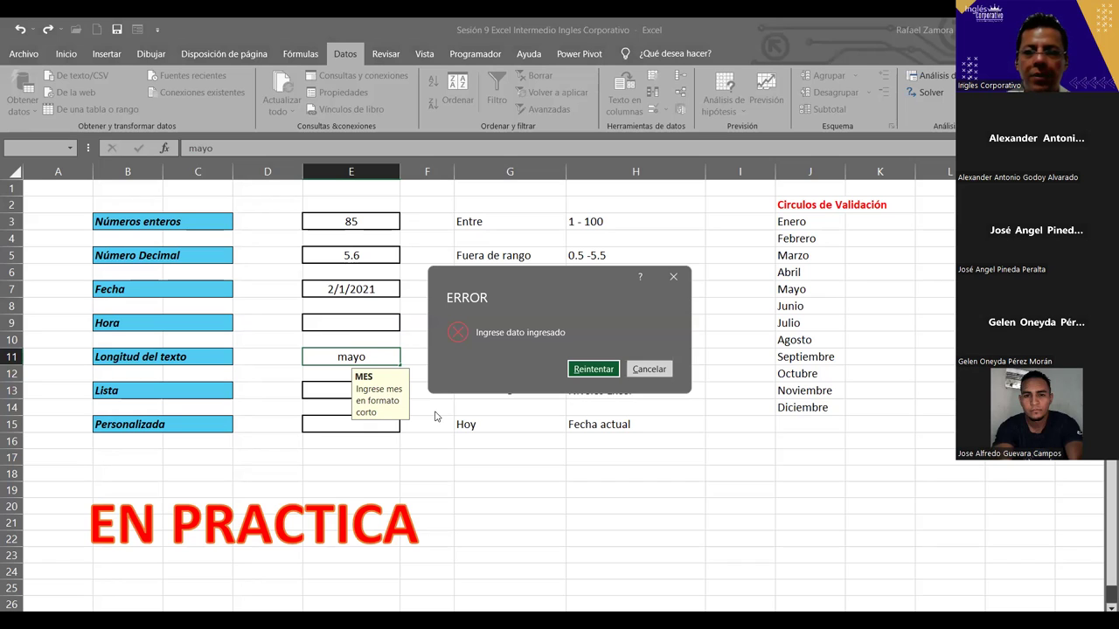
pyautogui.click(648, 372)
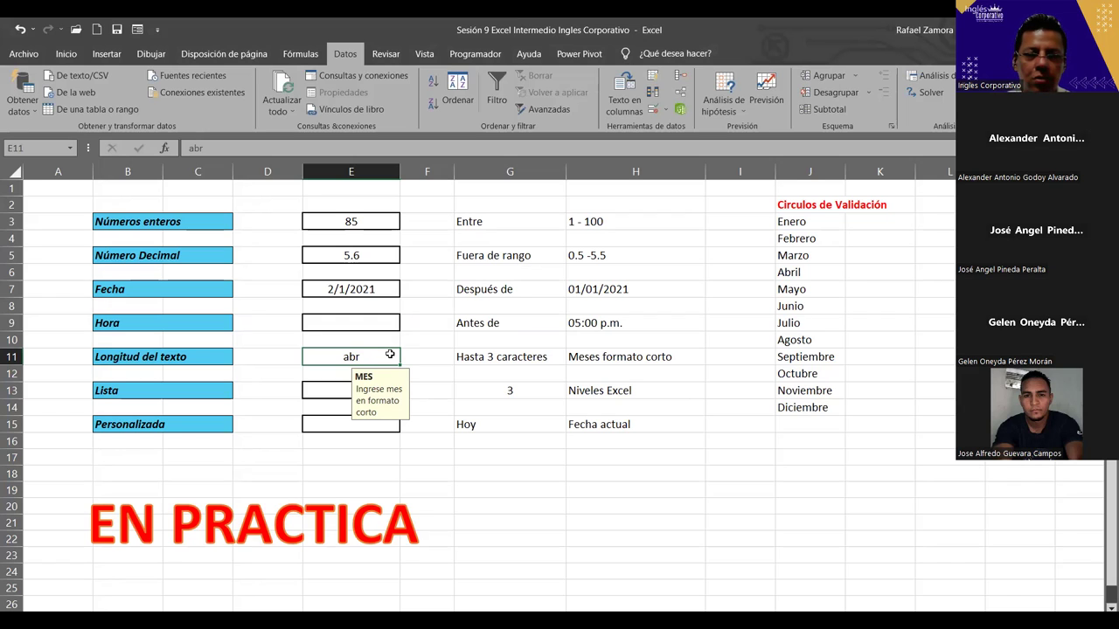
# Enter en and then e in E11, both accepted.
pyautogui.write('en')
pyautogui.press('Return')
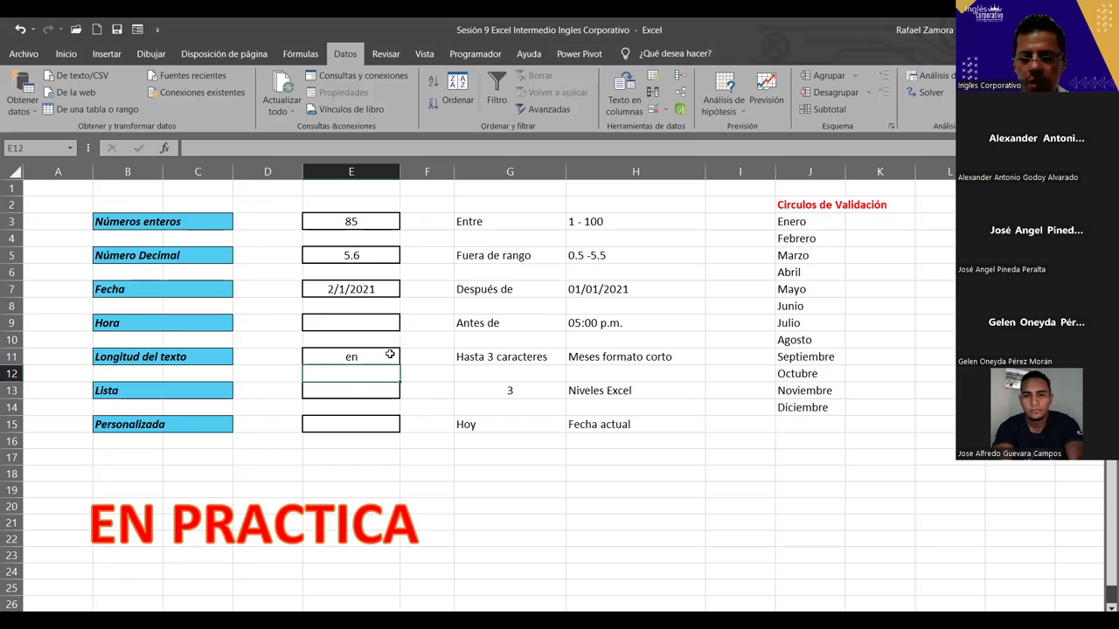
pyautogui.click(390, 354)
pyautogui.write('e')
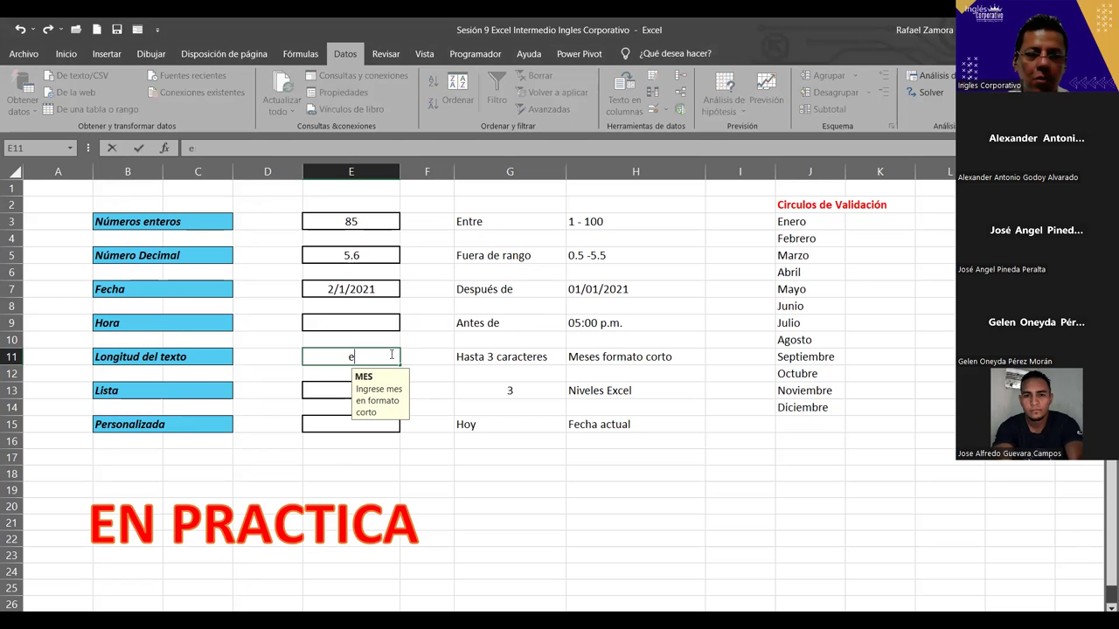
pyautogui.press('Return')
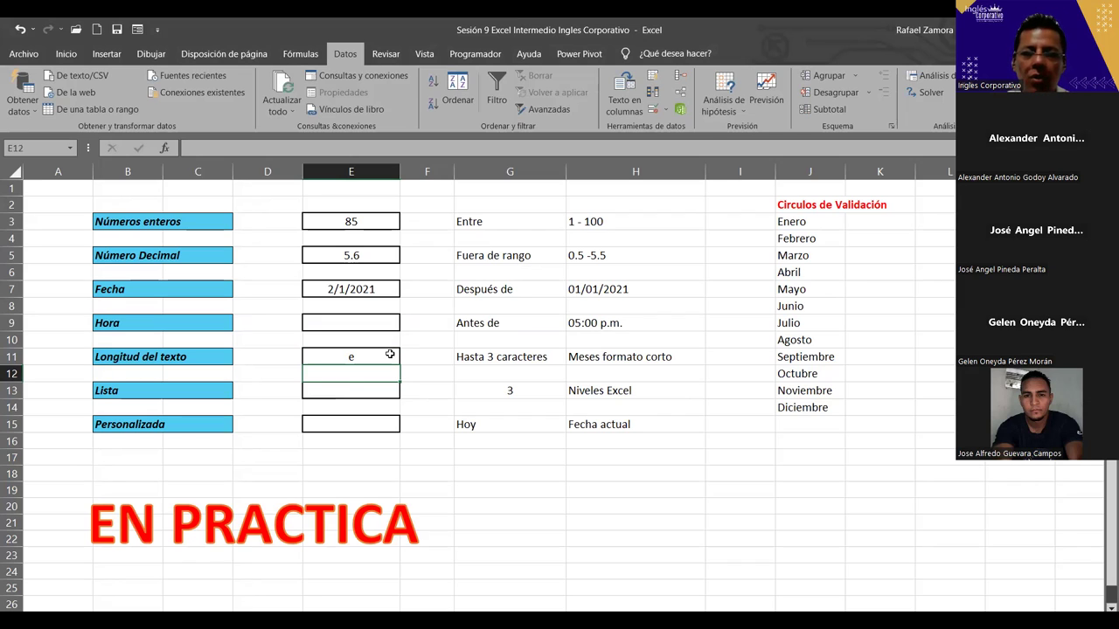
pyautogui.click(389, 354)
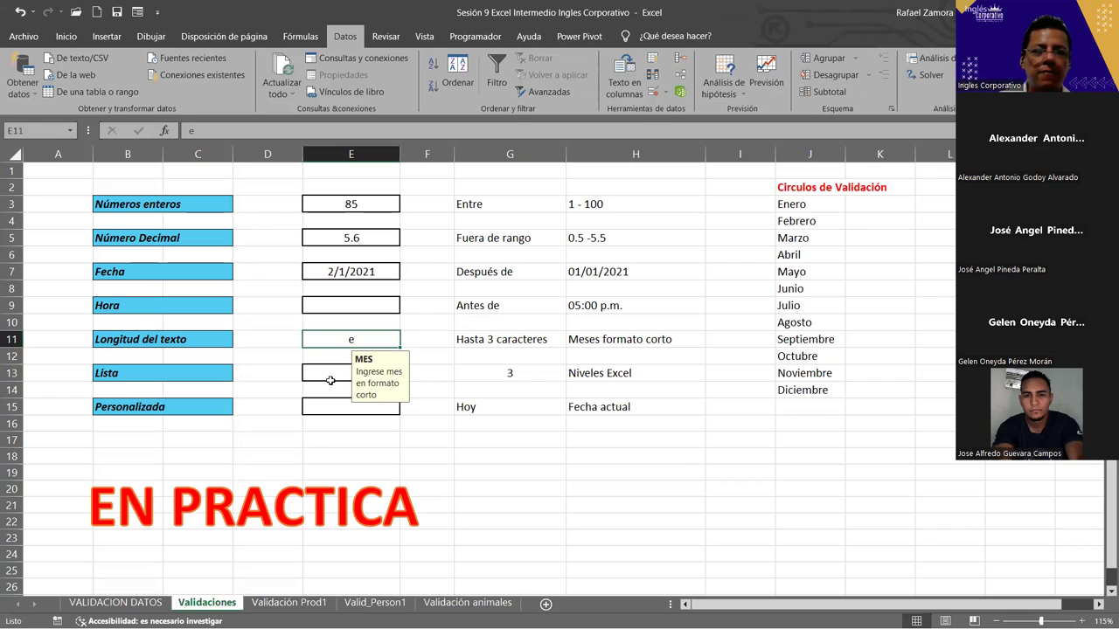
pyautogui.click(330, 381)
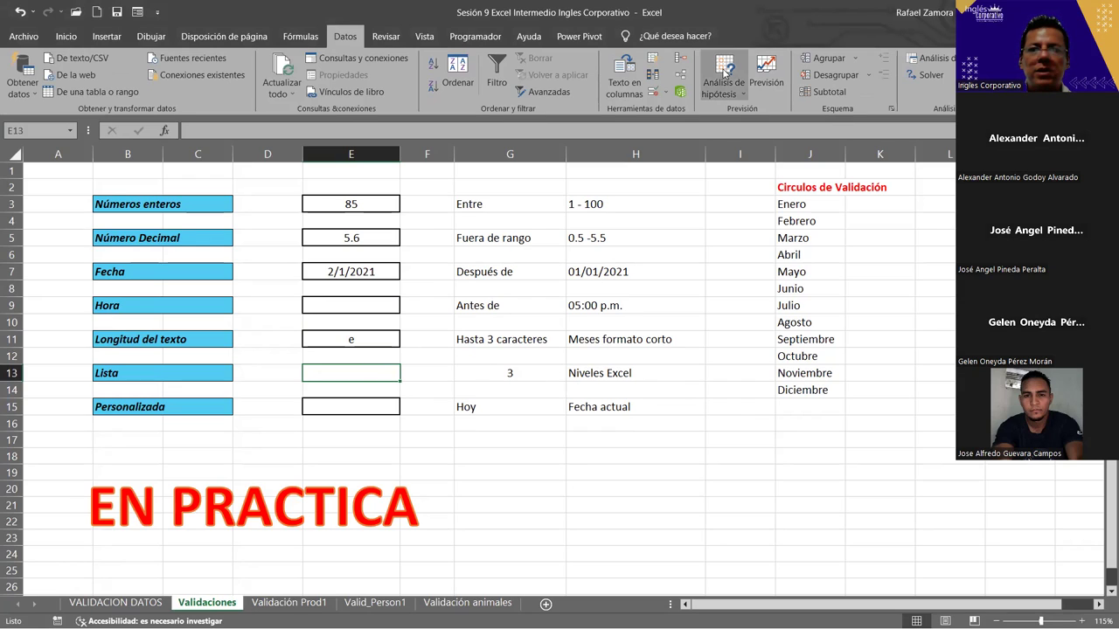
# Give E13 a list validation offering Excel Básico, Excel Intermedio and Excel Avanzado.
pyautogui.click(650, 94)
pyautogui.click(549, 283)
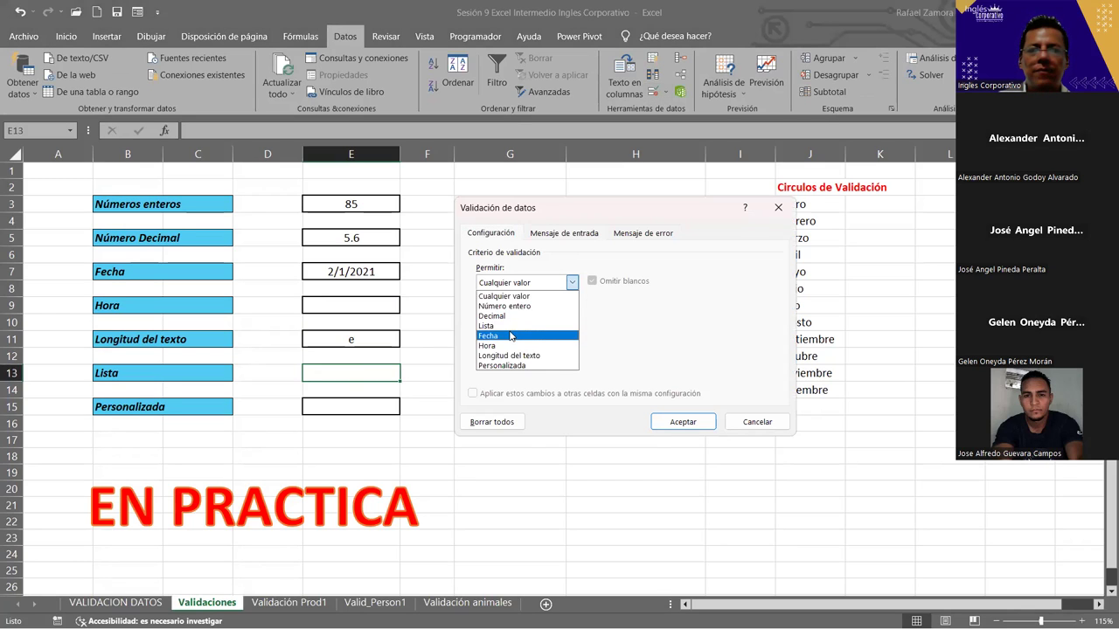
pyautogui.click(507, 325)
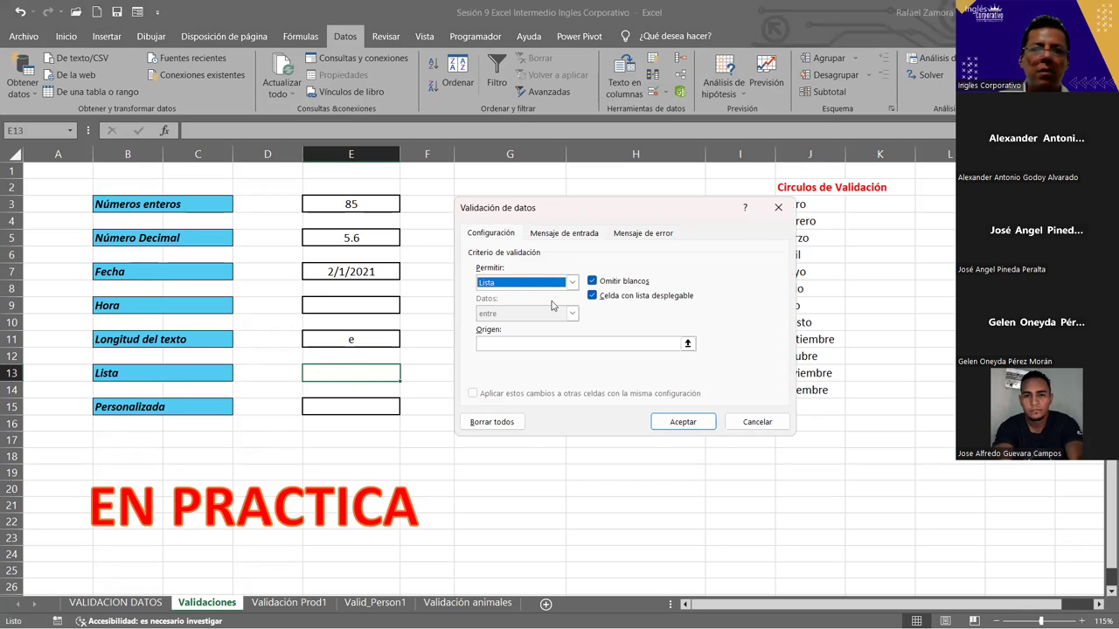
pyautogui.click(536, 344)
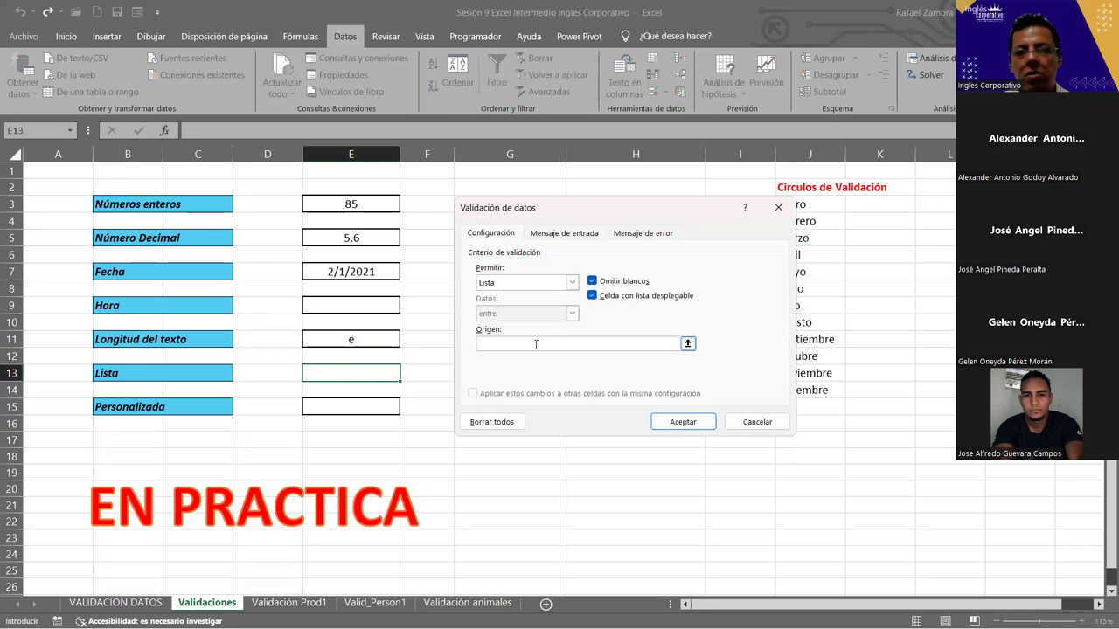
pyautogui.write('Excel Básico,Excel Intermedio,Excel Avanzado')
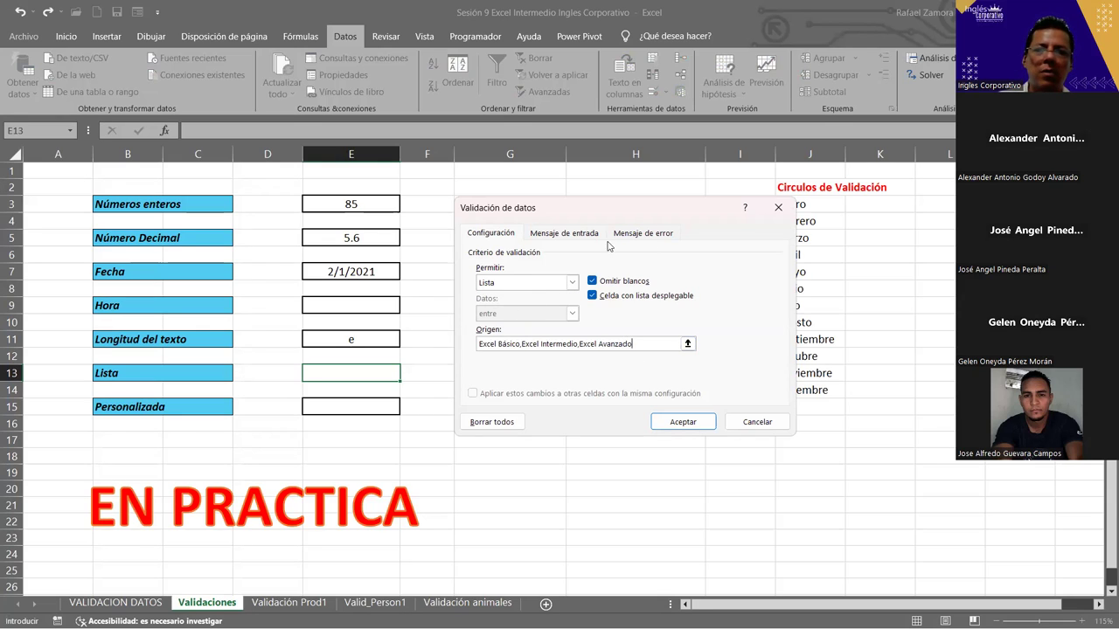
pyautogui.click(684, 421)
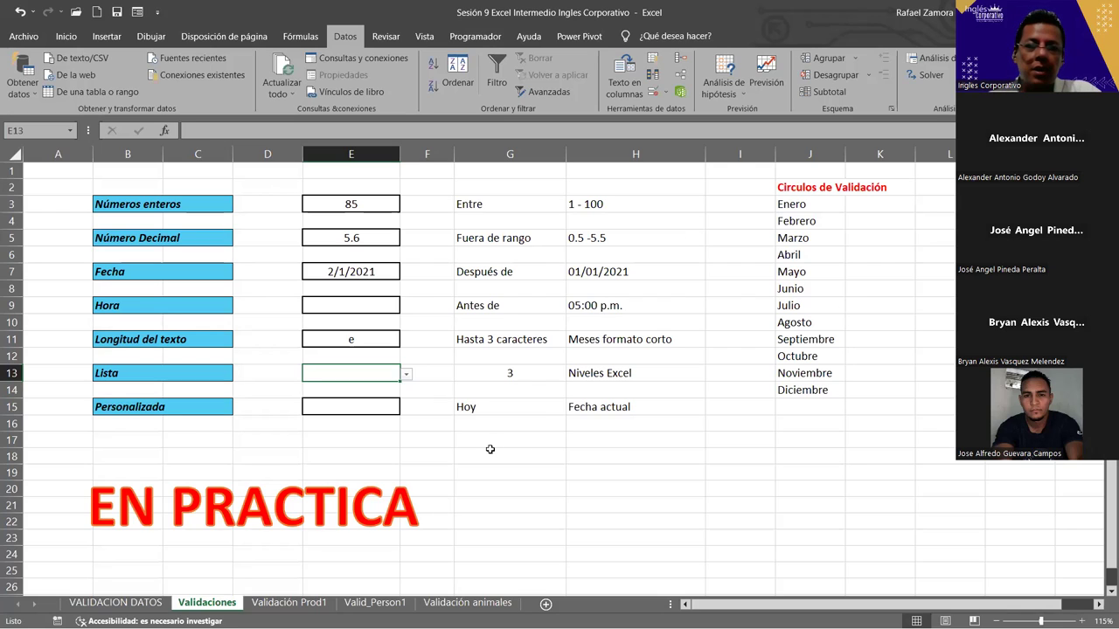
# Try E13's dropdown by picking Excel Intermedio, then Excel Básico.
pyautogui.click(405, 374)
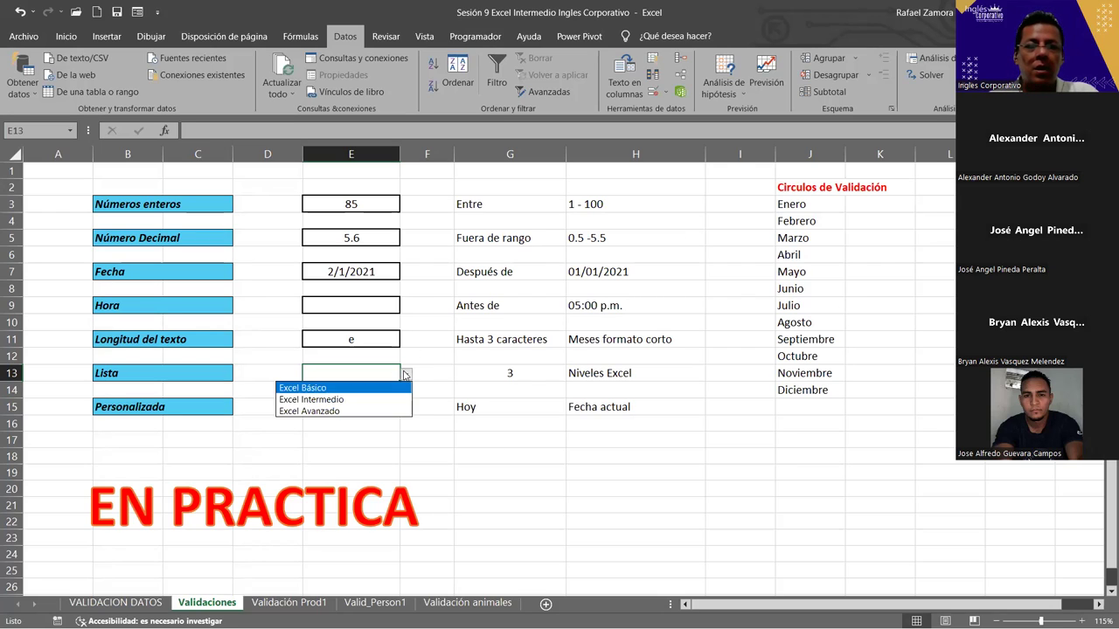
pyautogui.click(343, 398)
pyautogui.click(406, 374)
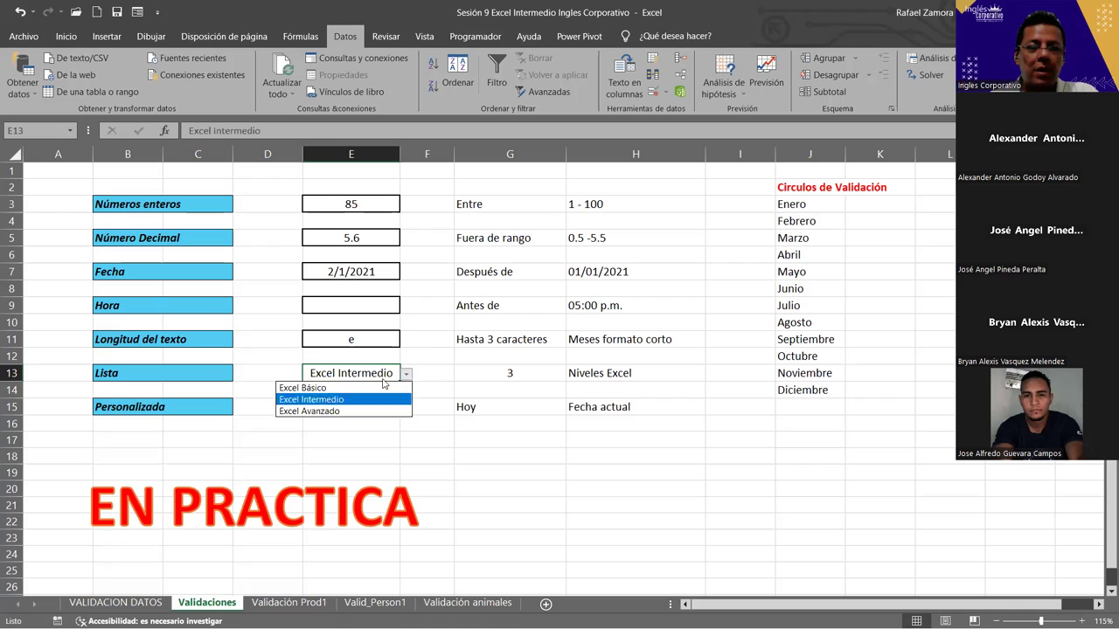
pyautogui.click(367, 388)
pyautogui.click(410, 385)
pyautogui.click(393, 374)
# Leave E13 set to Excel Avanzado from its dropdown, then select E15.
pyautogui.click(406, 374)
pyautogui.click(385, 393)
pyautogui.click(407, 374)
pyautogui.click(372, 407)
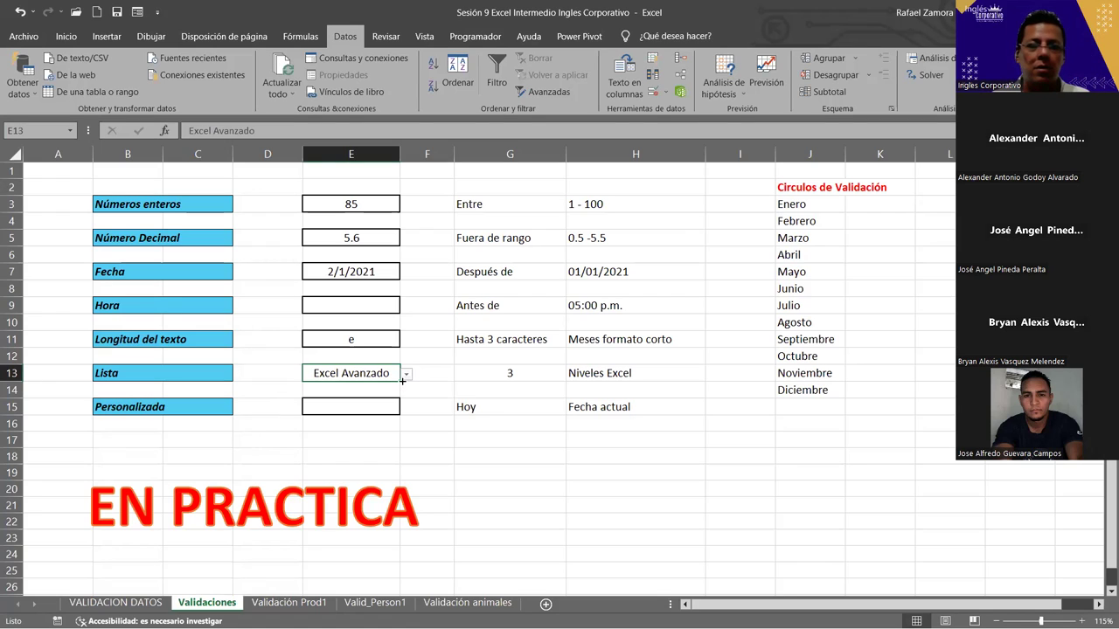
pyautogui.click(406, 374)
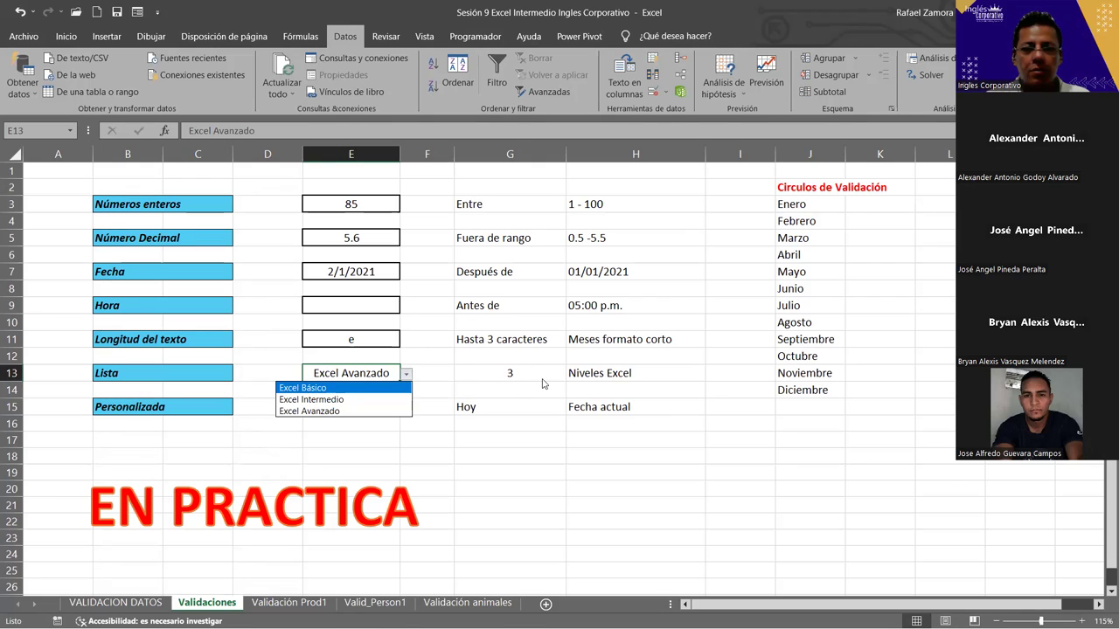
pyautogui.press('Escape')
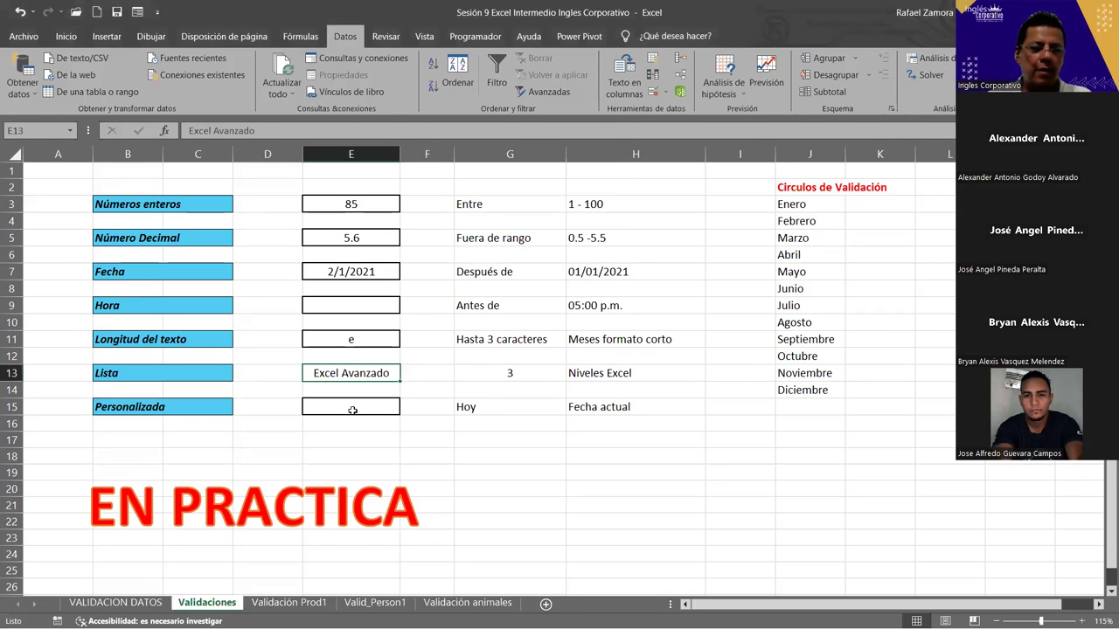
pyautogui.click(352, 408)
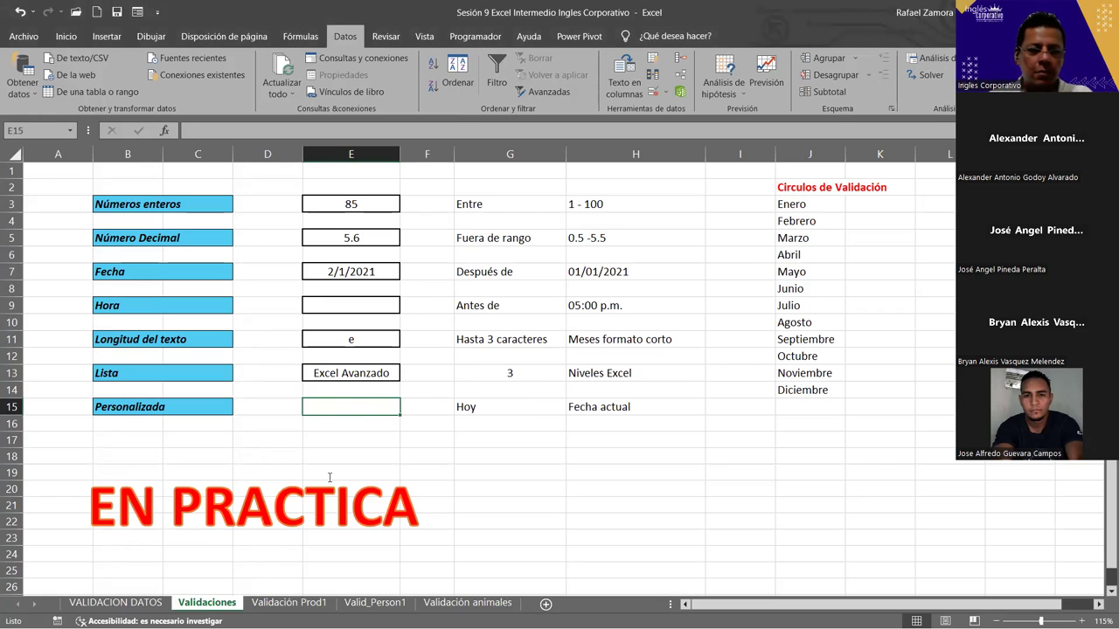
# Go to the Validación Prod1 sheet, zoom in and select the Fruta cell B3.
pyautogui.click(293, 603)
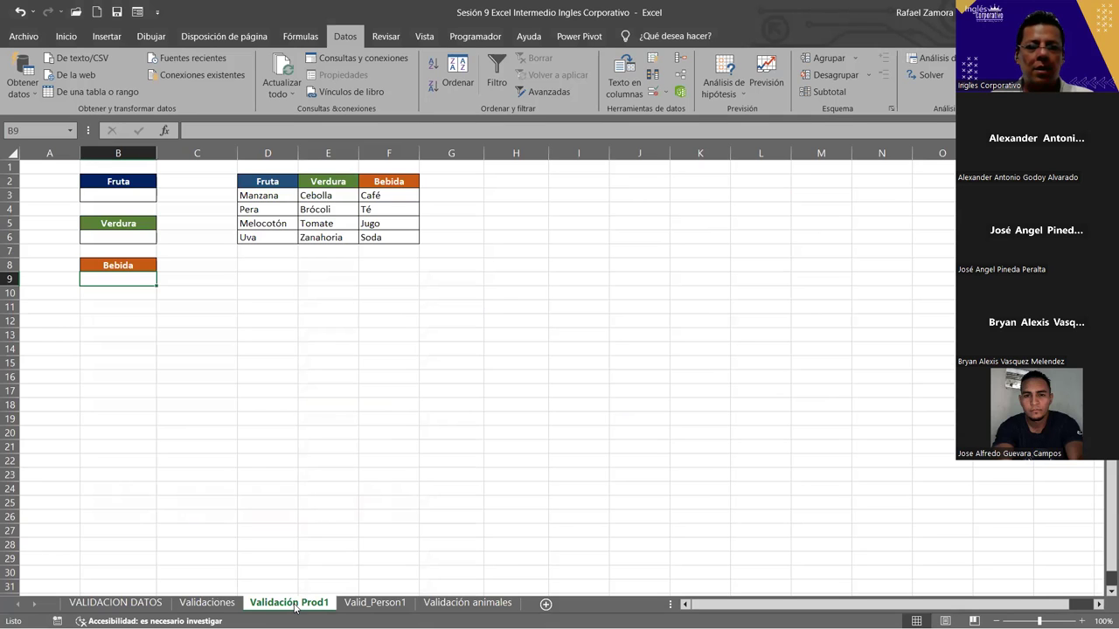
pyautogui.keyDown('ctrl'); pyautogui.scroll(5, 289, 470); pyautogui.keyUp('ctrl')
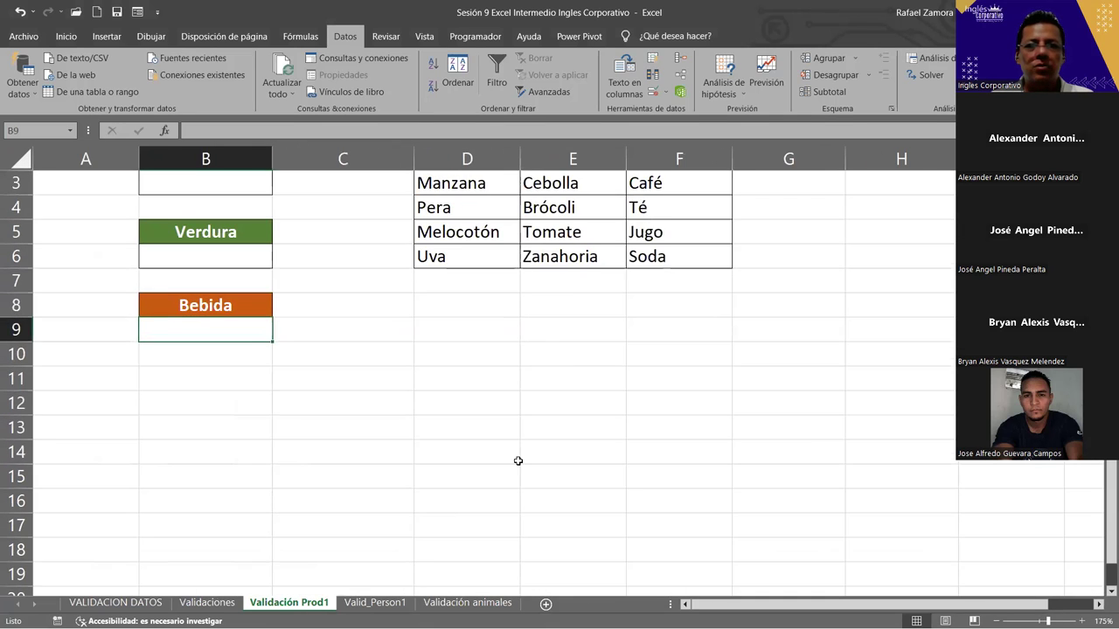
pyautogui.scroll(1, 542, 452)
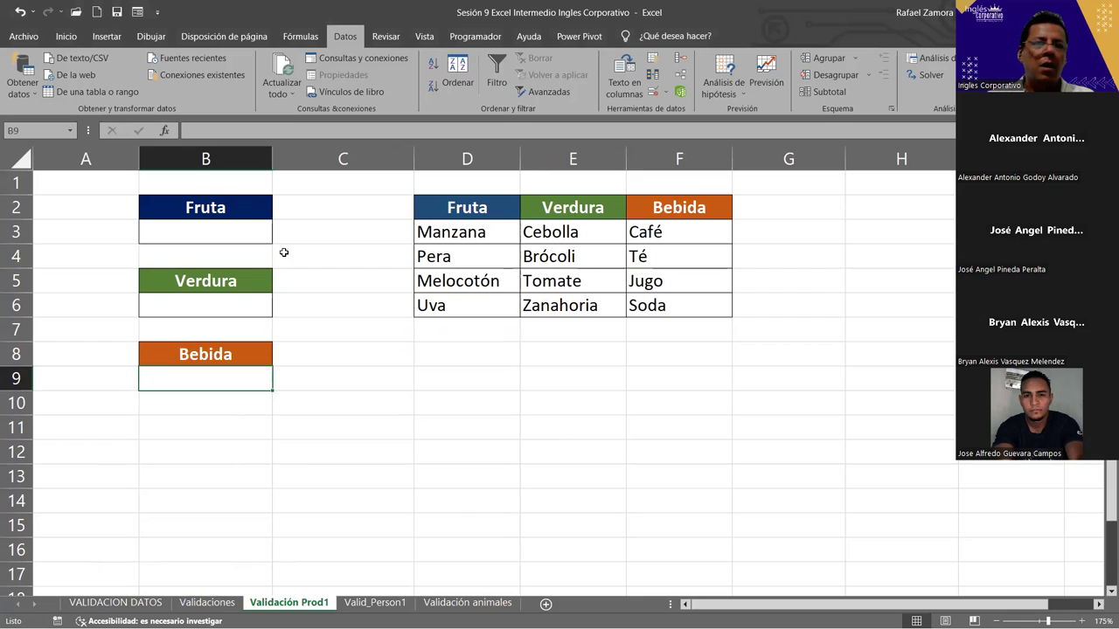
pyautogui.click(257, 238)
pyautogui.click(256, 306)
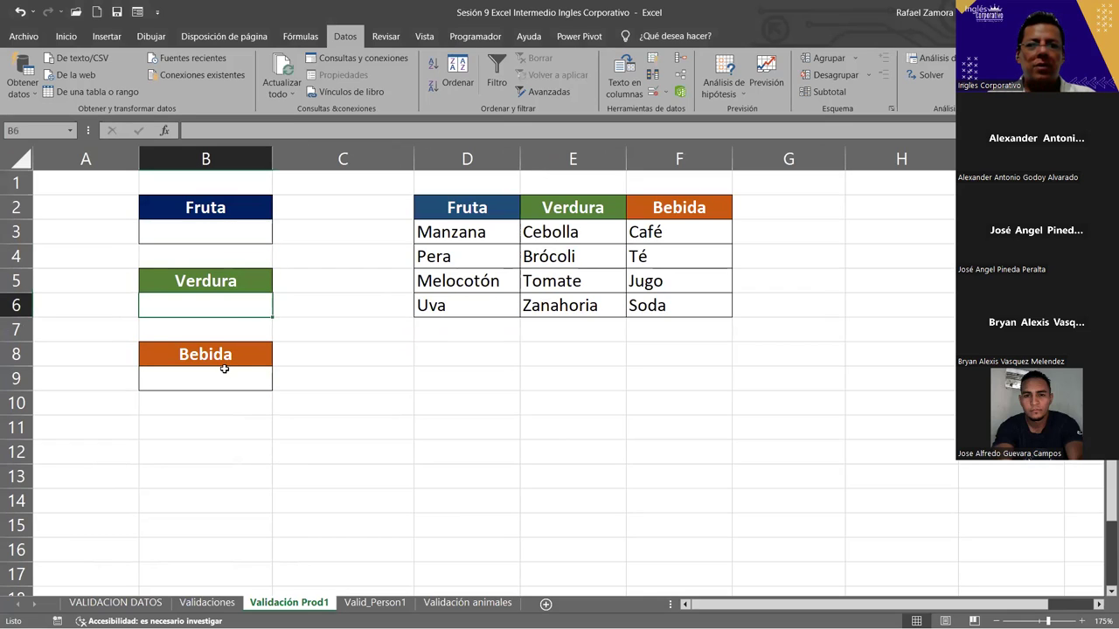
pyautogui.click(224, 368)
pyautogui.click(250, 227)
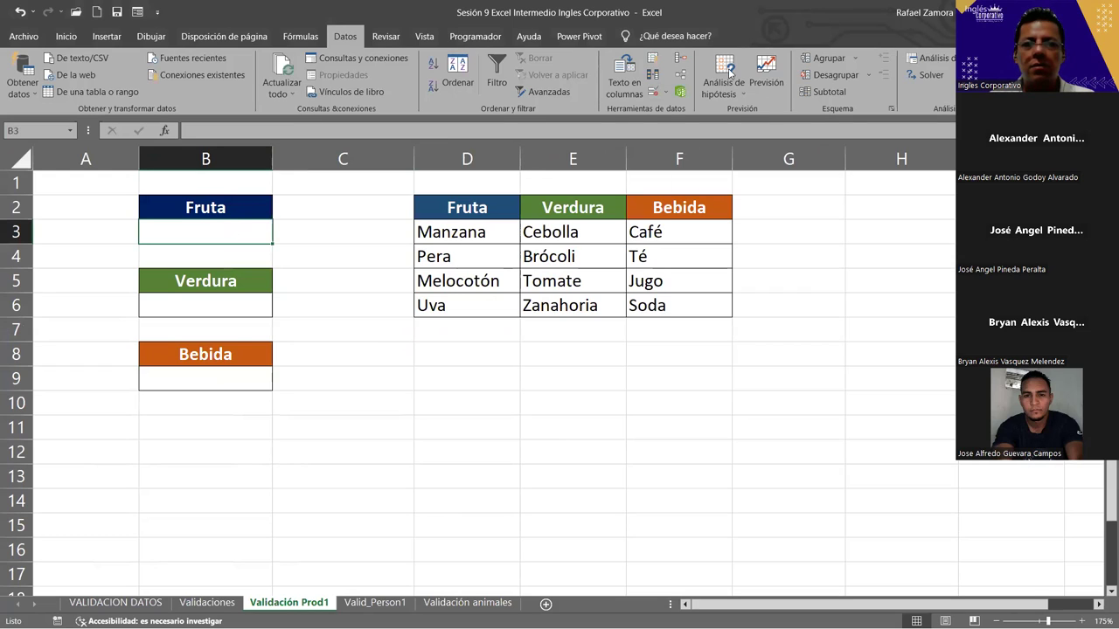
# Give B3 a list validation with source Manzana, Pera, Melocotón, Uva.
pyautogui.click(658, 92)
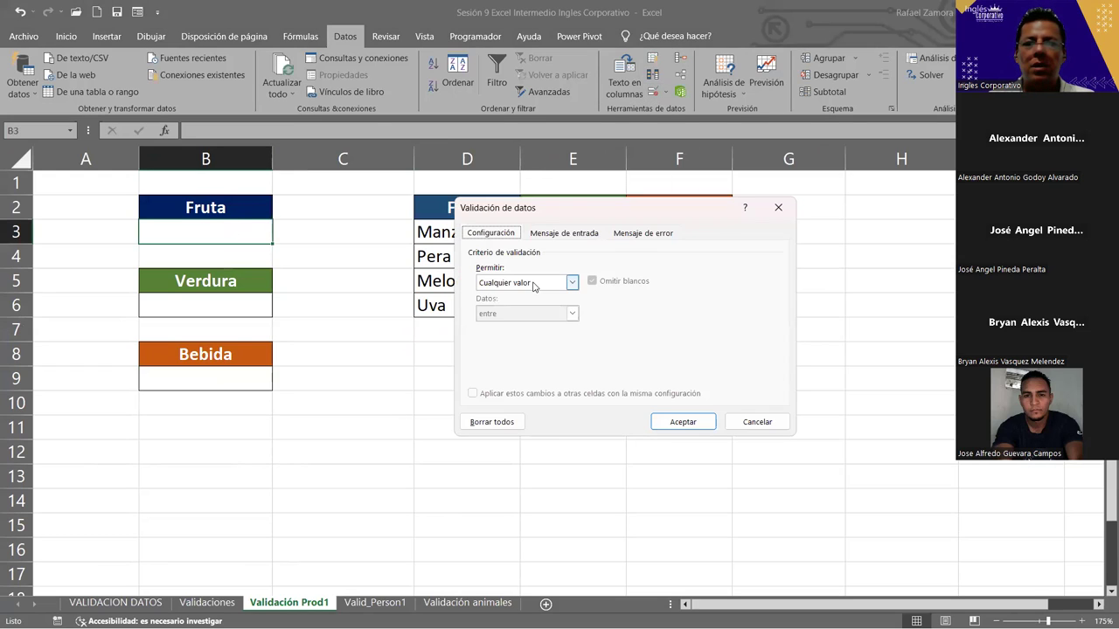
pyautogui.click(533, 285)
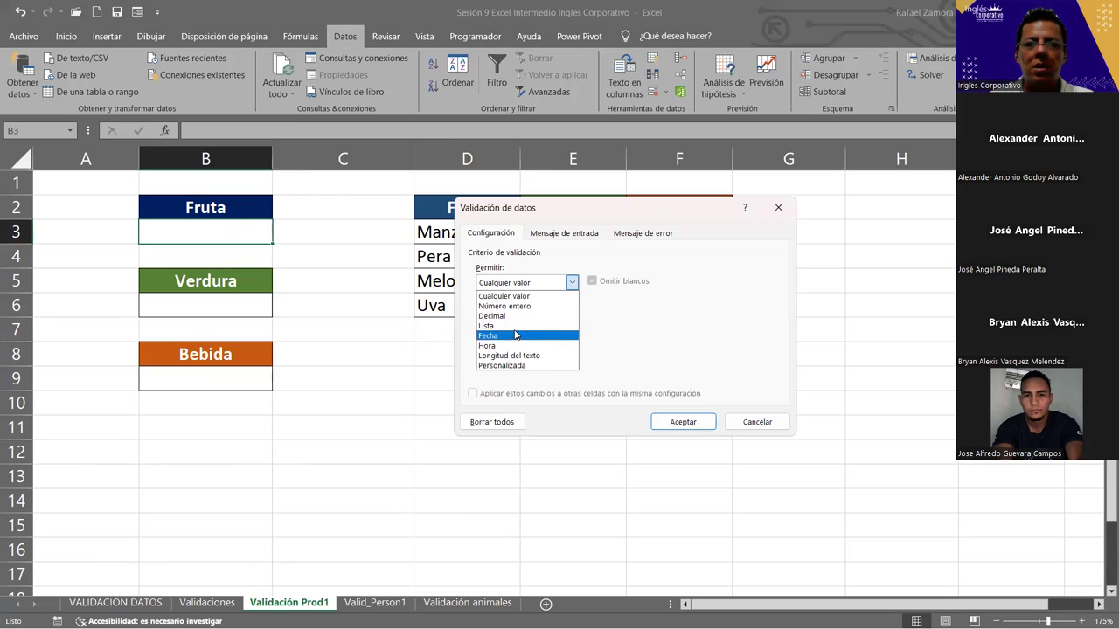
pyautogui.click(514, 329)
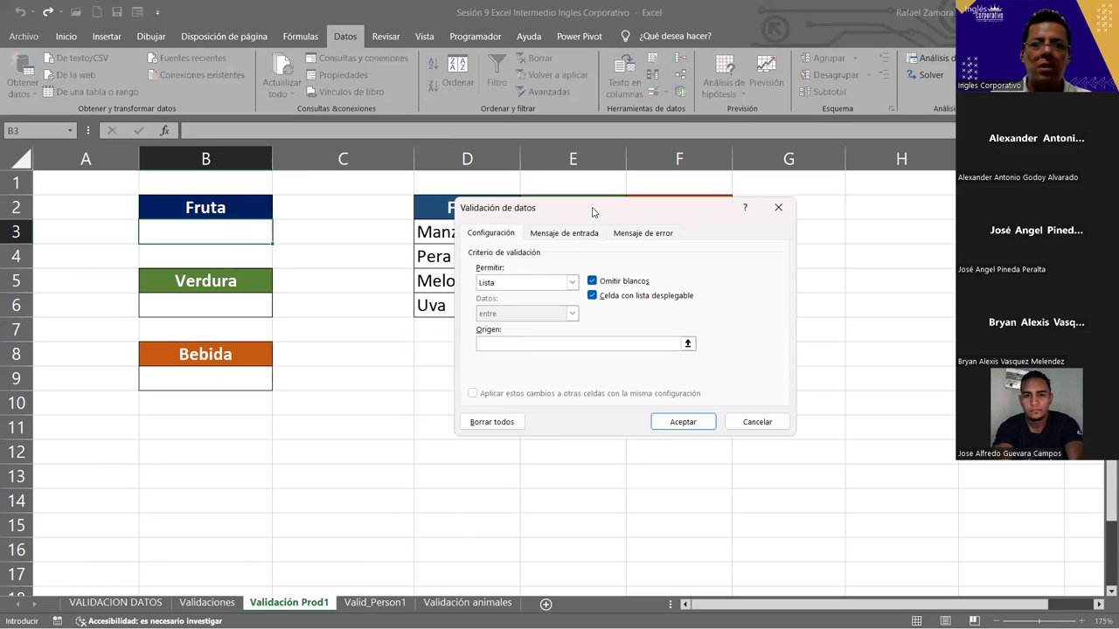
pyautogui.moveTo(592, 213); pyautogui.dragTo(545, 334)
pyautogui.click(523, 466)
pyautogui.write('Manz')
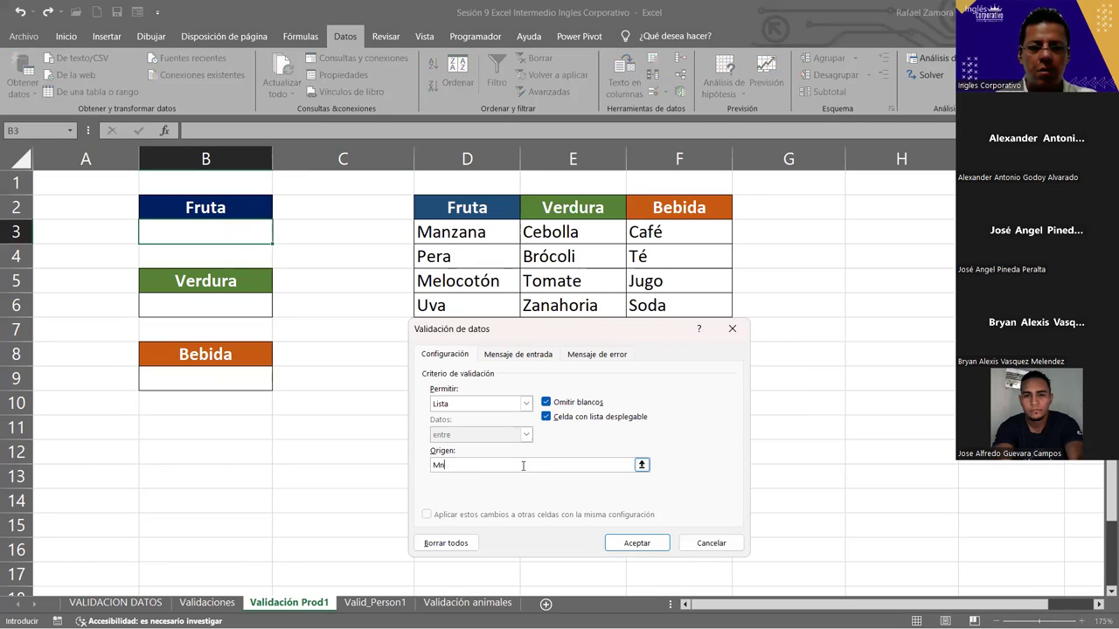
pyautogui.write('Manzana,Pera,Melocotón')
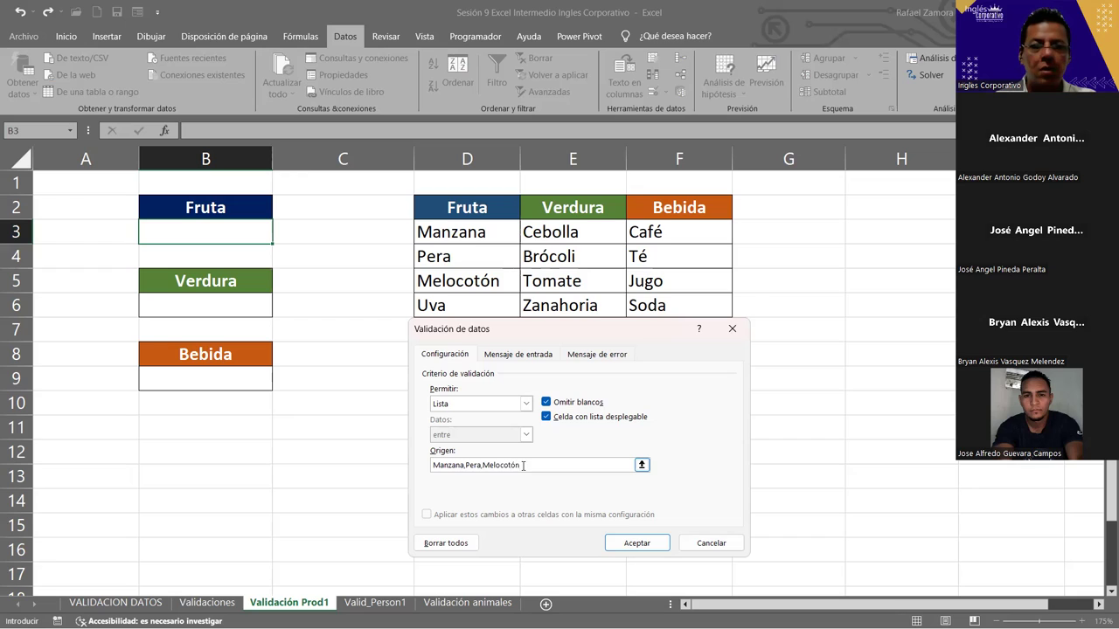
pyautogui.write(',Uva')
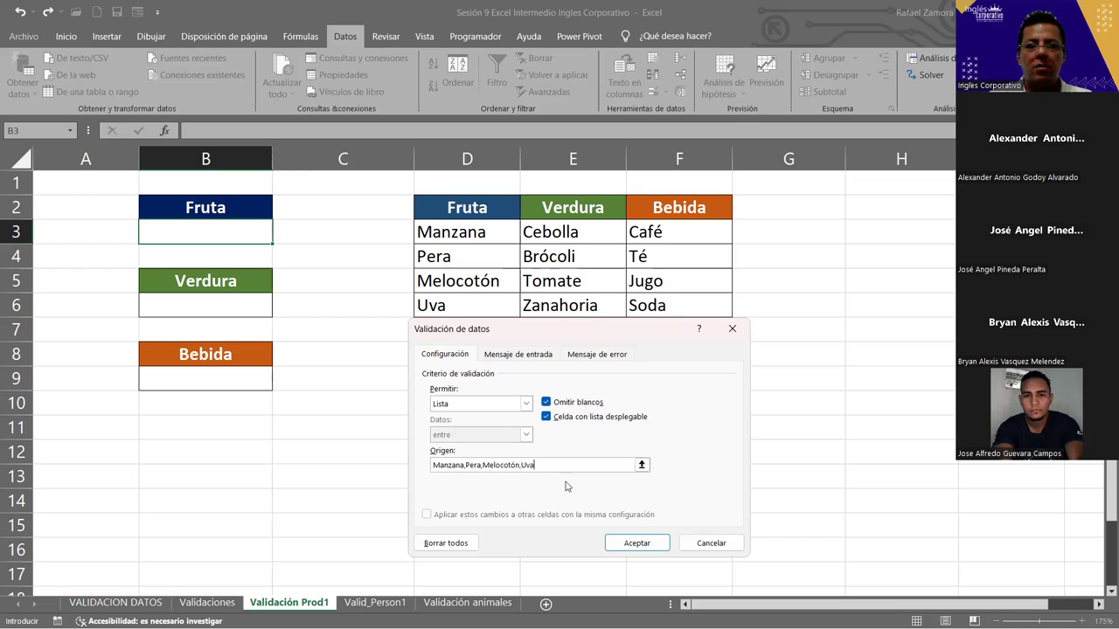
pyautogui.click(612, 537)
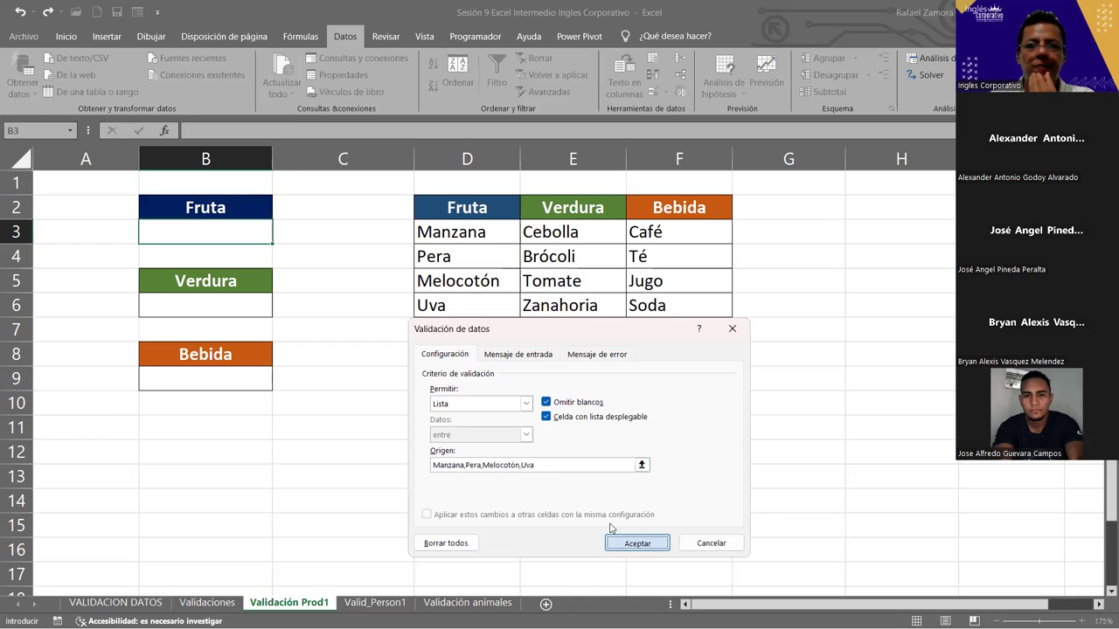
pyautogui.click(615, 540)
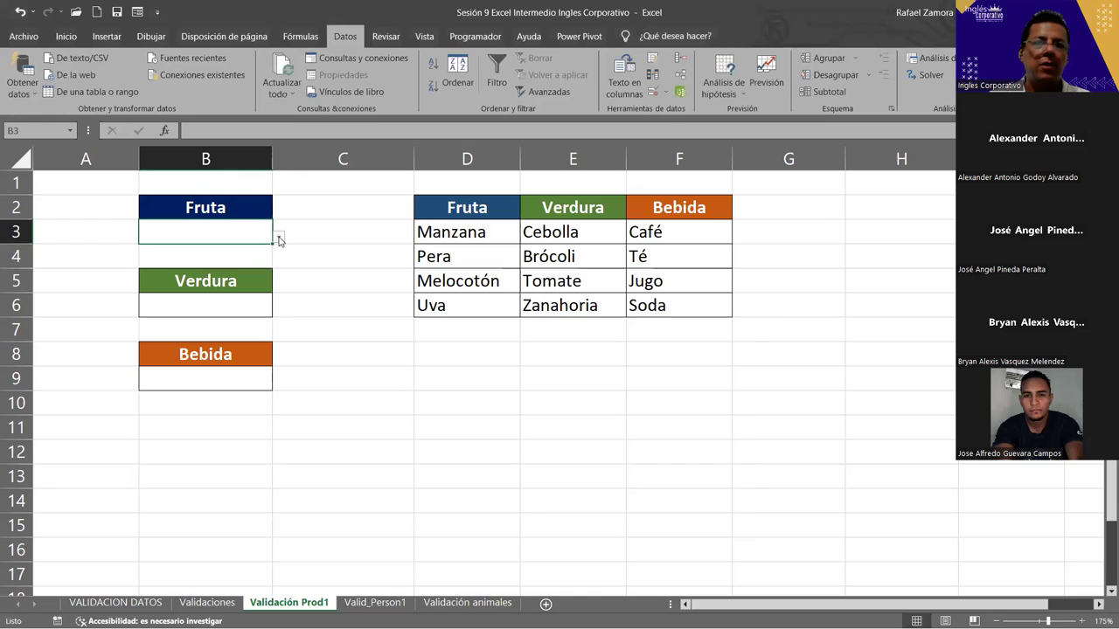
# Try B3's fruit dropdown (Manzana, Pera) and leave it set to Uva.
pyautogui.click(278, 237)
pyautogui.click(194, 253)
pyautogui.click(278, 238)
pyautogui.click(201, 271)
pyautogui.click(278, 238)
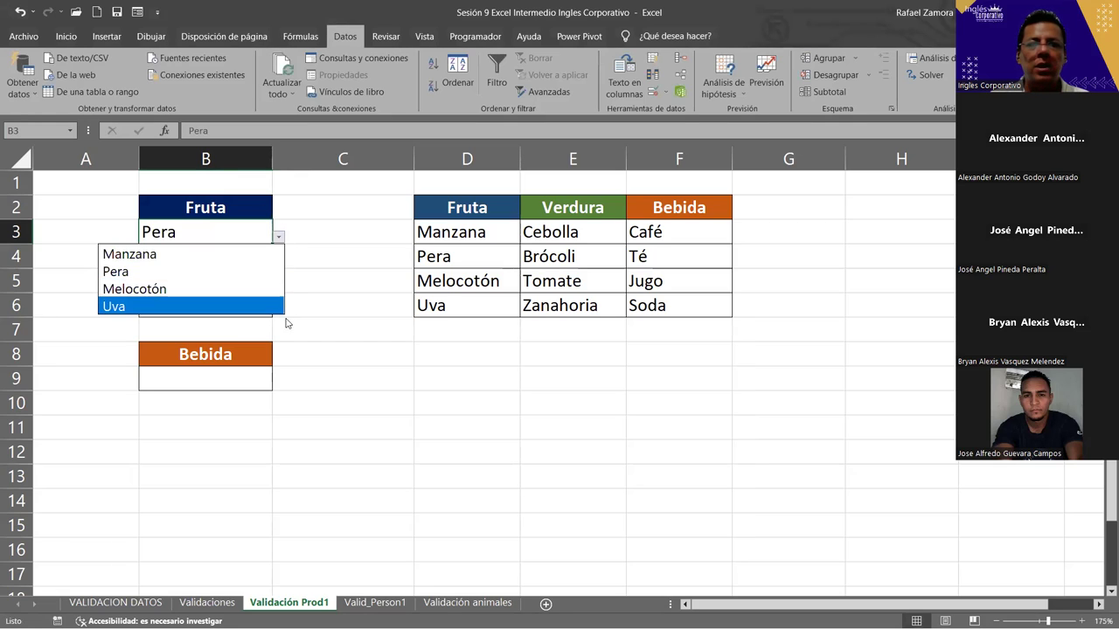
pyautogui.click(273, 305)
pyautogui.click(456, 234)
pyautogui.moveTo(458, 266); pyautogui.dragTo(460, 305)
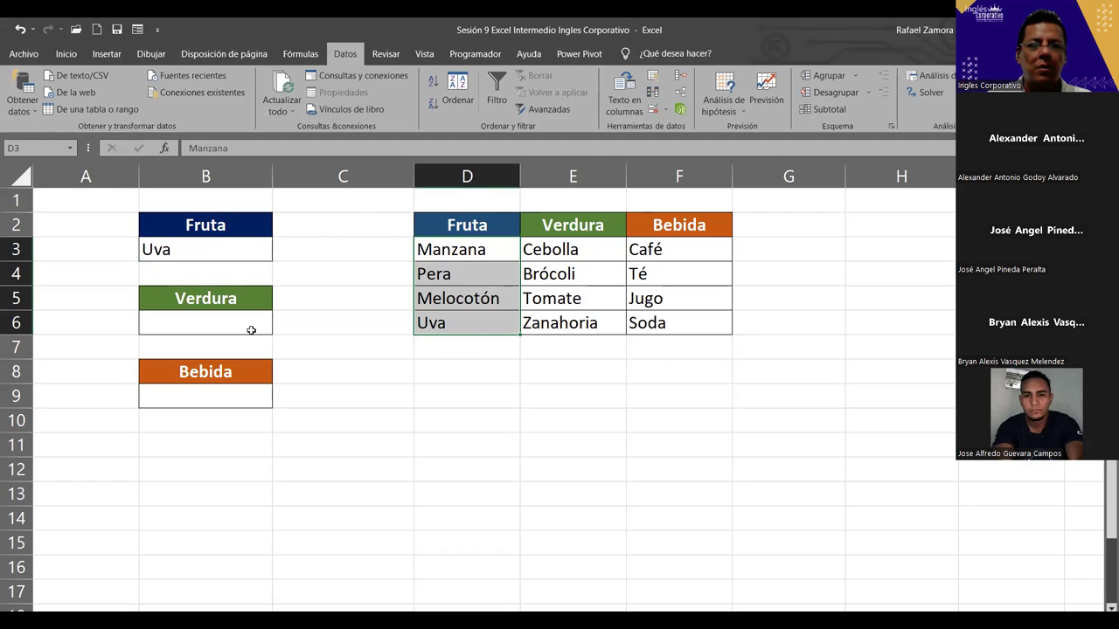
pyautogui.click(251, 329)
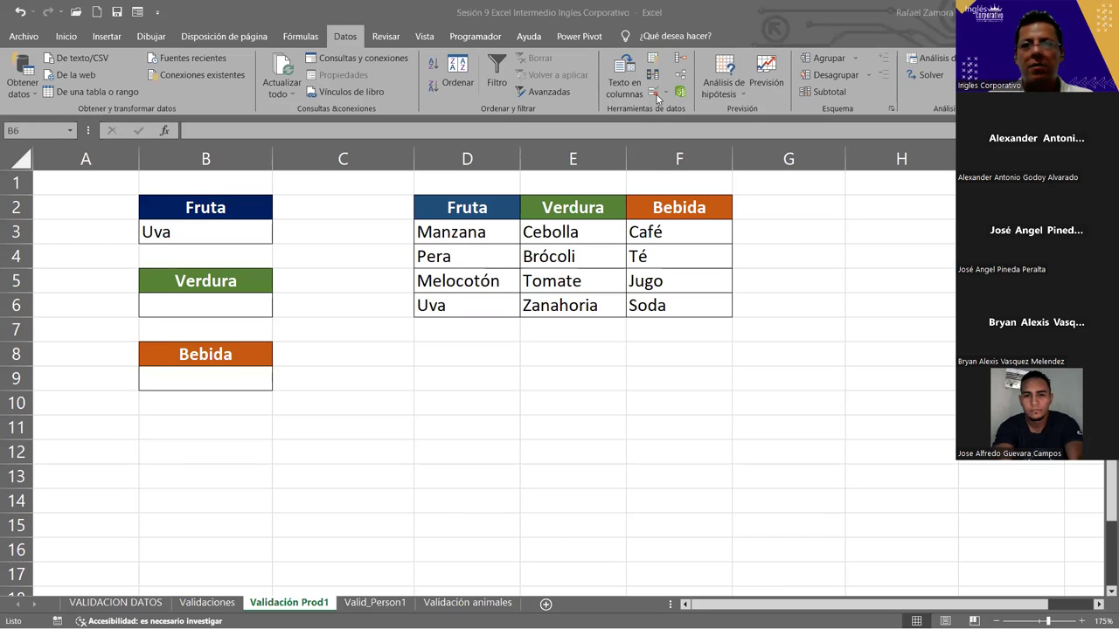
# Give B6 a list validation sourced from the vegetables in E3:E6.
pyautogui.click(650, 95)
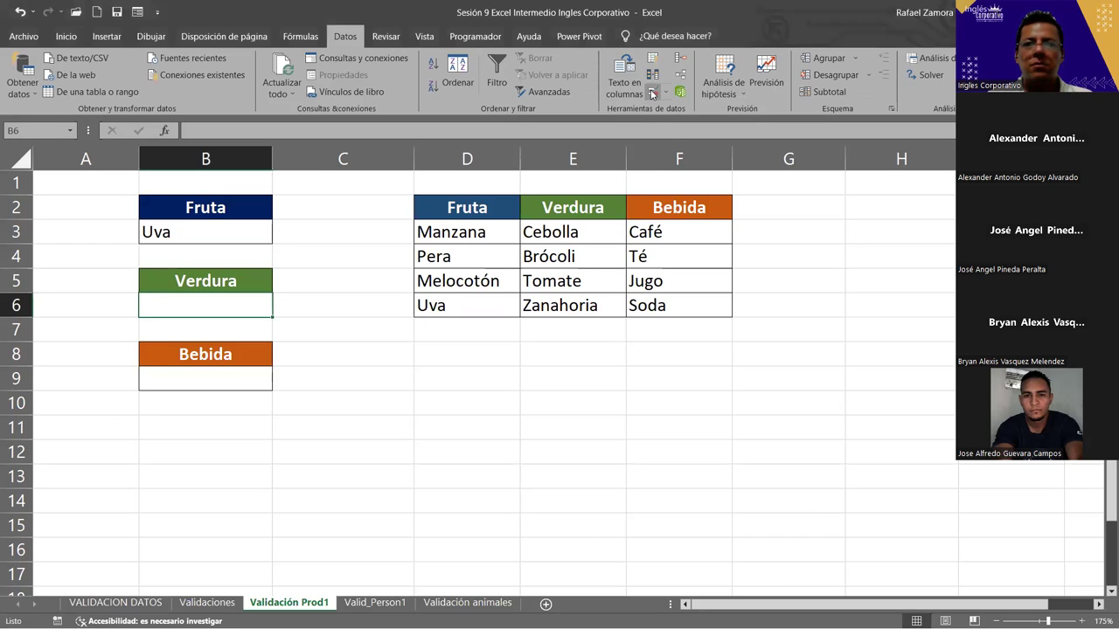
pyautogui.click(503, 405)
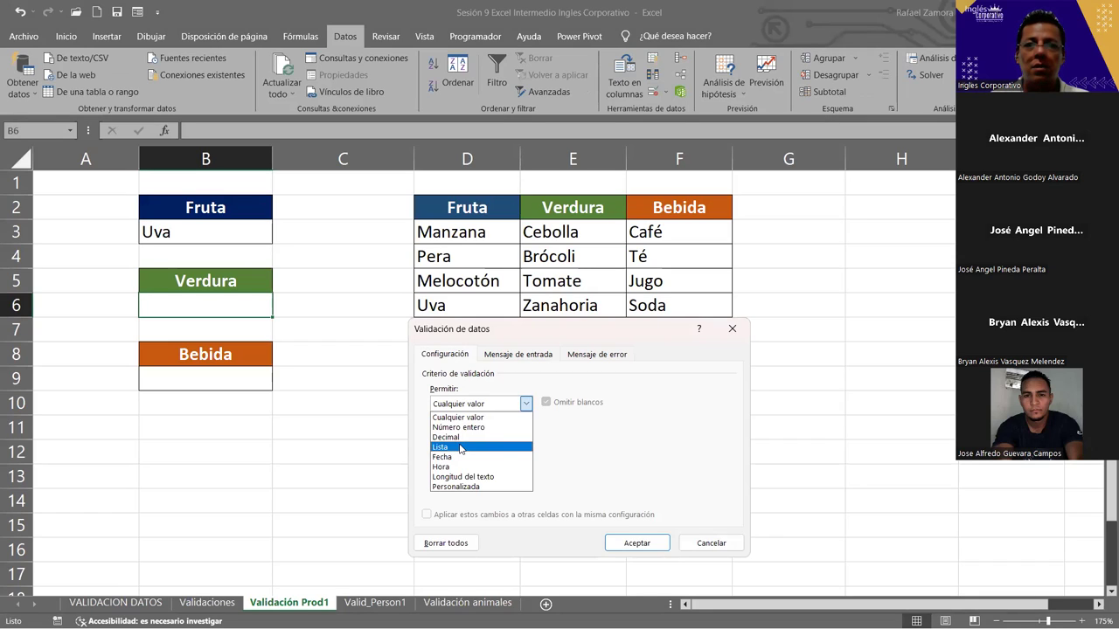
pyautogui.click(460, 448)
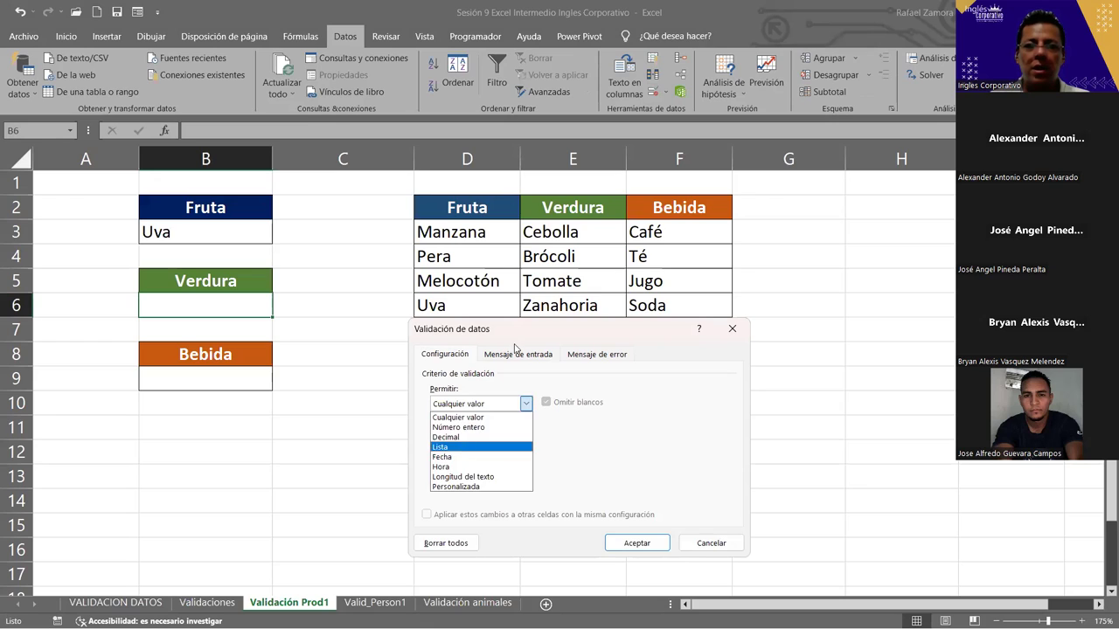
pyautogui.click(511, 464)
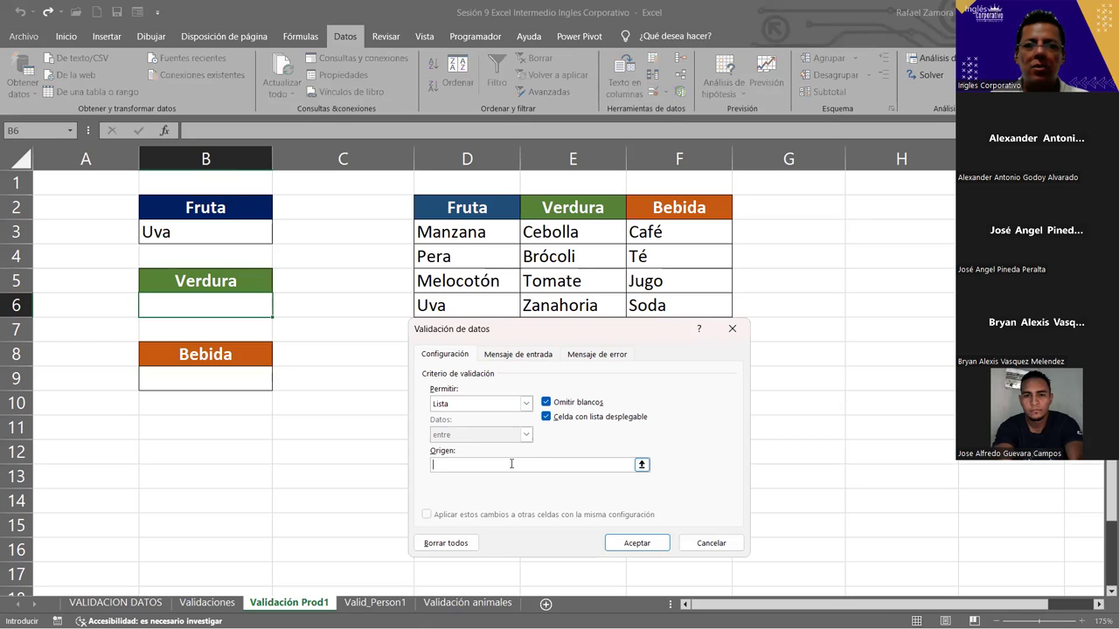
pyautogui.click(590, 234)
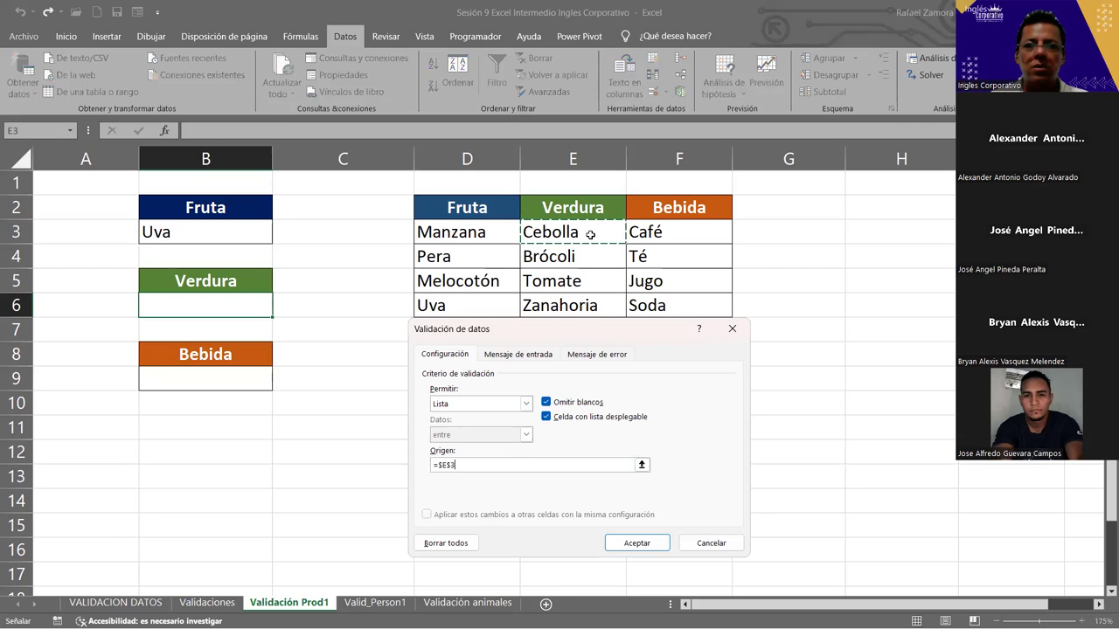
pyautogui.keyDown('shift'); pyautogui.click(592, 308); pyautogui.keyUp('shift')
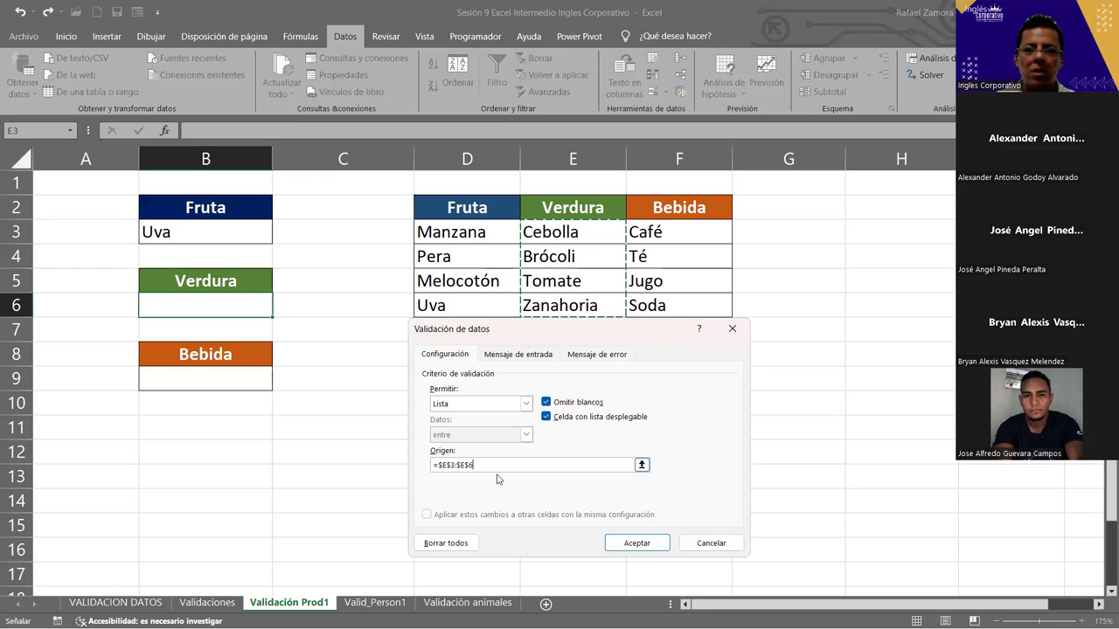
pyautogui.click(630, 538)
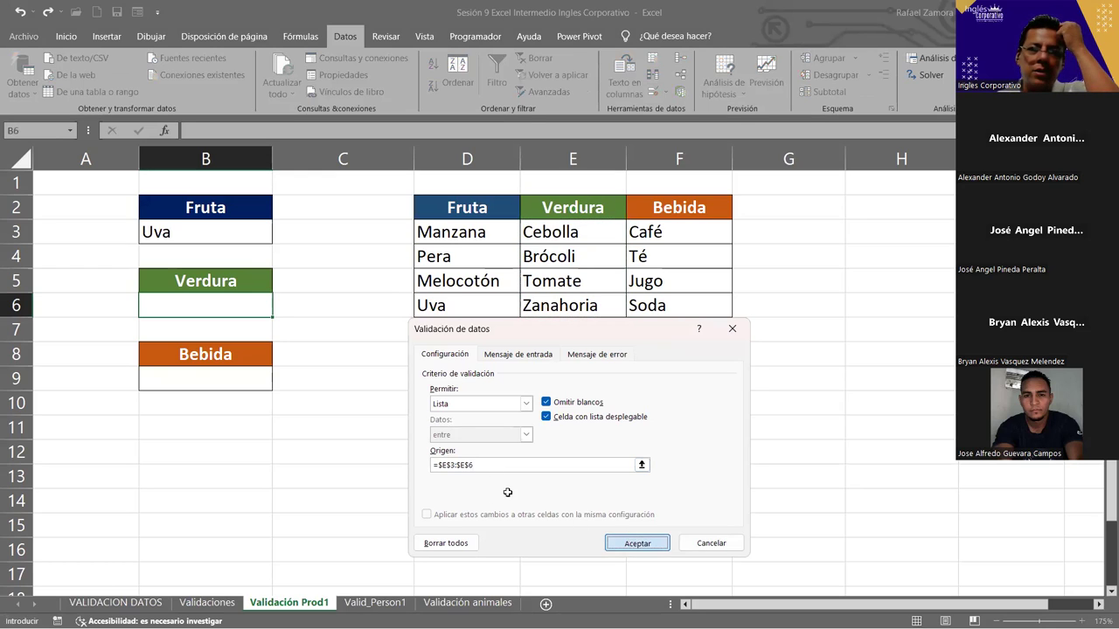
# Try B6's vegetable dropdown (Brócoli, Tomate) and leave it on Zanahoria.
pyautogui.click(280, 311)
pyautogui.click(209, 341)
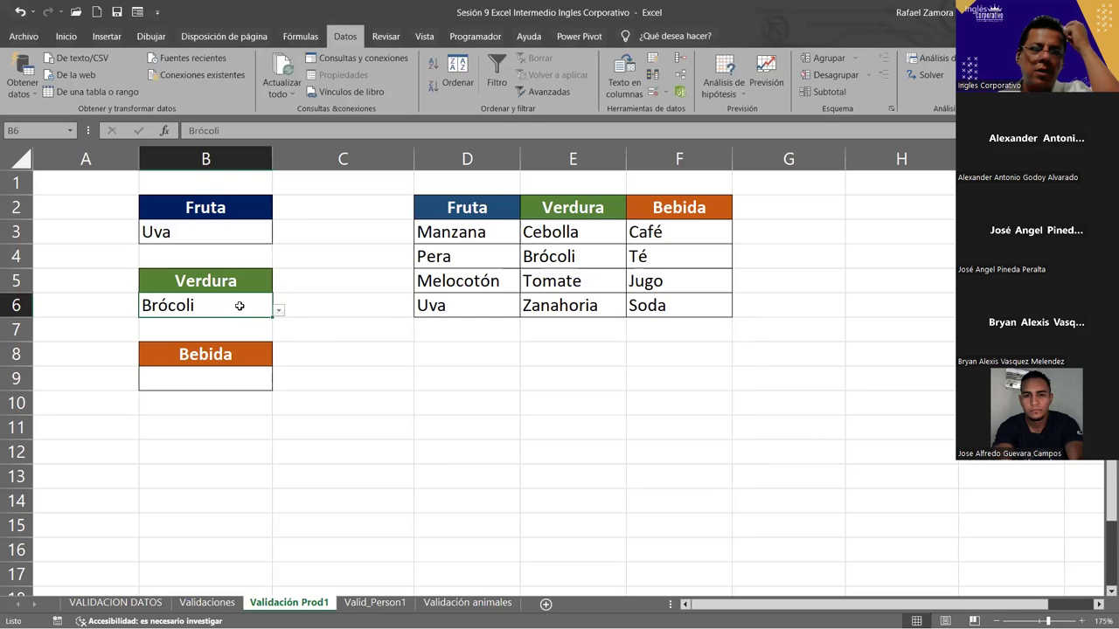
pyautogui.click(187, 361)
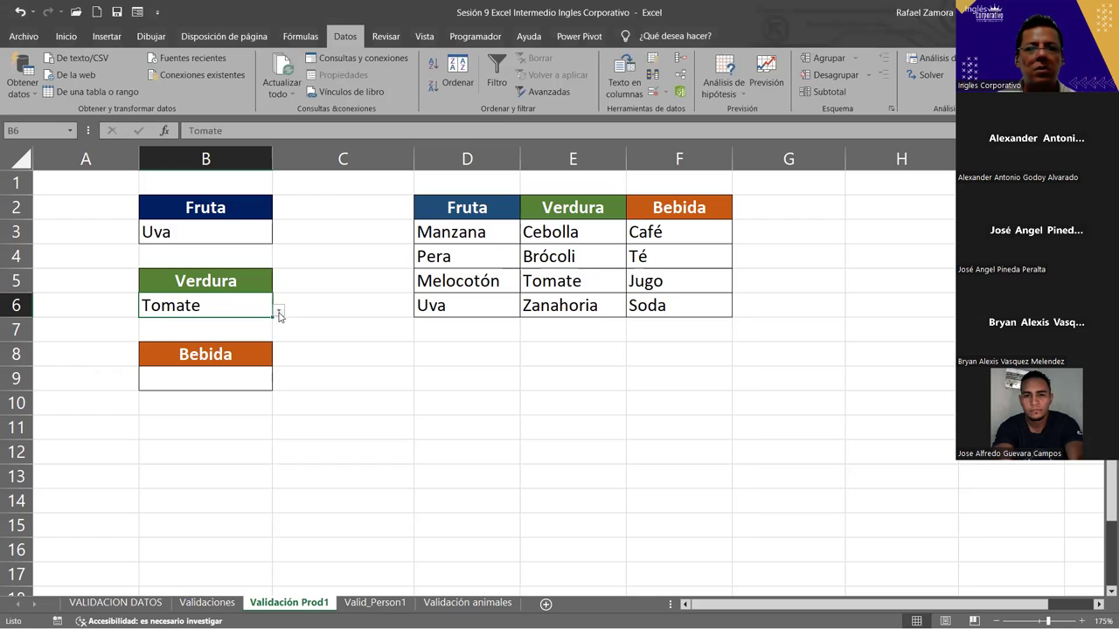
pyautogui.click(278, 311)
pyautogui.click(188, 378)
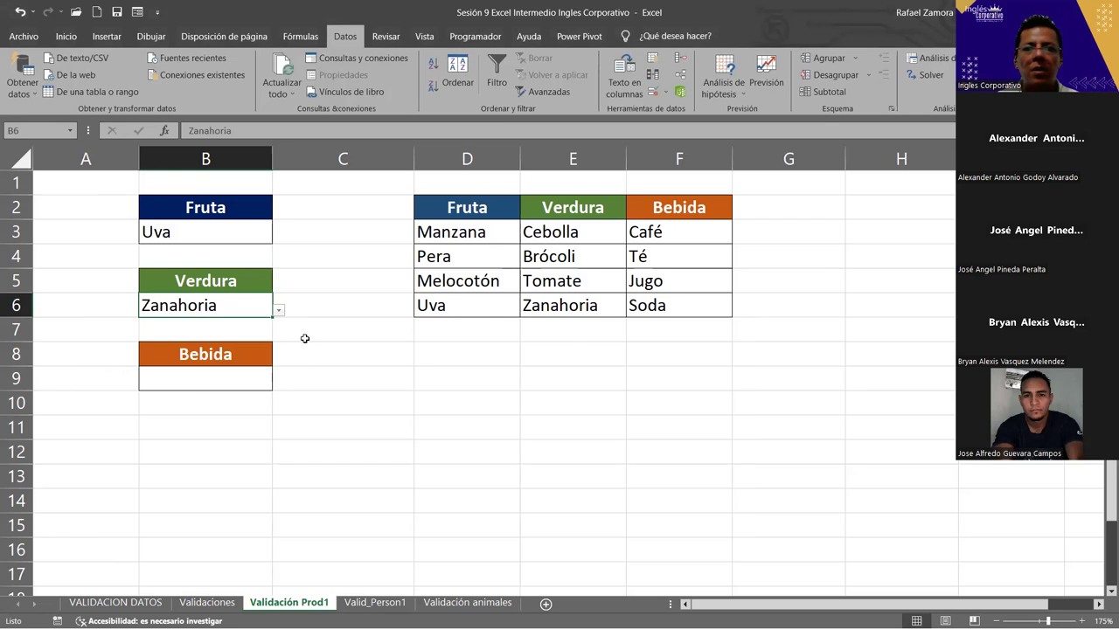
pyautogui.click(229, 382)
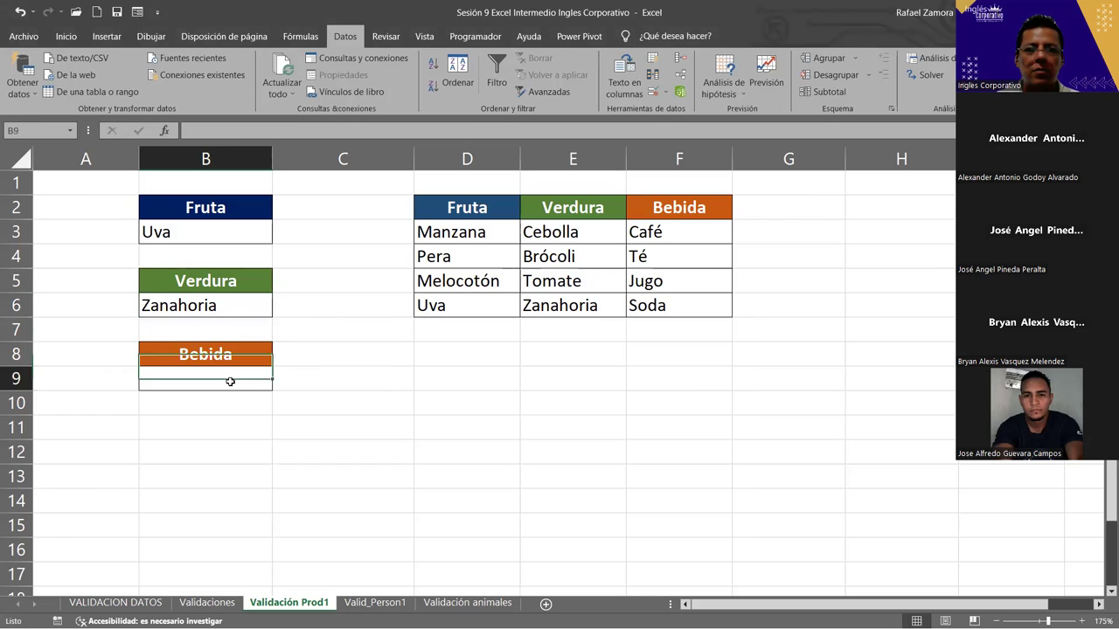
pyautogui.click(252, 238)
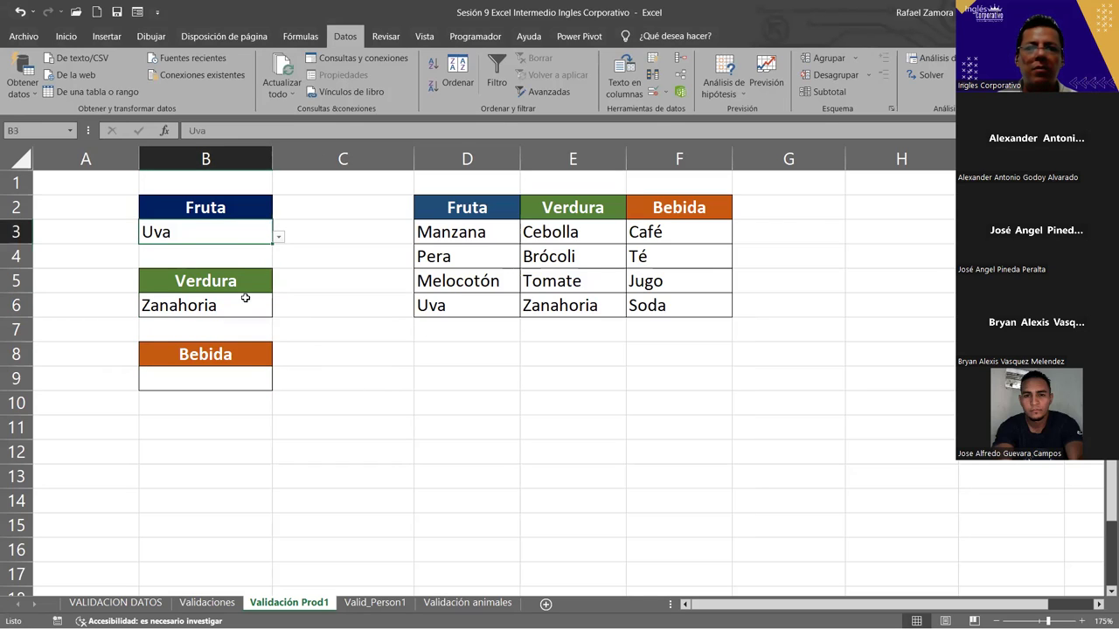
pyautogui.click(245, 299)
pyautogui.click(250, 370)
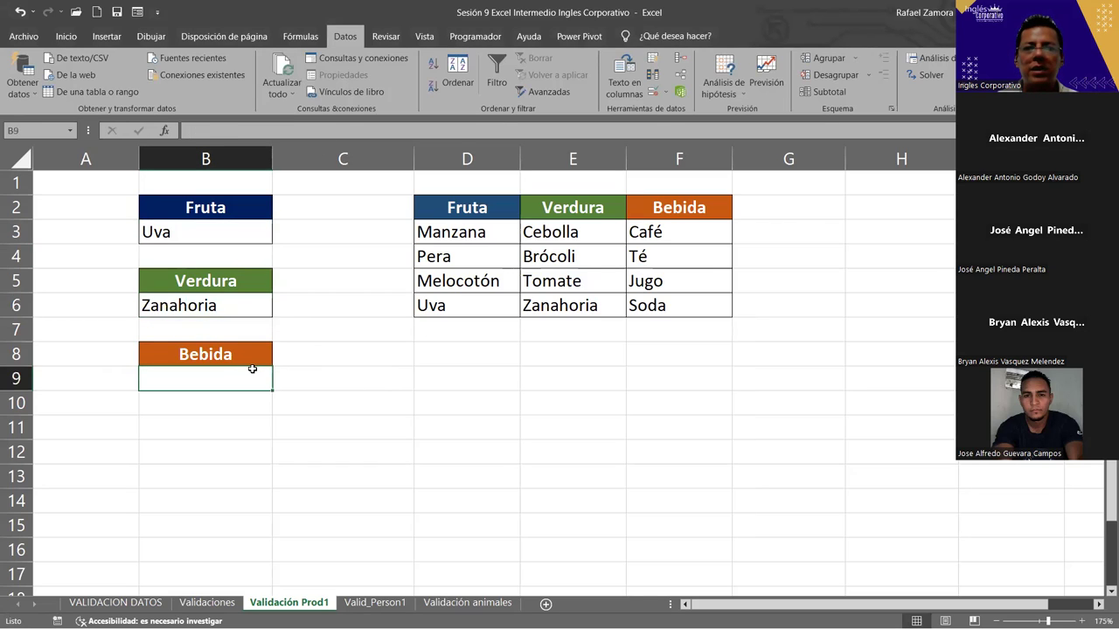
pyautogui.click(590, 377)
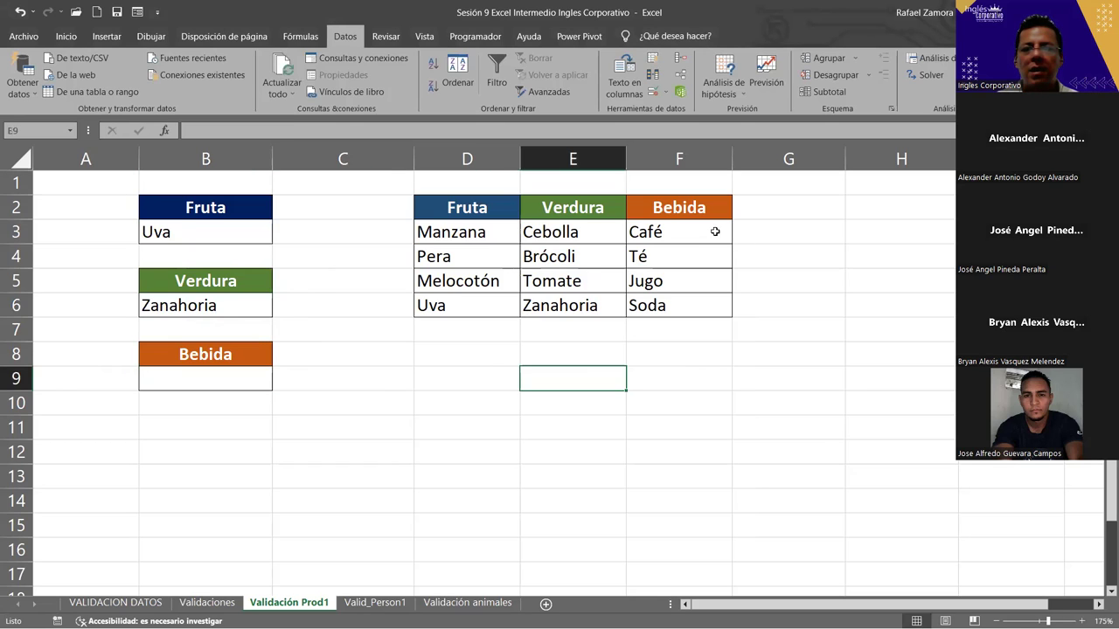
# Name the drinks range F3:F6 'bebida' via the Name Box.
pyautogui.moveTo(714, 232); pyautogui.dragTo(706, 295)
pyautogui.moveTo(706, 296); pyautogui.dragTo(705, 298)
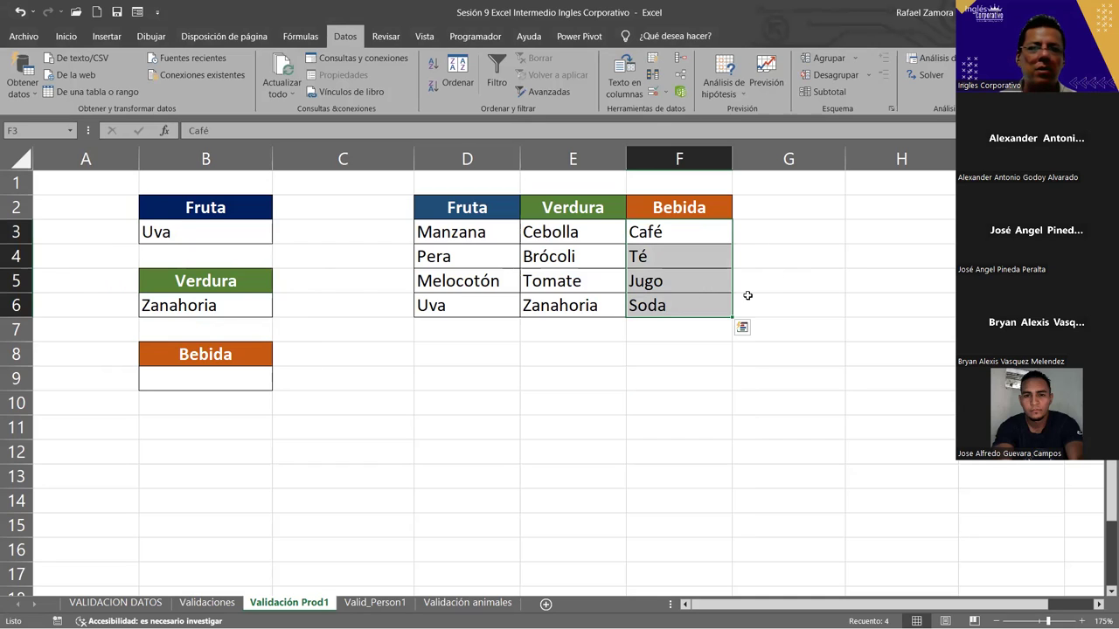
pyautogui.click(49, 131)
pyautogui.write('bebida')
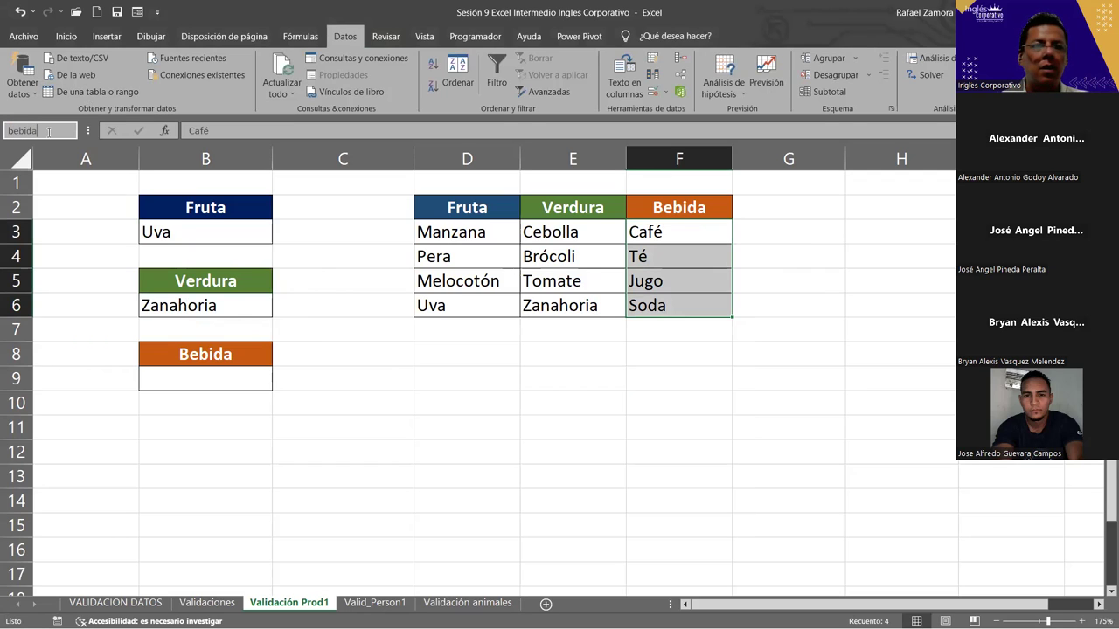
pyautogui.press('Return')
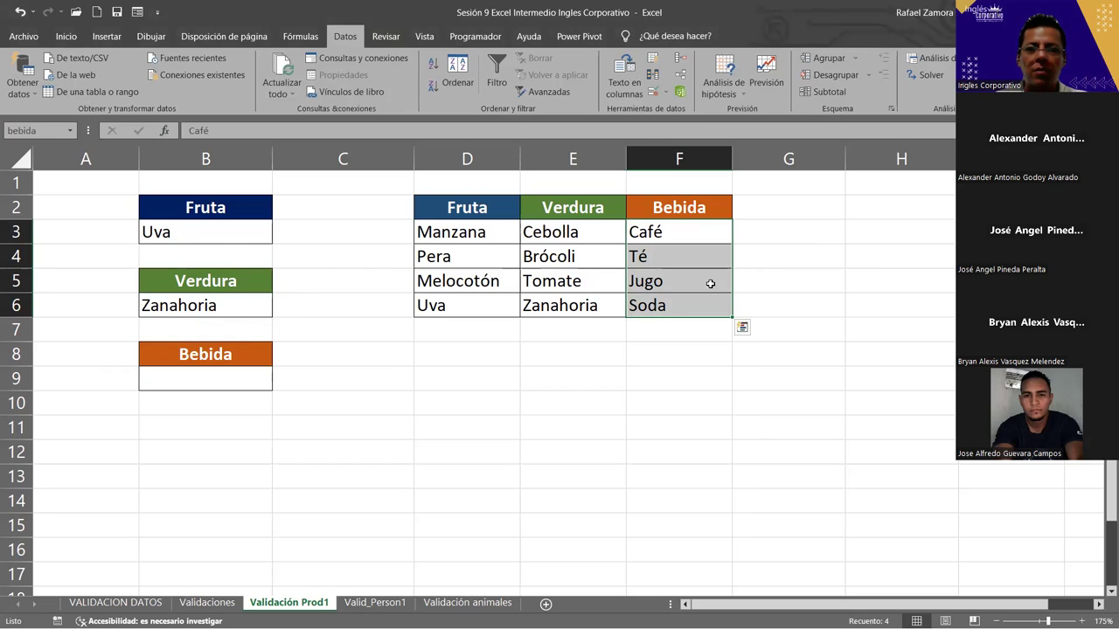
# Check the 'bebida' name from the Name Box list, then select Bebida cell B9.
pyautogui.click(327, 472)
pyautogui.click(639, 473)
pyautogui.click(789, 442)
pyautogui.click(831, 402)
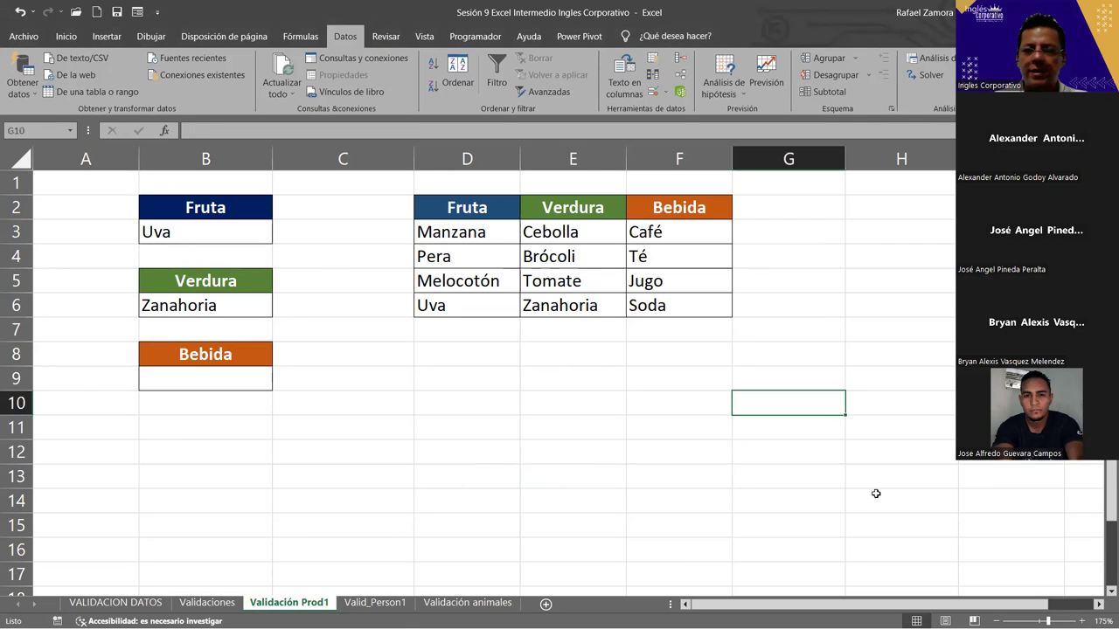
pyautogui.click(789, 501)
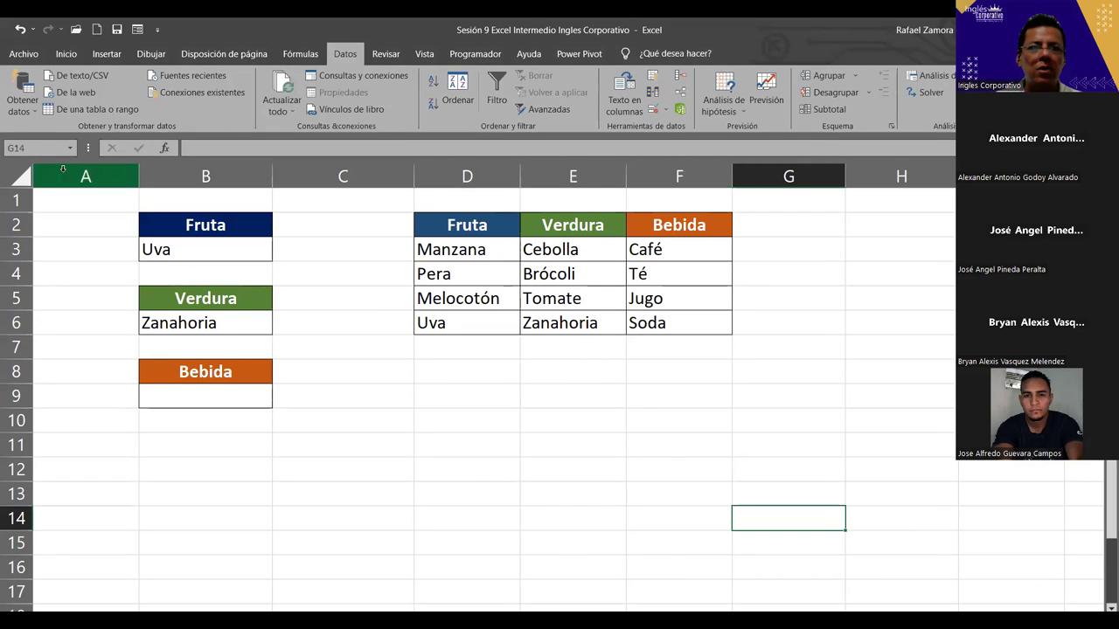
pyautogui.click(67, 149)
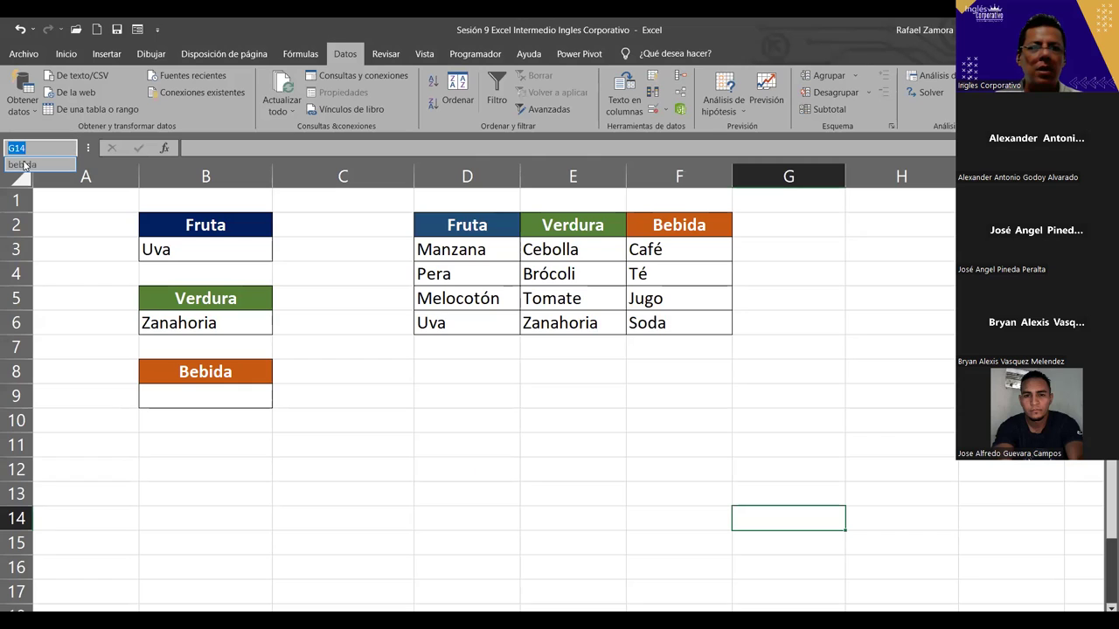
pyautogui.click(23, 165)
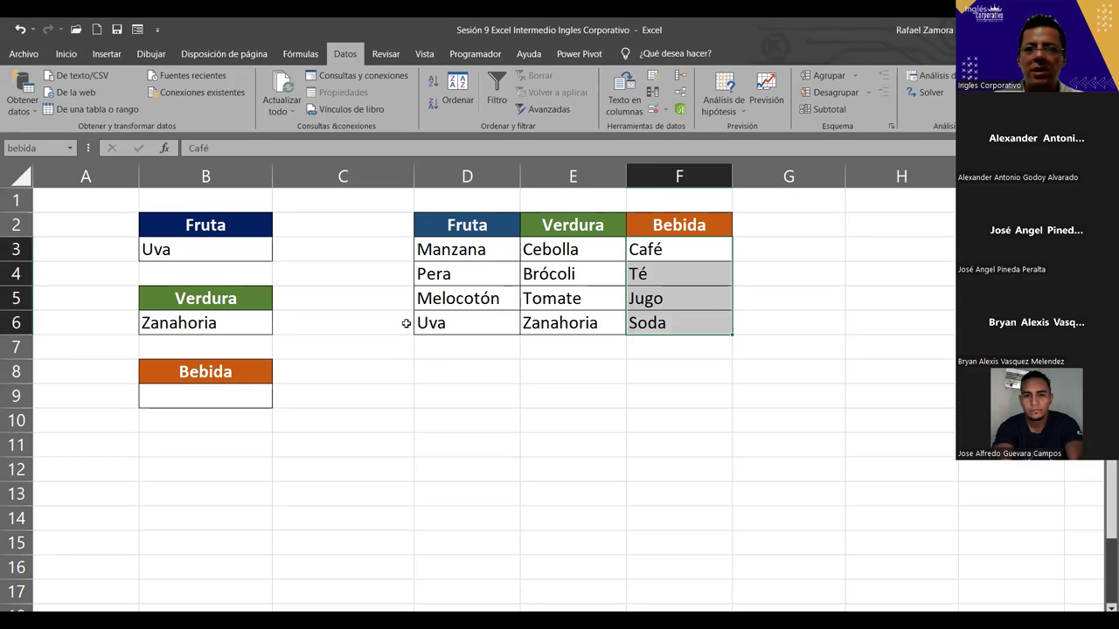
pyautogui.click(365, 489)
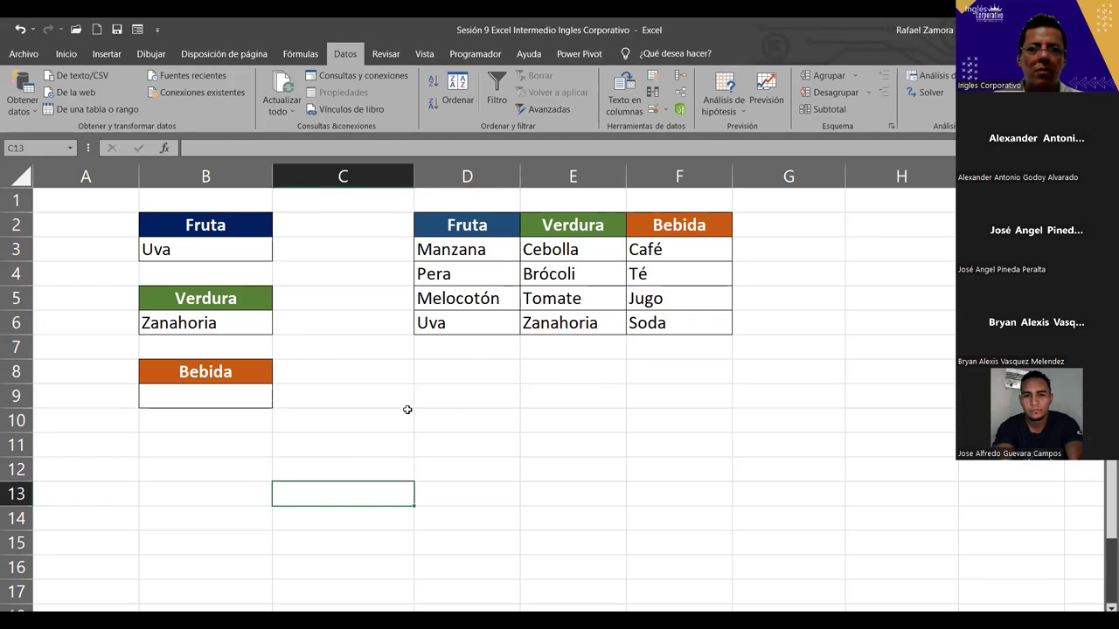
pyautogui.click(407, 412)
pyautogui.click(712, 379)
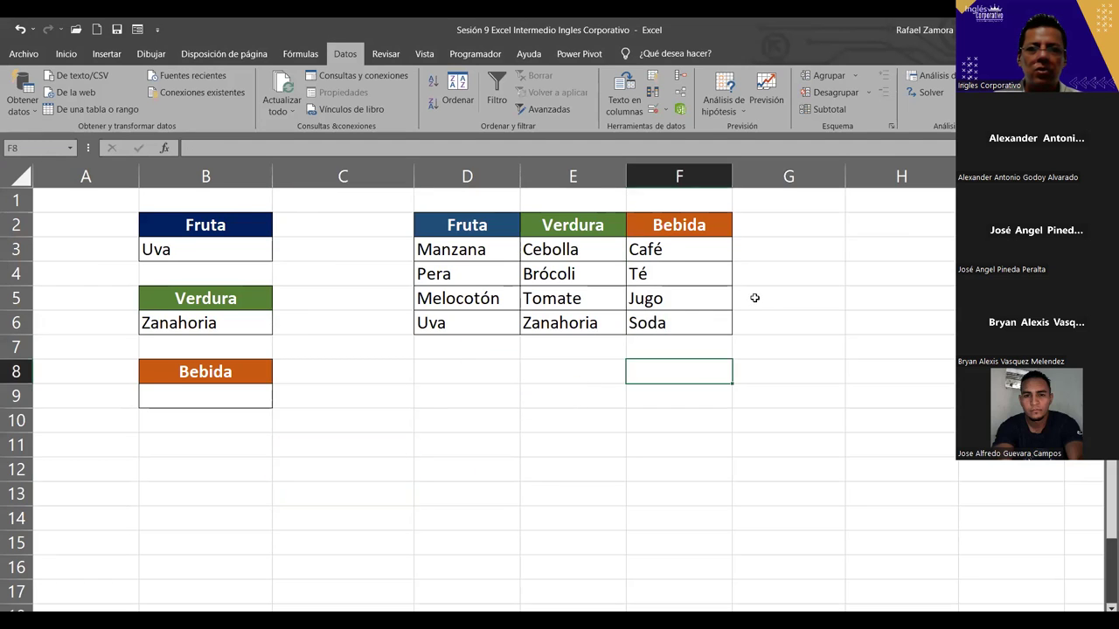
pyautogui.click(237, 391)
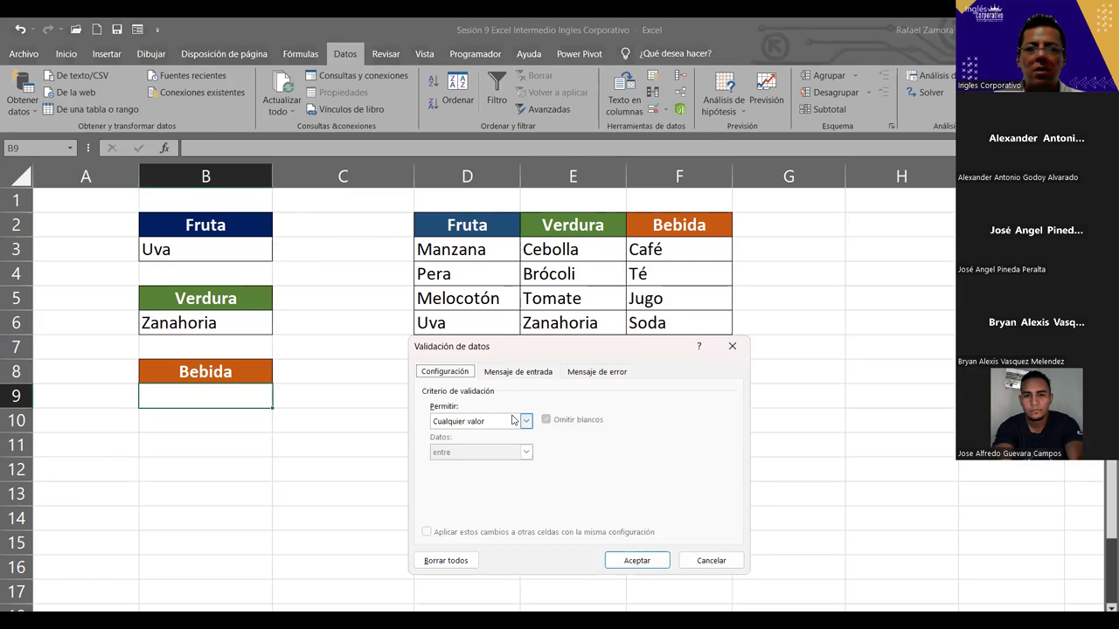
# Set B9's validation to Lista with source =bebida.
pyautogui.click(521, 421)
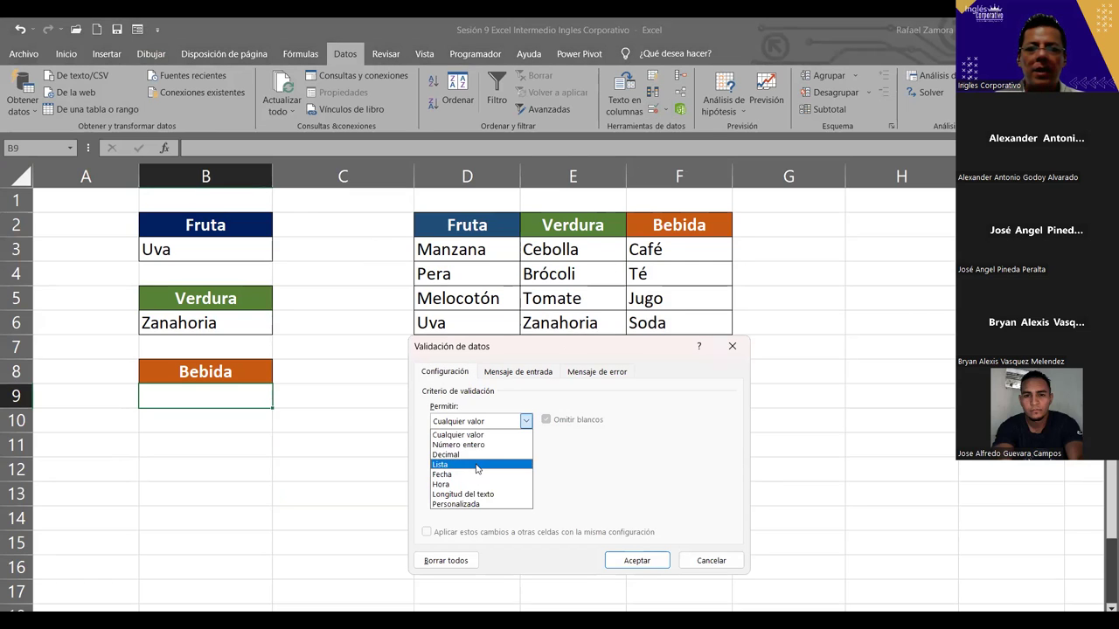
pyautogui.click(476, 465)
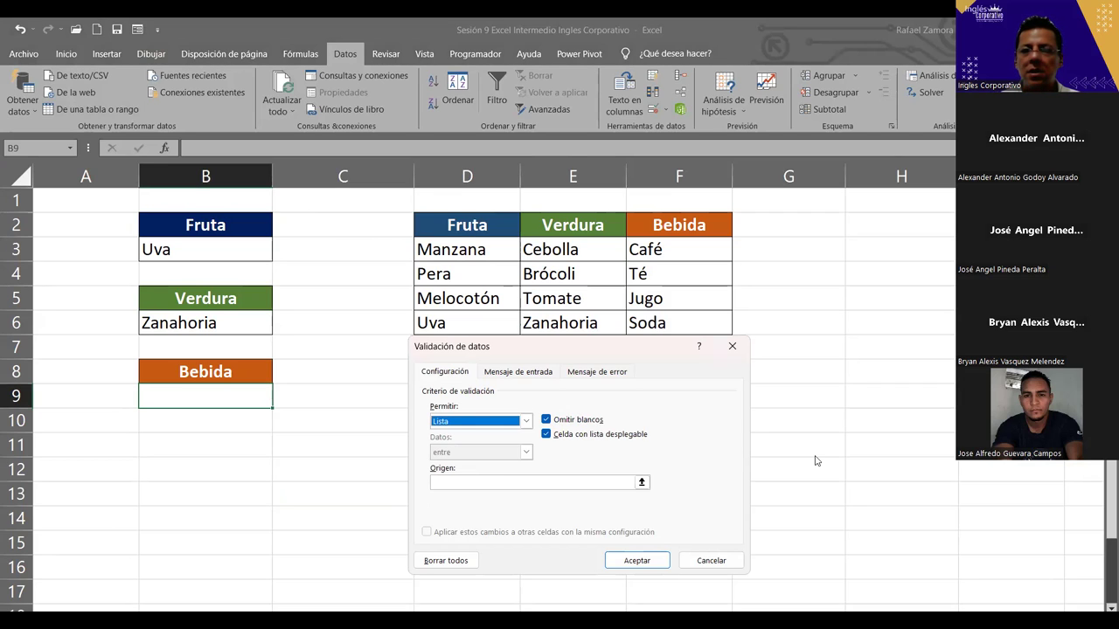
pyautogui.click(500, 484)
pyautogui.click(499, 484)
pyautogui.write('=')
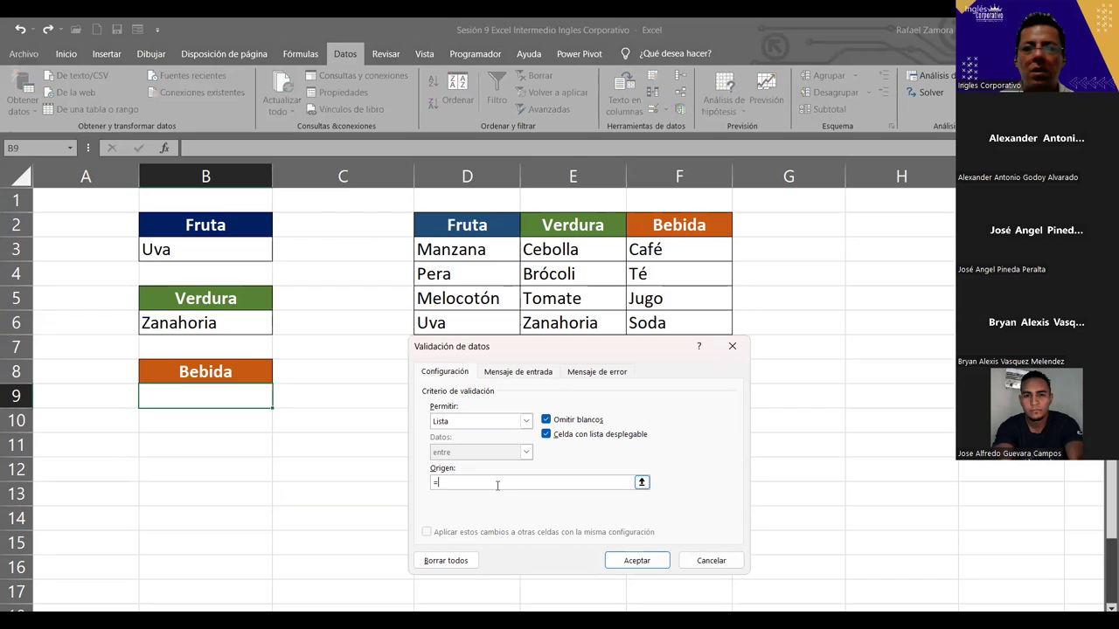
pyautogui.write('be')
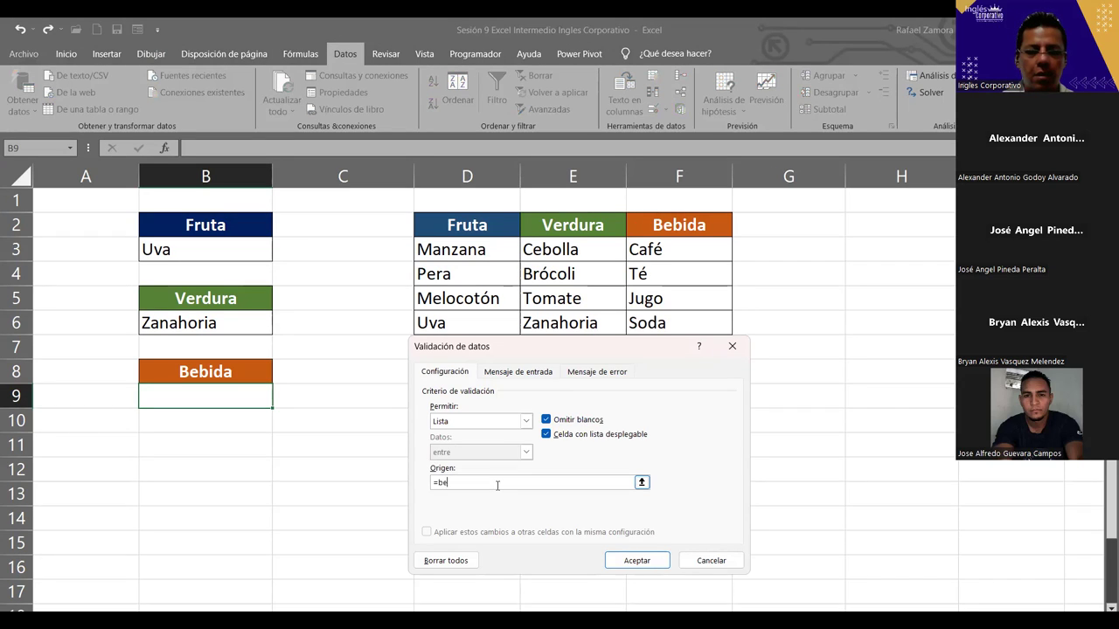
pyautogui.write('bida')
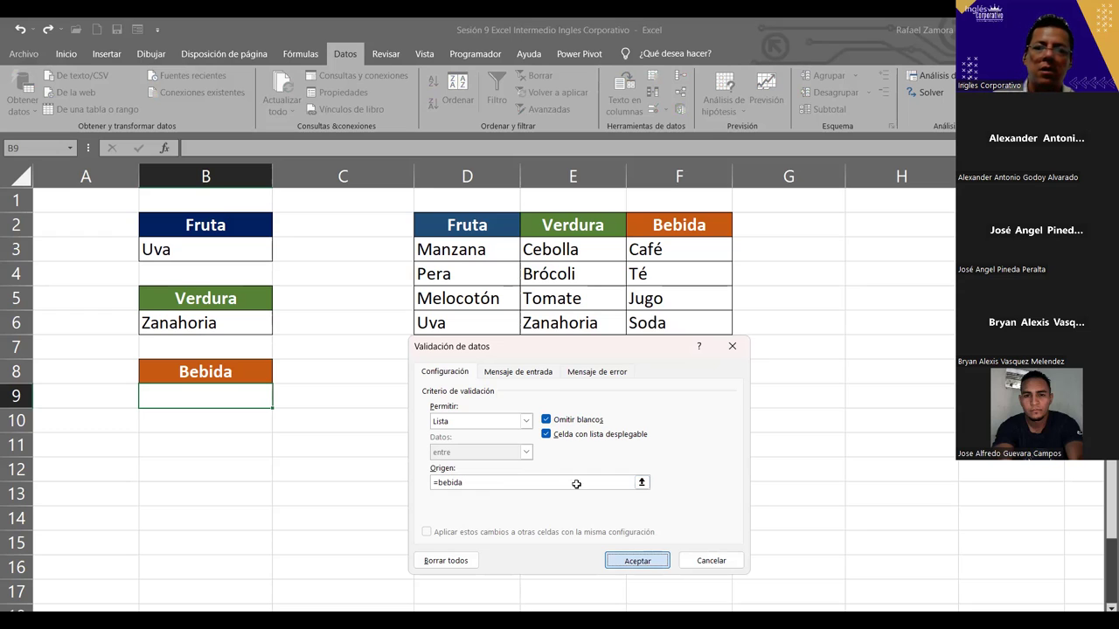
pyautogui.press('Return')
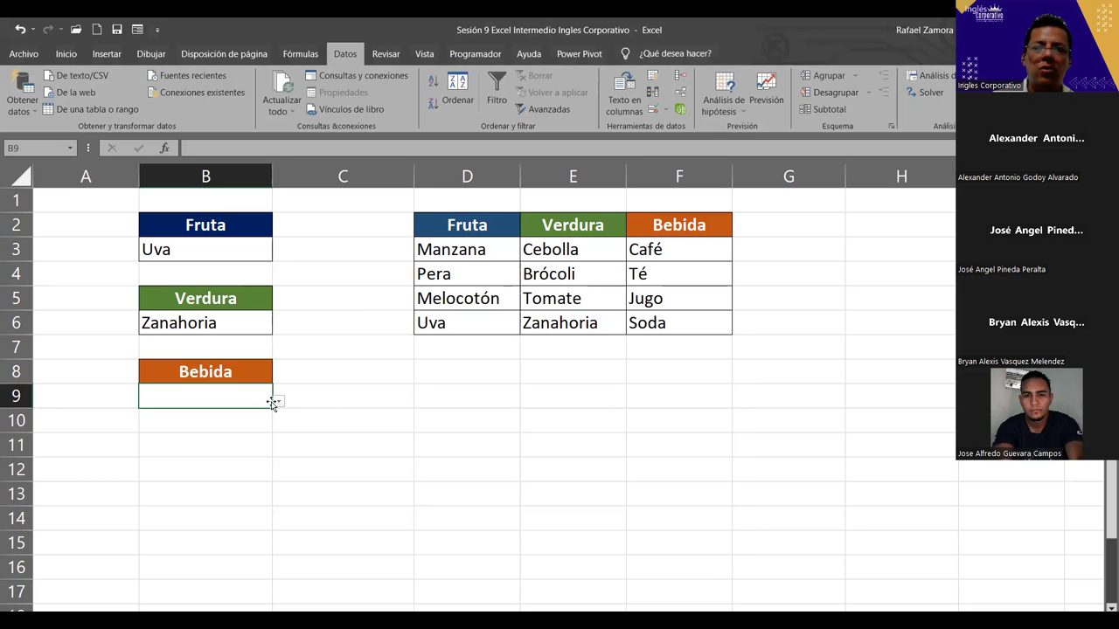
# Try B9's drink dropdown (Té, Jugo) and finally choose Soda.
pyautogui.click(278, 402)
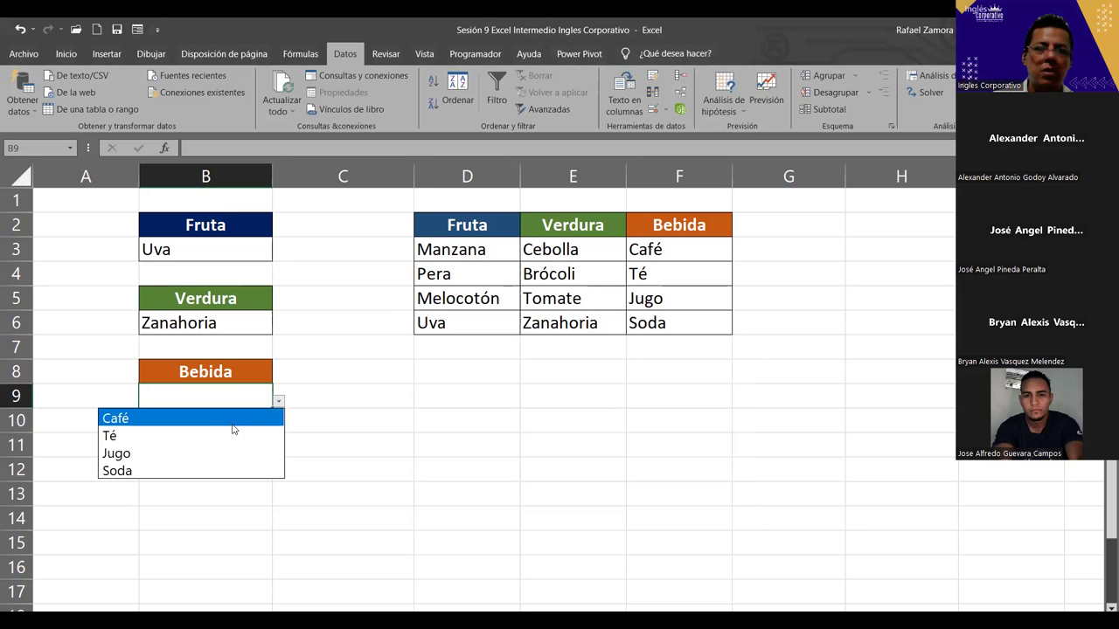
pyautogui.click(199, 437)
pyautogui.click(278, 402)
pyautogui.click(187, 457)
pyautogui.click(294, 398)
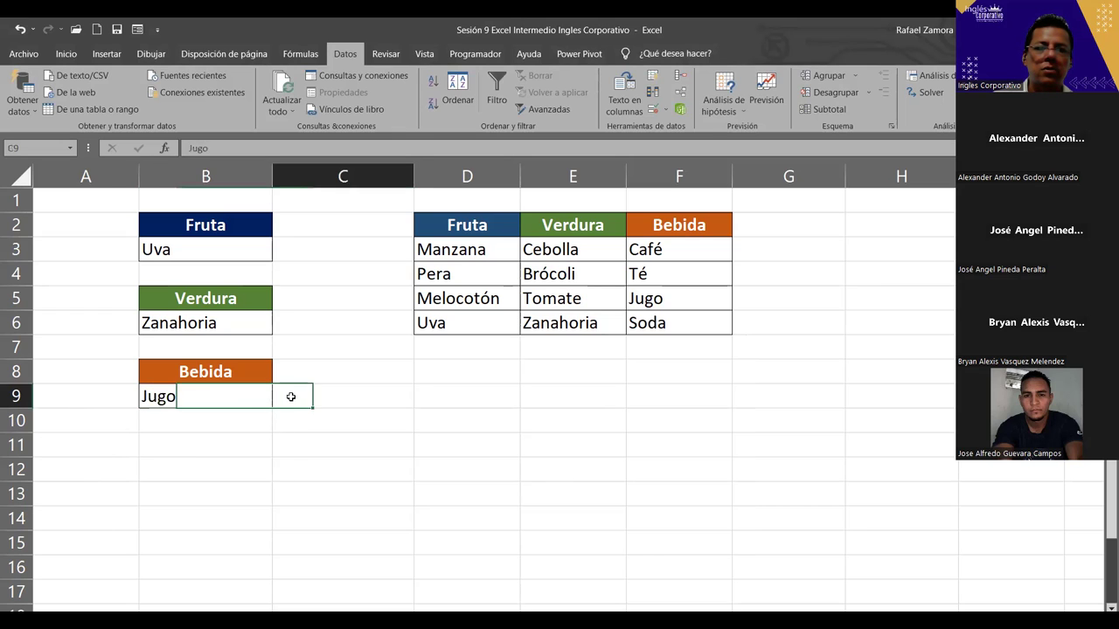
pyautogui.click(264, 400)
pyautogui.click(280, 402)
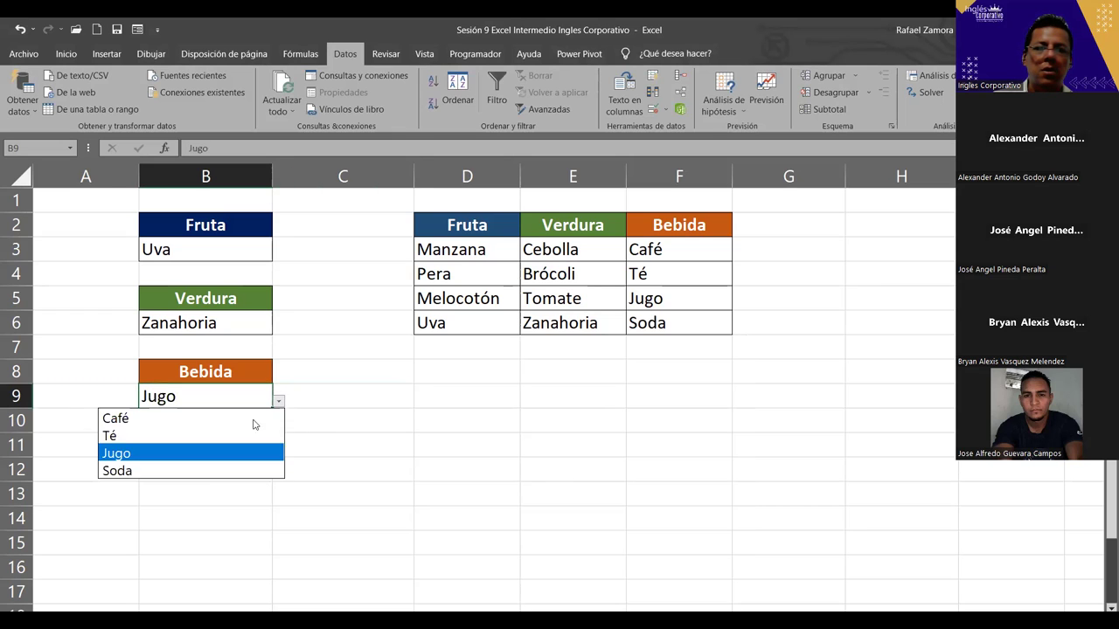
pyautogui.click(206, 467)
pyautogui.click(383, 421)
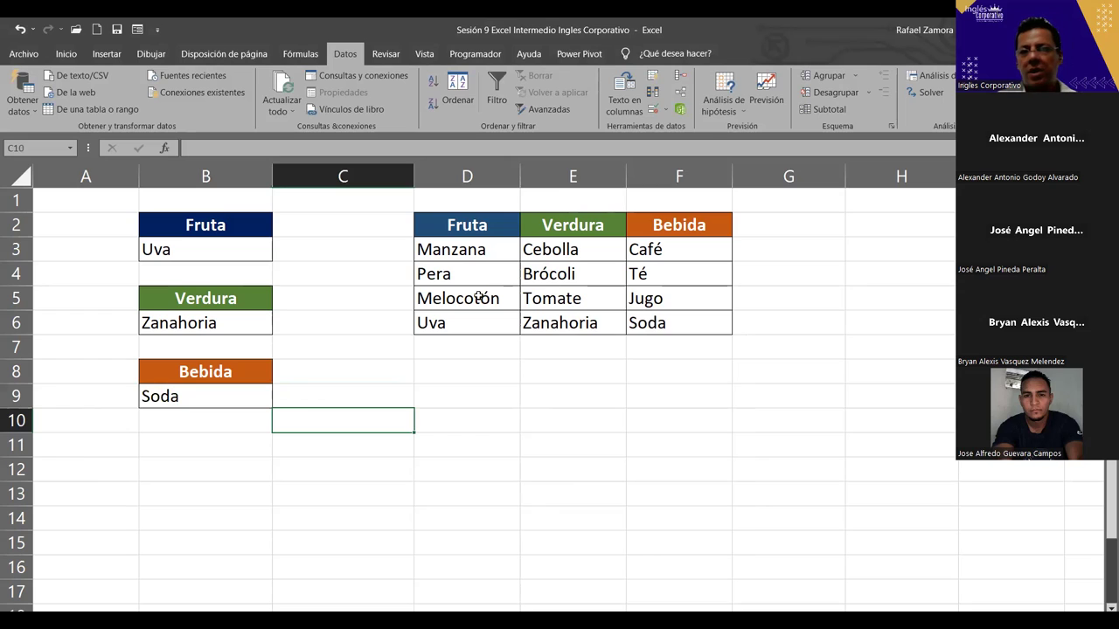
pyautogui.click(594, 276)
# Replace Brócoli with 'Chile verde' in E4 and pick Chile verde in B6.
pyautogui.write('Chile verde')
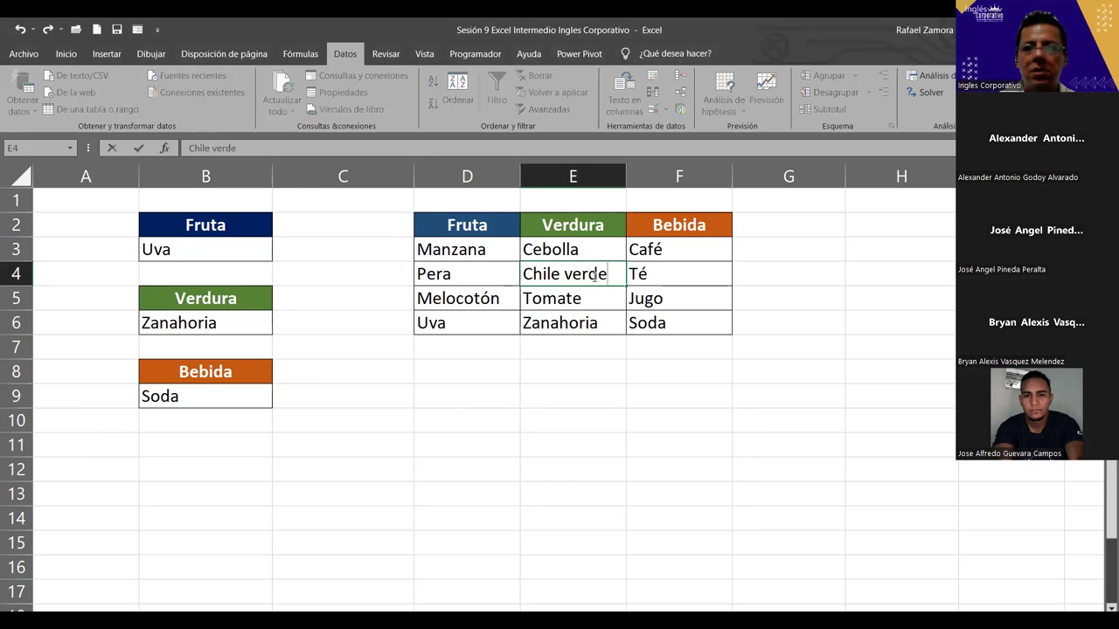
pyautogui.press('Return')
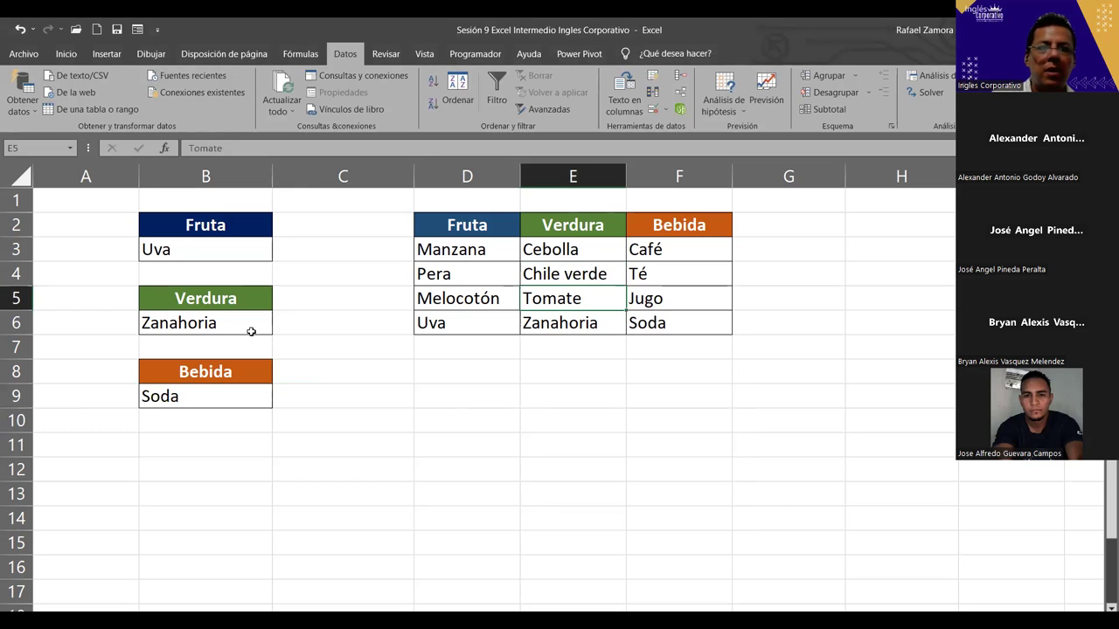
pyautogui.click(262, 325)
pyautogui.click(278, 328)
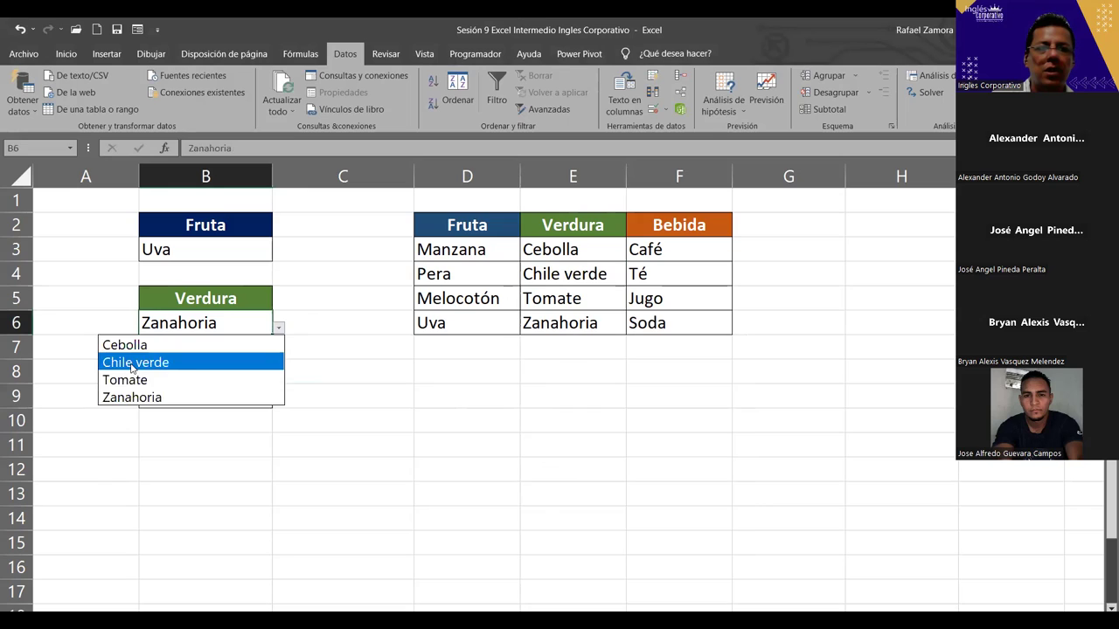
pyautogui.click(132, 363)
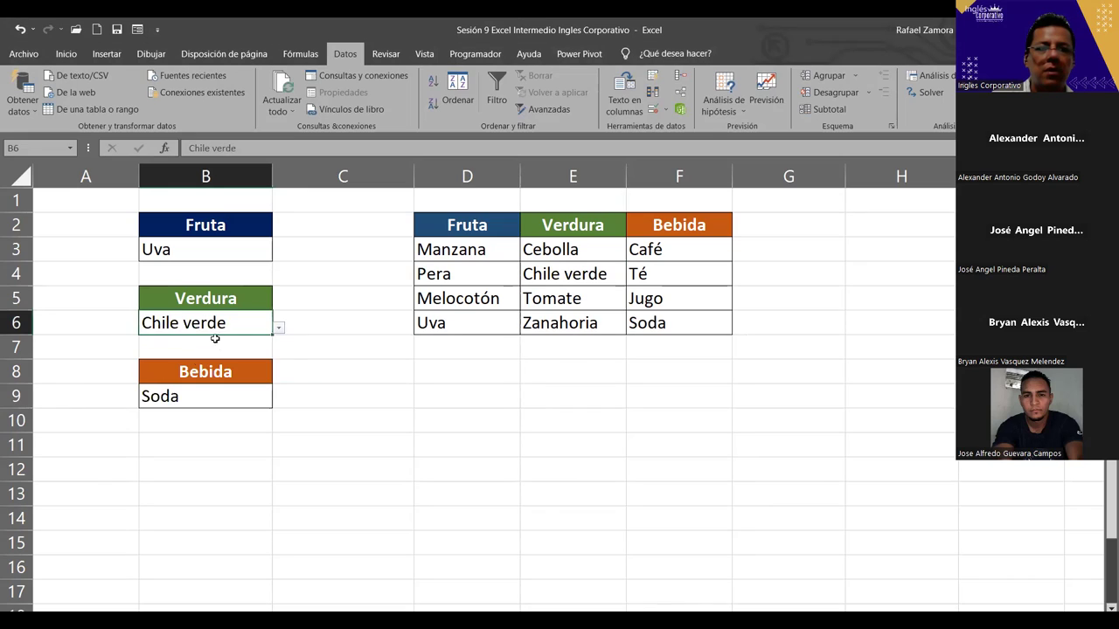
pyautogui.click(264, 393)
pyautogui.click(278, 401)
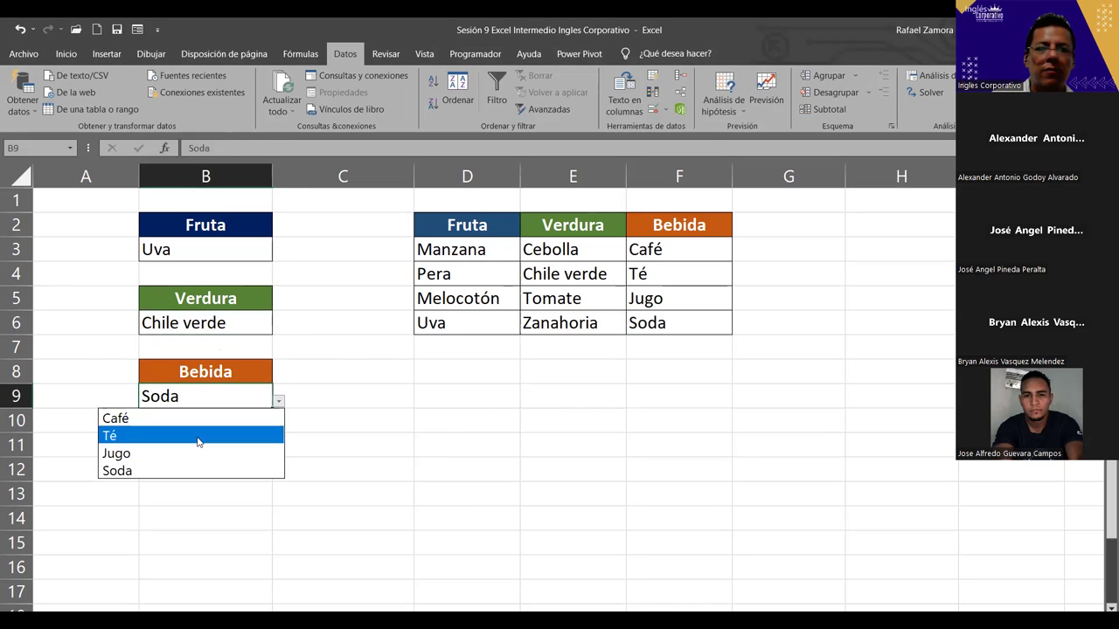
pyautogui.press('Escape')
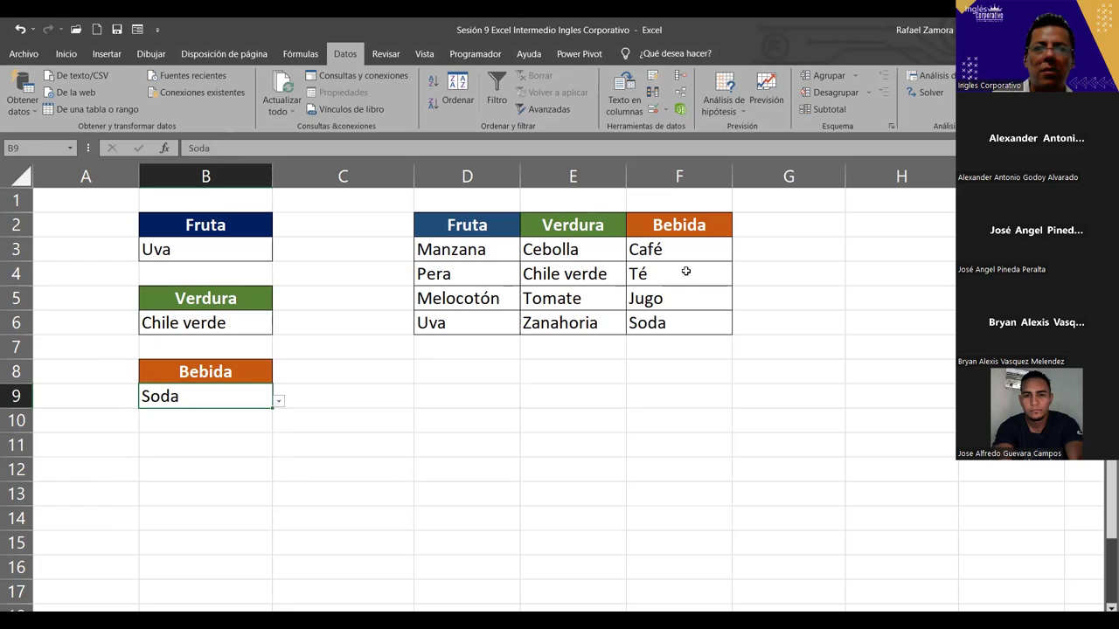
# Replace Té with 'Chocolate' in F4 and pick Chocolate in B9.
pyautogui.click(686, 272)
pyautogui.write('Chocolate')
pyautogui.press('Return')
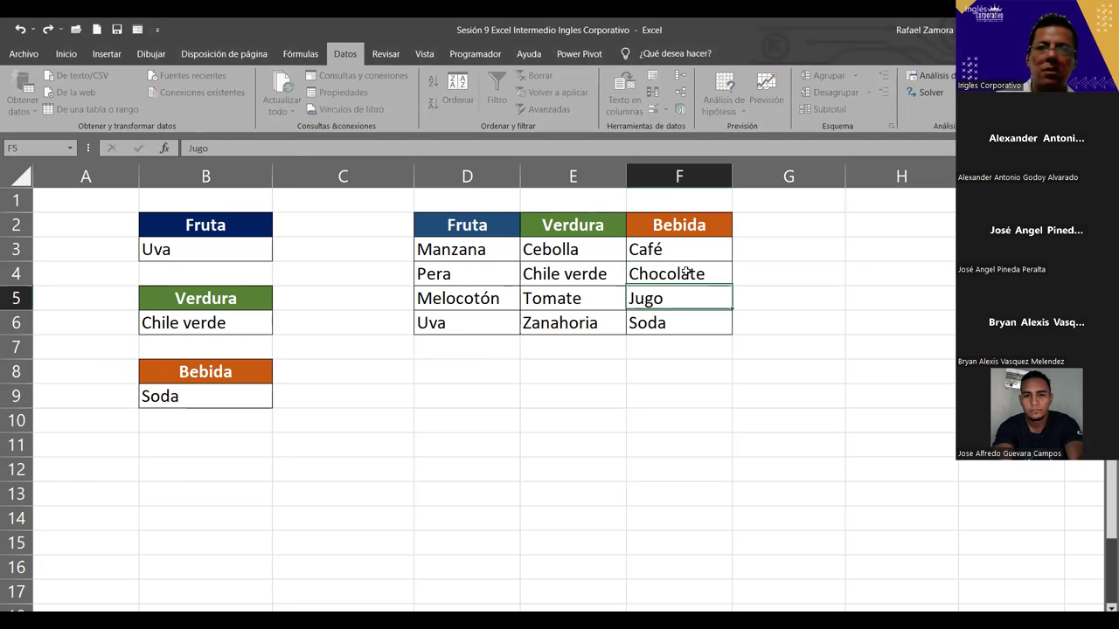
pyautogui.click(182, 398)
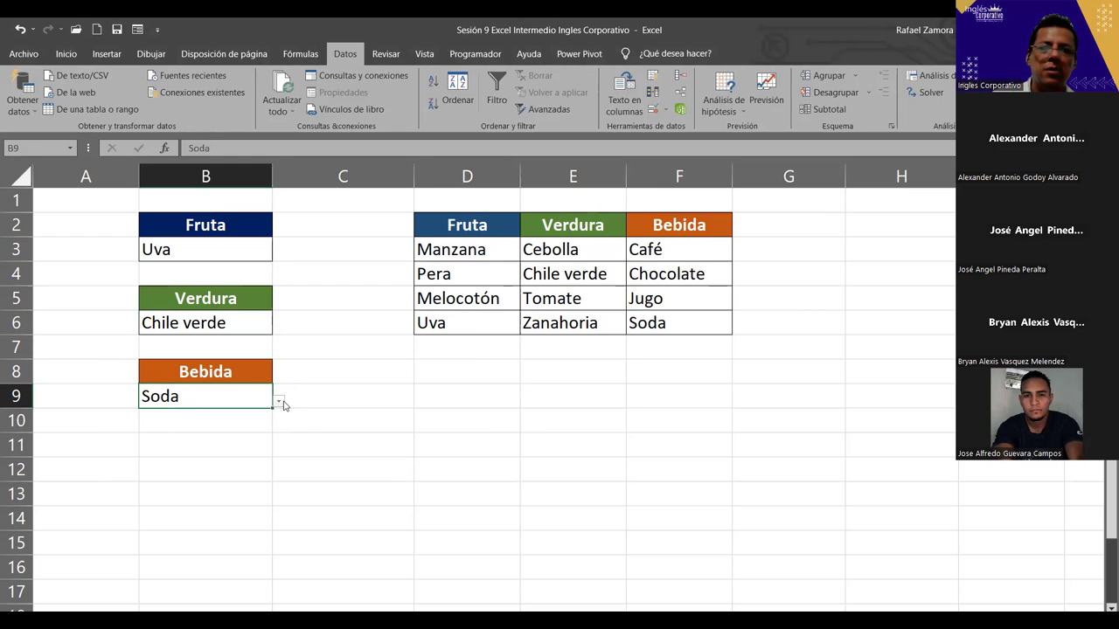
pyautogui.click(279, 401)
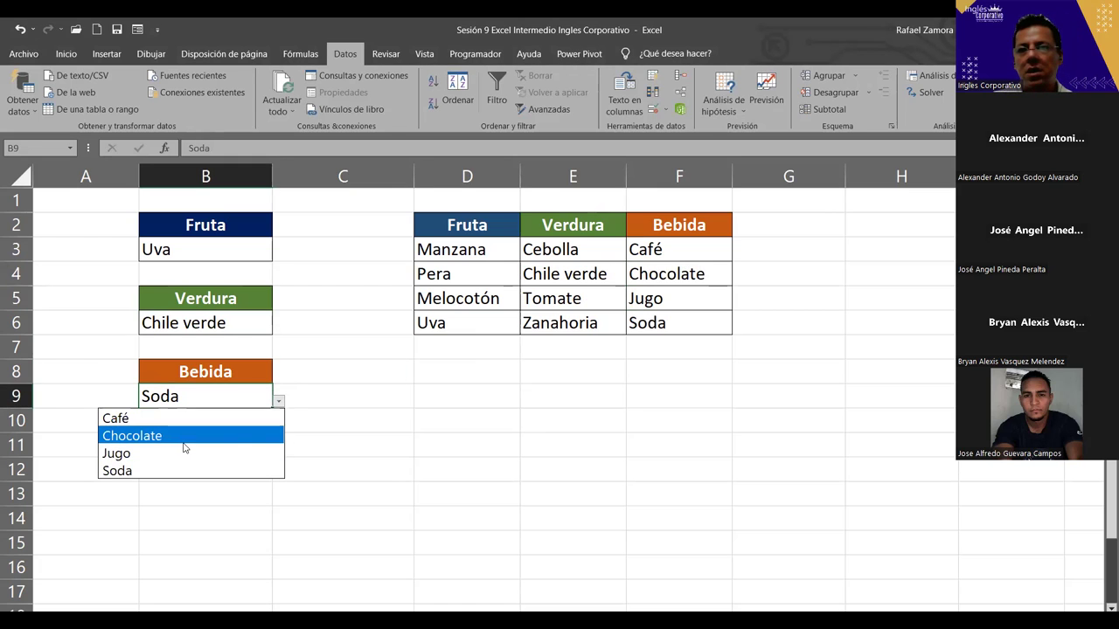
pyautogui.click(182, 436)
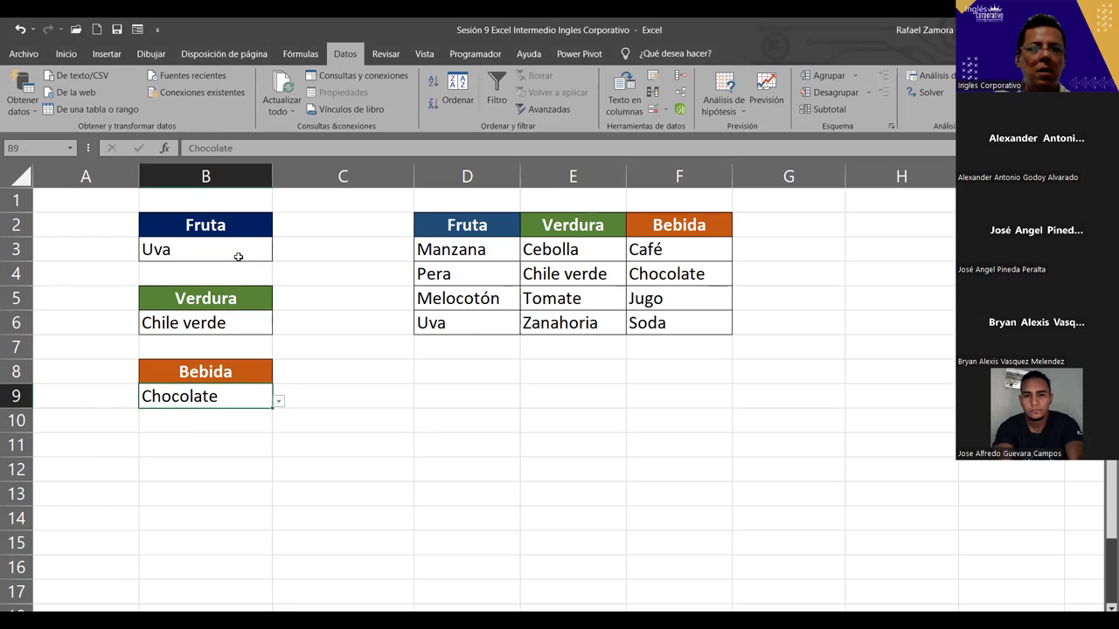
# Replace Pera with 'Fresa' in D4 and browse B3's fruit list, leaving Uva.
pyautogui.click(477, 270)
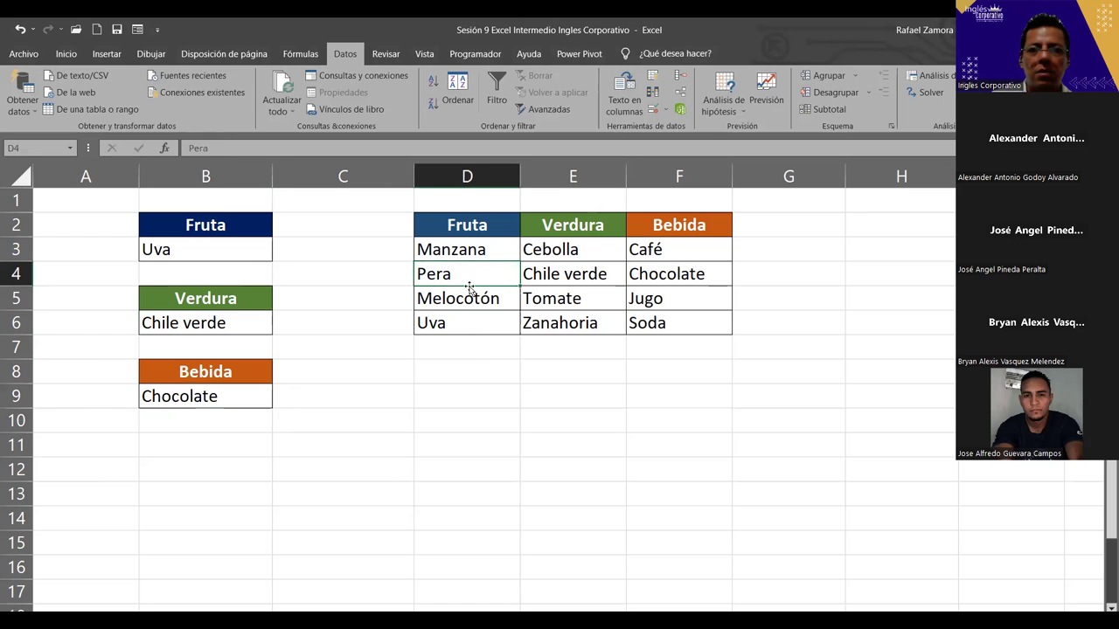
pyautogui.write('Fresa')
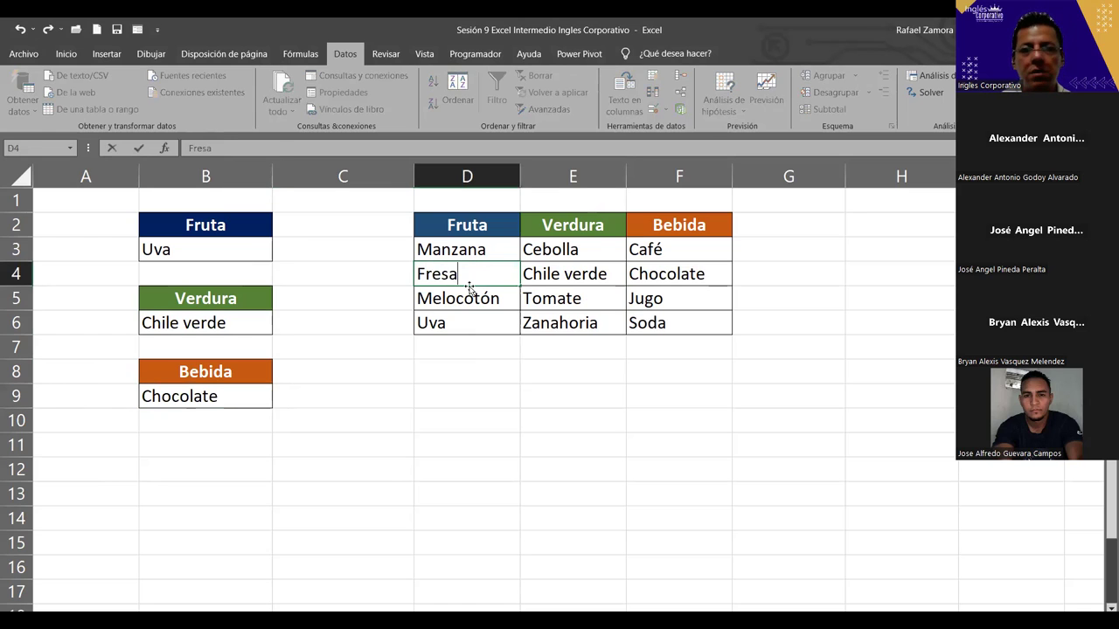
pyautogui.press('Return')
pyautogui.click(210, 249)
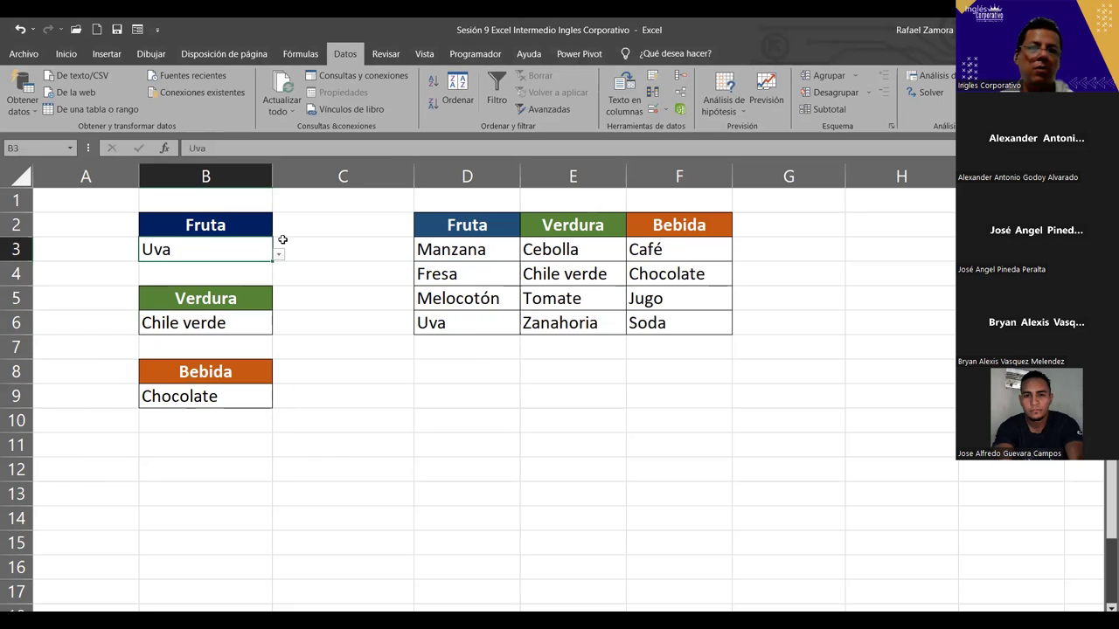
pyautogui.click(280, 254)
pyautogui.press('Up')
pyautogui.press('Up')
pyautogui.press('Up')
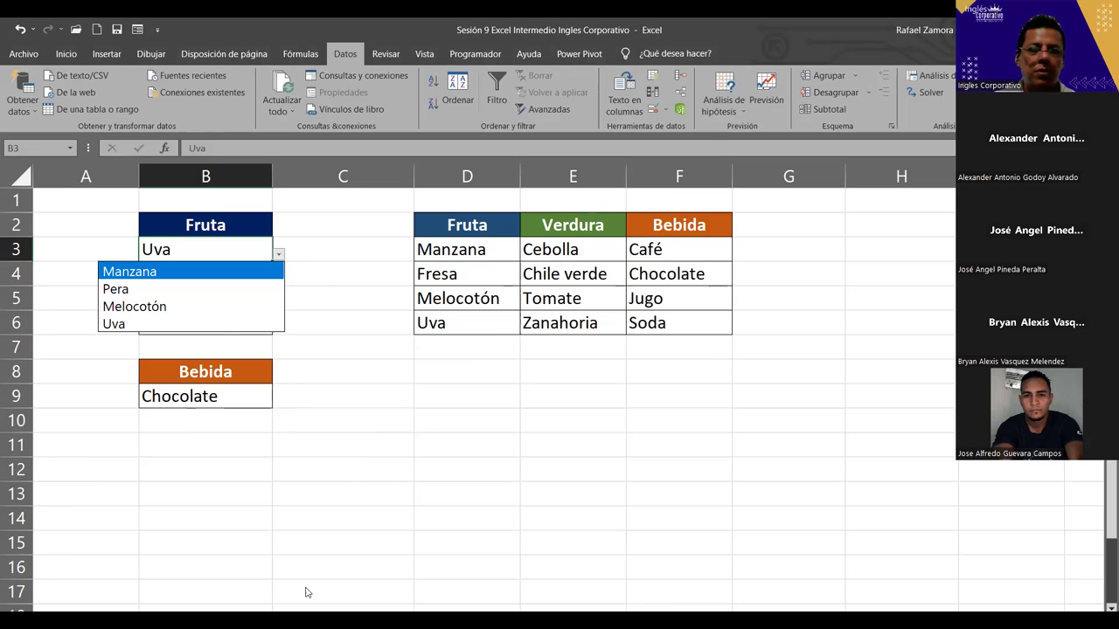
pyautogui.press('Escape')
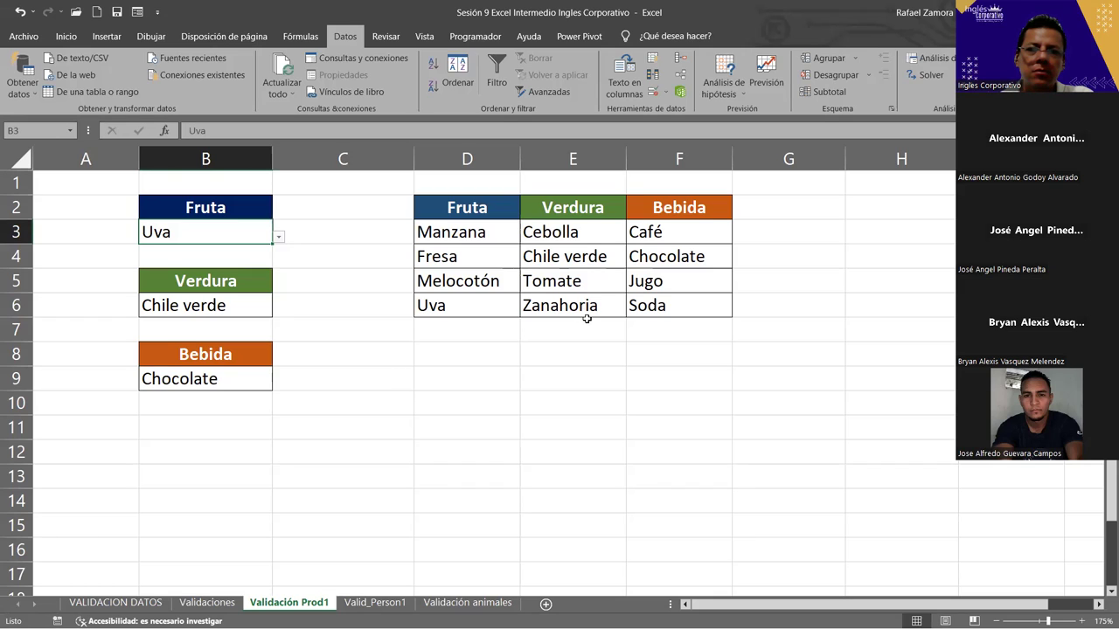
pyautogui.click(678, 223)
pyautogui.moveTo(678, 223); pyautogui.dragTo(690, 278)
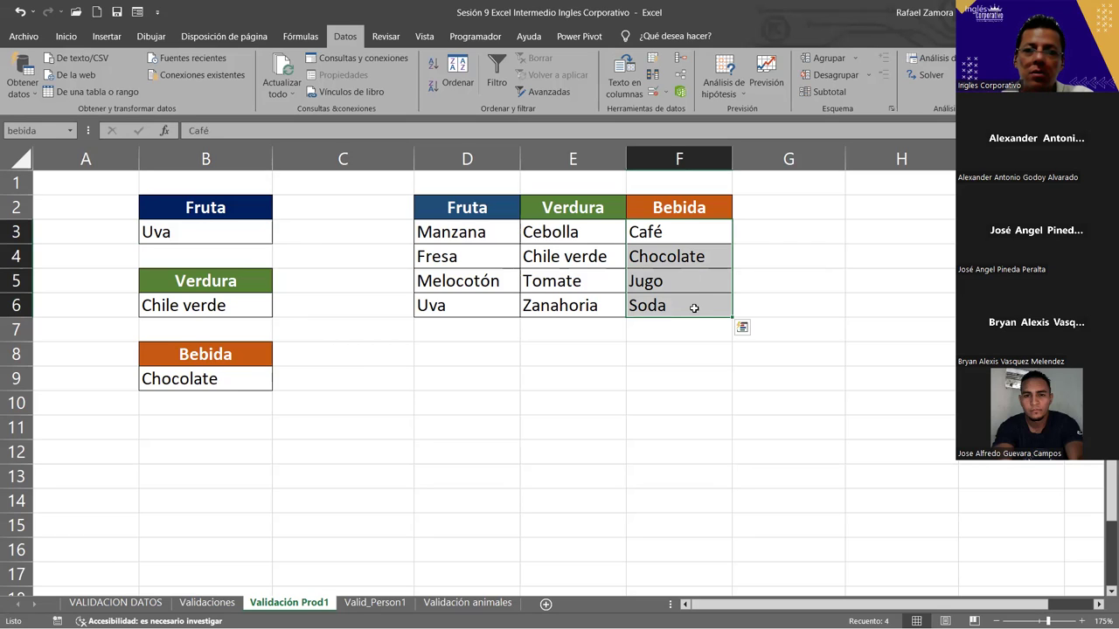
pyautogui.click(694, 308)
pyautogui.moveTo(688, 226); pyautogui.dragTo(688, 301)
pyautogui.click(40, 130)
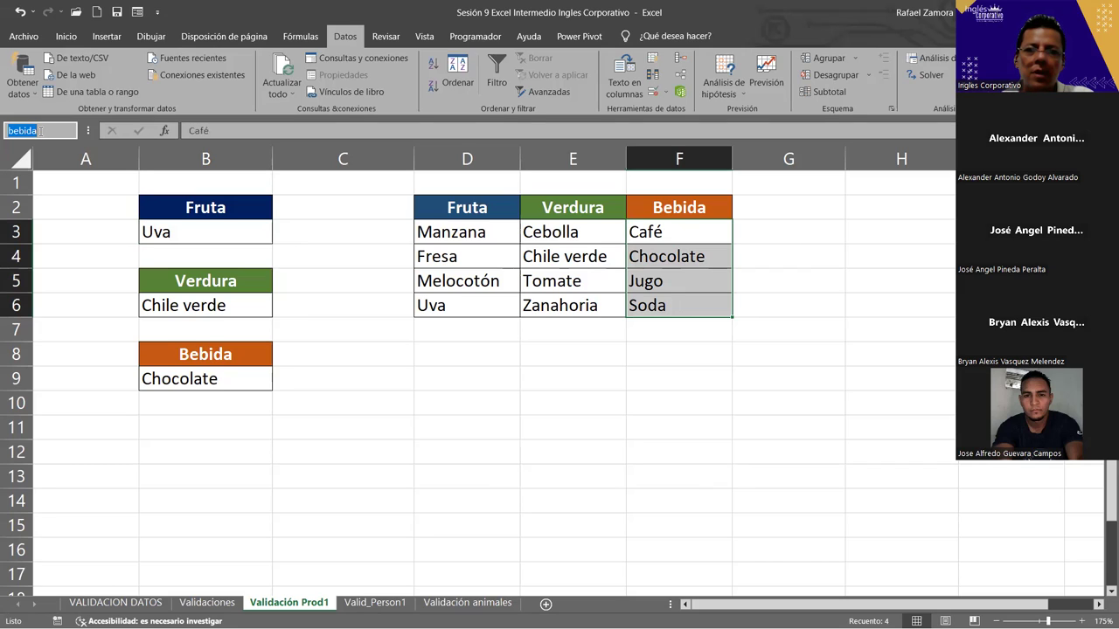
pyautogui.click(315, 154)
pyautogui.click(674, 465)
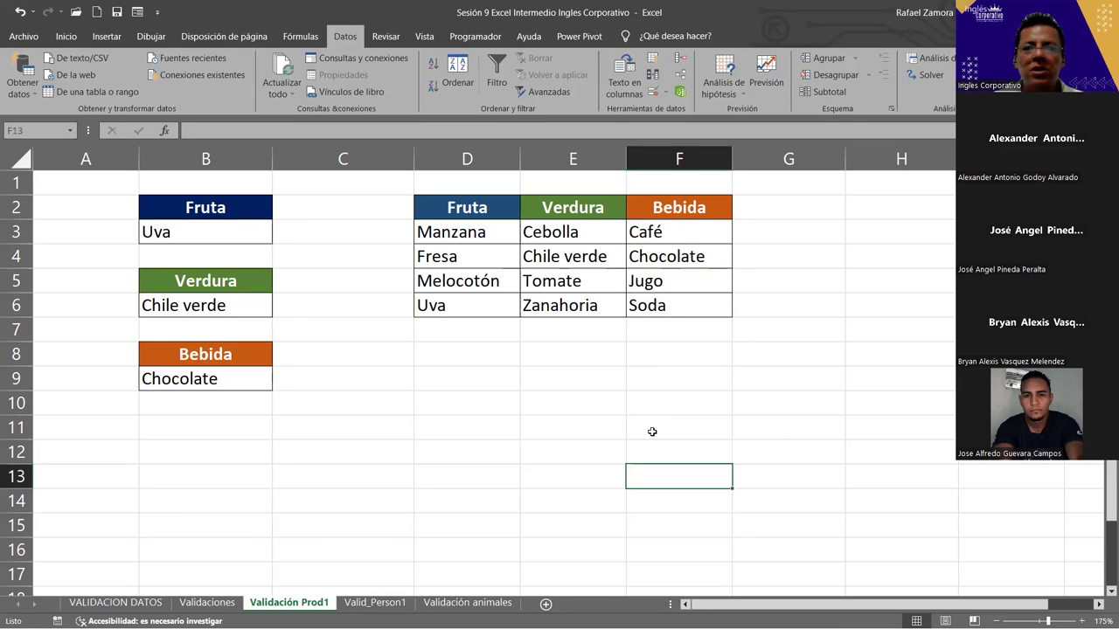
pyautogui.click(74, 129)
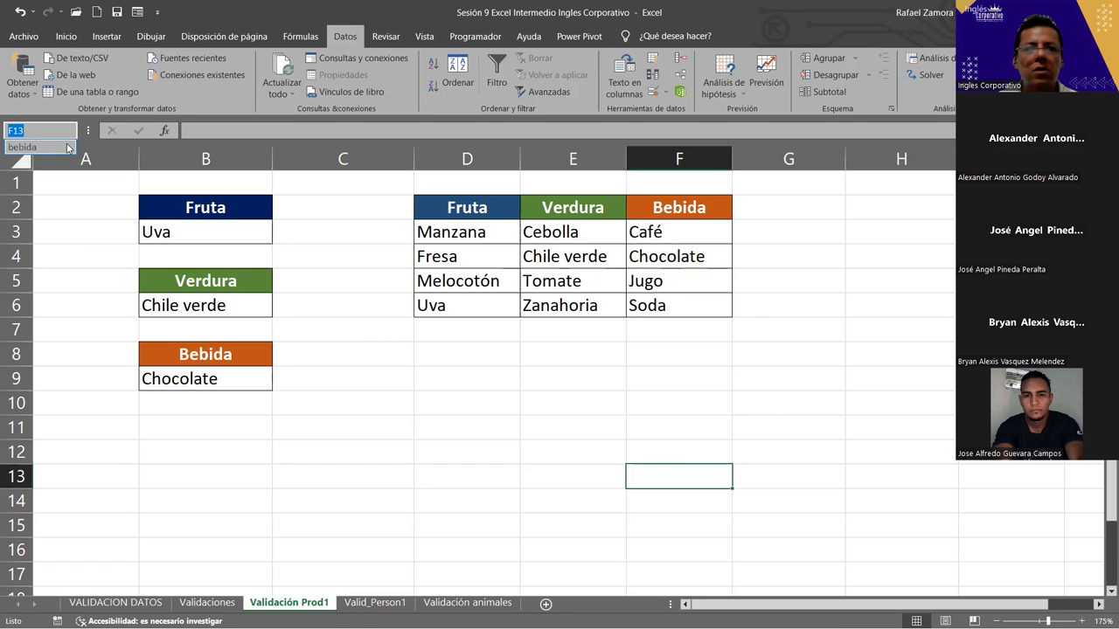
pyautogui.press('Escape')
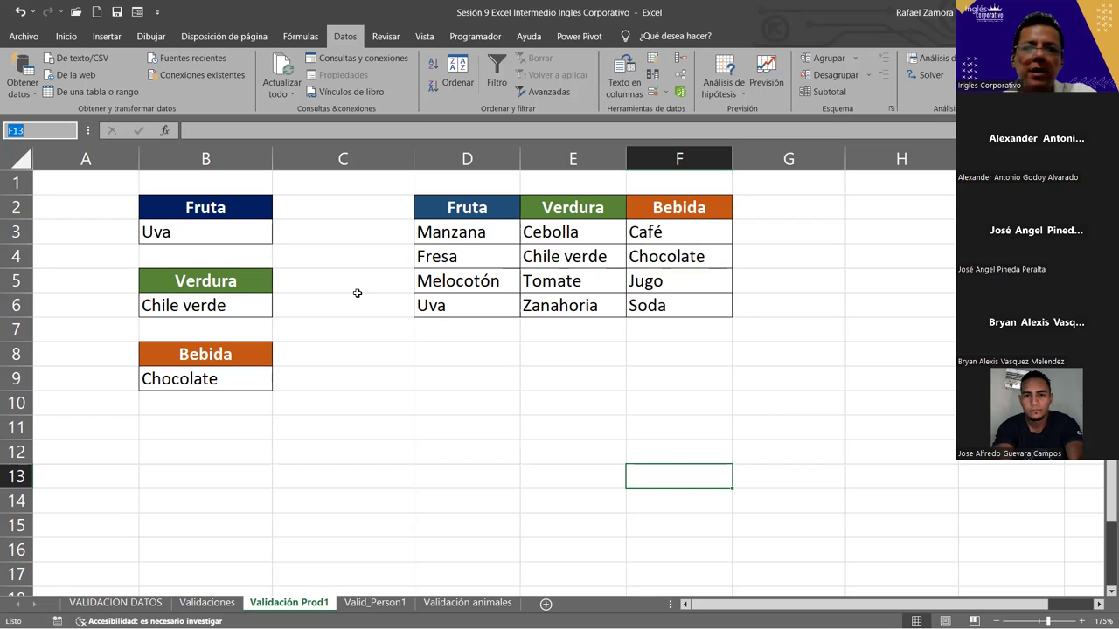
pyautogui.click(243, 377)
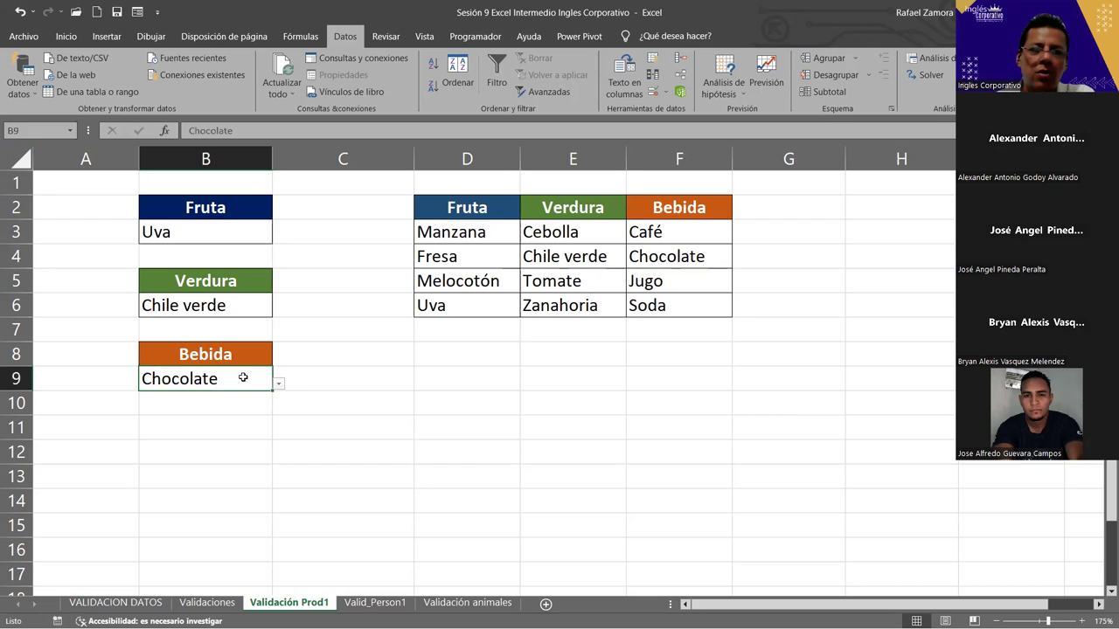
pyautogui.click(652, 93)
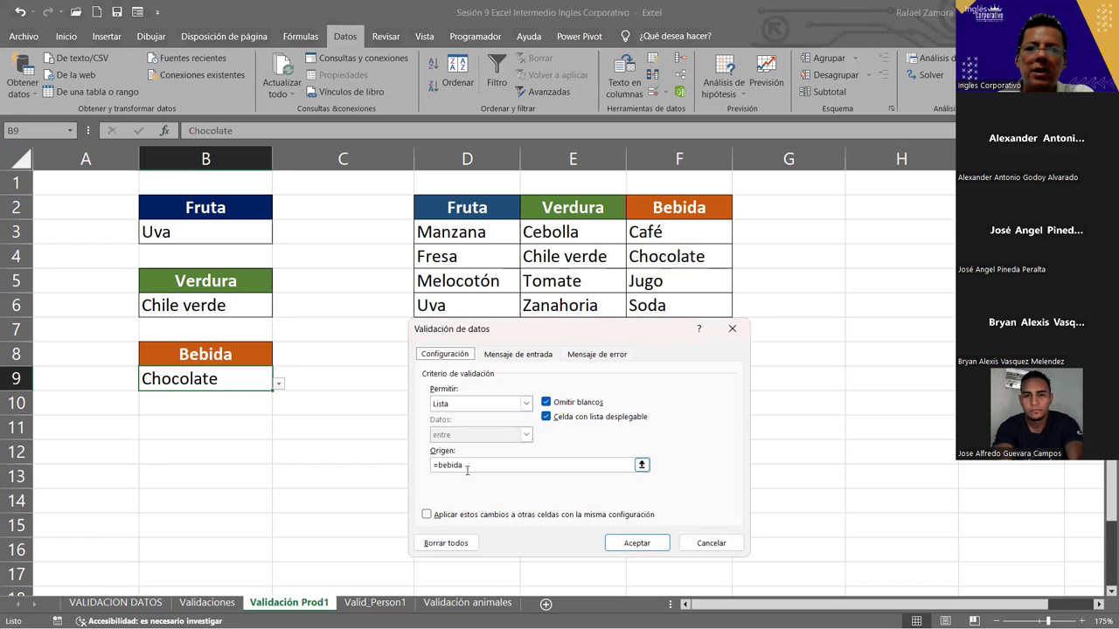
pyautogui.click(733, 329)
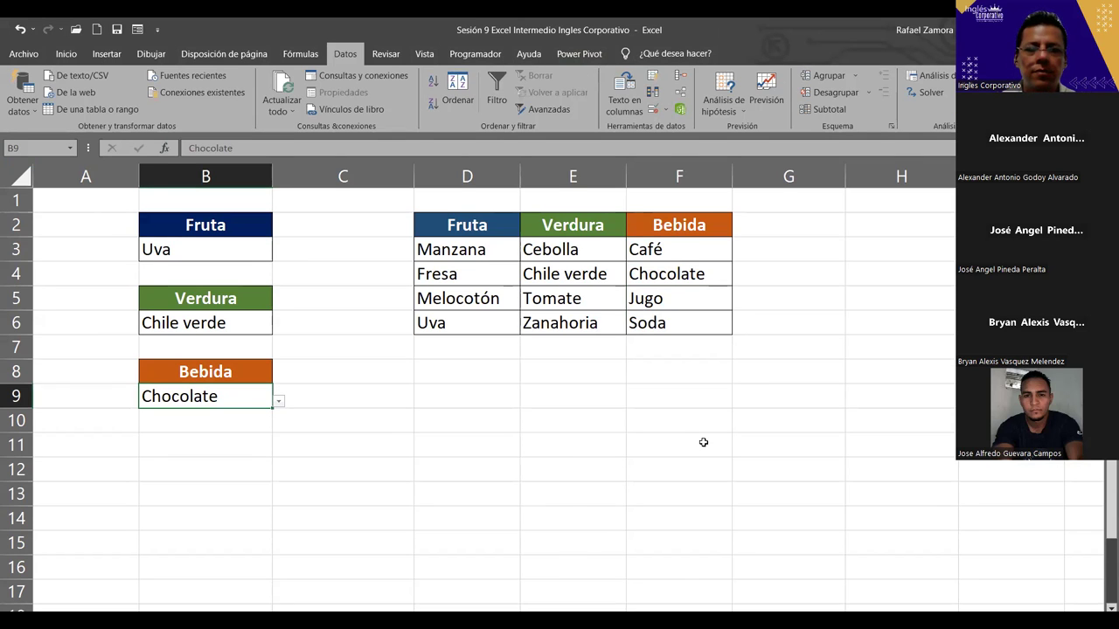
pyautogui.click(565, 416)
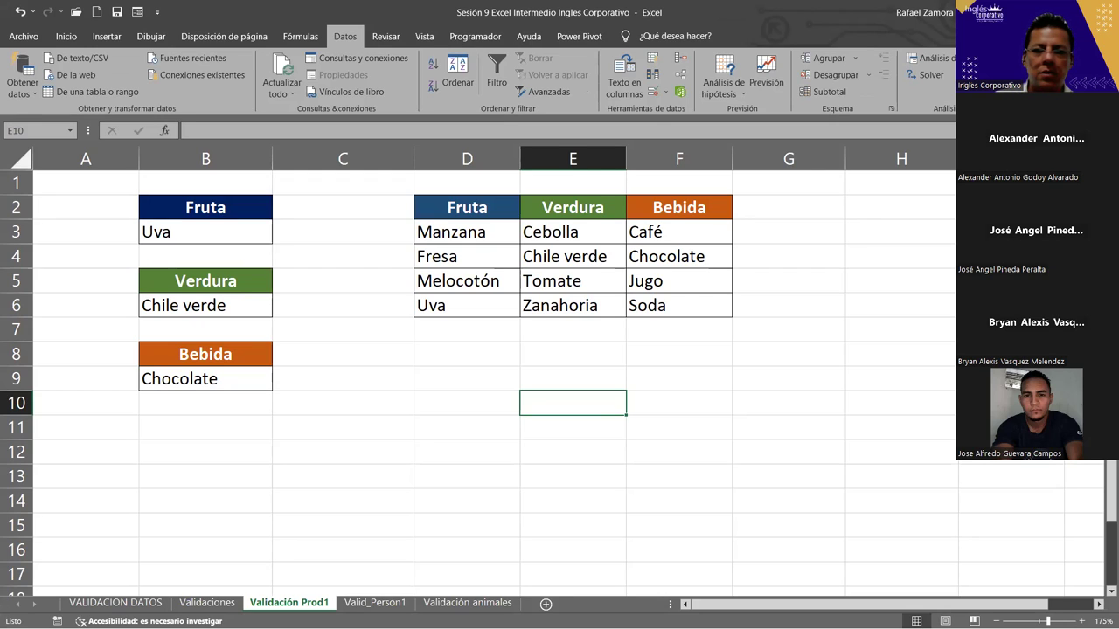
pyautogui.hotkey('alt', 'Tab')
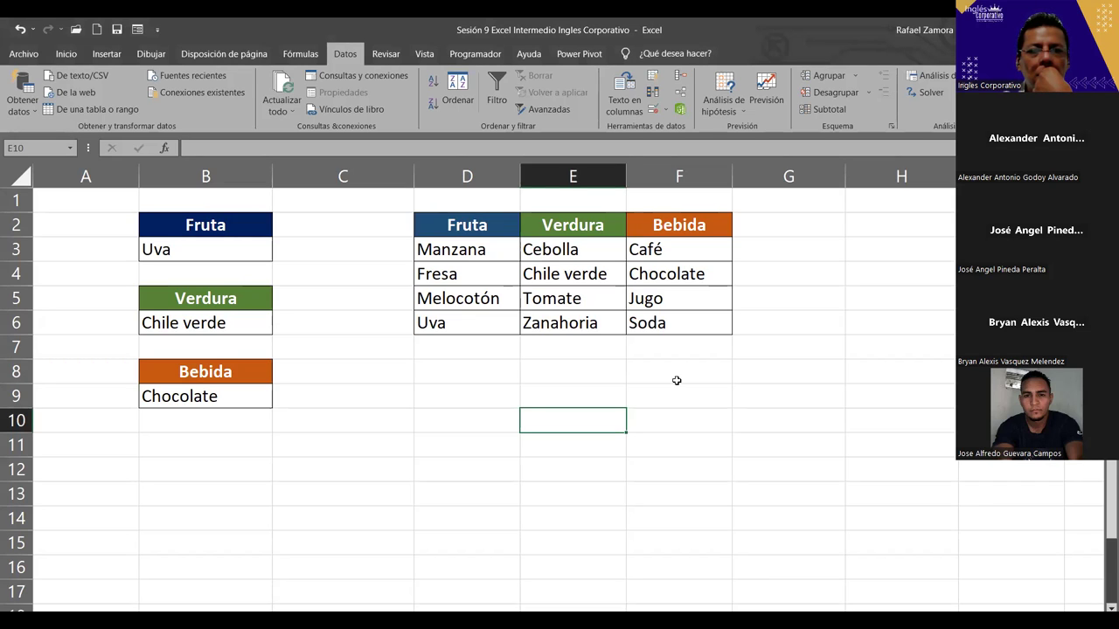
pyautogui.moveTo(686, 251); pyautogui.dragTo(684, 334)
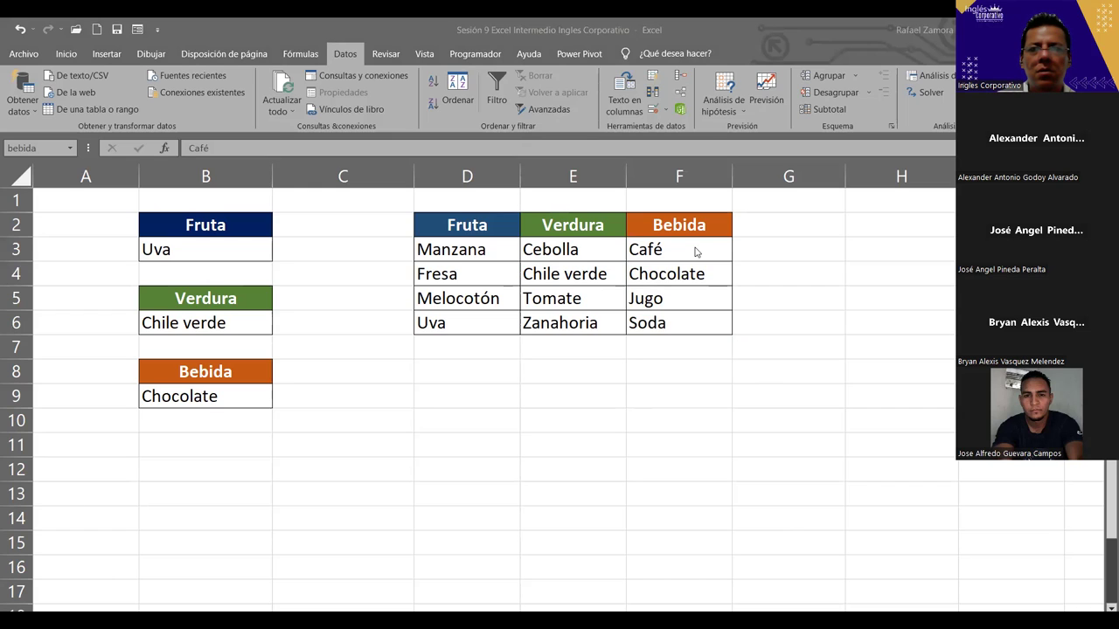
pyautogui.moveTo(674, 249); pyautogui.dragTo(675, 321)
pyautogui.moveTo(674, 250); pyautogui.dragTo(675, 322)
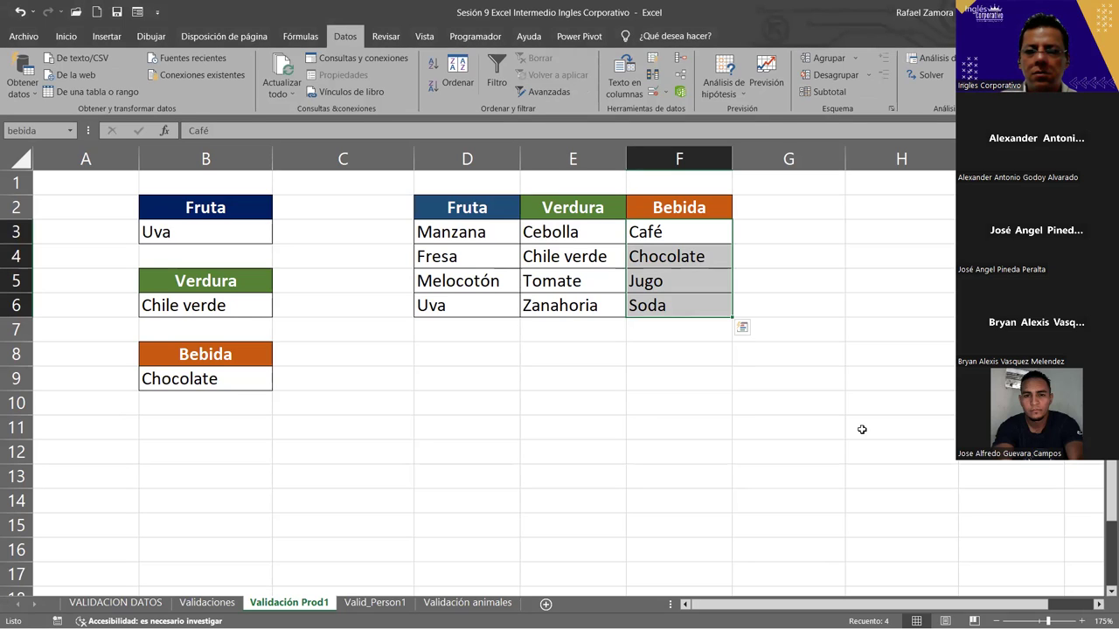
# Select empty ranges and the drinks Café to Soda on Validación Prod1.
pyautogui.click(762, 422)
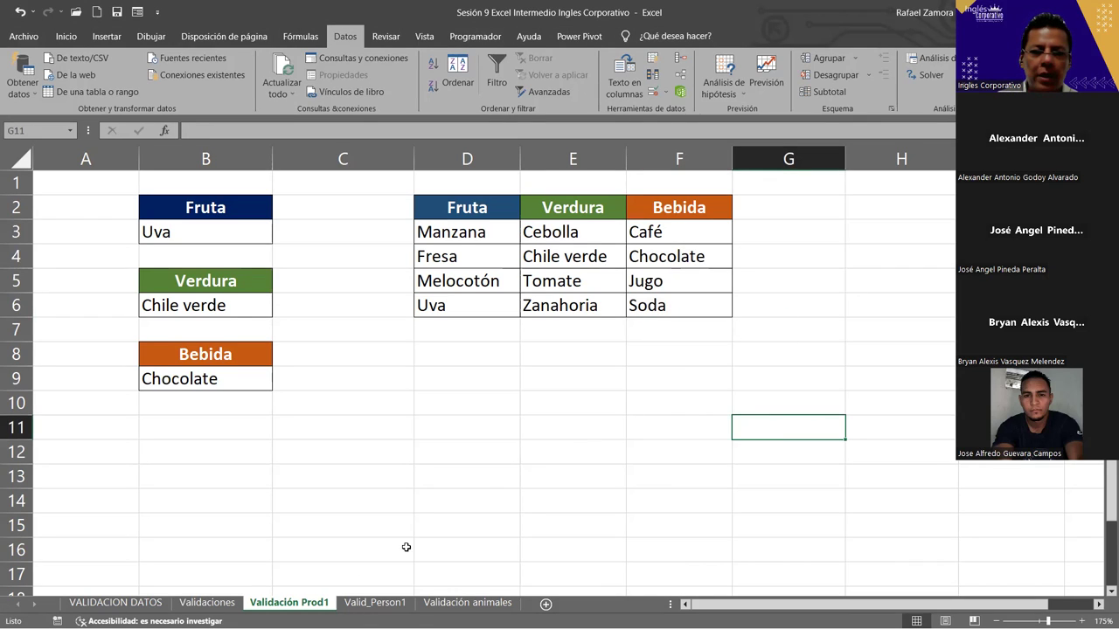
pyautogui.moveTo(475, 395); pyautogui.dragTo(442, 483)
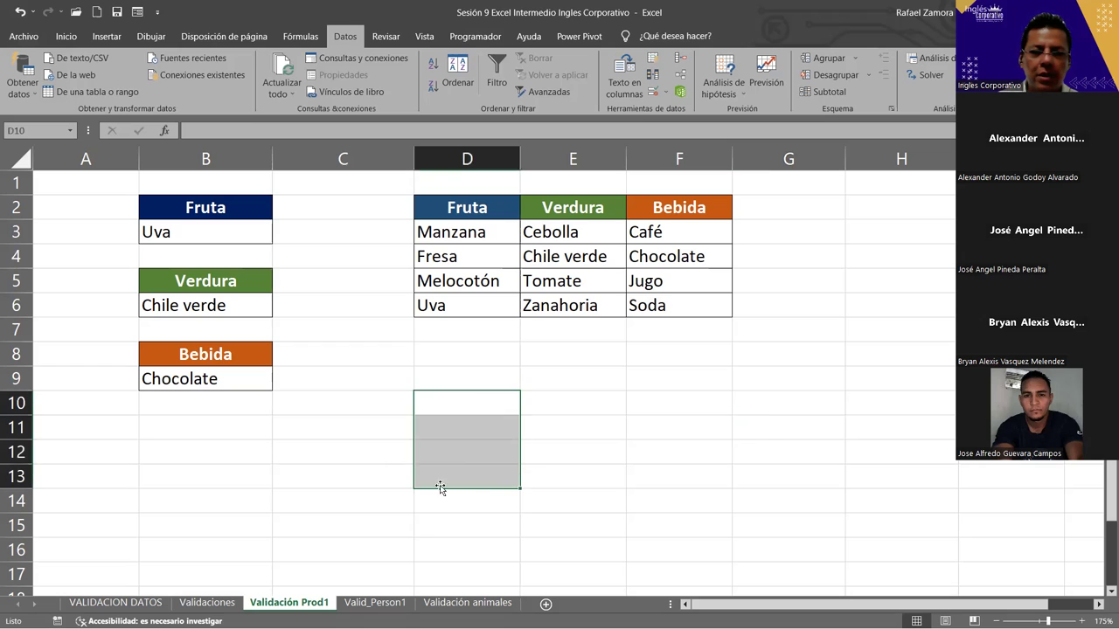
pyautogui.moveTo(332, 402); pyautogui.dragTo(332, 524)
pyautogui.click(692, 300)
pyautogui.moveTo(691, 300); pyautogui.dragTo(686, 280)
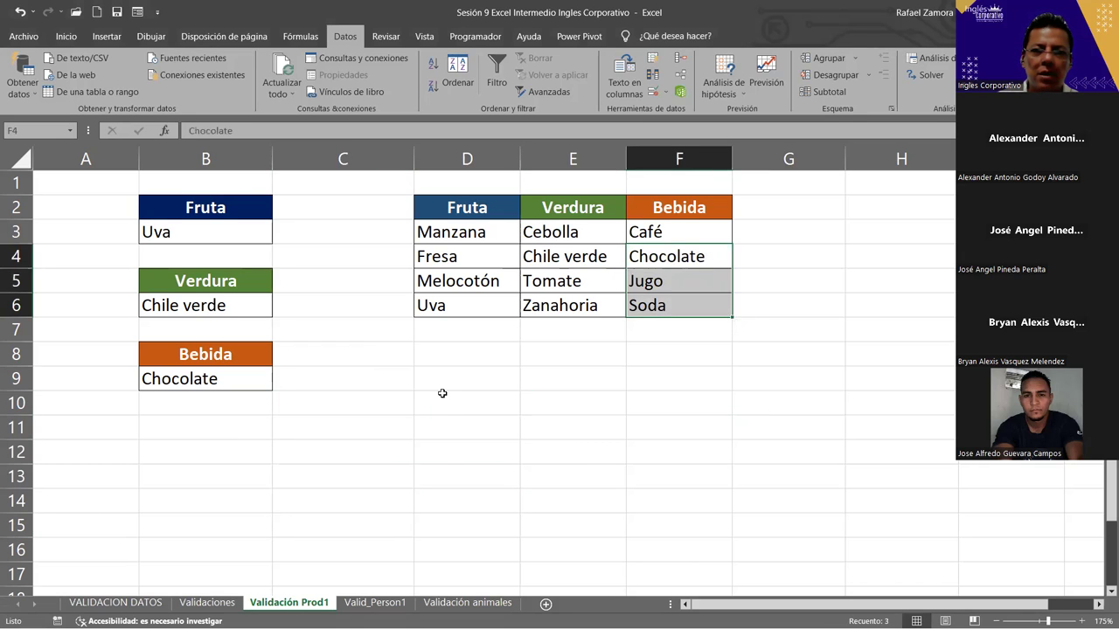
pyautogui.moveTo(441, 391); pyautogui.dragTo(499, 440)
pyautogui.moveTo(739, 355); pyautogui.dragTo(745, 415)
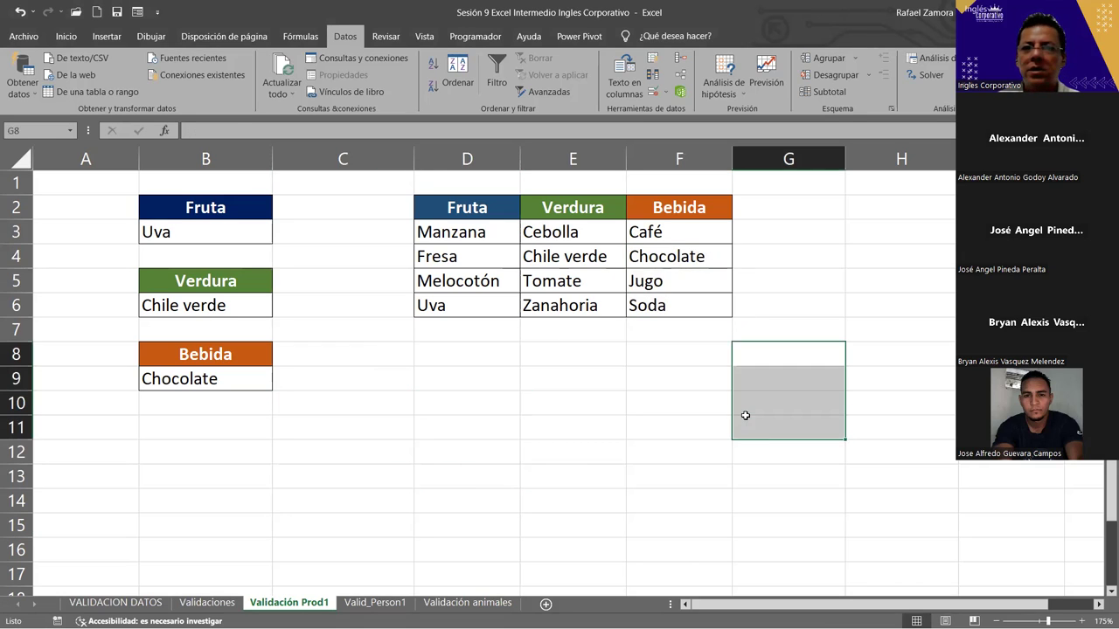
pyautogui.moveTo(621, 357)
pyautogui.mouseDown()
pyautogui.moveTo(648, 458)
pyautogui.moveTo(555, 449)
pyautogui.mouseUp()
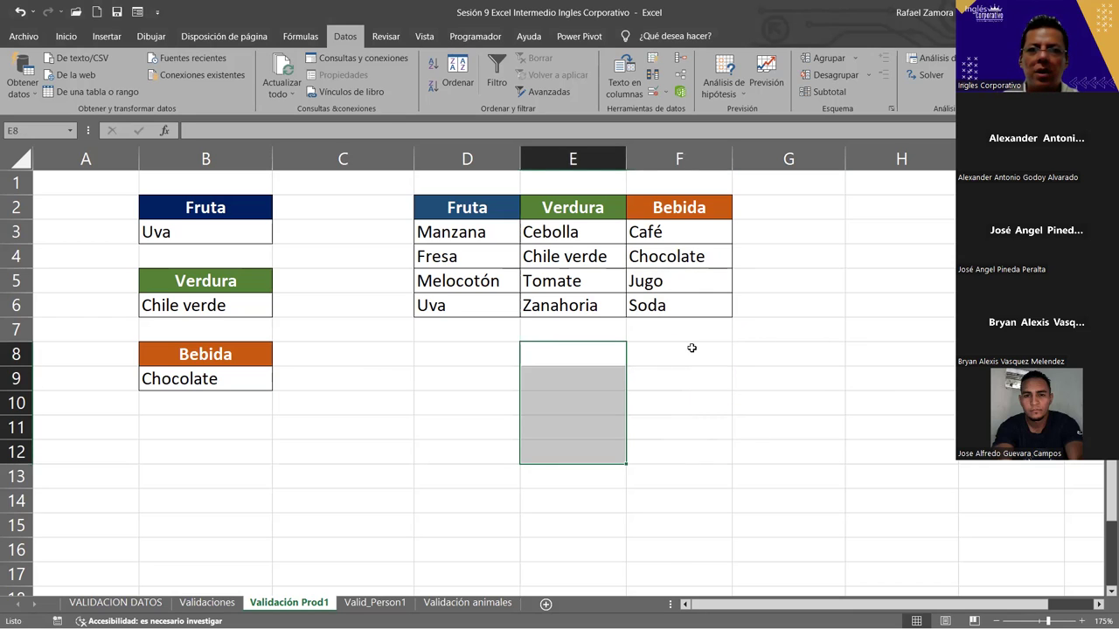
pyautogui.moveTo(701, 238); pyautogui.dragTo(706, 298)
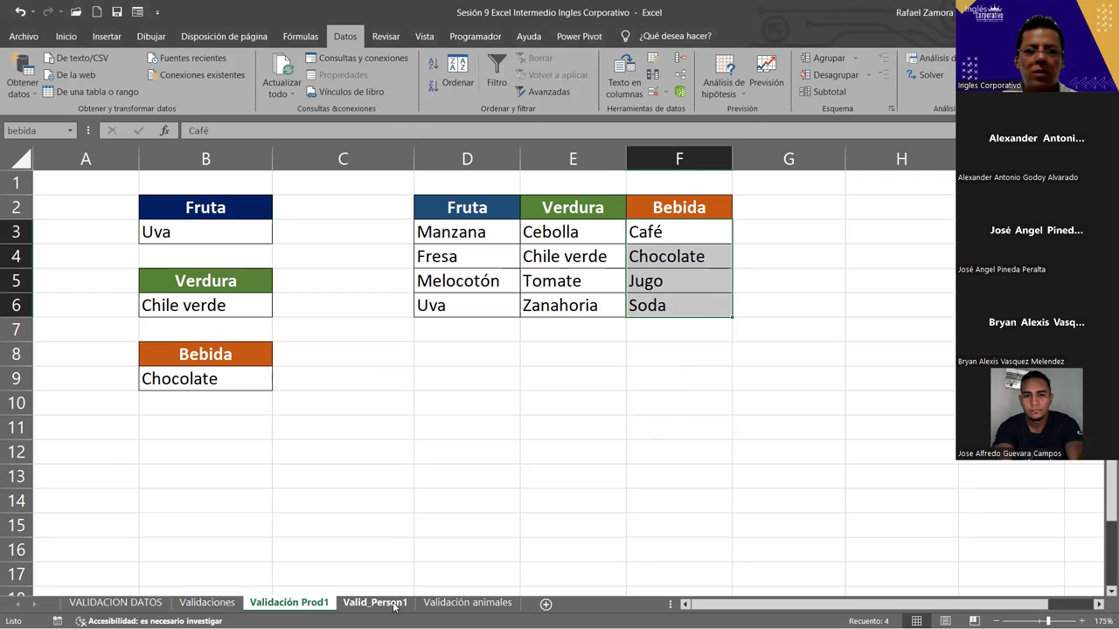
# Glance at the Validaciones sheet, return to Validación Prod1 and select D10.
pyautogui.click(227, 608)
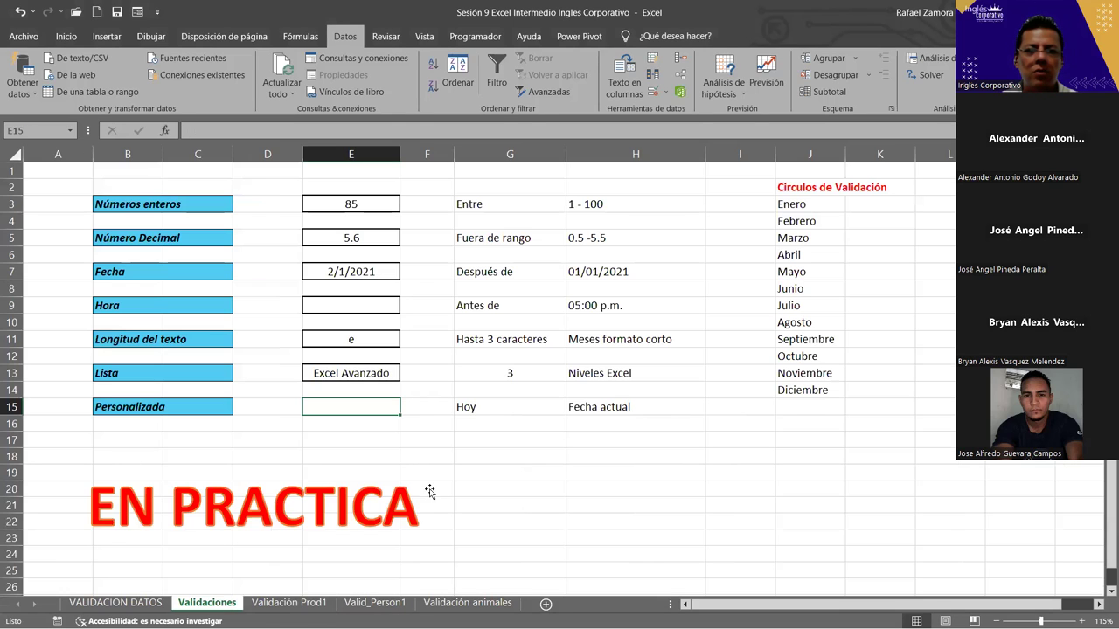
pyautogui.click(290, 602)
pyautogui.moveTo(387, 411); pyautogui.dragTo(382, 512)
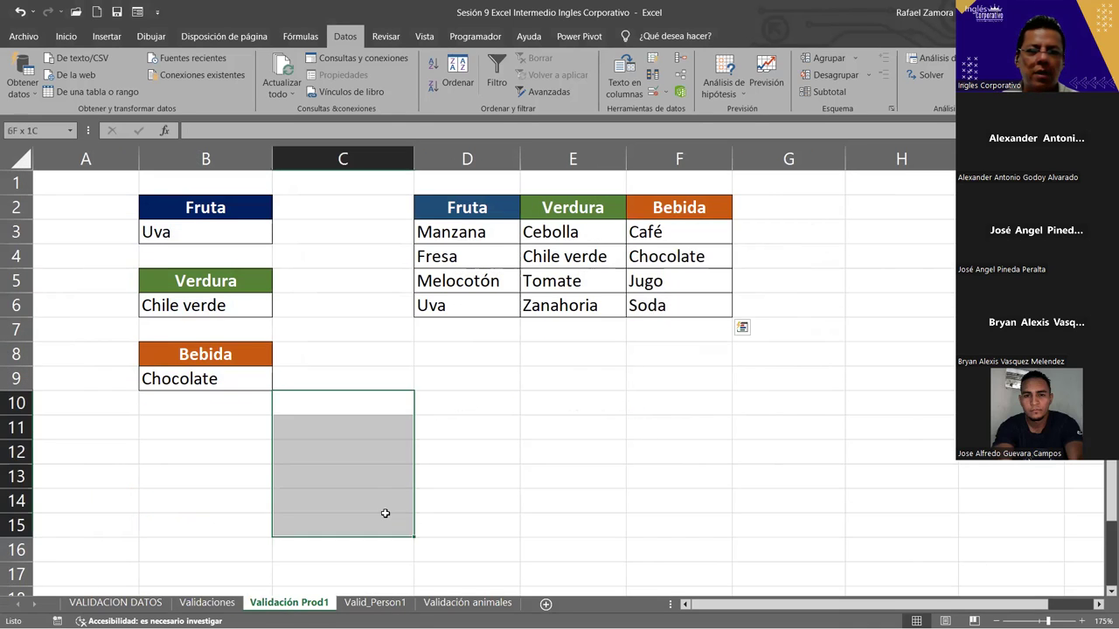
pyautogui.moveTo(466, 427); pyautogui.dragTo(494, 503)
pyautogui.moveTo(732, 463); pyautogui.dragTo(725, 487)
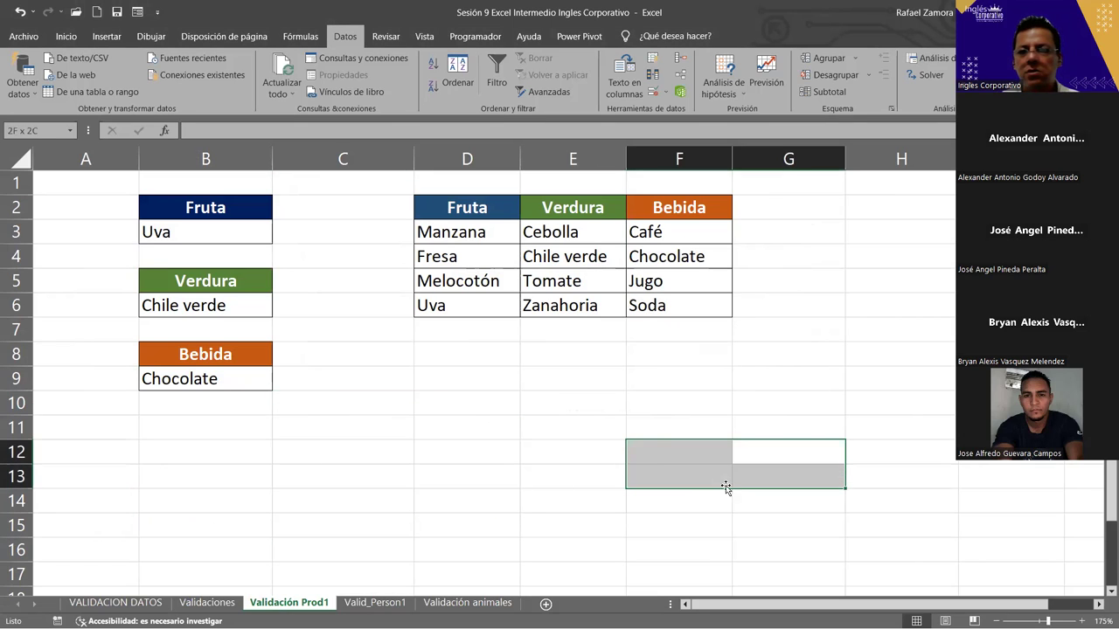
pyautogui.click(475, 408)
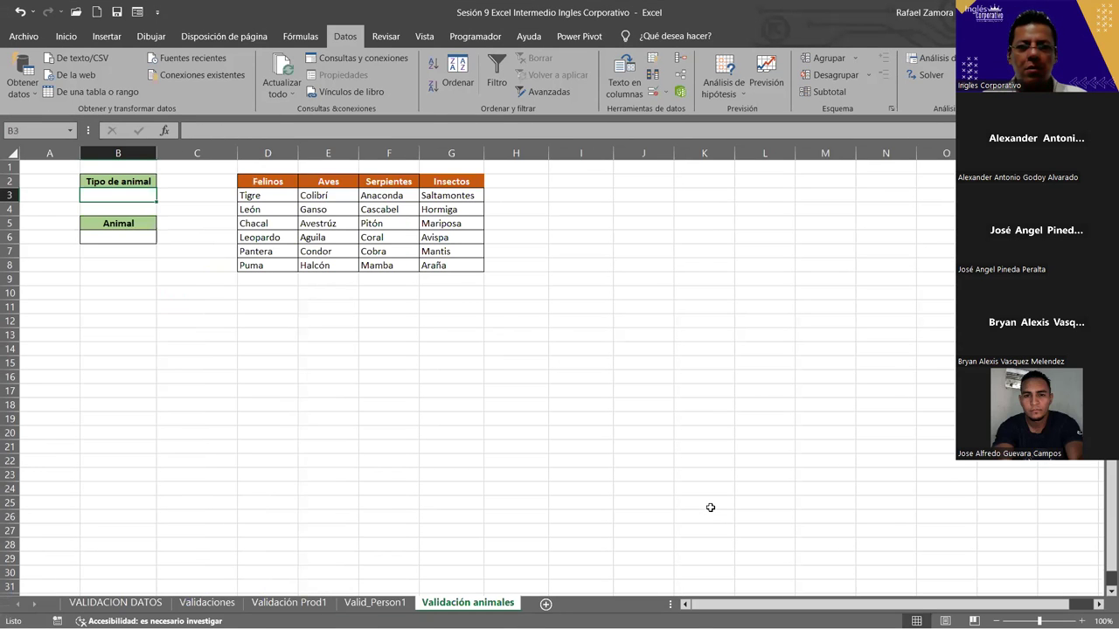
# Select the Animal and Tipo de animal cells, the category headers, and the Felinos, Aves and Serpientes lists.
pyautogui.scroll(3, 341, 409)
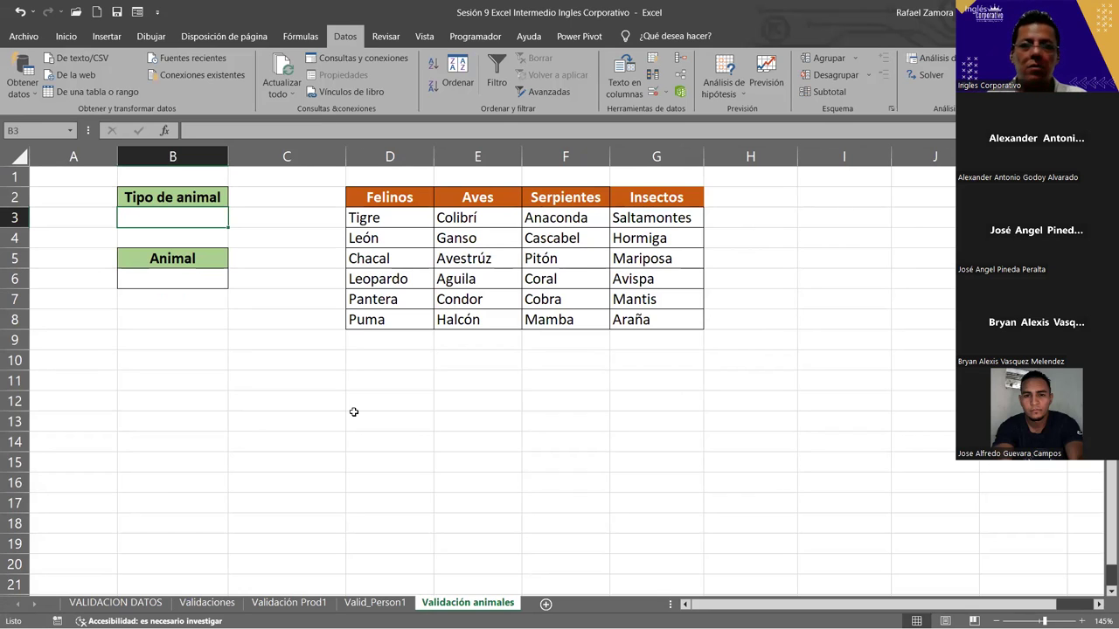
pyautogui.click(220, 259)
pyautogui.click(222, 277)
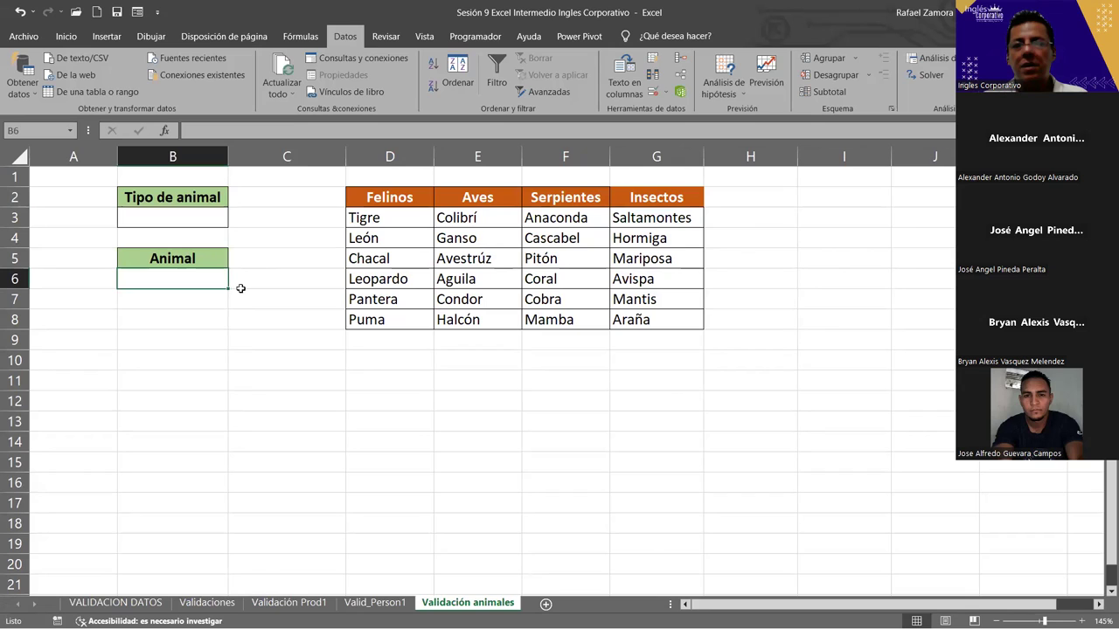
pyautogui.click(197, 224)
pyautogui.moveTo(376, 195); pyautogui.dragTo(674, 196)
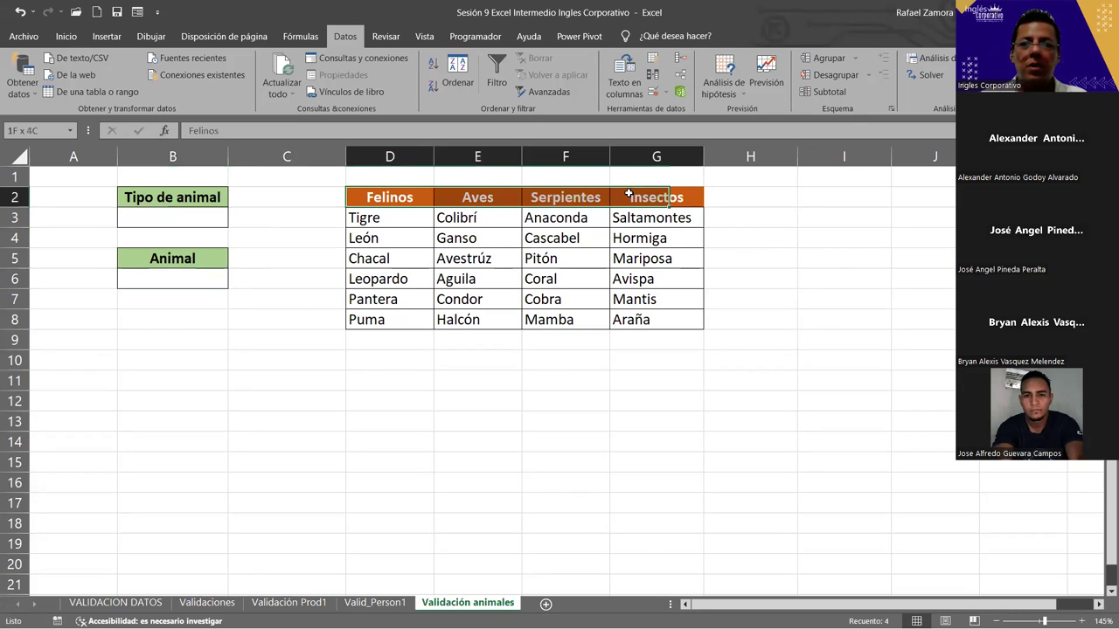
pyautogui.click(196, 278)
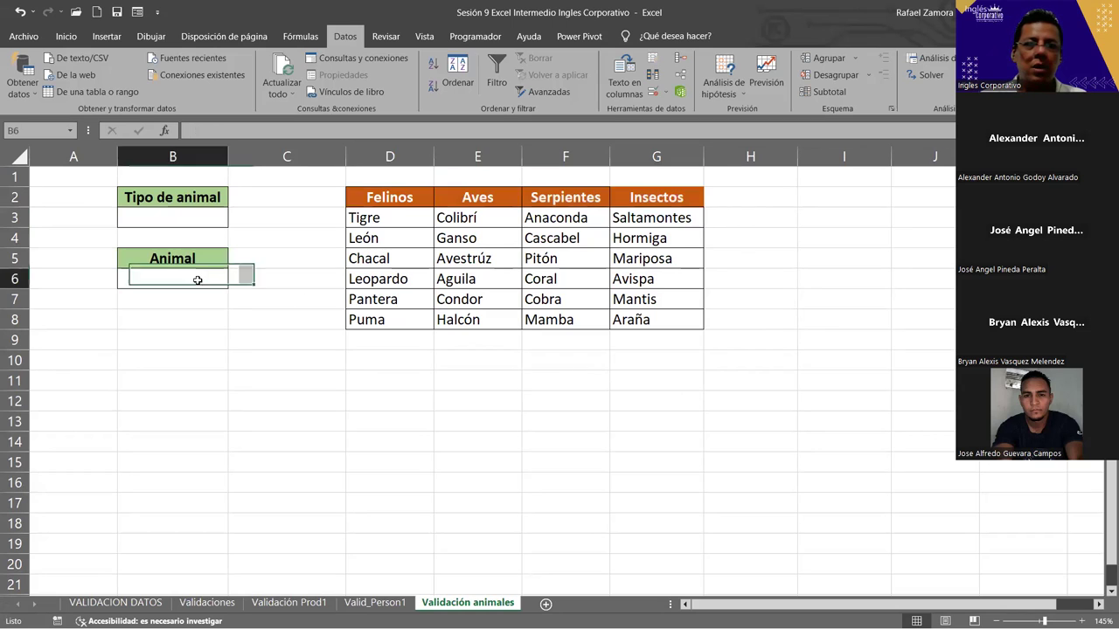
pyautogui.moveTo(371, 224); pyautogui.dragTo(382, 342)
pyautogui.moveTo(477, 218); pyautogui.dragTo(477, 342)
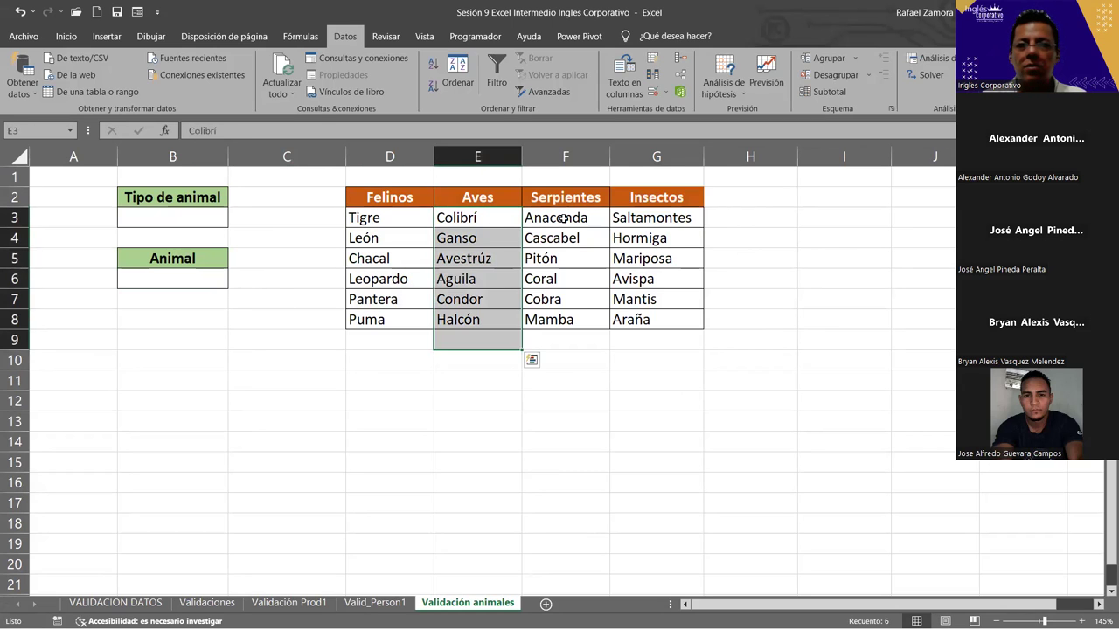
pyautogui.moveTo(559, 218); pyautogui.dragTo(559, 320)
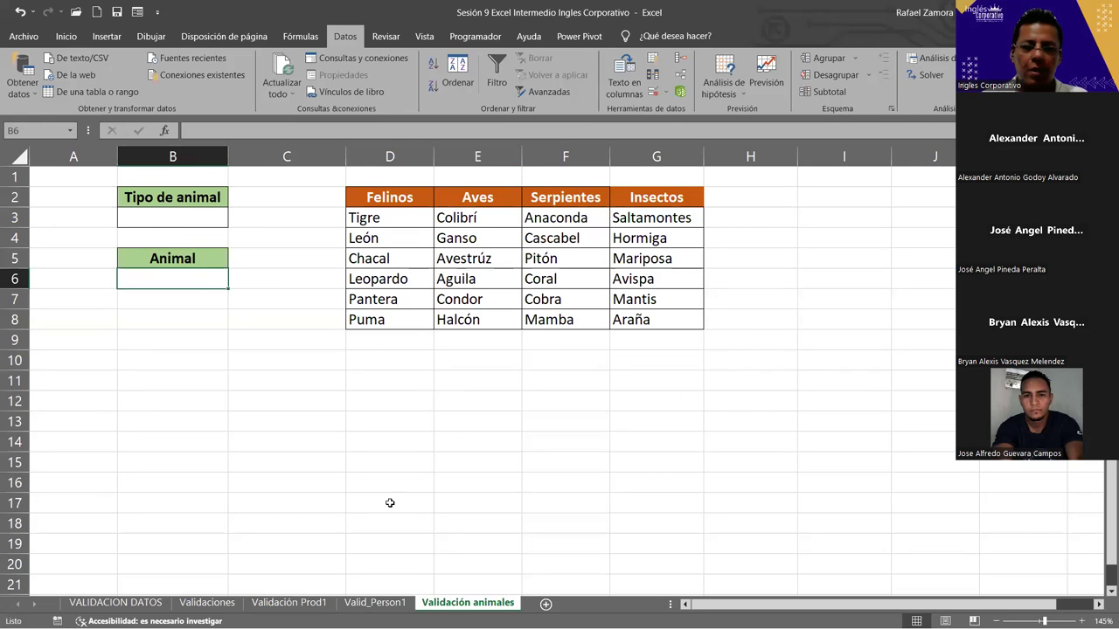
# Move through the Validación Prod1 sheet to the Valid_Person1 sheet.
pyautogui.click(291, 604)
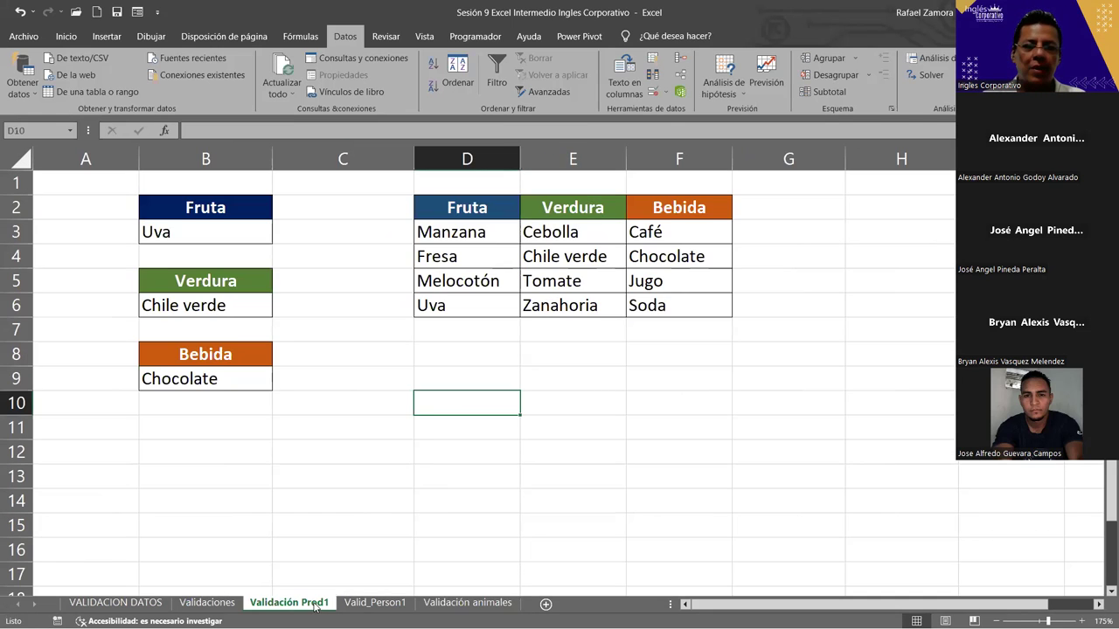
pyautogui.click(383, 605)
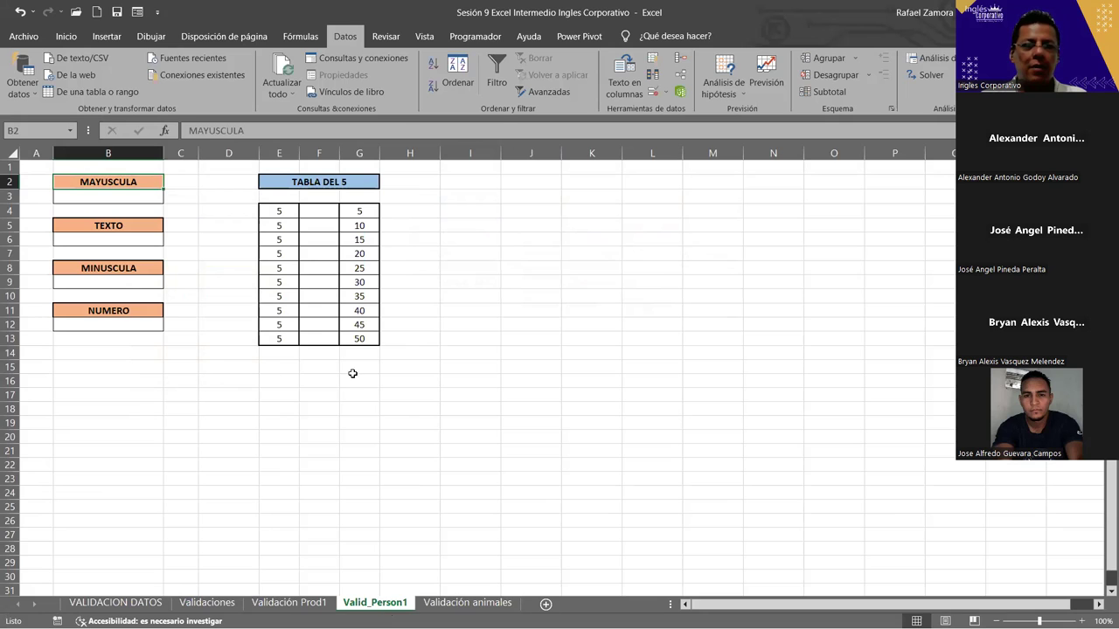
pyautogui.scroll(2, 390, 404)
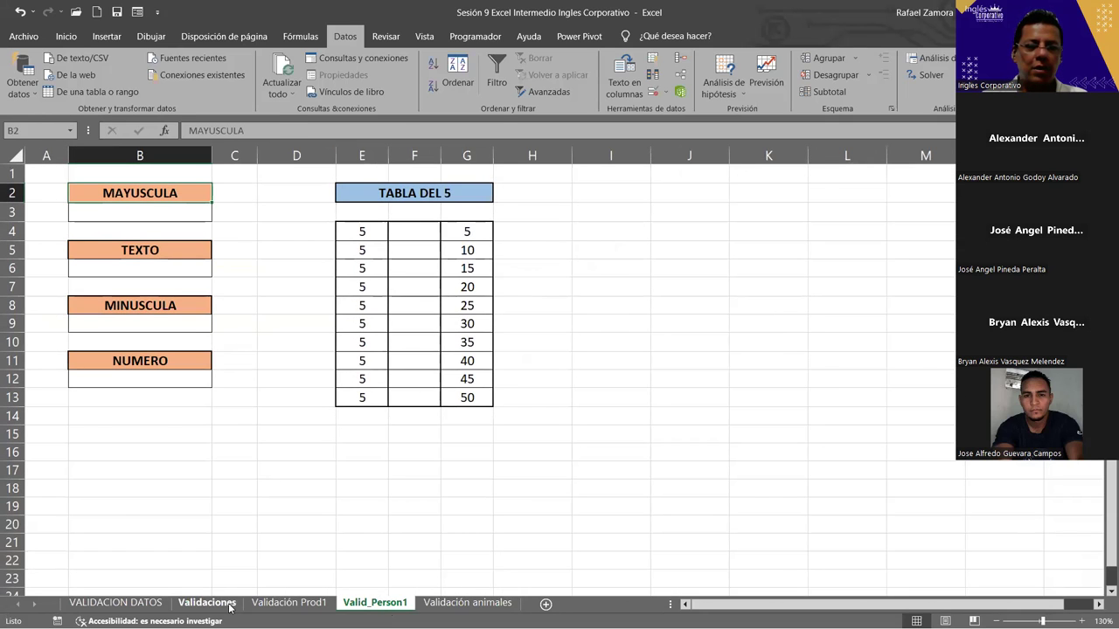
# On the Validaciones sheet, view E11's MES input message, then select the Personalizada cell E15.
pyautogui.click(222, 603)
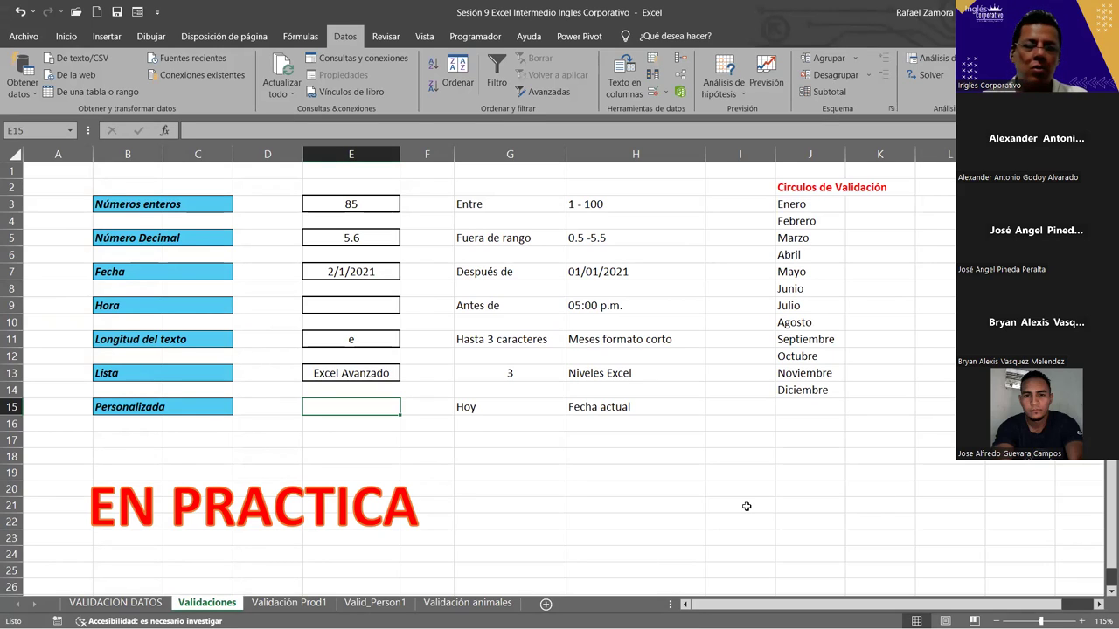
pyautogui.click(397, 341)
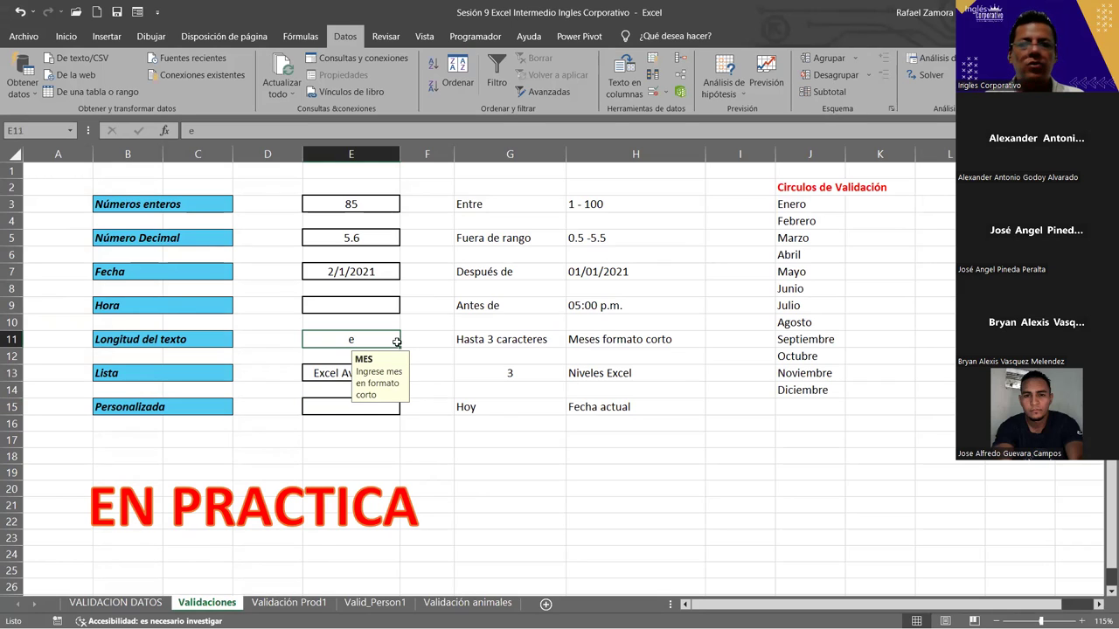
pyautogui.click(588, 490)
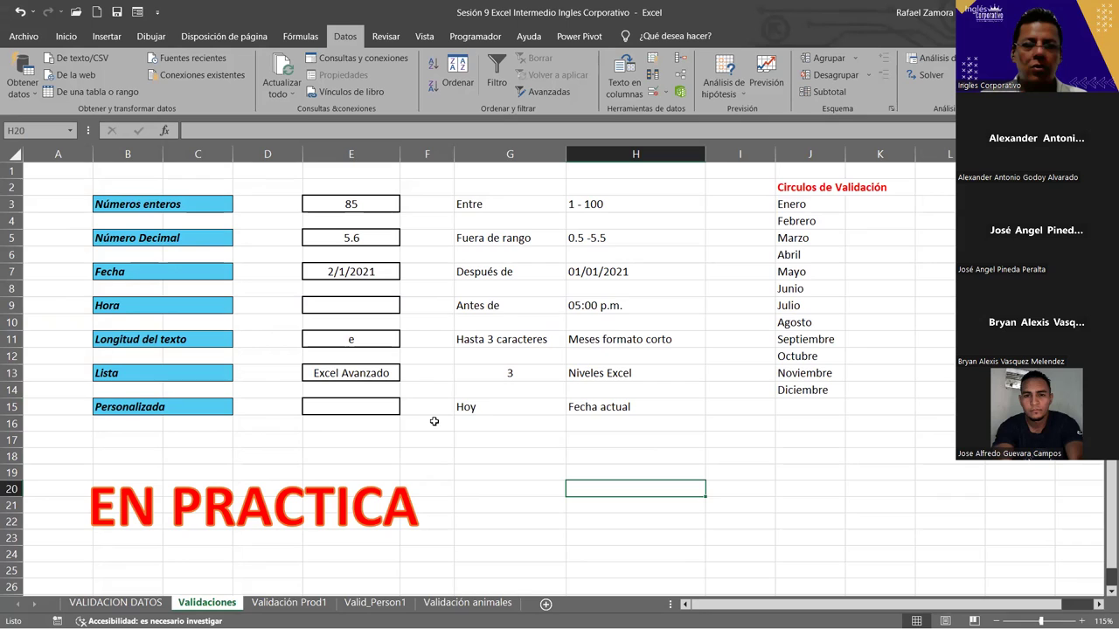
pyautogui.click(337, 408)
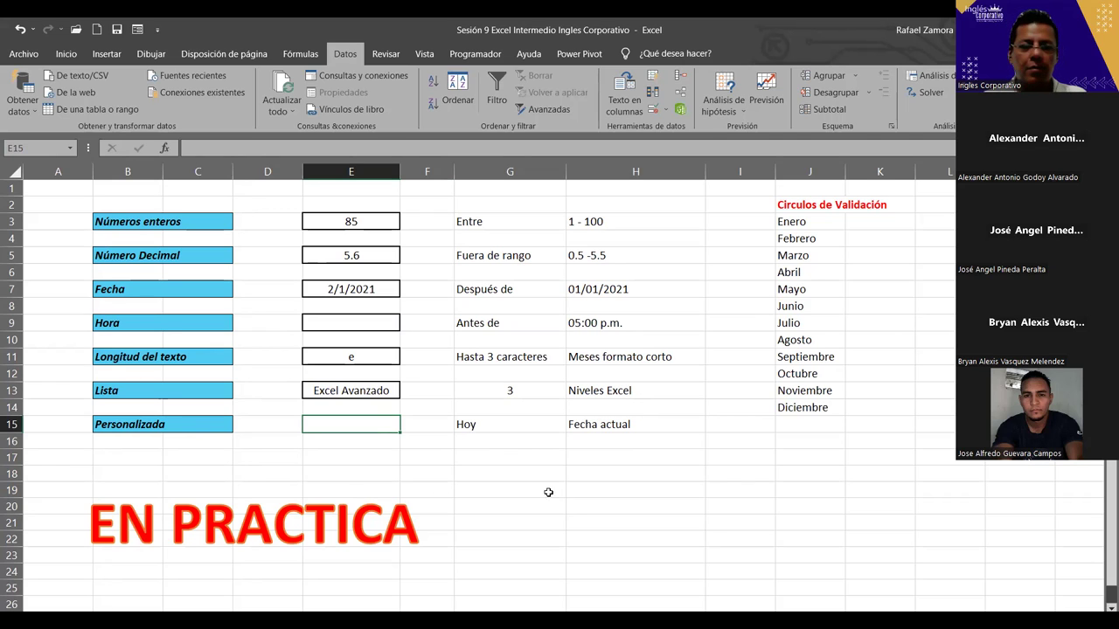
# Move the EN PRACTICA box aside and enter a centred IGUAL label in D18.
pyautogui.click(362, 490)
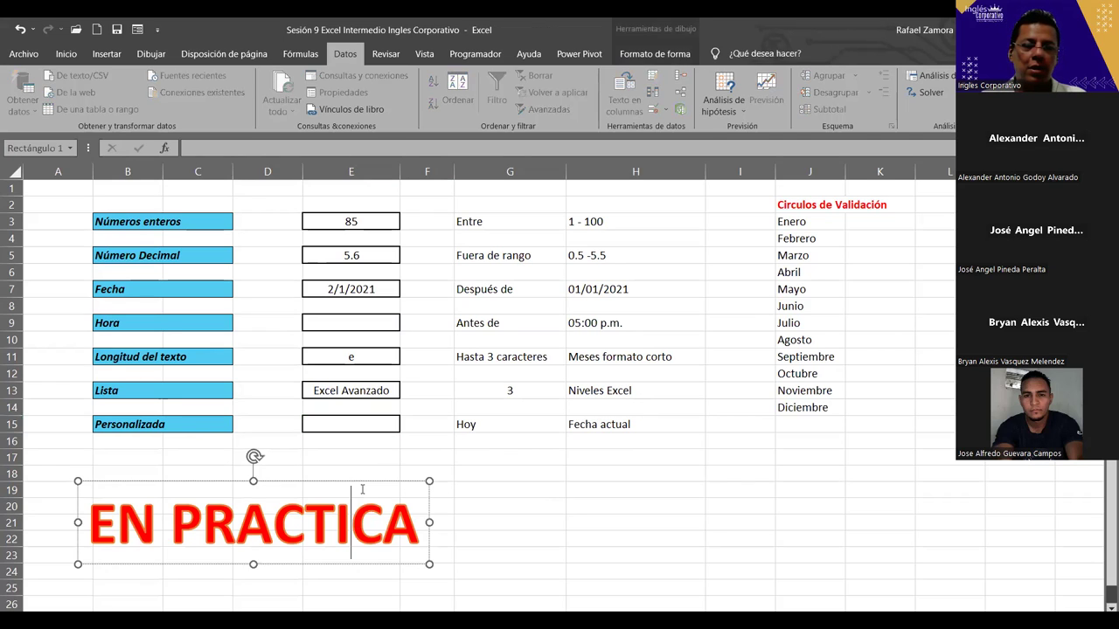
pyautogui.moveTo(362, 486)
pyautogui.mouseDown()
pyautogui.moveTo(341, 527)
pyautogui.moveTo(320, 536)
pyautogui.mouseUp()
pyautogui.click(382, 421)
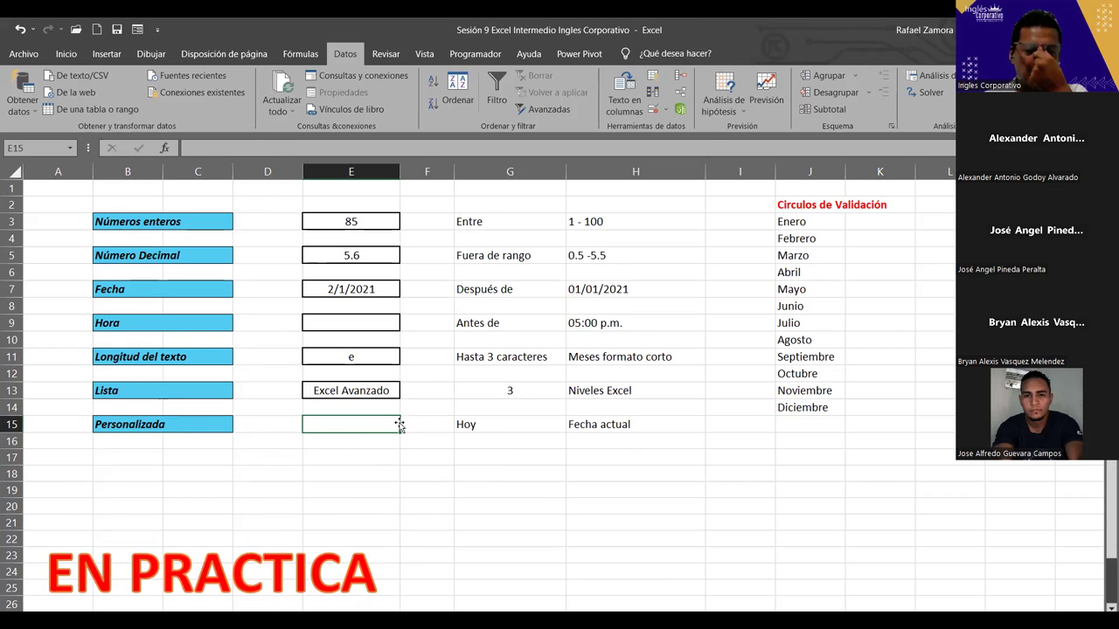
pyautogui.click(282, 474)
pyautogui.write('IGUAL')
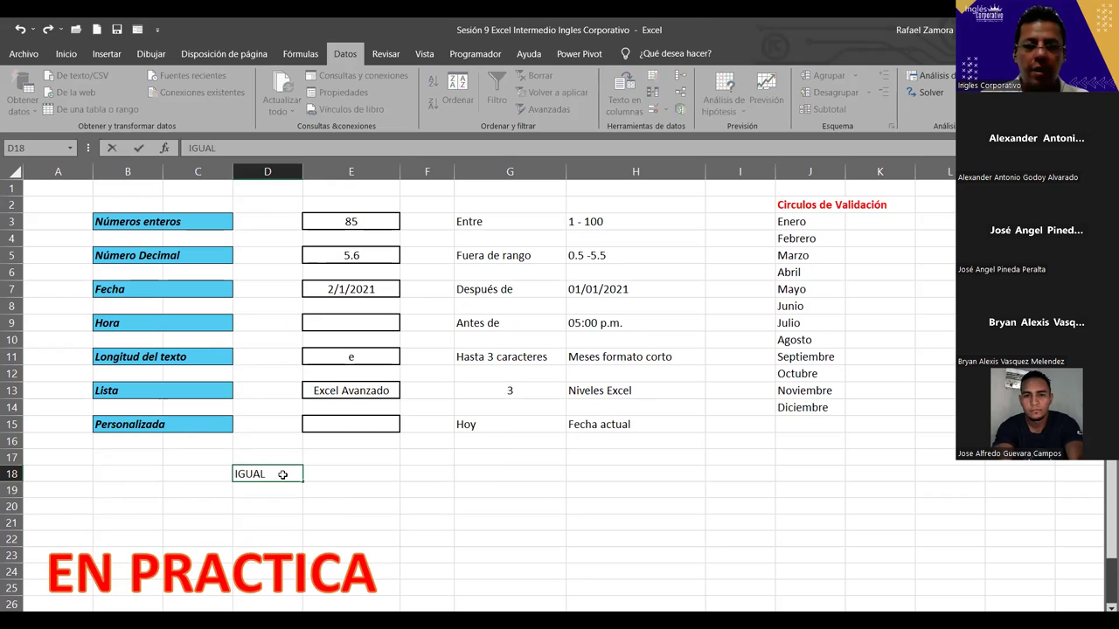
pyautogui.press('Return')
pyautogui.click(282, 475)
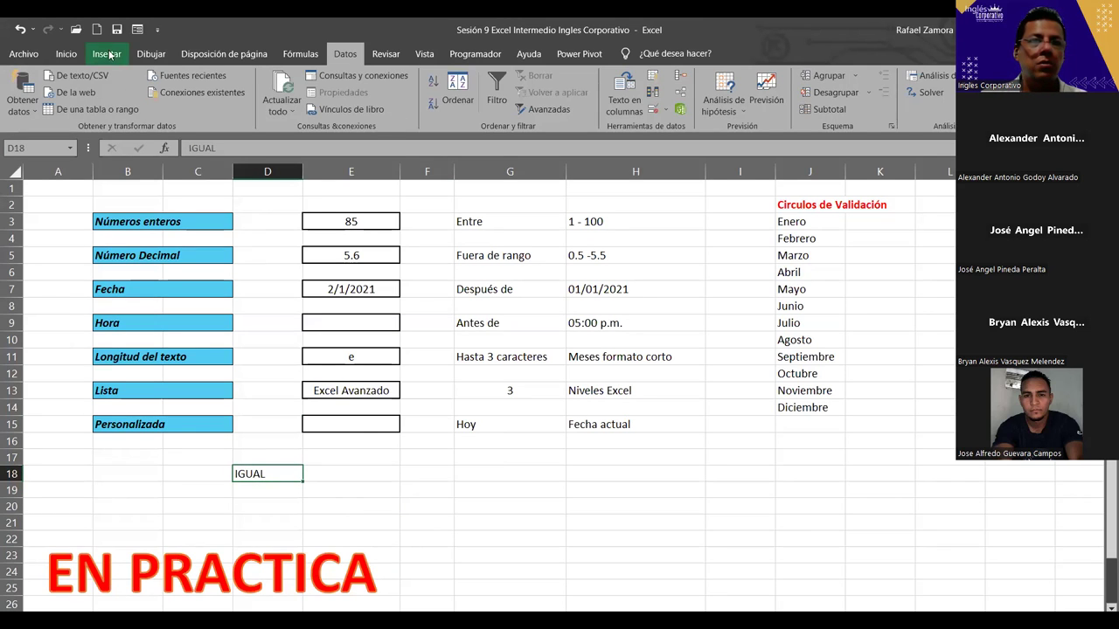
pyautogui.click(66, 53)
pyautogui.click(270, 105)
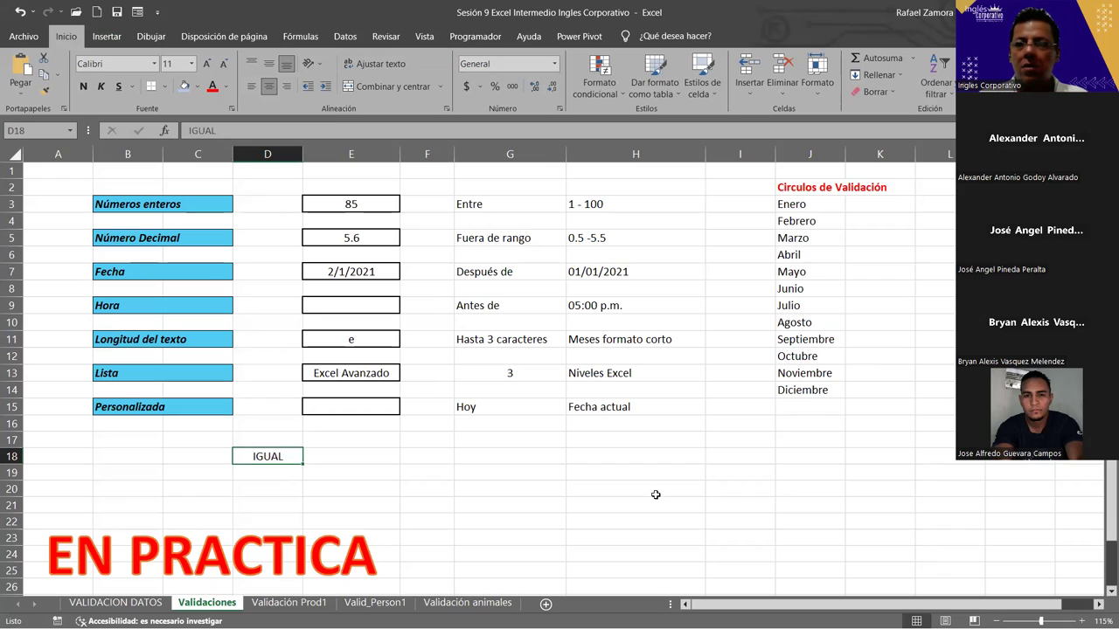
# Enter 100 in C18 and 200 in C19.
pyautogui.click(473, 501)
pyautogui.click(184, 456)
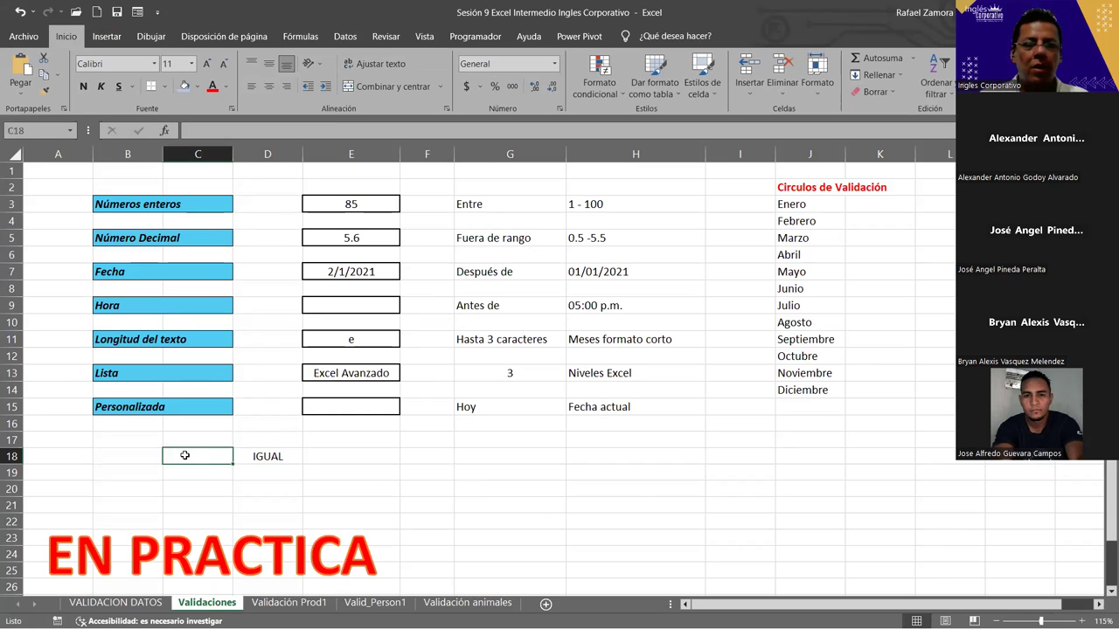
pyautogui.write('100')
pyautogui.press('Return')
pyautogui.write('200')
pyautogui.press('Return')
# Fill E18 and E19 with LUNES and centre the 100 and 200 values.
pyautogui.click(369, 452)
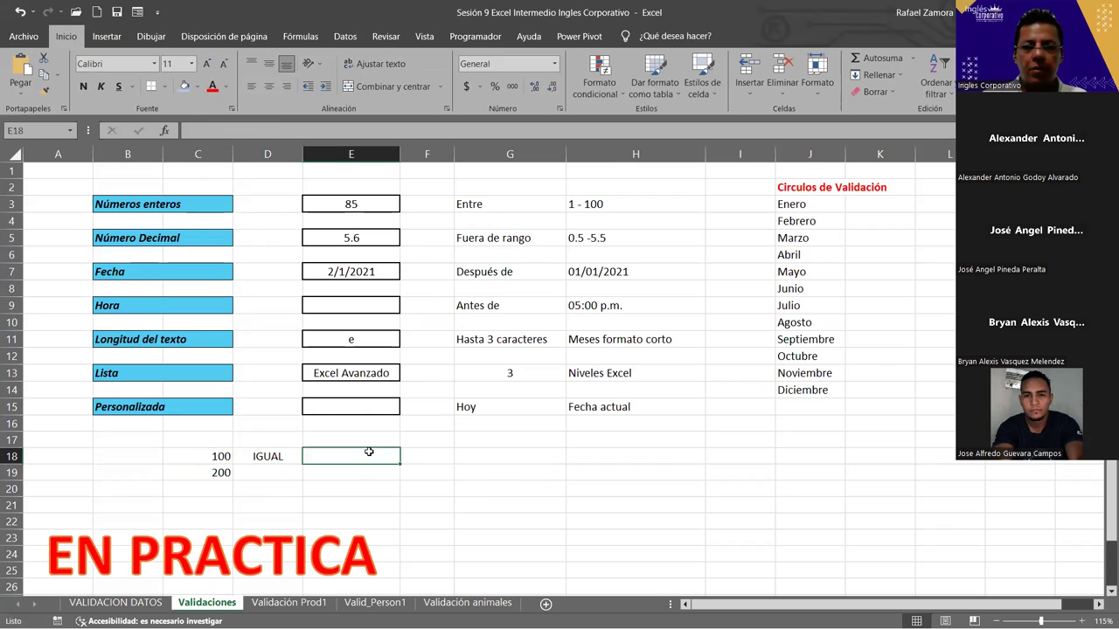
pyautogui.write('I')
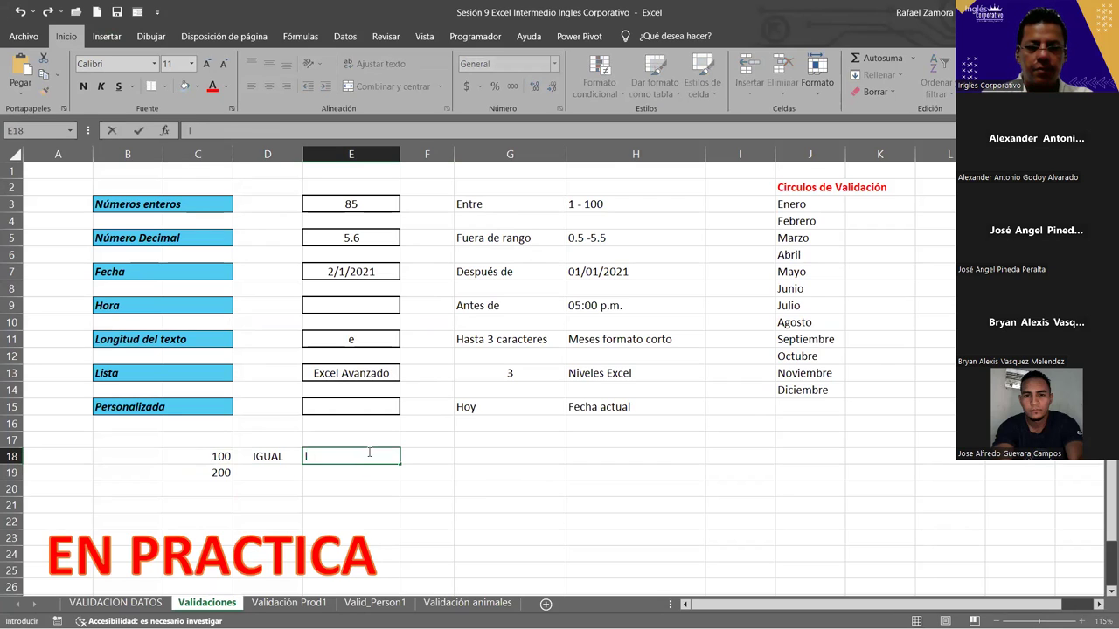
pyautogui.press('BackSpace')
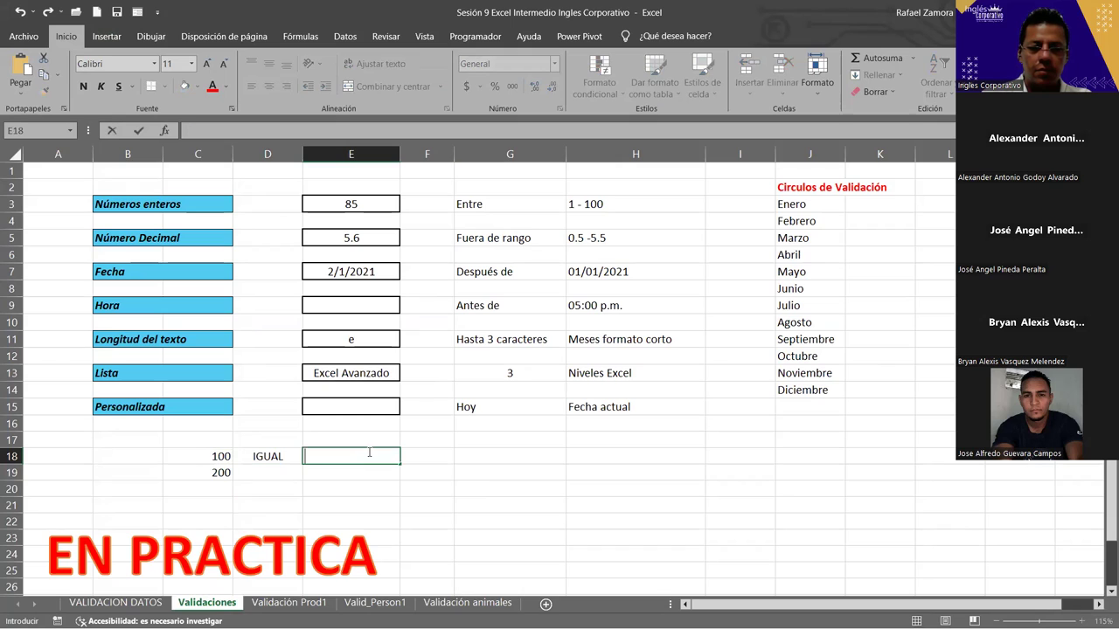
pyautogui.write('LUNES')
pyautogui.press('Return')
pyautogui.write('L')
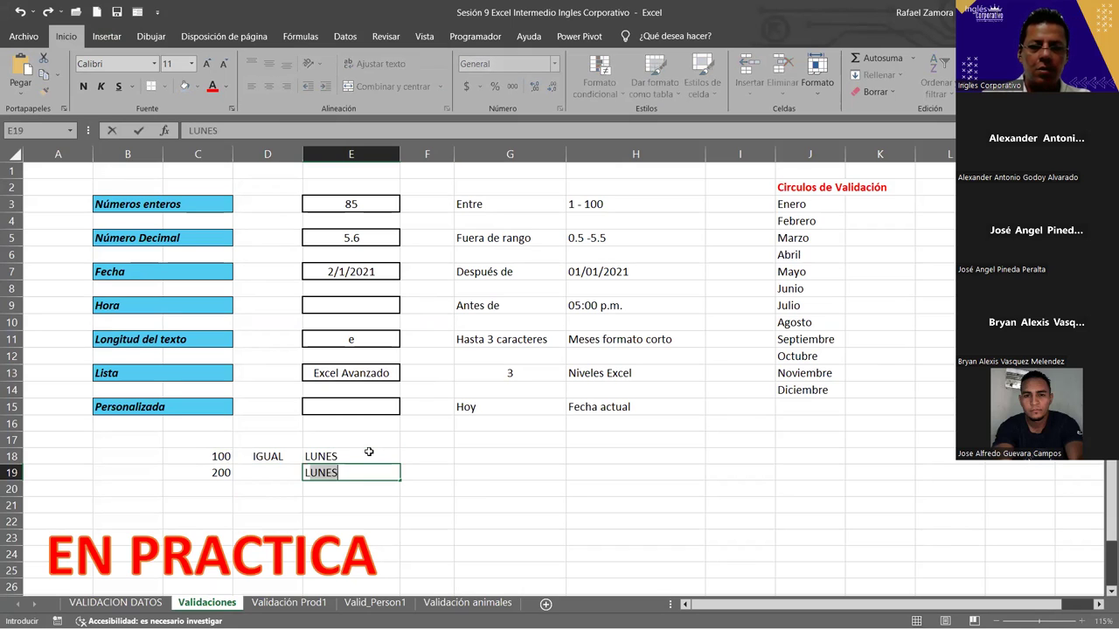
pyautogui.press('Return')
pyautogui.moveTo(200, 458); pyautogui.dragTo(202, 472)
pyautogui.click(269, 85)
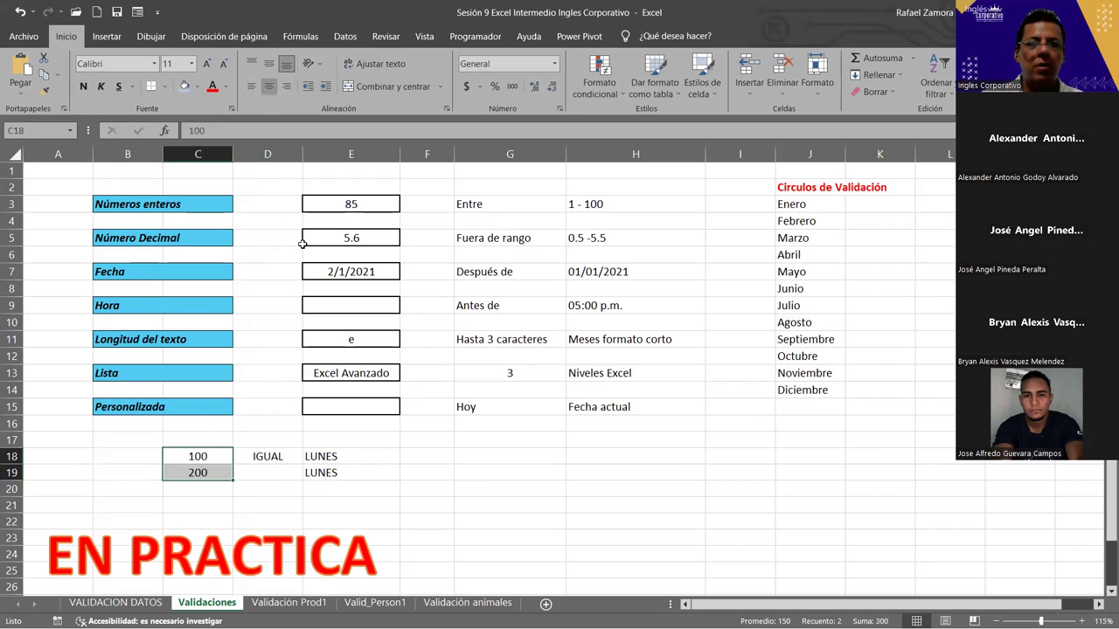
pyautogui.click(373, 456)
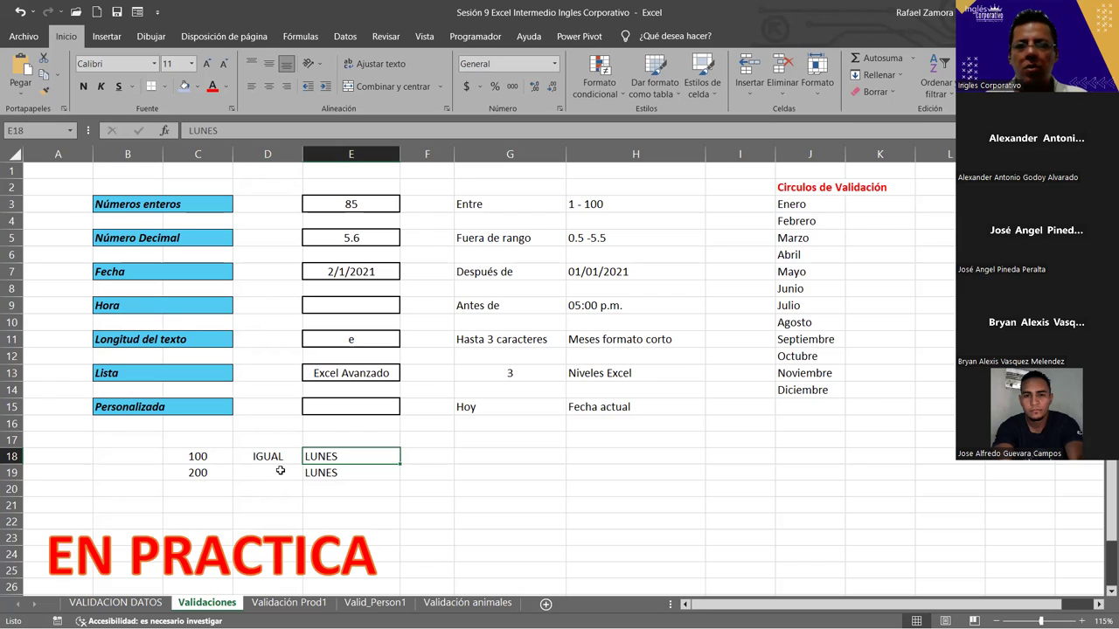
# Enter =IGUAL(C18,C19) in D21, giving FALSO for 100 versus 200.
pyautogui.click(273, 504)
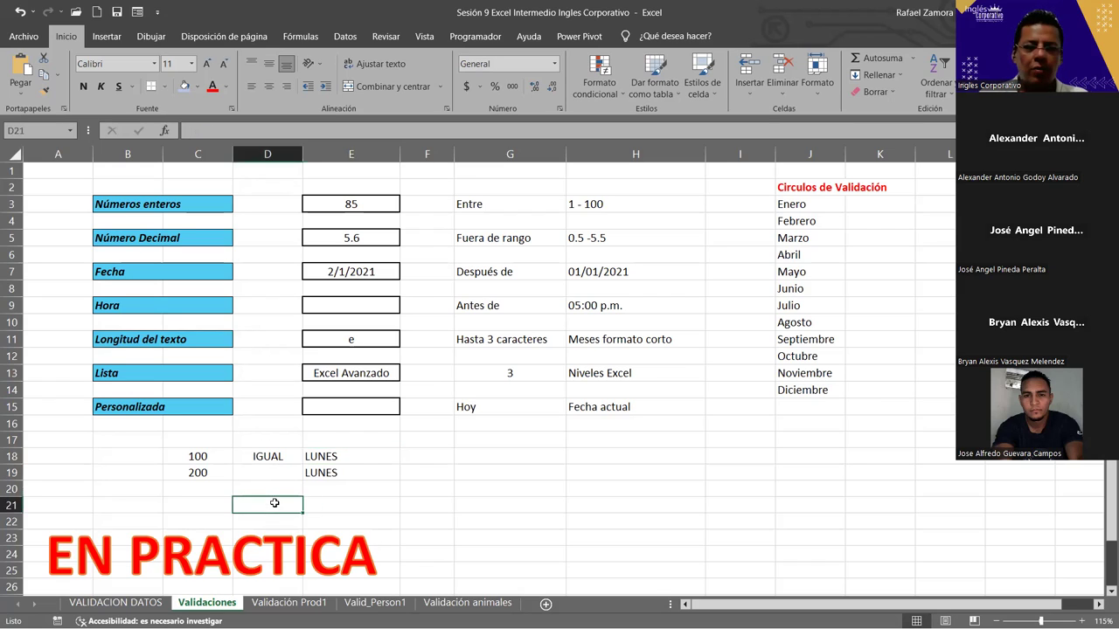
pyautogui.write('=')
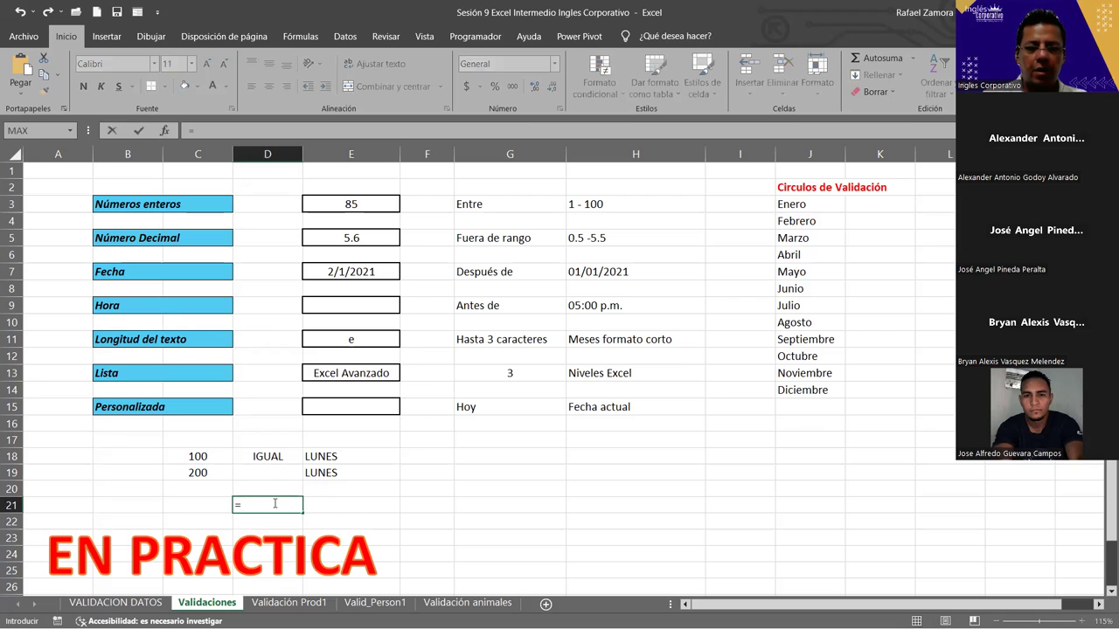
pyautogui.write('IGU')
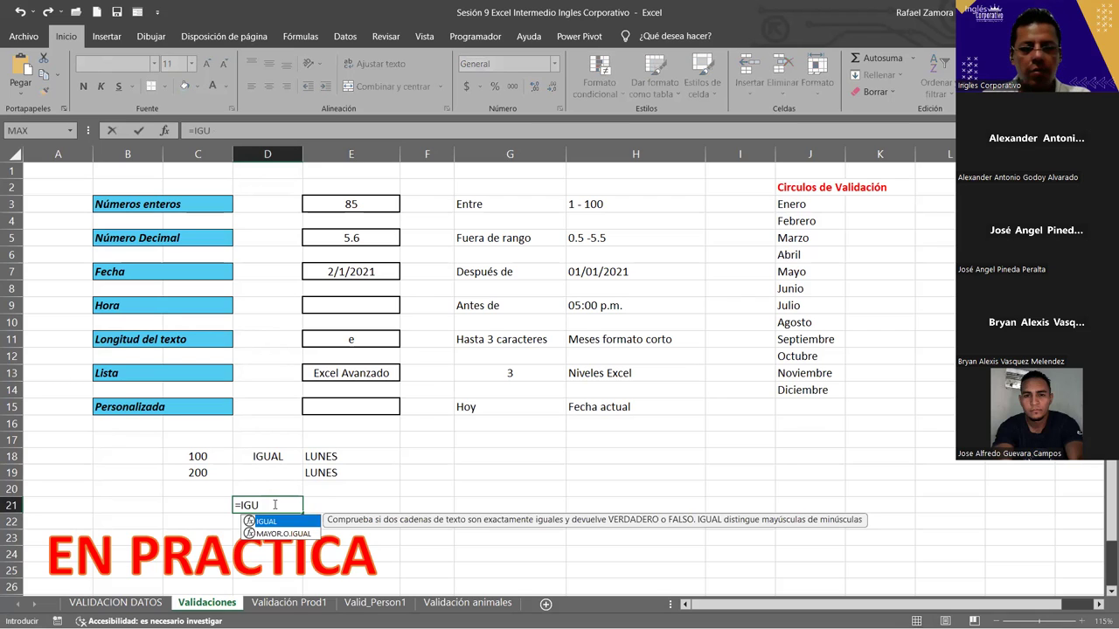
pyautogui.write('AL(')
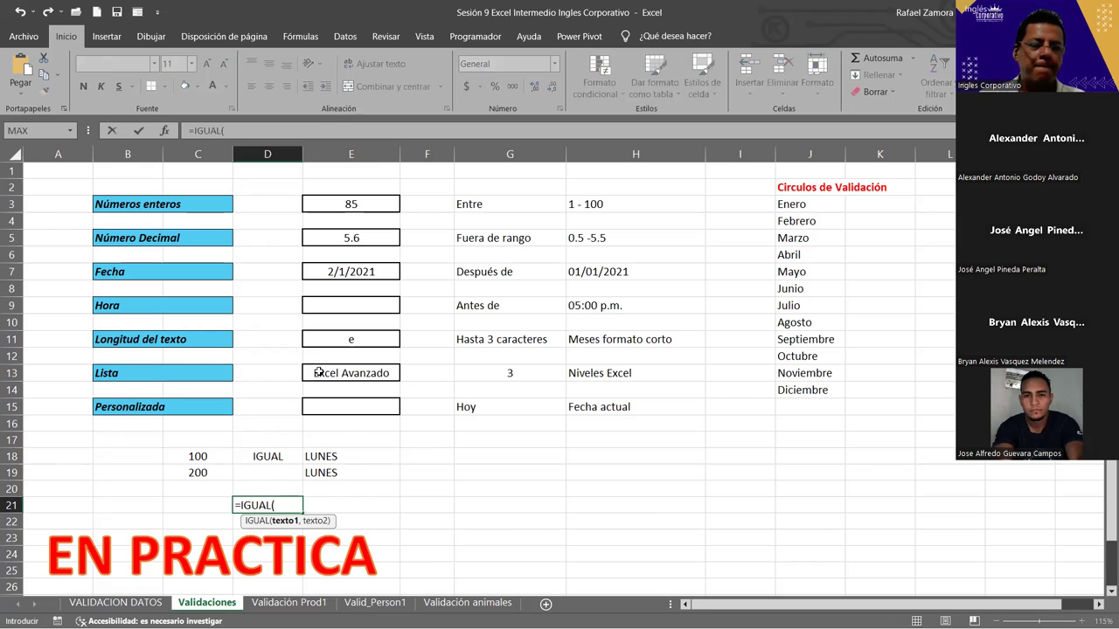
pyautogui.click(201, 454)
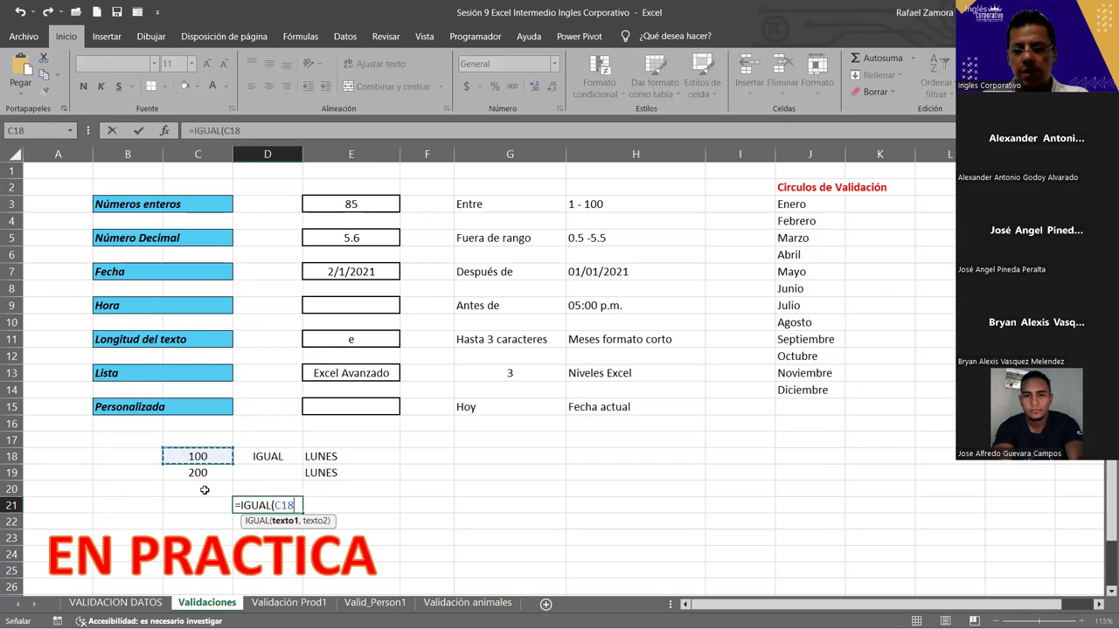
pyautogui.write(',')
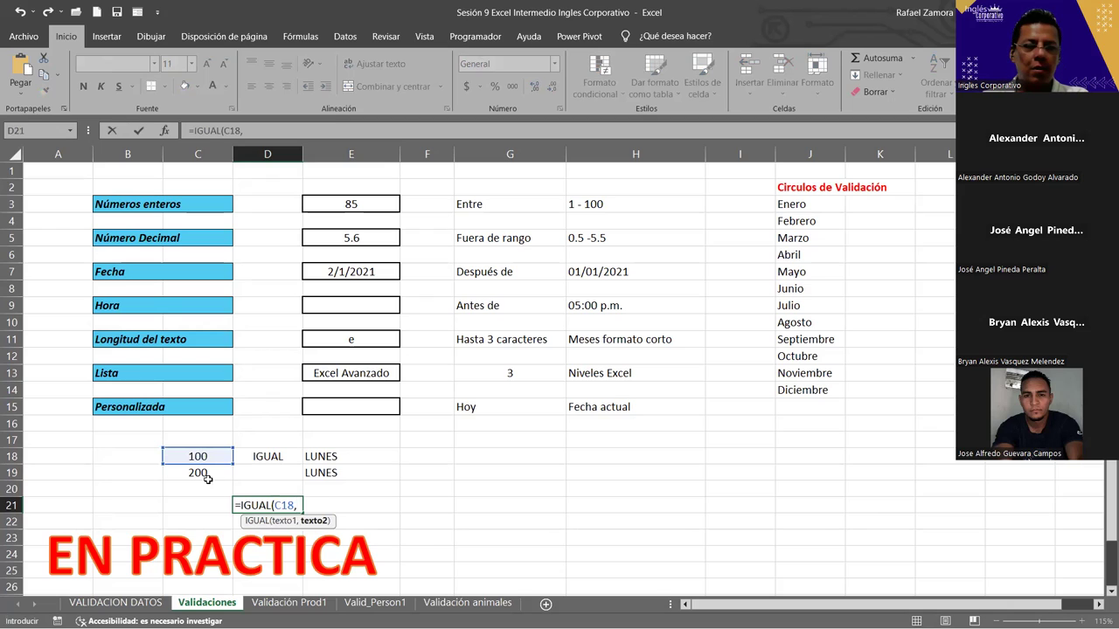
pyautogui.click(209, 474)
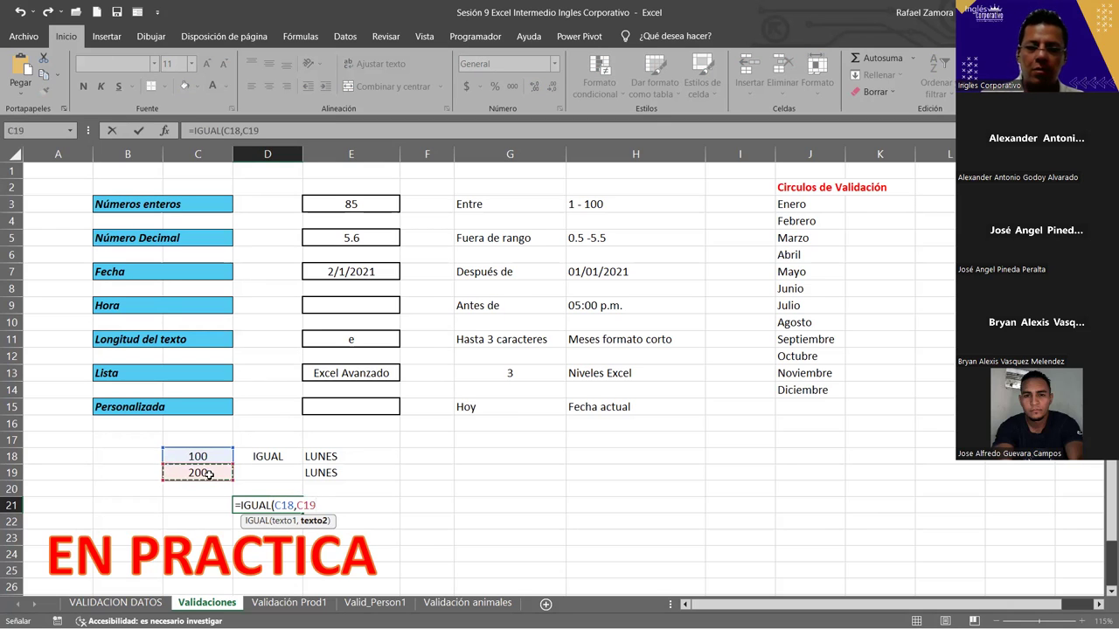
pyautogui.press('Return')
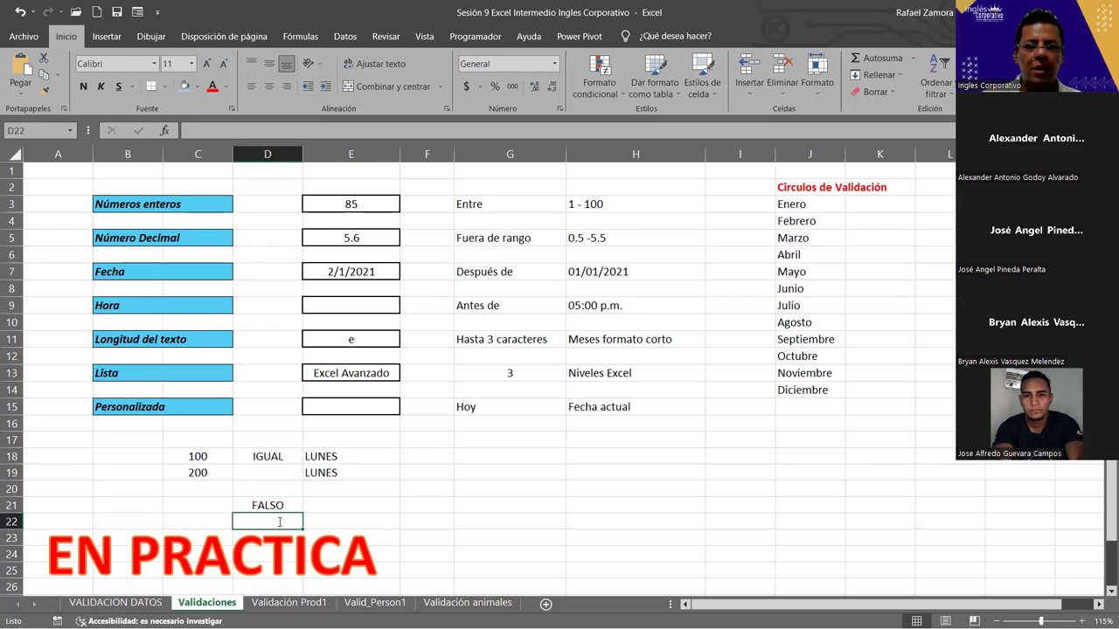
# Enter =IGUAL(E18,E19) in D22, giving VERDADERO for the two LUNES cells.
pyautogui.write('=')
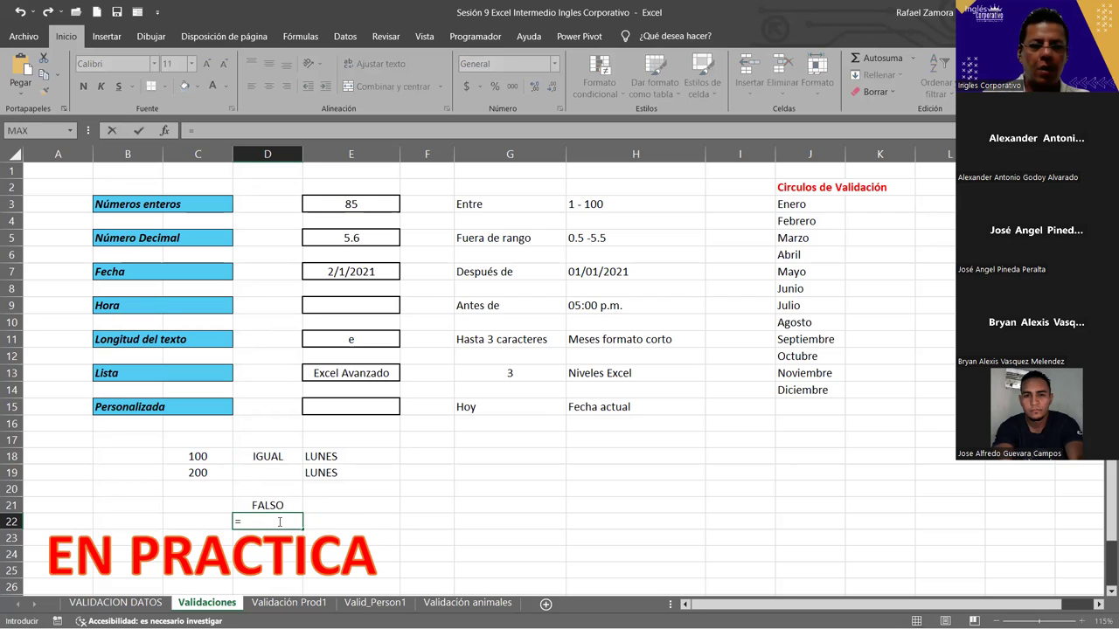
pyautogui.write('IGU')
pyautogui.press('Tab')
pyautogui.click(340, 456)
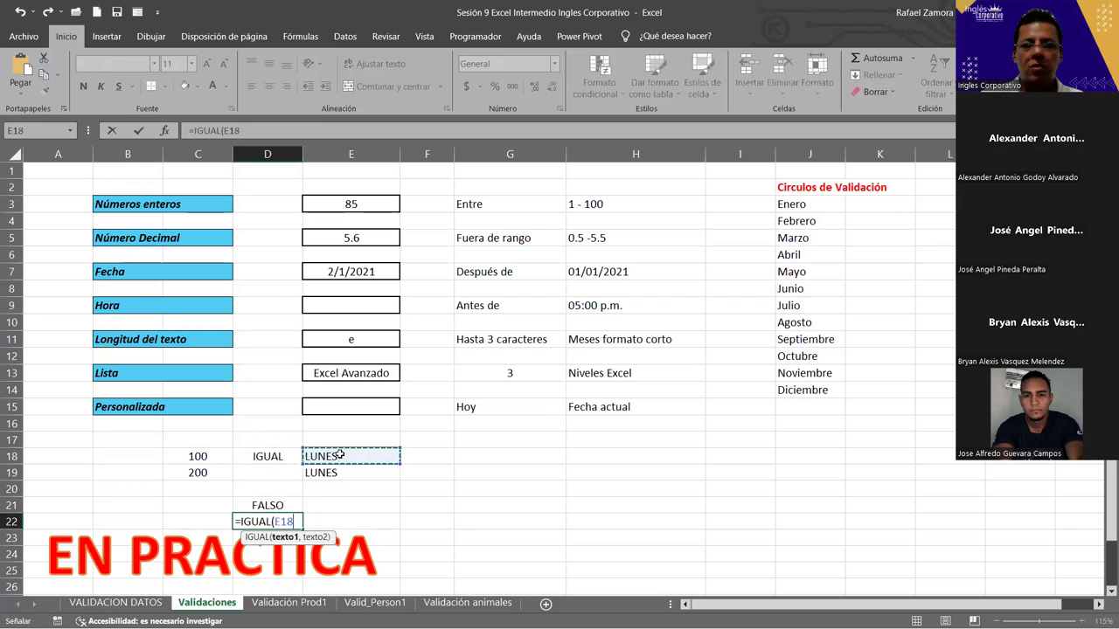
pyautogui.write(',')
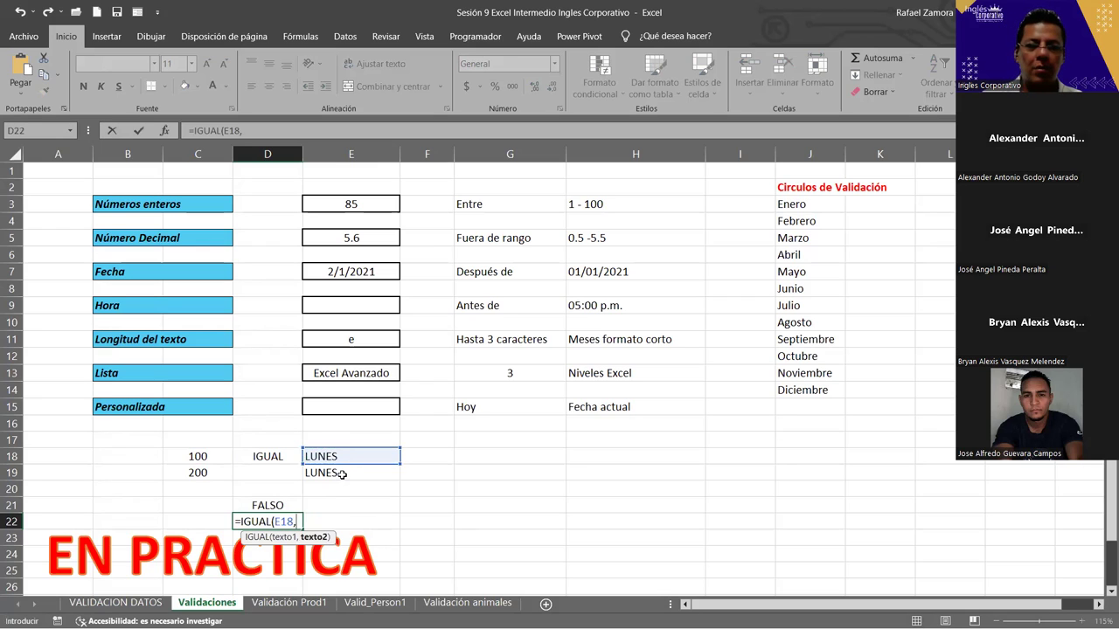
pyautogui.click(342, 476)
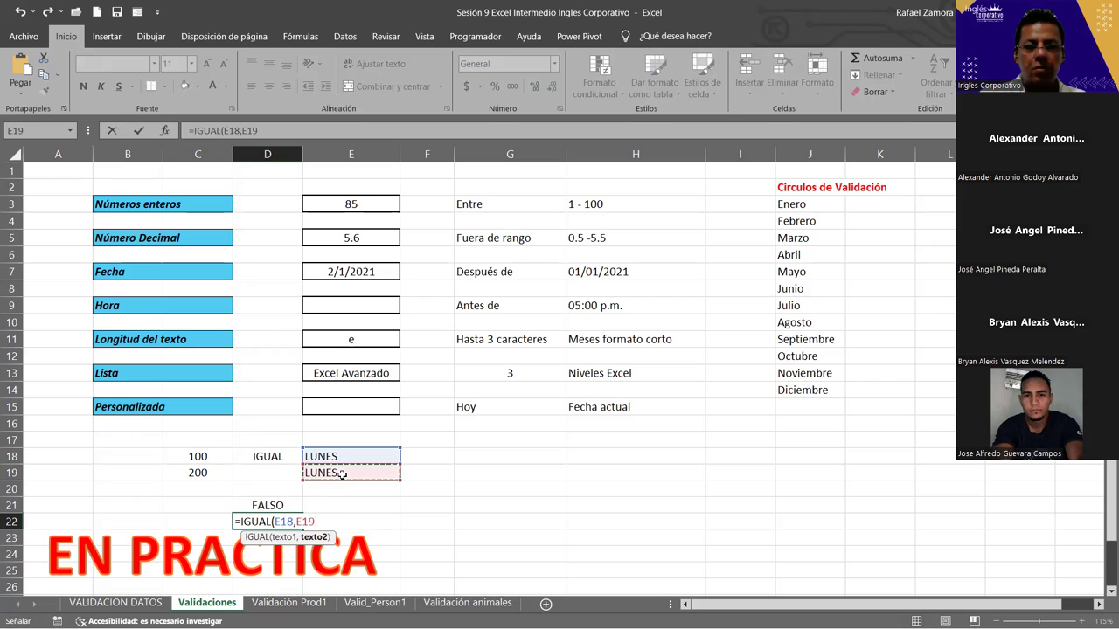
pyautogui.press('Return')
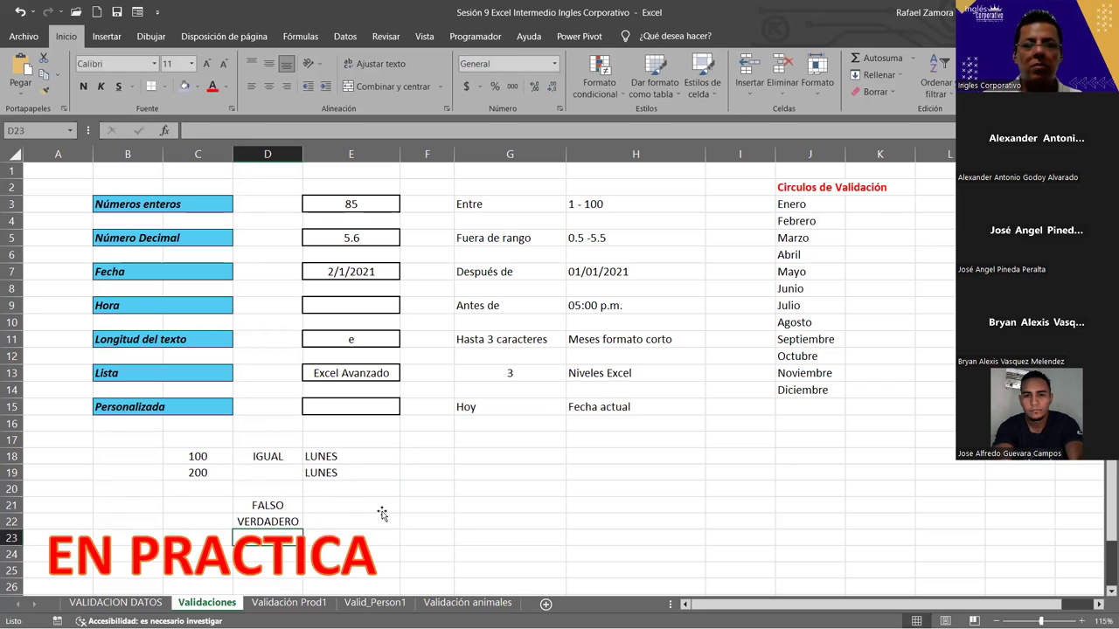
# Nudge the EN PRACTICA banner lower and check the D21 formula against C18:C19 and E18:E19.
pyautogui.click(283, 503)
pyautogui.moveTo(348, 517); pyautogui.dragTo(343, 553)
pyautogui.click(279, 505)
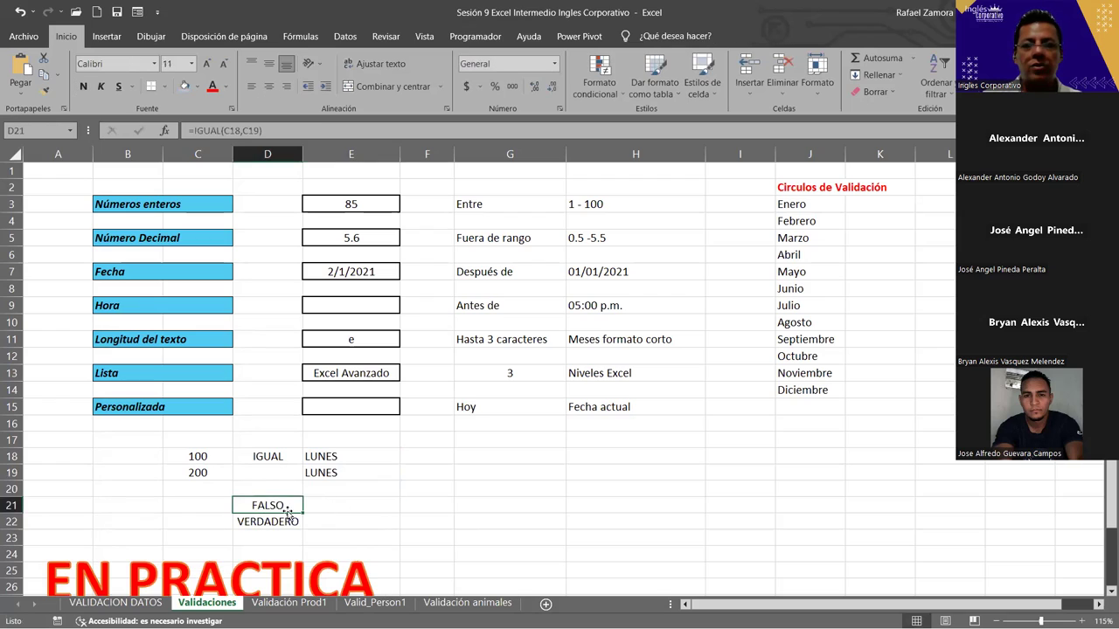
pyautogui.click(213, 456)
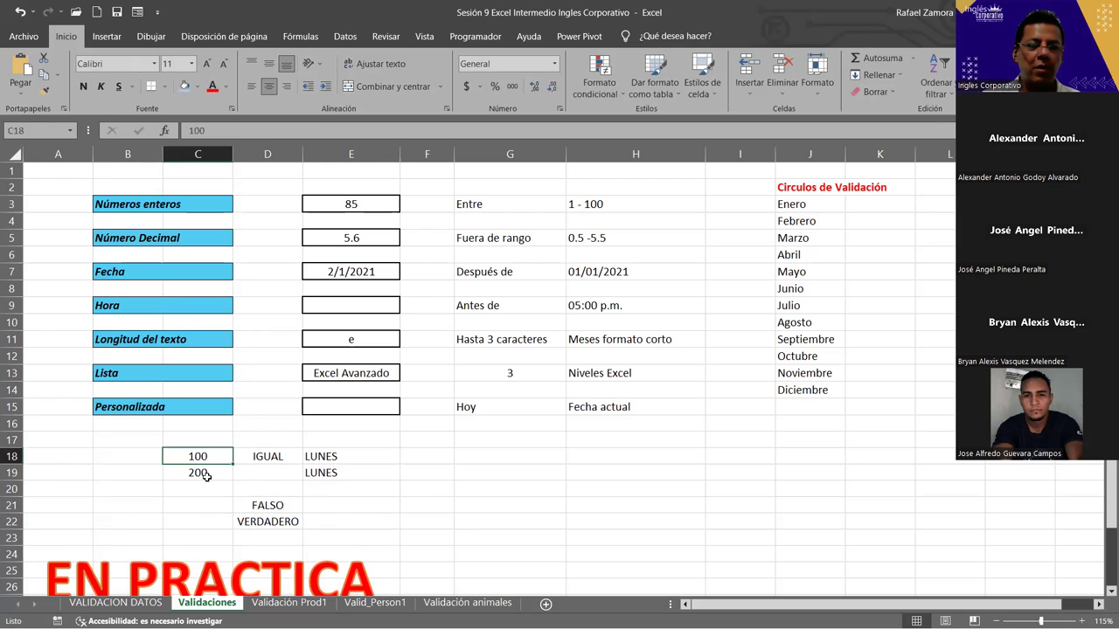
pyautogui.click(206, 473)
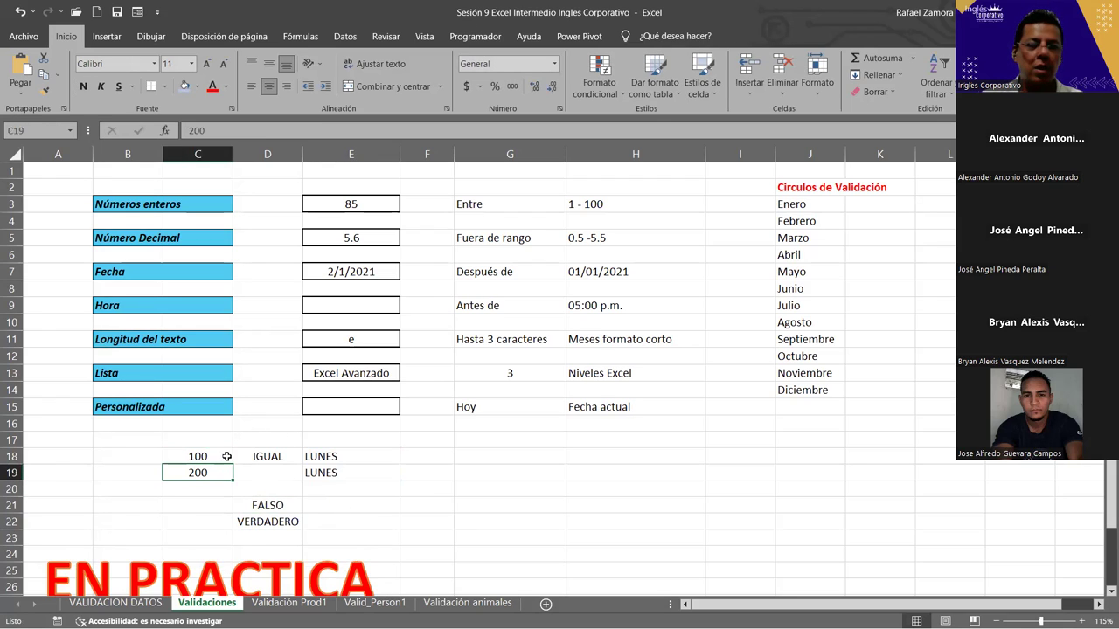
pyautogui.click(211, 456)
pyautogui.click(217, 473)
pyautogui.click(329, 455)
pyautogui.click(332, 472)
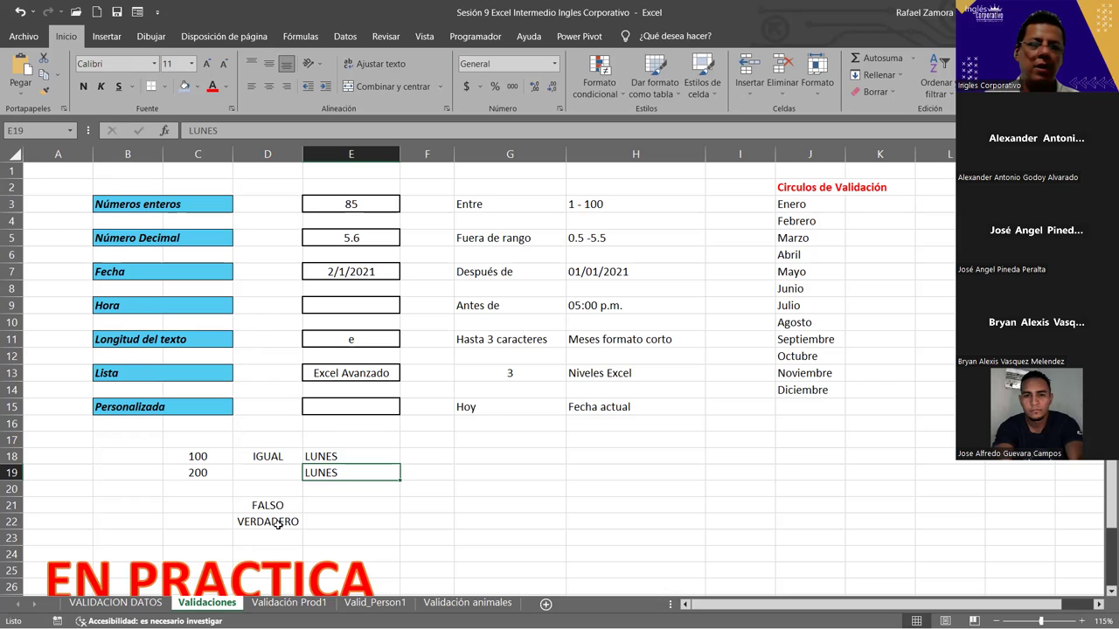
# Clear the IGUAL demo cells C18:E22 and select the Personalizada cell E15.
pyautogui.moveTo(195, 453)
pyautogui.mouseDown()
pyautogui.moveTo(393, 557)
pyautogui.moveTo(378, 522)
pyautogui.mouseUp()
pyautogui.press('Delete')
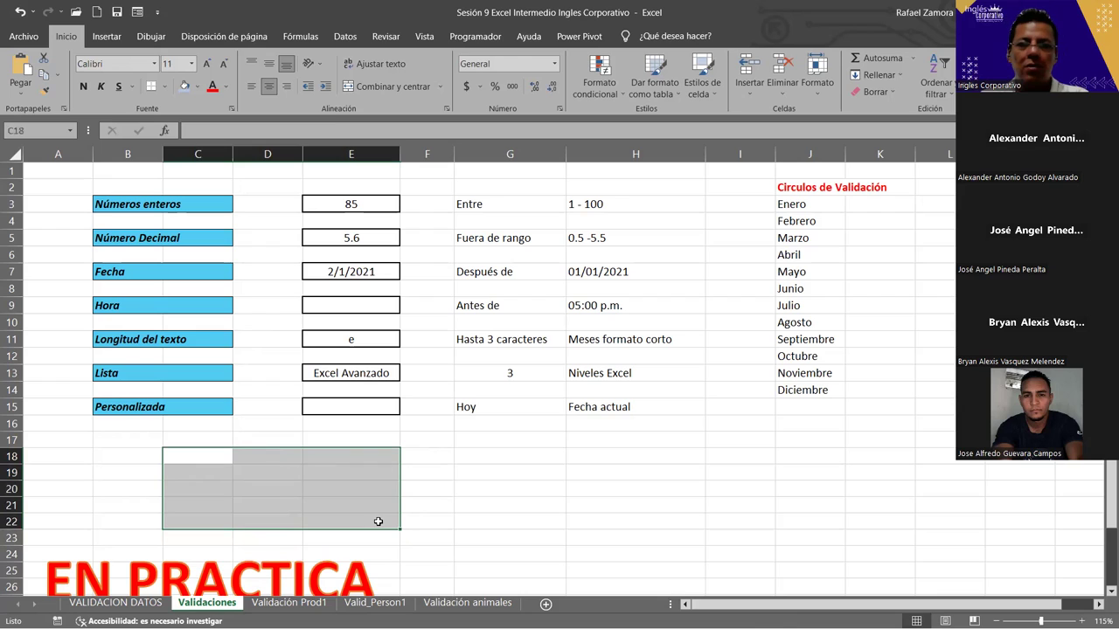
pyautogui.click(367, 404)
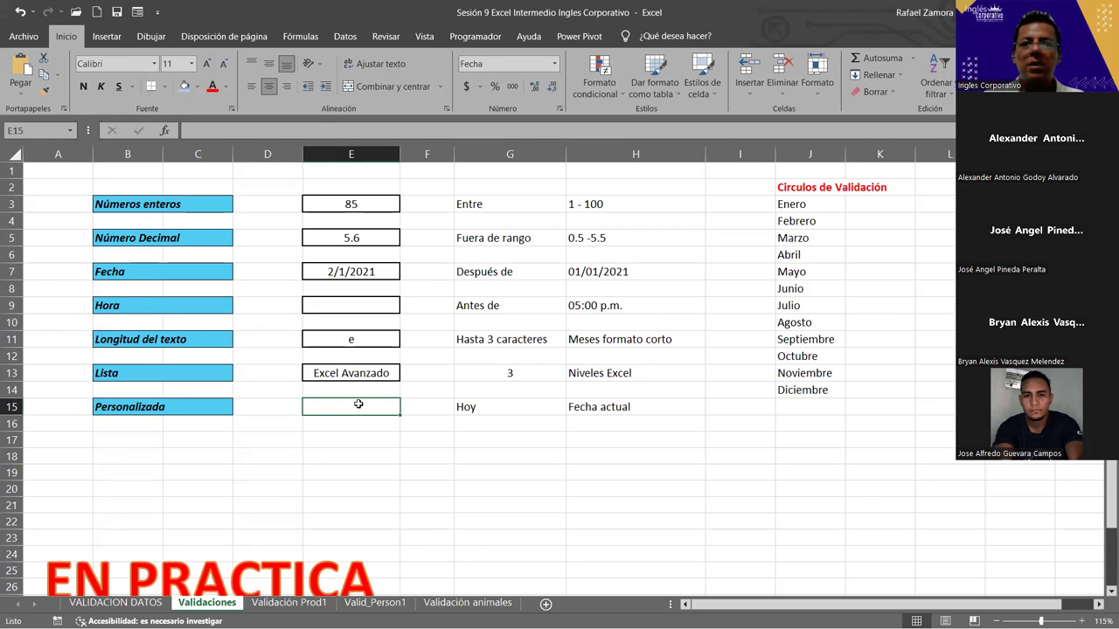
# In Data Validation for E15, set Permitir to Personalizada.
pyautogui.click(346, 40)
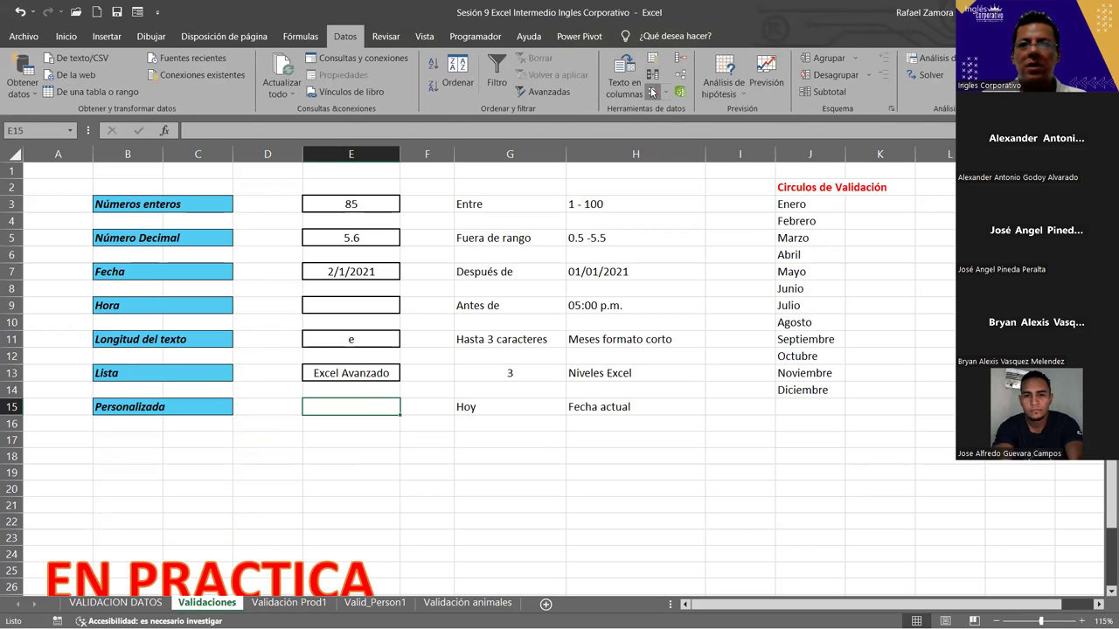
pyautogui.click(651, 91)
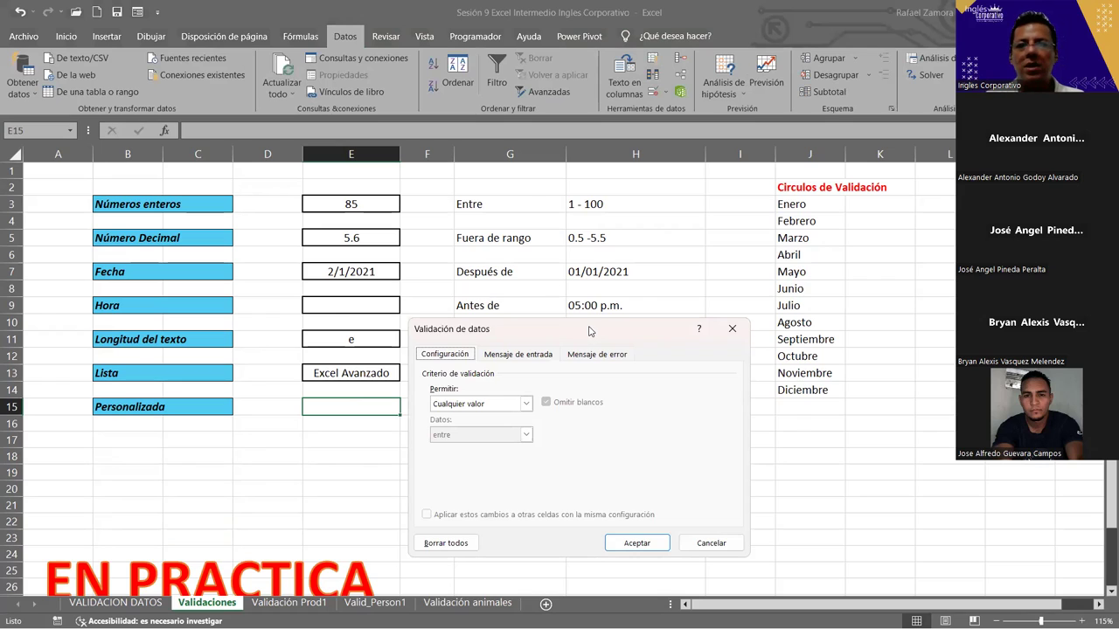
pyautogui.moveTo(590, 330); pyautogui.dragTo(636, 207)
pyautogui.click(570, 280)
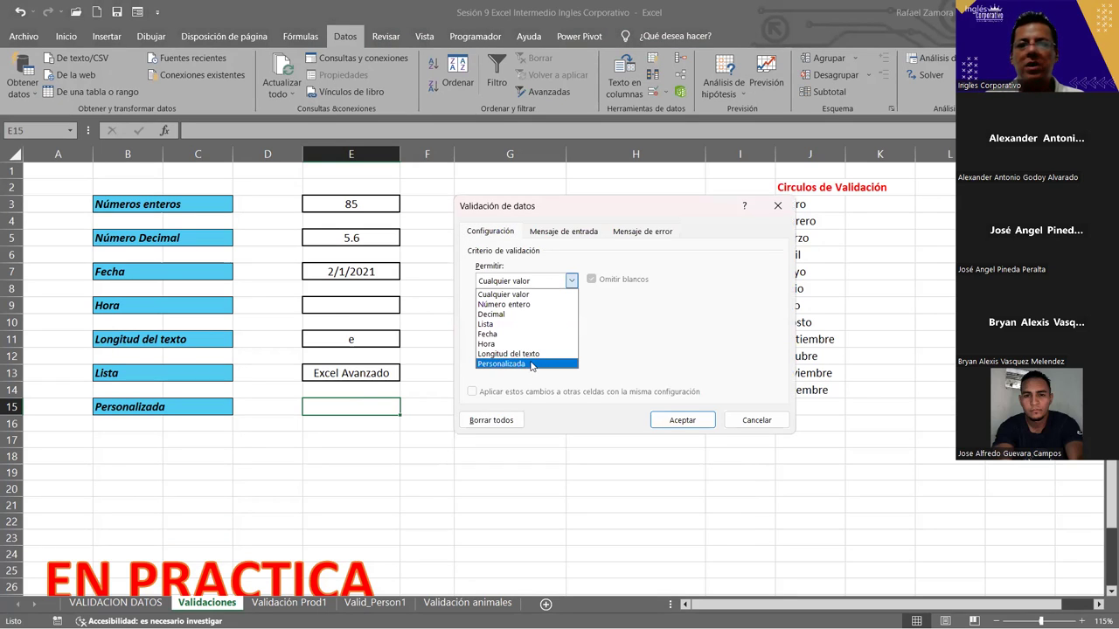
pyautogui.click(530, 365)
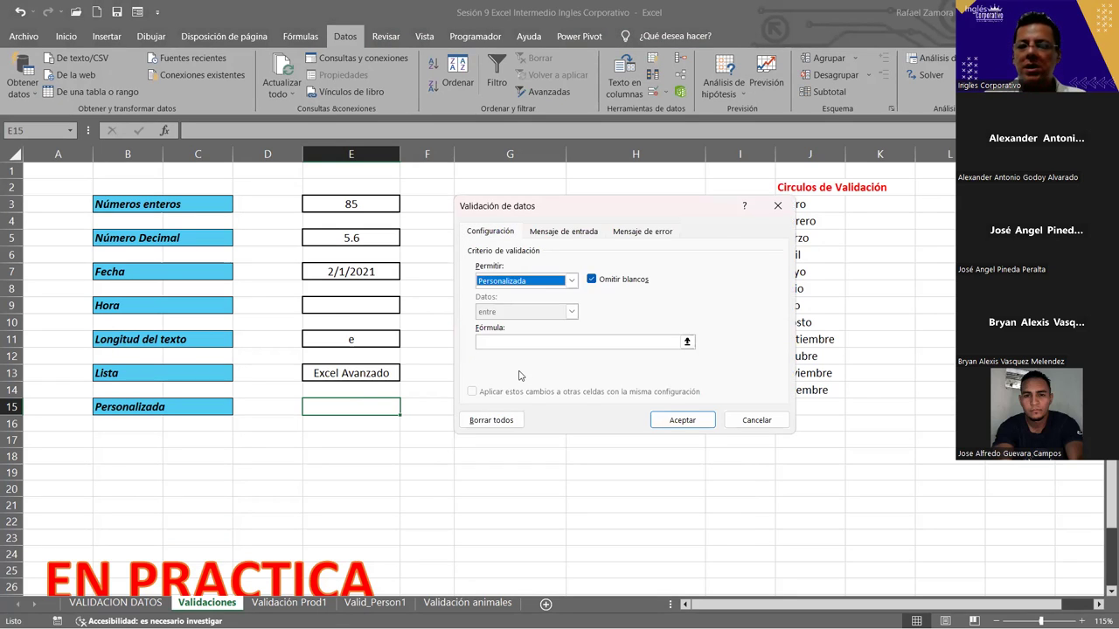
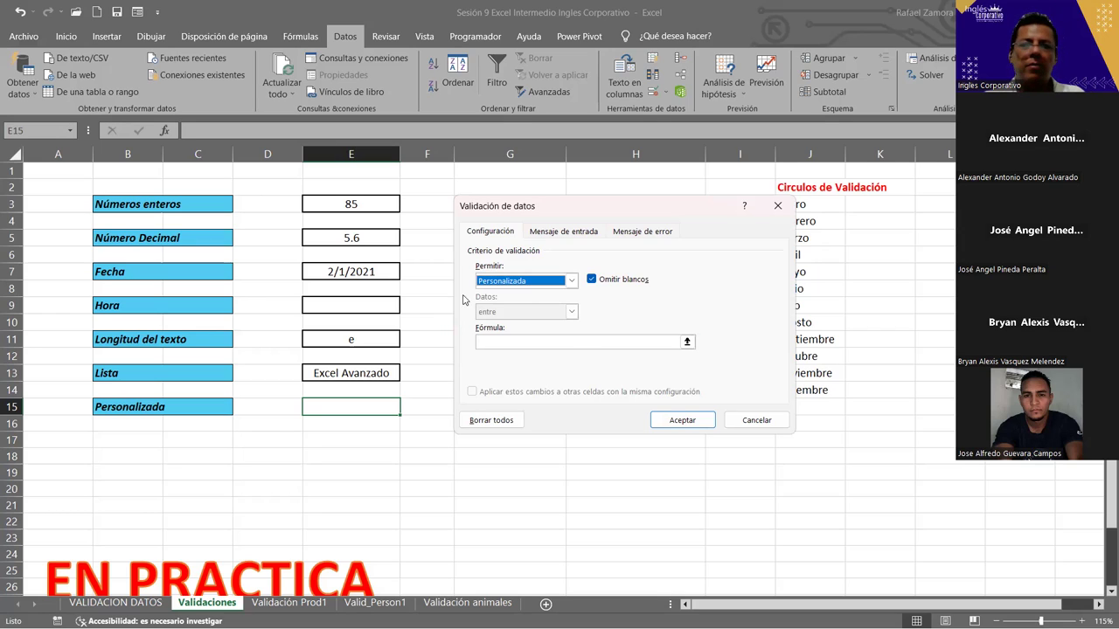
# Start E15's custom validation formula as =IGUAL(E15, in the Fórmula box.
pyautogui.click(570, 341)
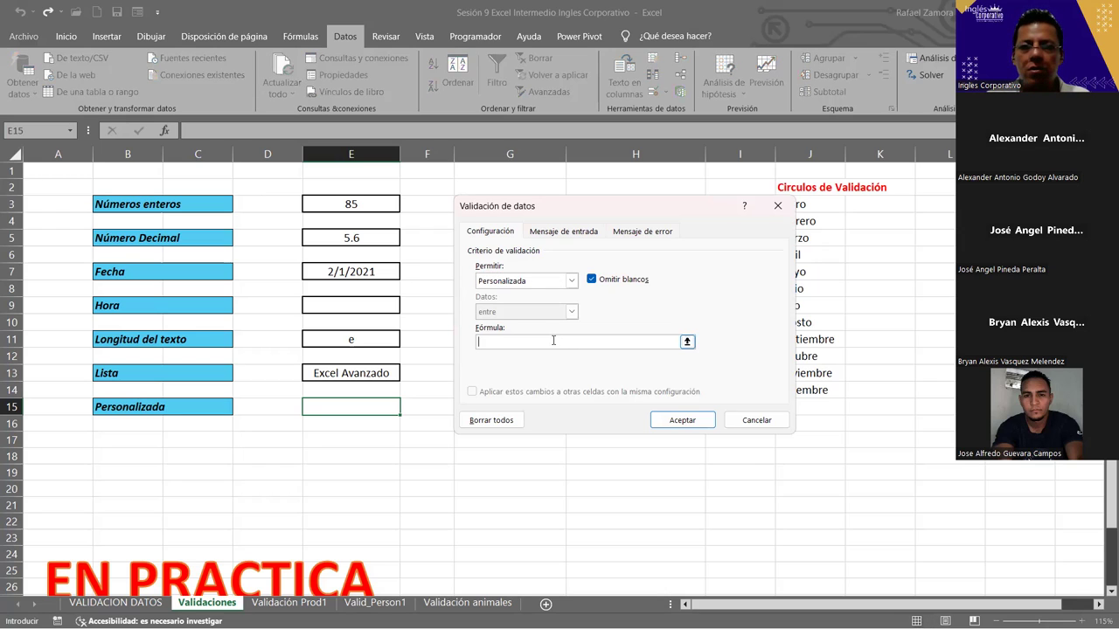
pyautogui.write('=')
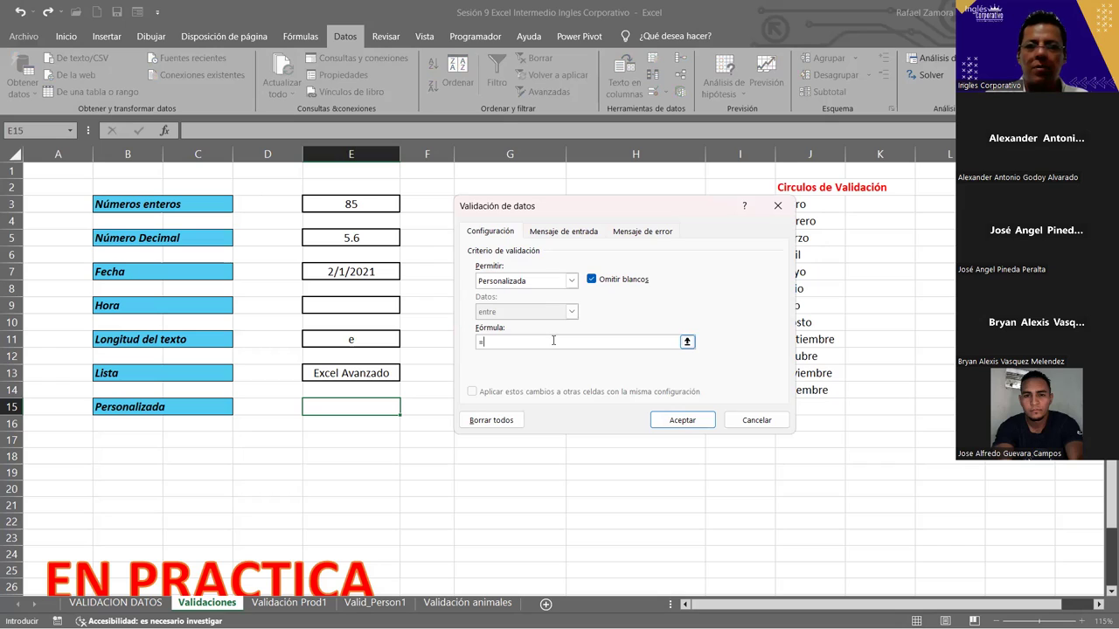
pyautogui.write('IGUA')
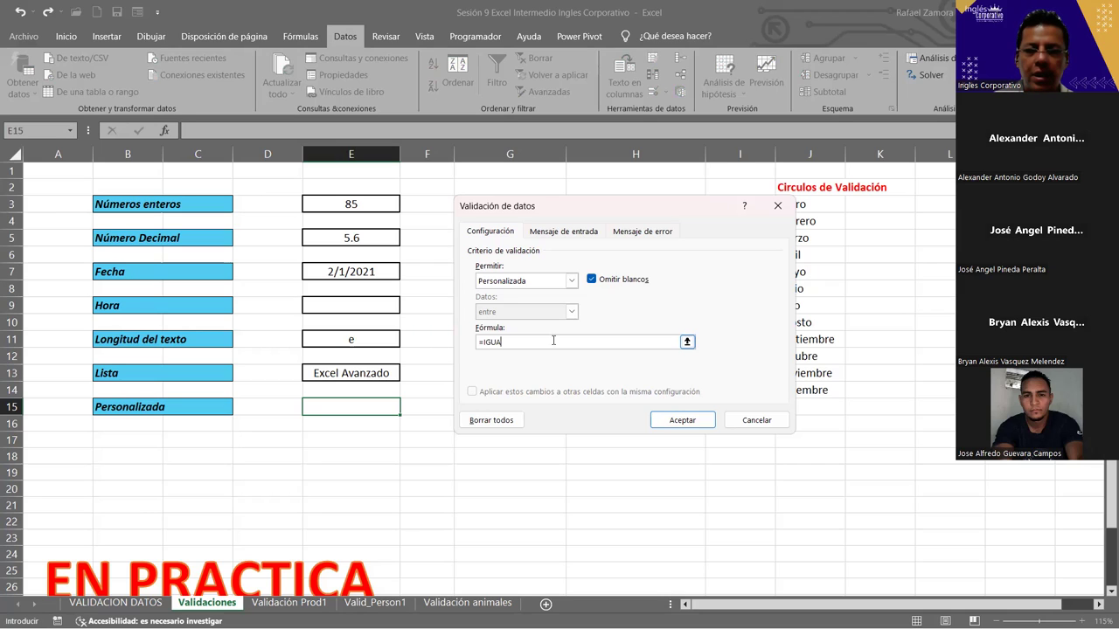
pyautogui.write('L')
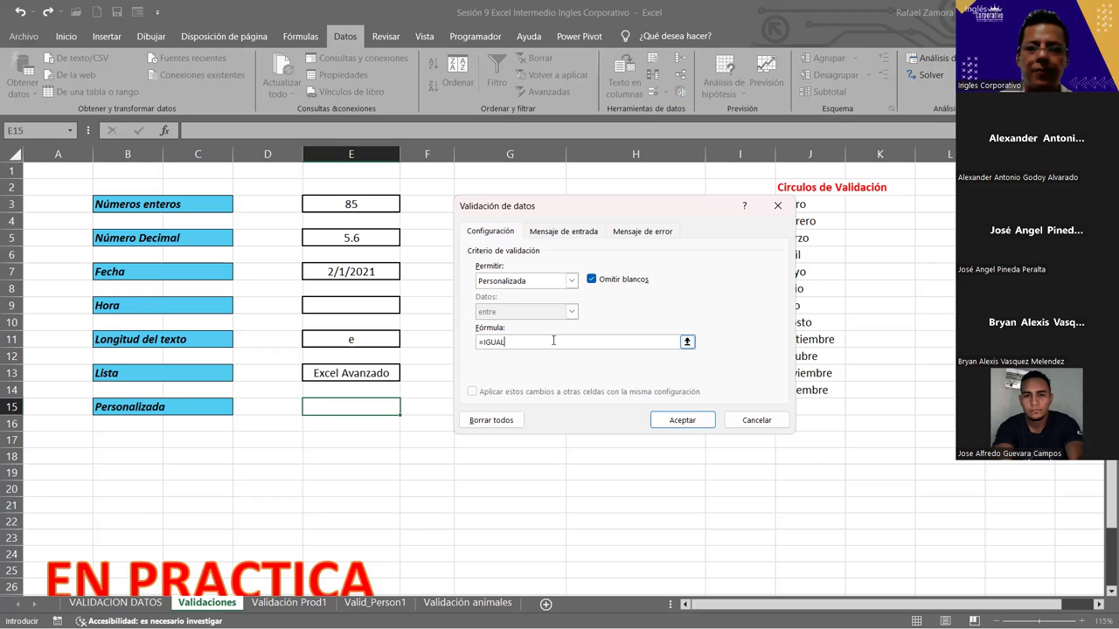
pyautogui.write('(')
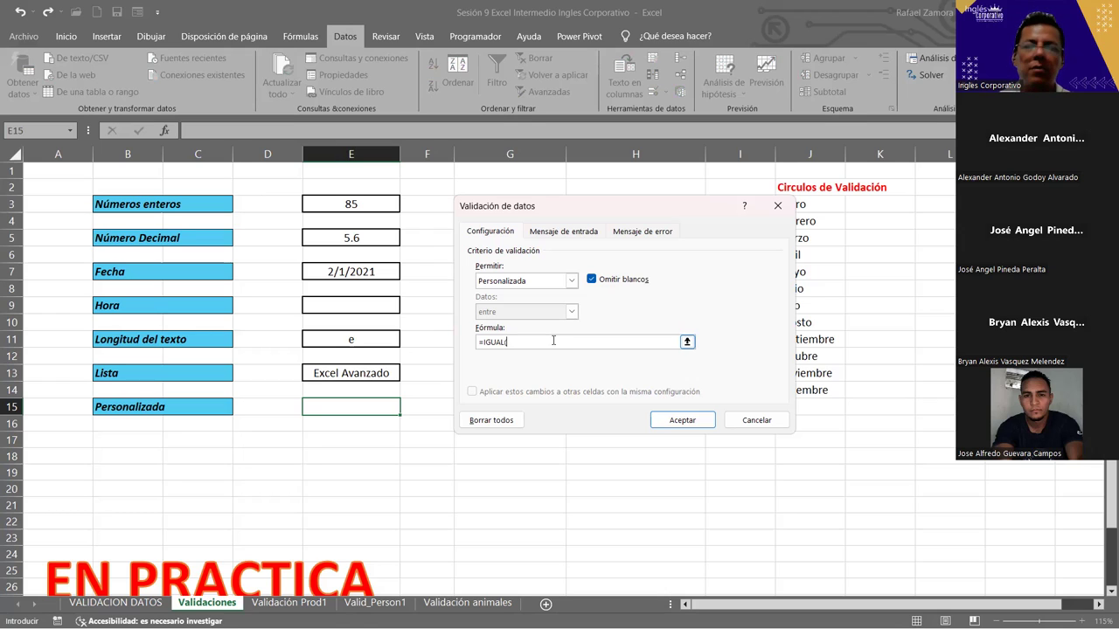
pyautogui.click(369, 403)
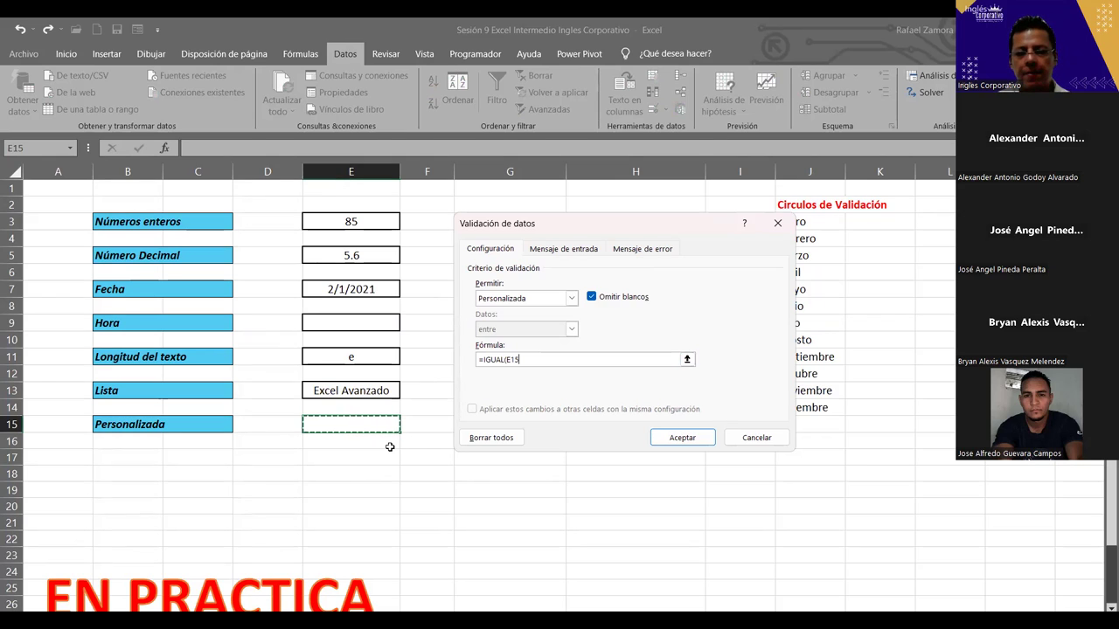
pyautogui.write(',')
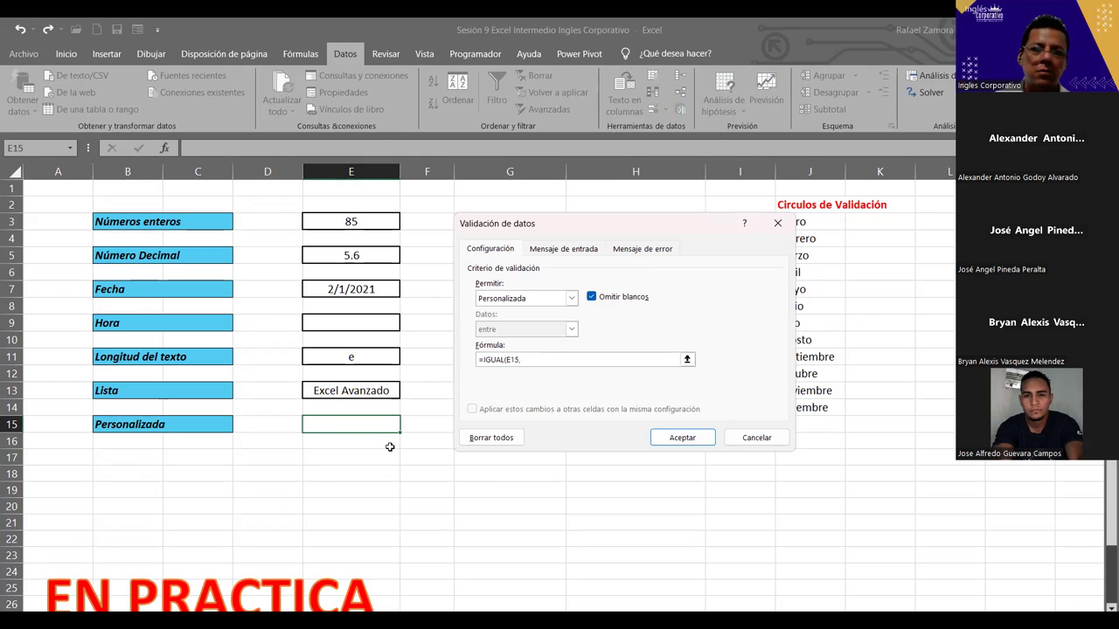
pyautogui.press('BackSpace')
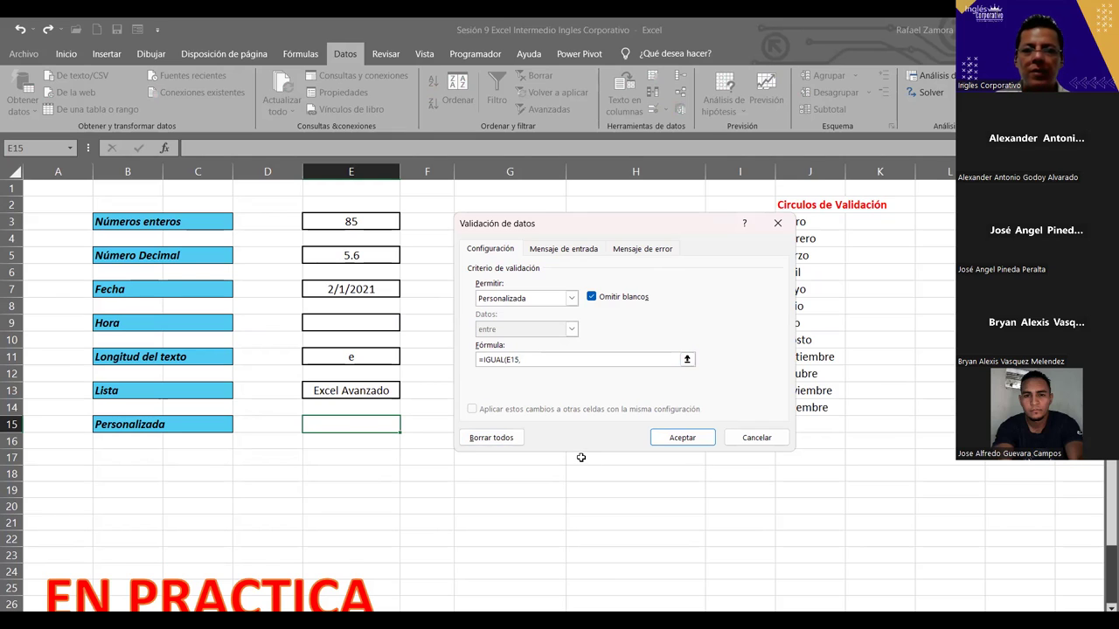
pyautogui.press('BackSpace')
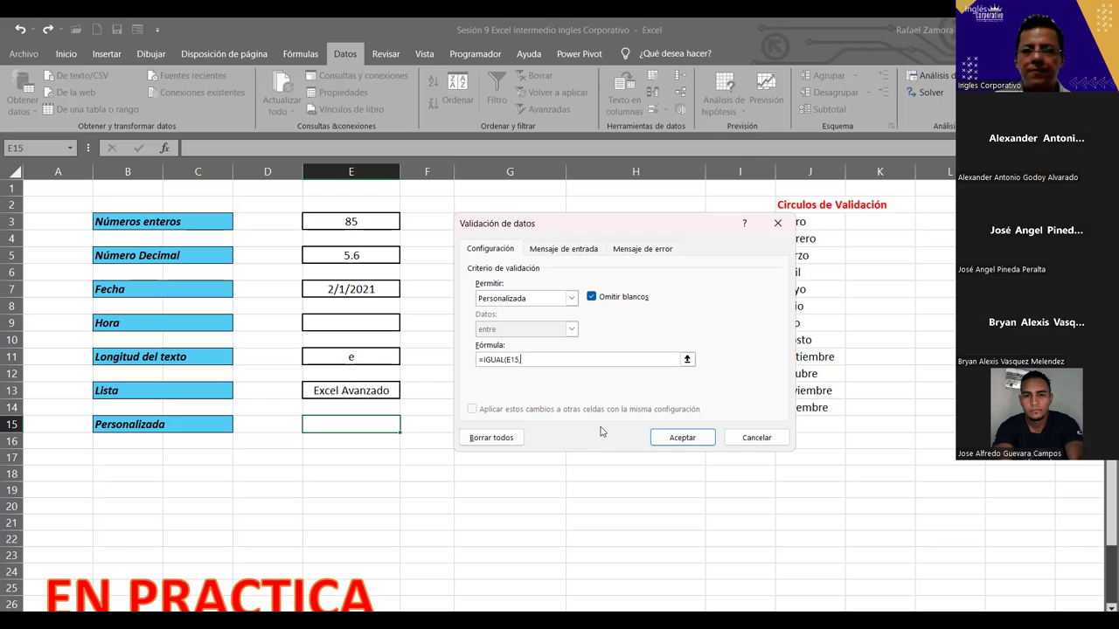
pyautogui.write(',')
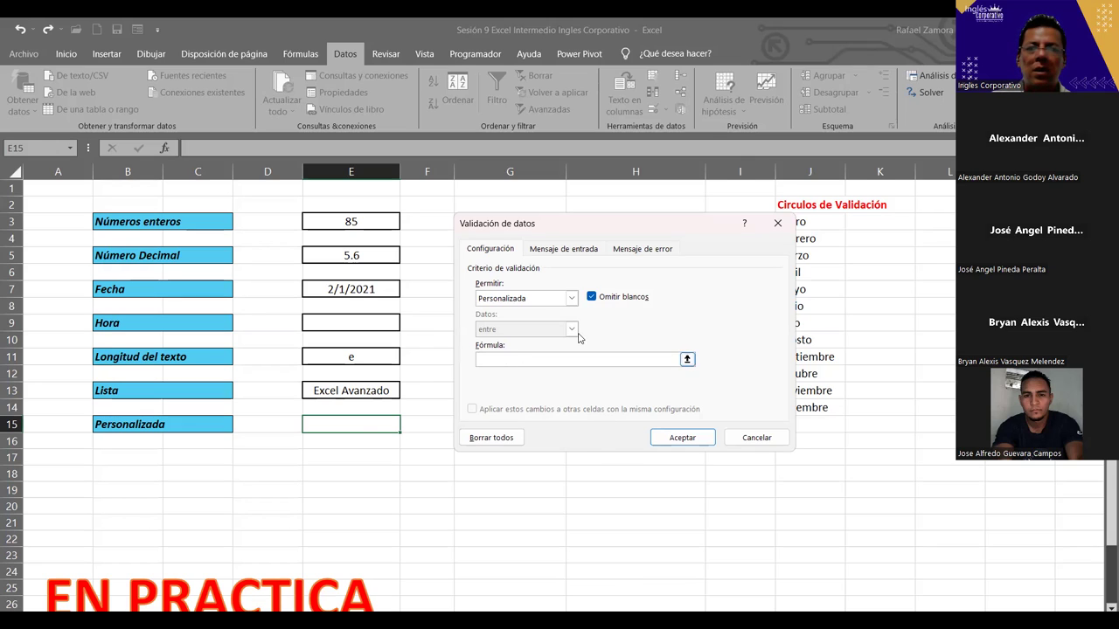
pyautogui.write('=IGUAL(E15')
pyautogui.moveTo(507, 360); pyautogui.dragTo(521, 360)
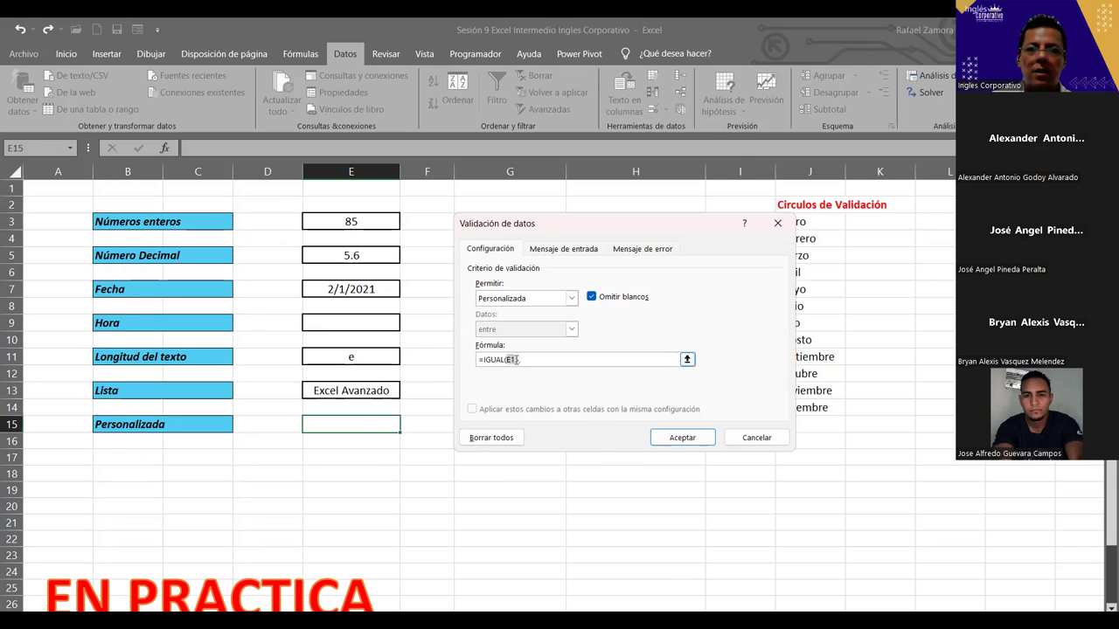
# Complete the formula as =IGUAL(E15,HOY()) and apply the validation to E15.
pyautogui.write(',')
pyautogui.click(539, 359)
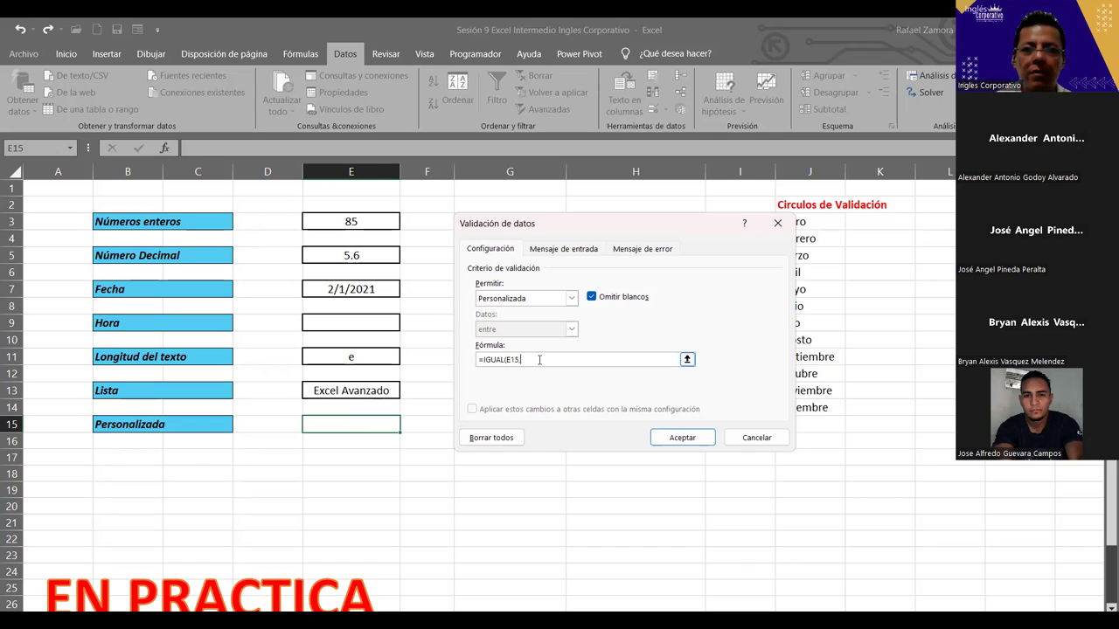
pyautogui.write(',HO')
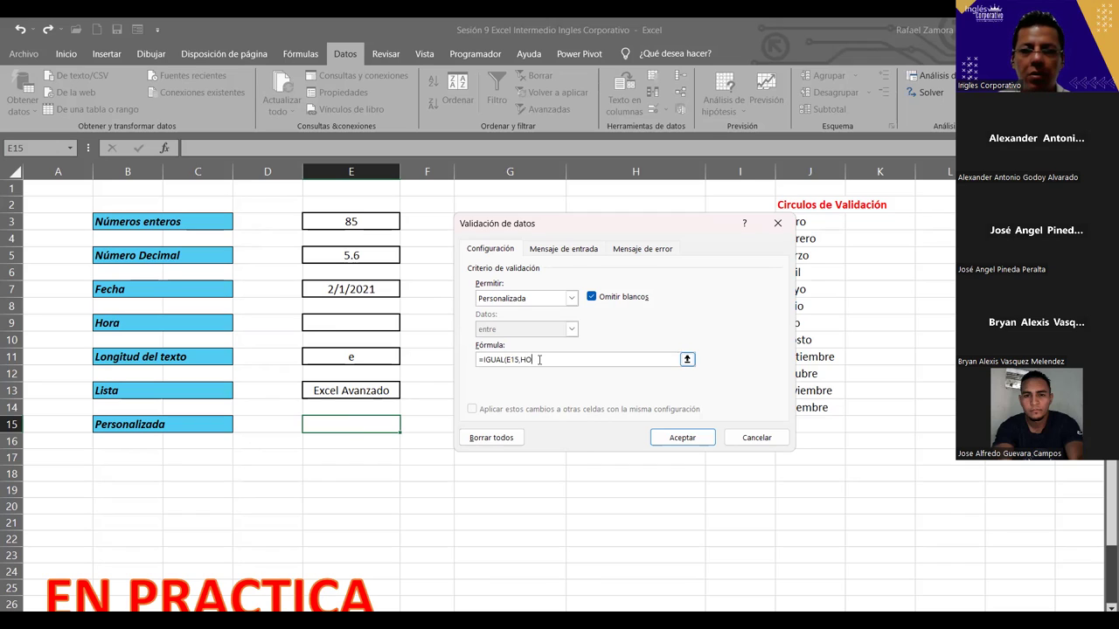
pyautogui.write('Y(')
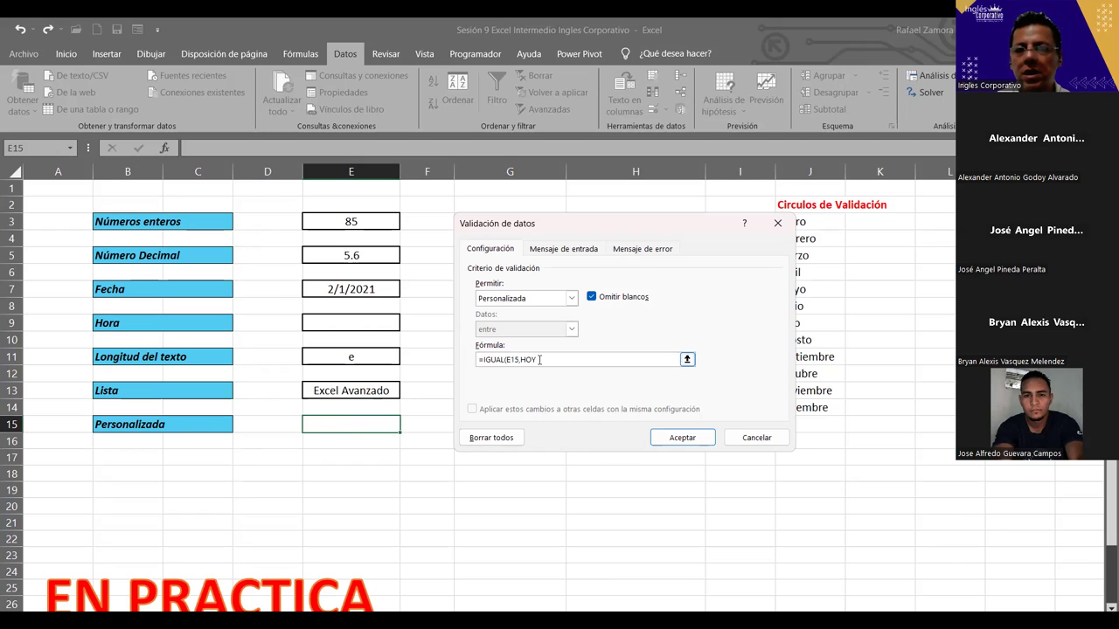
pyautogui.write('(')
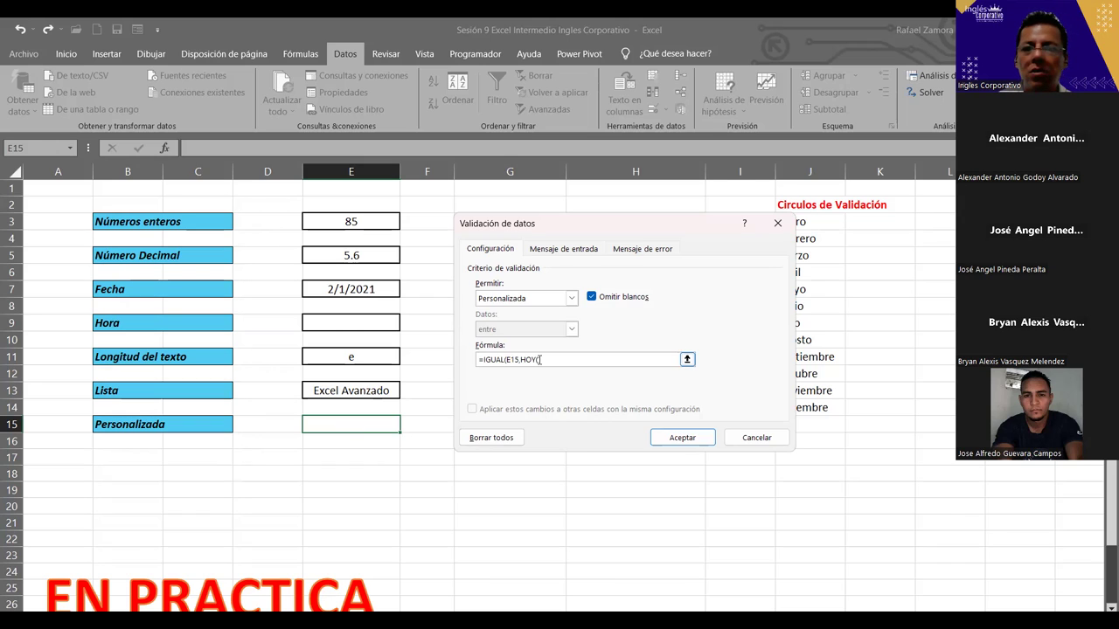
pyautogui.write(')')
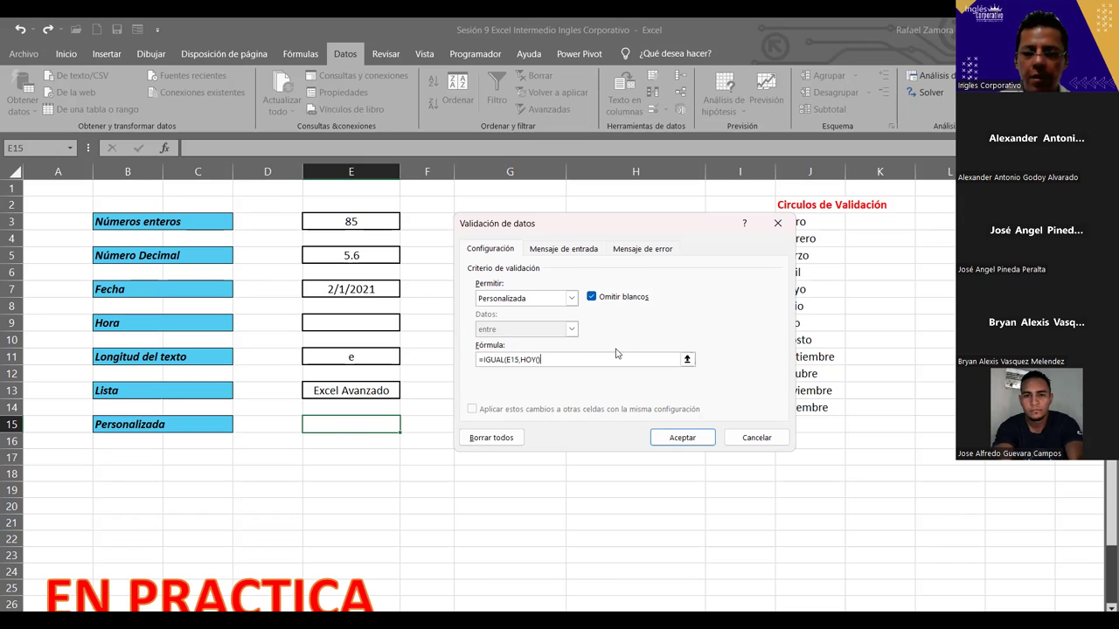
pyautogui.write(')')
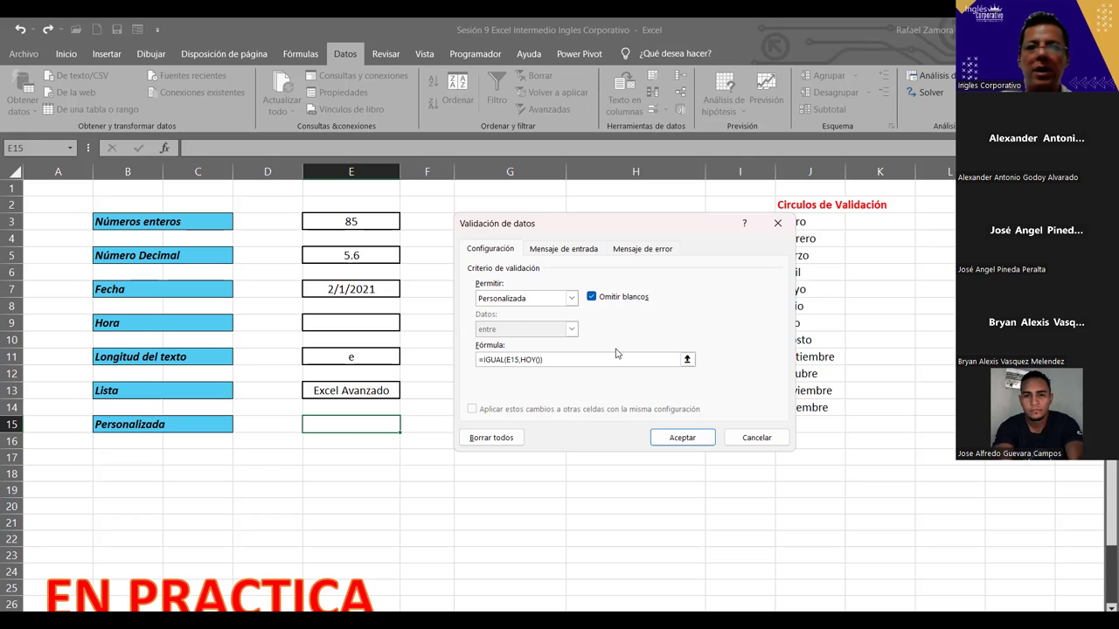
pyautogui.click(687, 433)
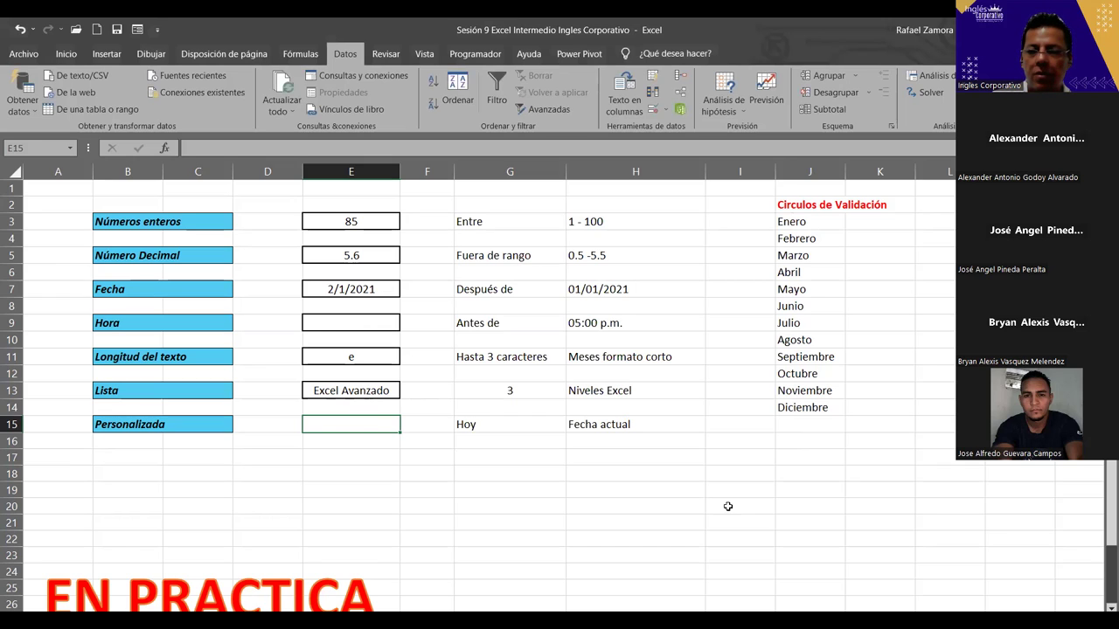
# Try 13-11-23 and 15-11-23 in E15 (both rejected), then enter today's date 14-11-23.
pyautogui.write('13-11-13')
pyautogui.press('BackSpace')
pyautogui.press('BackSpace')
pyautogui.write('23')
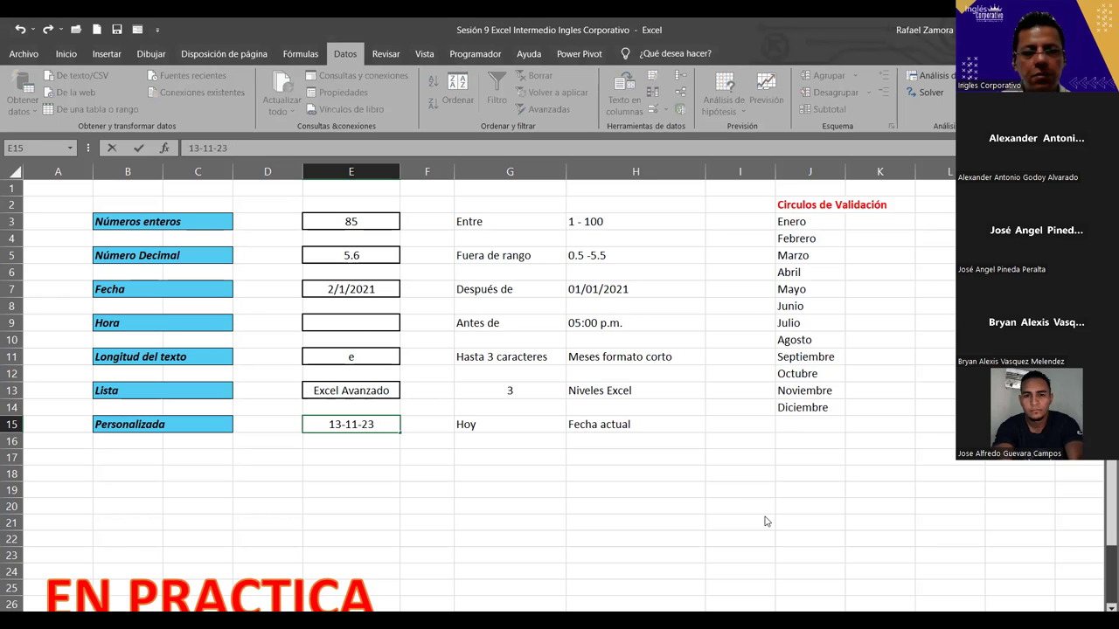
pyautogui.press('Return')
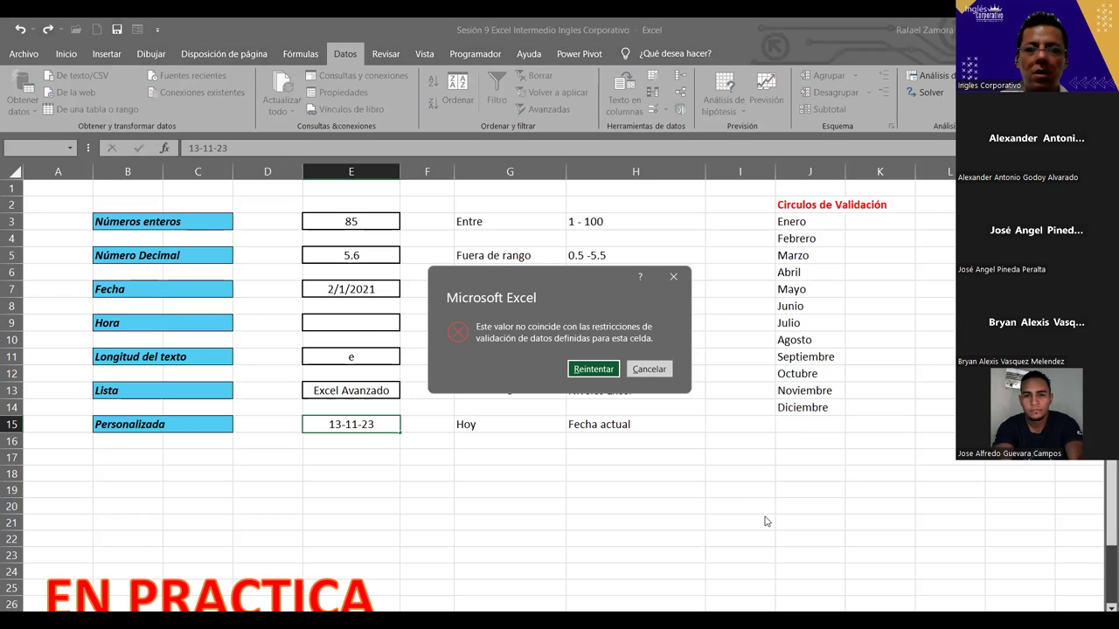
pyautogui.press('Return')
pyautogui.write('15-11-')
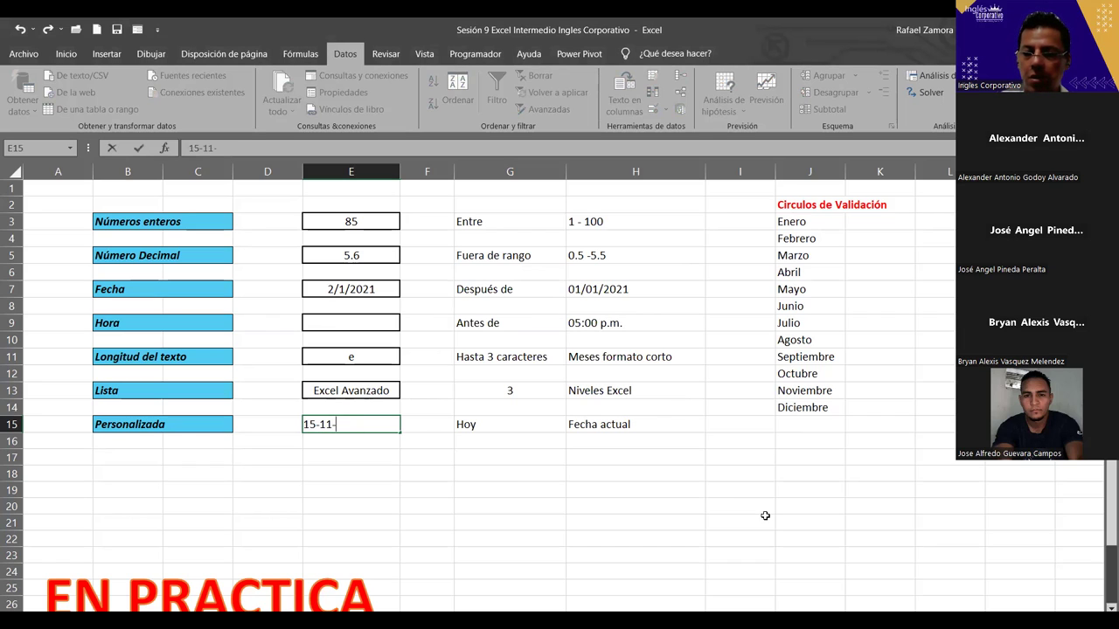
pyautogui.write('23')
pyautogui.press('Return')
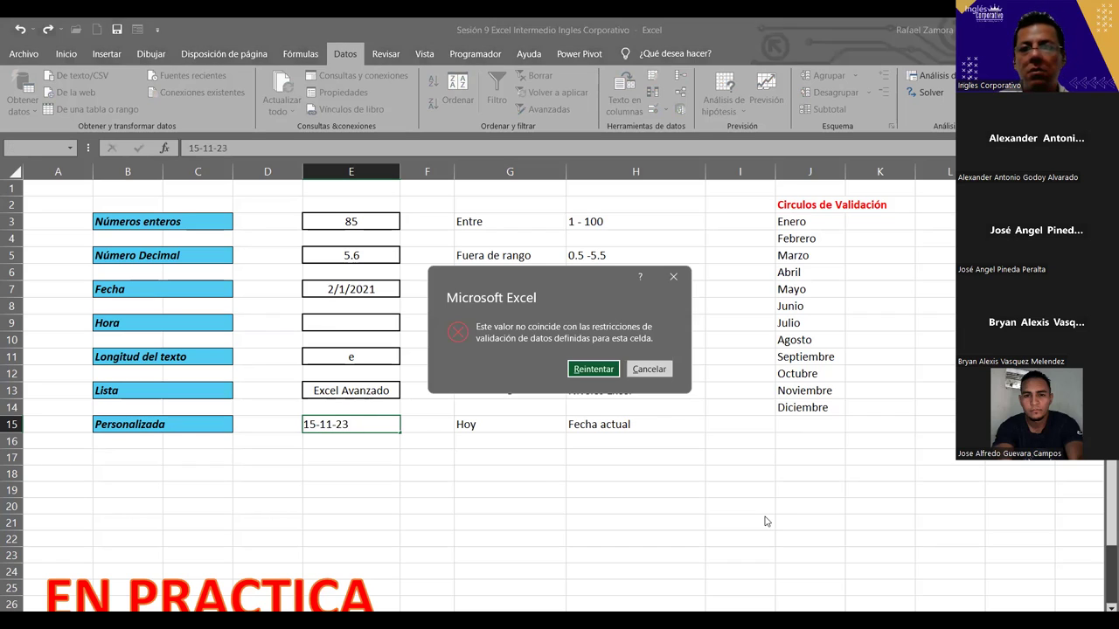
pyautogui.press('Return')
pyautogui.write('14-11-23')
pyautogui.hotkey('ctrl', 'Return')
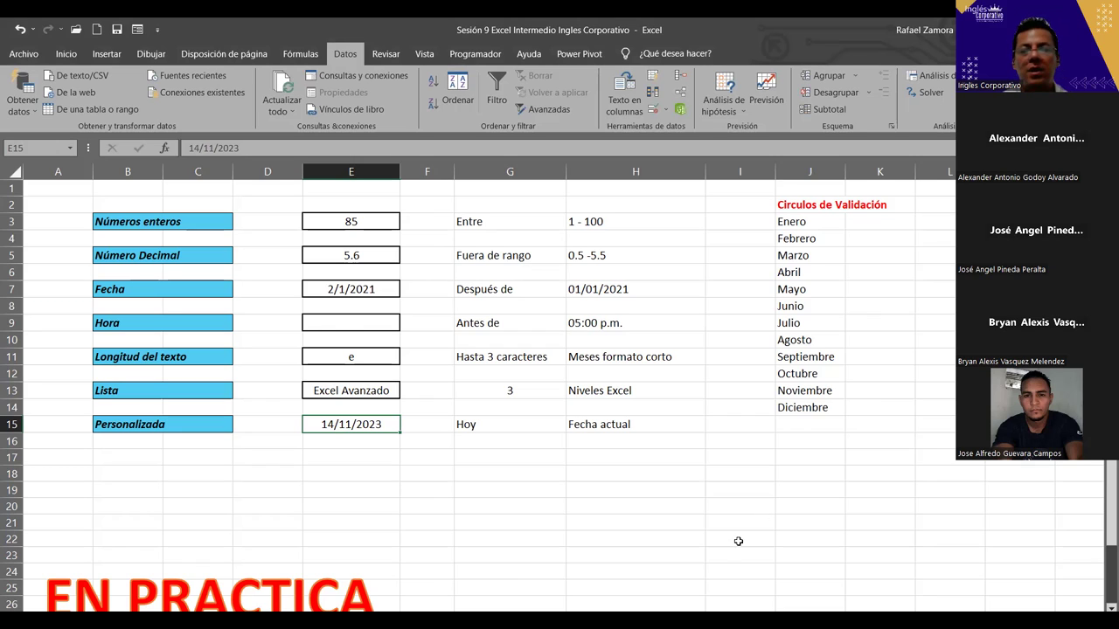
# Enter a date in E18 and correct its year so it reads 13/11/2023.
pyautogui.click(362, 474)
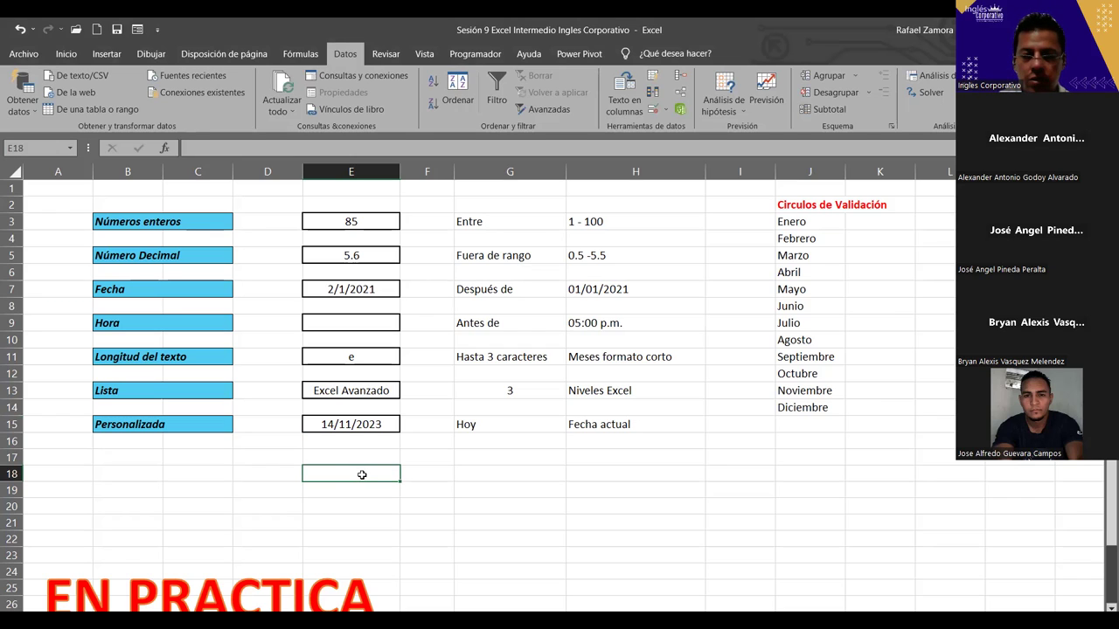
pyautogui.write('1')
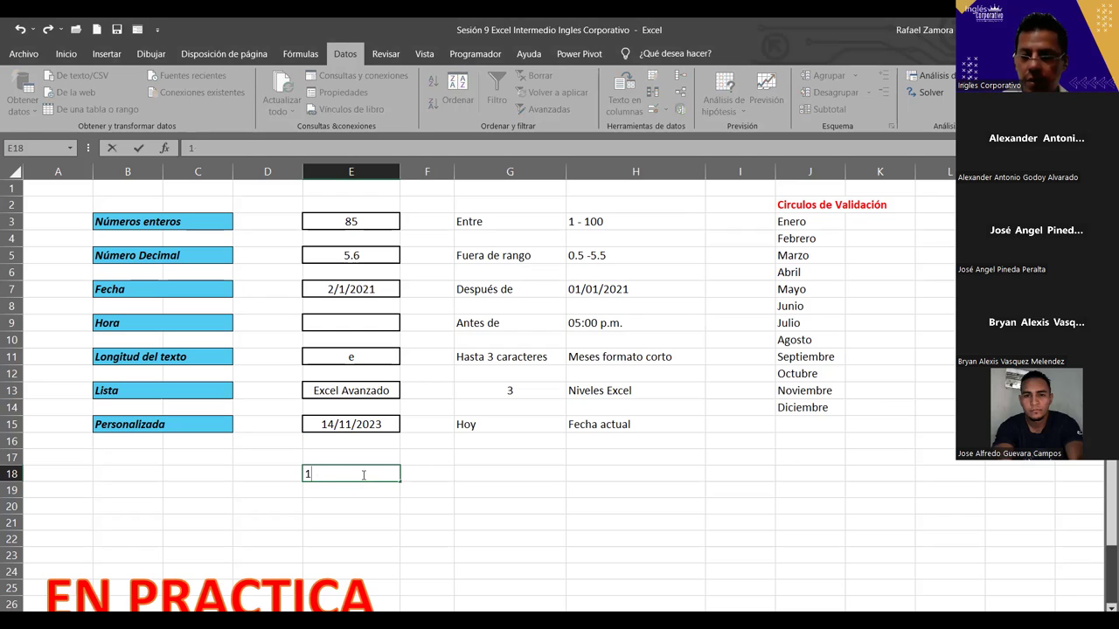
pyautogui.write('43-11-2002')
pyautogui.press('Return')
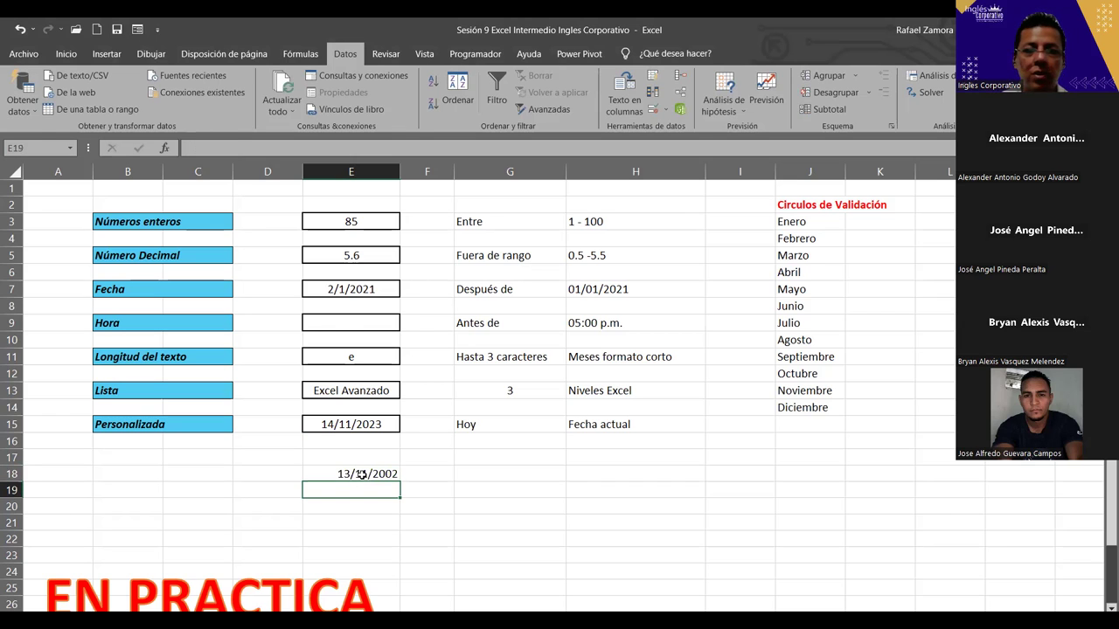
pyautogui.click(361, 473)
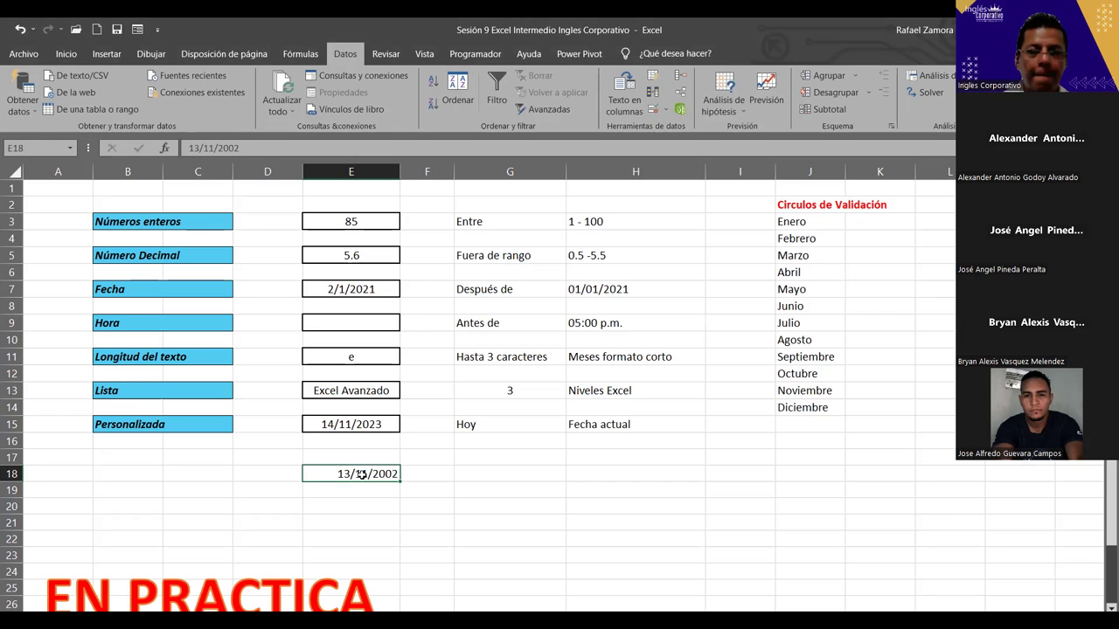
pyautogui.doubleClick(395, 474)
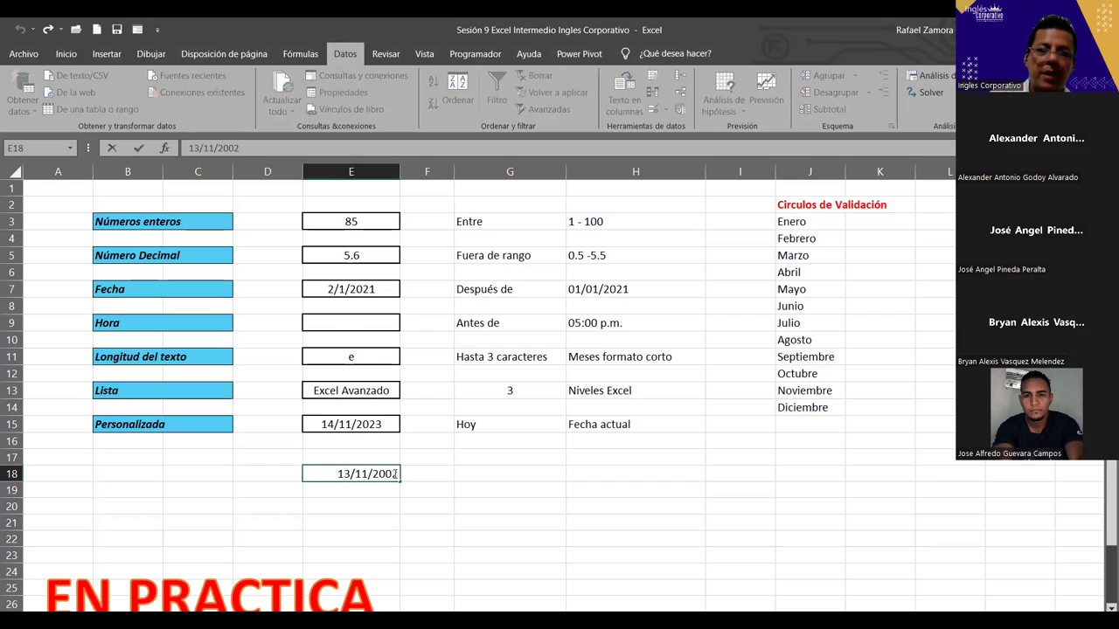
pyautogui.press('BackSpace')
pyautogui.press('BackSpace')
pyautogui.write('23')
pyautogui.press('Return')
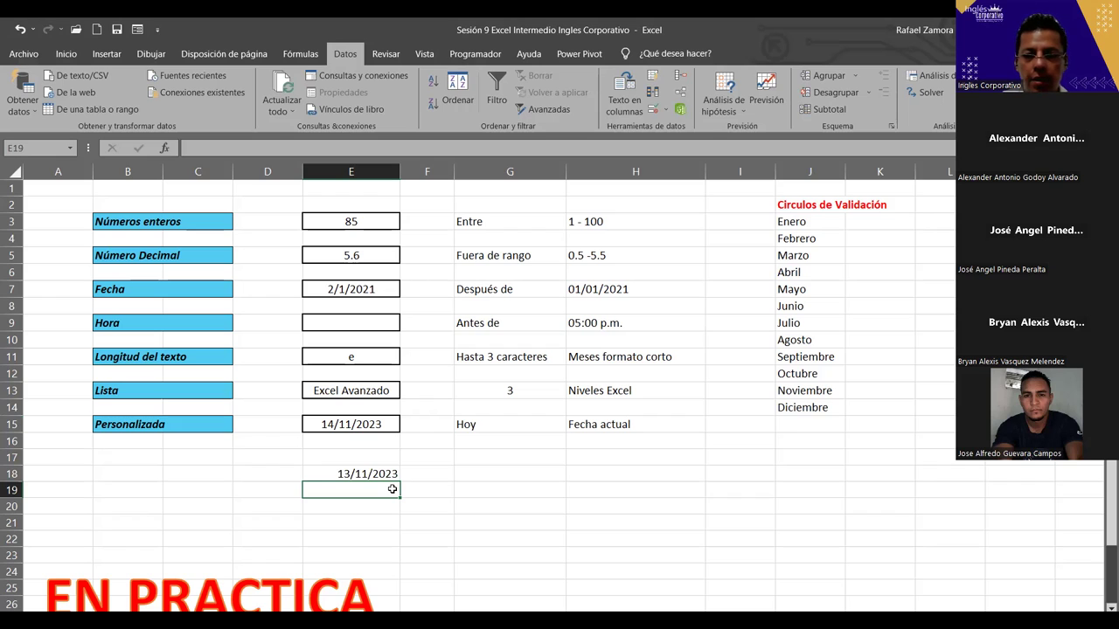
# Put =HOY() in E19 and =IGUAL(E18,HOY()) in E22, then type 14-11-23 into E18.
pyautogui.write('=')
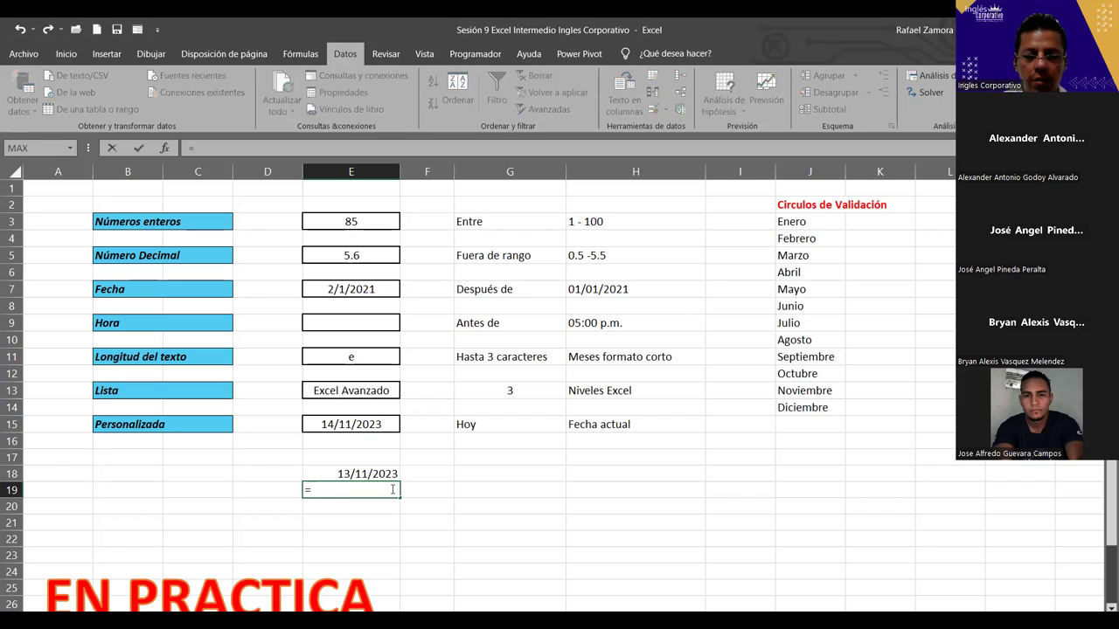
pyautogui.write('HOY')
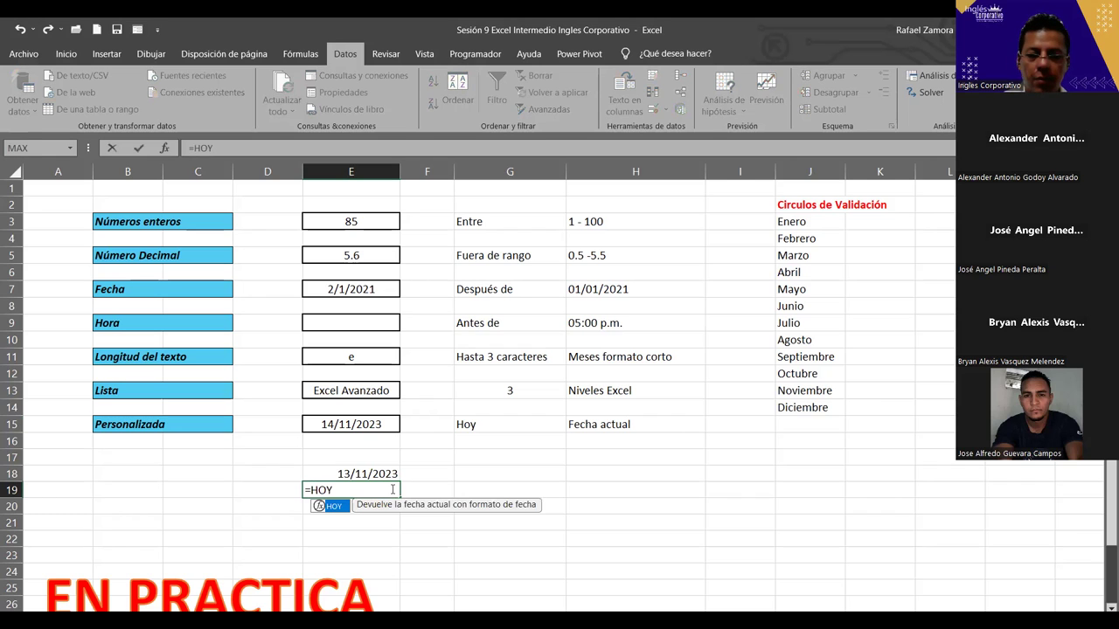
pyautogui.write('()')
pyautogui.press('Return')
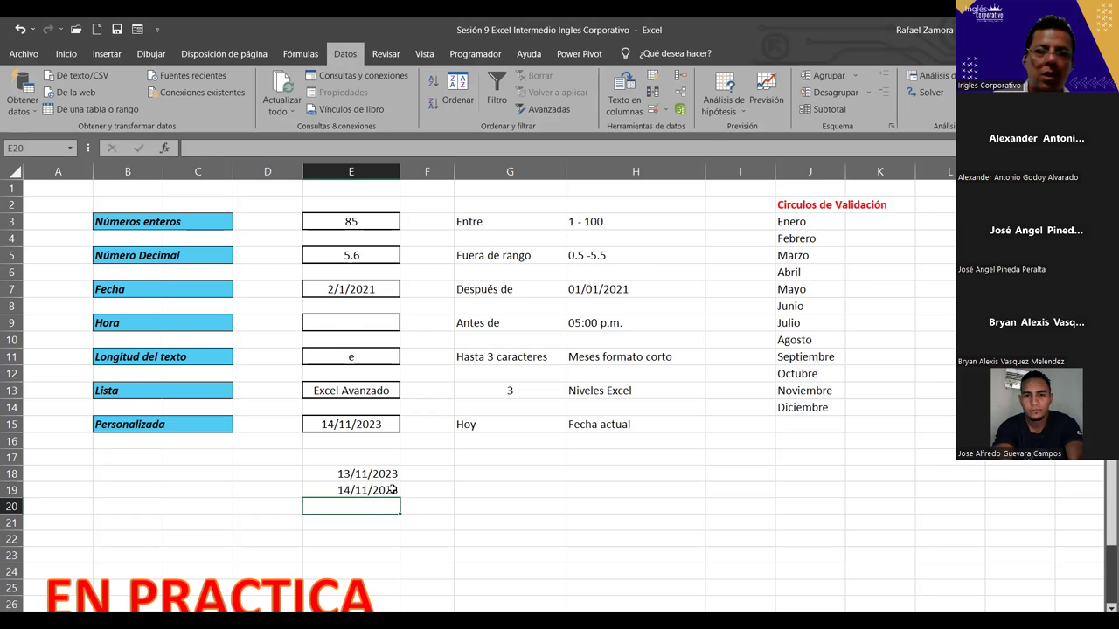
pyautogui.click(375, 535)
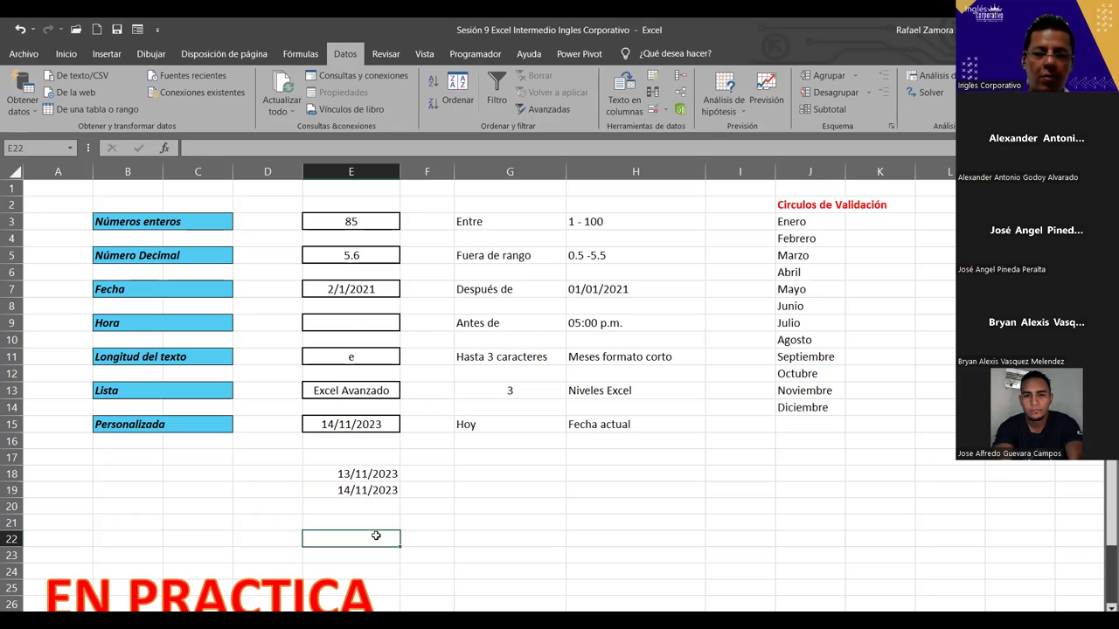
pyautogui.write('=')
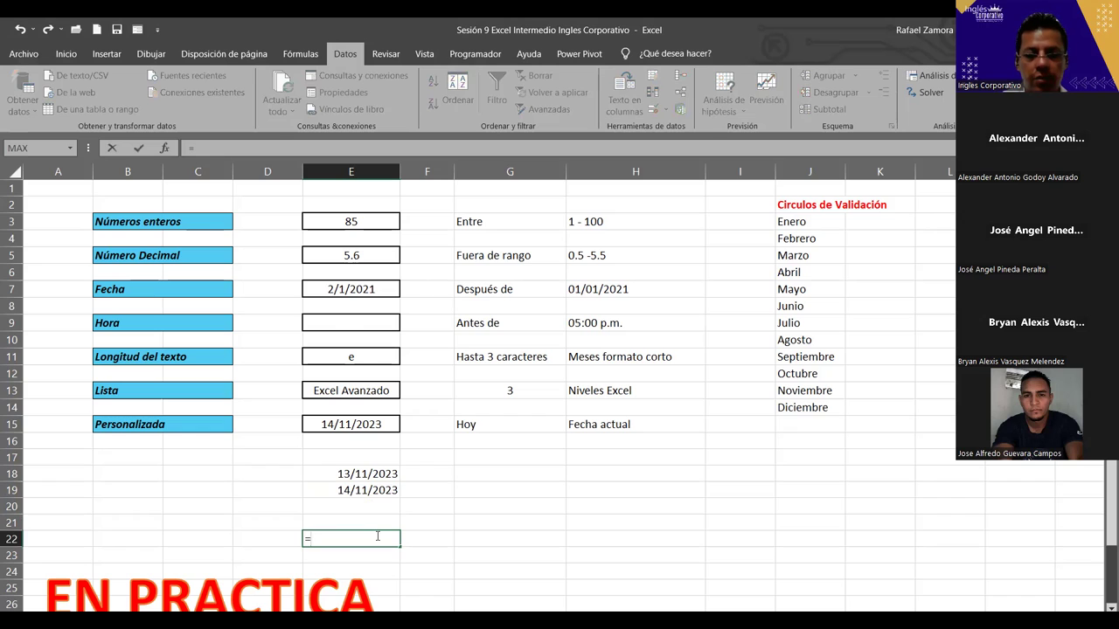
pyautogui.write('IGU')
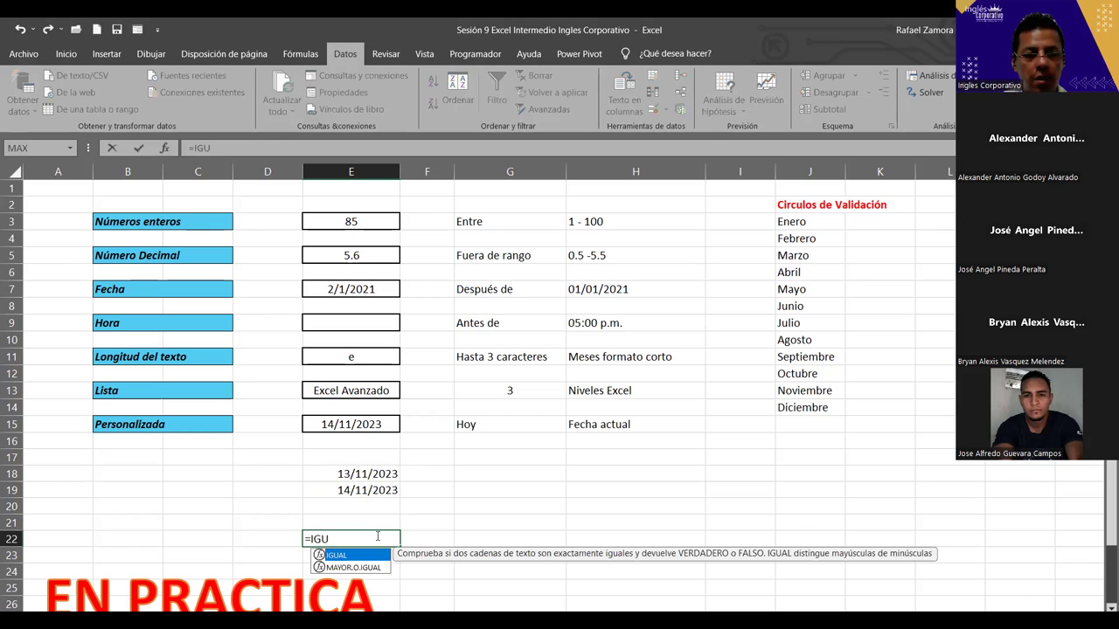
pyautogui.press('Tab')
pyautogui.click(350, 477)
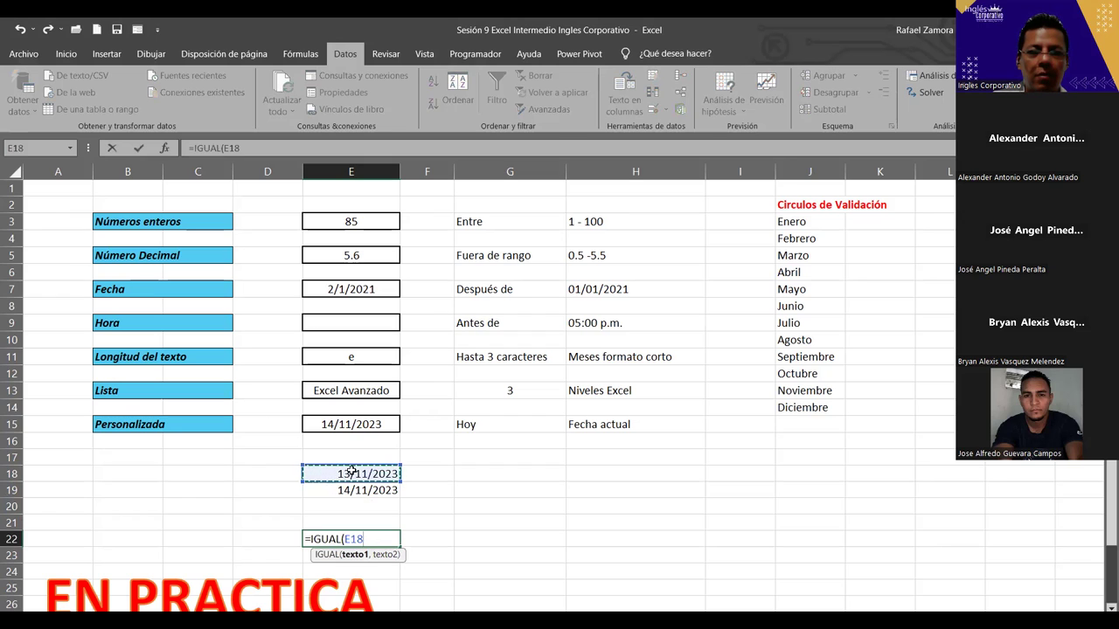
pyautogui.write(',')
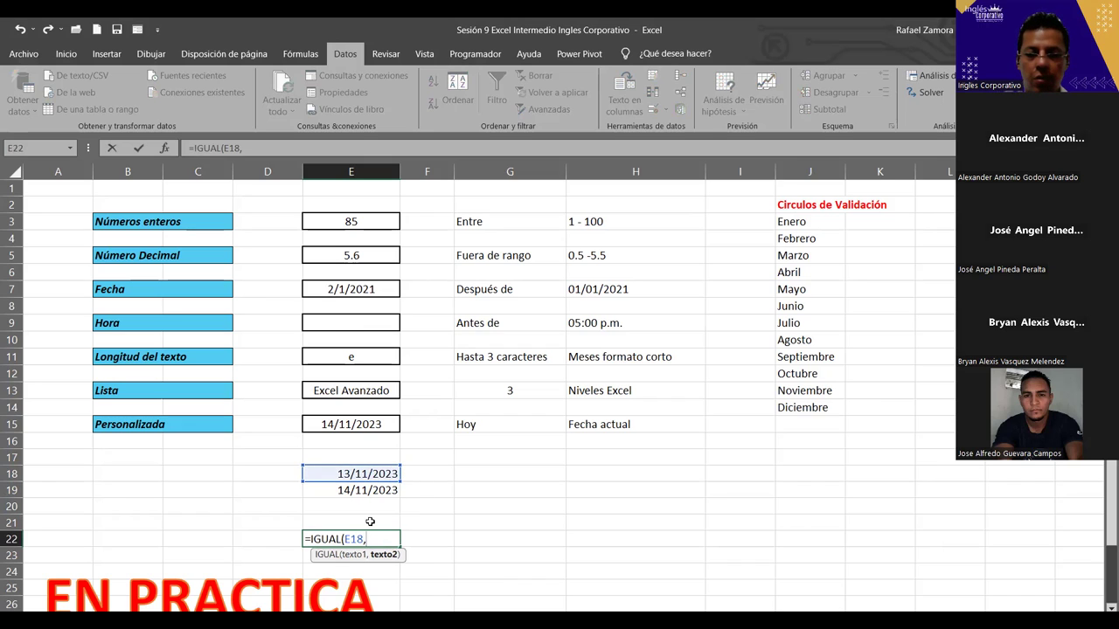
pyautogui.write('HOY')
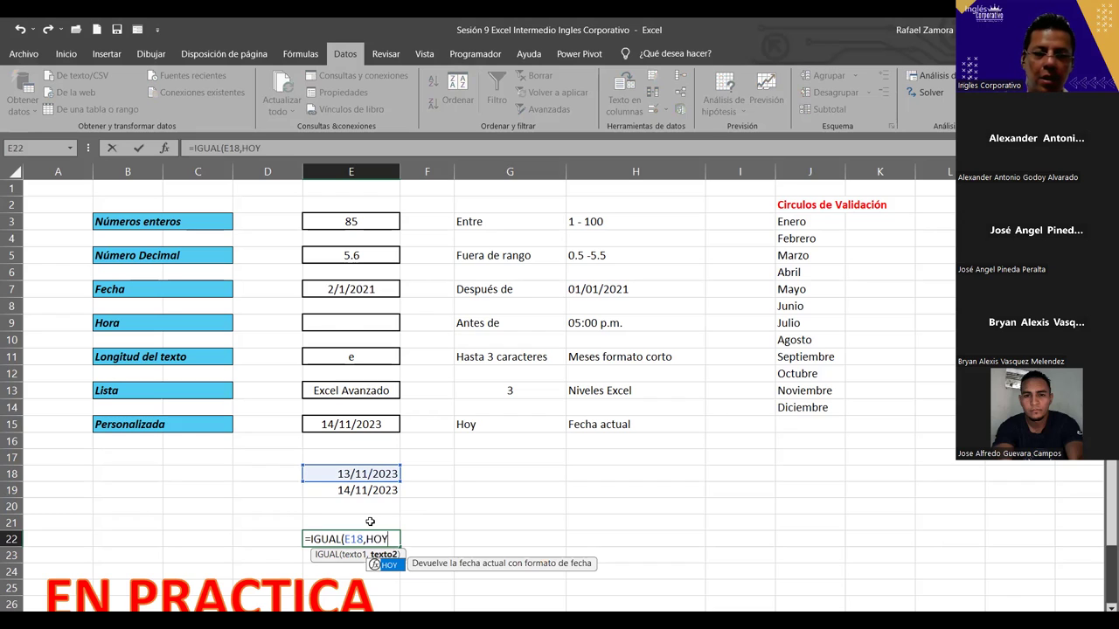
pyautogui.write('()')
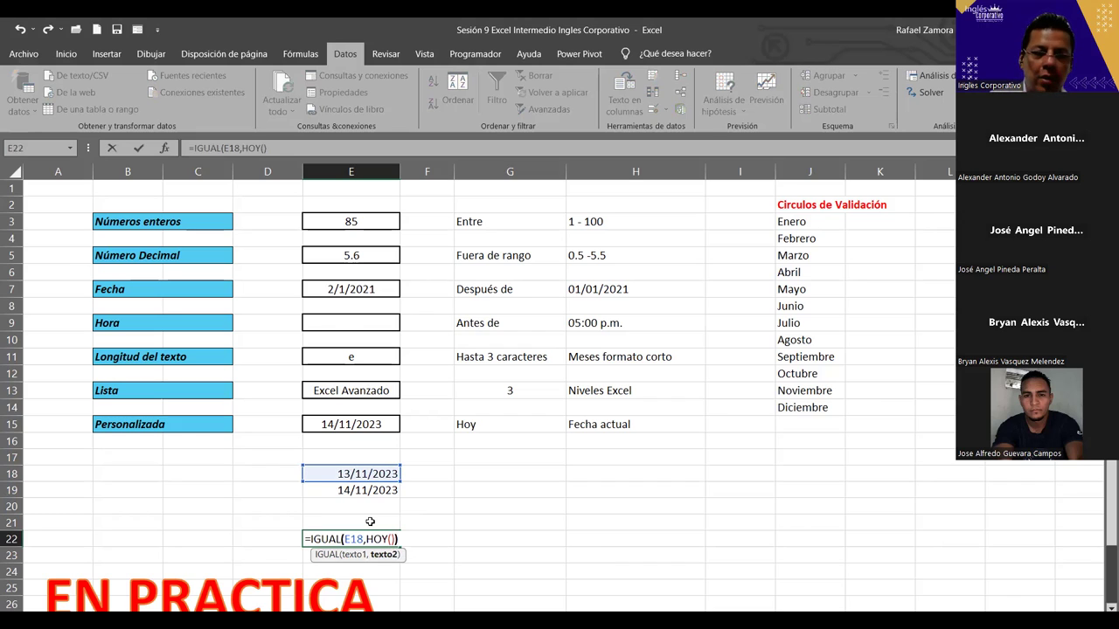
pyautogui.write(')')
pyautogui.press('Return')
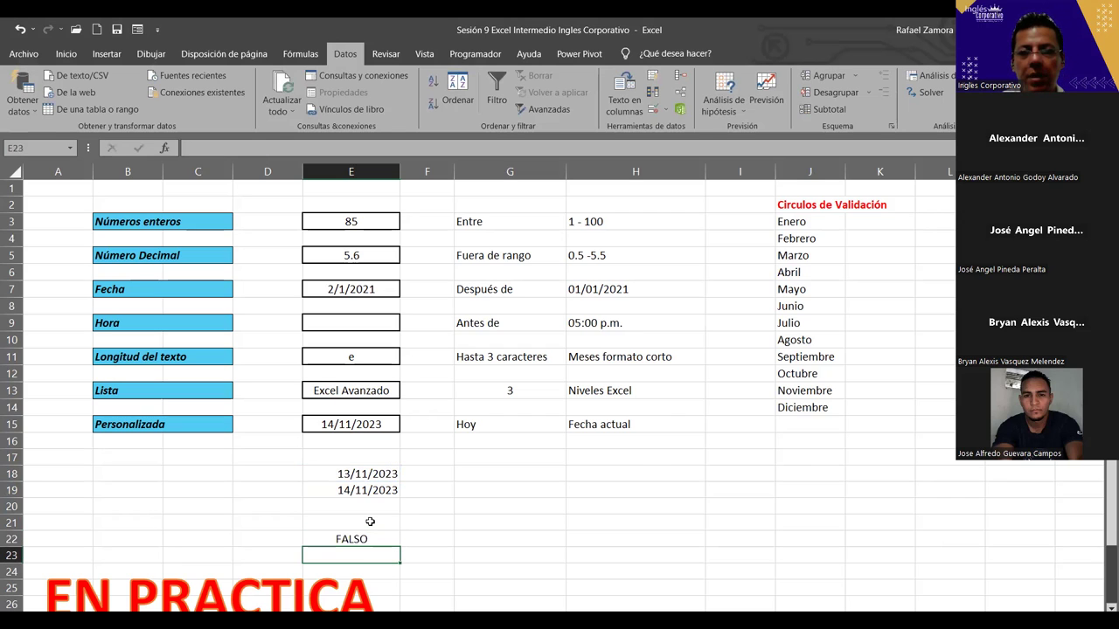
pyautogui.click(360, 473)
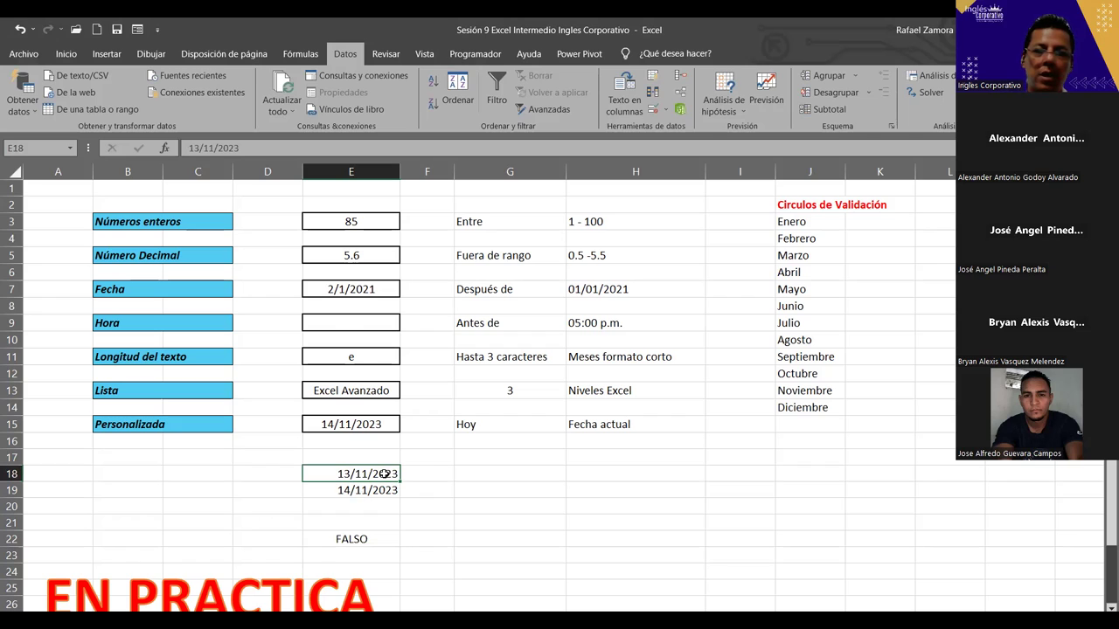
pyautogui.write('14-11-23')
# Commit 14/11/2023 in E18 so the E22 check returns VERDADERO.
pyautogui.press('Return')
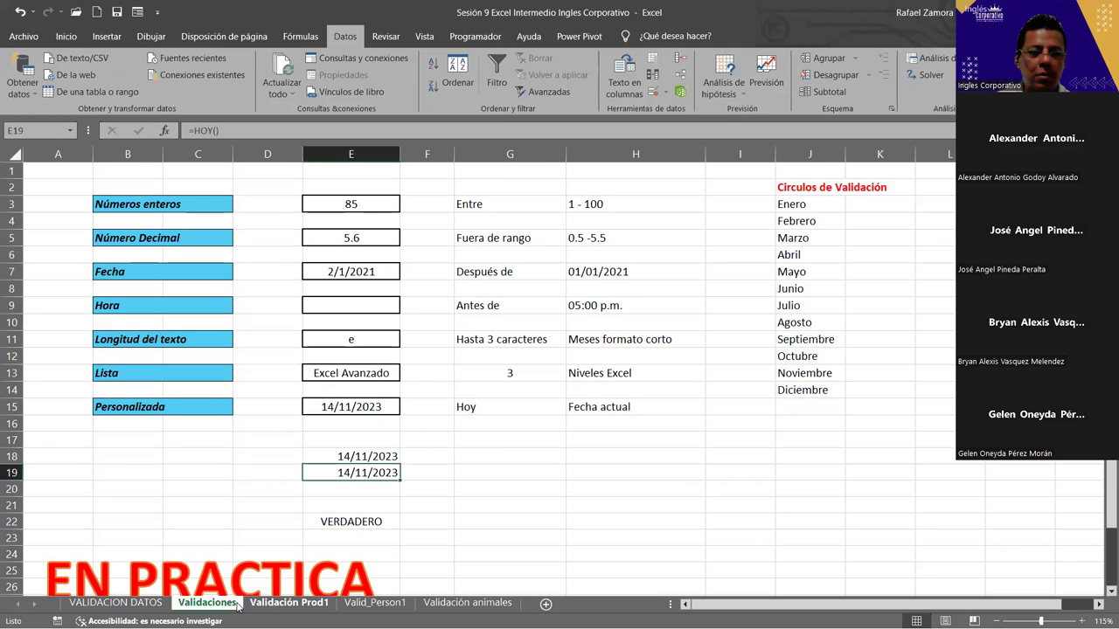
# Switch to the Valid_Person1 sheet by way of the Validación Prod1 sheet.
pyautogui.click(288, 602)
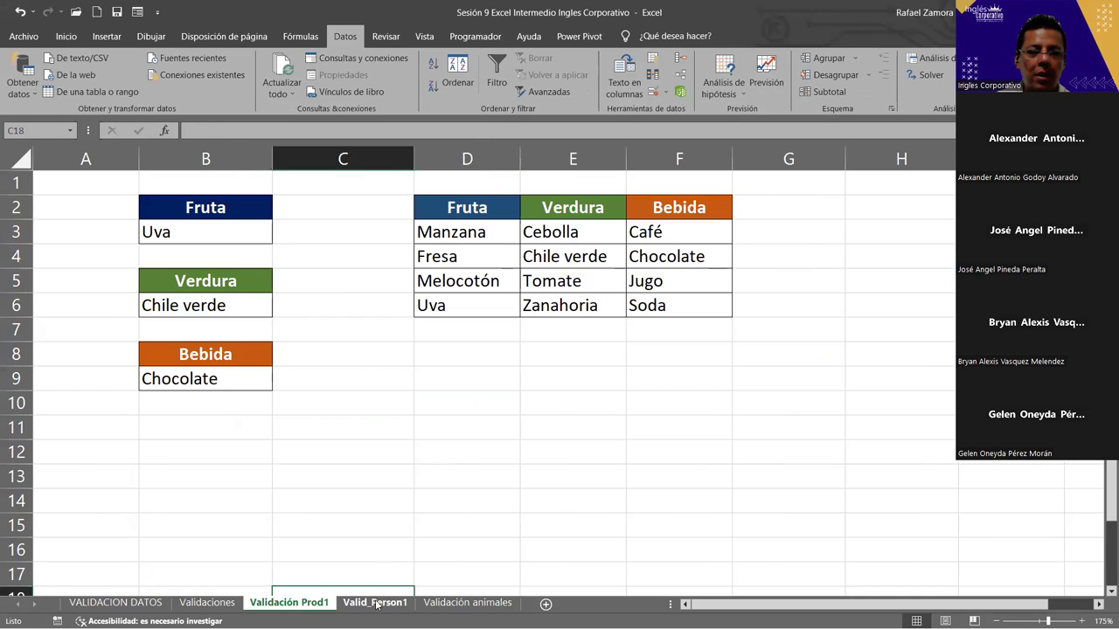
pyautogui.click(374, 602)
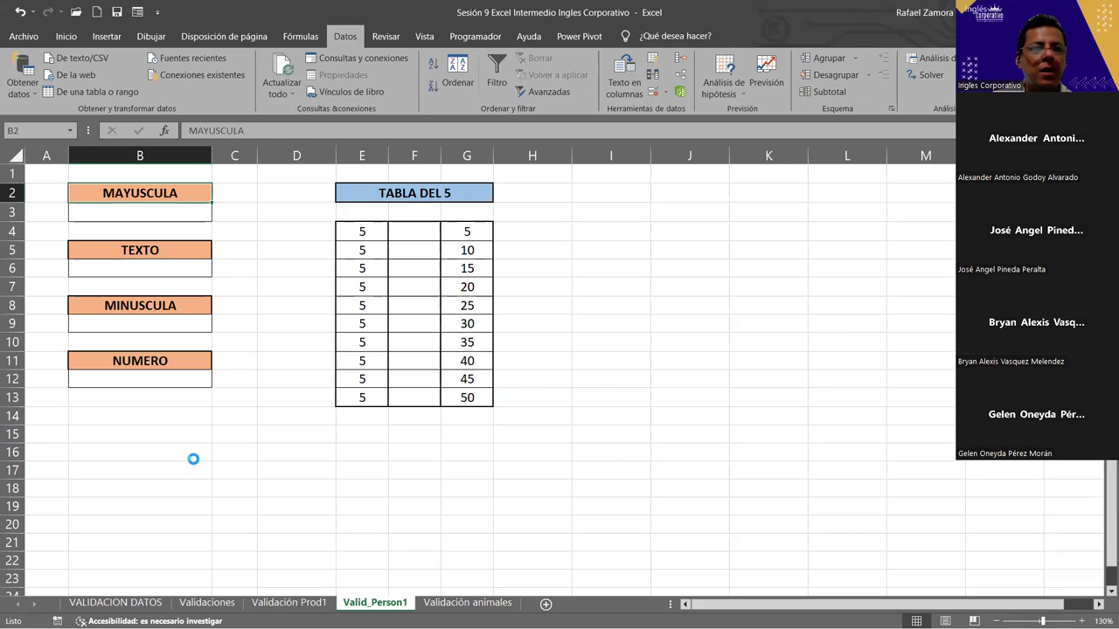
pyautogui.scroll(2, 206, 464)
# Try test entries SDFSF and dfsdf in B3 under MAYUSCULA, cancelling each.
pyautogui.click(229, 225)
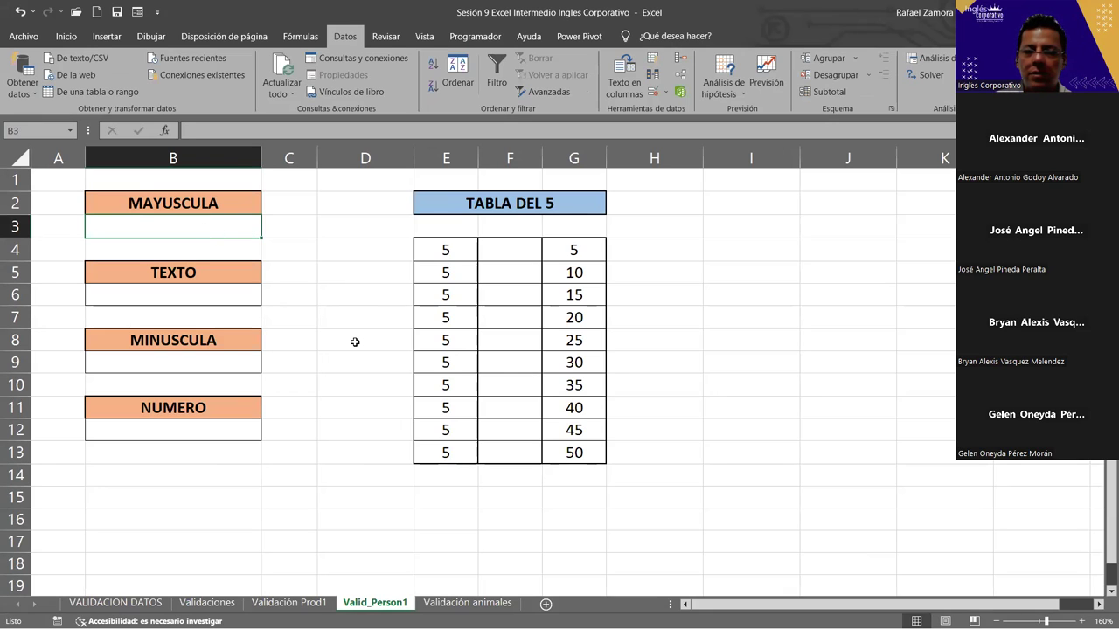
pyautogui.write('SDFSF')
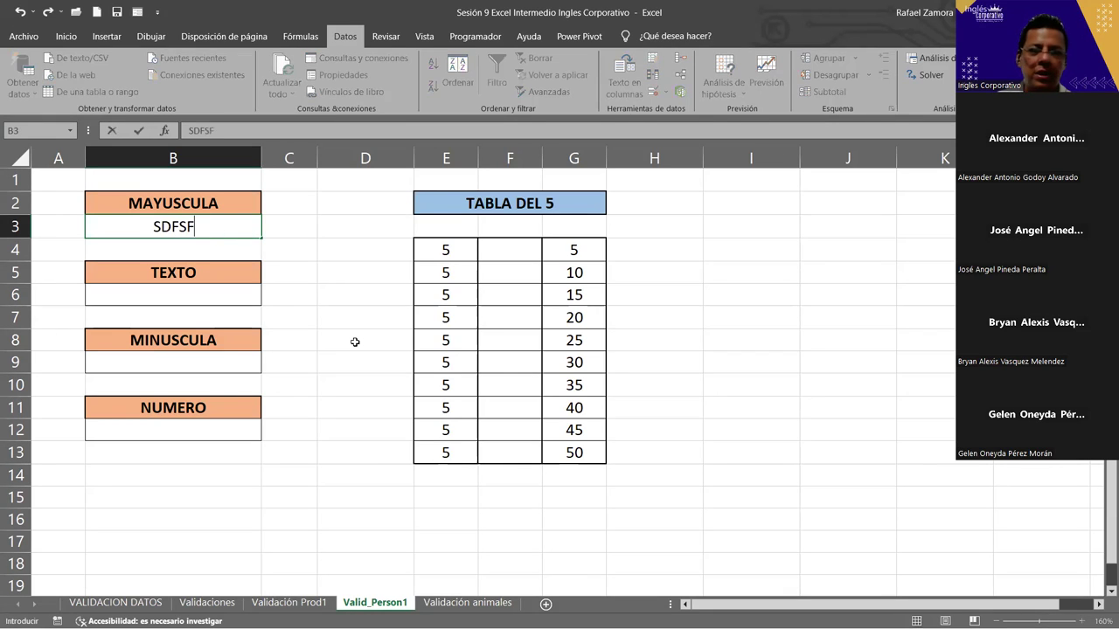
pyautogui.press('Escape')
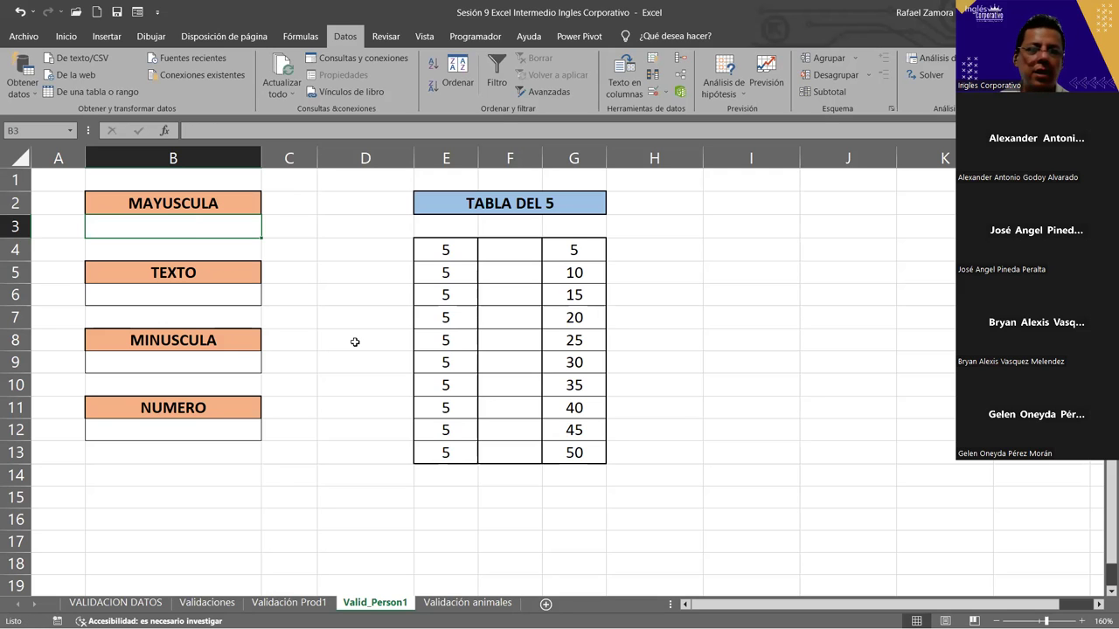
pyautogui.write('dfsdf')
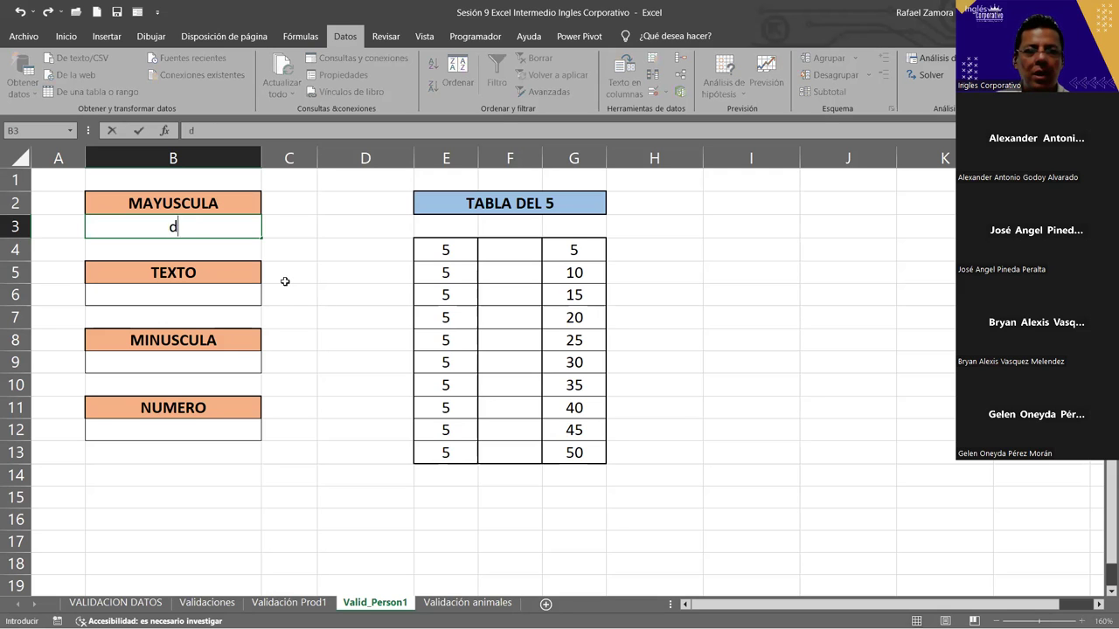
pyautogui.press('Escape')
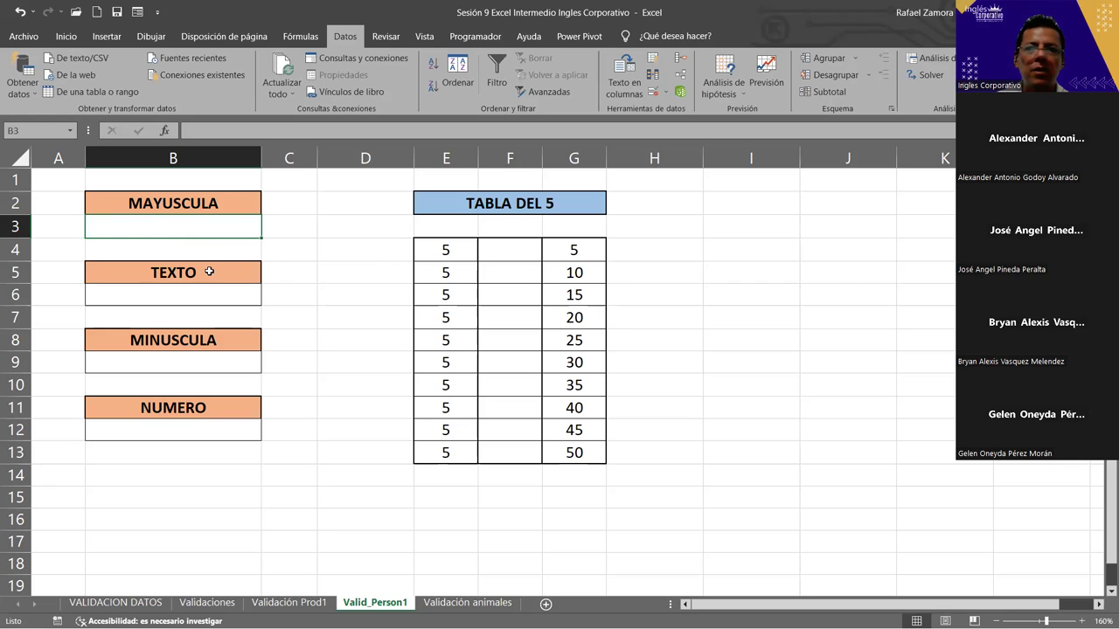
# Give B3 a Personalizada validation rule with the formula =mayusc(B3).
pyautogui.click(654, 91)
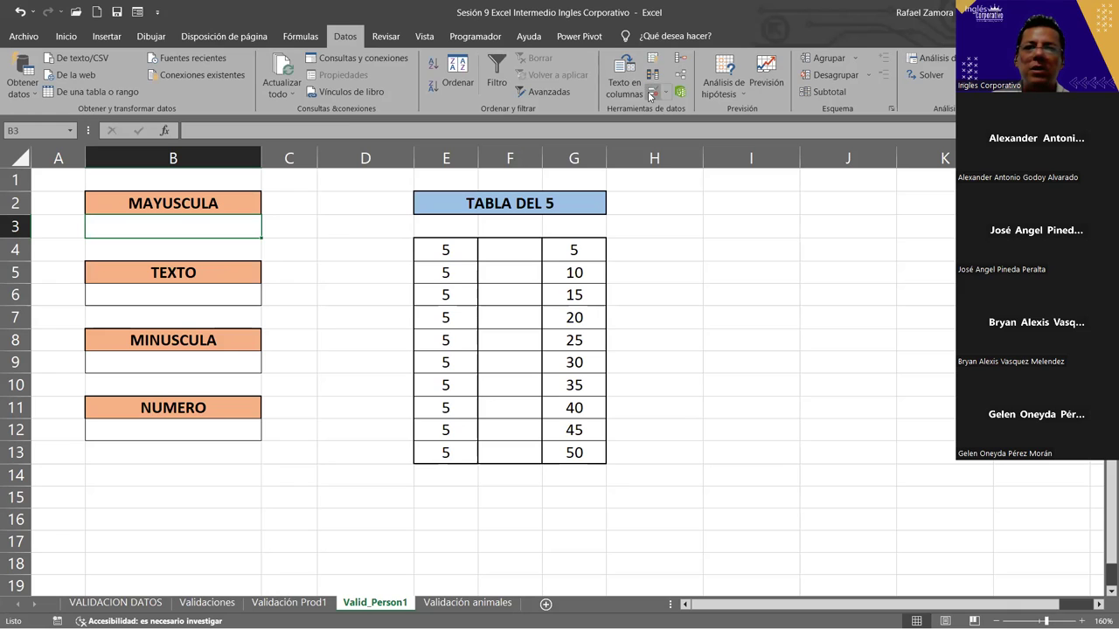
pyautogui.click(567, 281)
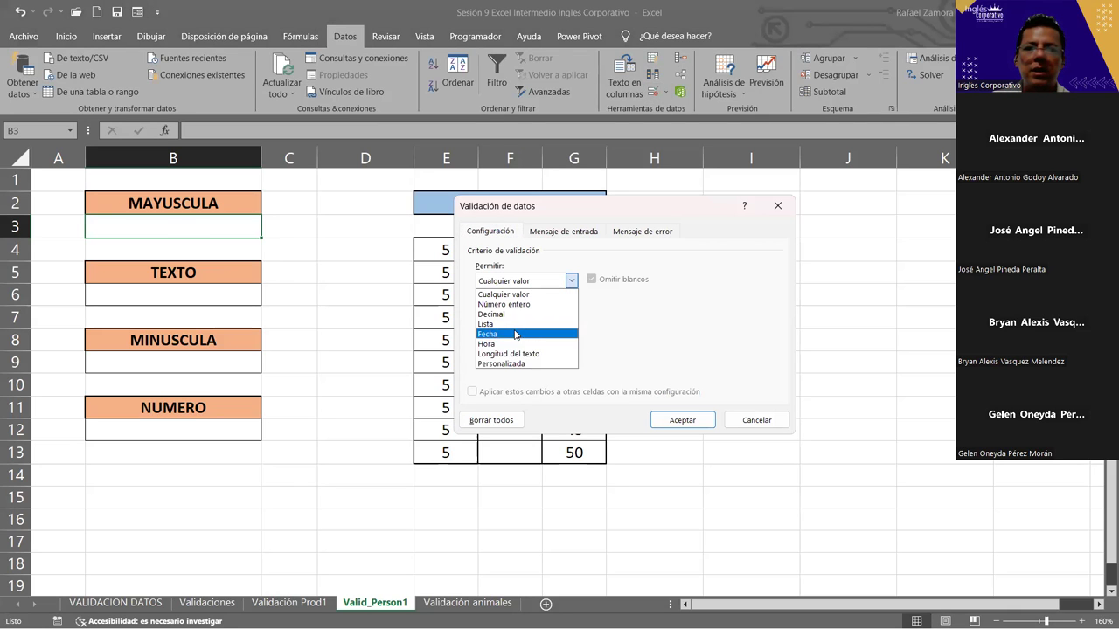
pyautogui.click(522, 364)
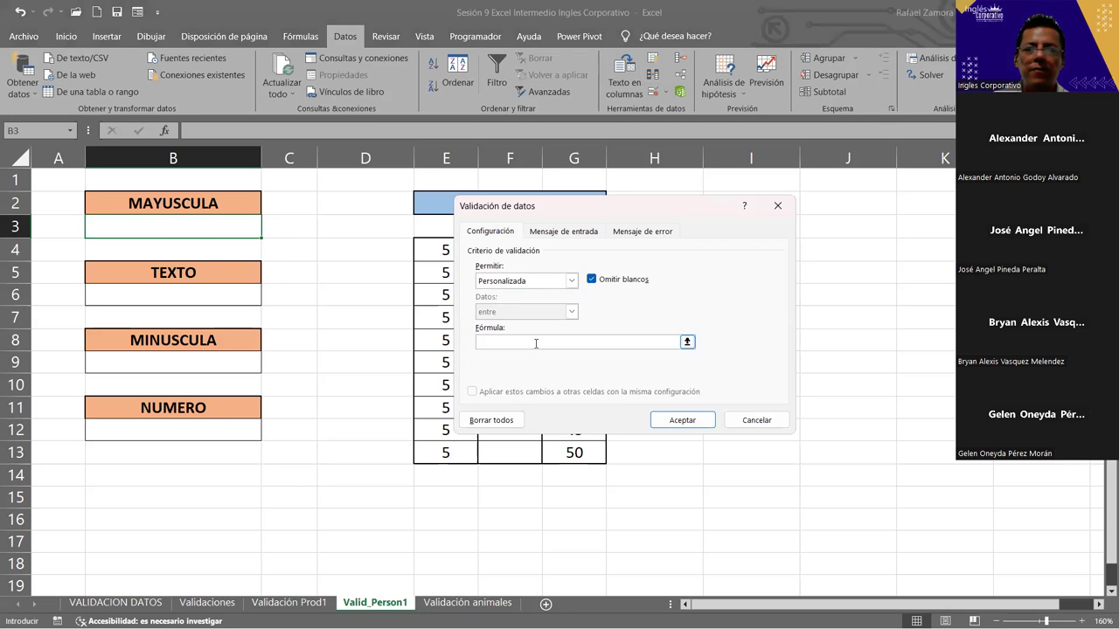
pyautogui.click(536, 343)
pyautogui.write('=mayusc(')
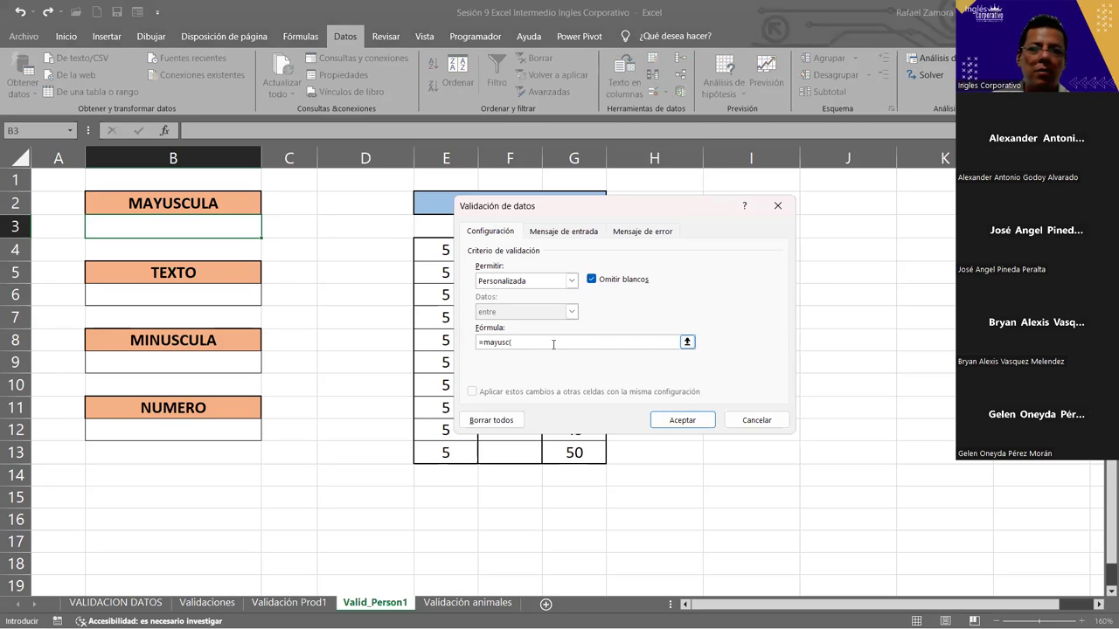
pyautogui.doubleClick(491, 345)
pyautogui.click(530, 347)
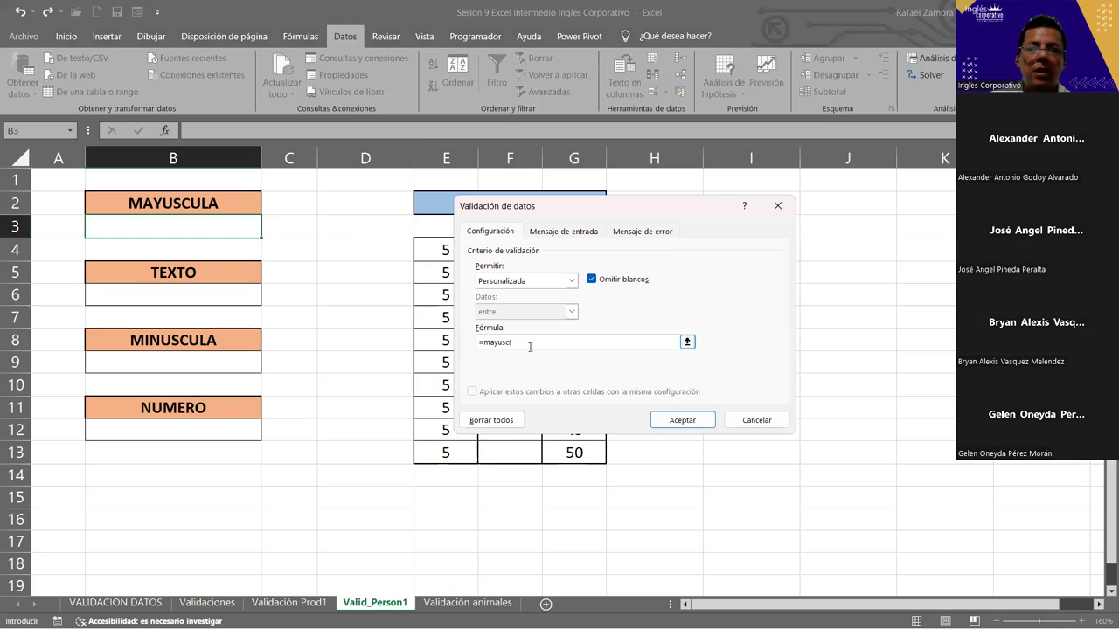
pyautogui.click(219, 233)
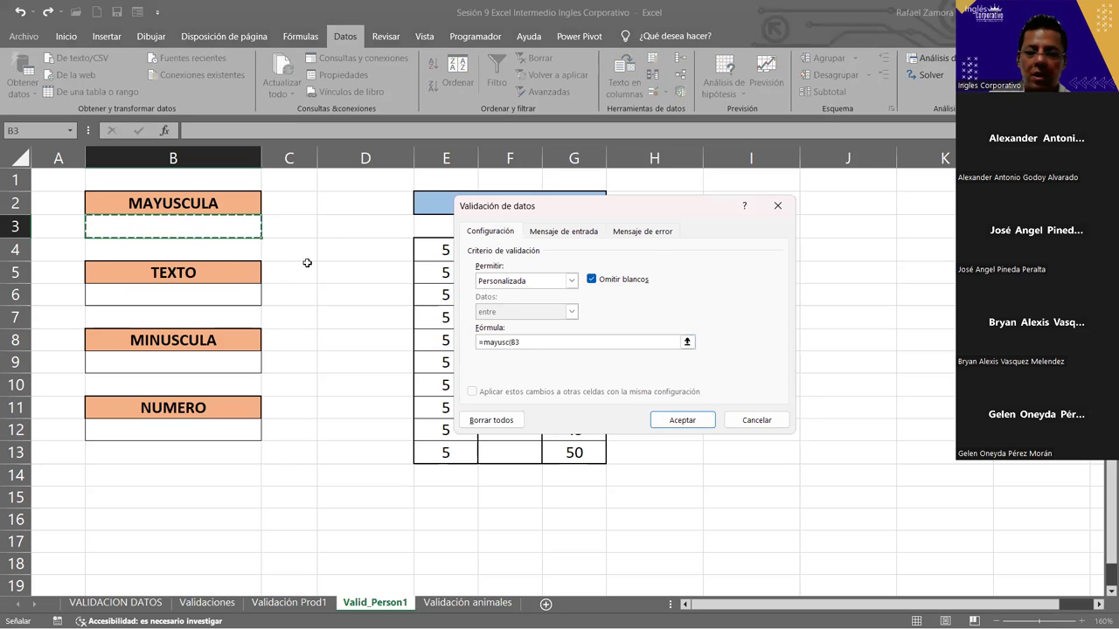
pyautogui.write(')')
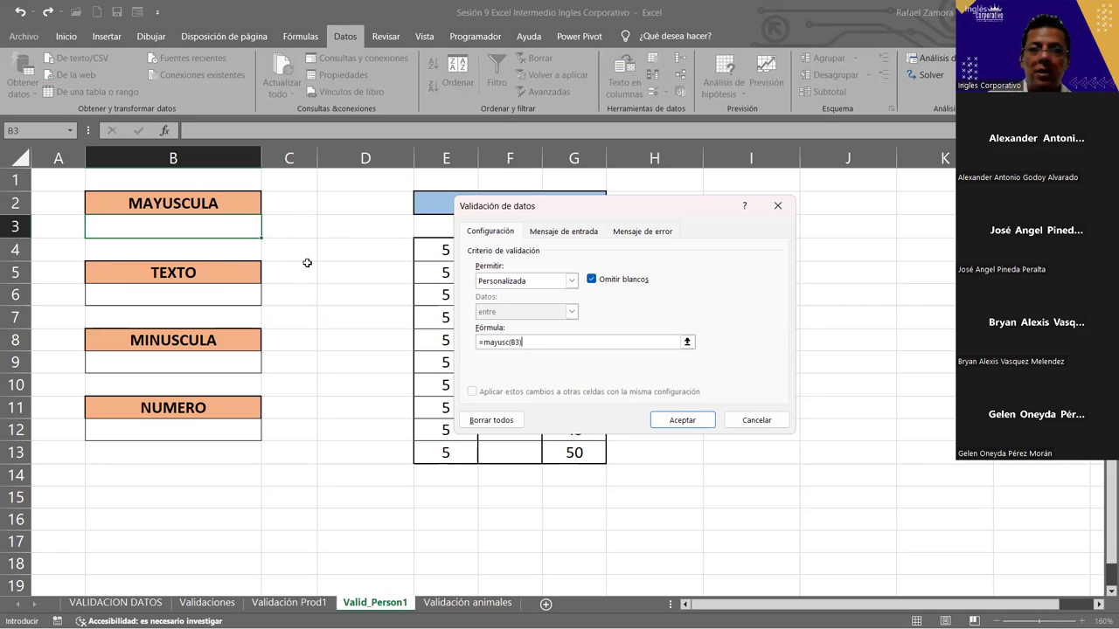
pyautogui.click(670, 414)
# Test B3's rule with dsds, SDSFD and Excel, all rejected, leaving B3 empty.
pyautogui.write('dsds')
pyautogui.press('Return')
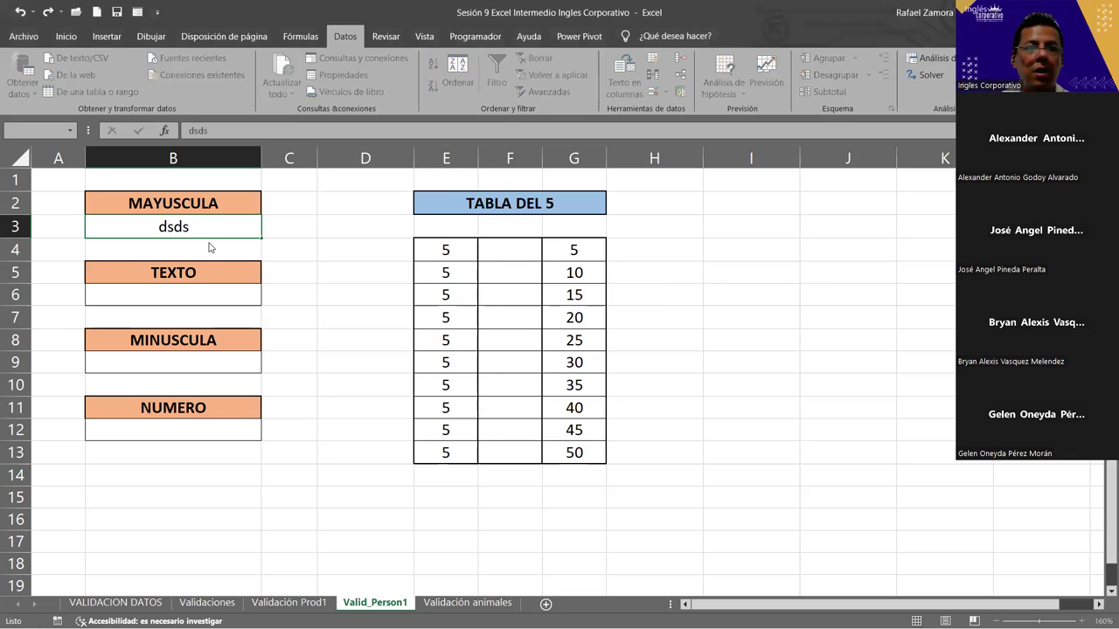
pyautogui.press('Return')
pyautogui.write('SDSFD')
pyautogui.press('Return')
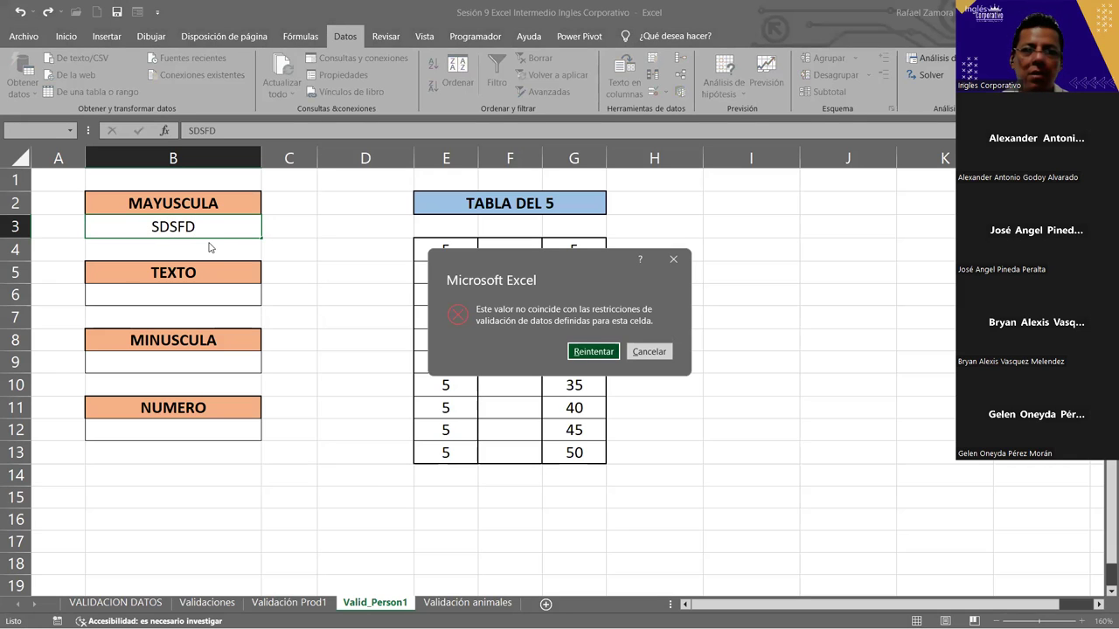
pyautogui.press('Return')
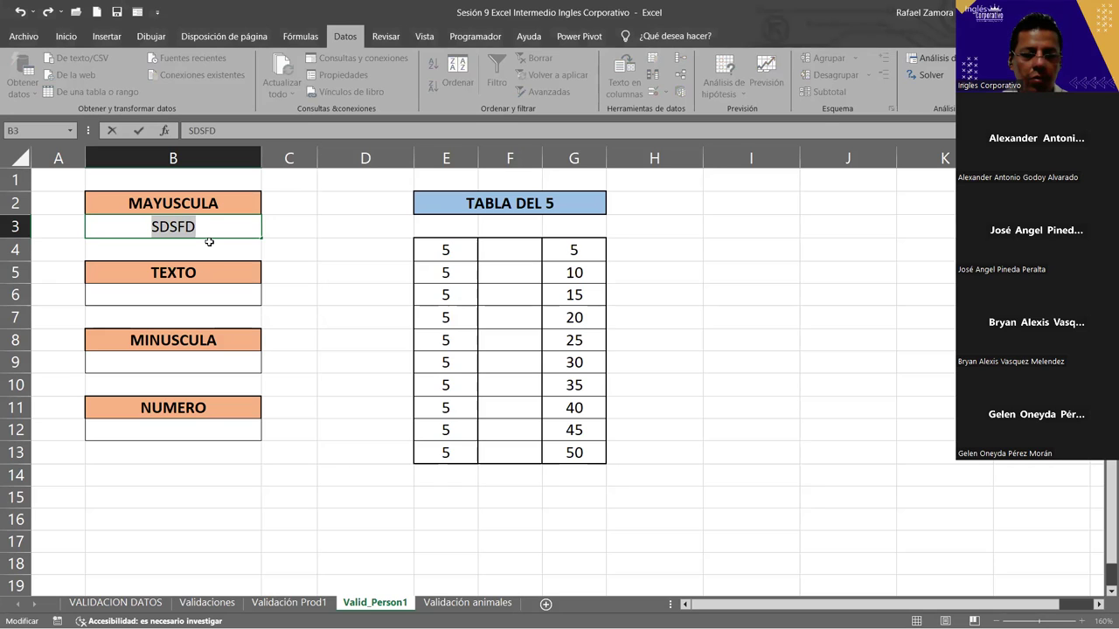
pyautogui.write('Ex')
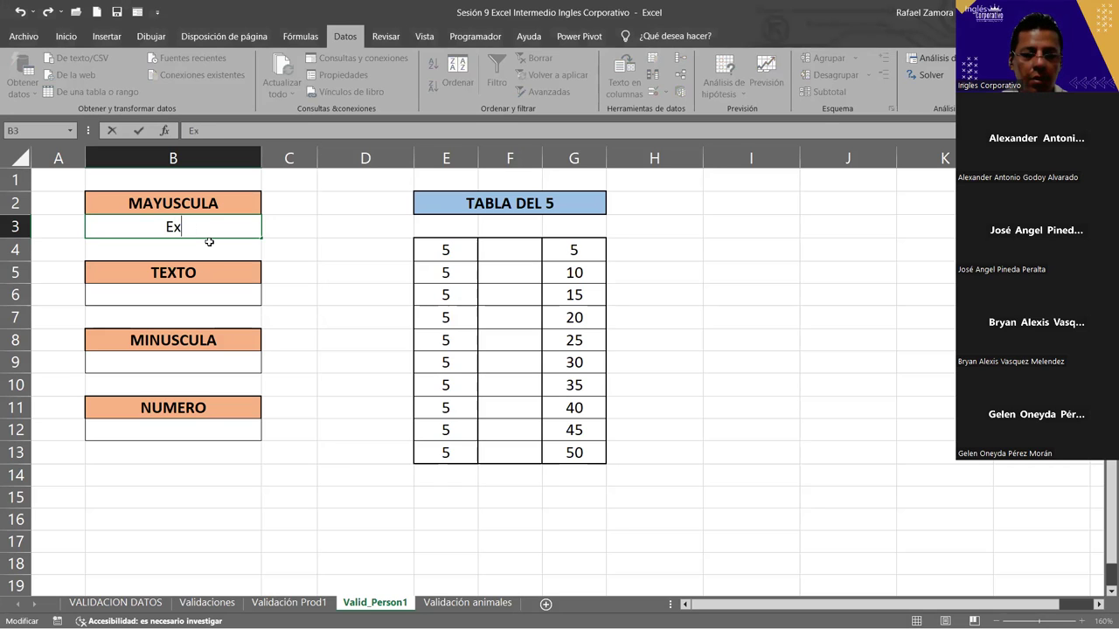
pyautogui.write('cel')
pyautogui.press('Return')
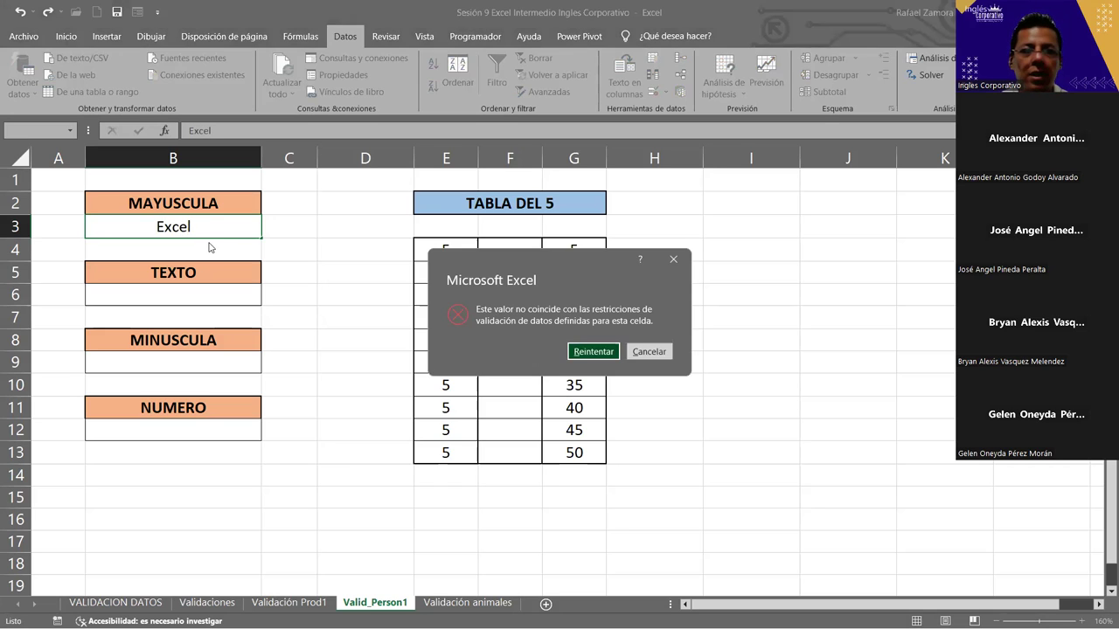
pyautogui.press('Return')
pyautogui.press('Escape')
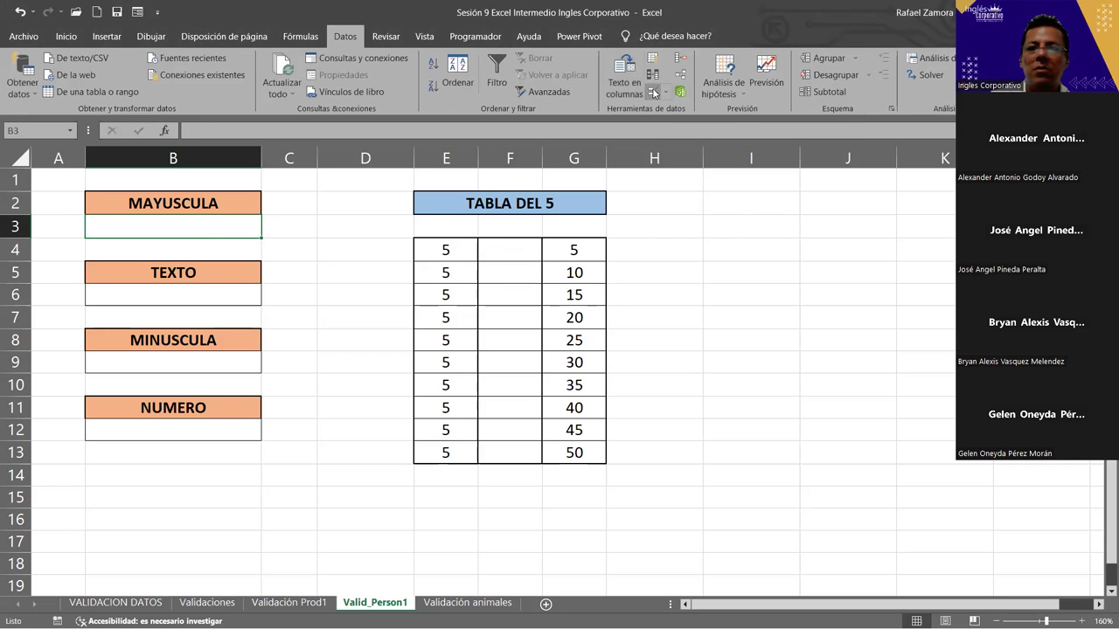
# Rewrite B3's validation formula as =igual(B3,MAYUSC(B3)) and save the rule.
pyautogui.click(653, 92)
pyautogui.click(486, 342)
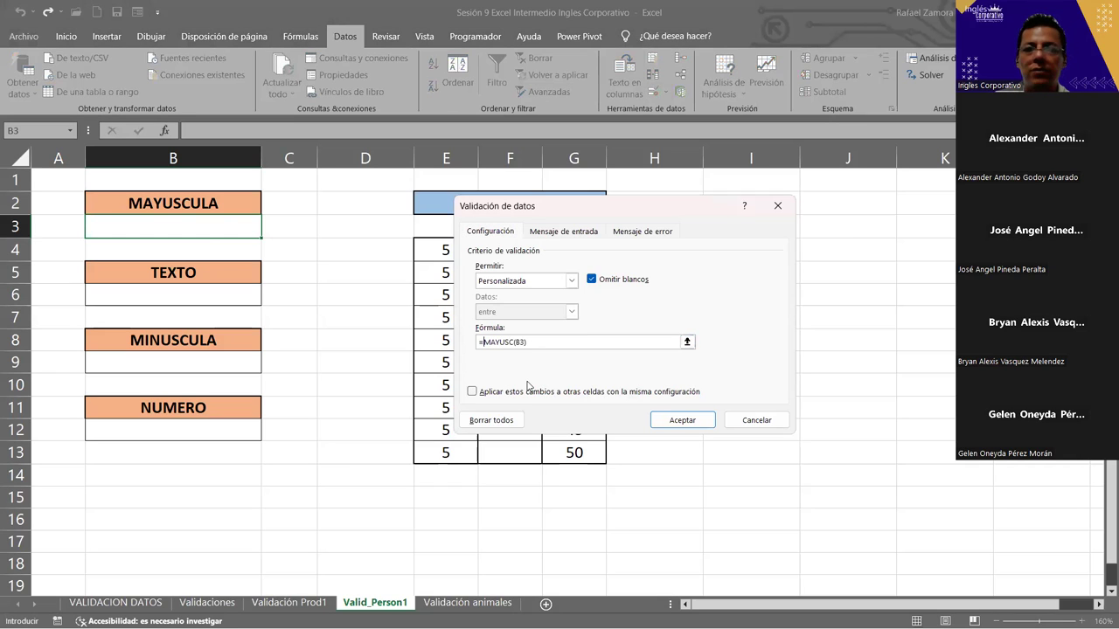
pyautogui.write('igual(')
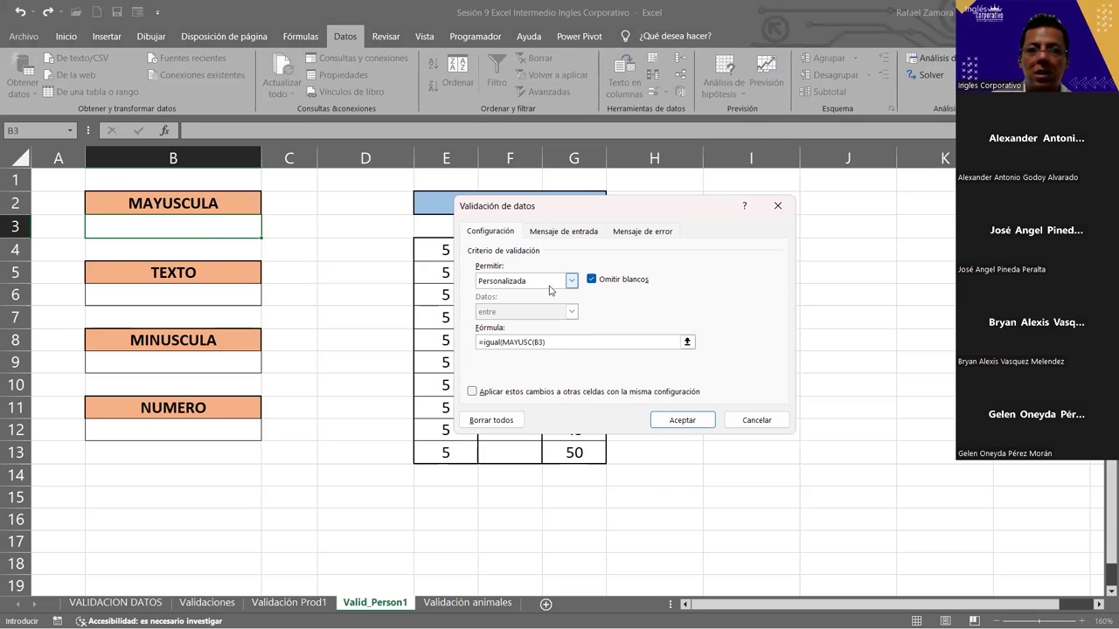
pyautogui.click(203, 234)
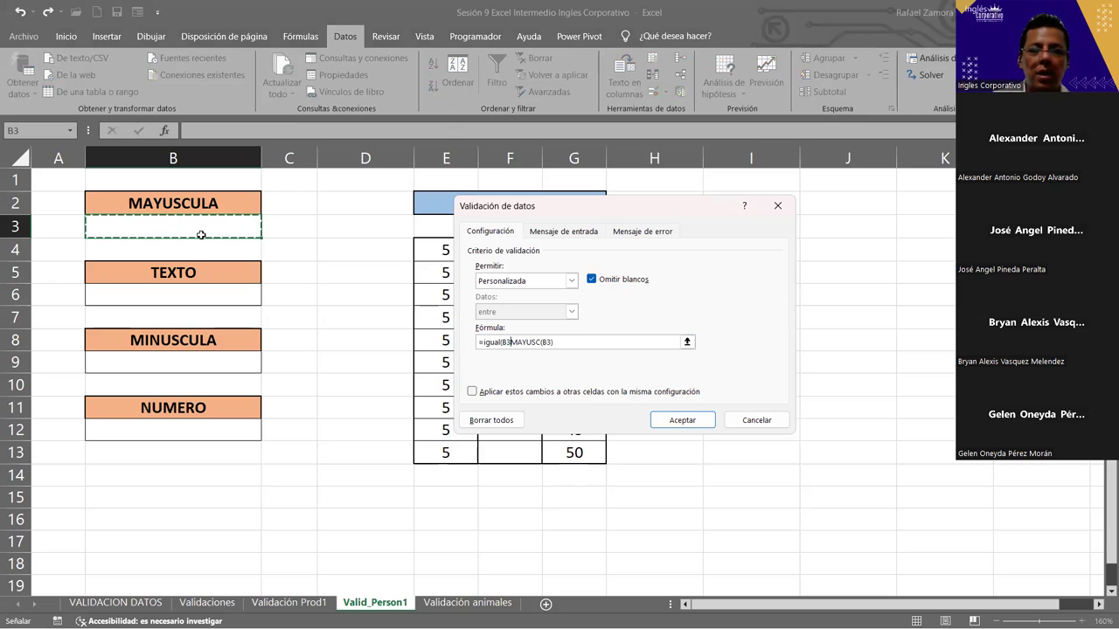
pyautogui.write(',')
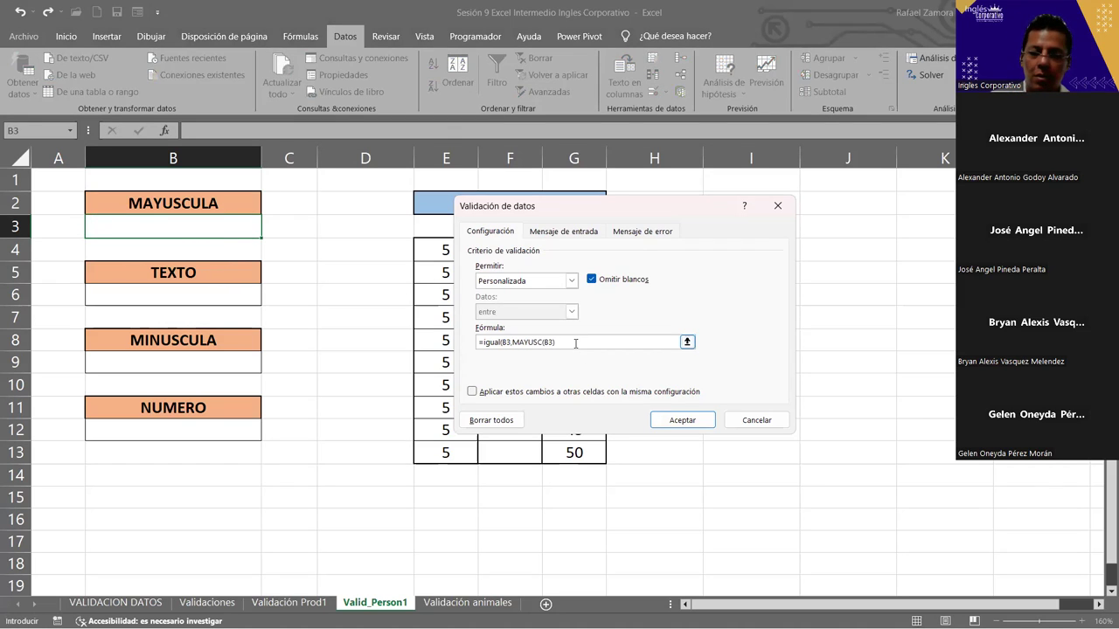
pyautogui.write(')')
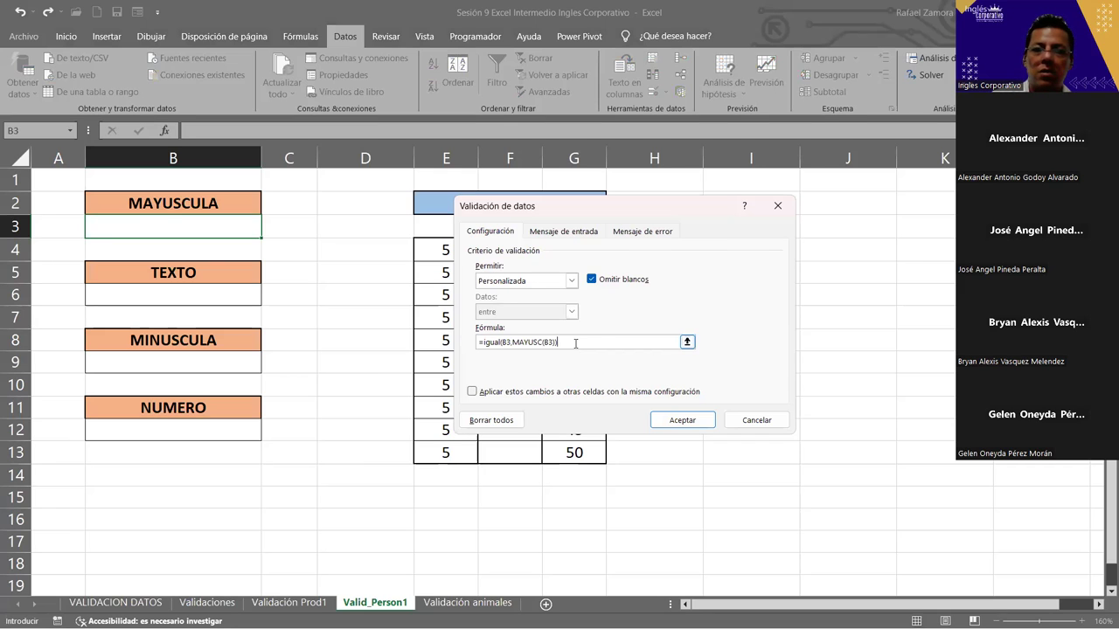
pyautogui.press('Return')
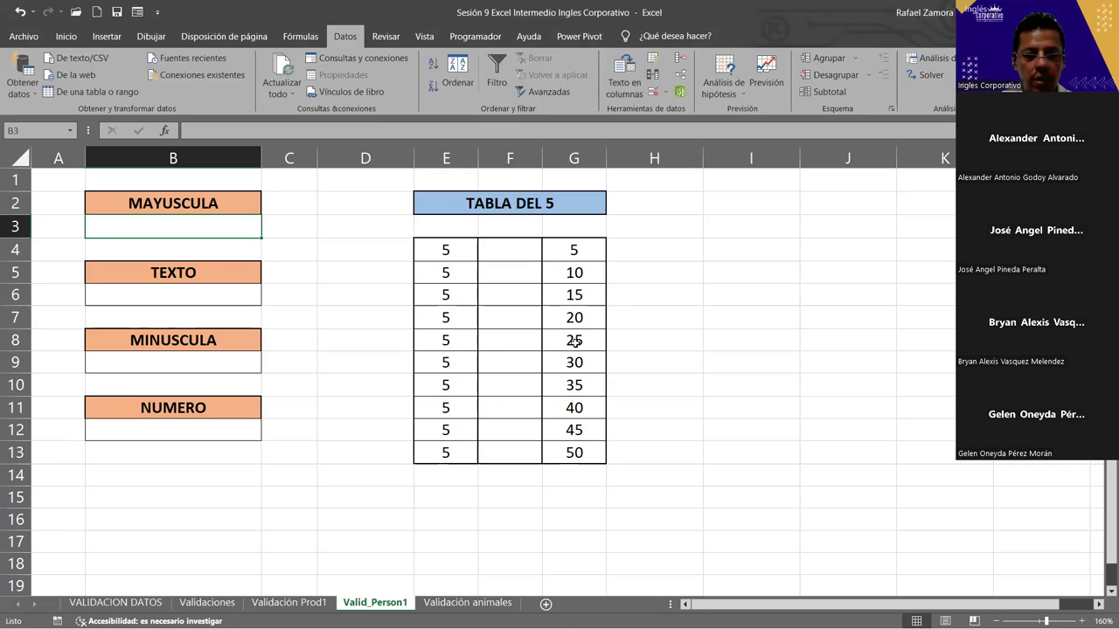
# Test B3's uppercase rule: 'excel' and 'Excel' are rejected with Reintentar, and 'EXCEL' is accepted.
pyautogui.write('excel')
pyautogui.press('Return')
pyautogui.click(576, 351)
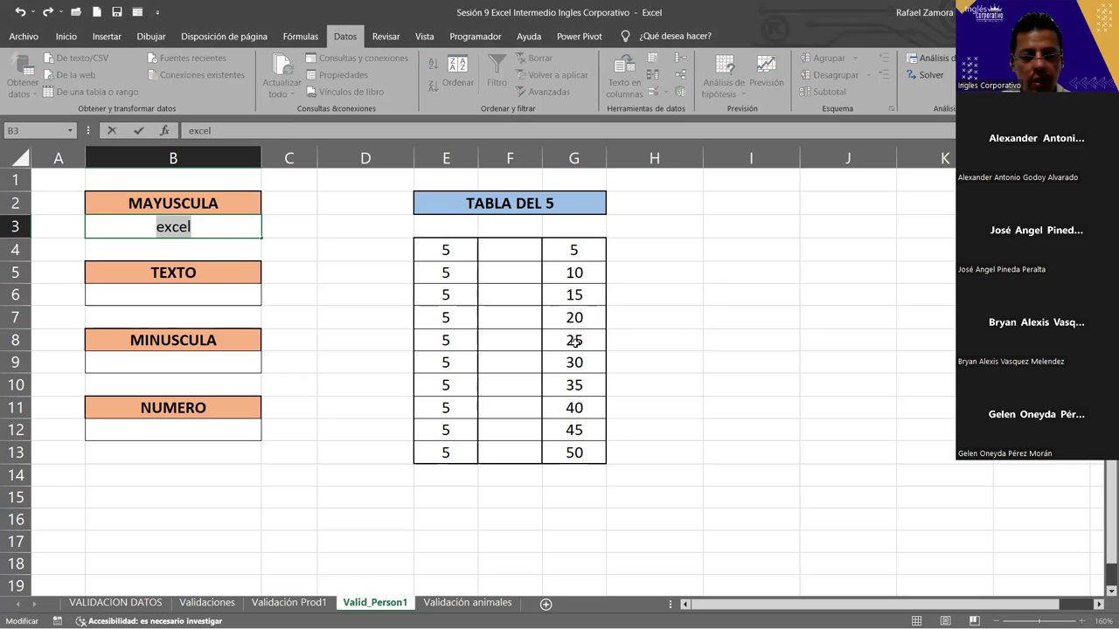
pyautogui.write('Excel')
pyautogui.press('Return')
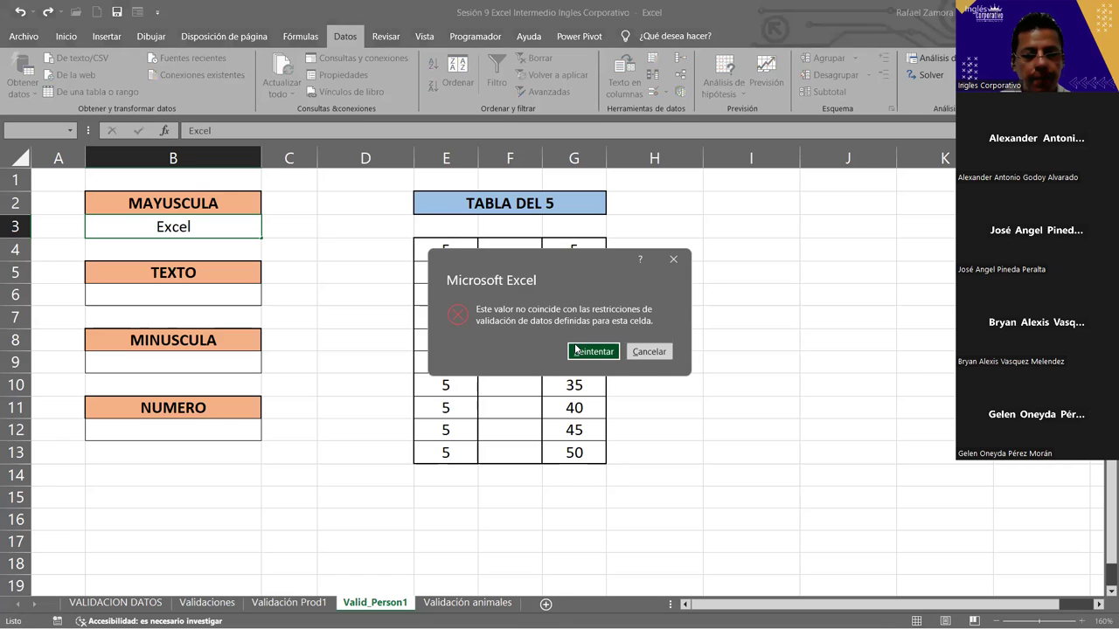
pyautogui.click(576, 350)
pyautogui.write('EXCEL')
pyautogui.press('Return')
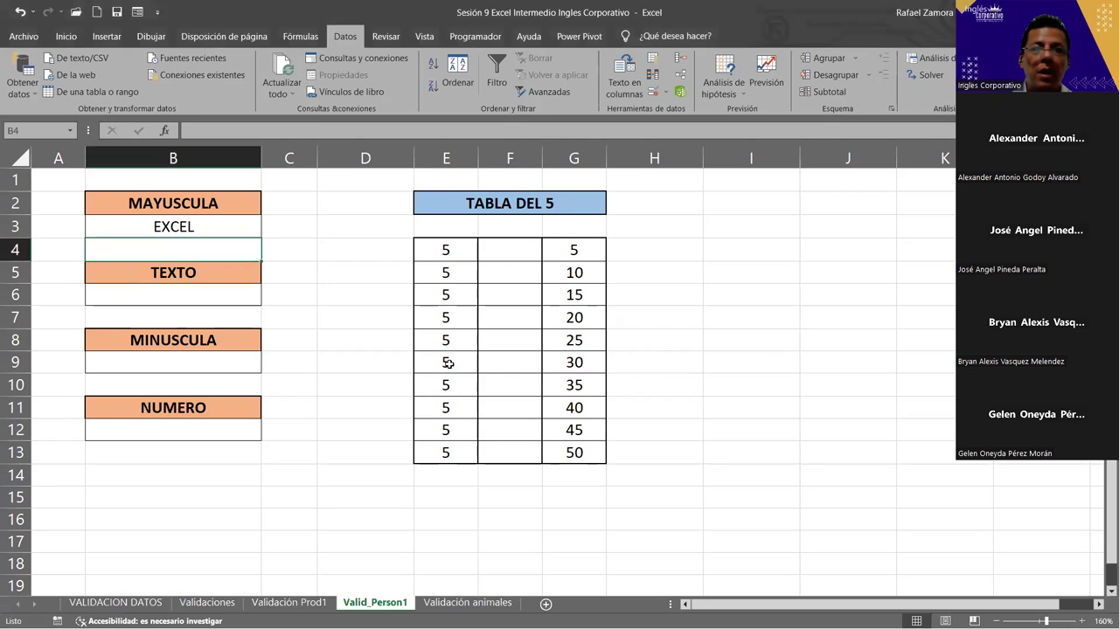
pyautogui.click(248, 368)
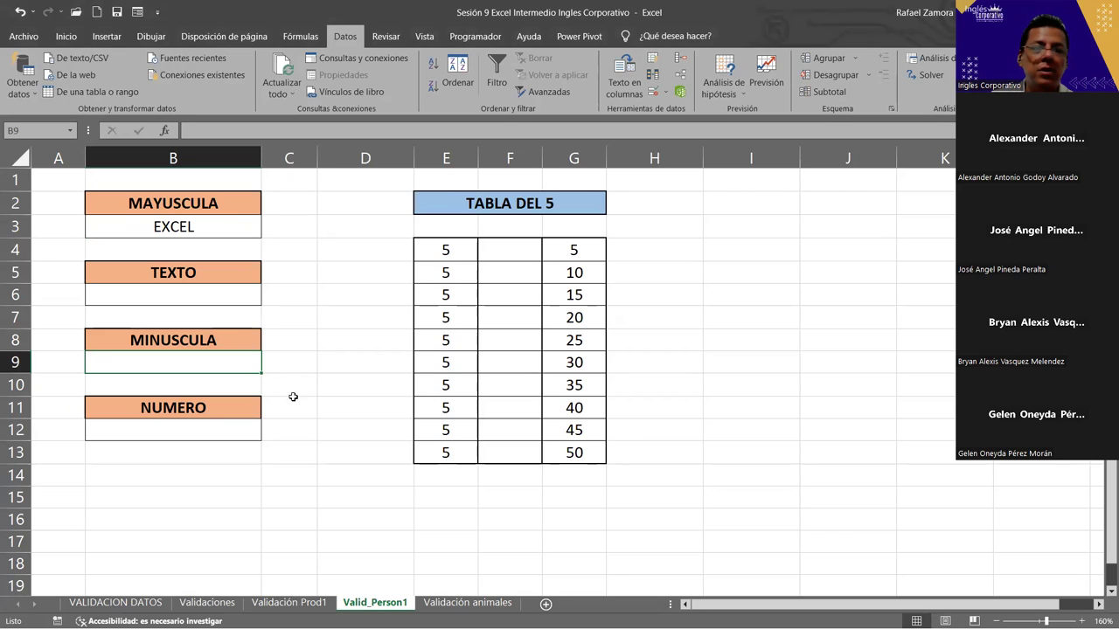
pyautogui.click(188, 298)
pyautogui.click(215, 424)
pyautogui.click(225, 292)
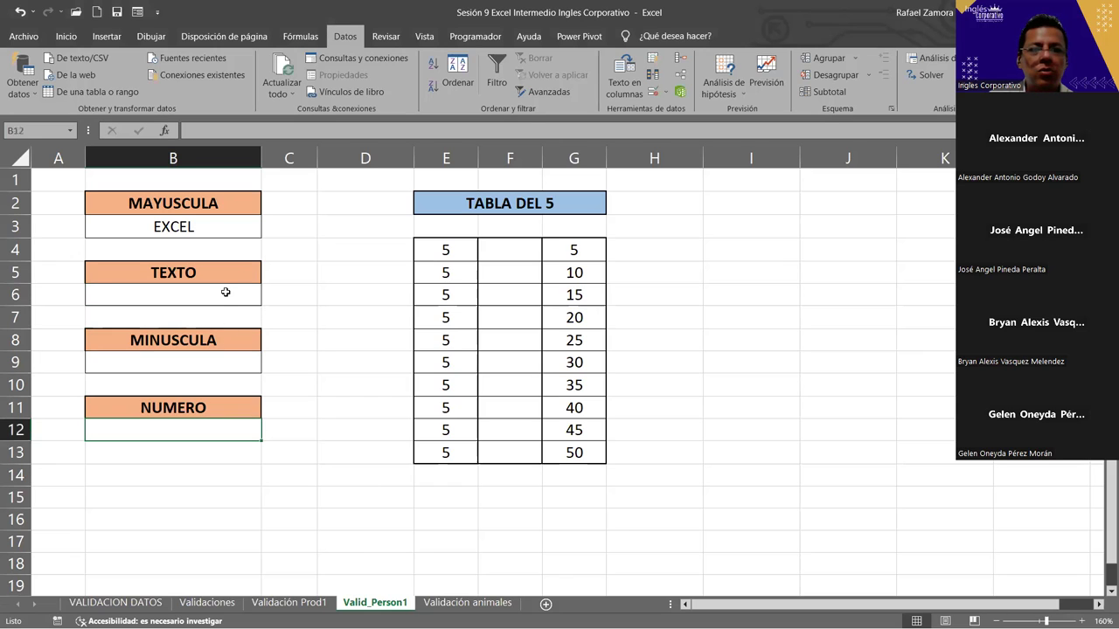
pyautogui.click(240, 430)
pyautogui.click(215, 295)
pyautogui.click(234, 424)
pyautogui.click(218, 294)
pyautogui.click(242, 423)
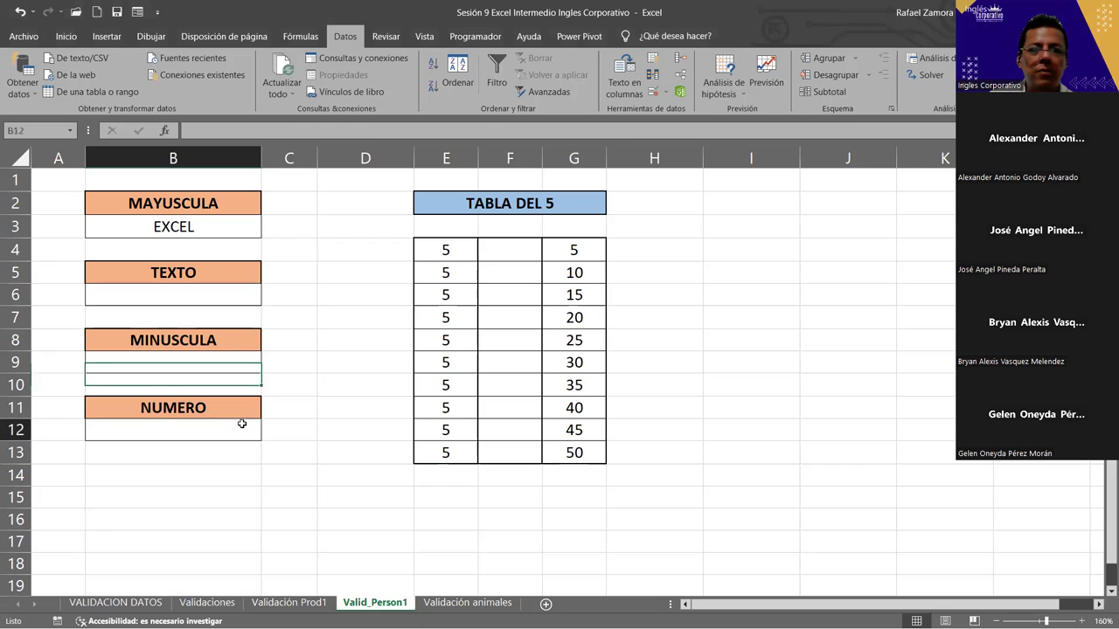
pyautogui.click(167, 499)
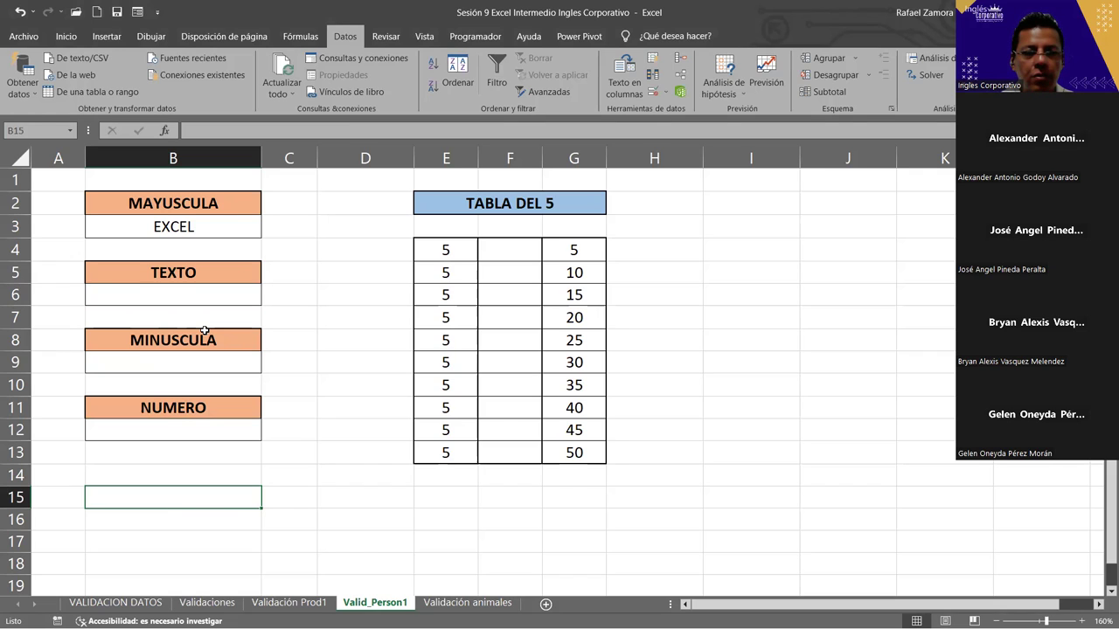
pyautogui.click(216, 291)
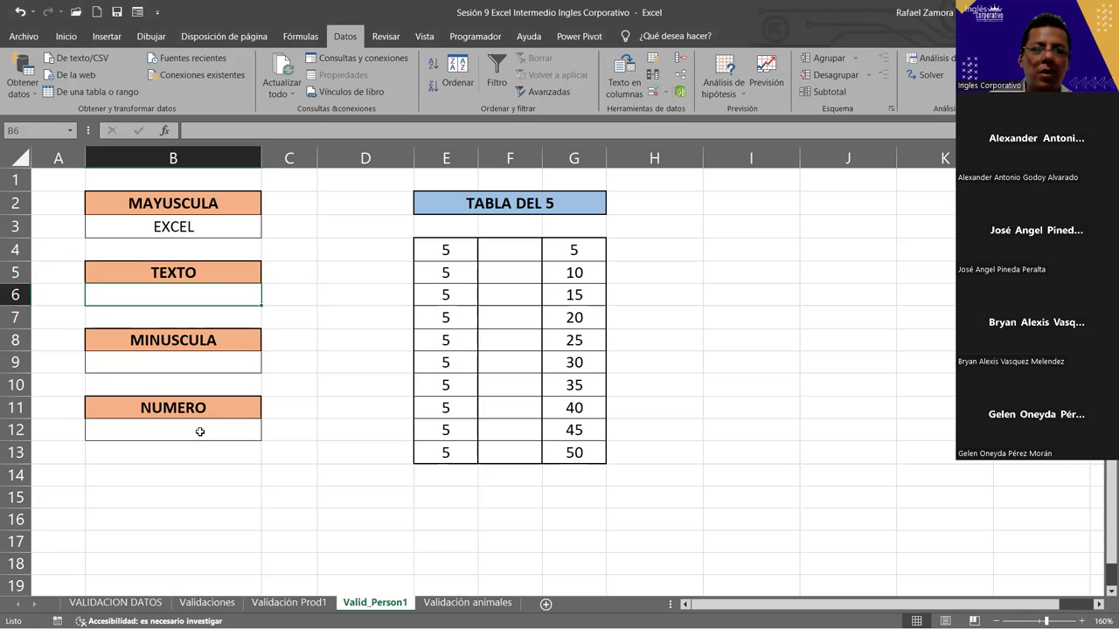
pyautogui.click(203, 462)
pyautogui.click(202, 478)
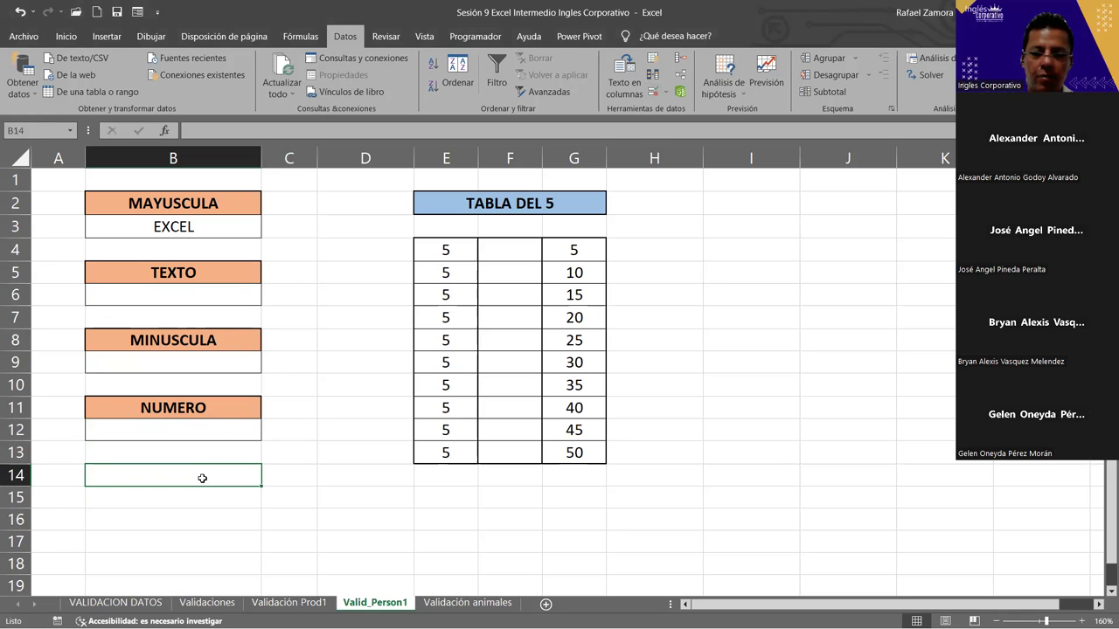
pyautogui.write('=')
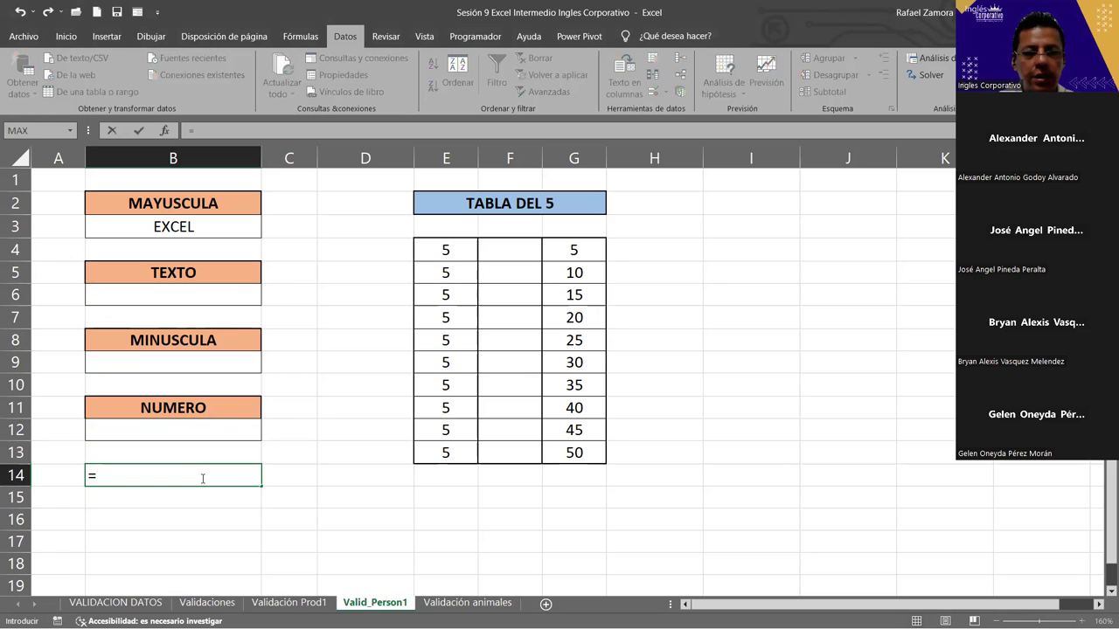
pyautogui.write('ESTE')
pyautogui.doubleClick(139, 495)
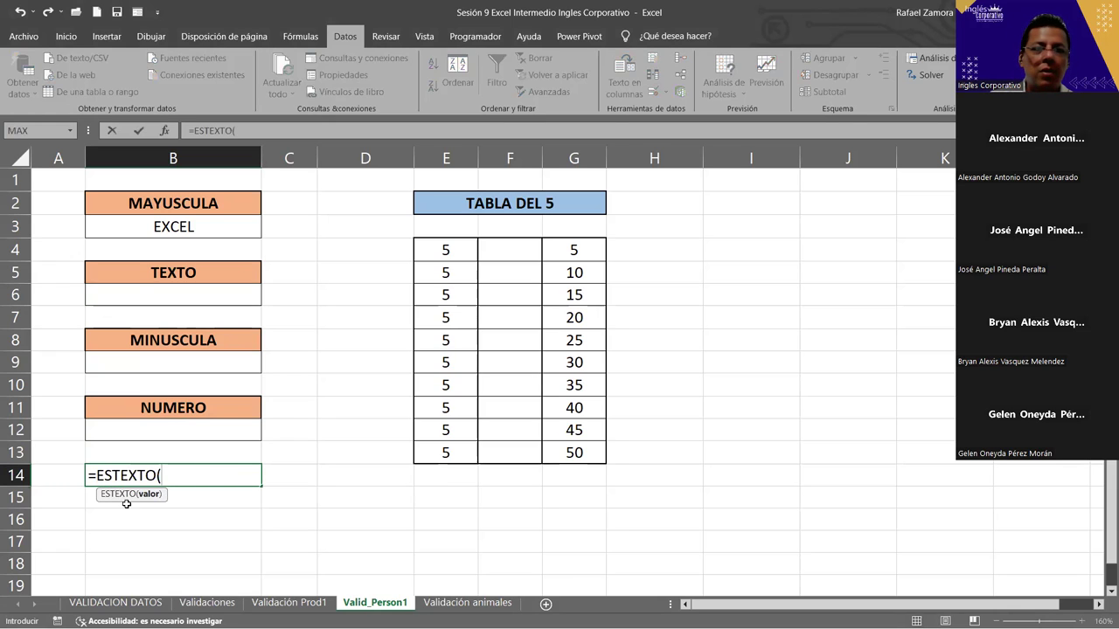
pyautogui.click(459, 251)
pyautogui.write(')')
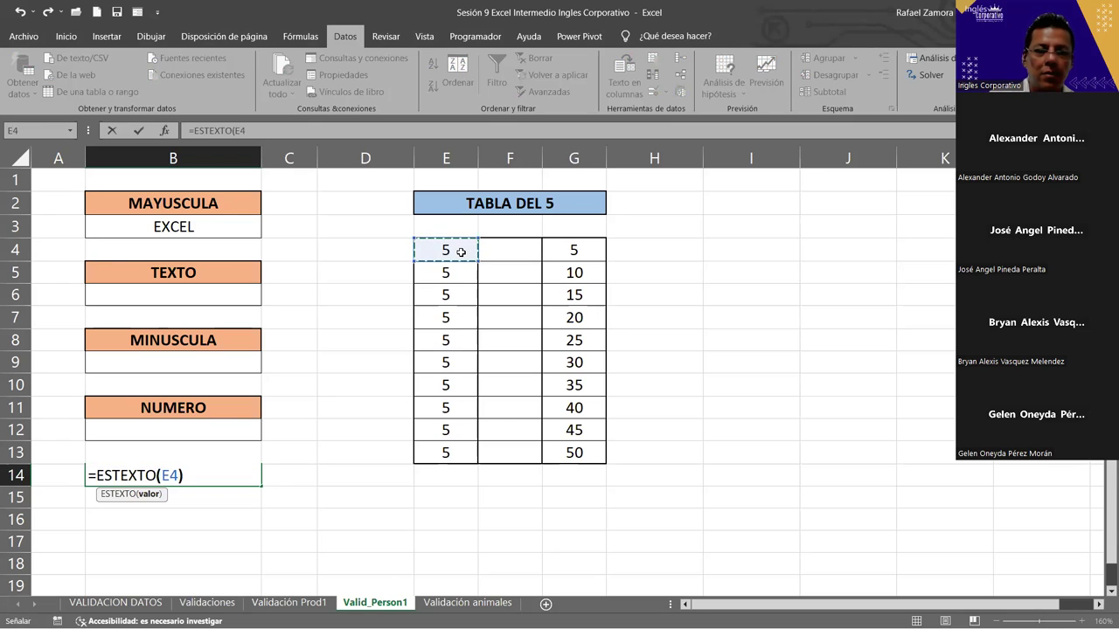
pyautogui.press('Return')
pyautogui.doubleClick(233, 472)
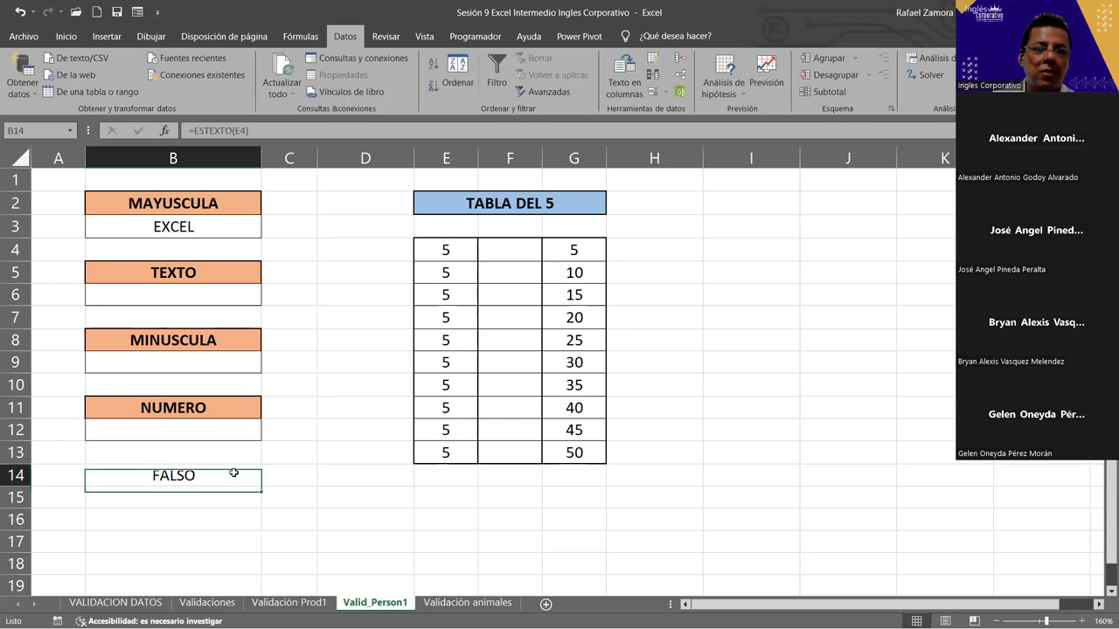
pyautogui.moveTo(451, 239); pyautogui.dragTo(486, 203)
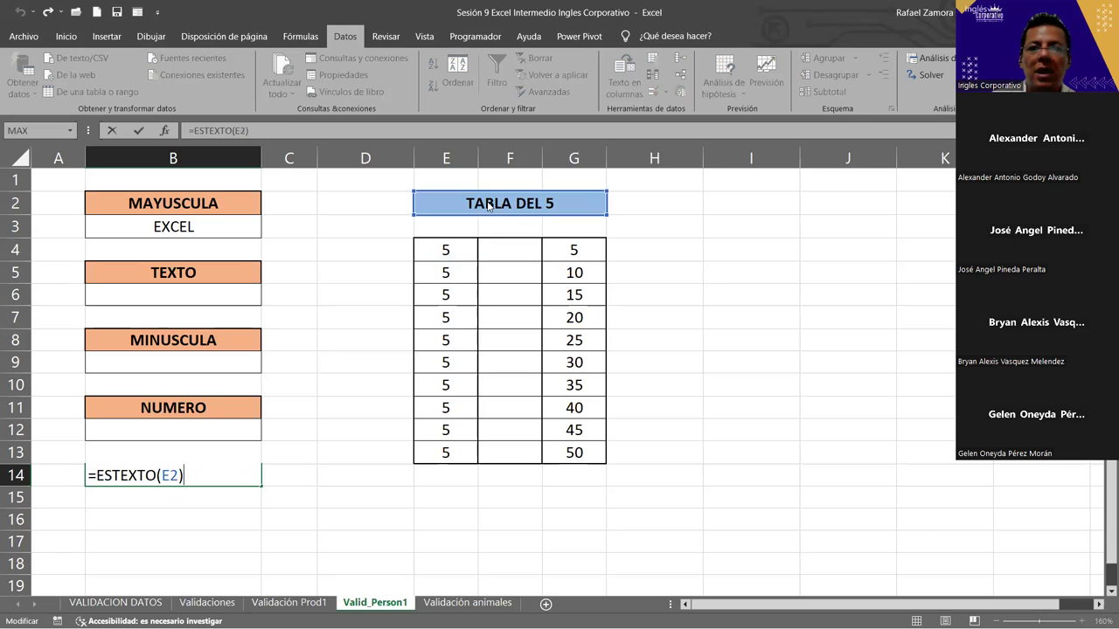
pyautogui.press('Return')
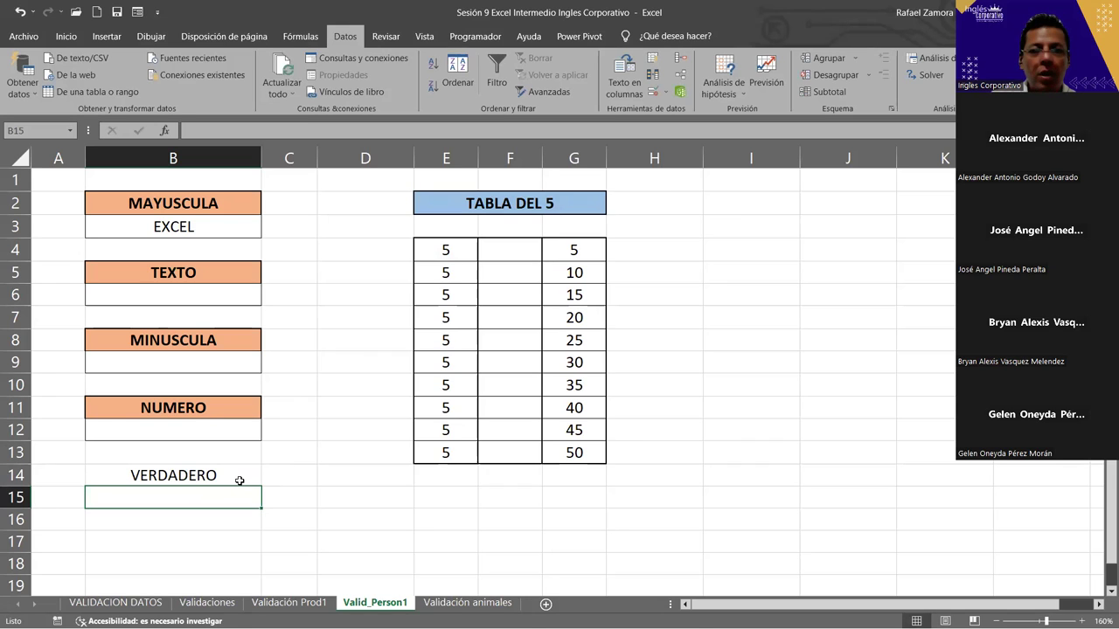
pyautogui.click(243, 479)
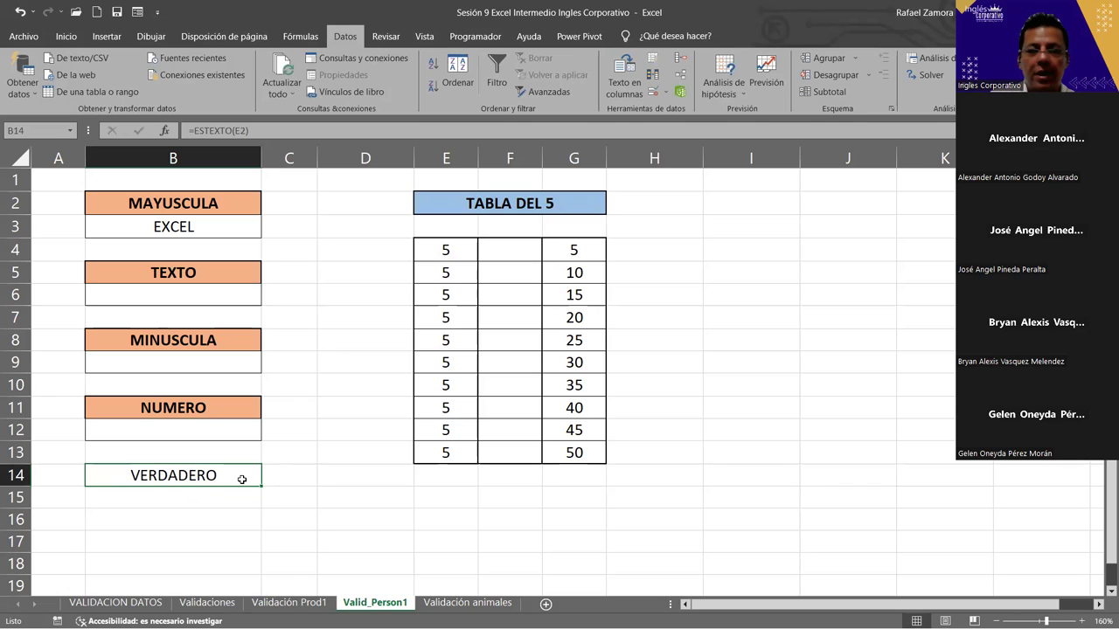
pyautogui.press('Delete')
pyautogui.click(212, 293)
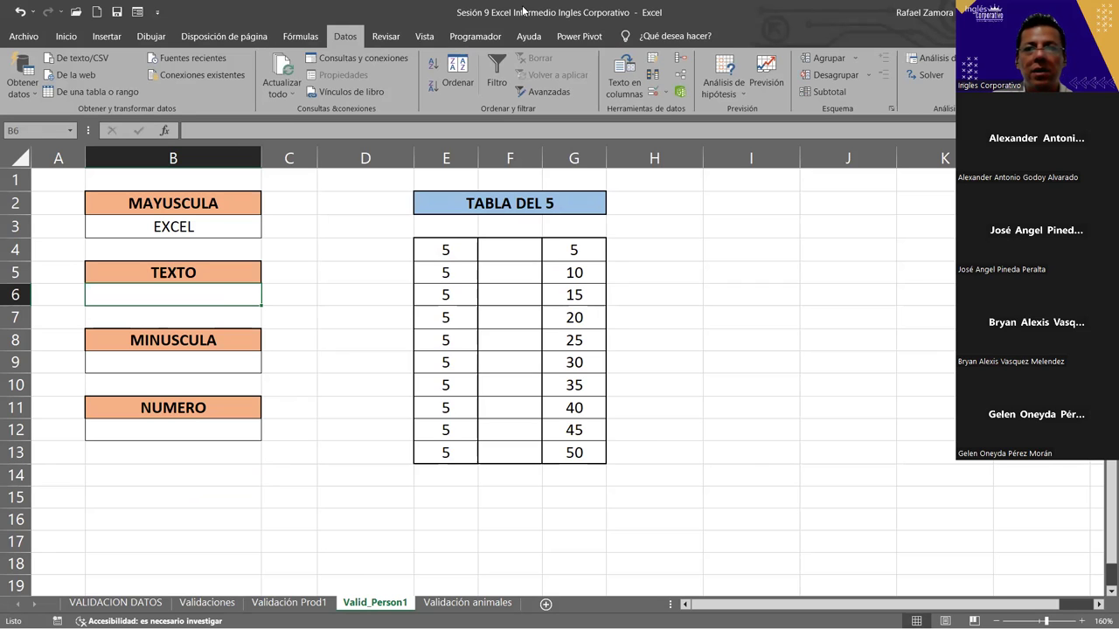
# Give B6 a Personalizada validation rule with the formula =ESTEXTO(B6).
pyautogui.click(652, 94)
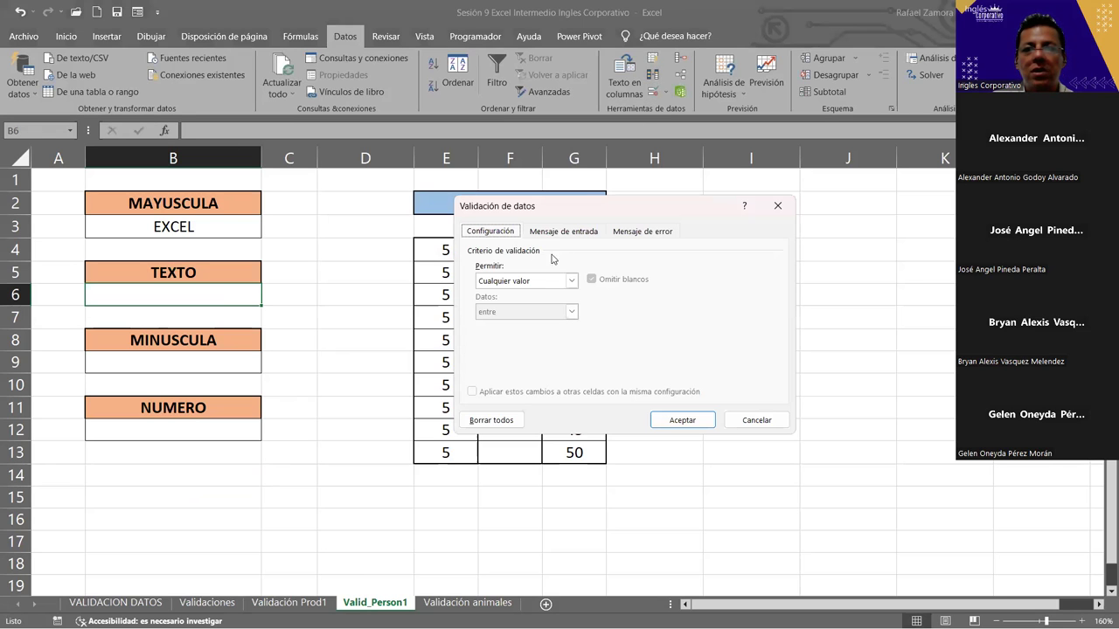
pyautogui.click(537, 282)
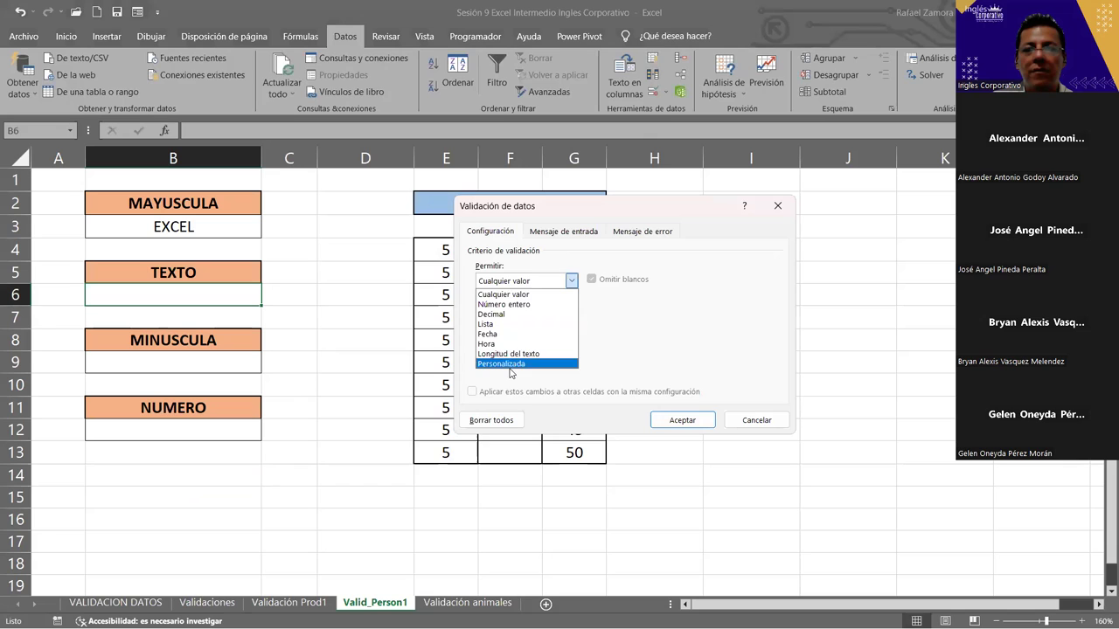
pyautogui.click(511, 364)
pyautogui.click(518, 341)
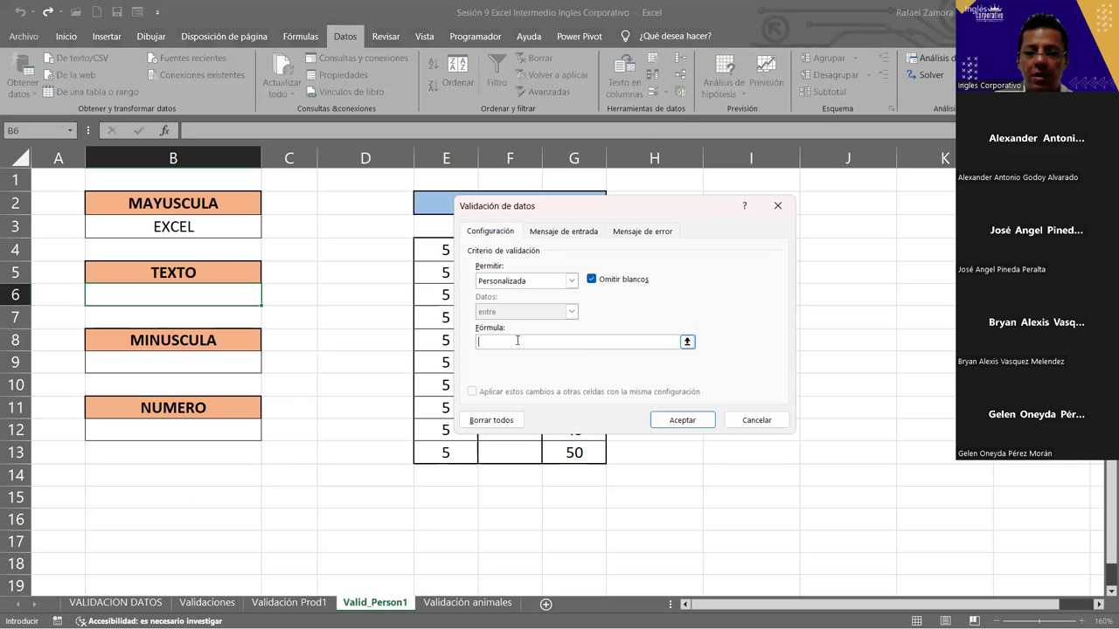
pyautogui.write('=E')
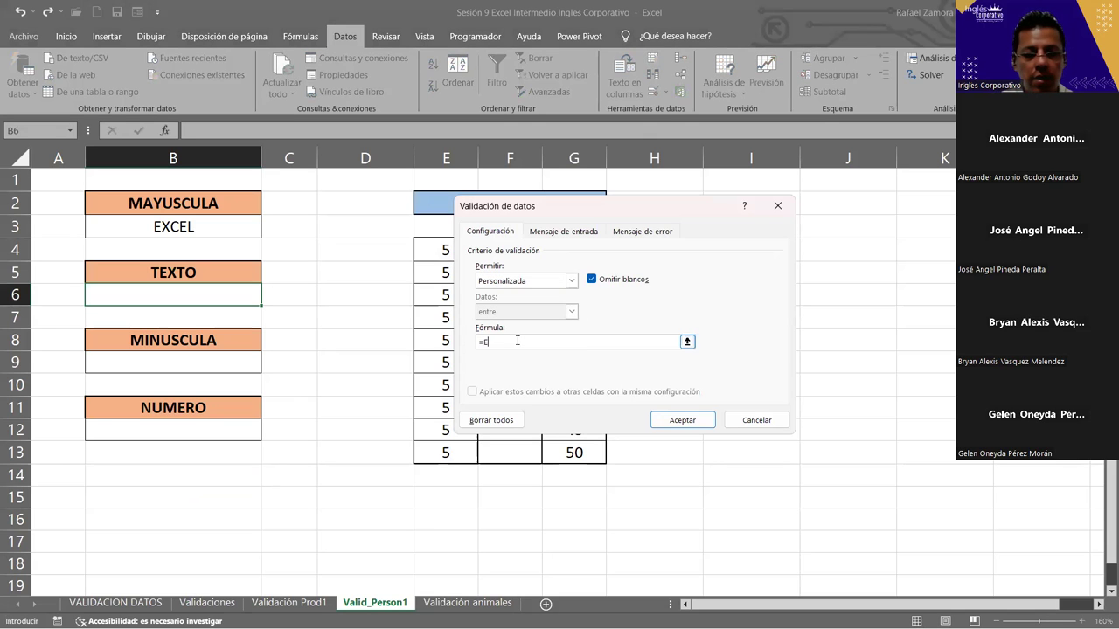
pyautogui.write('STEX')
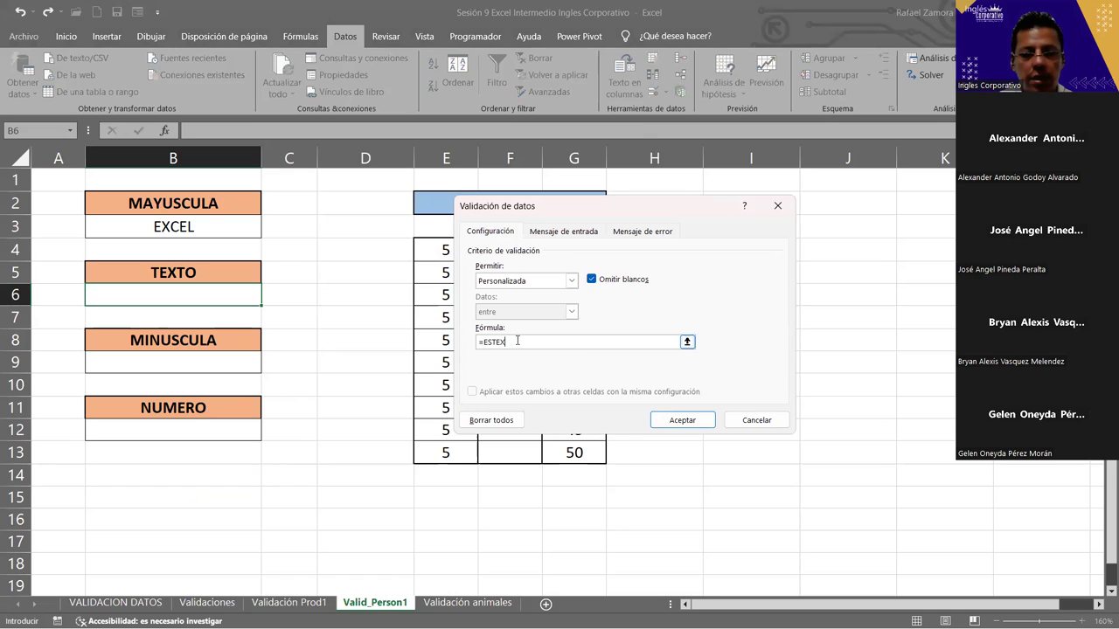
pyautogui.write('TO(')
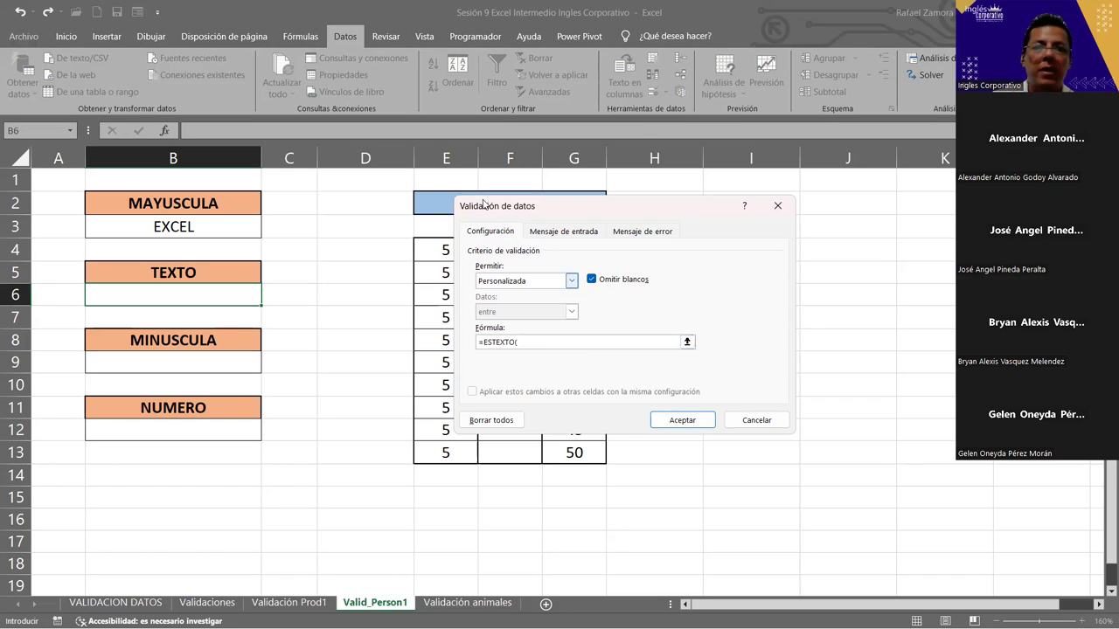
pyautogui.click(191, 301)
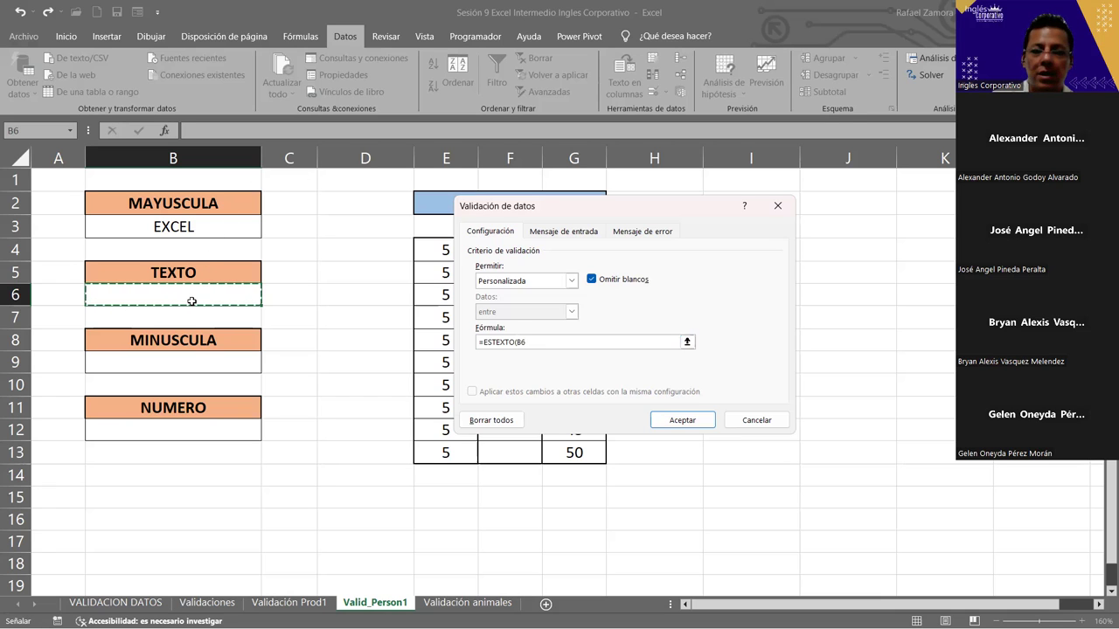
pyautogui.write(')')
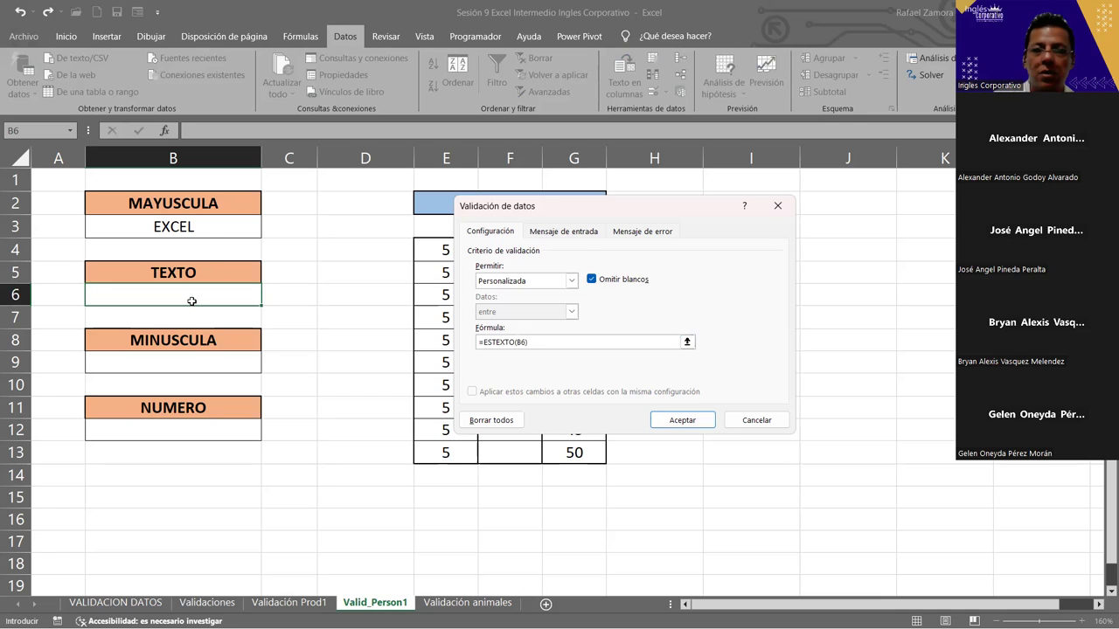
pyautogui.press('Return')
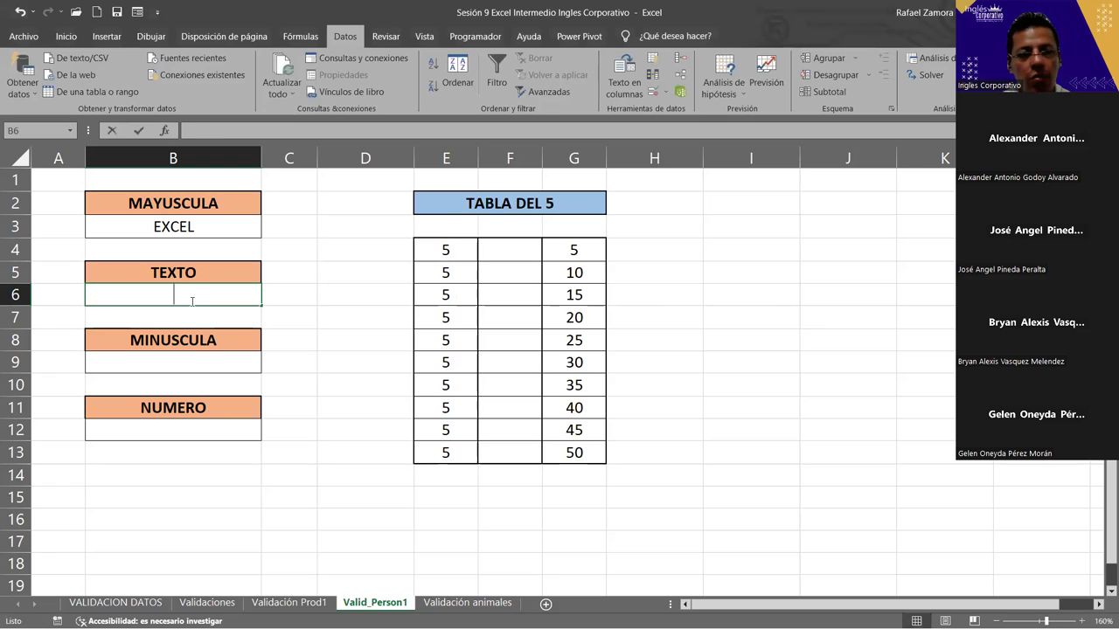
# Test B6 with 123123, which is rejected, then retry and enter EXCEL.
pyautogui.write('123123')
pyautogui.press('Return')
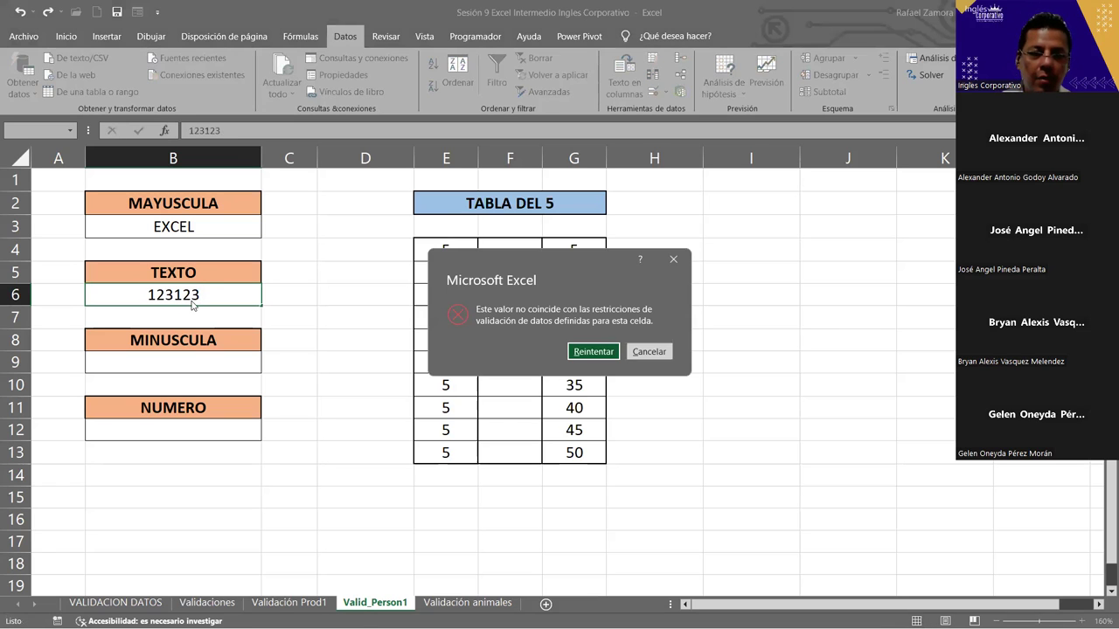
pyautogui.press('Return')
pyautogui.write('EXCEL')
pyautogui.press('Return')
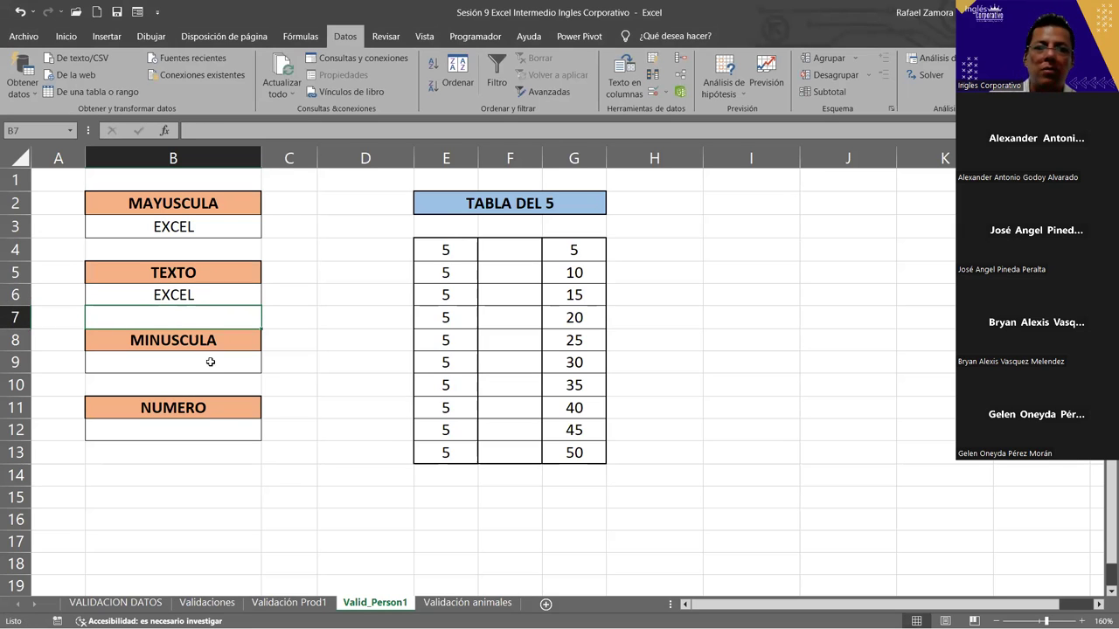
# Give B12 under NUMERO a Personalizada validation rule with the formula =ESNUMERO(B12).
pyautogui.click(203, 423)
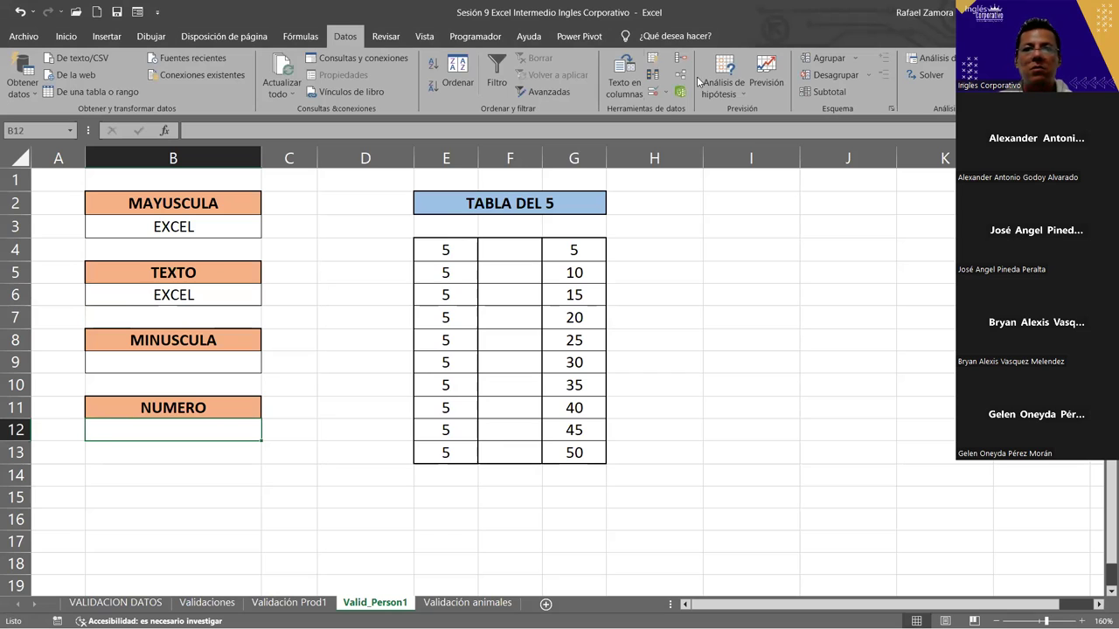
pyautogui.click(658, 93)
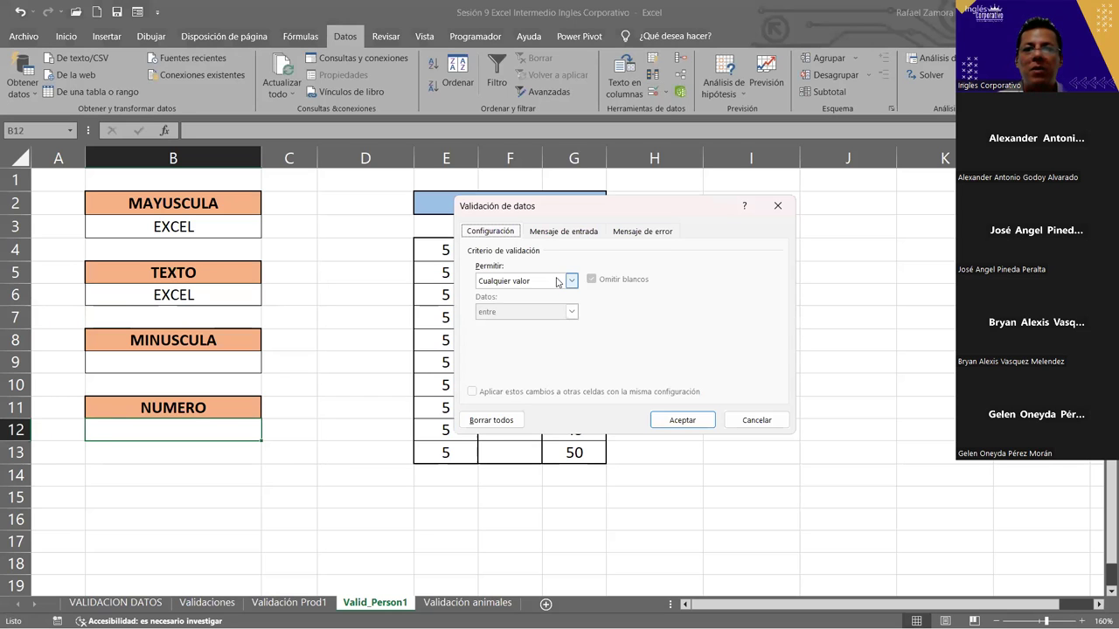
pyautogui.click(558, 281)
pyautogui.click(508, 364)
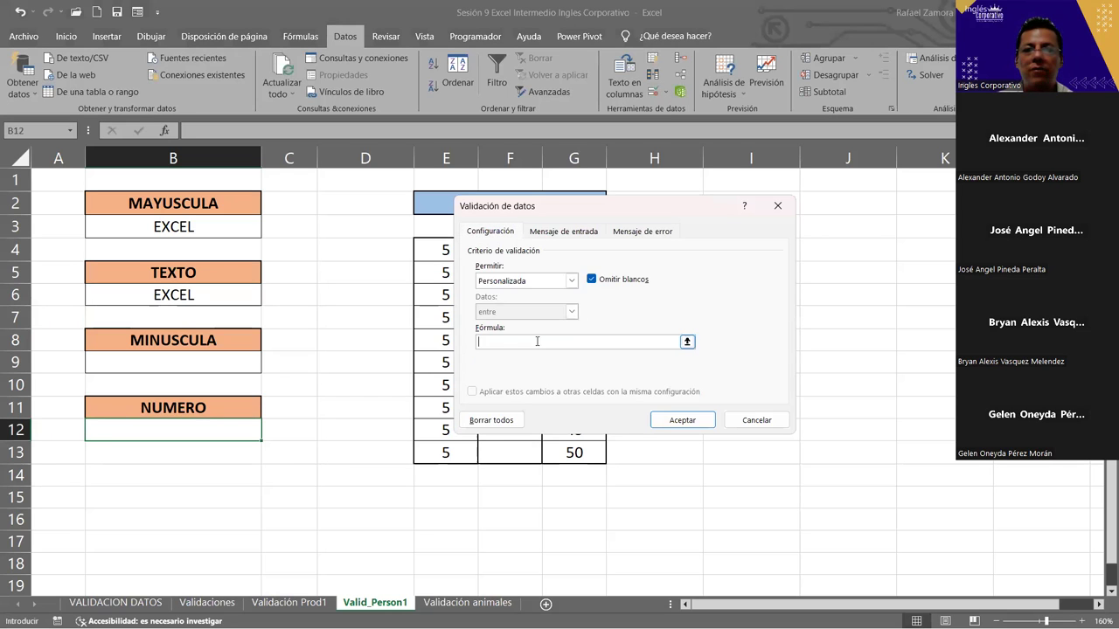
pyautogui.click(537, 341)
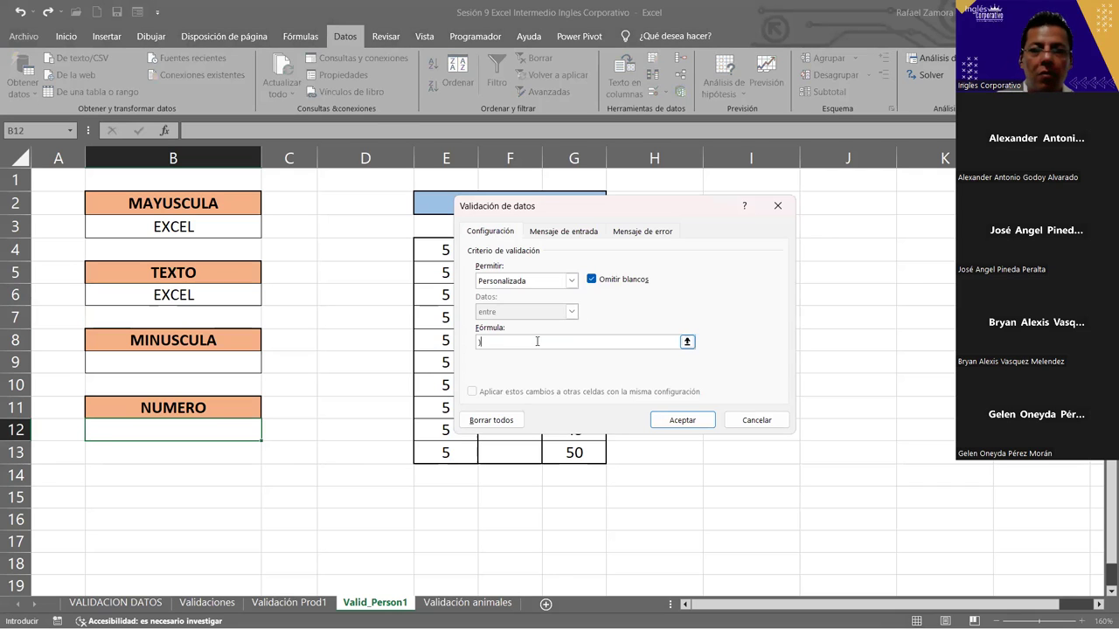
pyautogui.write('=ESNUMERO(')
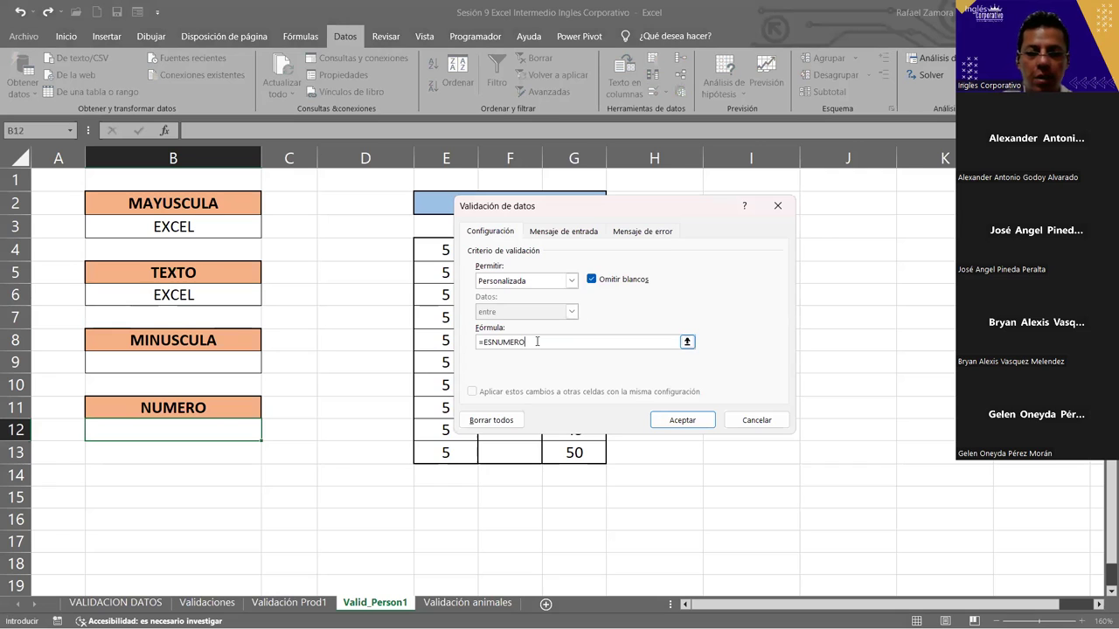
pyautogui.click(215, 434)
pyautogui.write(')')
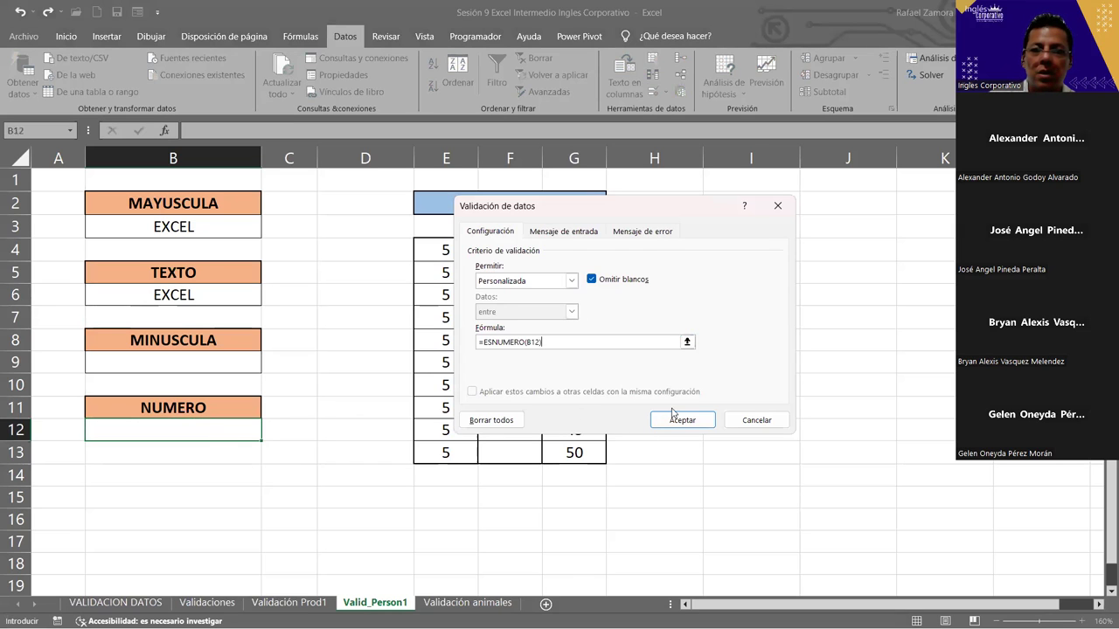
pyautogui.press('Return')
# Test B12 with EXCEL, which is rejected, then enter 2345 and review the B3 entry.
pyautogui.write('EXCEL')
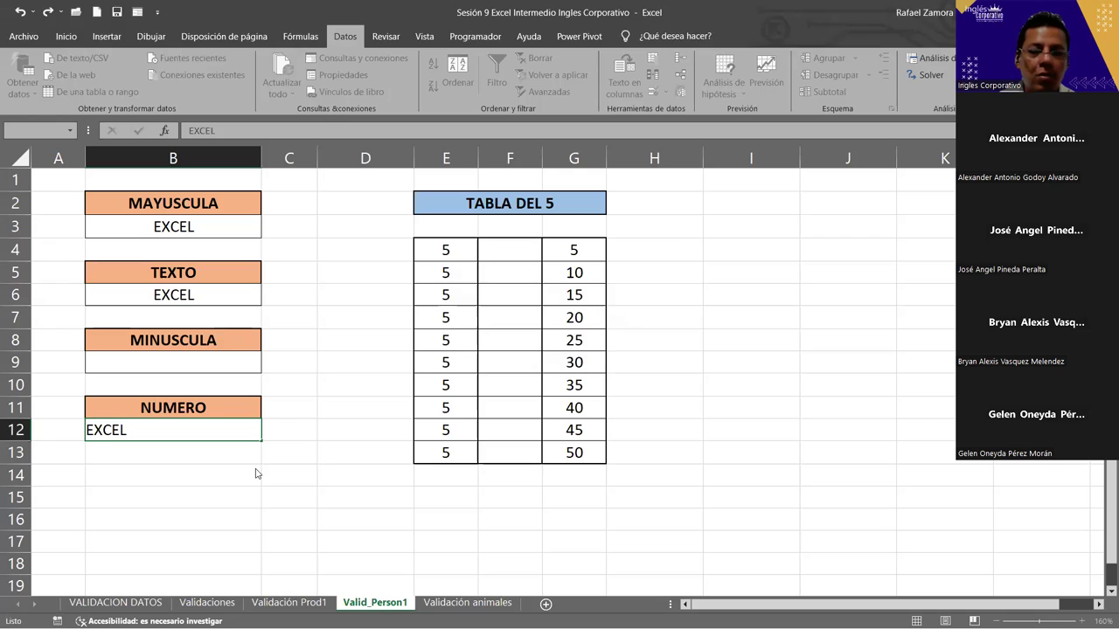
pyautogui.press('Return')
pyautogui.write('2345')
pyautogui.press('Return')
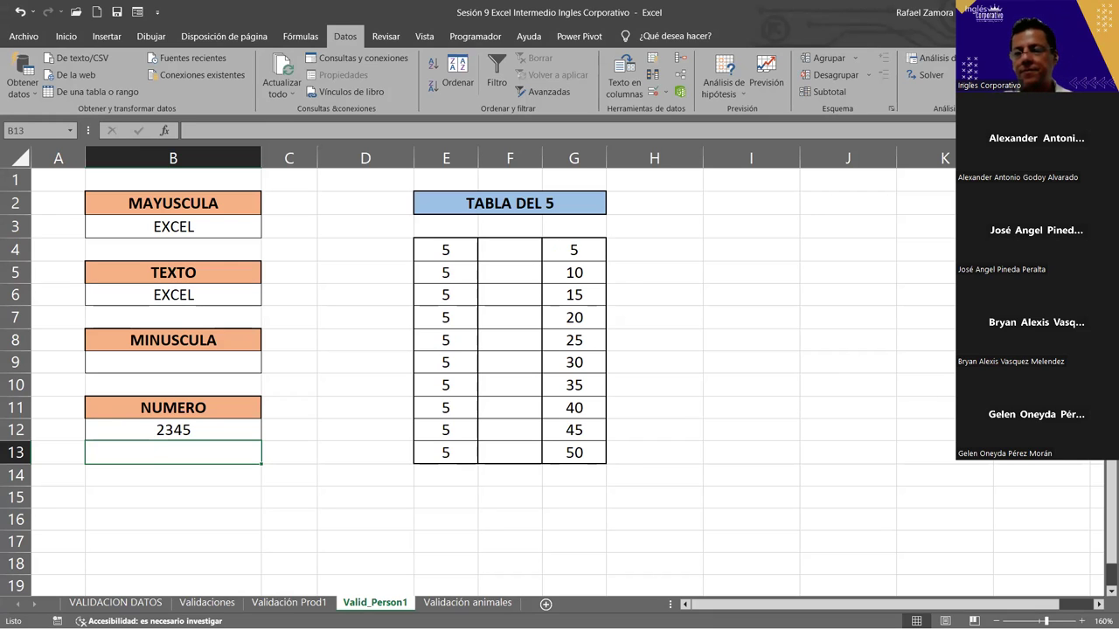
pyautogui.click(699, 345)
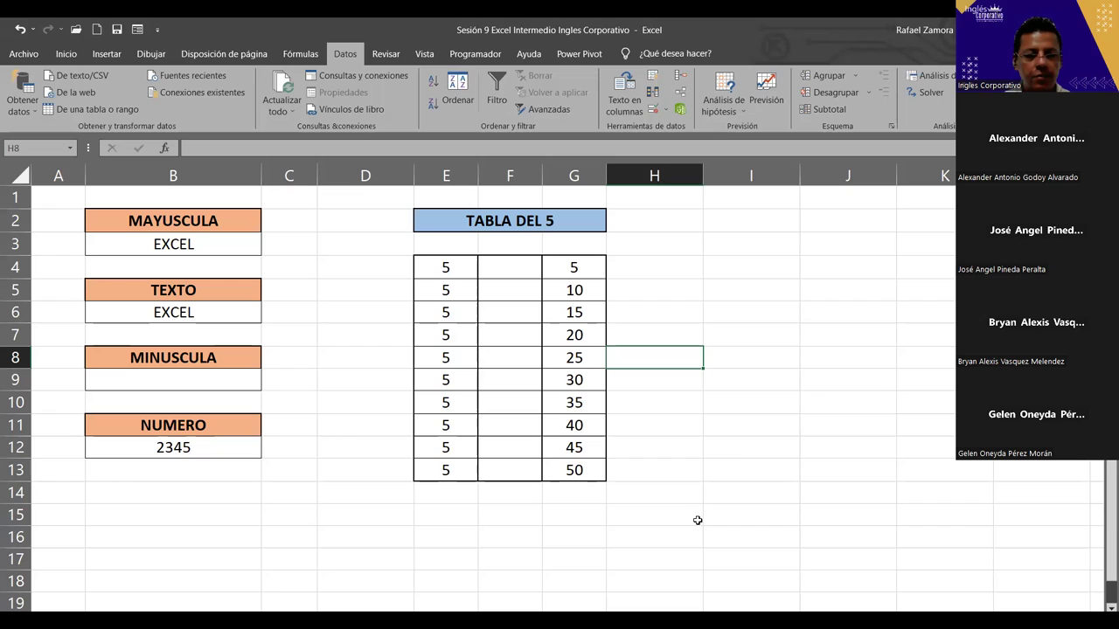
pyautogui.click(794, 329)
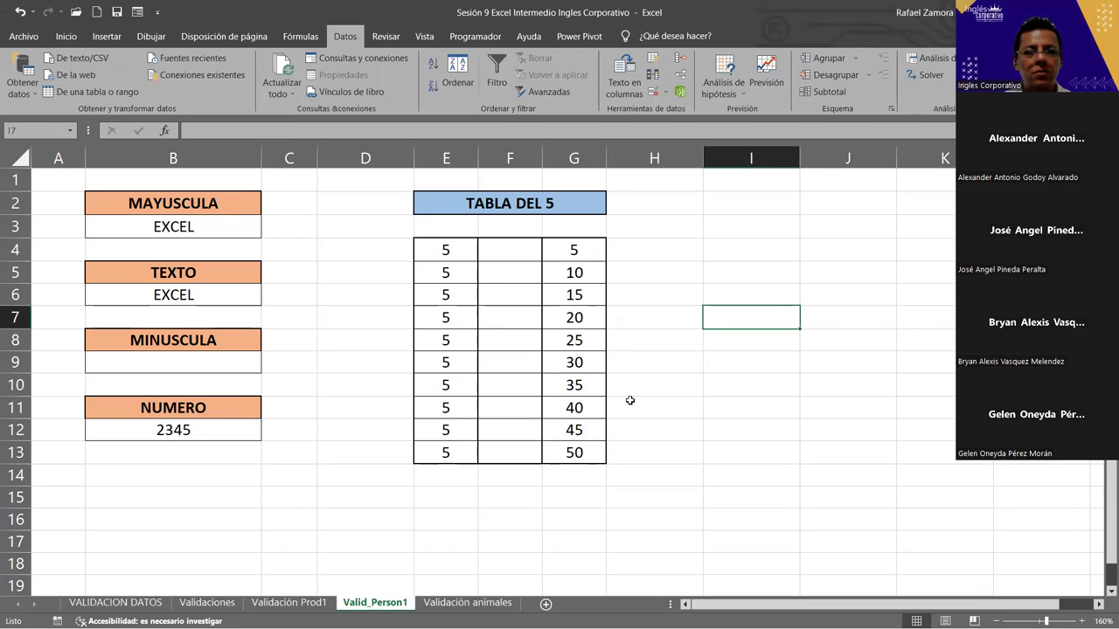
pyautogui.click(164, 227)
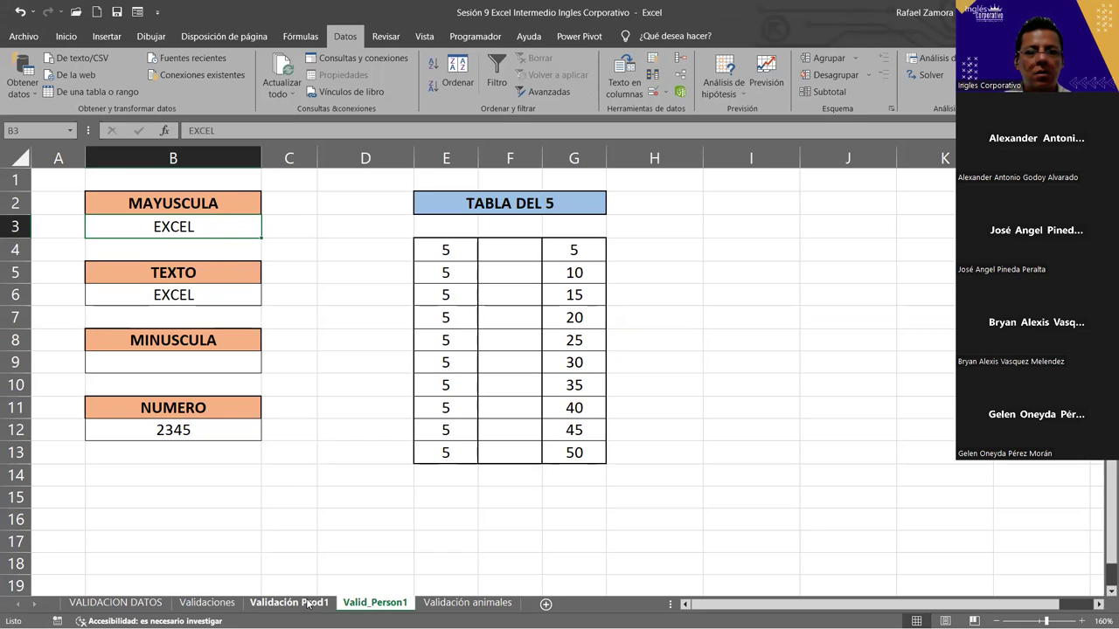
# On the Validaciones sheet, recheck E22's formula and display E15's rule =IGUAL(E15,HOY()).
pyautogui.click(212, 603)
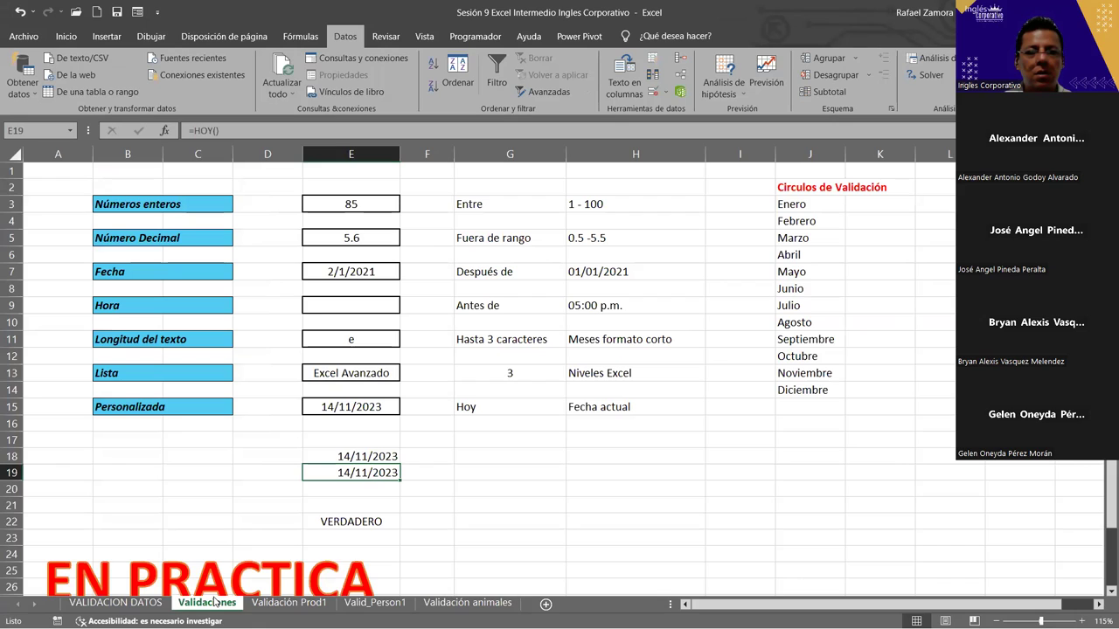
pyautogui.click(350, 521)
pyautogui.doubleClick(351, 521)
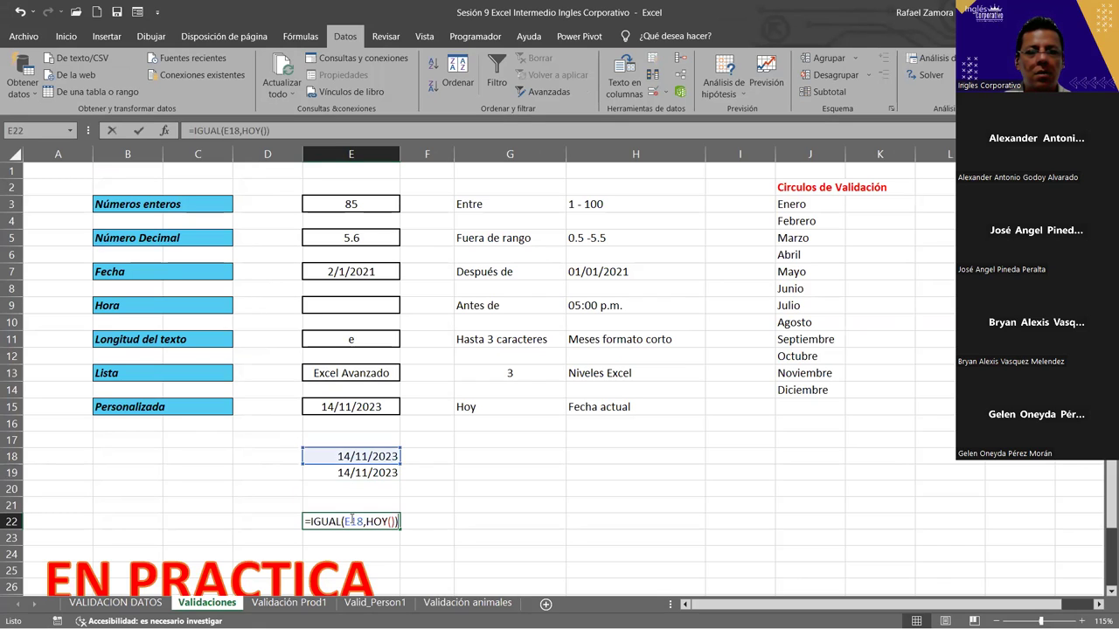
pyautogui.click(376, 404)
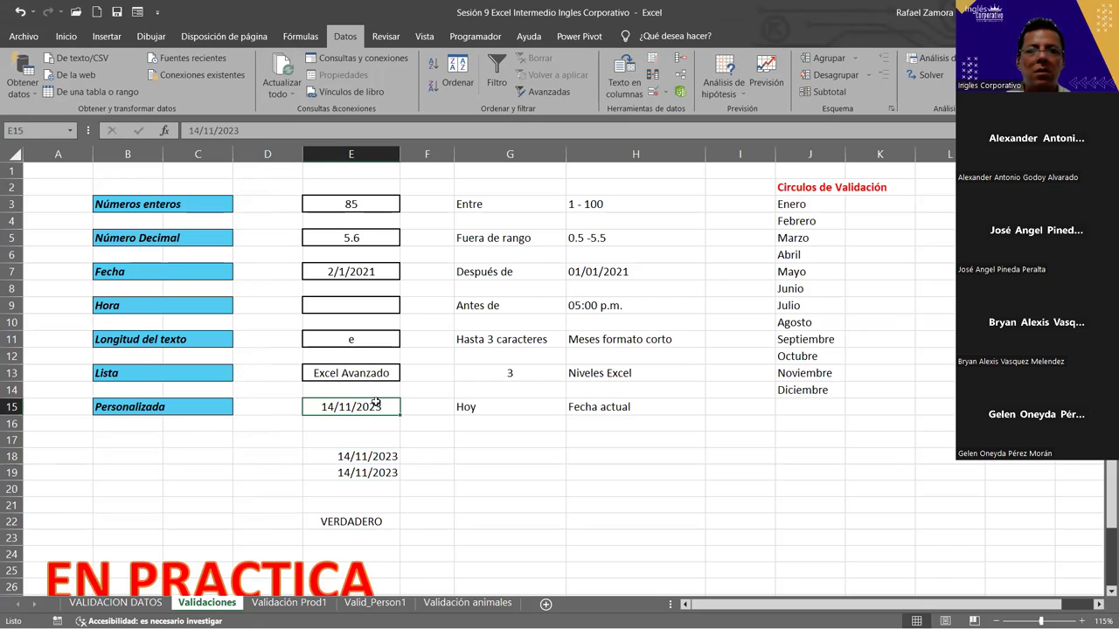
pyautogui.click(658, 92)
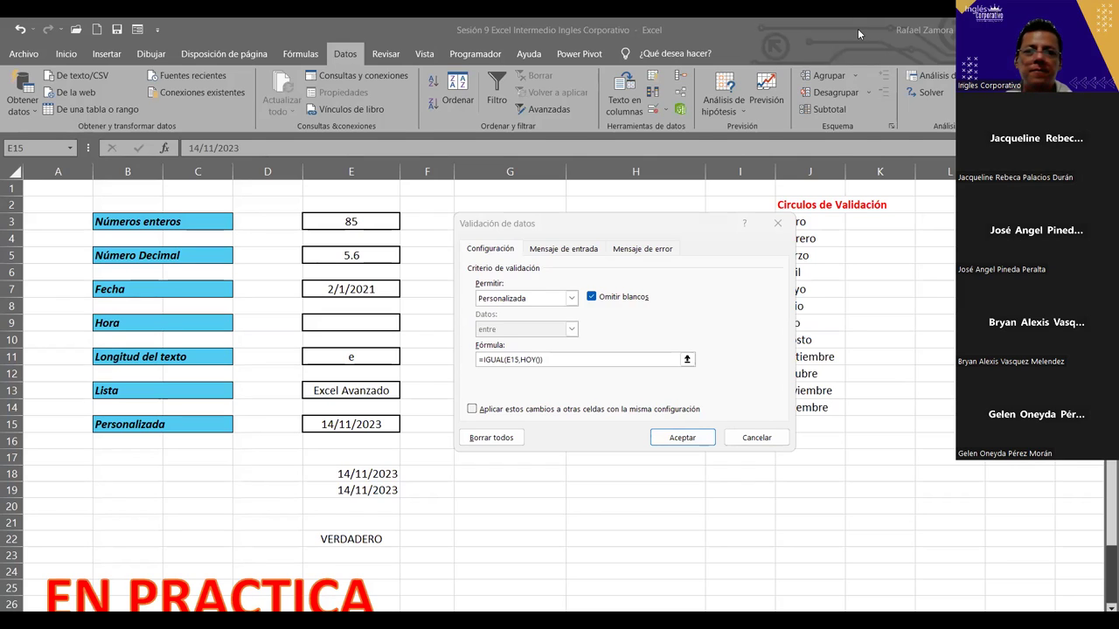
# Cancel E15's validation dialog unchanged and re-confirm E22's formula, still returning VERDADERO.
pyautogui.click(782, 319)
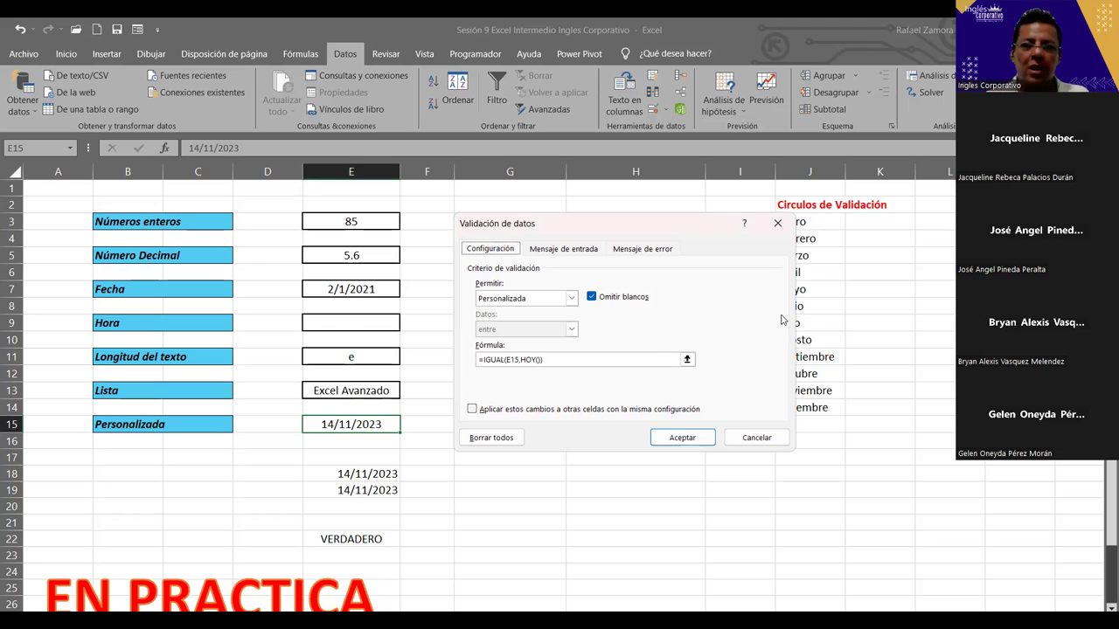
pyautogui.click(757, 438)
pyautogui.doubleClick(368, 539)
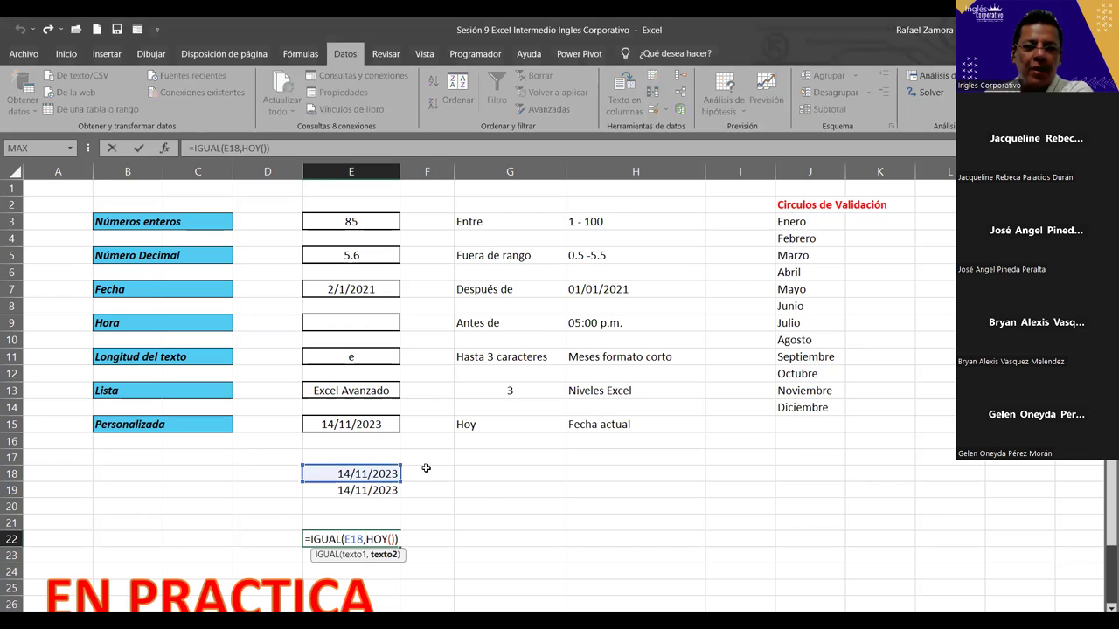
pyautogui.hotkey('ctrl', 'Return')
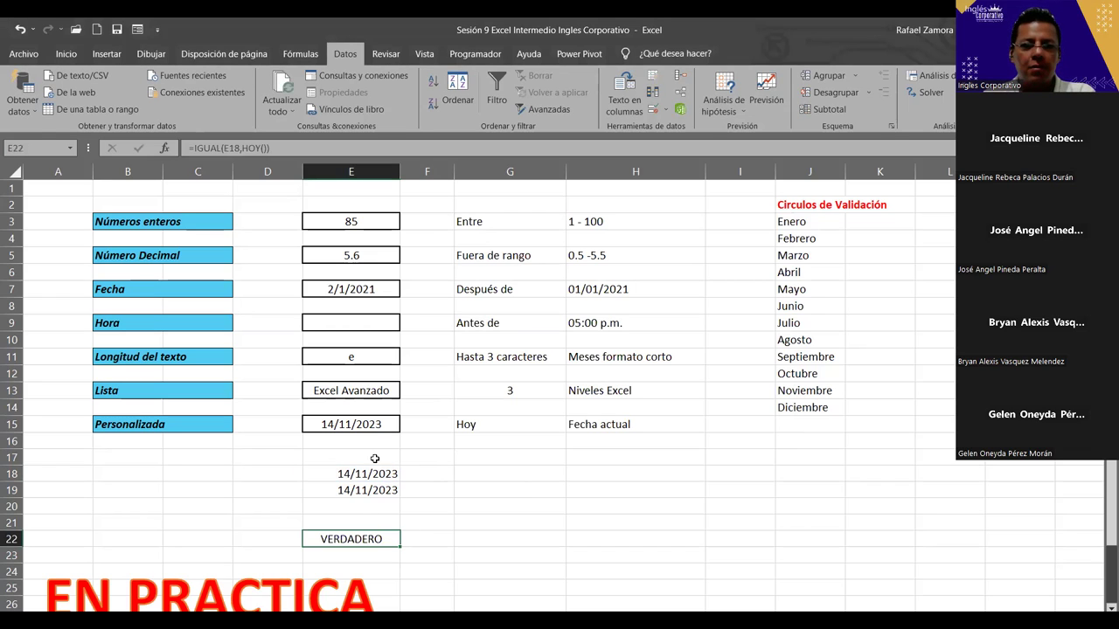
# Clear all data validation criteria from E15.
pyautogui.click(352, 419)
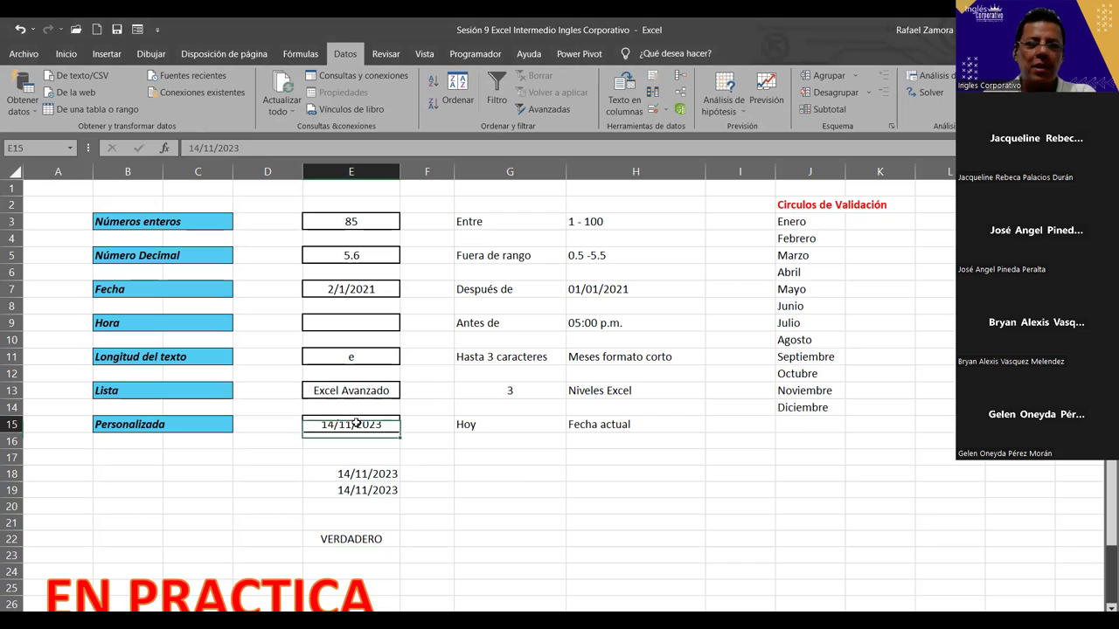
pyautogui.click(670, 109)
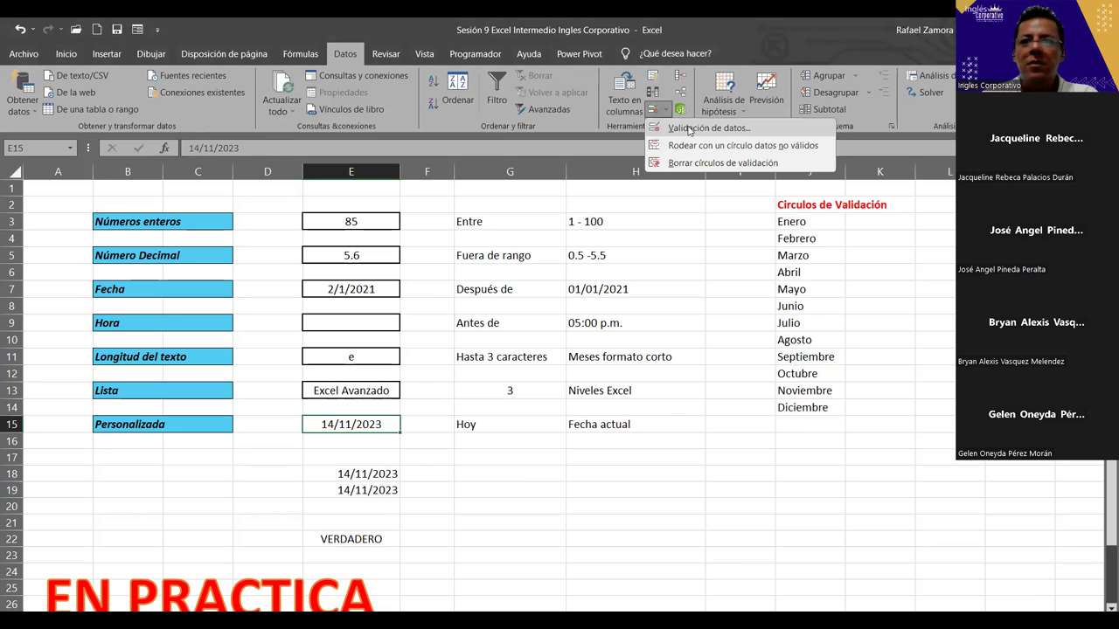
pyautogui.click(690, 128)
pyautogui.click(491, 437)
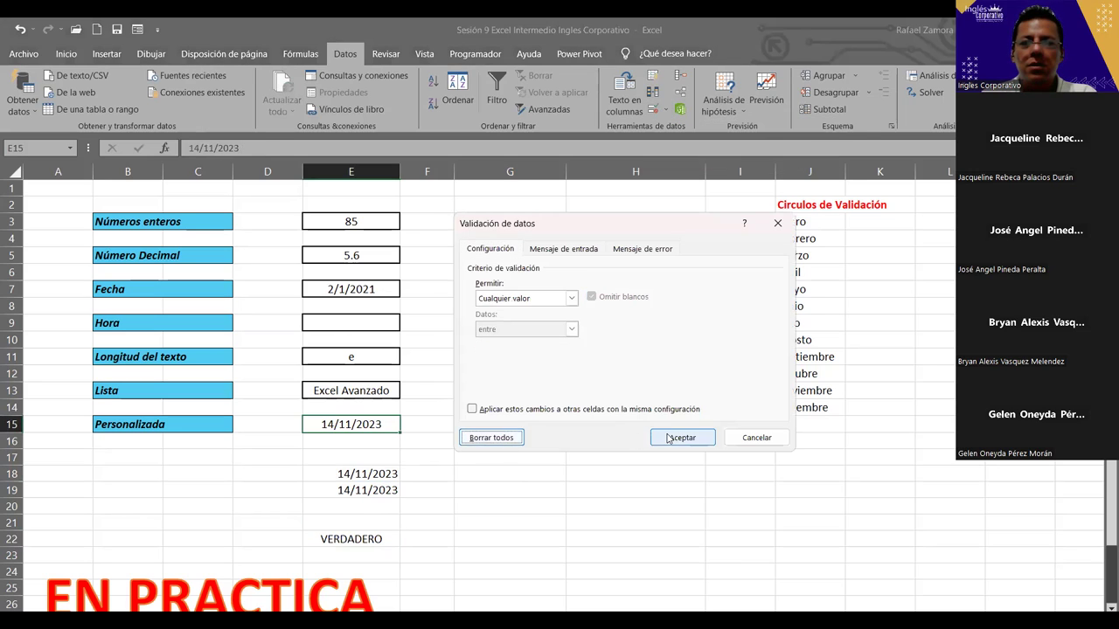
pyautogui.click(681, 438)
# Change E22's formula to =IGUAL(E15,HOY()), comparing E15 instead of E18 with today's date.
pyautogui.doubleClick(389, 536)
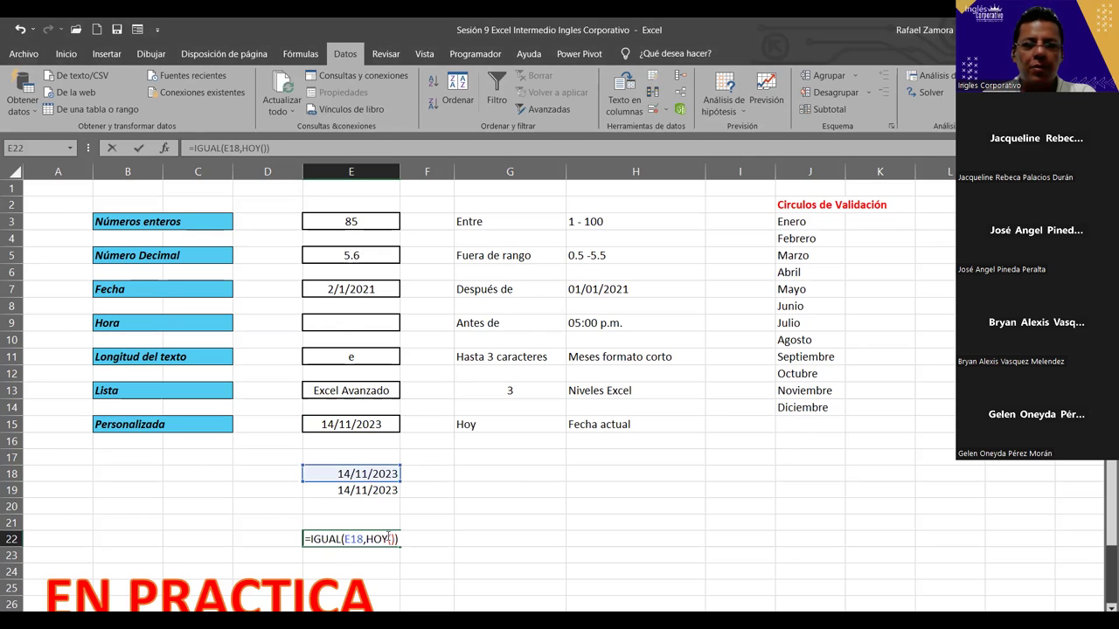
pyautogui.click(379, 428)
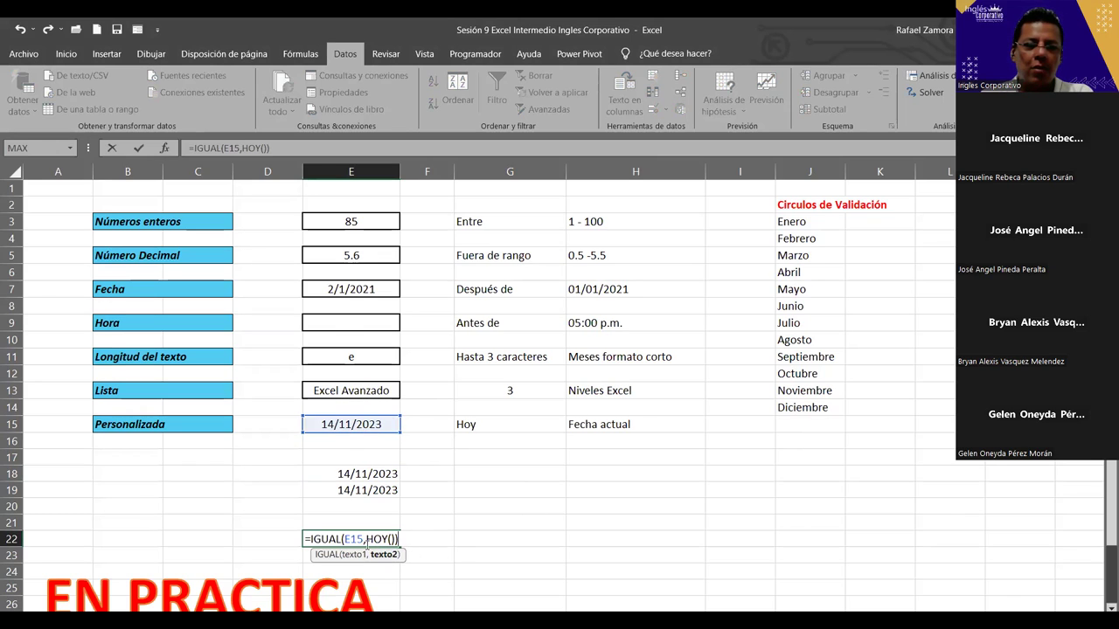
pyautogui.moveTo(344, 539); pyautogui.dragTo(362, 542)
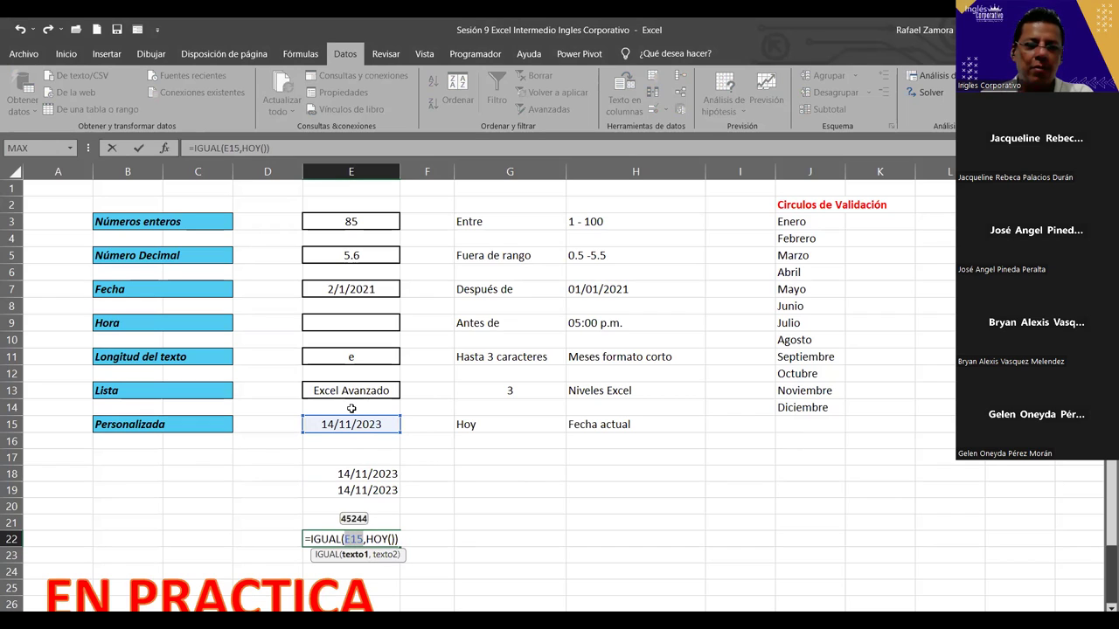
pyautogui.moveTo(365, 539); pyautogui.dragTo(396, 541)
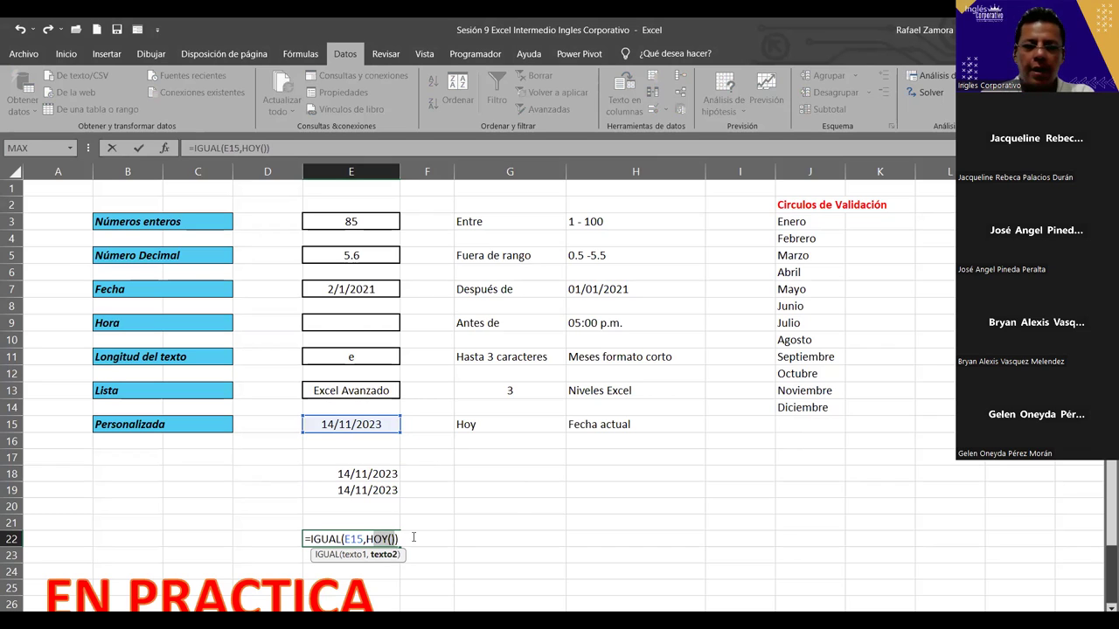
pyautogui.press('Return')
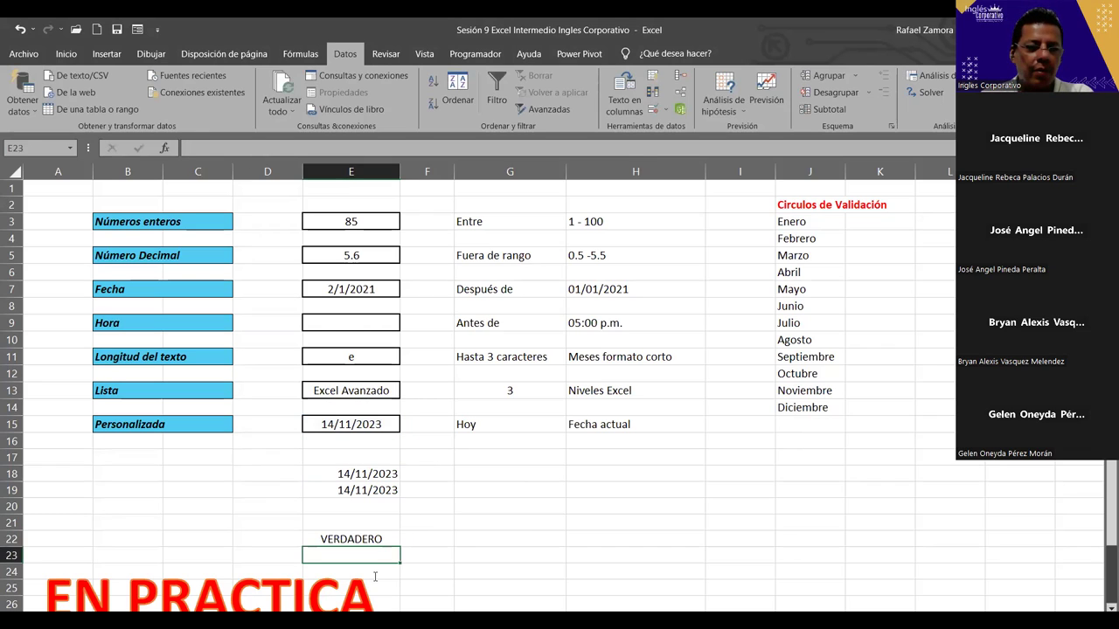
# Clear helper cells E18:E21 and enter 13-11-23 in E15, turning E22 FALSO.
pyautogui.click(372, 542)
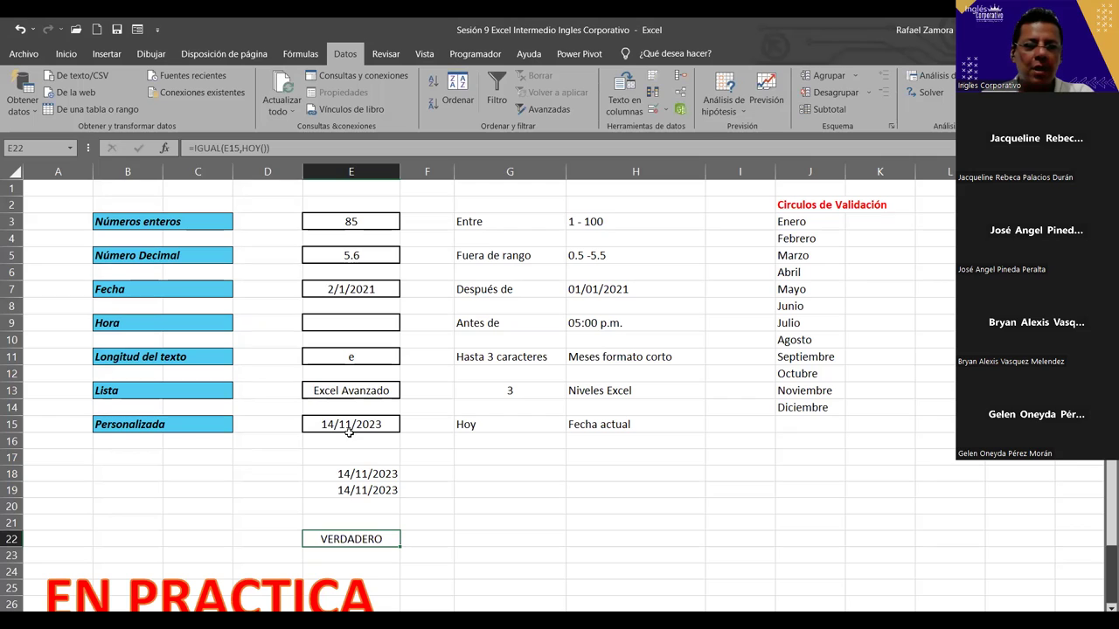
pyautogui.moveTo(369, 472); pyautogui.dragTo(364, 514)
pyautogui.press('Delete')
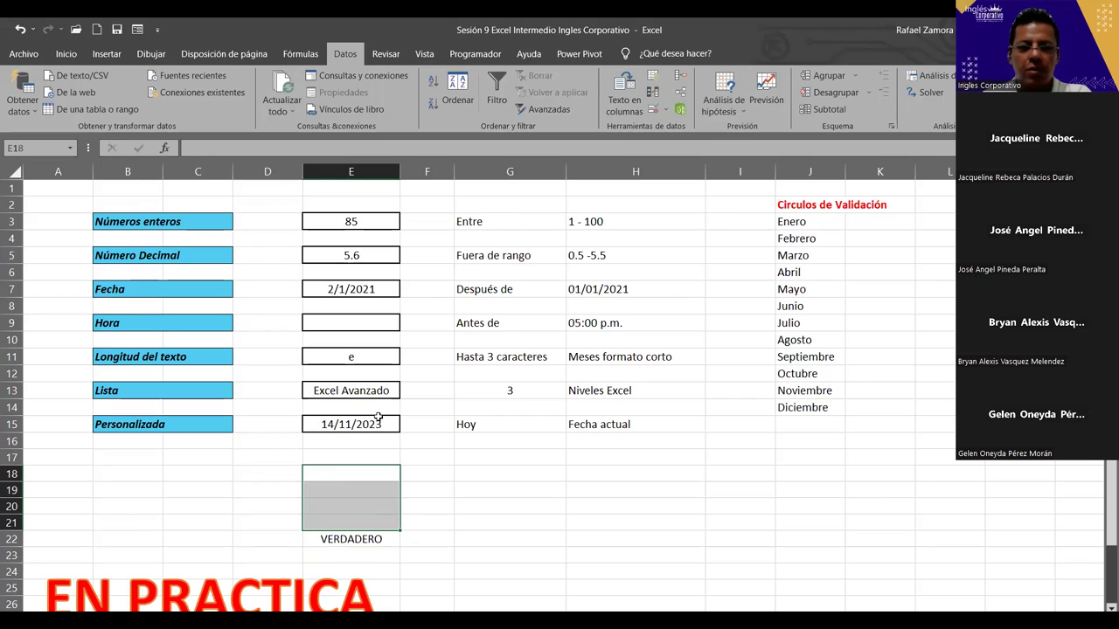
pyautogui.click(373, 425)
pyautogui.write('13-')
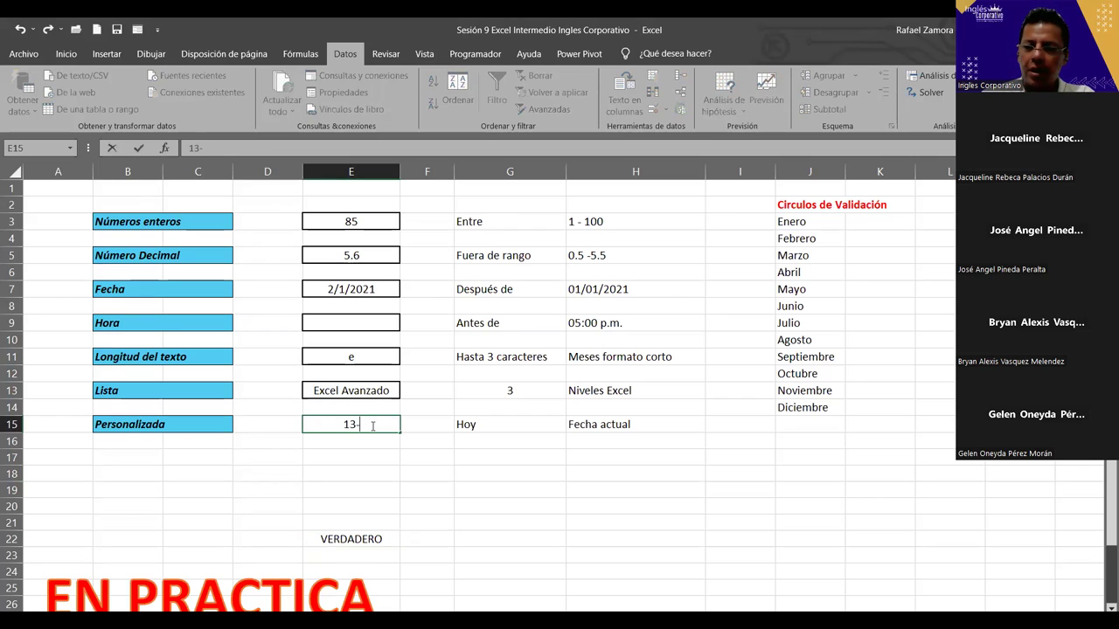
pyautogui.write('11-23')
pyautogui.press('Return')
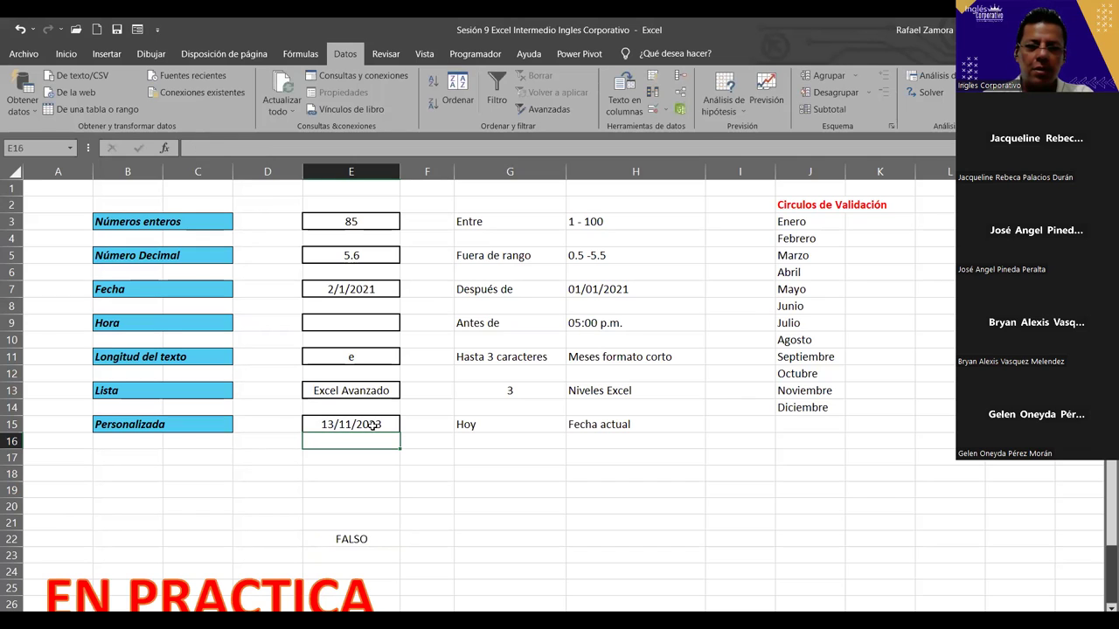
pyautogui.click(367, 541)
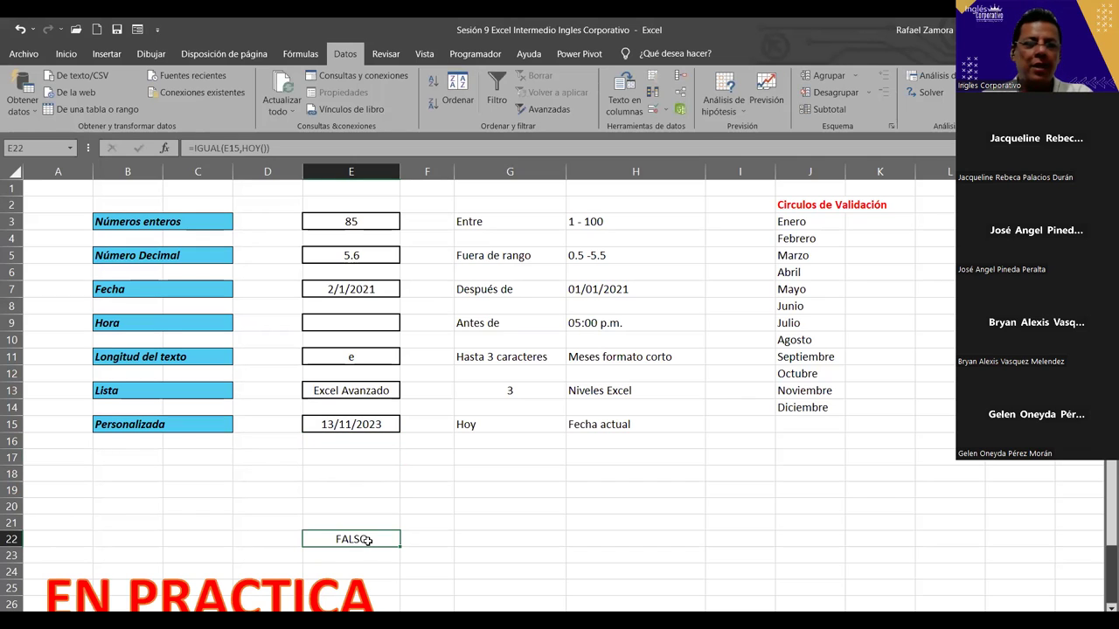
# Try 16-11-23 in E15, then restore 14-11-23 so E22 reads VERDADERO again.
pyautogui.doubleClick(383, 426)
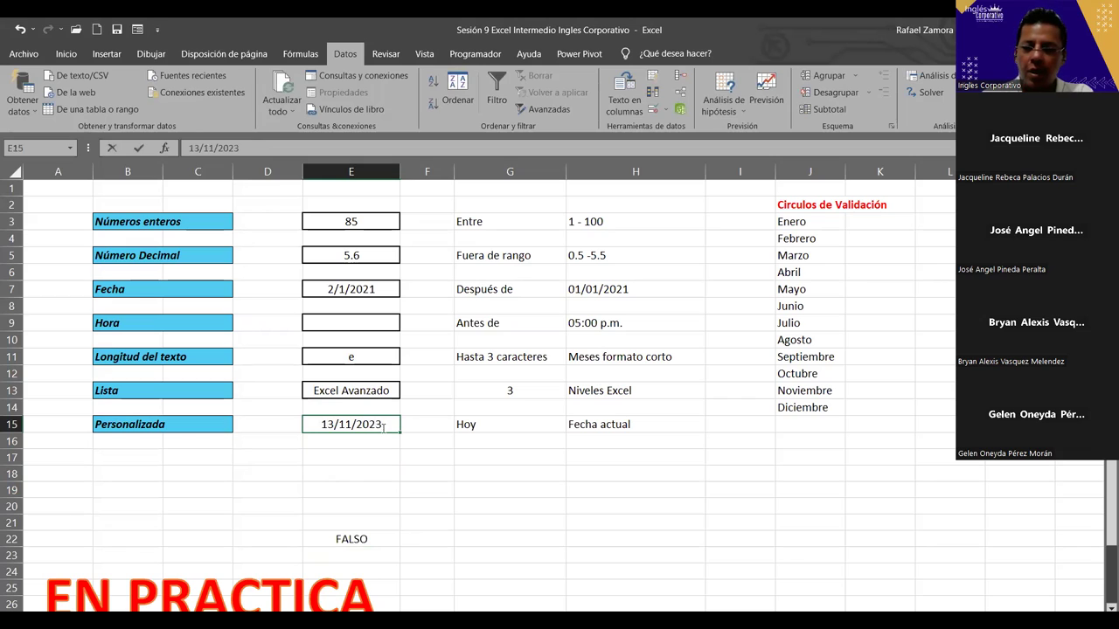
pyautogui.write('16-11-23')
pyautogui.press('Return')
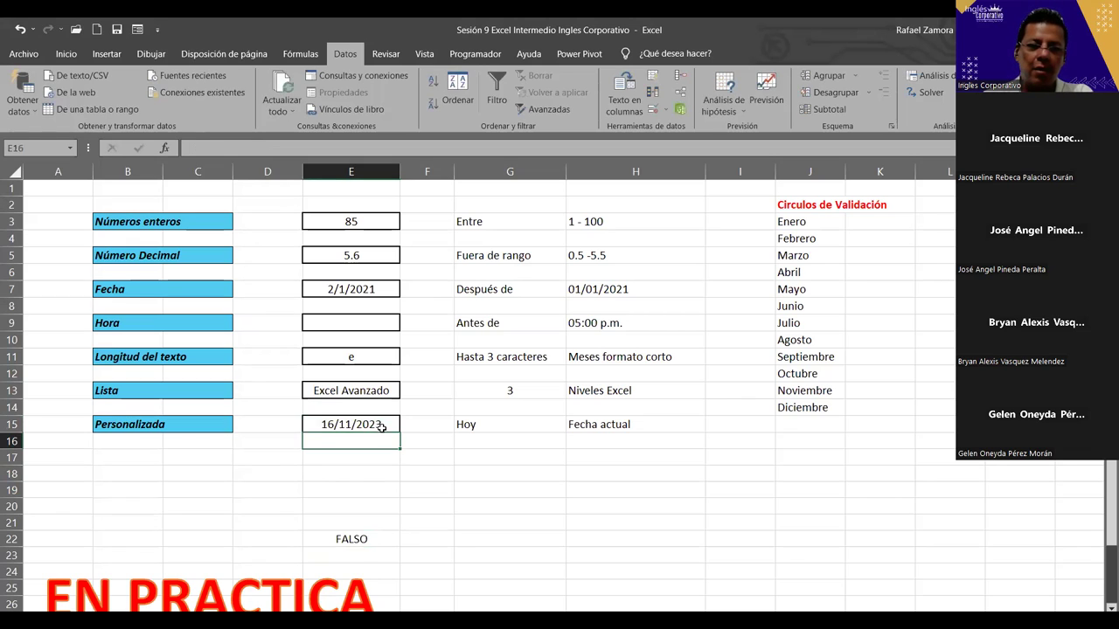
pyautogui.click(385, 428)
pyautogui.write('14-11-23')
pyautogui.press('Return')
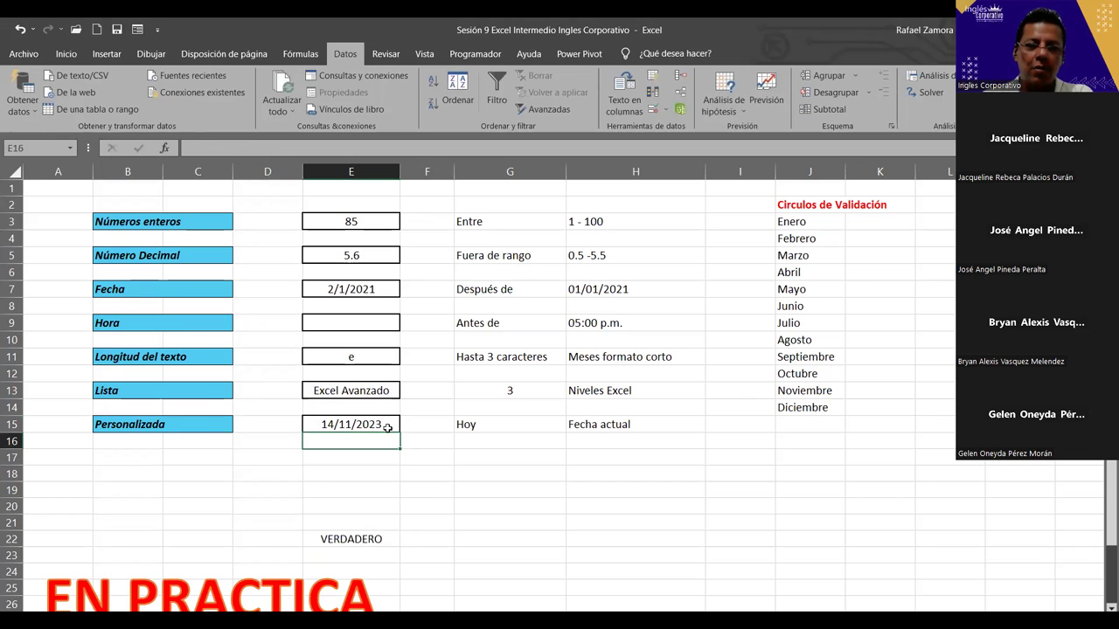
pyautogui.click(376, 540)
pyautogui.doubleClick(376, 540)
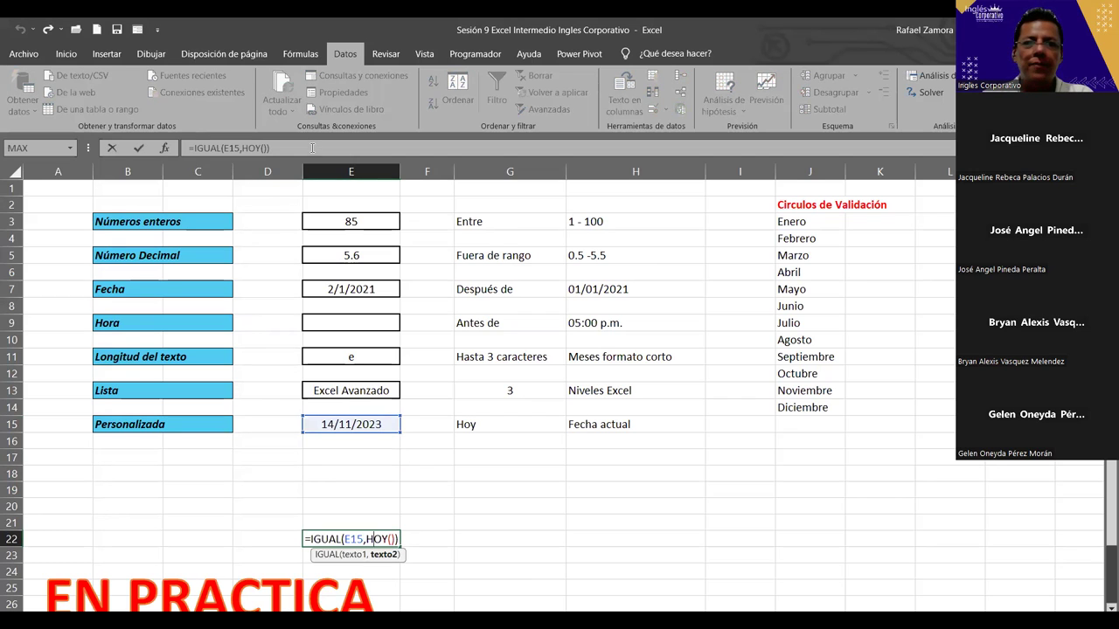
pyautogui.moveTo(314, 148); pyautogui.dragTo(30, 218)
pyautogui.hotkey('ctrl', 'c')
pyautogui.press('Escape')
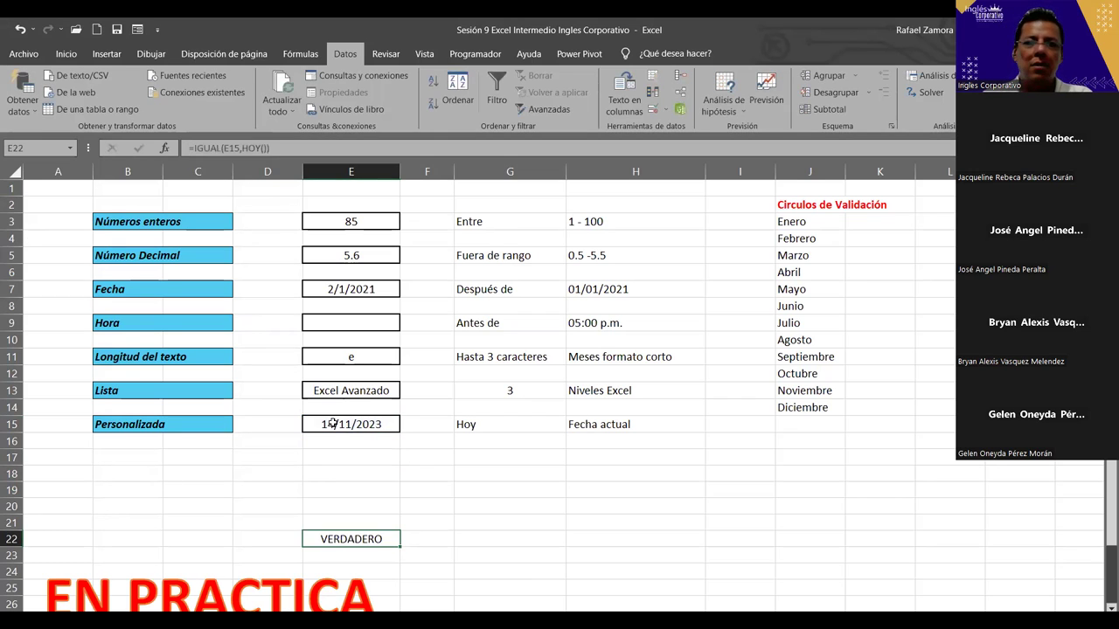
# Give E15 a Personalizada validation rule using the pasted IGUAL(E15,HOY()) formula.
pyautogui.click(332, 423)
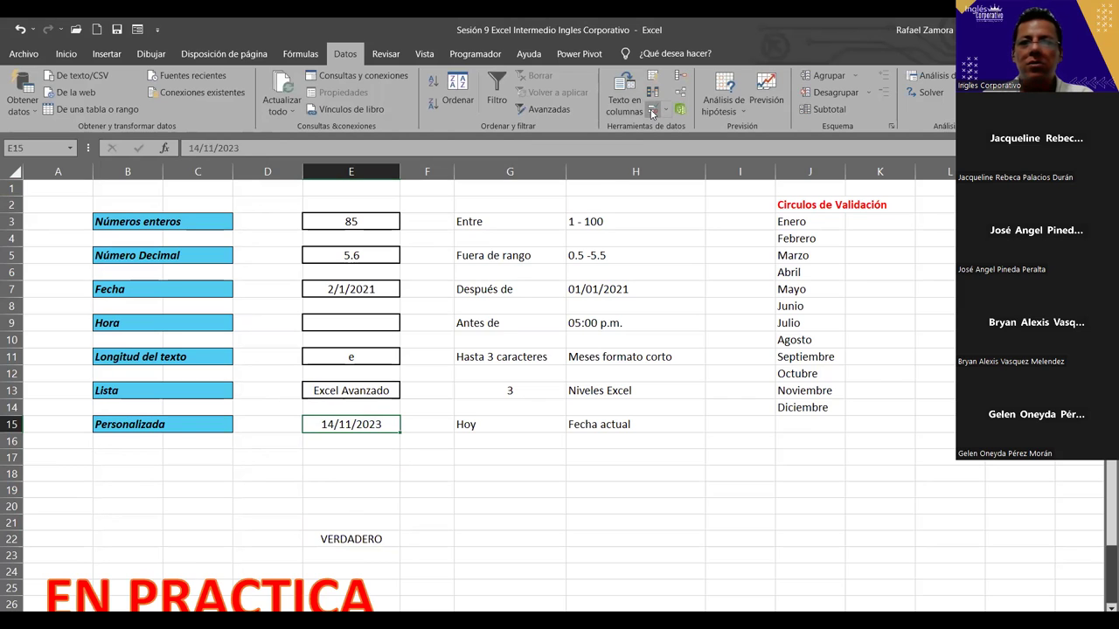
pyautogui.click(652, 114)
pyautogui.click(524, 298)
pyautogui.click(515, 382)
pyautogui.click(522, 360)
pyautogui.hotkey('ctrl', 'v')
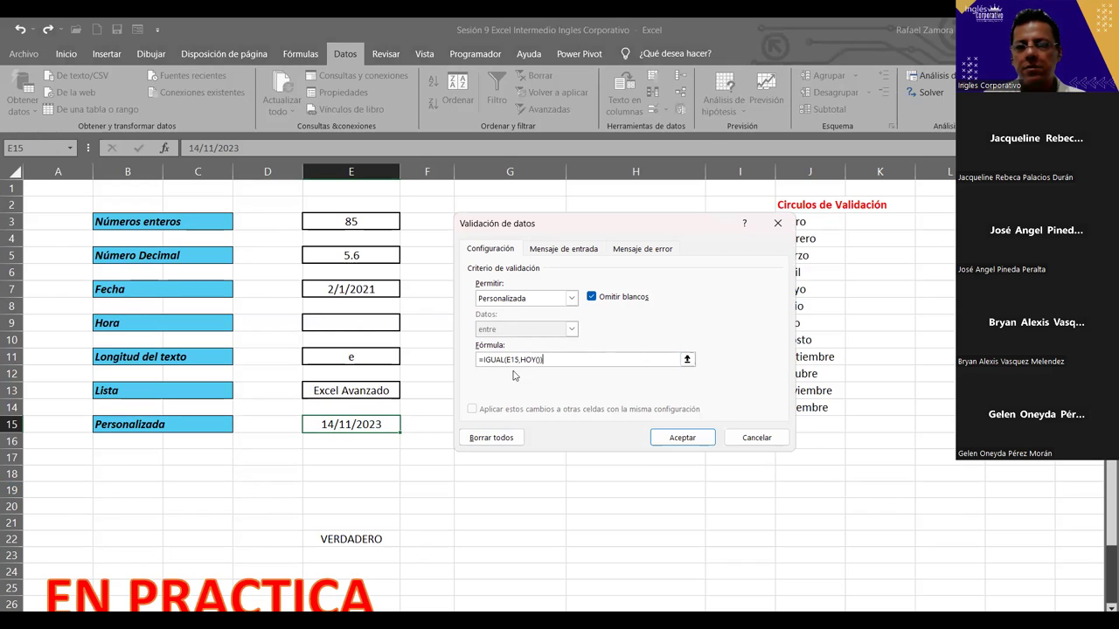
pyautogui.click(693, 446)
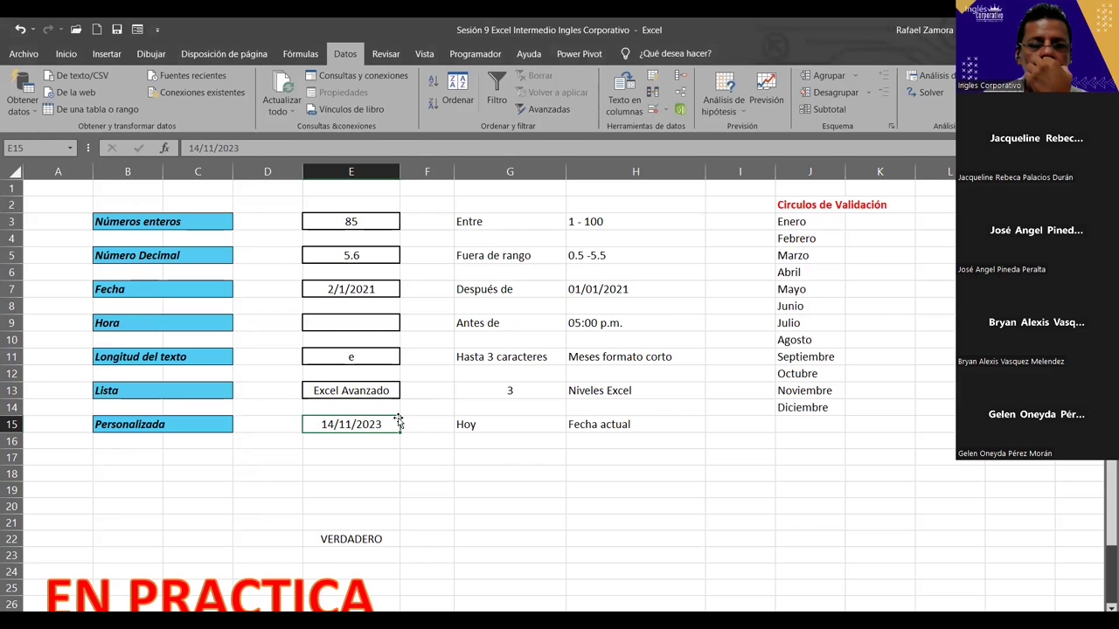
# Change E15's validation formula to =E22 via the reference picker and apply it.
pyautogui.click(653, 109)
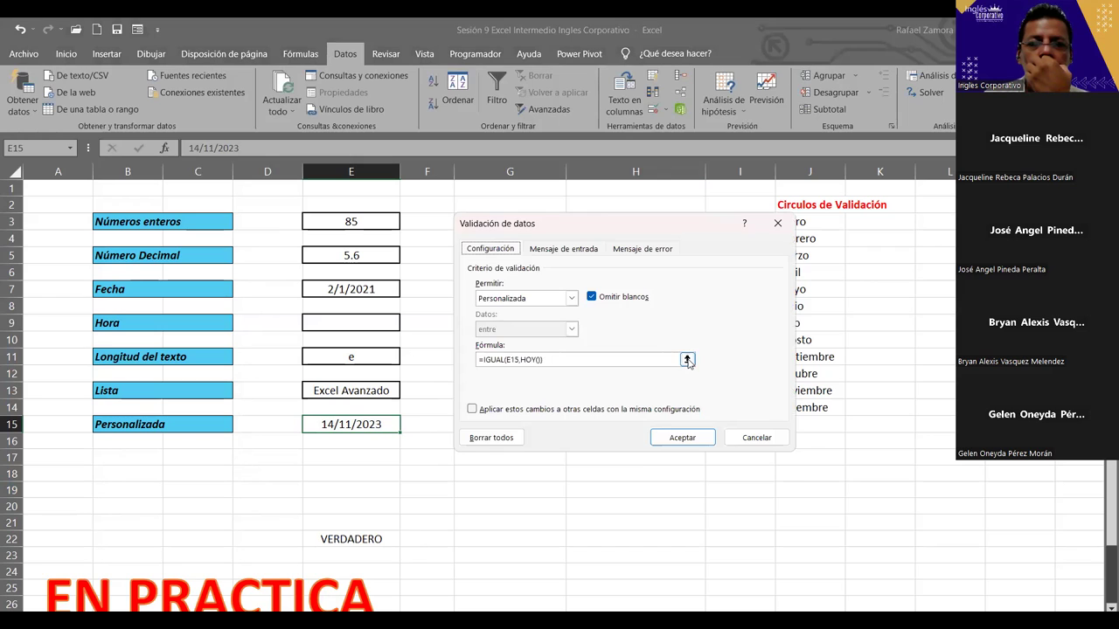
pyautogui.click(686, 358)
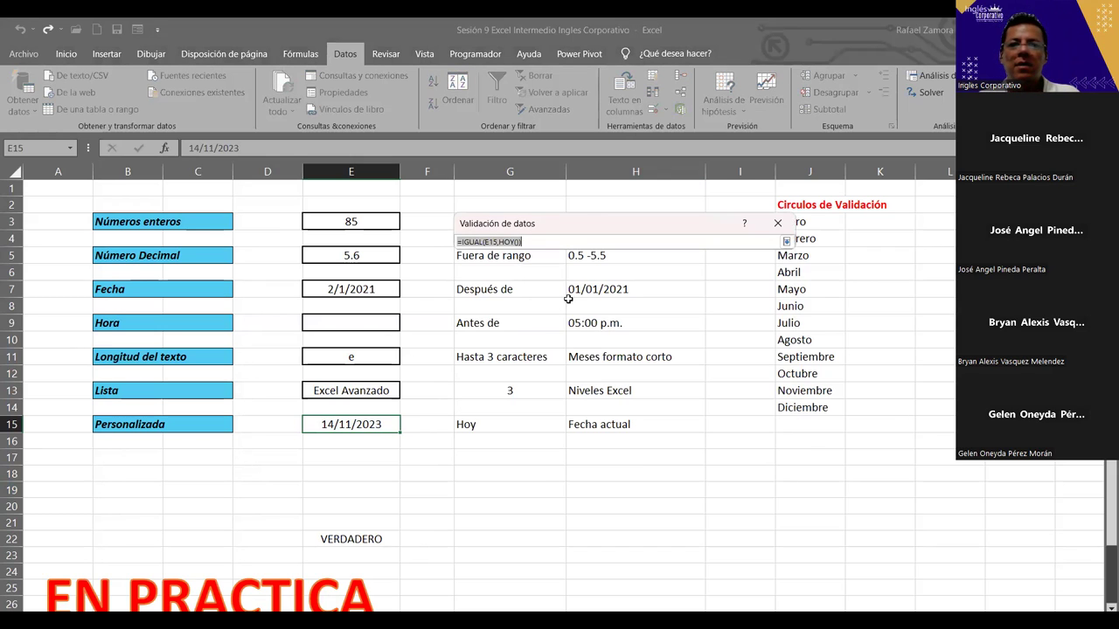
pyautogui.click(376, 539)
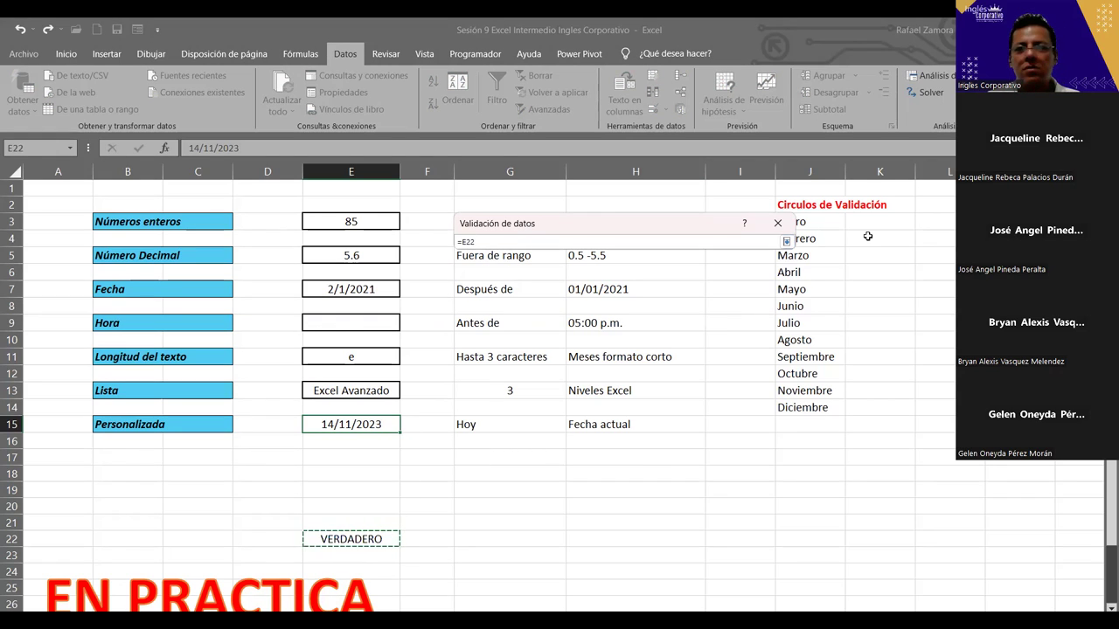
pyautogui.click(786, 242)
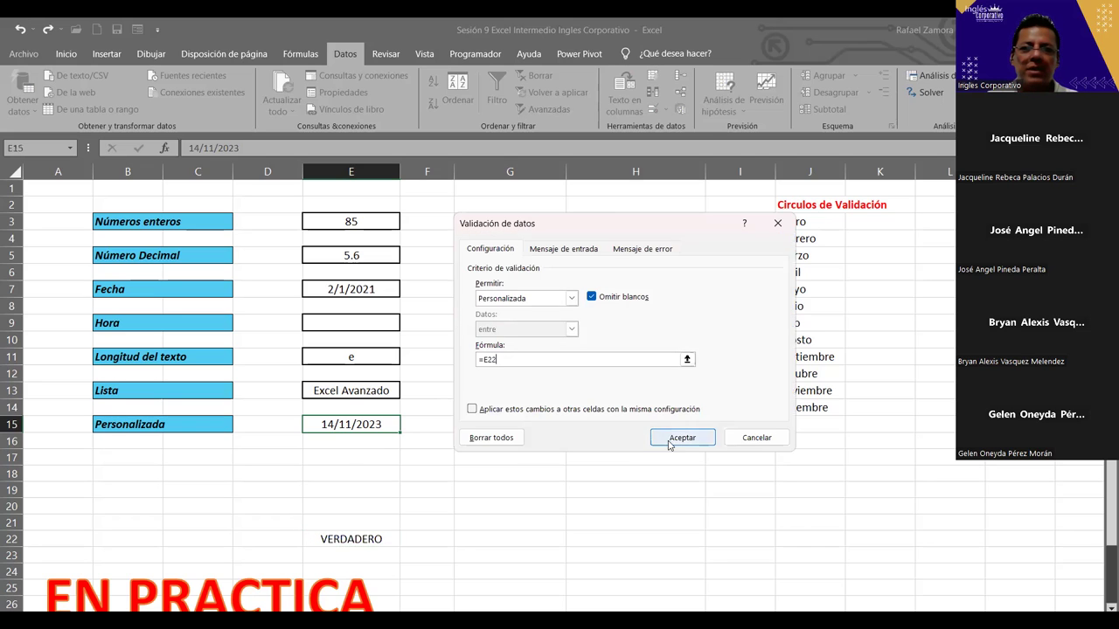
pyautogui.click(671, 442)
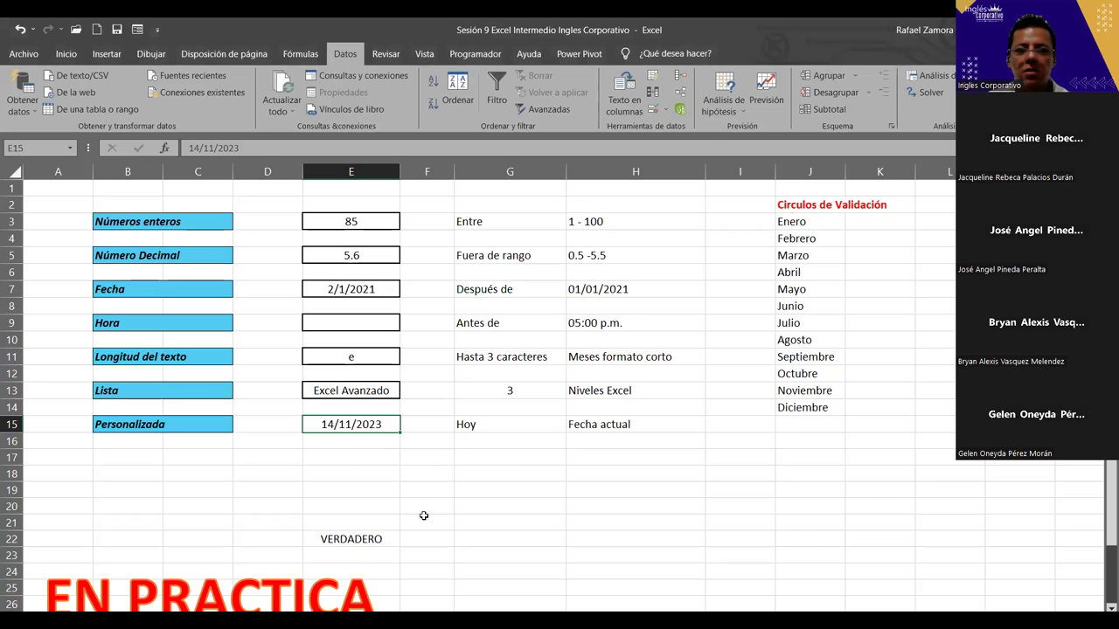
pyautogui.click(382, 539)
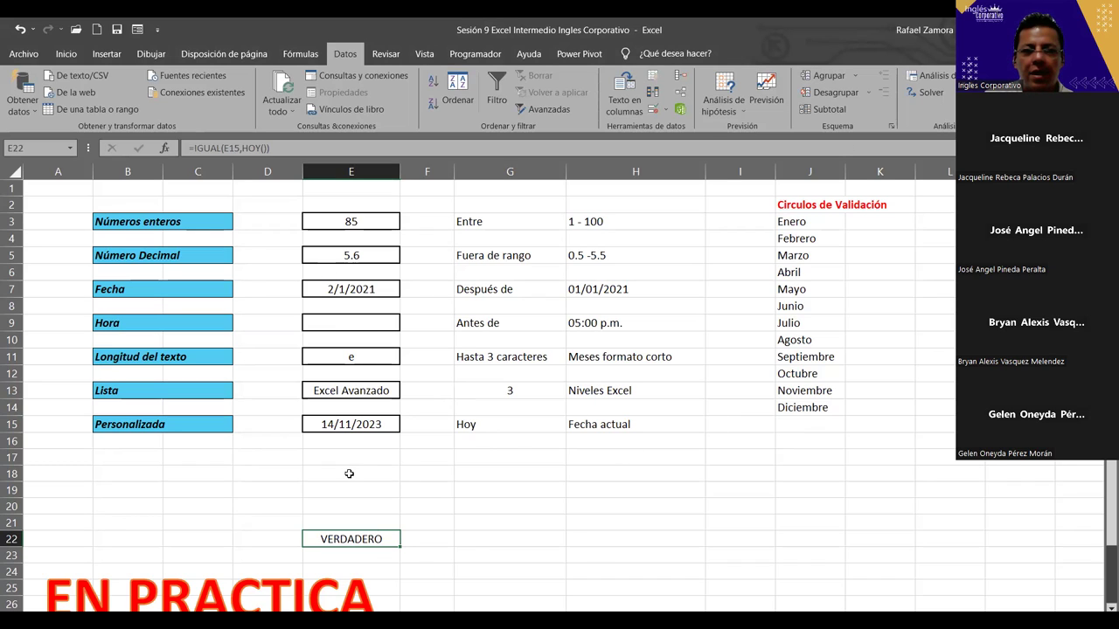
# Review E22's =IGUAL(E15,HOY()) formula unchanged, then bring up E22's Validación de datos settings.
pyautogui.doubleClick(358, 540)
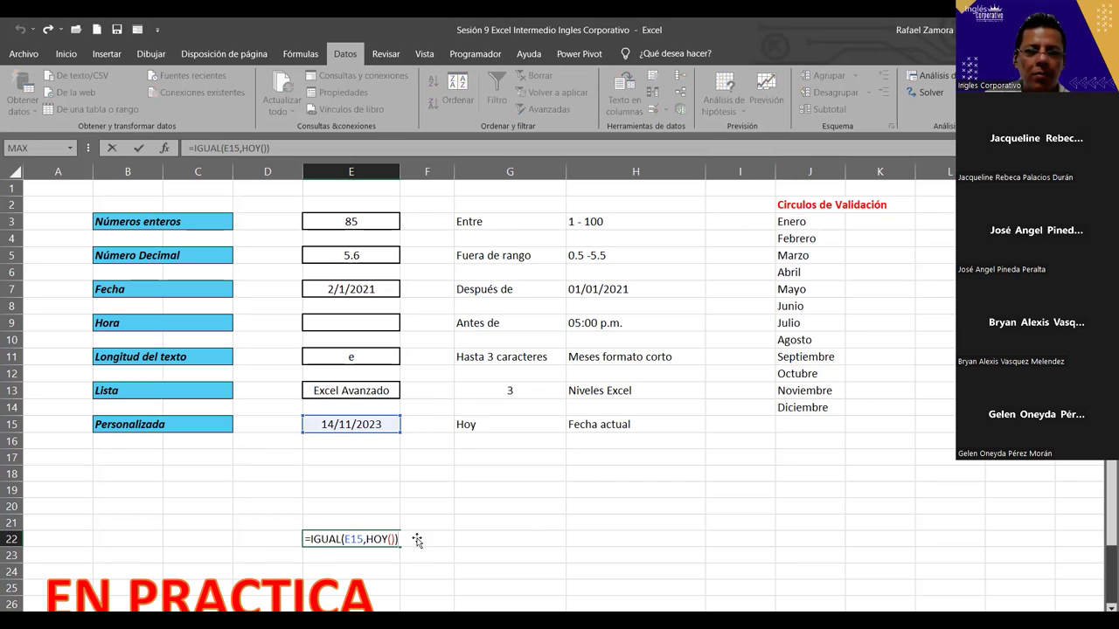
pyautogui.hotkey('ctrl', 'Return')
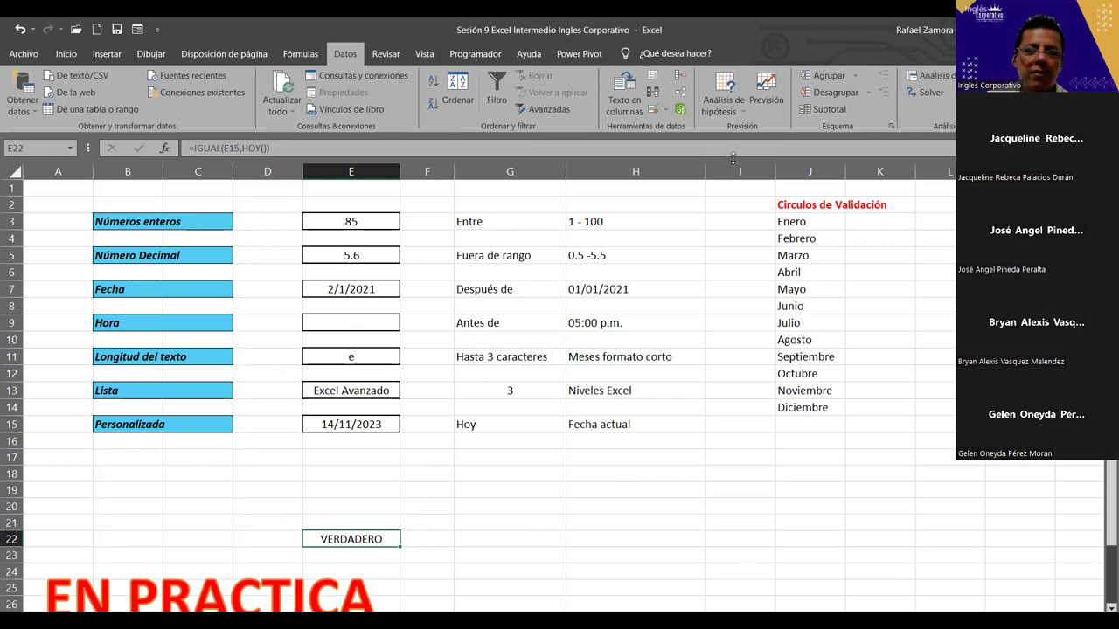
pyautogui.click(659, 111)
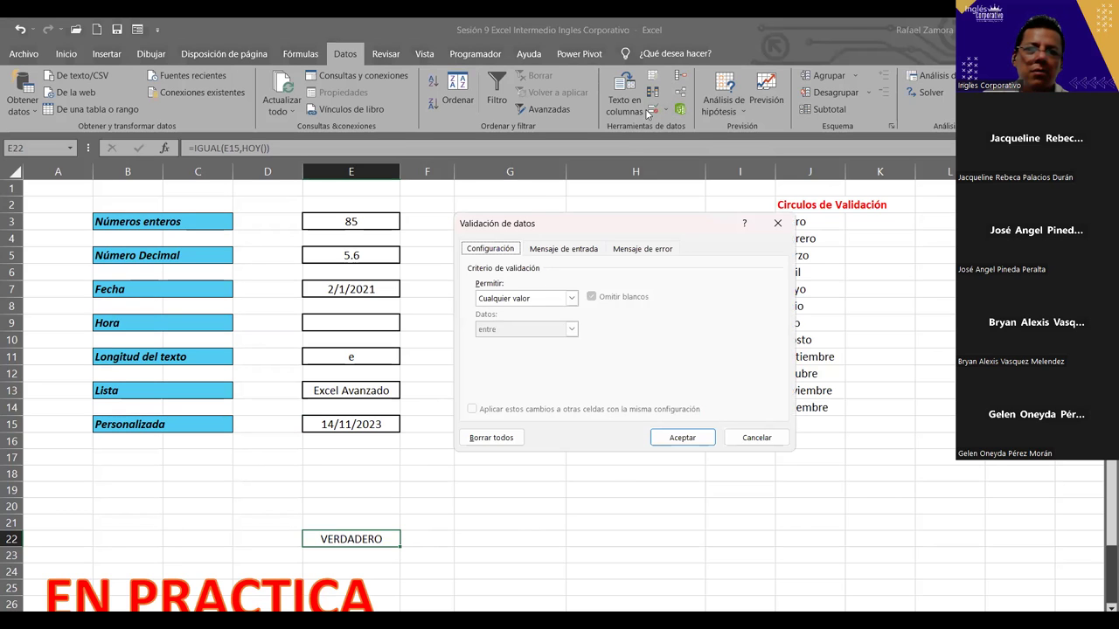
# Close E22's Validación de datos dialog with Aceptar, leaving its Cualquier valor setting unchanged.
pyautogui.click(703, 438)
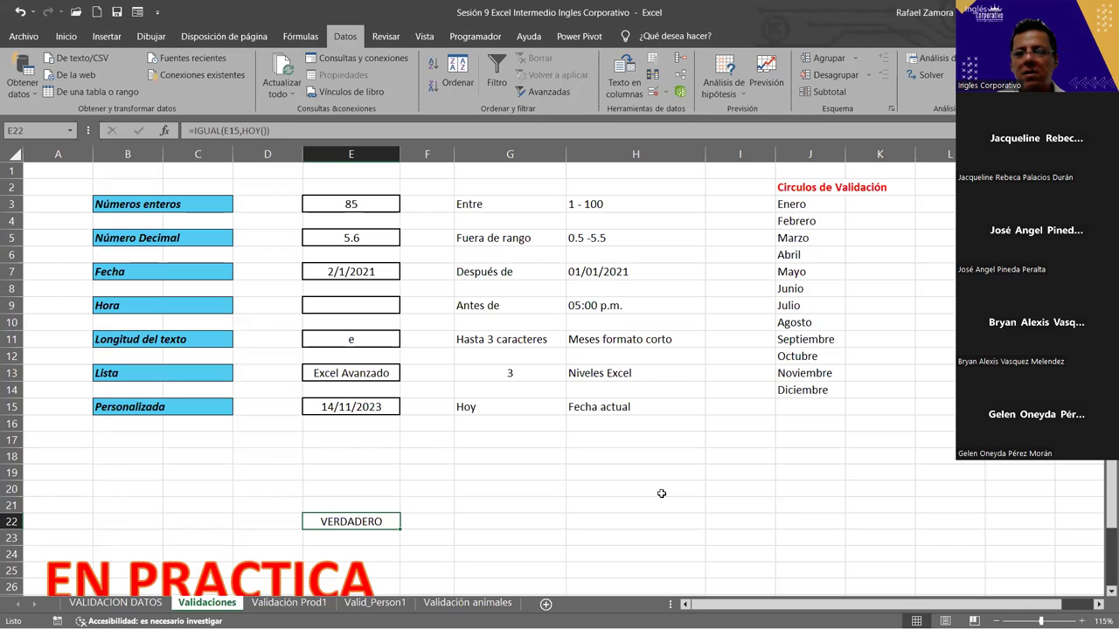
# Browse from Validación Prod1 to Valid_Person1 and glance over its TABLA DEL 5 values.
pyautogui.click(618, 486)
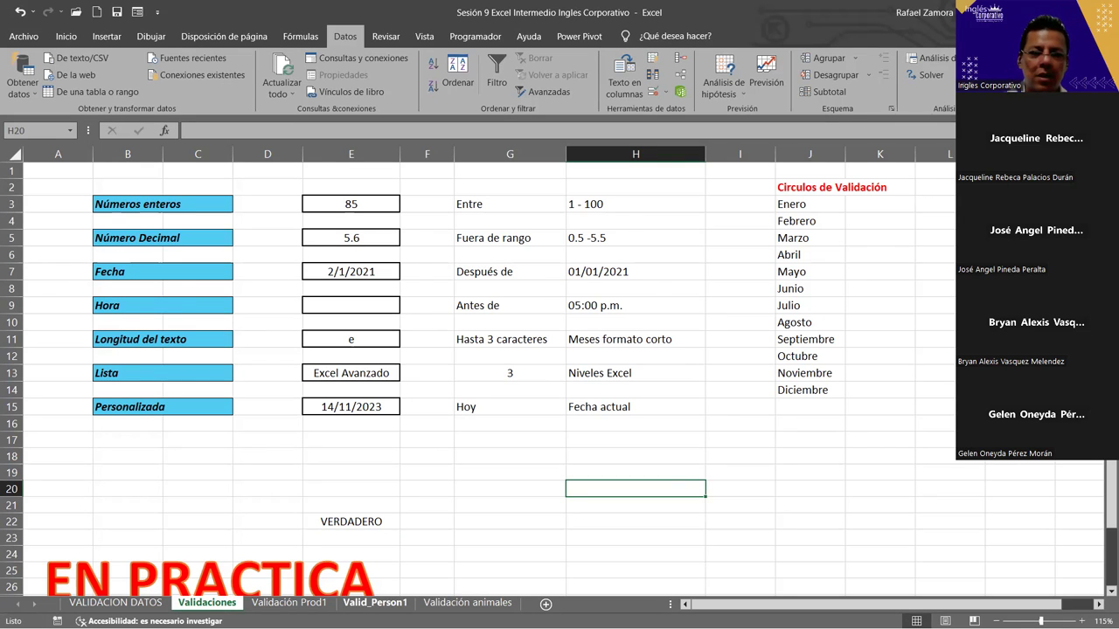
pyautogui.click(288, 602)
pyautogui.hotkey('ctrl', 'pagedown')
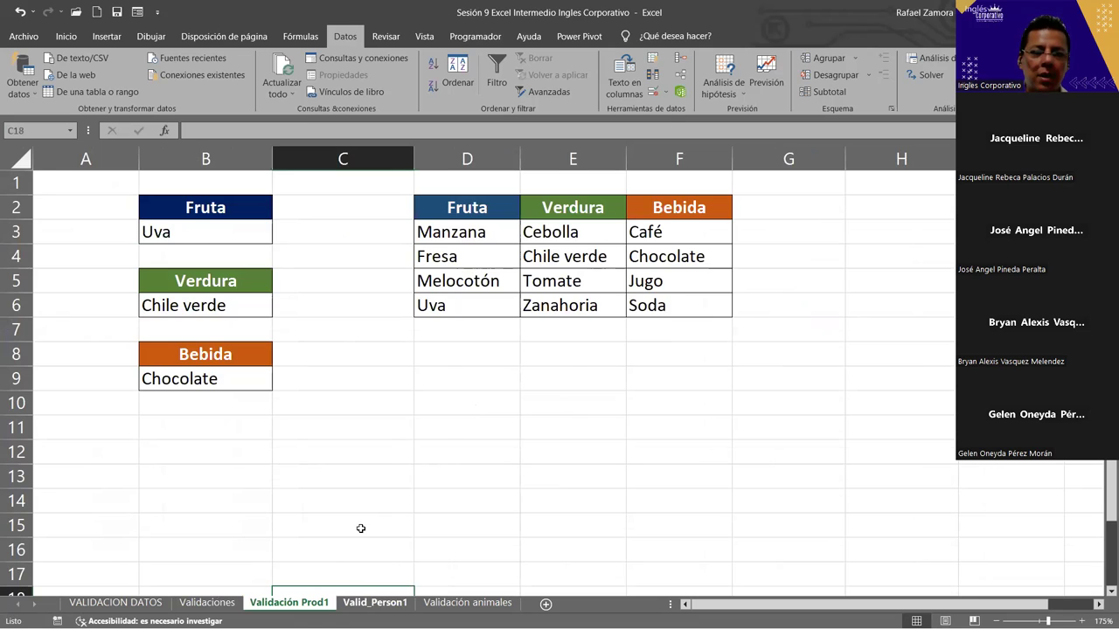
pyautogui.moveTo(445, 246); pyautogui.dragTo(573, 452)
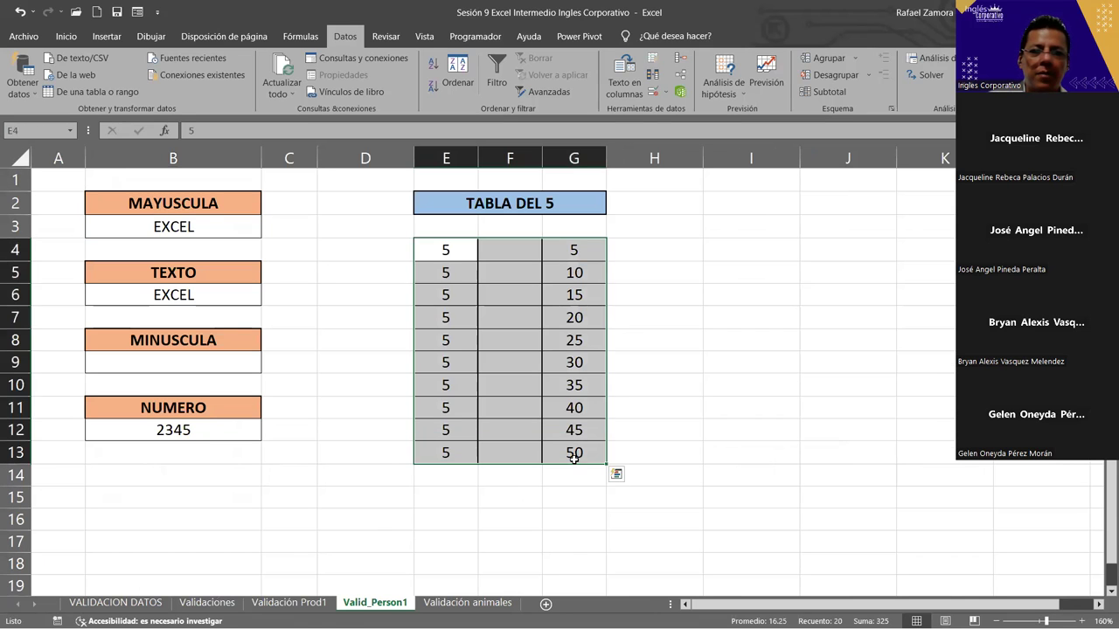
pyautogui.click(760, 428)
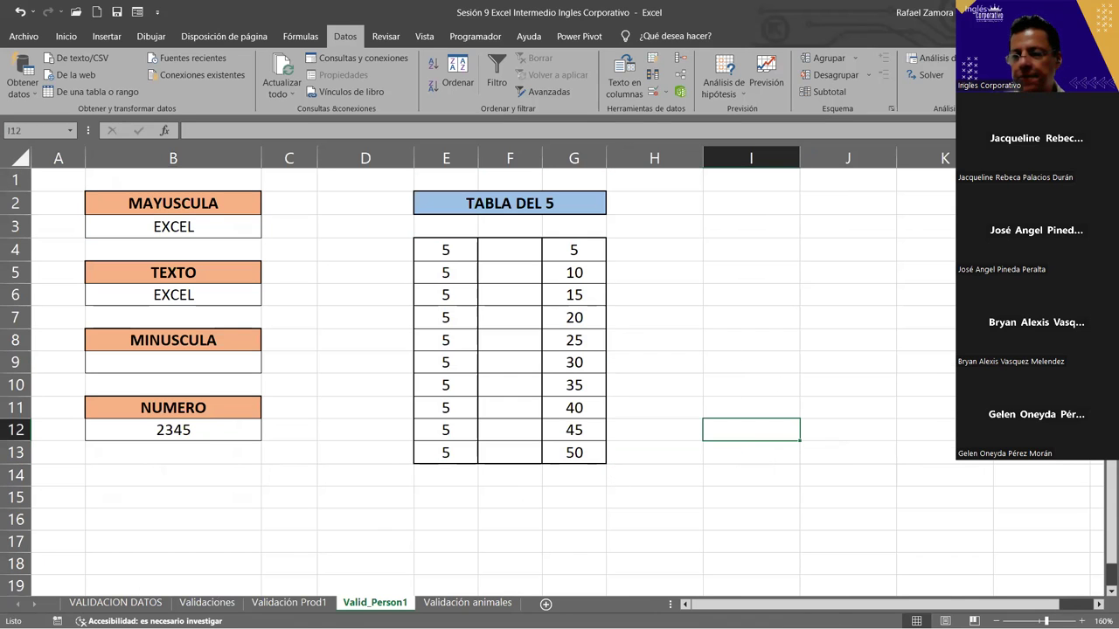